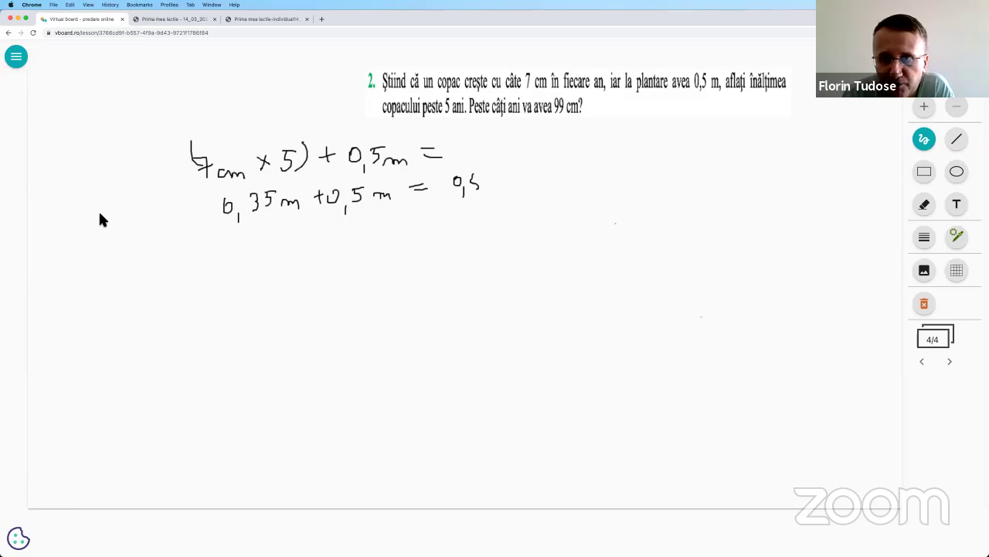
Step: Add the text "Buna ziua" to the board and place it to the right of the handwritten calculation
{"action": "left_click", "coordinate": [957, 205]}
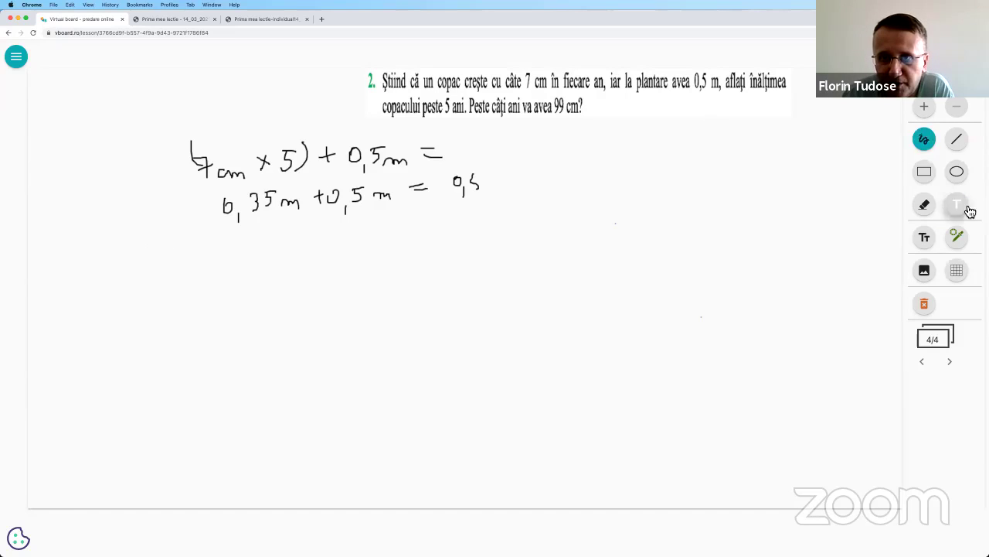
{"action": "left_click", "coordinate": [179, 242]}
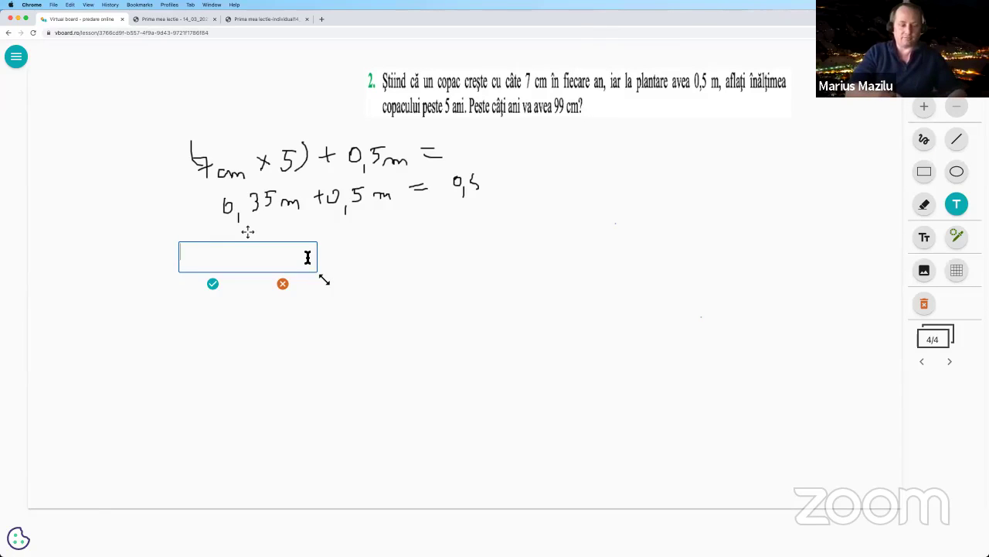
{"action": "type", "text": "Buna ziua"}
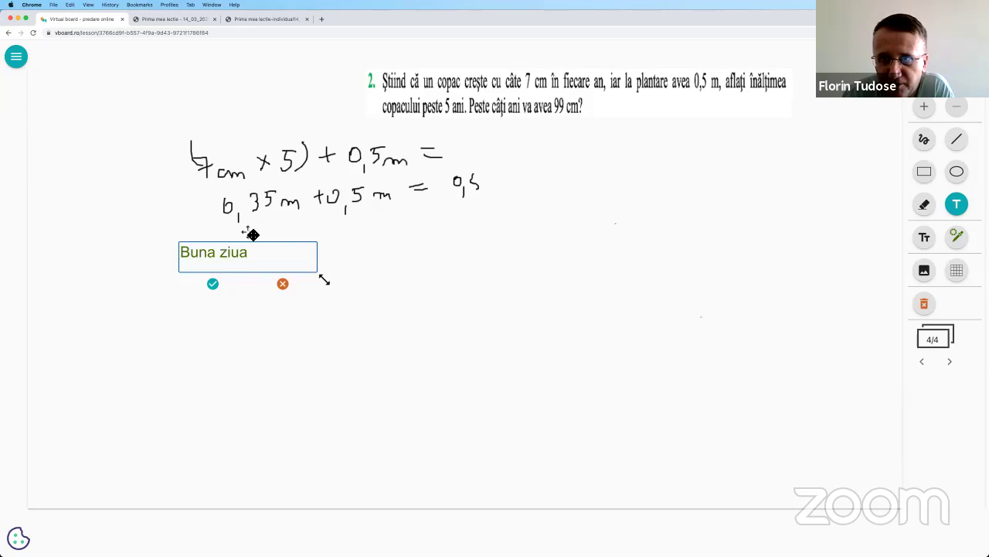
{"action": "left_click_drag", "start_coordinate": [252, 232], "coordinate": [621, 135]}
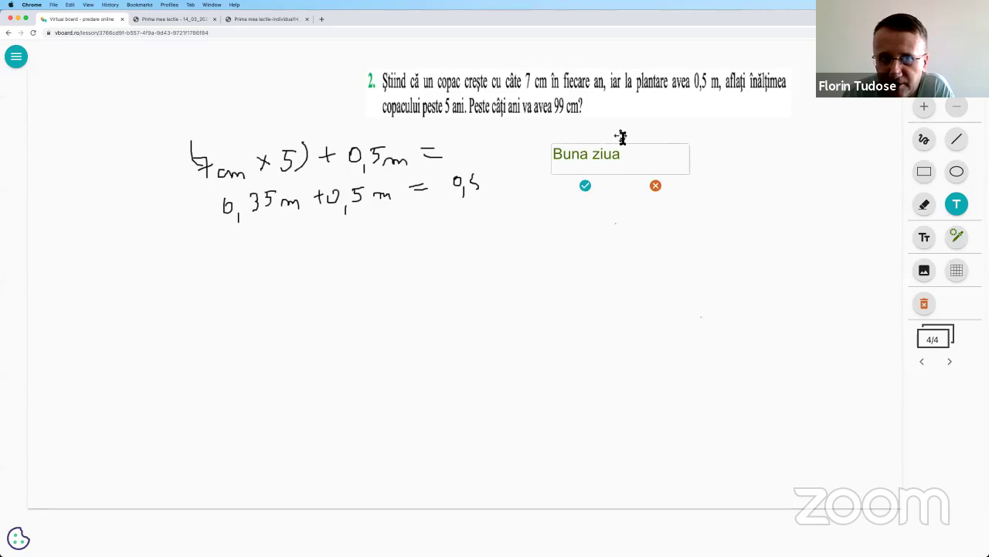
{"action": "left_click", "coordinate": [585, 186]}
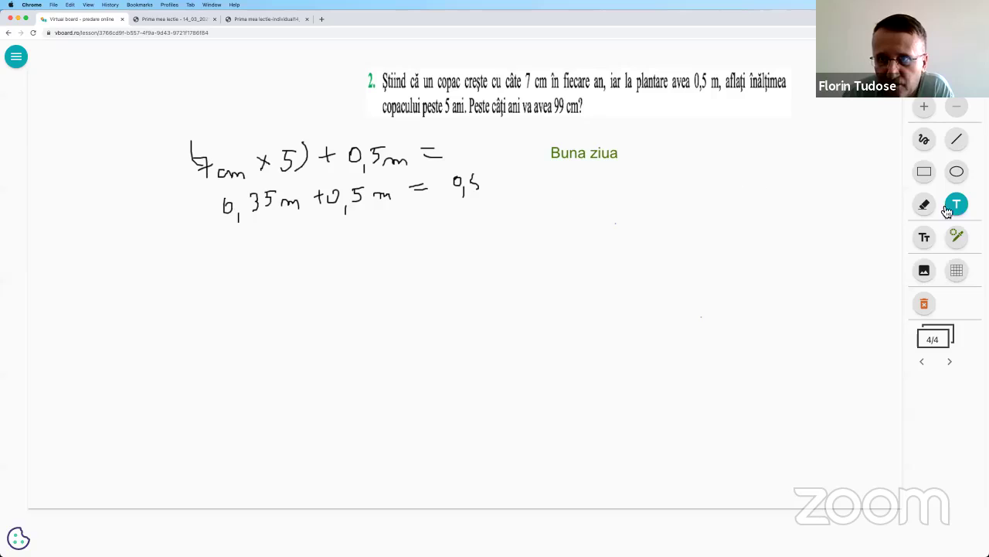
{"action": "left_click", "coordinate": [699, 210]}
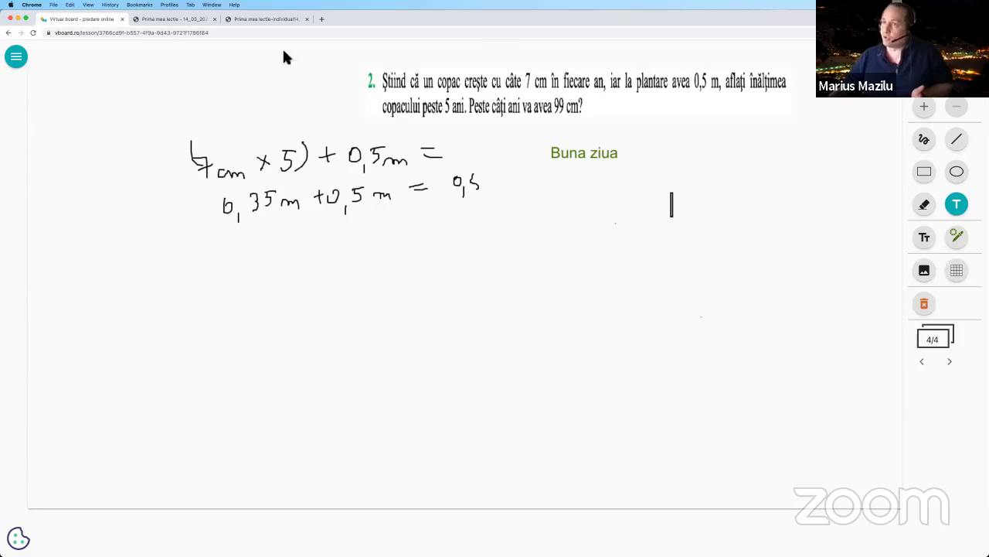
{"action": "left_click", "coordinate": [15, 56]}
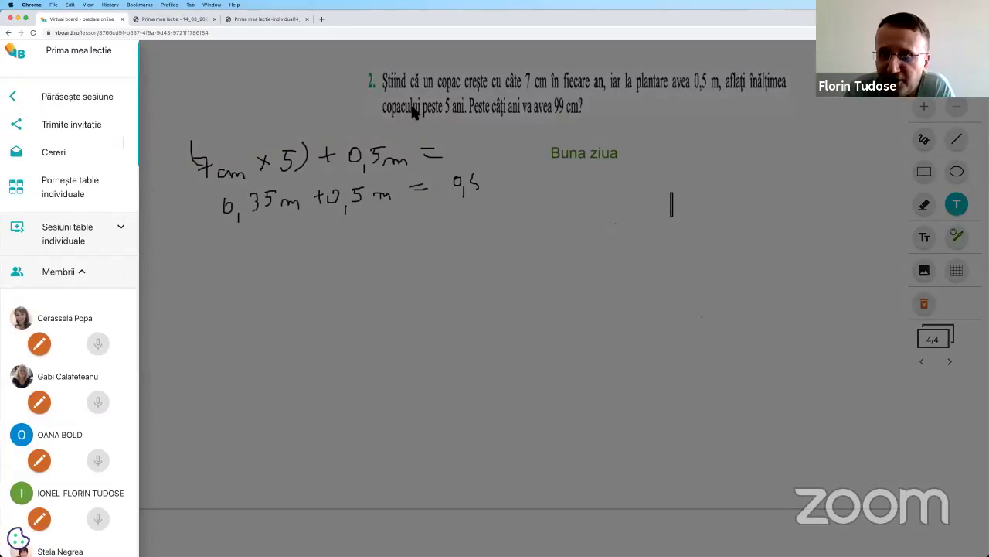
{"action": "left_click", "coordinate": [541, 99]}
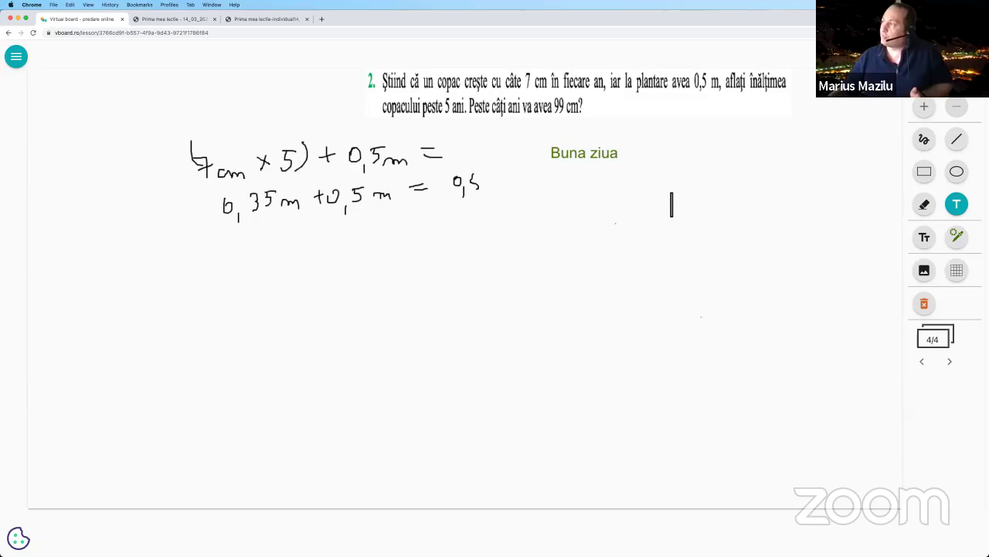
Step: Load vboard.ro in a new browser tab and open its tutorial at the group management section
{"action": "left_click", "coordinate": [325, 21]}
{"action": "type", "text": "vboard.ro"}
{"action": "key", "text": "Return"}
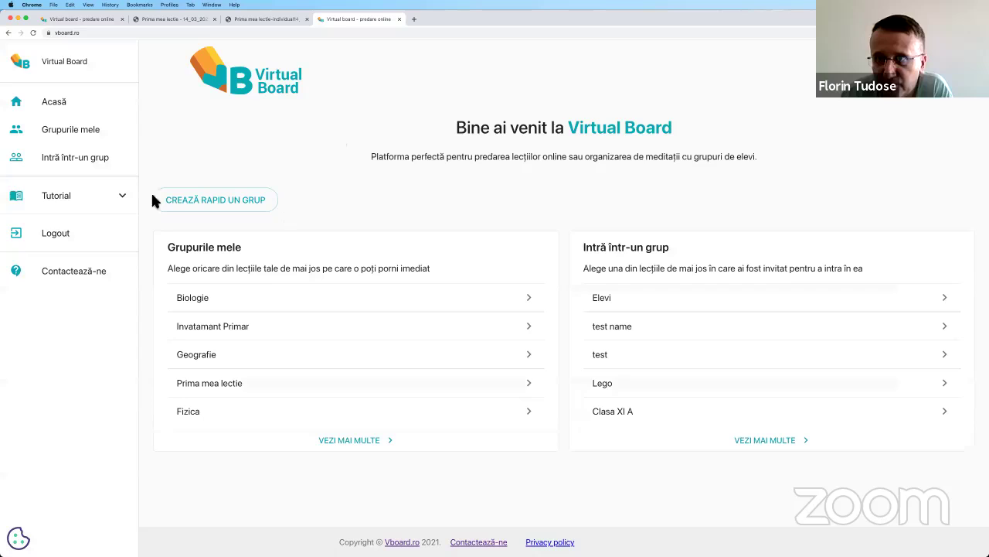
{"action": "left_click", "coordinate": [72, 203]}
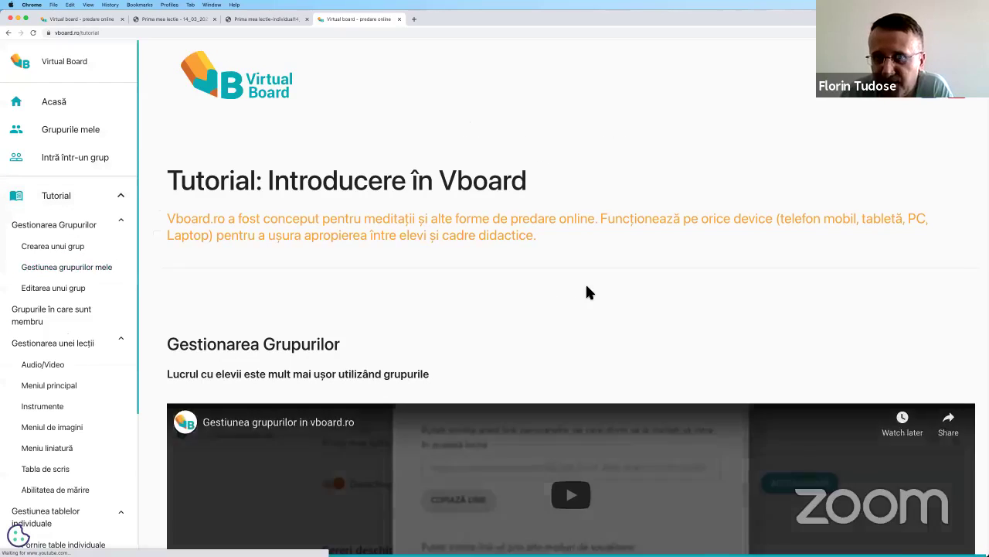
{"action": "scroll", "coordinate": [587, 283], "scroll_direction": "down", "scroll_amount": 5}
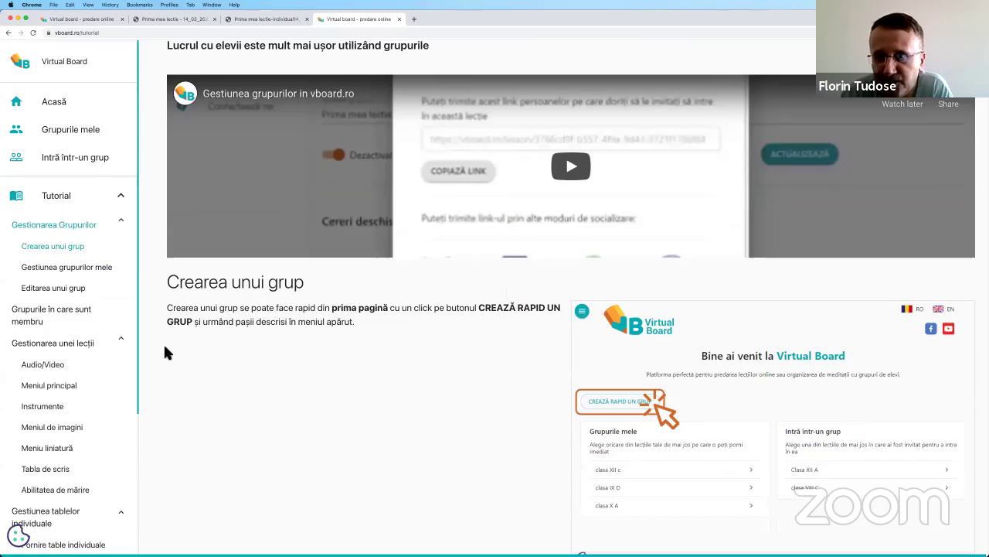
Step: Go to the tutorial's Audio/Video section and review the instructions for starting calls and toggling users, microphone and camera
{"action": "left_click", "coordinate": [51, 363]}
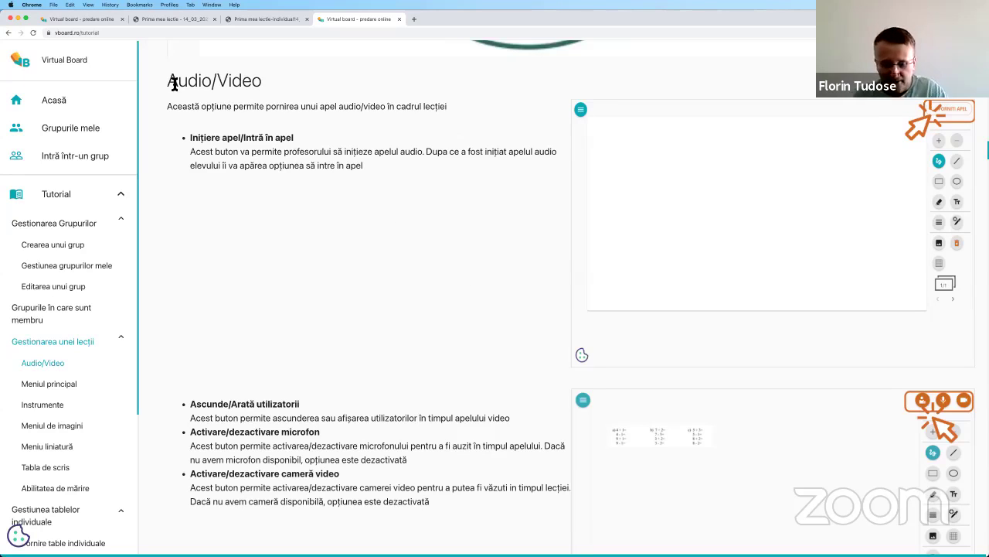
{"action": "left_click_drag", "start_coordinate": [168, 80], "coordinate": [305, 84]}
{"action": "left_click", "coordinate": [318, 111]}
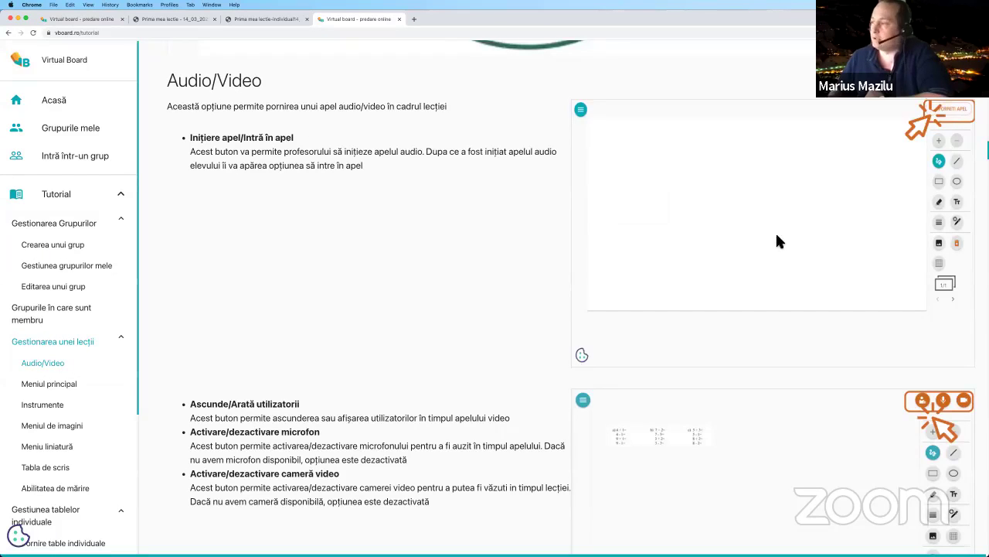
{"action": "scroll", "coordinate": [776, 236], "scroll_direction": "down", "scroll_amount": 4}
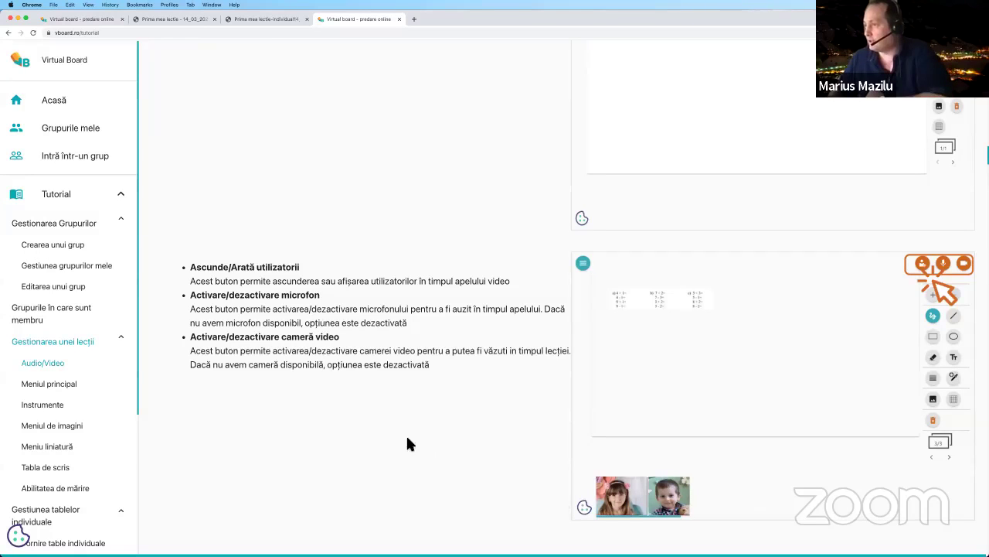
{"action": "scroll", "coordinate": [425, 453], "scroll_direction": "up", "scroll_amount": 1}
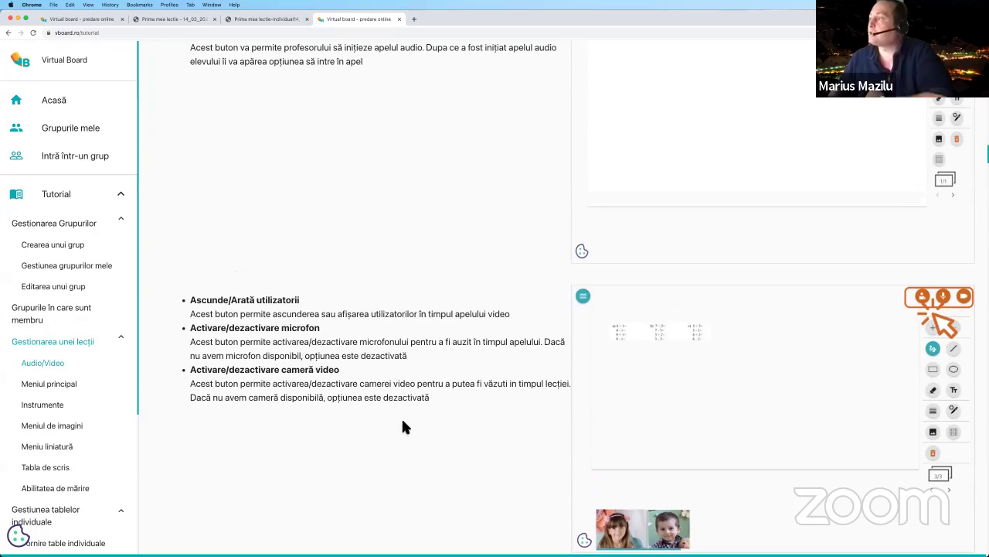
{"action": "scroll", "coordinate": [399, 418], "scroll_direction": "down", "scroll_amount": 1}
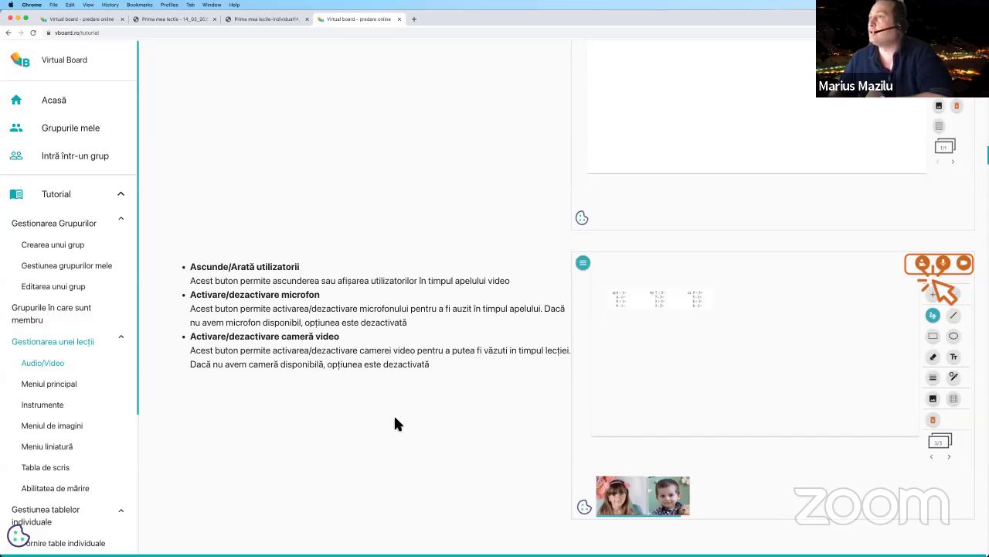
Step: Return to the lesson board, accept the pending request to join the lesson and close the requests dialog
{"action": "left_click", "coordinate": [83, 22]}
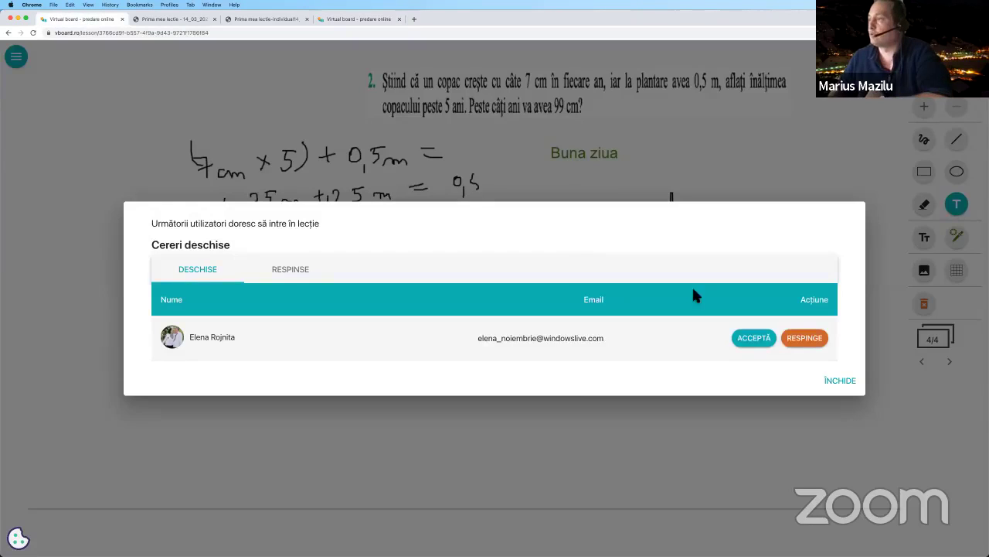
{"action": "left_click", "coordinate": [748, 336]}
{"action": "left_click", "coordinate": [825, 369]}
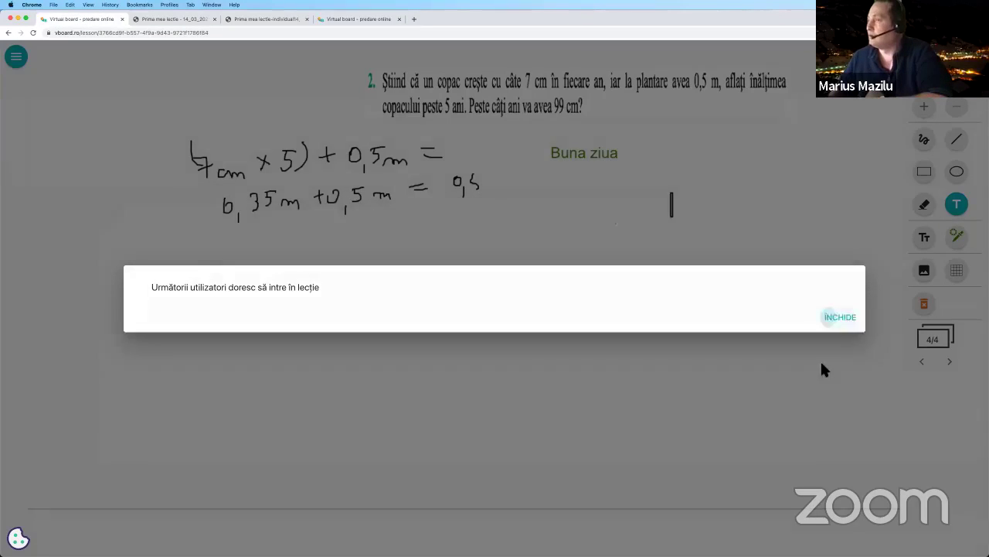
Step: Check the lesson's member list with its drawing and microphone permission controls, then return to the board
{"action": "left_click", "coordinate": [17, 57]}
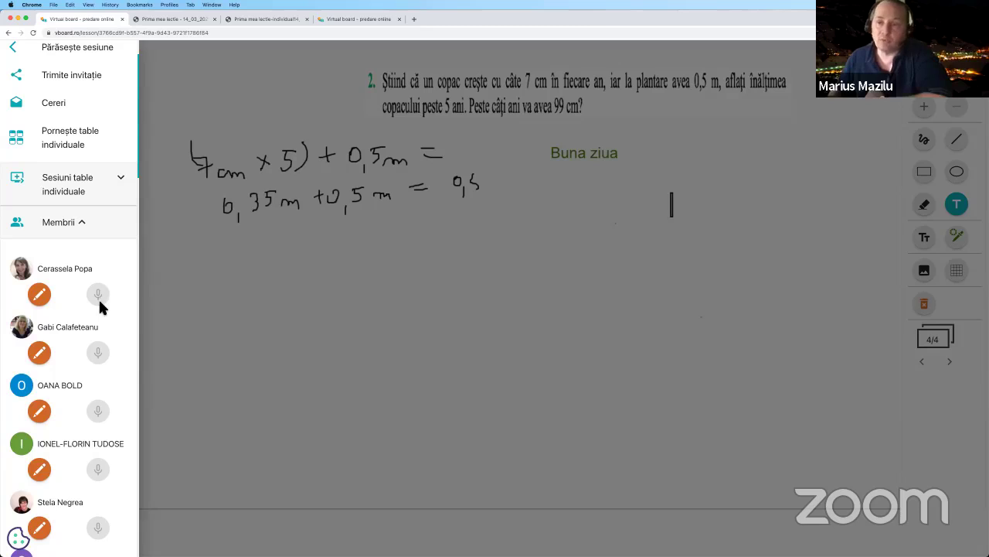
{"action": "scroll", "coordinate": [99, 303], "scroll_direction": "down", "scroll_amount": 1}
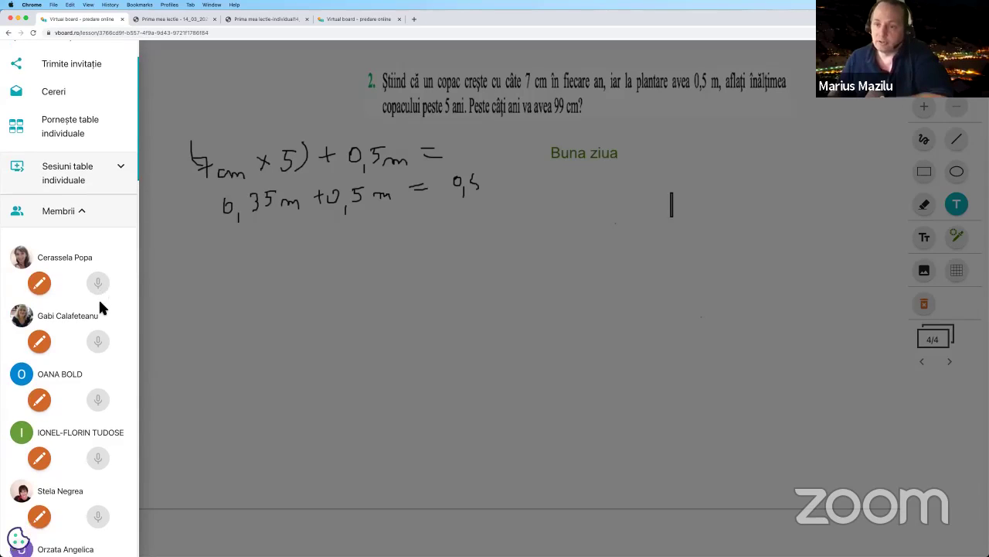
{"action": "left_click", "coordinate": [388, 276]}
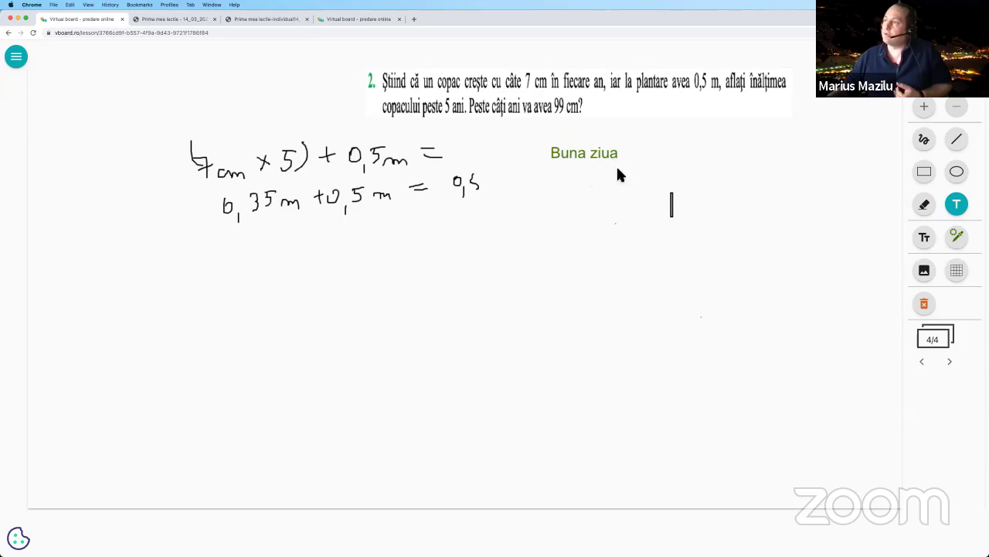
Step: Close the open Virtual Board tabs and reopen the Prima mea lectie lesson from vboard.ro in a new tab
{"action": "left_click", "coordinate": [244, 32]}
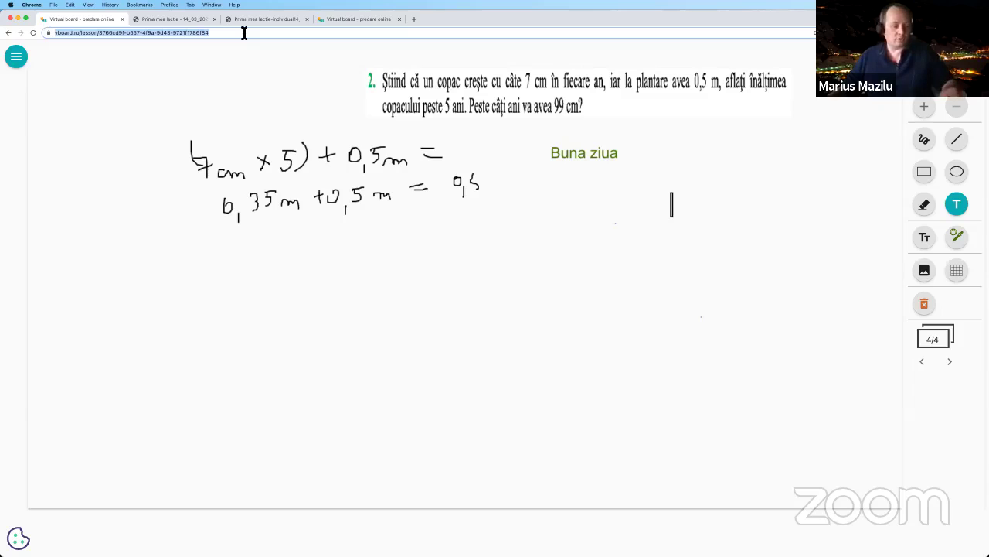
{"action": "left_click", "coordinate": [123, 19]}
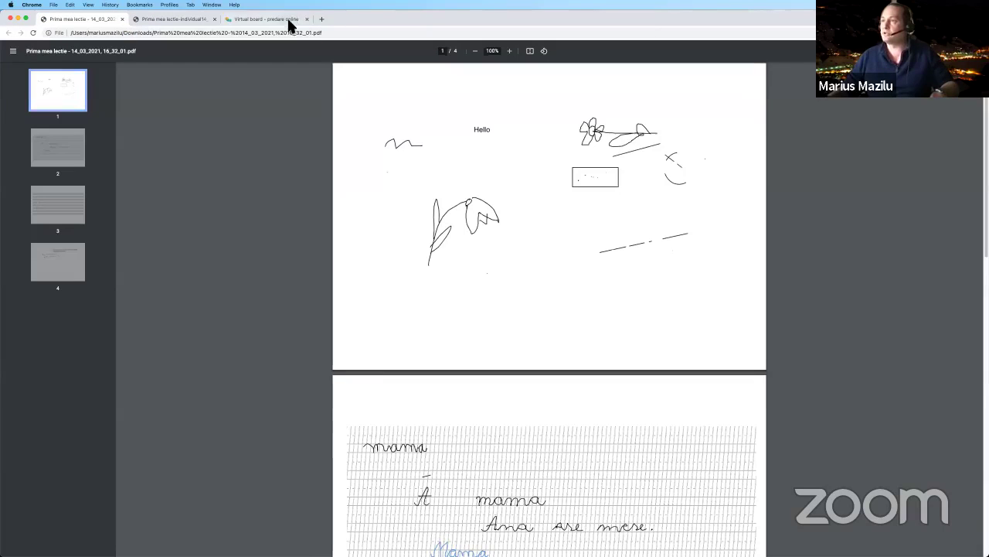
{"action": "left_click", "coordinate": [286, 22]}
{"action": "key", "text": "super+w"}
{"action": "key", "text": "super+t"}
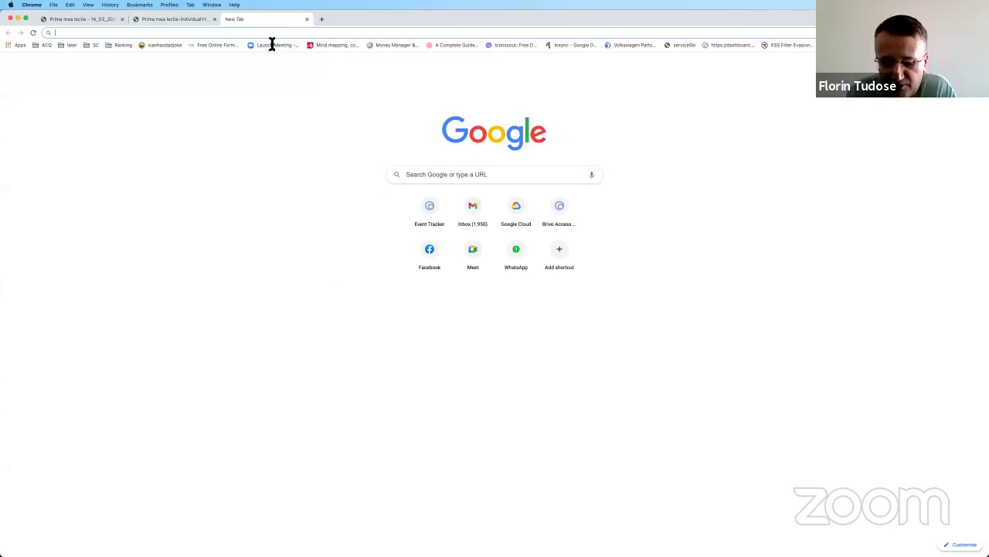
{"action": "left_click", "coordinate": [252, 32]}
{"action": "type", "text": "vboard.ro"}
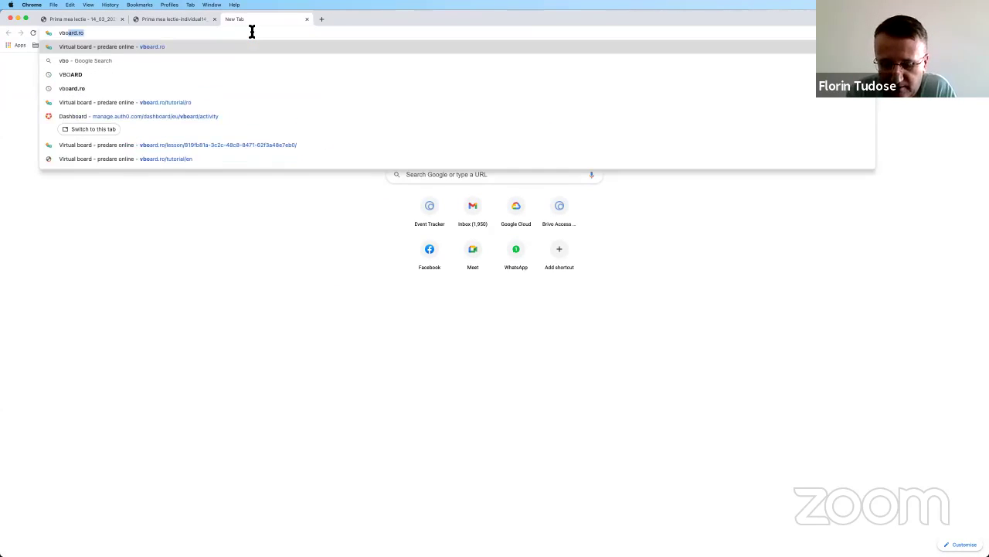
{"action": "key", "text": "Return"}
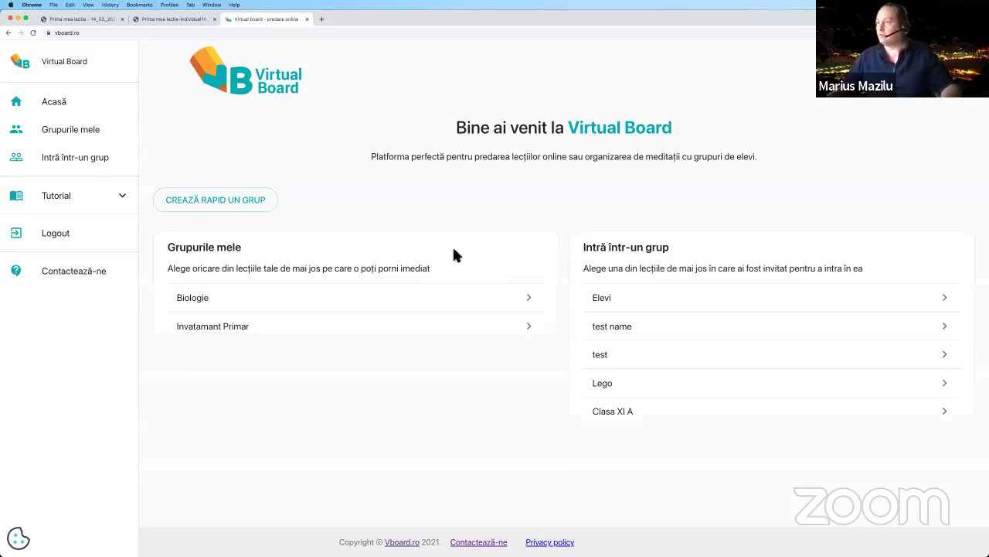
{"action": "left_click", "coordinate": [397, 388]}
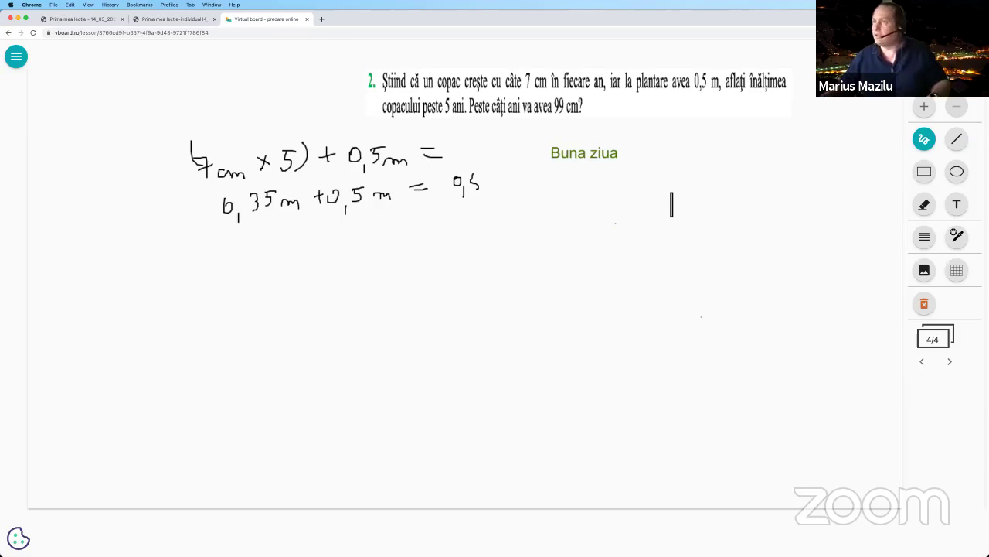
Step: Leave the current lesson session and start the Biologie lesson from the group list
{"action": "left_click", "coordinate": [18, 59]}
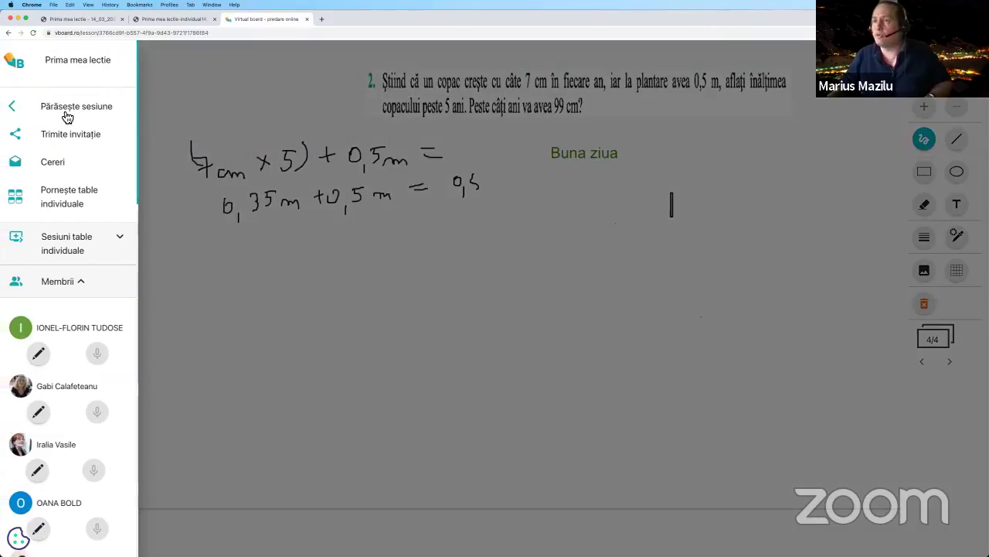
{"action": "left_click", "coordinate": [49, 107]}
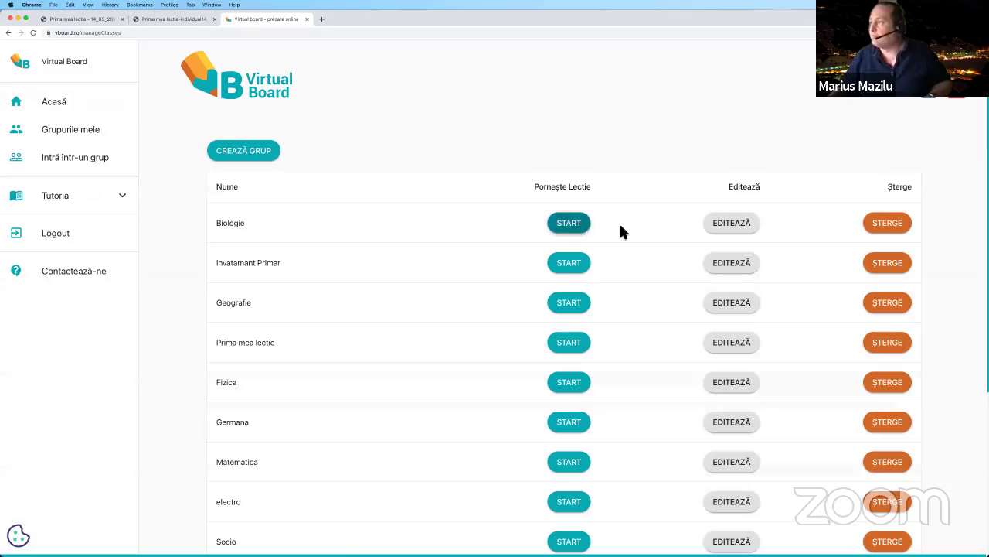
{"action": "left_click", "coordinate": [568, 224]}
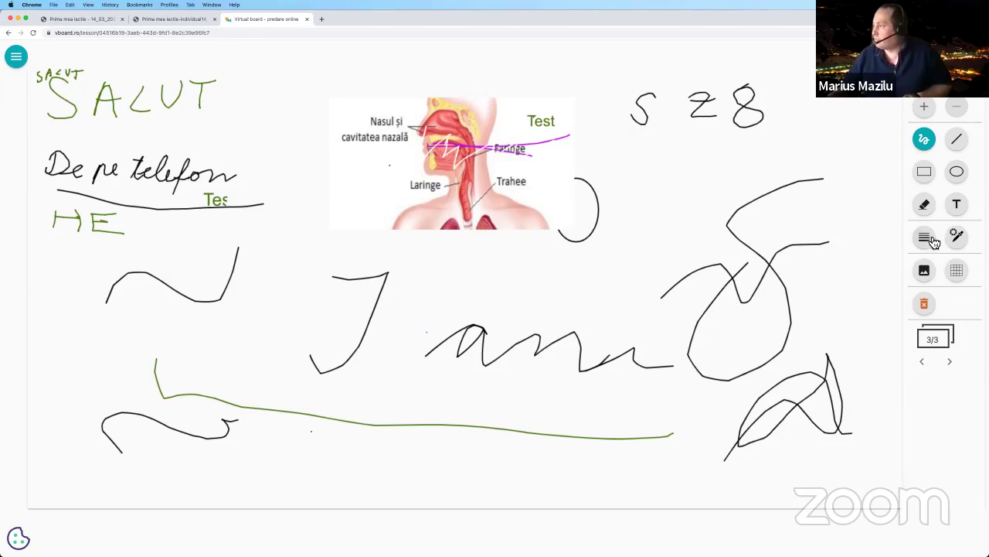
Step: Erase the upper tip of the curve near the board's right edge using a large eraser size
{"action": "left_click", "coordinate": [922, 210]}
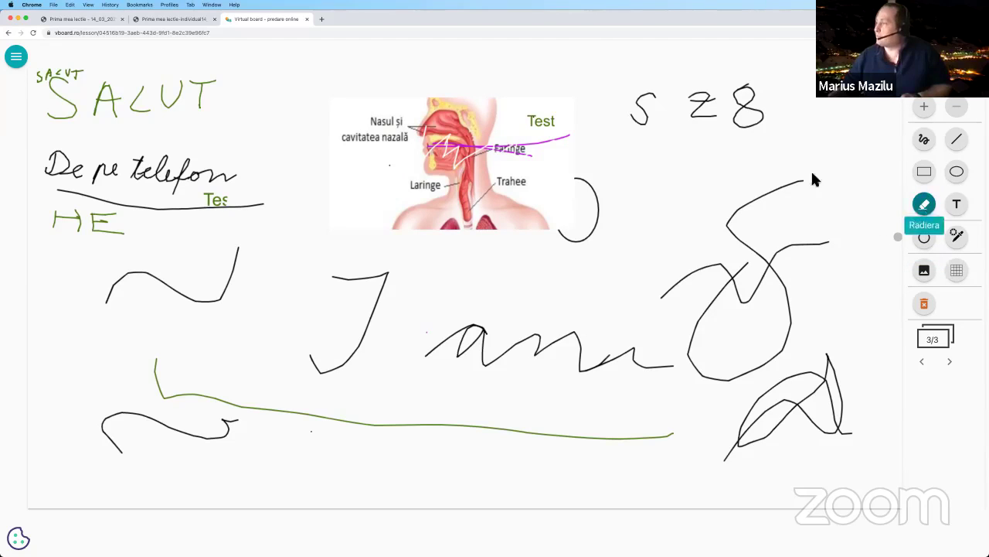
{"action": "left_click", "coordinate": [932, 246]}
{"action": "left_click", "coordinate": [882, 399]}
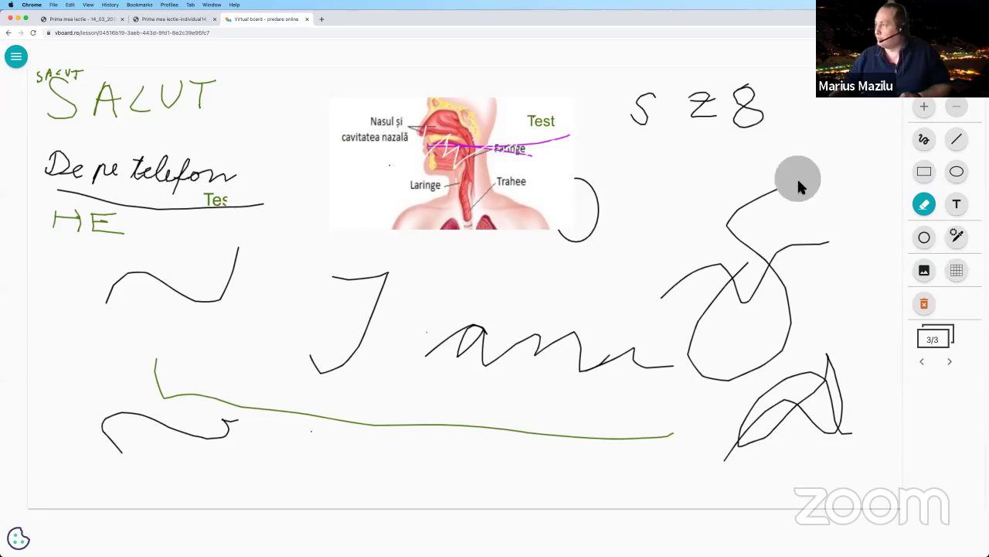
Step: Draw two short diagonal pen strokes beside the erased curve tip, one thin and one in the thickest line width
{"action": "left_click", "coordinate": [932, 141]}
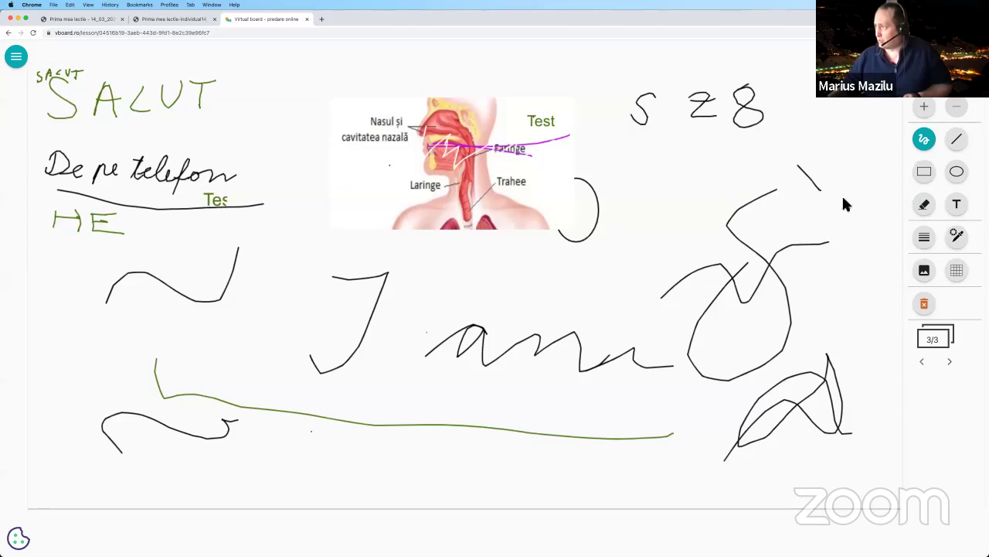
{"action": "left_click", "coordinate": [924, 238]}
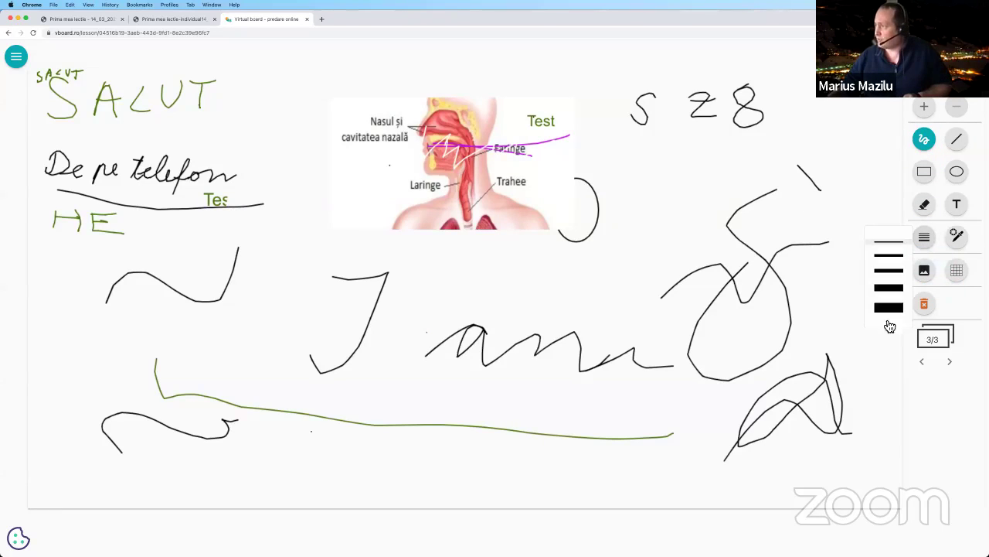
{"action": "left_click", "coordinate": [889, 307]}
{"action": "left_click_drag", "start_coordinate": [861, 166], "coordinate": [837, 209]}
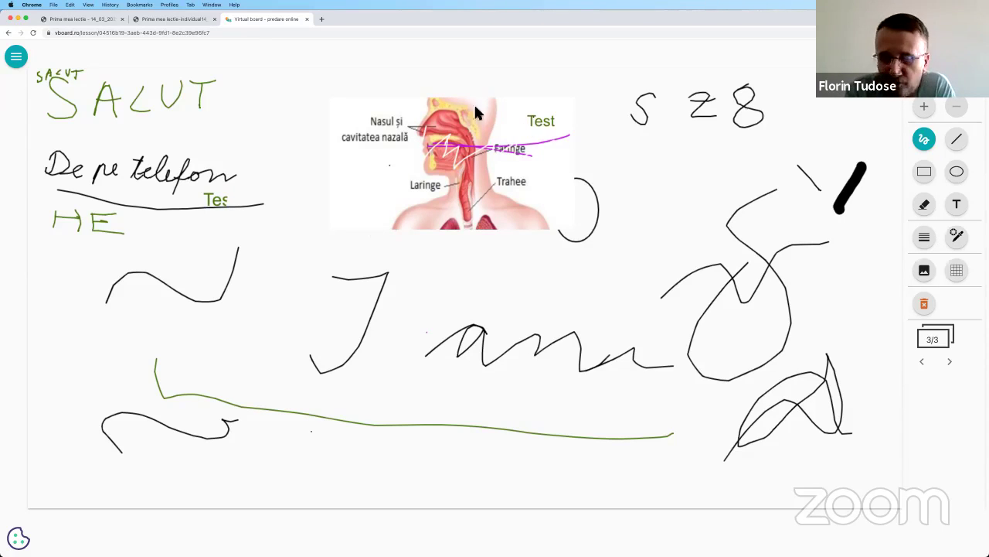
Step: Leave the Biologie lesson, switch off Dezactivat scrierea in the Prima mea lectie group's settings, and save the update
{"action": "left_click", "coordinate": [16, 56]}
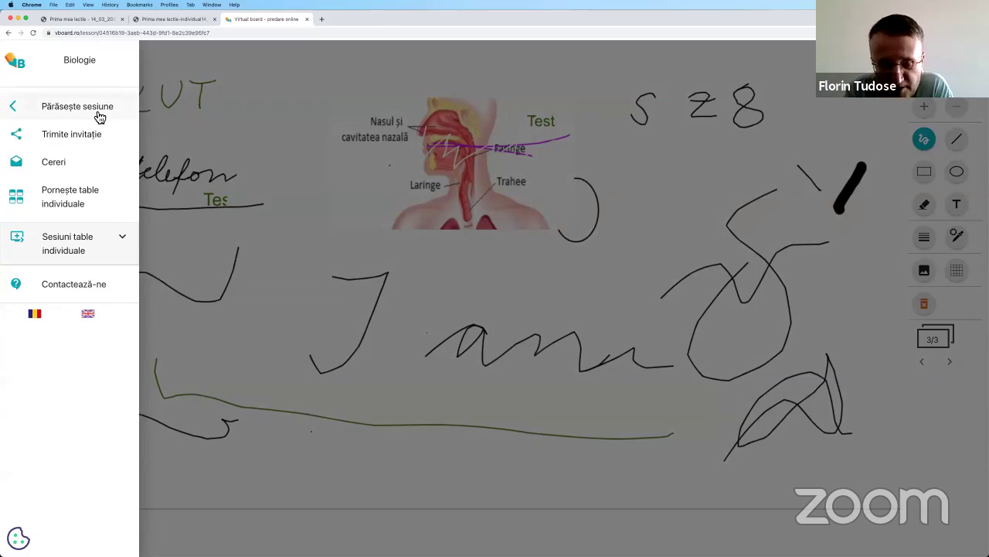
{"action": "left_click", "coordinate": [99, 114]}
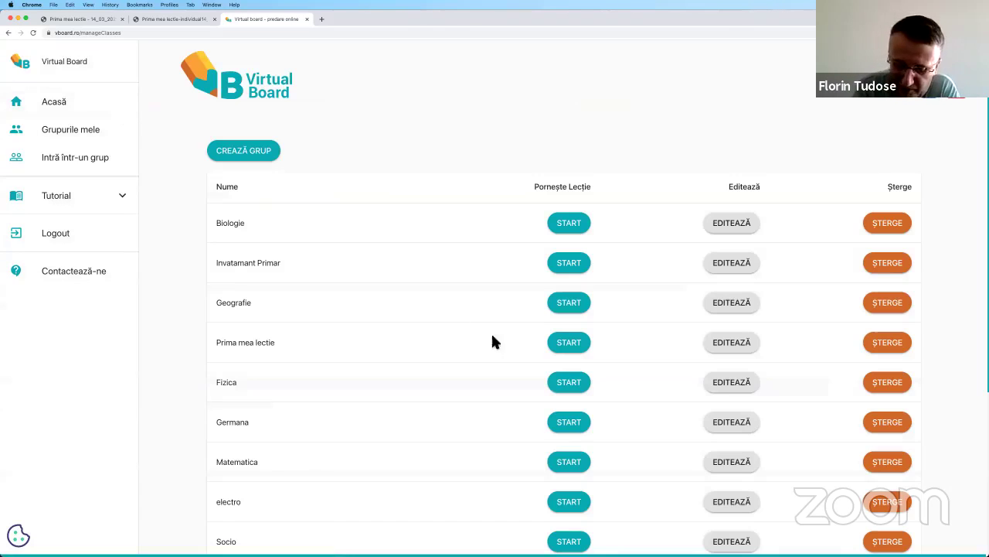
{"action": "left_click", "coordinate": [733, 345]}
{"action": "left_click", "coordinate": [224, 307]}
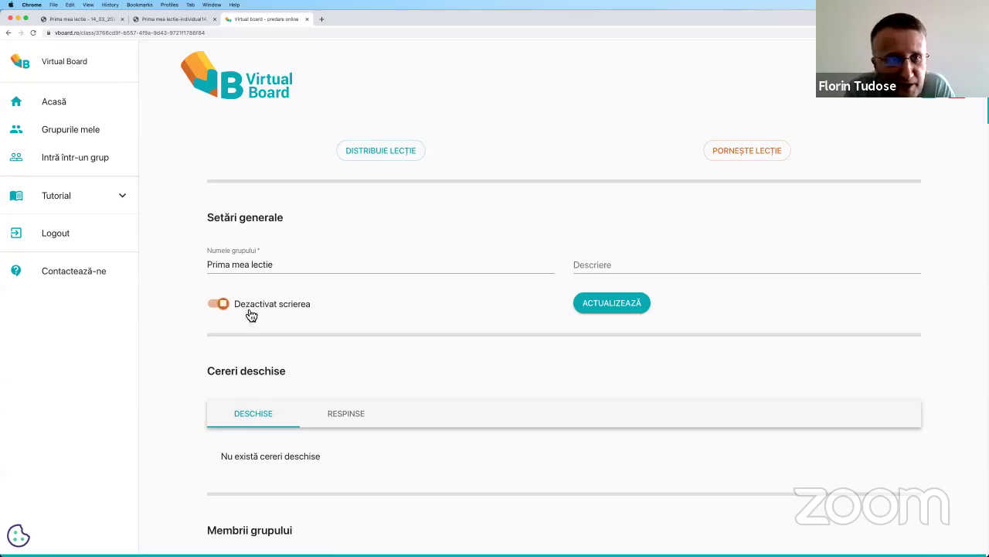
{"action": "left_click", "coordinate": [594, 310]}
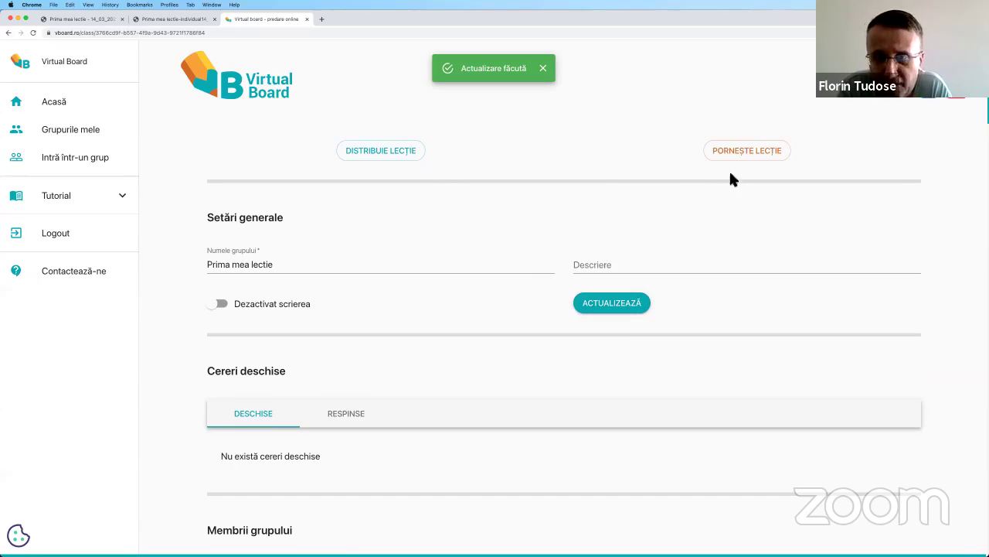
Step: Start the Prima mea lectie lesson and erase the small vertical bar and stray mark below the Buna ziua text
{"action": "left_click", "coordinate": [738, 152]}
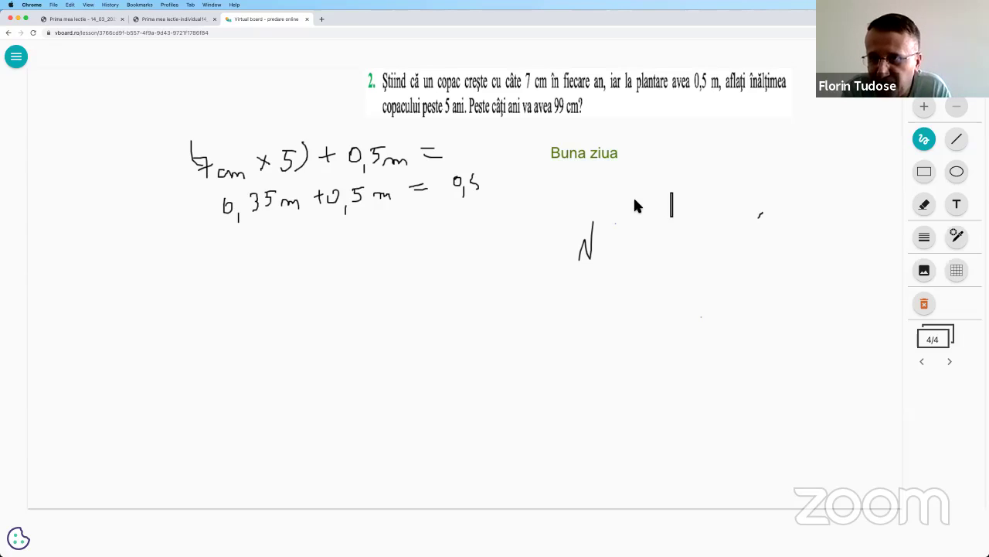
{"action": "left_click", "coordinate": [924, 204]}
{"action": "mouse_move", "coordinate": [713, 223]}
{"action": "left_mouse_down"}
{"action": "mouse_move", "coordinate": [772, 206]}
{"action": "mouse_move", "coordinate": [753, 225]}
{"action": "mouse_move", "coordinate": [744, 209]}
{"action": "mouse_move", "coordinate": [681, 212]}
{"action": "left_mouse_up"}
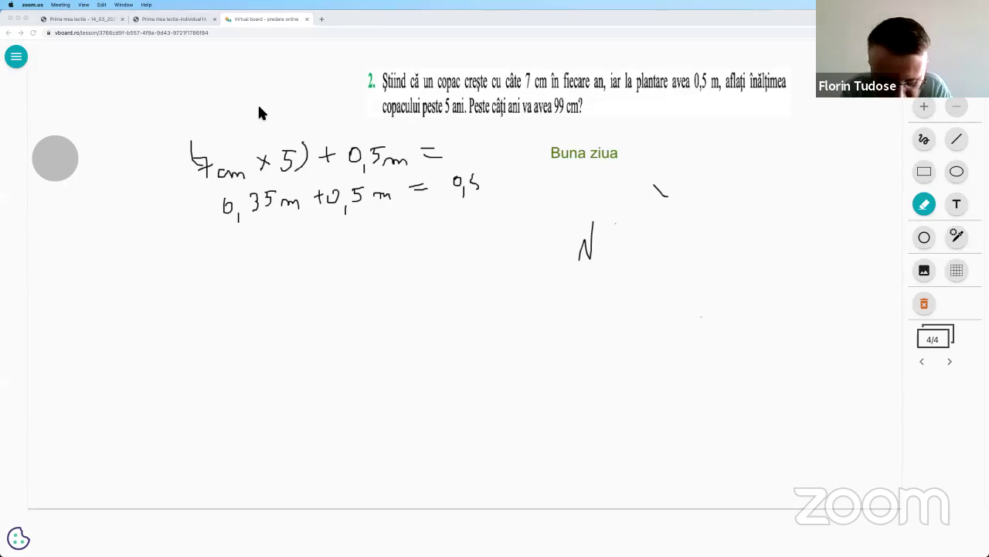
{"action": "left_click", "coordinate": [85, 61]}
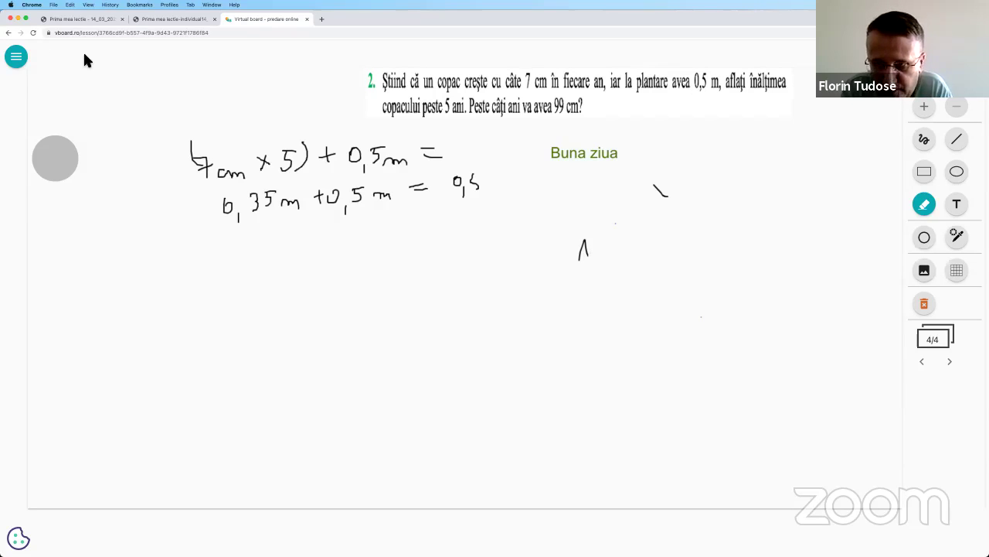
Step: Copy the invitation link for the Prima mea lectie lesson and close the sharing options
{"action": "left_click", "coordinate": [17, 58]}
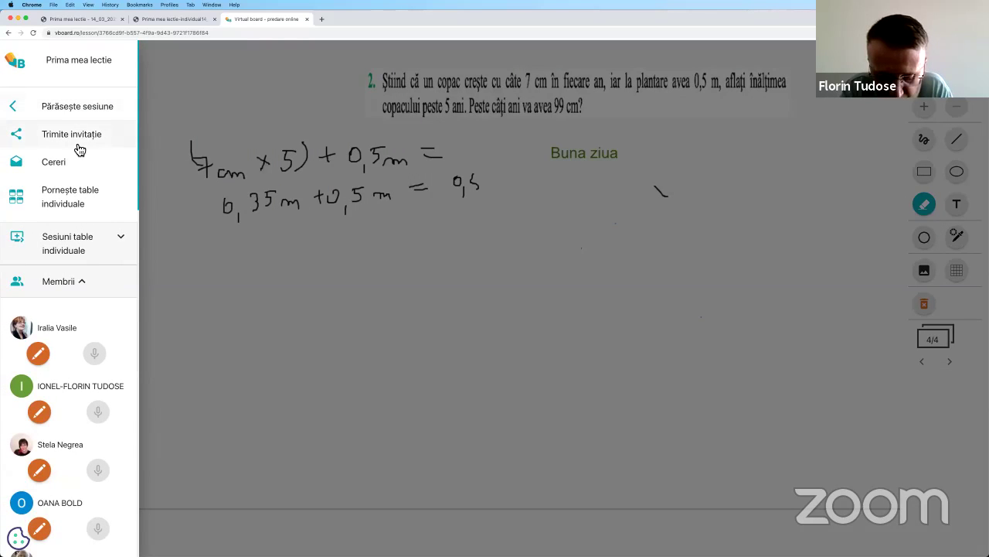
{"action": "left_click", "coordinate": [78, 138]}
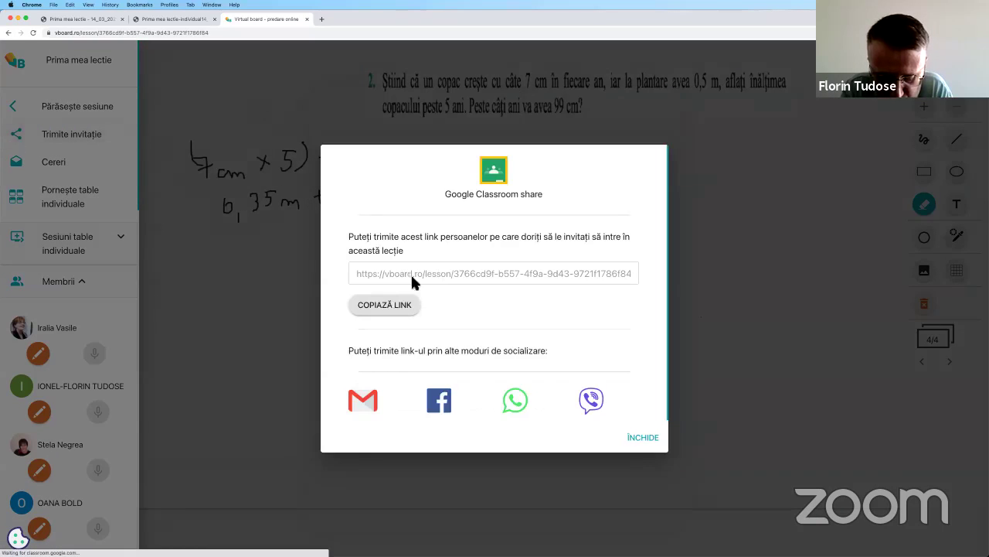
{"action": "left_click", "coordinate": [401, 312]}
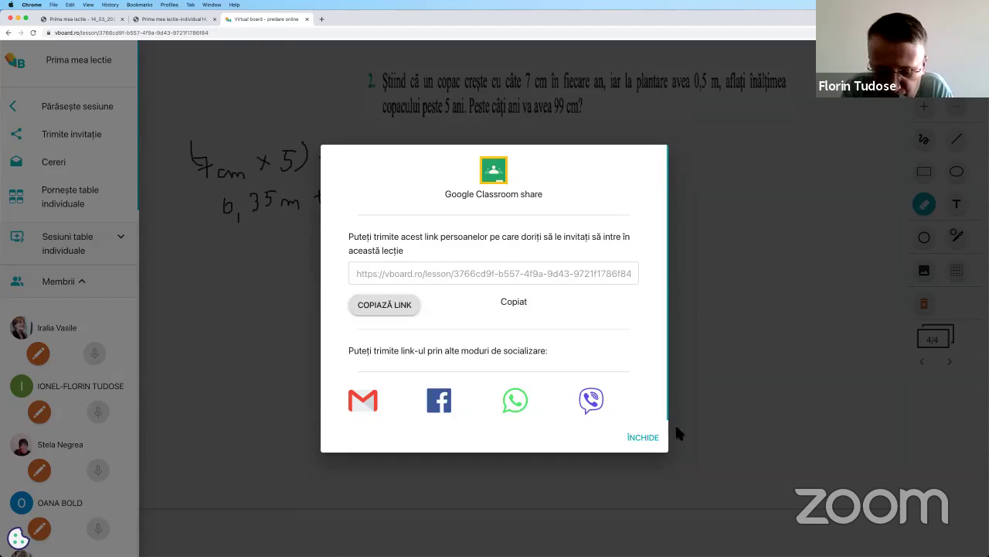
{"action": "left_click", "coordinate": [643, 439]}
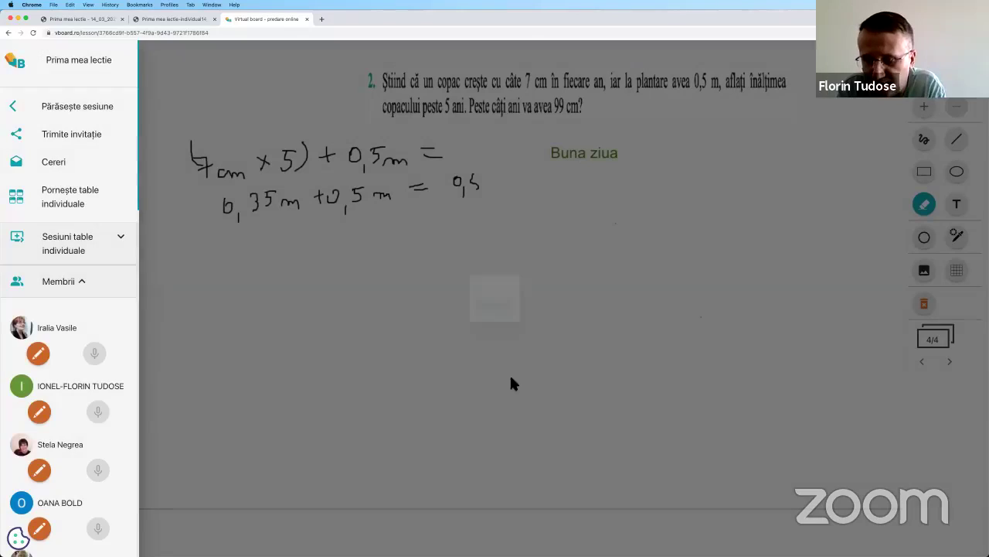
Step: Check the open requests to join the lesson and return to the board
{"action": "left_click", "coordinate": [75, 169]}
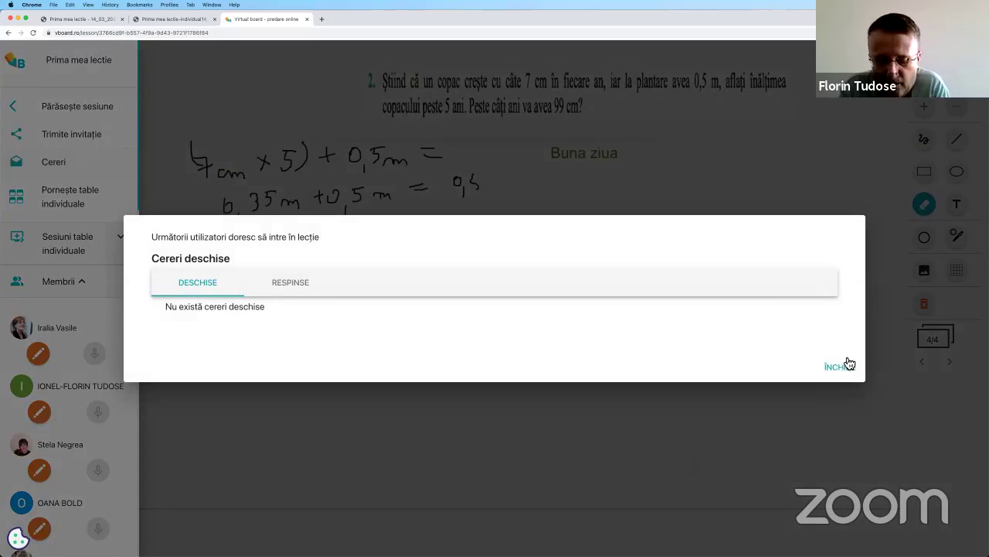
{"action": "left_click", "coordinate": [844, 363]}
{"action": "left_click", "coordinate": [406, 216]}
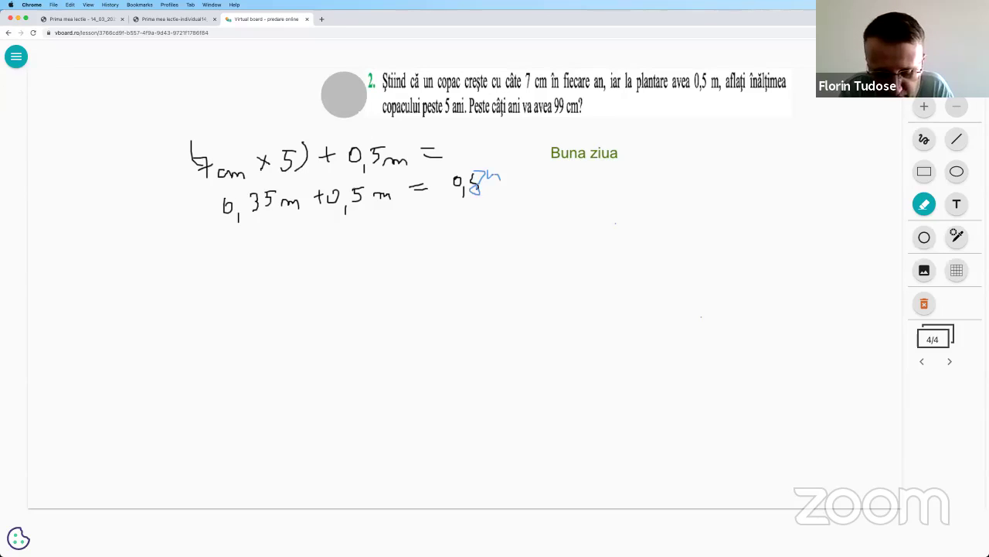
Step: Collapse the lesson's member list and review the dates of the past individual board sessions
{"action": "left_click", "coordinate": [16, 56]}
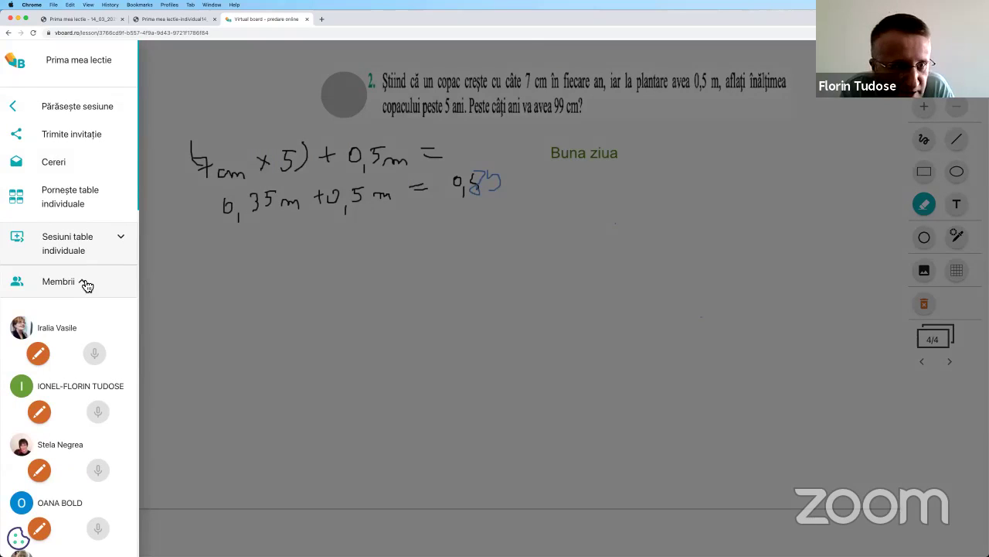
{"action": "left_click", "coordinate": [83, 282]}
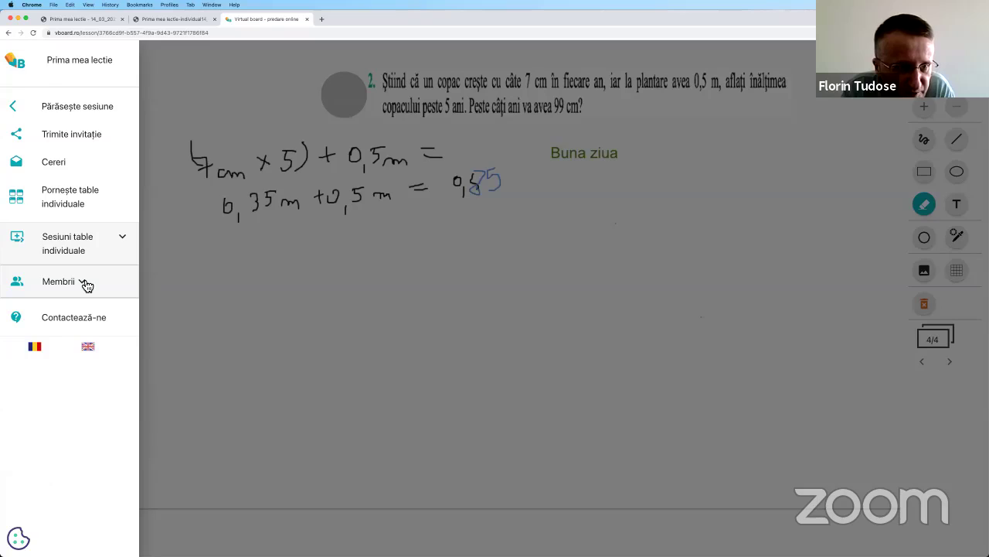
{"action": "left_click", "coordinate": [122, 238]}
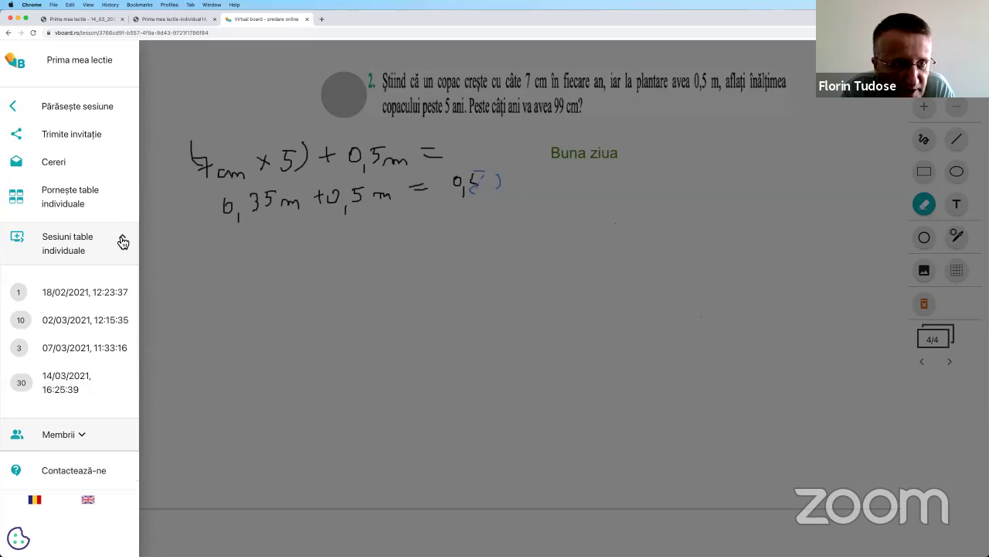
{"action": "left_click", "coordinate": [122, 239]}
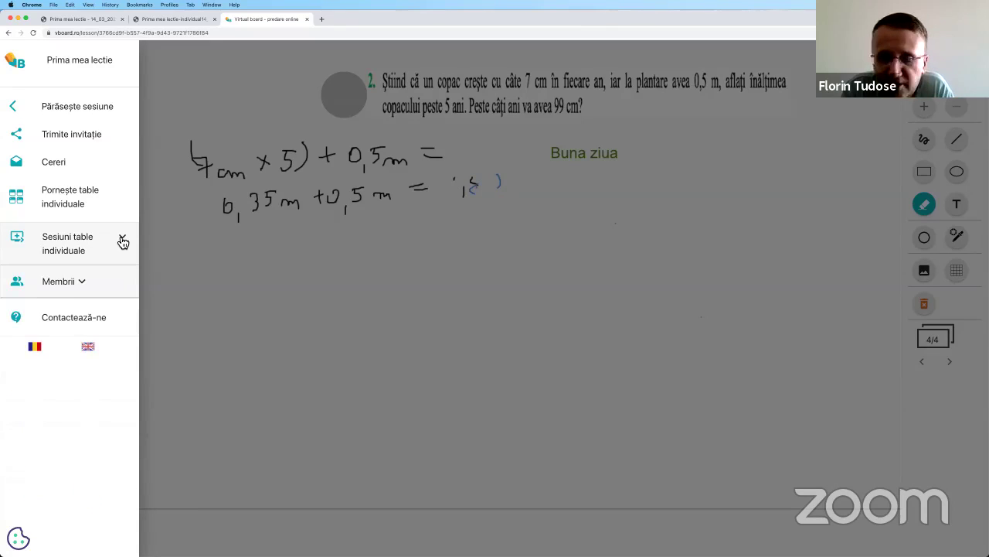
Step: Review the lesson invitation's sharing options again and return to the board
{"action": "left_click", "coordinate": [70, 136]}
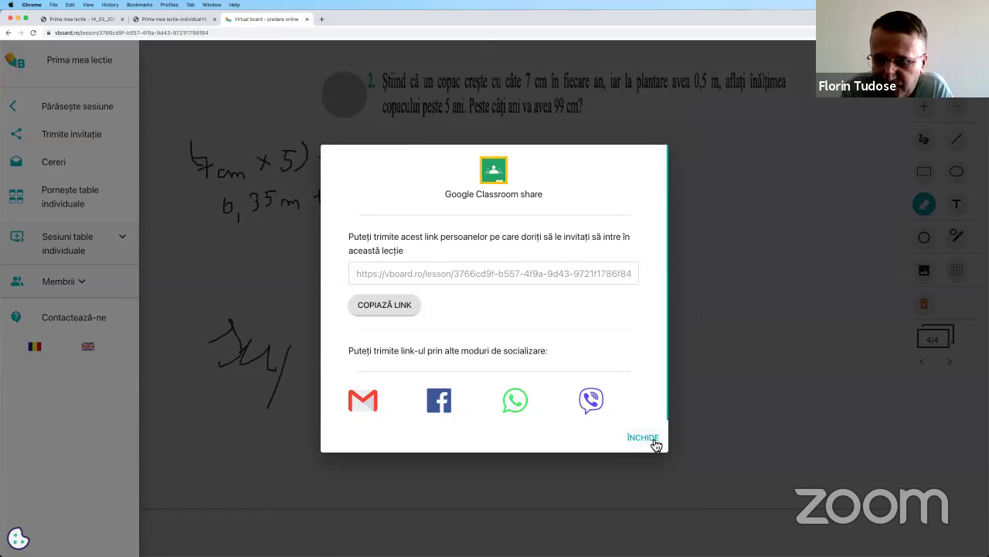
{"action": "left_click", "coordinate": [653, 442]}
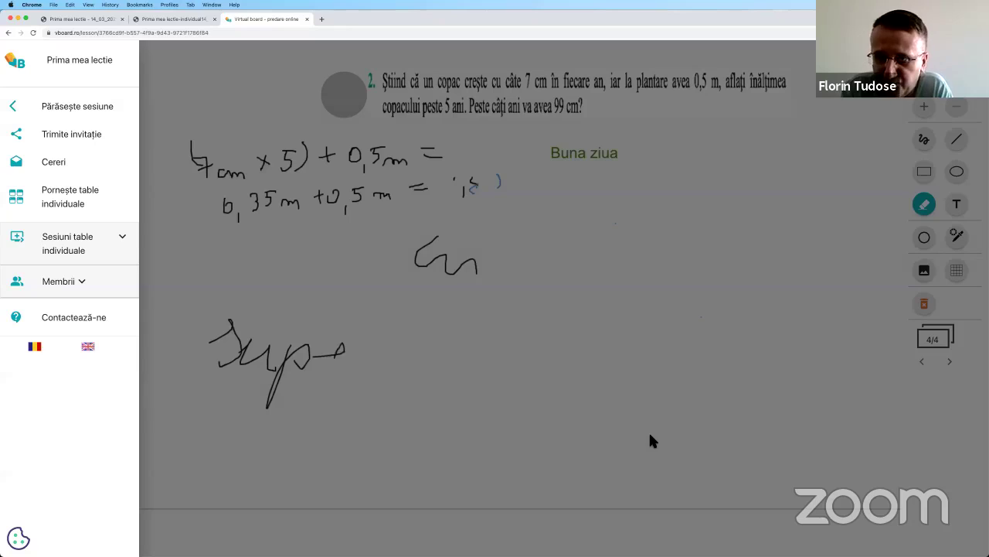
{"action": "left_click", "coordinate": [650, 437]}
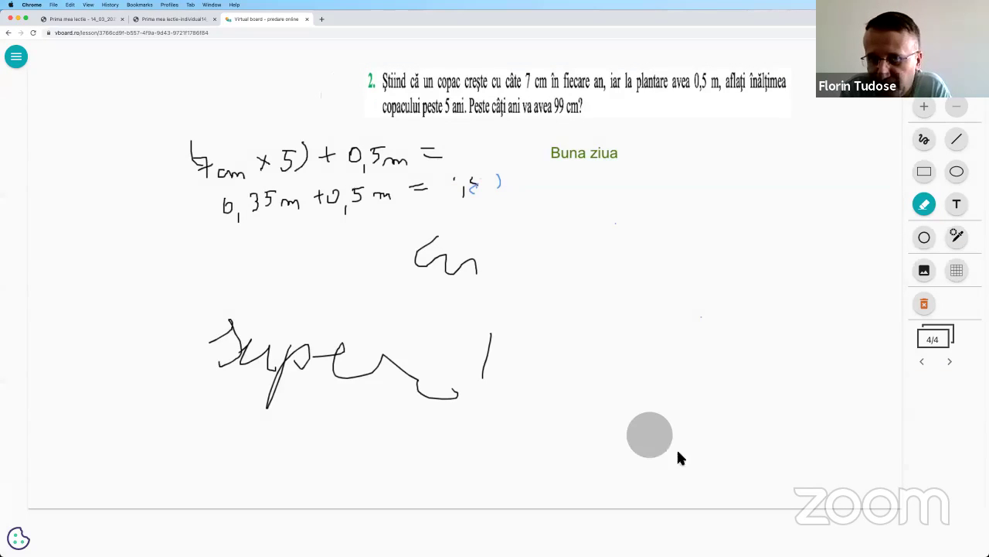
Step: Draw a small circle in the board's lower right area with the ellipse tool and pencil a smiling mouth inside it
{"action": "left_click", "coordinate": [926, 142]}
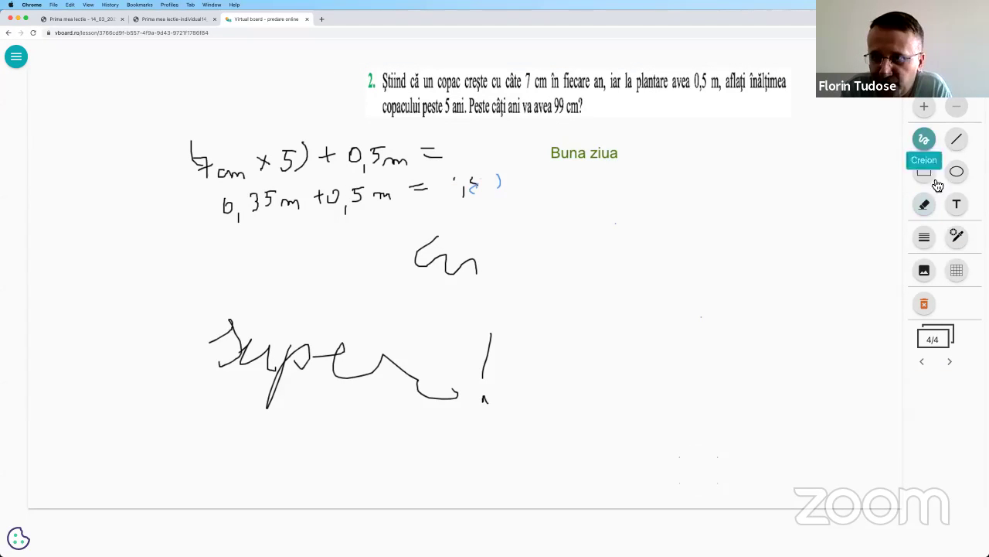
{"action": "left_click", "coordinate": [925, 236]}
{"action": "left_click", "coordinate": [896, 265]}
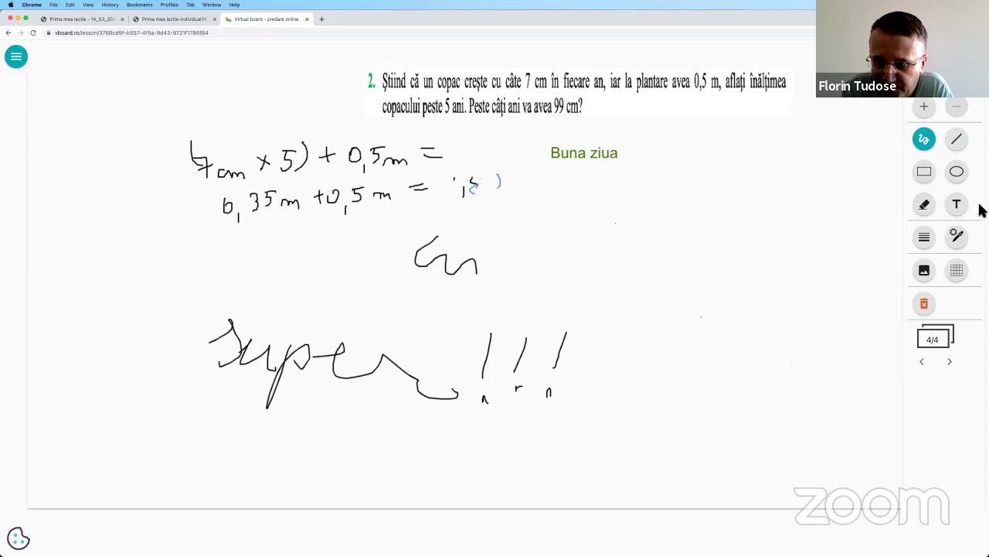
{"action": "left_click", "coordinate": [957, 171]}
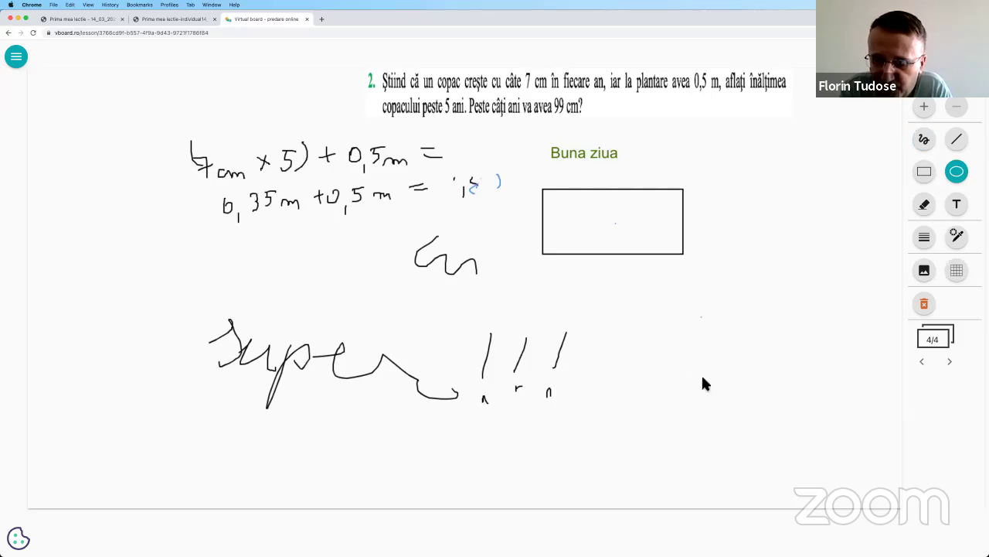
{"action": "left_click_drag", "start_coordinate": [704, 383], "coordinate": [742, 406]}
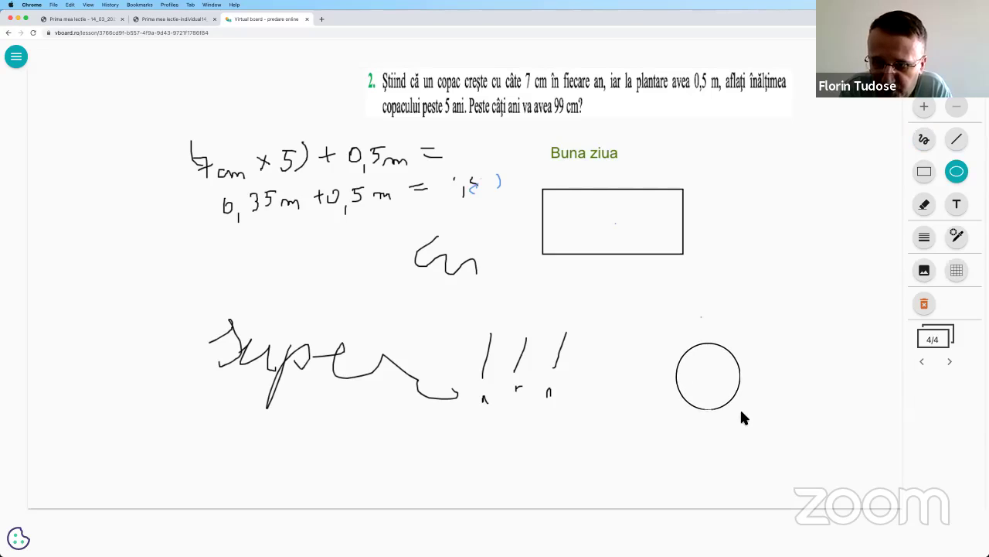
{"action": "left_click", "coordinate": [925, 140]}
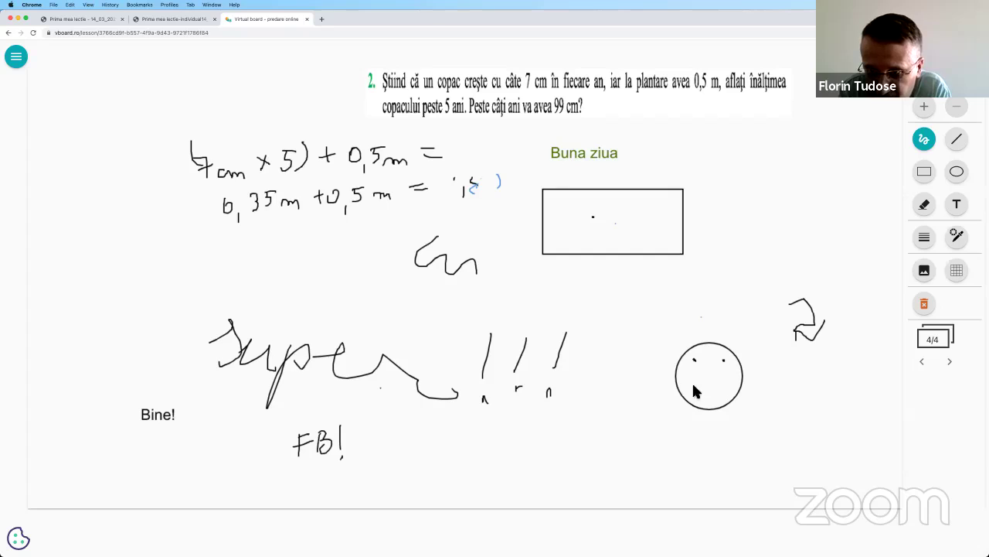
{"action": "left_click_drag", "start_coordinate": [694, 380], "coordinate": [721, 380]}
{"action": "left_click_drag", "start_coordinate": [757, 193], "coordinate": [732, 242]}
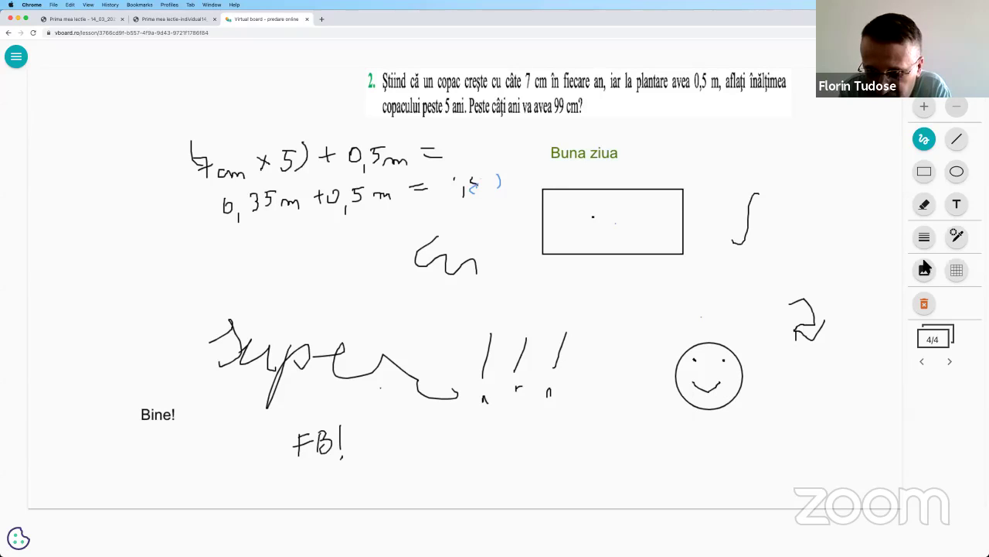
Step: Add the text "Nam idee" to the left of the handwritten calculation
{"action": "left_click", "coordinate": [965, 211]}
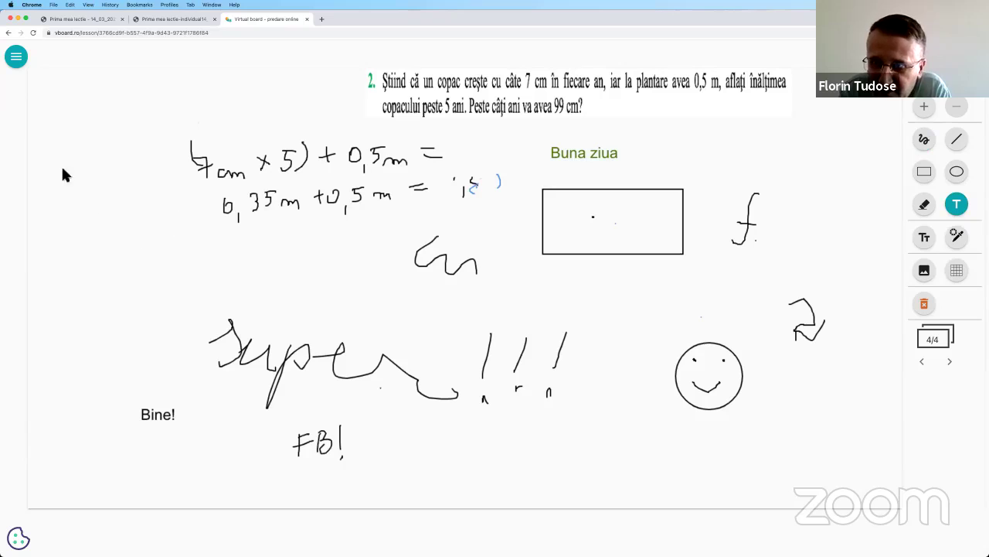
{"action": "left_click", "coordinate": [92, 200]}
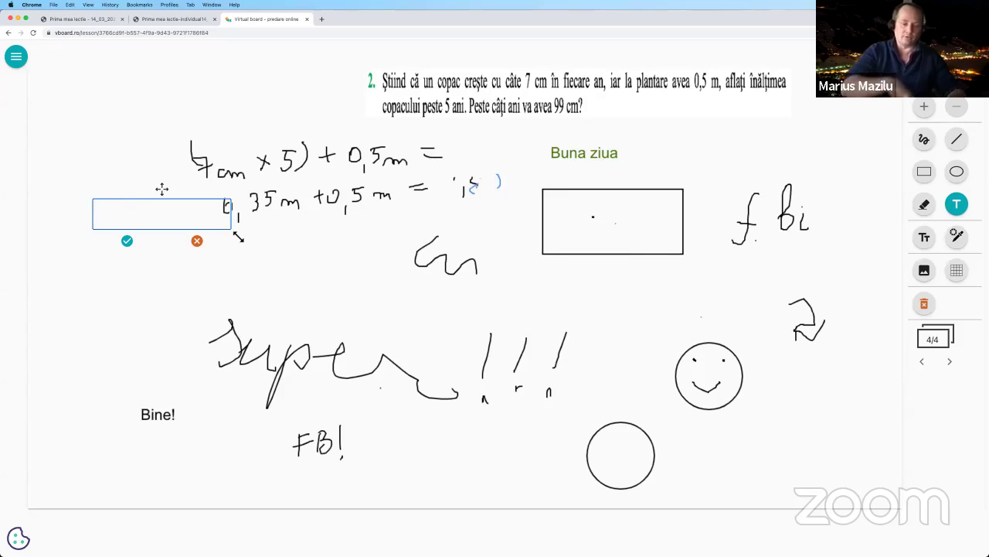
{"action": "type", "text": "Nam idee"}
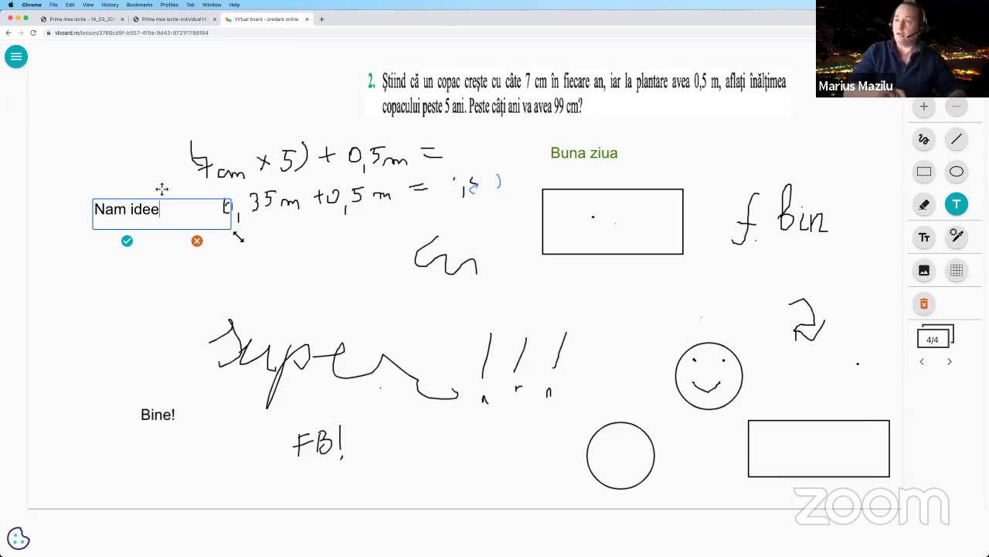
{"action": "left_click", "coordinate": [128, 241]}
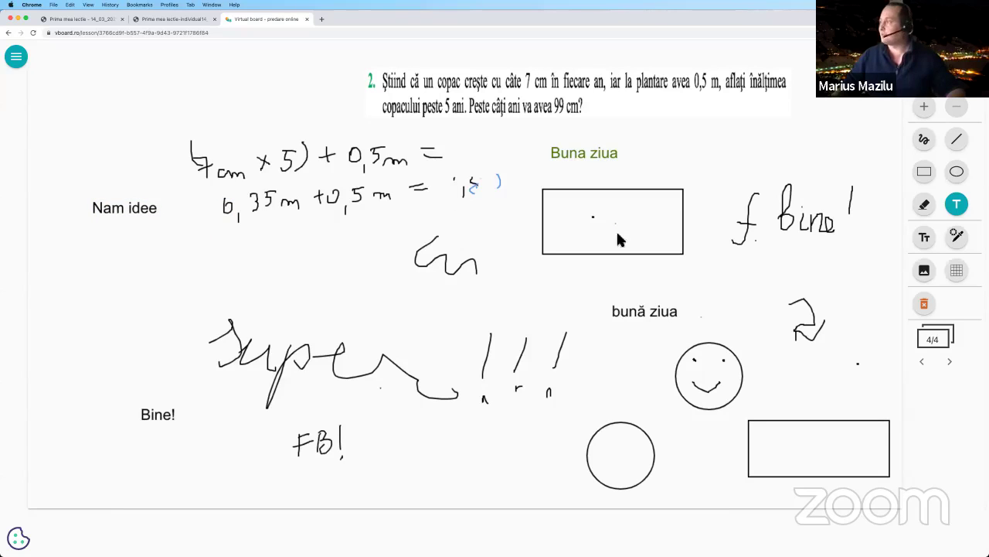
Step: Set the pencil colour to red, mark the text "Nam idee" after its N, and handwrite "cratima" above it
{"action": "left_click", "coordinate": [925, 141]}
{"action": "left_click", "coordinate": [956, 236]}
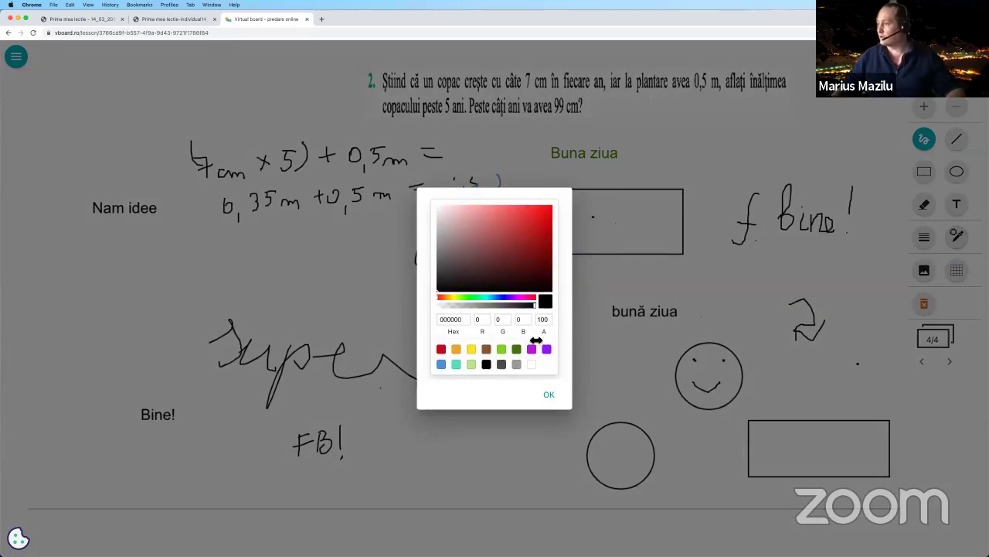
{"action": "left_click", "coordinate": [442, 349]}
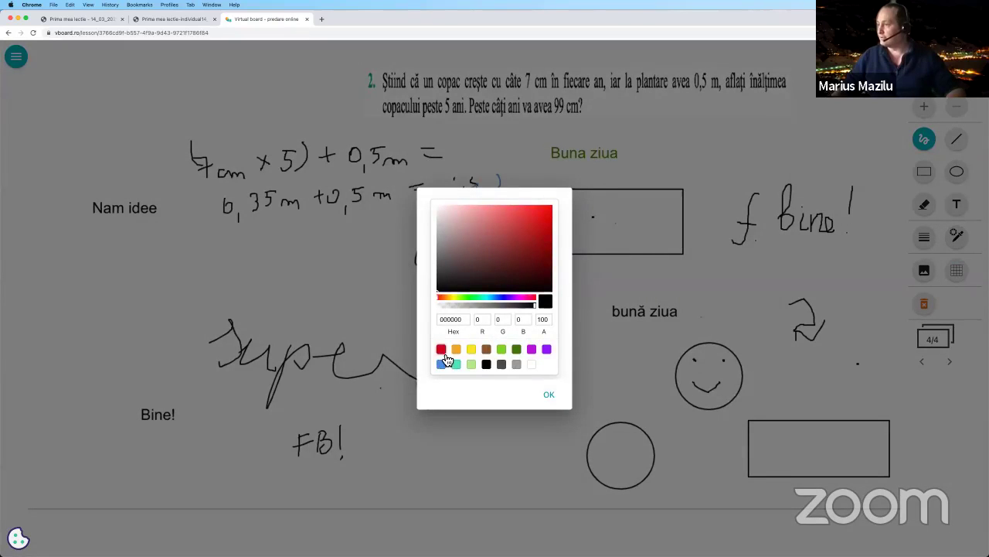
{"action": "left_click", "coordinate": [562, 403]}
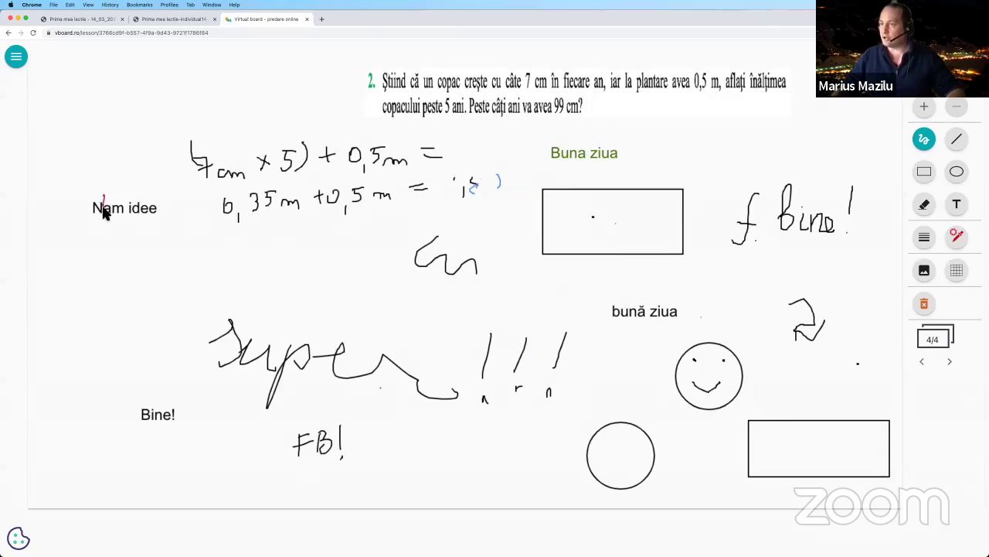
{"action": "mouse_move", "coordinate": [103, 194]}
{"action": "left_mouse_down"}
{"action": "mouse_move", "coordinate": [101, 202]}
{"action": "mouse_move", "coordinate": [94, 172]}
{"action": "mouse_move", "coordinate": [123, 168]}
{"action": "left_mouse_up"}
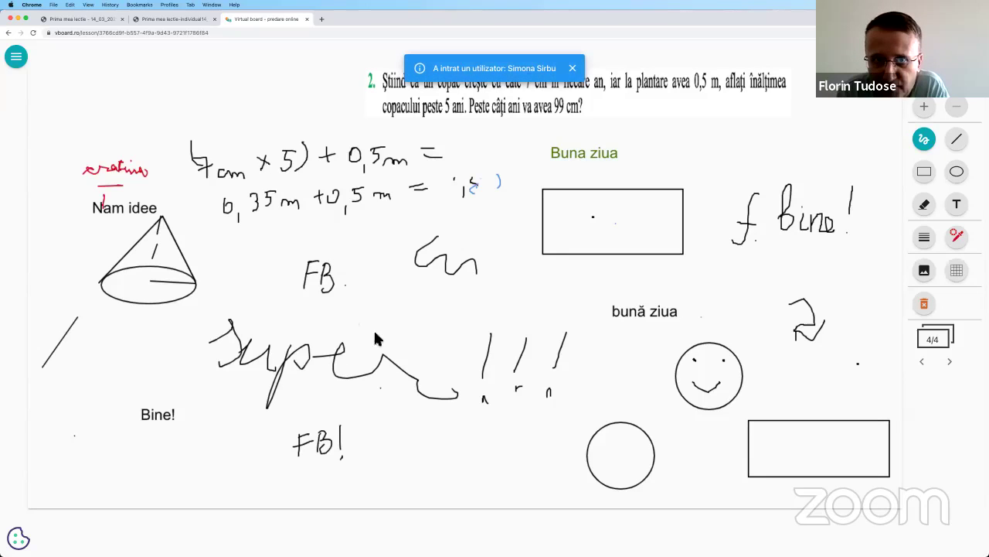
Step: Open the lesson menu's section of individual board sessions
{"action": "left_click", "coordinate": [15, 55]}
{"action": "left_click", "coordinate": [111, 244]}
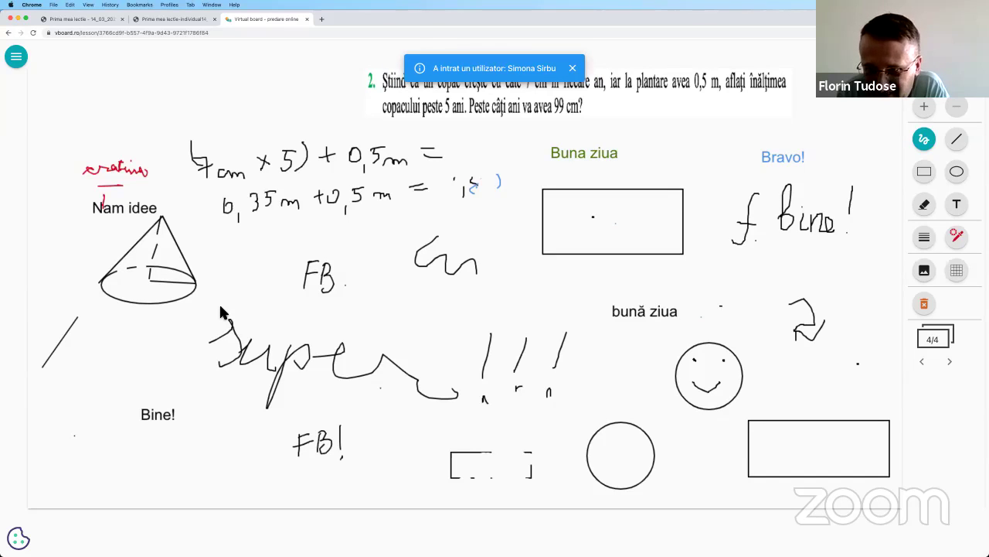
Step: Close the lesson's browser tab, load vboard.ro in a new one and reopen the group "Prima mea lectie"
{"action": "left_click", "coordinate": [245, 37]}
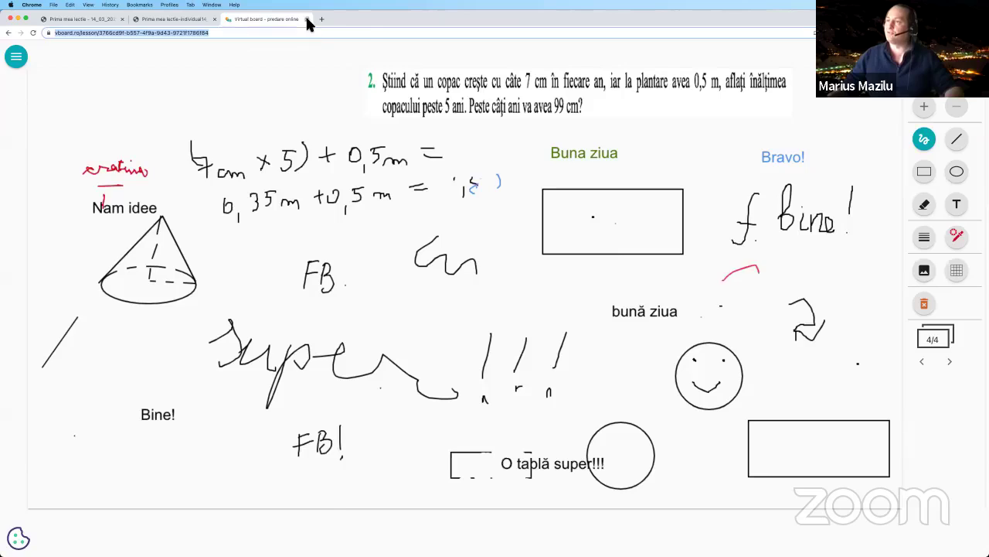
{"action": "left_click", "coordinate": [307, 19]}
{"action": "left_click", "coordinate": [229, 20]}
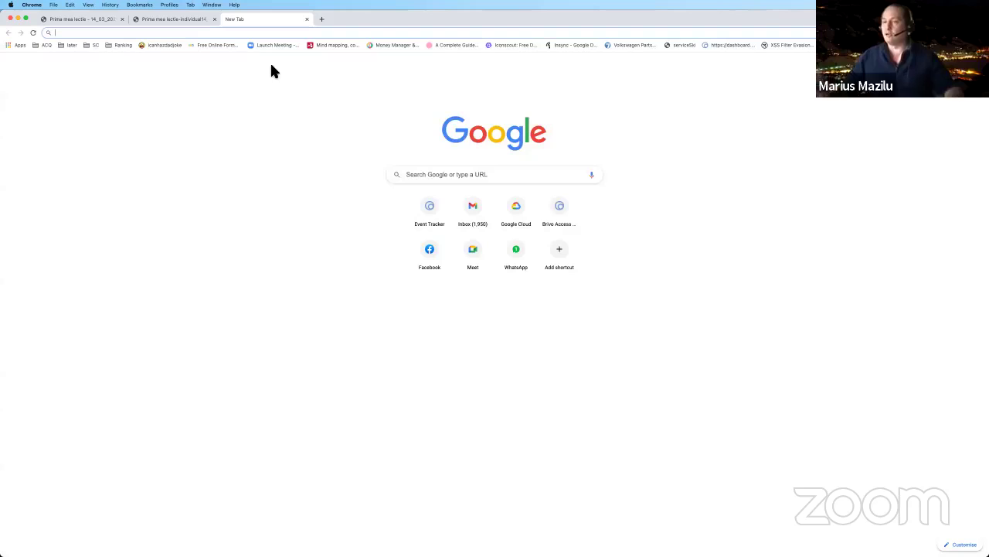
{"action": "left_click", "coordinate": [260, 33]}
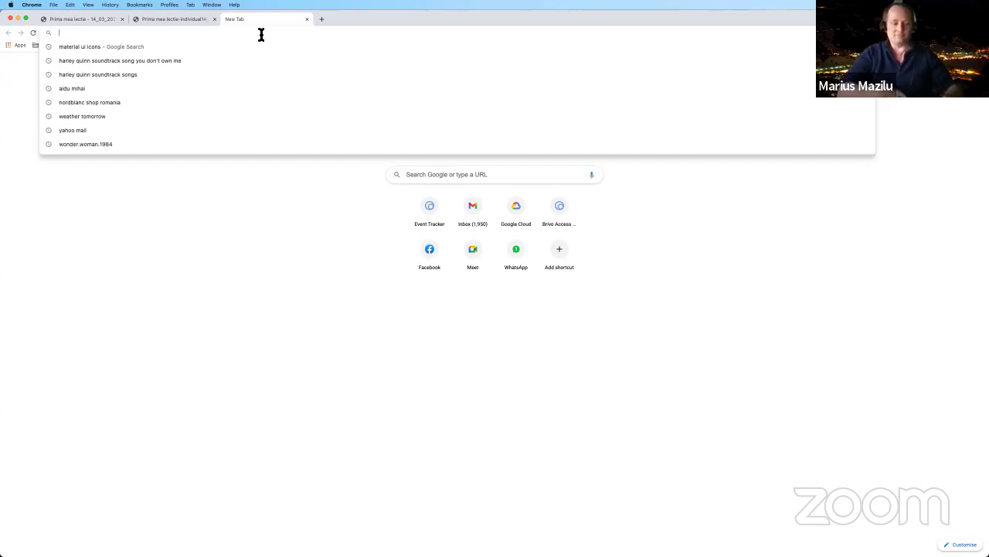
{"action": "type", "text": "vboard.ro"}
{"action": "key", "text": "Return"}
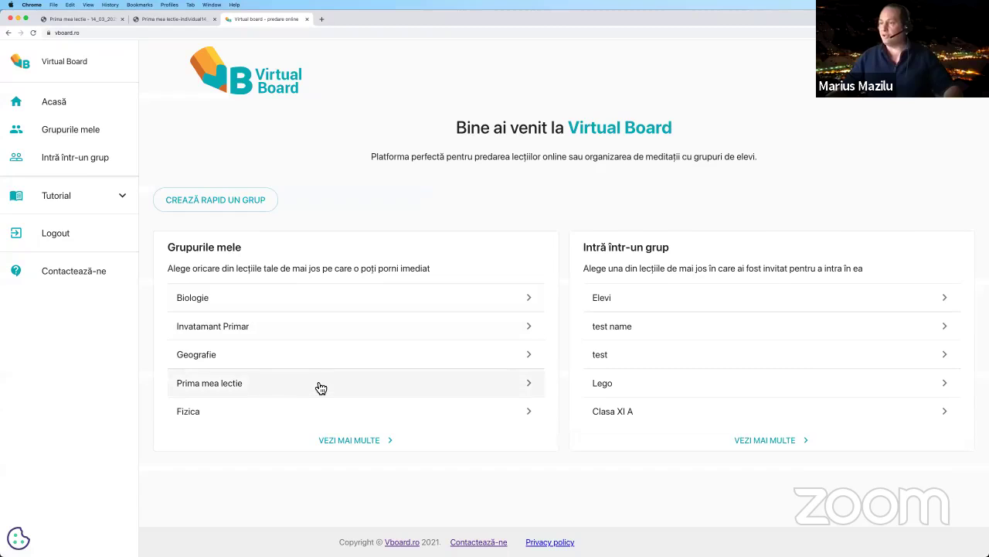
{"action": "left_click", "coordinate": [321, 384]}
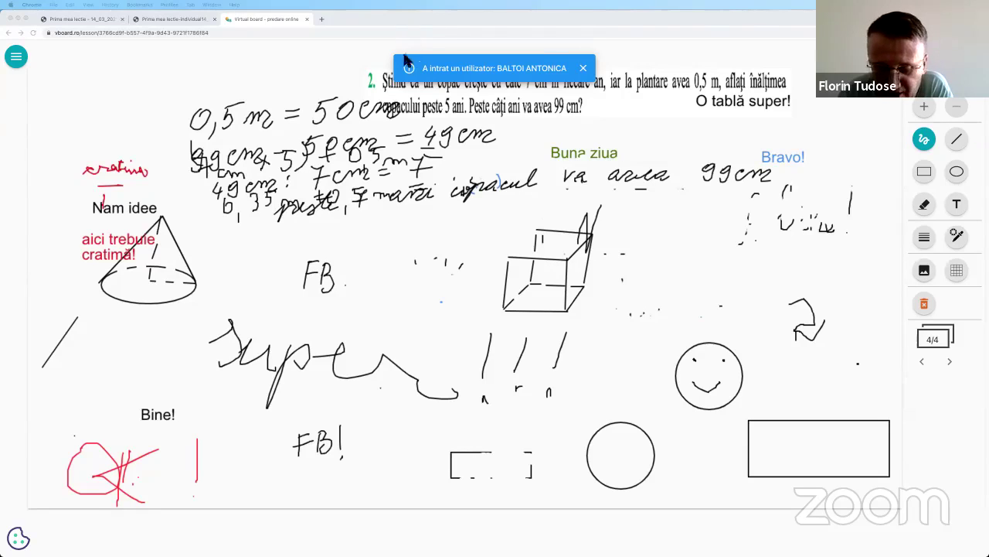
Step: Dismiss the user-joined notice and look through the lesson's member list with each member's writing and microphone permissions
{"action": "left_click", "coordinate": [586, 73]}
{"action": "left_click", "coordinate": [585, 69]}
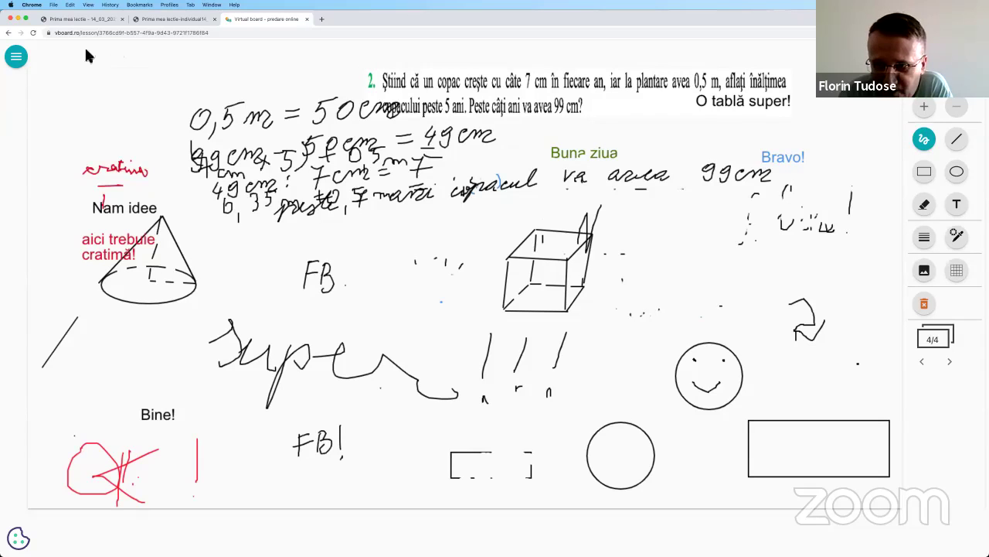
{"action": "left_click", "coordinate": [17, 59]}
{"action": "scroll", "coordinate": [98, 312], "scroll_direction": "down", "scroll_amount": 5}
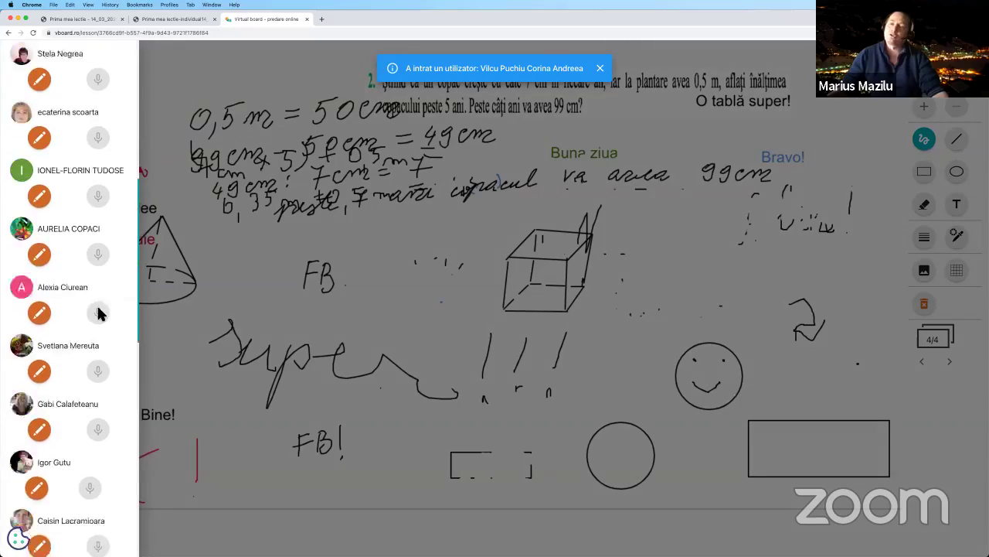
{"action": "scroll", "coordinate": [98, 313], "scroll_direction": "down", "scroll_amount": 5}
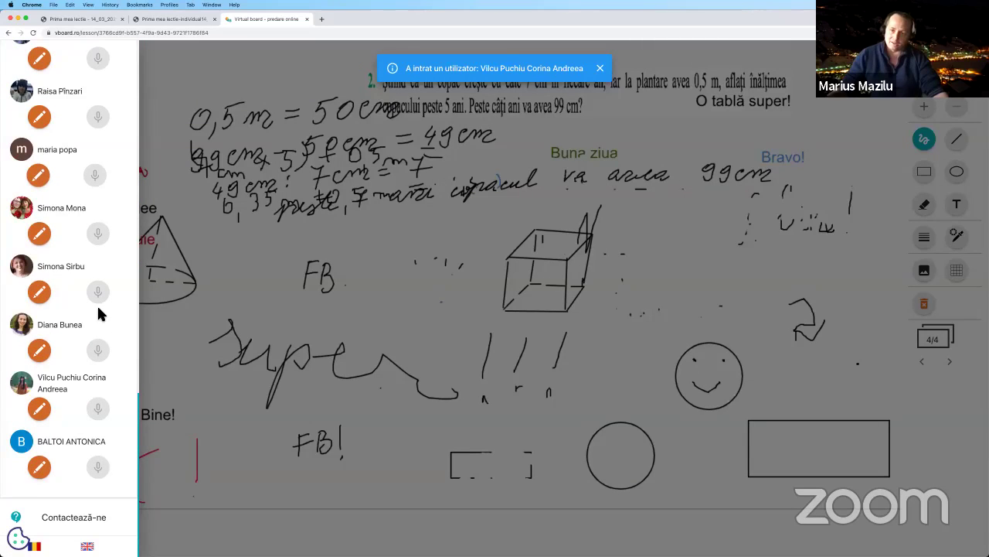
{"action": "left_click", "coordinate": [407, 299]}
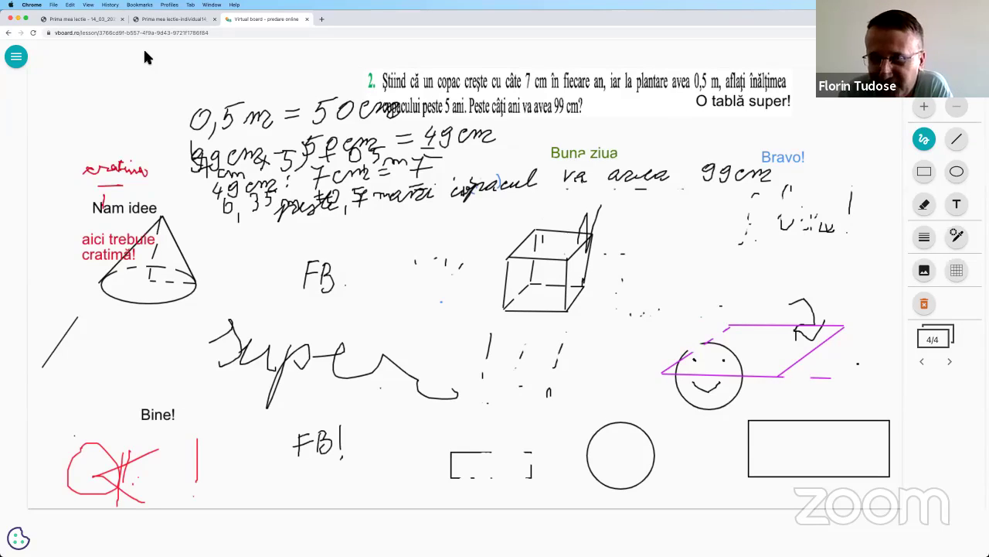
{"action": "left_click", "coordinate": [16, 57]}
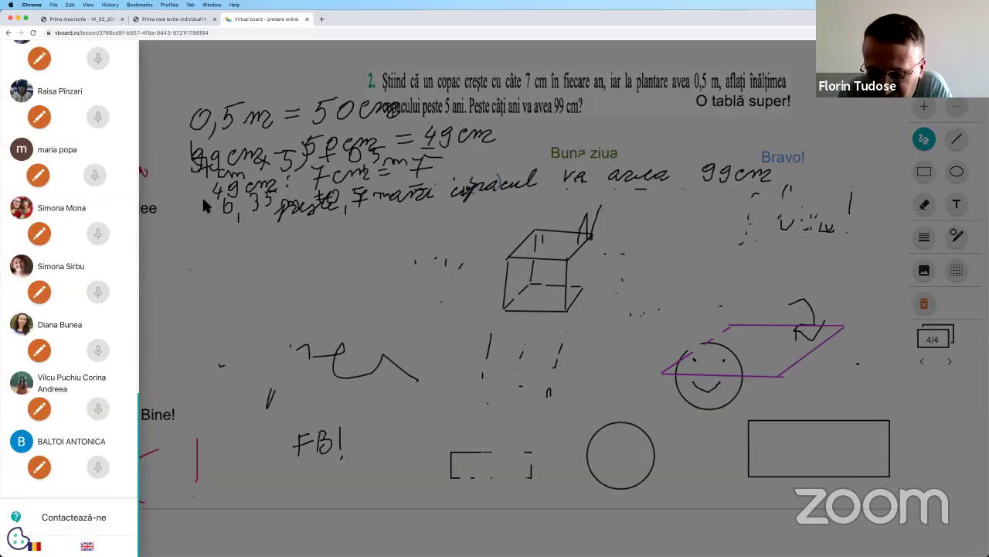
{"action": "scroll", "coordinate": [98, 238], "scroll_direction": "up", "scroll_amount": 10}
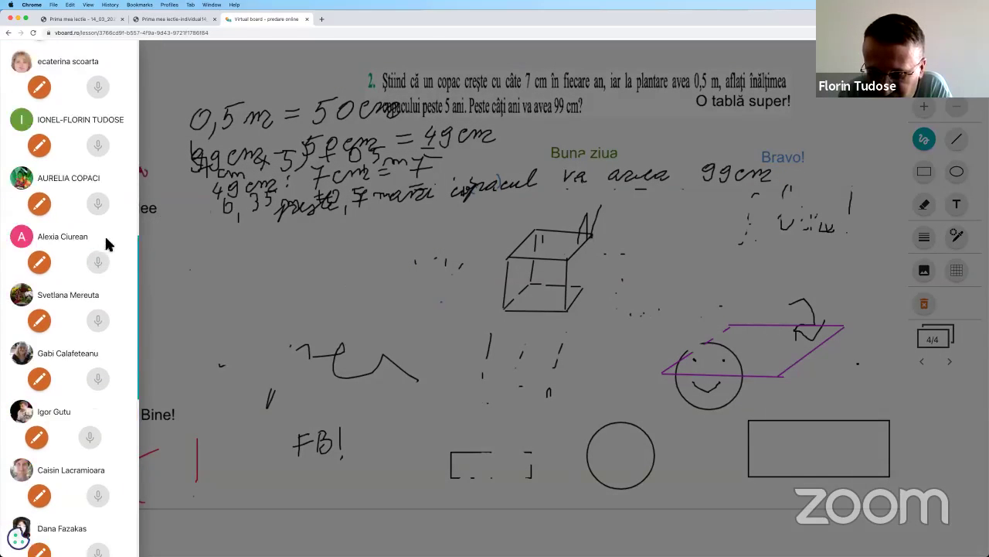
{"action": "left_click", "coordinate": [326, 233]}
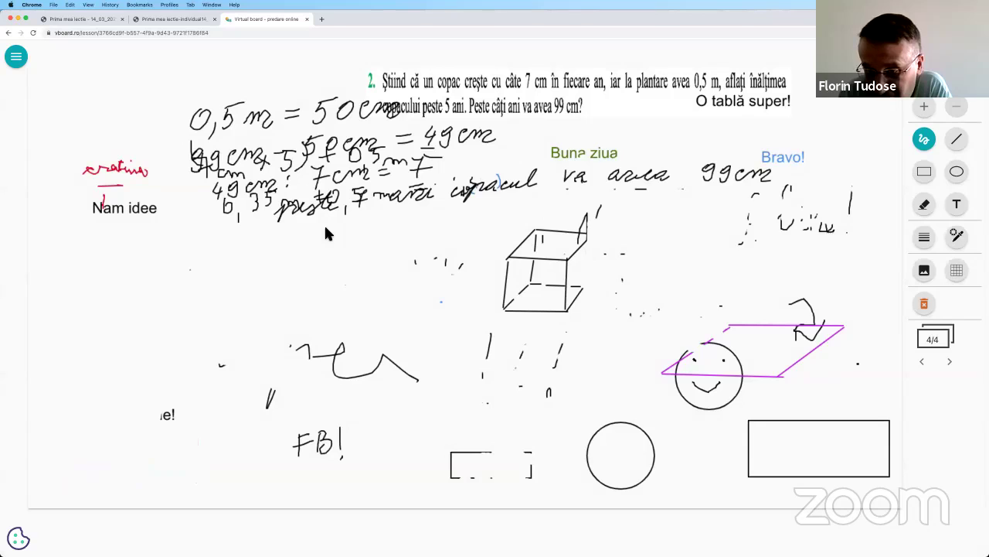
{"action": "left_click", "coordinate": [21, 60]}
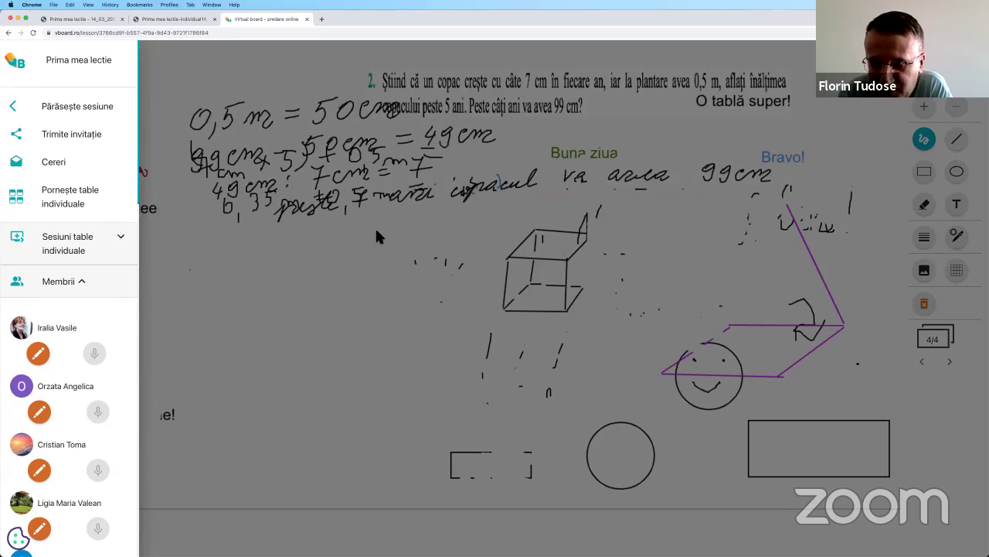
{"action": "left_click", "coordinate": [748, 199]}
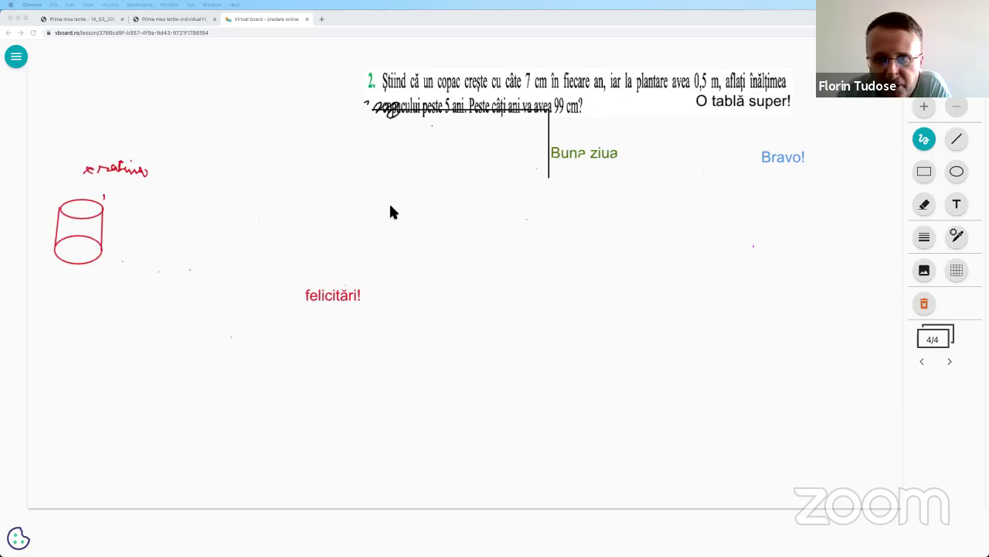
Step: Pencil a square-root sign in the board's lower left area and an integral sign below it, with a 0 and arrow underneath
{"action": "left_click", "coordinate": [235, 160]}
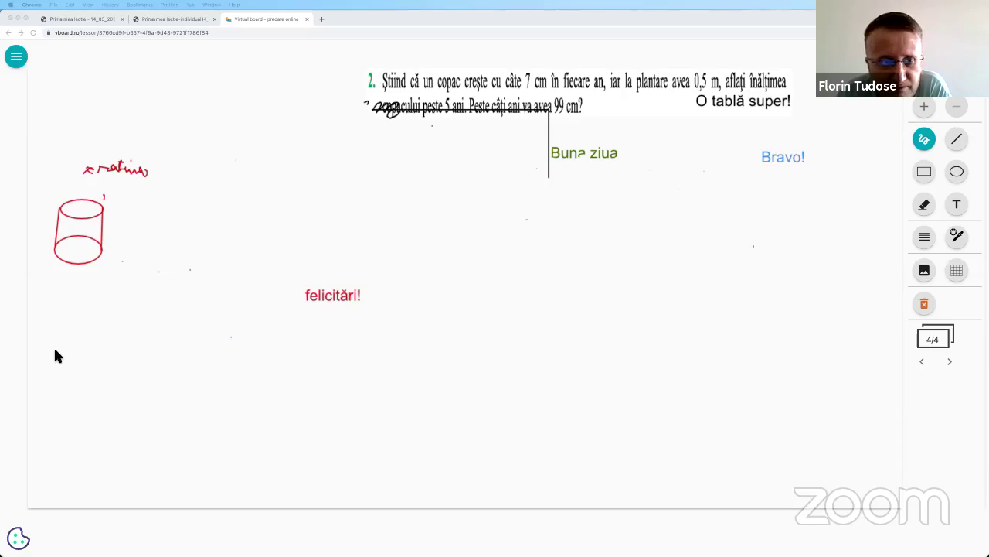
{"action": "left_click", "coordinate": [56, 378]}
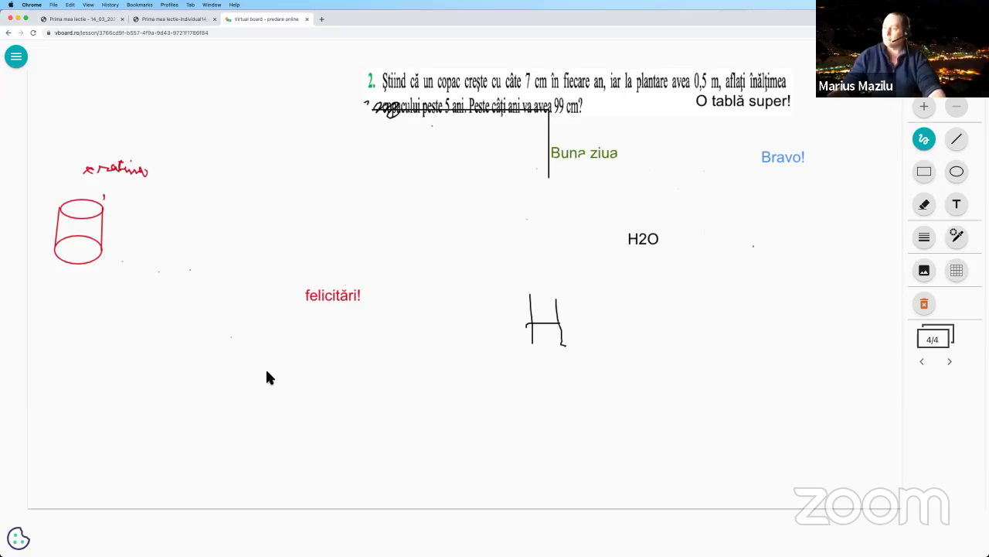
{"action": "mouse_move", "coordinate": [107, 375]}
{"action": "left_mouse_down"}
{"action": "mouse_move", "coordinate": [134, 337]}
{"action": "mouse_move", "coordinate": [246, 331]}
{"action": "left_mouse_up"}
{"action": "mouse_move", "coordinate": [158, 396]}
{"action": "left_mouse_down"}
{"action": "mouse_move", "coordinate": [160, 436]}
{"action": "mouse_move", "coordinate": [138, 441]}
{"action": "mouse_move", "coordinate": [140, 454]}
{"action": "mouse_move", "coordinate": [177, 456]}
{"action": "left_mouse_up"}
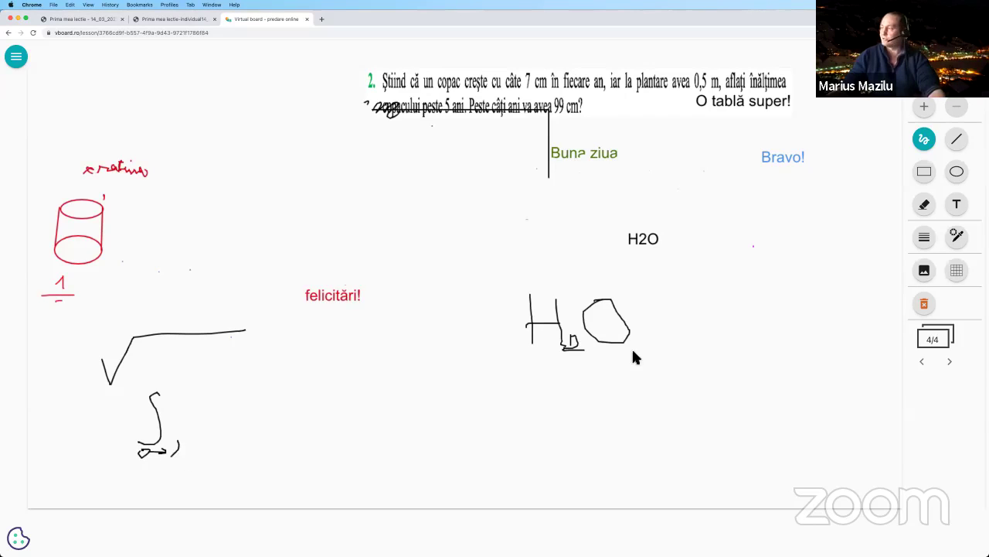
Step: Erase the stray stroke after the arrow under the integral and handwrite an infinity sign in its place
{"action": "left_click", "coordinate": [932, 215]}
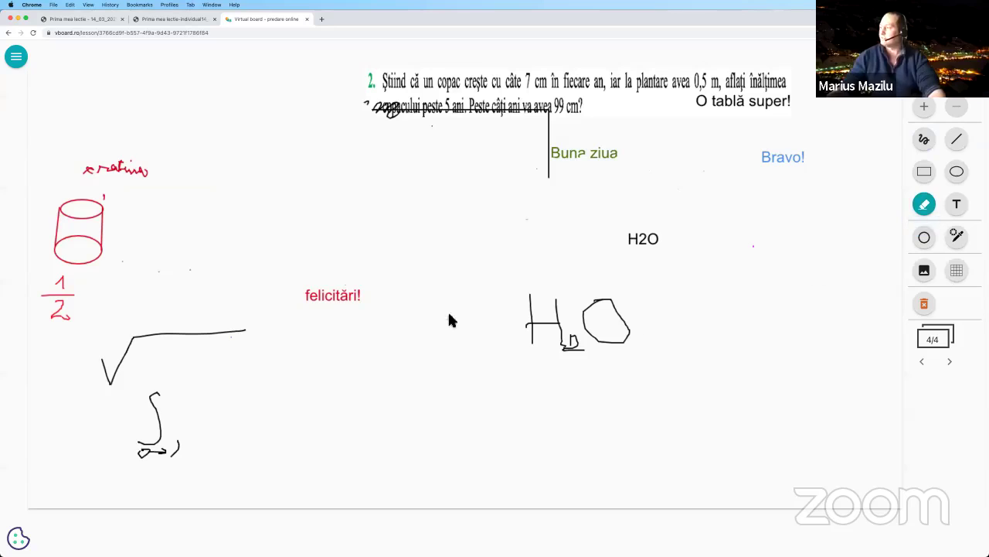
{"action": "left_click", "coordinate": [177, 450]}
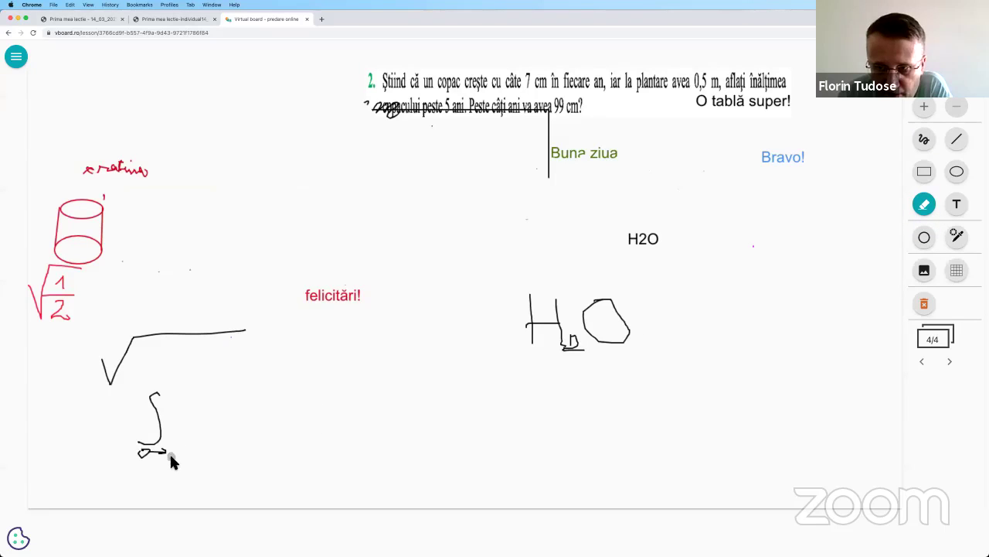
{"action": "left_click", "coordinate": [923, 138]}
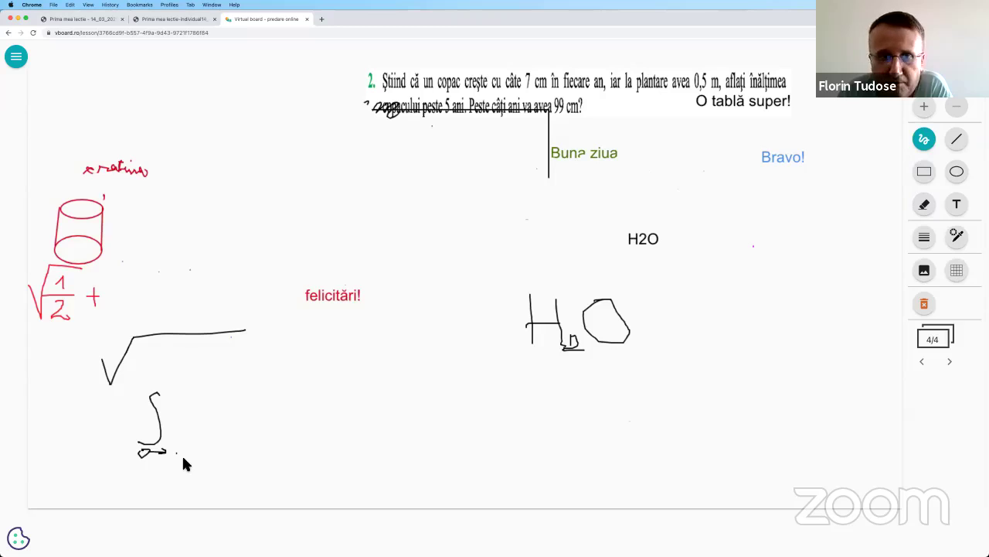
{"action": "left_click_drag", "start_coordinate": [194, 457], "coordinate": [181, 458]}
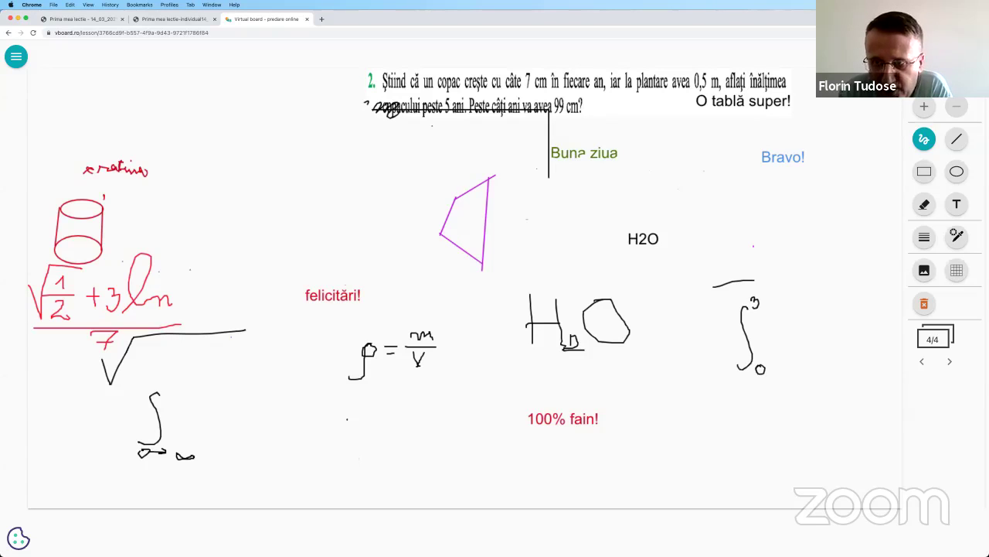
Step: Handwrite the formula F = m · dv/dt below the density formula
{"action": "mouse_move", "coordinate": [347, 444]}
{"action": "left_mouse_down"}
{"action": "mouse_move", "coordinate": [364, 410]}
{"action": "mouse_move", "coordinate": [384, 427]}
{"action": "left_mouse_up"}
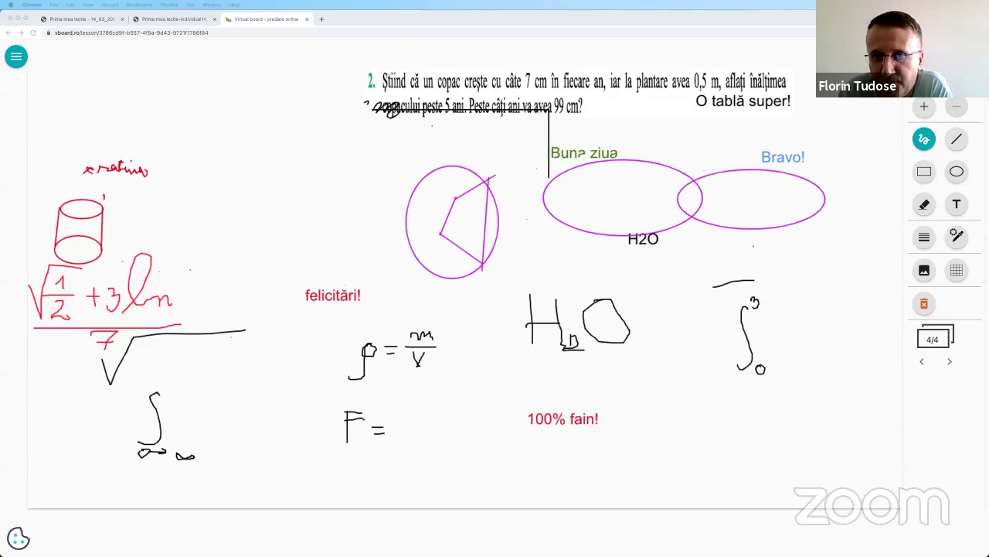
{"action": "left_click_drag", "start_coordinate": [395, 430], "coordinate": [417, 431]}
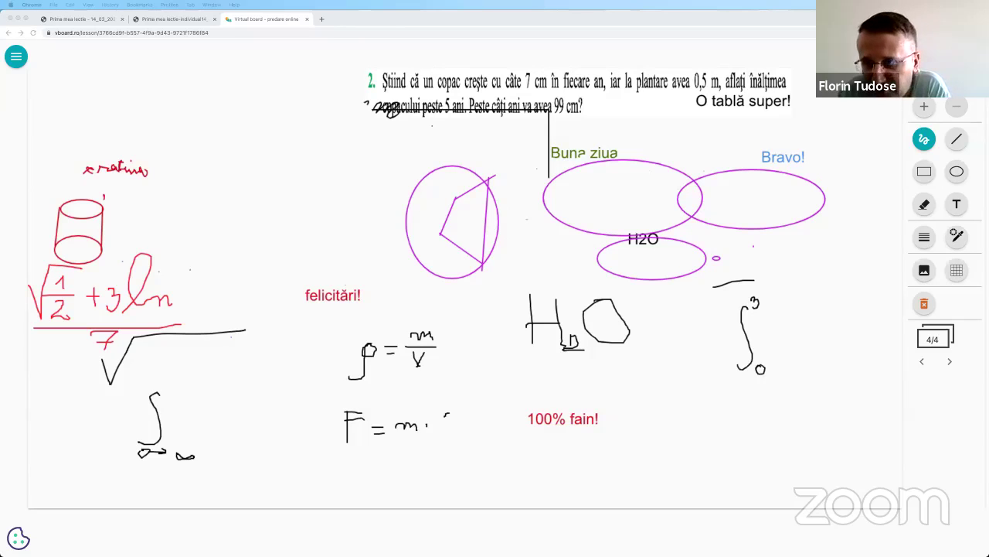
{"action": "left_click_drag", "start_coordinate": [447, 413], "coordinate": [451, 422]}
Step: Accept the two open requests to join the lesson, closing the request list each time, and dismiss the user-joined notice
{"action": "left_click", "coordinate": [330, 208]}
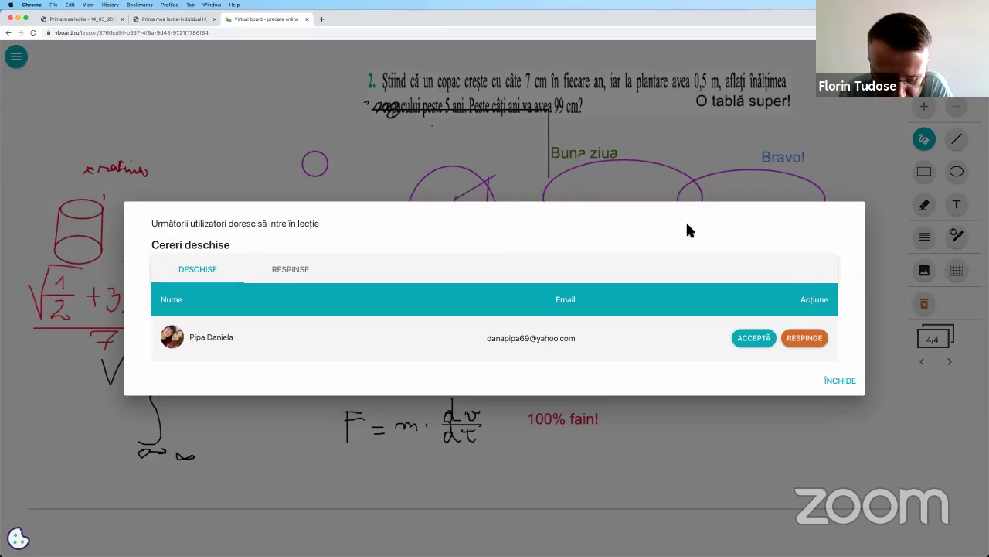
{"action": "left_click", "coordinate": [754, 338]}
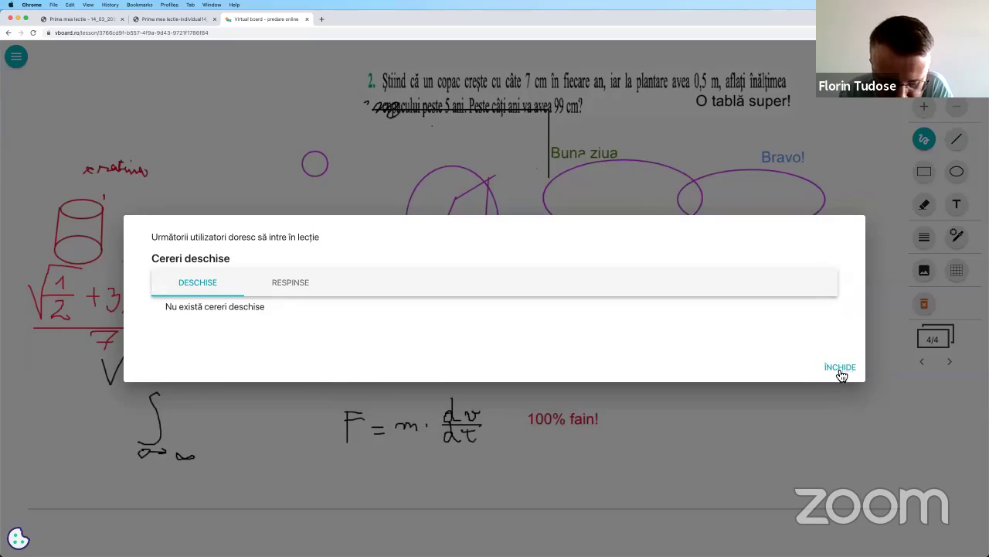
{"action": "left_click", "coordinate": [839, 379]}
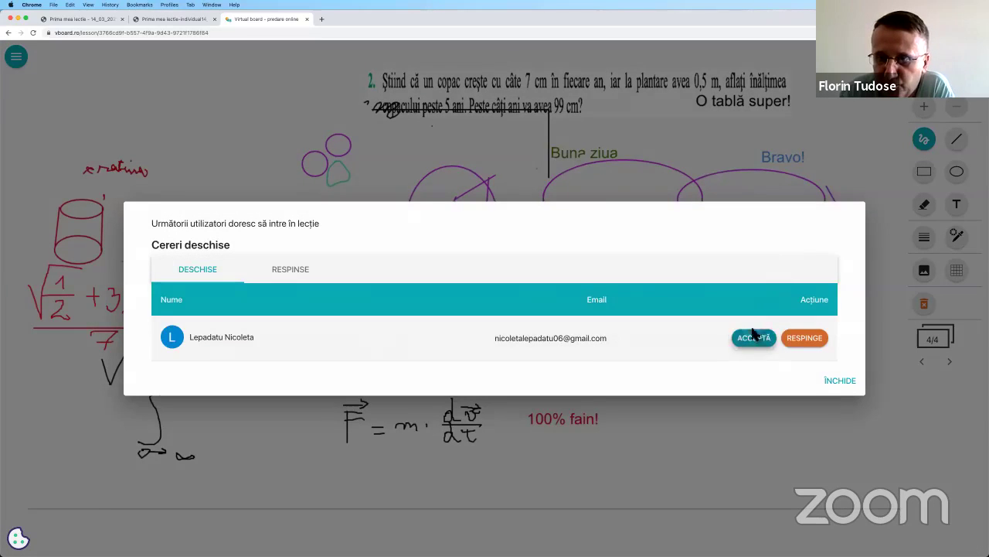
{"action": "left_click", "coordinate": [754, 333]}
{"action": "left_click", "coordinate": [842, 370]}
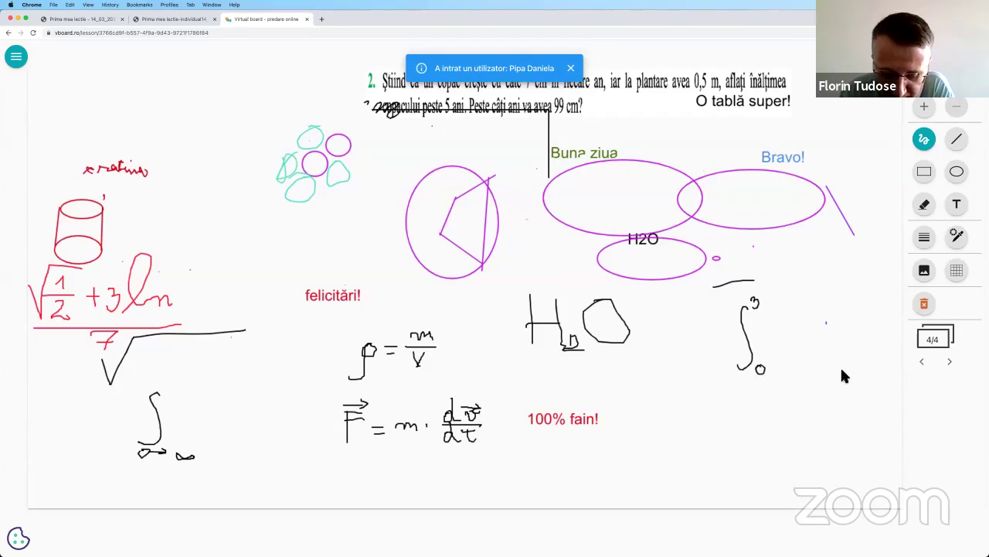
{"action": "left_click", "coordinate": [572, 68]}
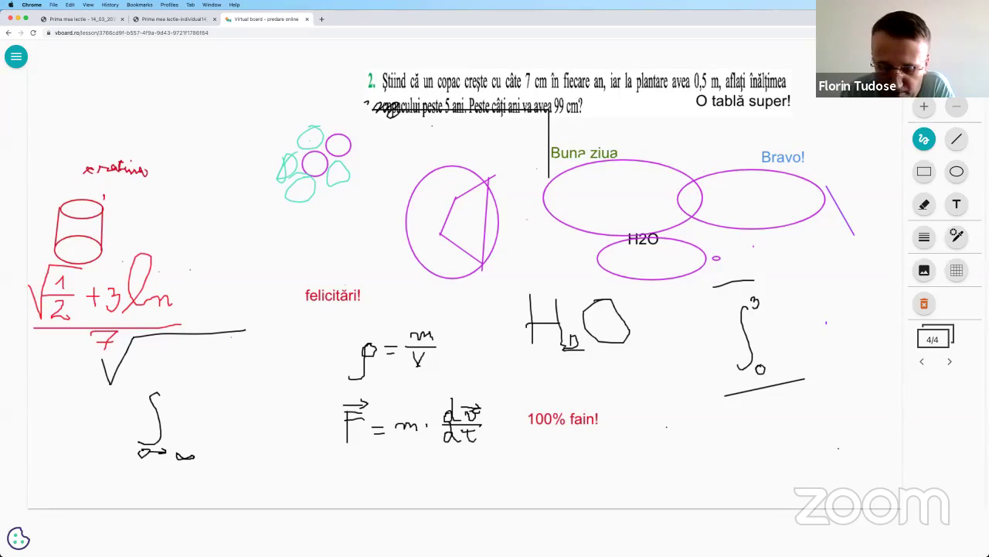
{"action": "left_click", "coordinate": [17, 58]}
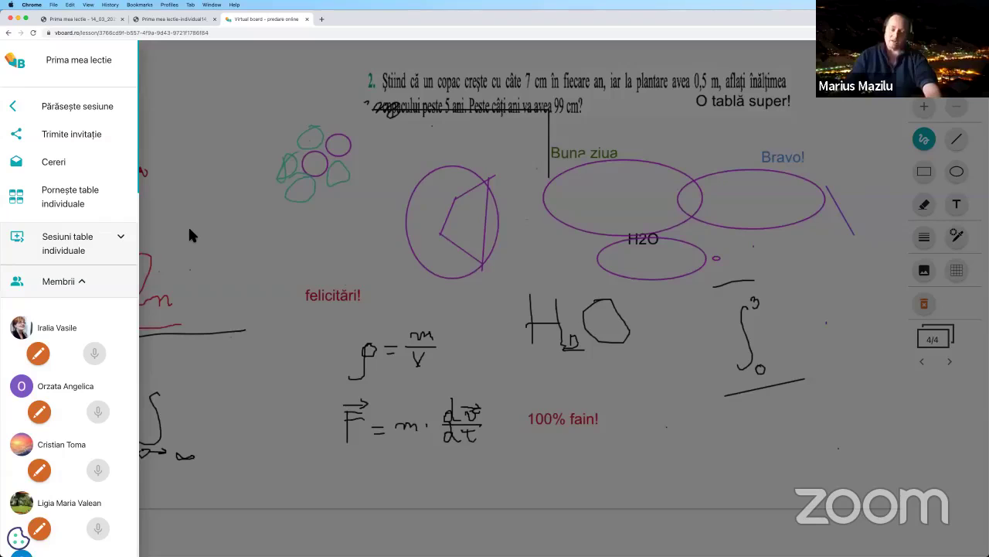
{"action": "left_click", "coordinate": [332, 220]}
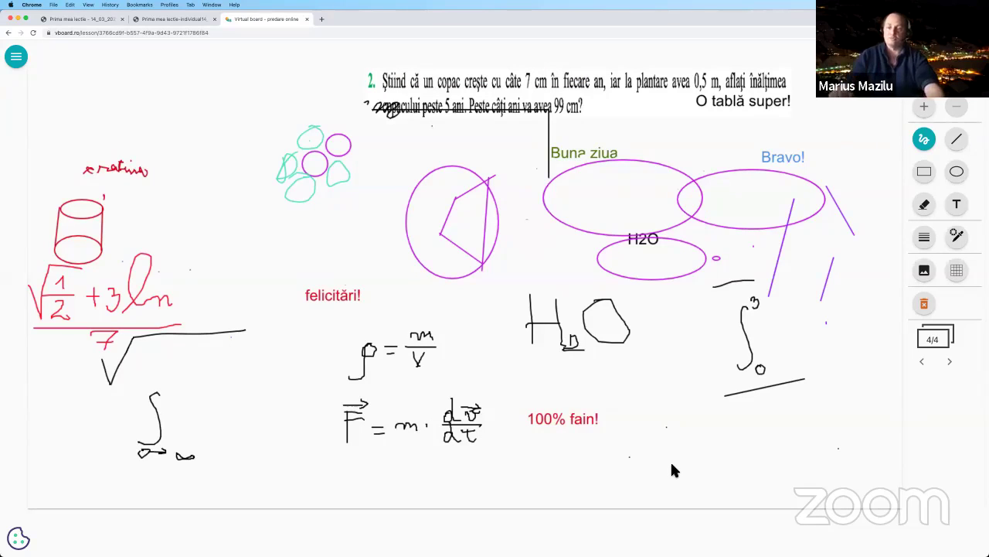
{"action": "left_click", "coordinate": [16, 56]}
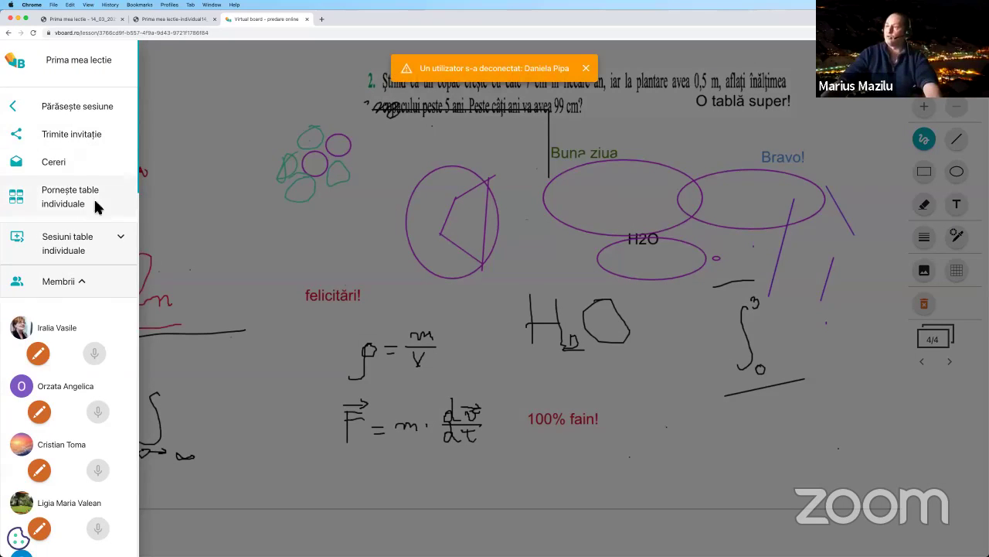
{"action": "left_click", "coordinate": [634, 213]}
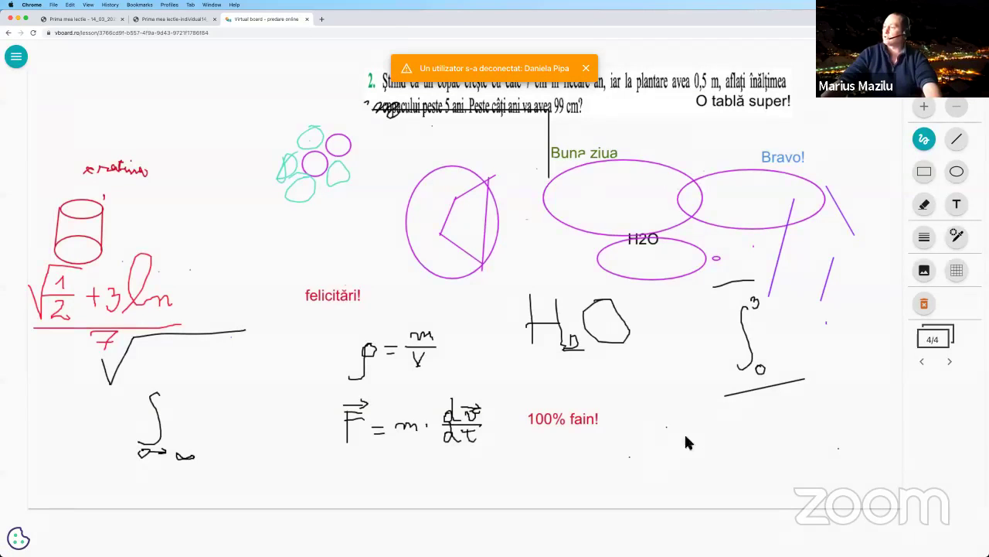
Step: Start individual boards for the lesson's members and close the lesson menu to show the grid of boards
{"action": "left_click", "coordinate": [22, 68]}
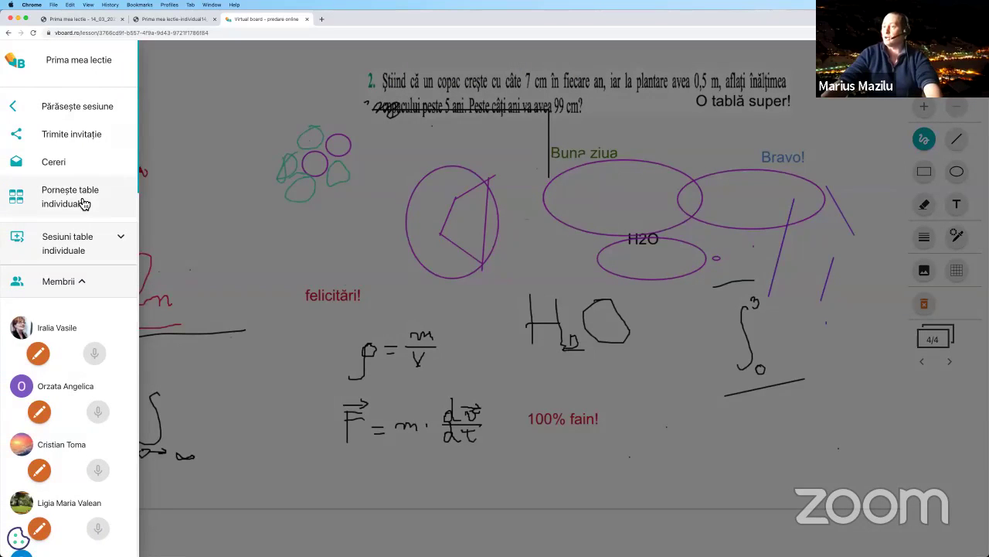
{"action": "left_click", "coordinate": [84, 203]}
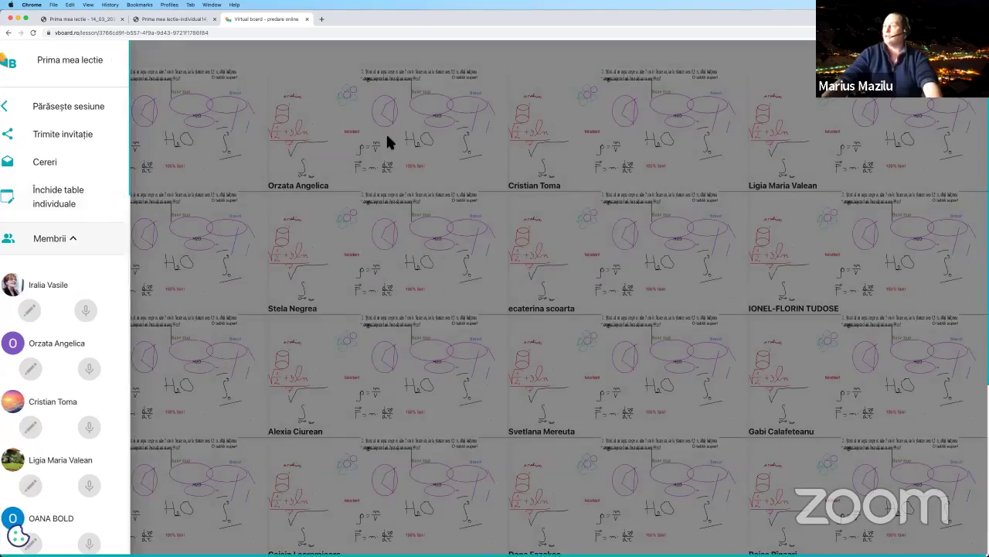
{"action": "left_click", "coordinate": [332, 246]}
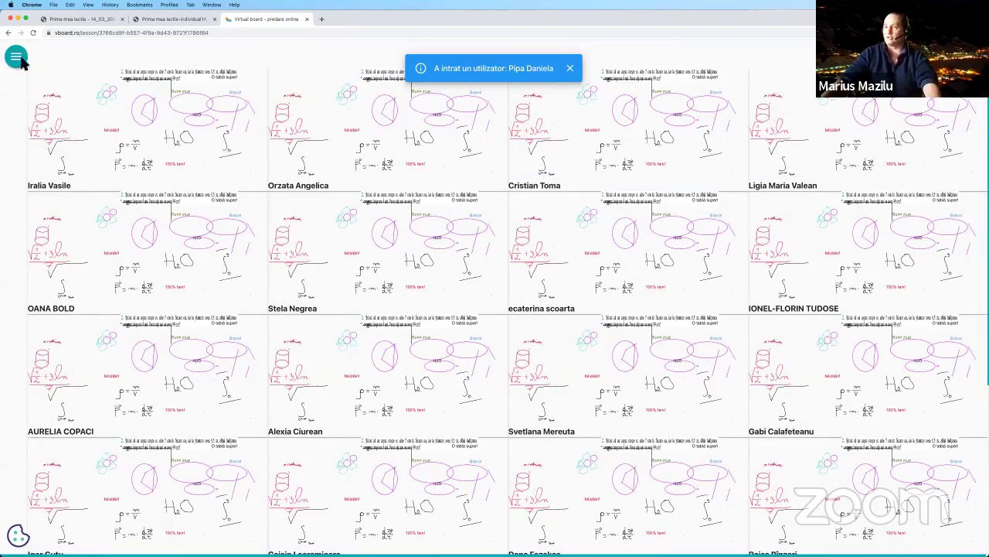
Step: Close the members' individual boards and advance the shared lesson board to blank page 5
{"action": "left_click", "coordinate": [16, 57]}
{"action": "left_click", "coordinate": [82, 200]}
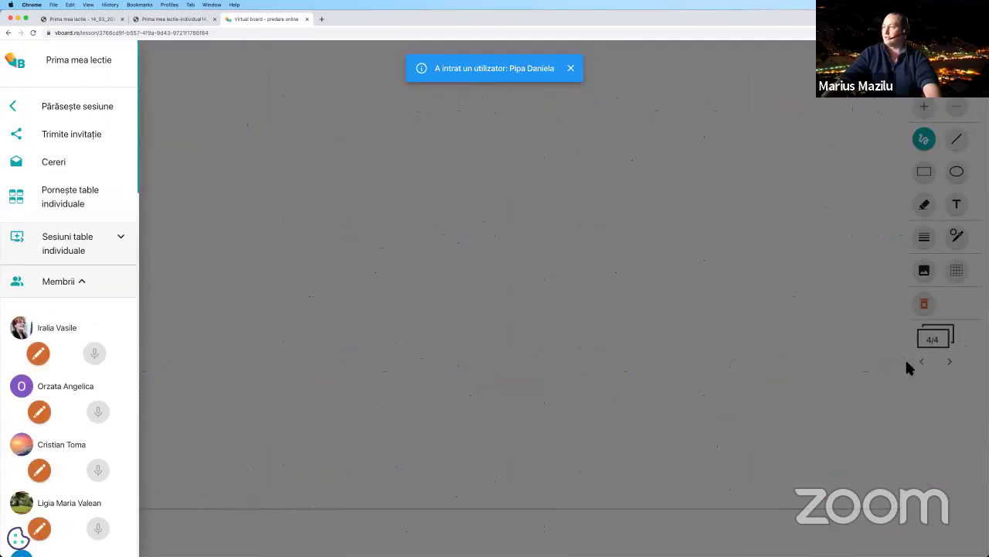
{"action": "left_click", "coordinate": [804, 357]}
{"action": "left_click", "coordinate": [950, 361]}
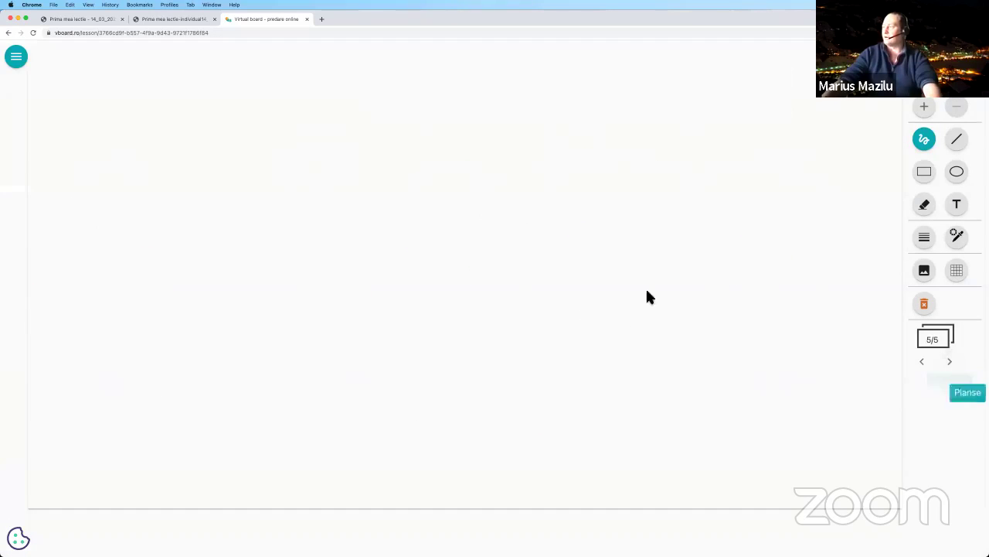
Step: Handwrite 1 + 1 on the blank page and start individual boards from it, closing the lesson menu
{"action": "left_click", "coordinate": [17, 58]}
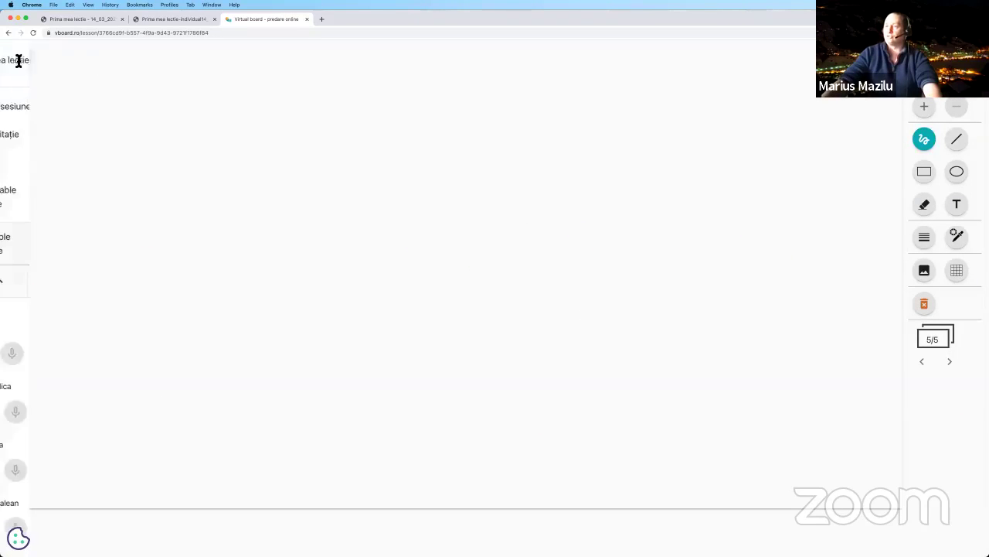
{"action": "left_click", "coordinate": [237, 149]}
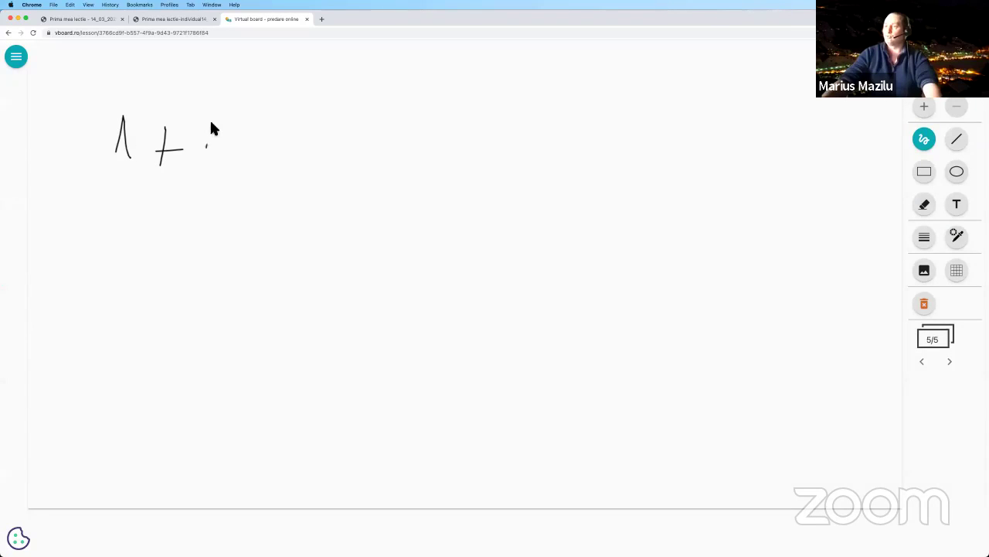
{"action": "left_click", "coordinate": [16, 58]}
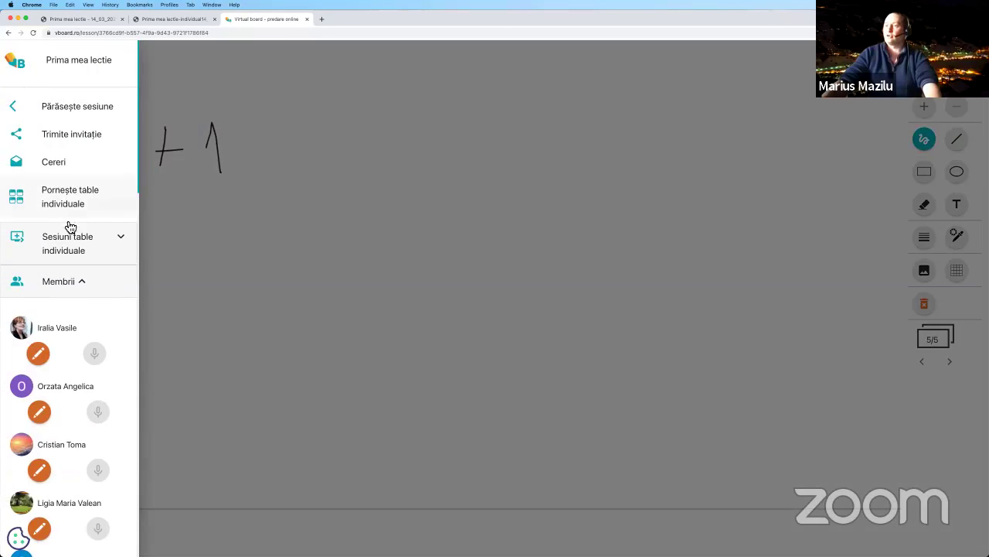
{"action": "left_click", "coordinate": [68, 202]}
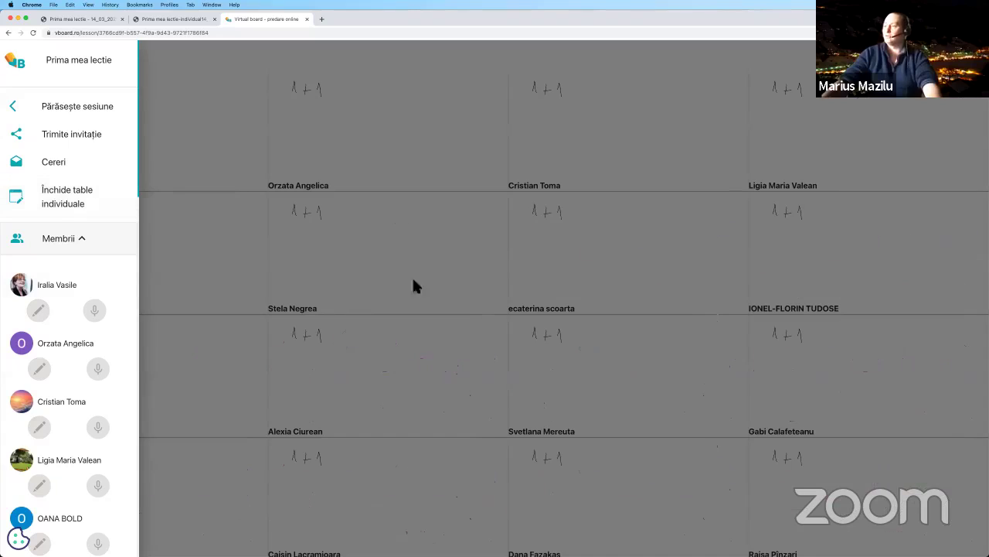
{"action": "left_click", "coordinate": [604, 335]}
Step: Look through the grid of individual boards and view two members' boards full size, returning to the grid each time
{"action": "scroll", "coordinate": [604, 335], "scroll_direction": "down", "scroll_amount": 3}
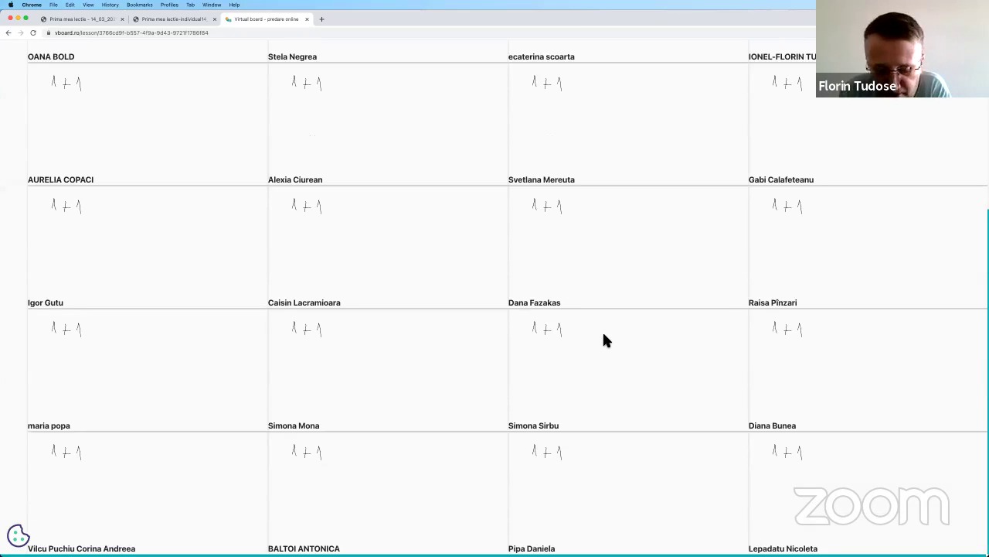
{"action": "scroll", "coordinate": [604, 334], "scroll_direction": "up", "scroll_amount": 3}
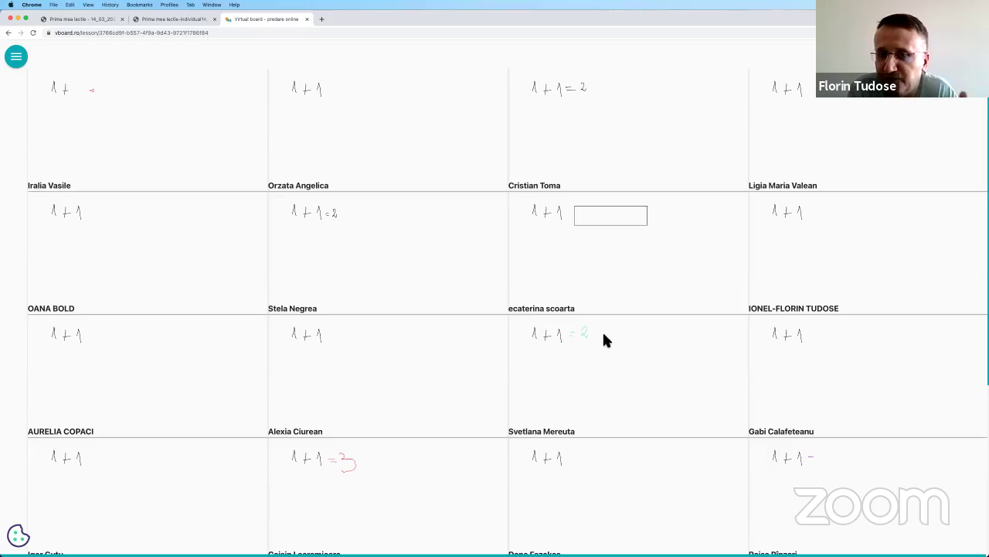
{"action": "left_click", "coordinate": [619, 126]}
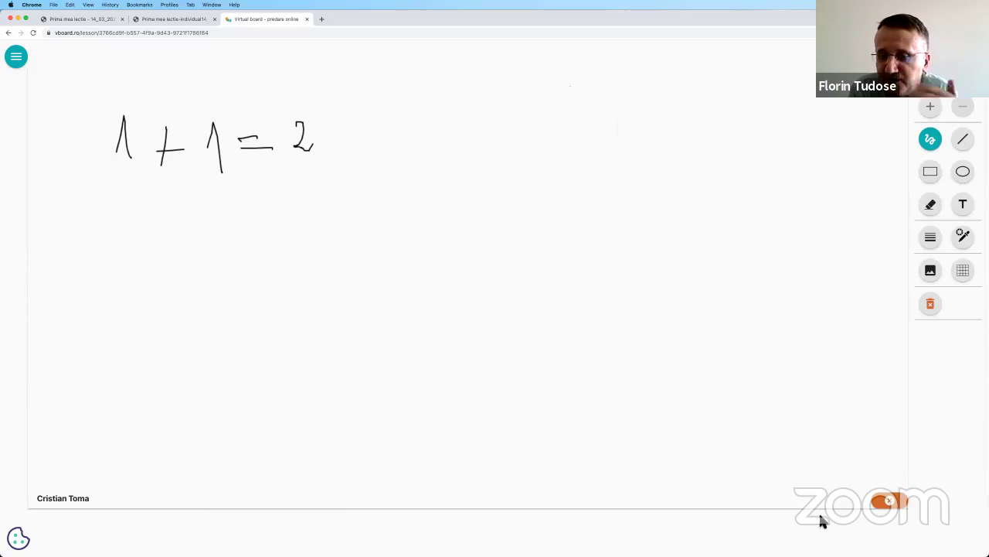
{"action": "left_click", "coordinate": [889, 501]}
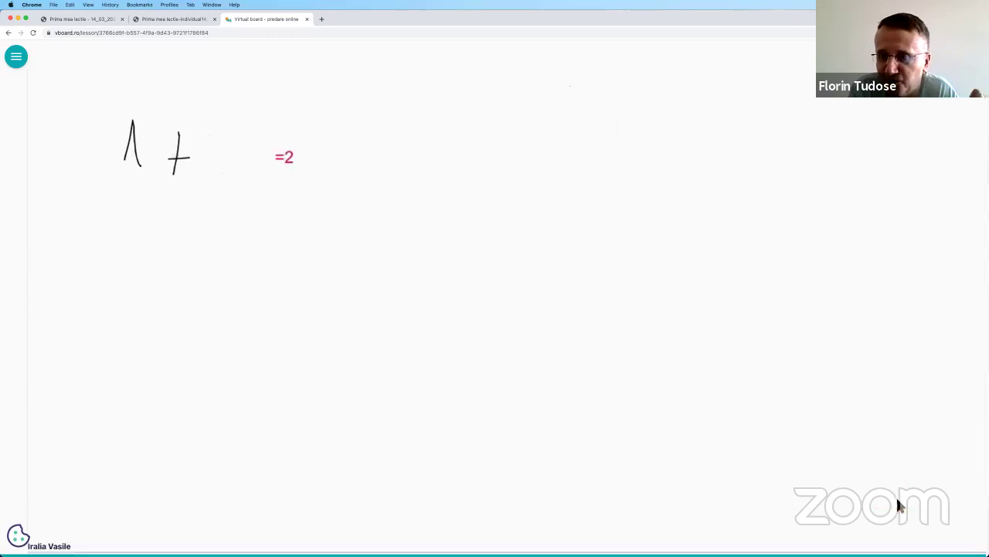
{"action": "left_click", "coordinate": [628, 252]}
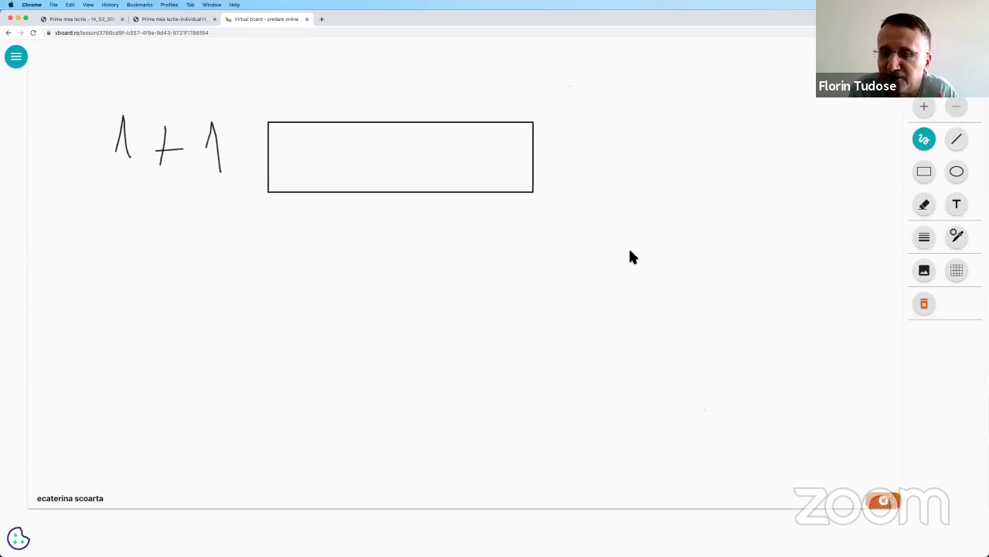
{"action": "left_click", "coordinate": [905, 500]}
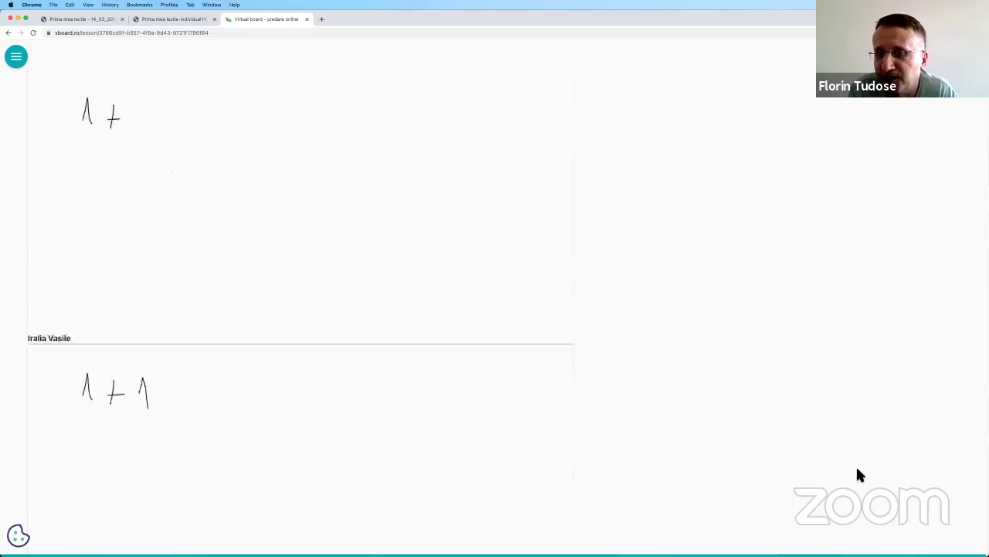
Step: Set the pen colour to dark green and draw a check mark on two members' boards that answer 1 + 1 = 2
{"action": "left_click", "coordinate": [625, 141]}
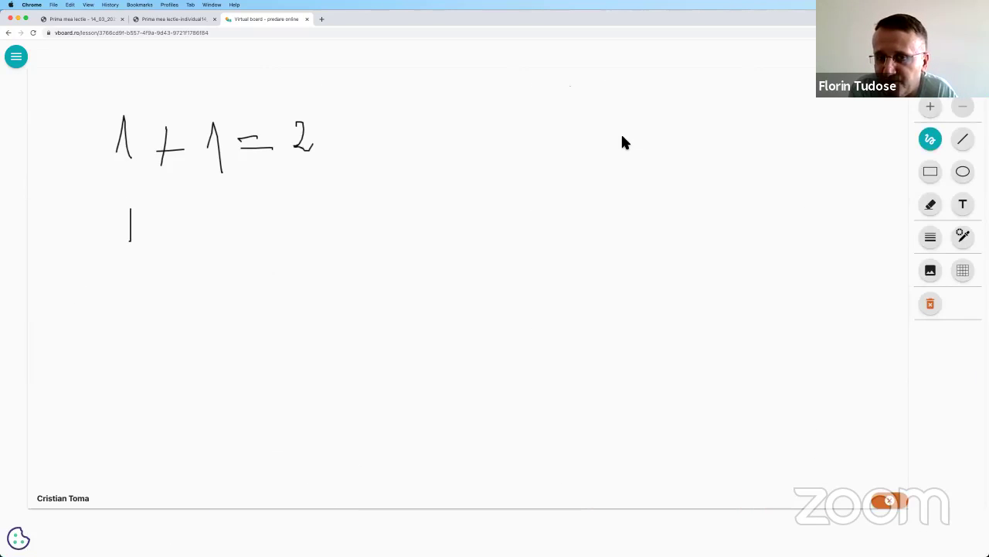
{"action": "left_click", "coordinate": [968, 248]}
{"action": "left_click", "coordinate": [517, 350]}
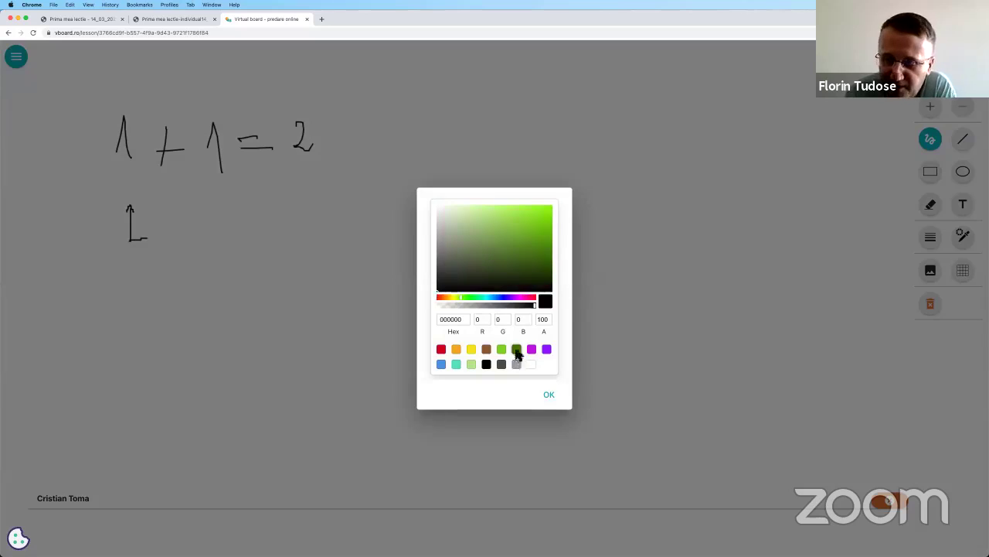
{"action": "left_click", "coordinate": [549, 395]}
{"action": "left_click_drag", "start_coordinate": [466, 133], "coordinate": [473, 169]}
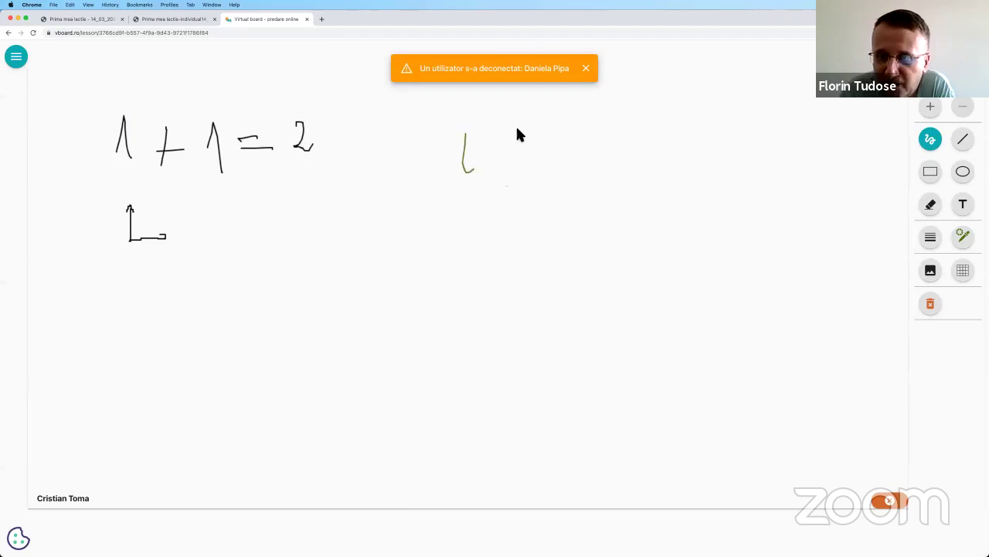
{"action": "left_click_drag", "start_coordinate": [519, 134], "coordinate": [524, 122]}
{"action": "key", "text": "Escape"}
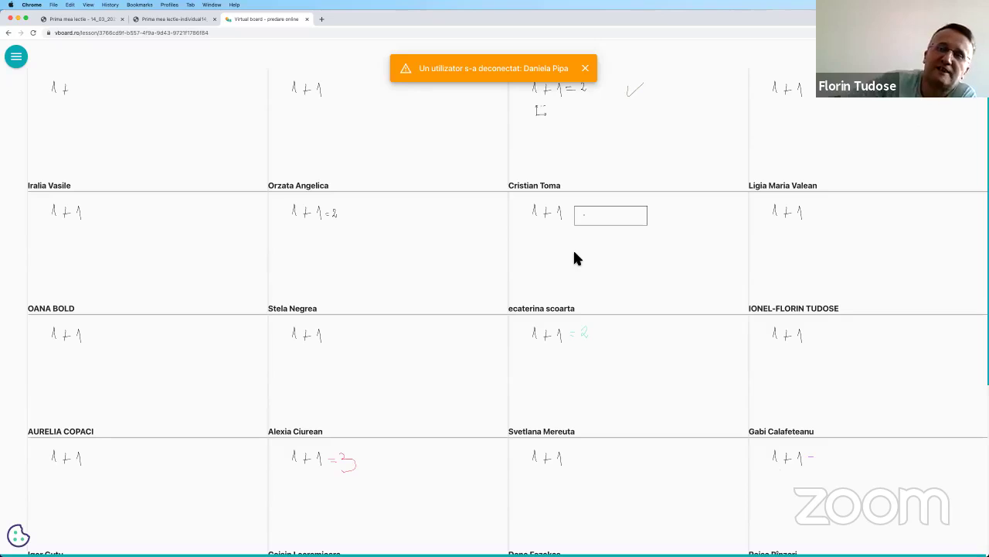
{"action": "left_click", "coordinate": [615, 358]}
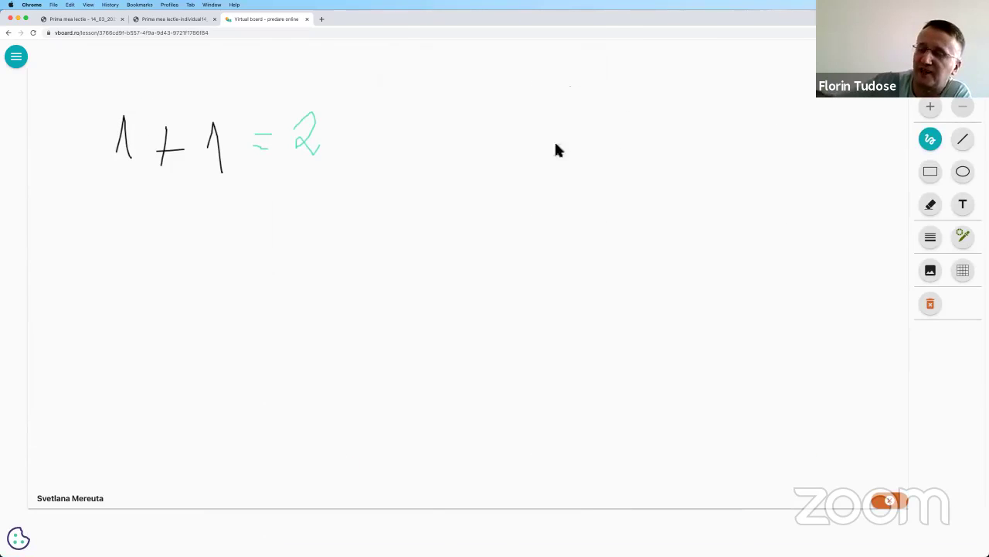
{"action": "left_click_drag", "start_coordinate": [511, 114], "coordinate": [580, 98]}
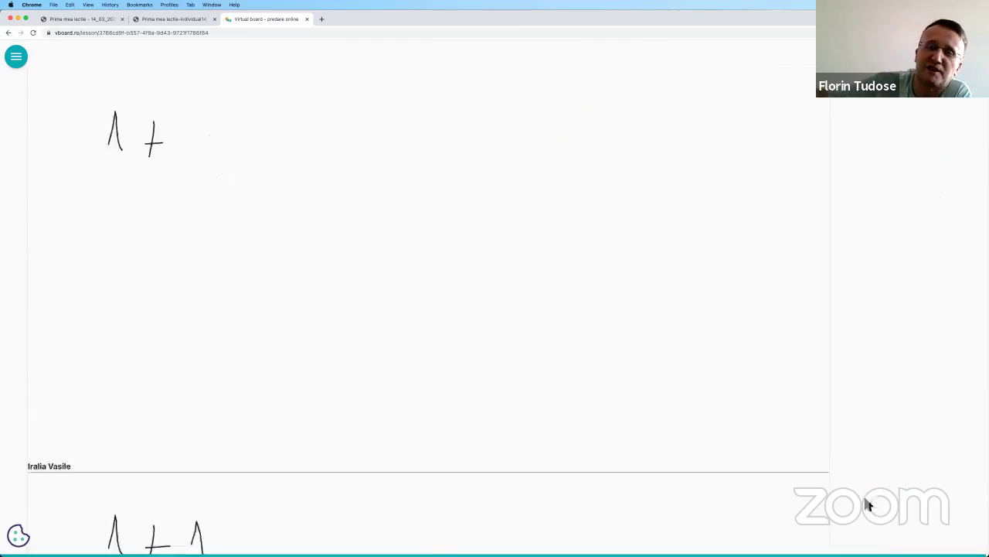
Step: On the member's board answering 1 + 1 = 3, draw a sad face from an ellipse and freehand strokes, and return to the grid
{"action": "scroll", "coordinate": [668, 362], "scroll_direction": "down", "scroll_amount": 4}
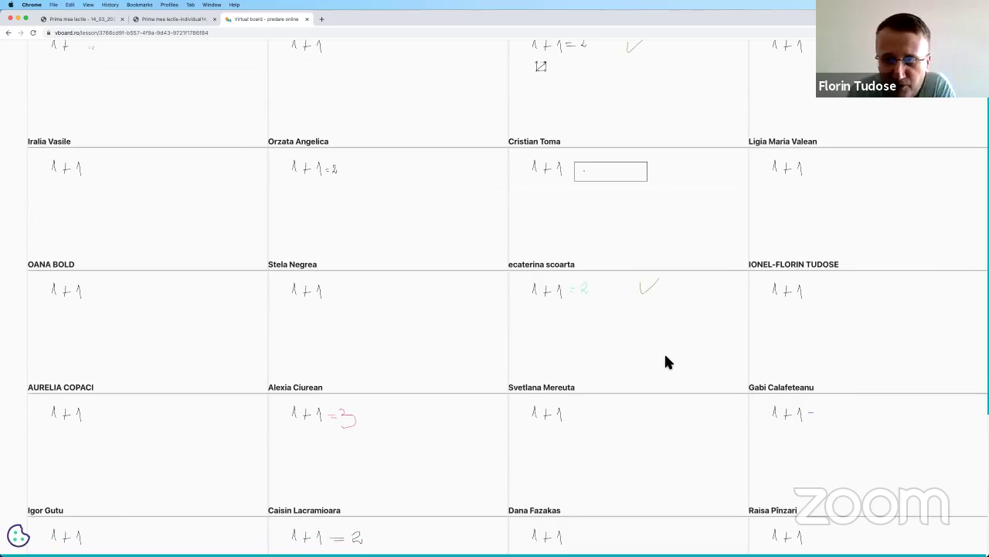
{"action": "scroll", "coordinate": [667, 358], "scroll_direction": "down", "scroll_amount": 1}
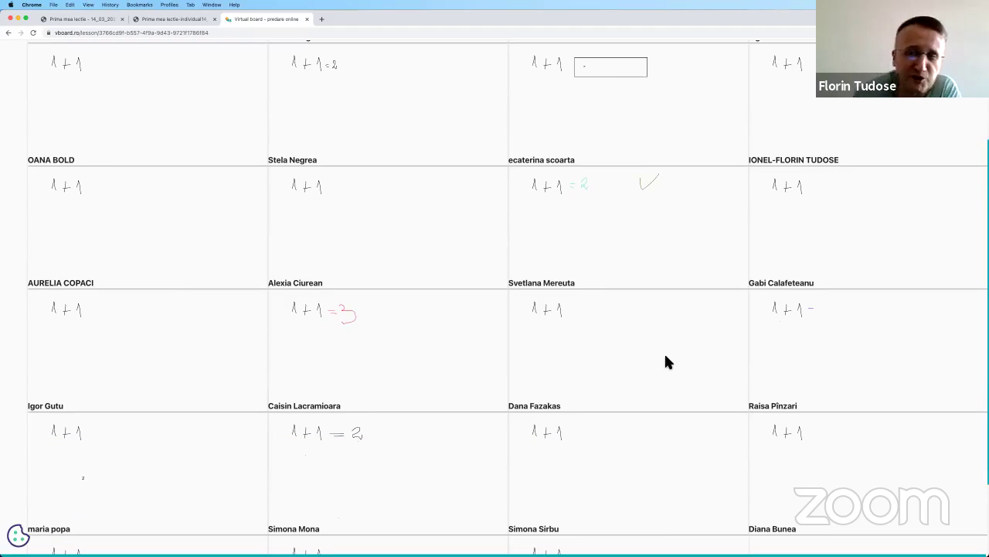
{"action": "left_click", "coordinate": [449, 342]}
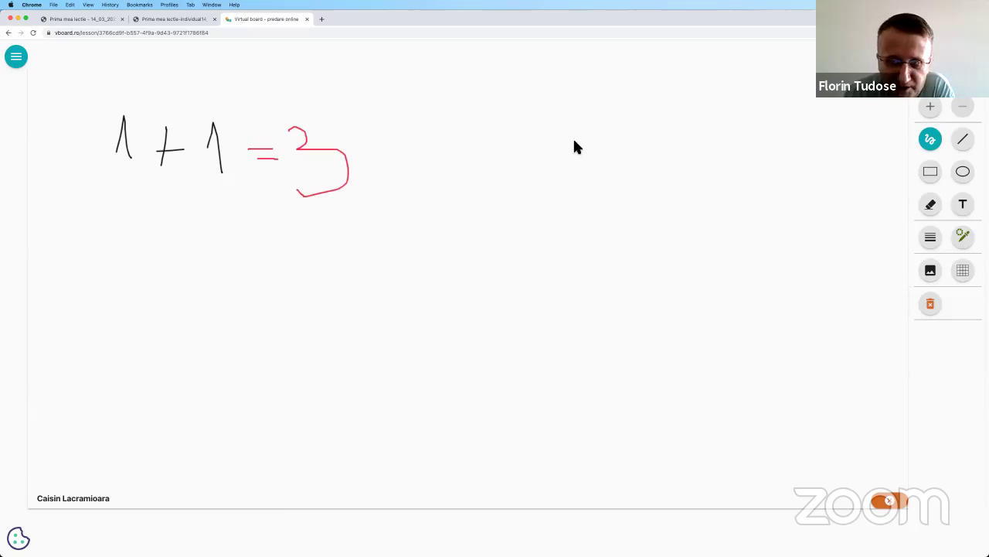
{"action": "left_click", "coordinate": [962, 171]}
{"action": "mouse_move", "coordinate": [506, 192]}
{"action": "left_mouse_down"}
{"action": "mouse_move", "coordinate": [577, 200]}
{"action": "mouse_move", "coordinate": [614, 232]}
{"action": "mouse_move", "coordinate": [603, 242]}
{"action": "left_mouse_up"}
{"action": "left_click", "coordinate": [935, 141]}
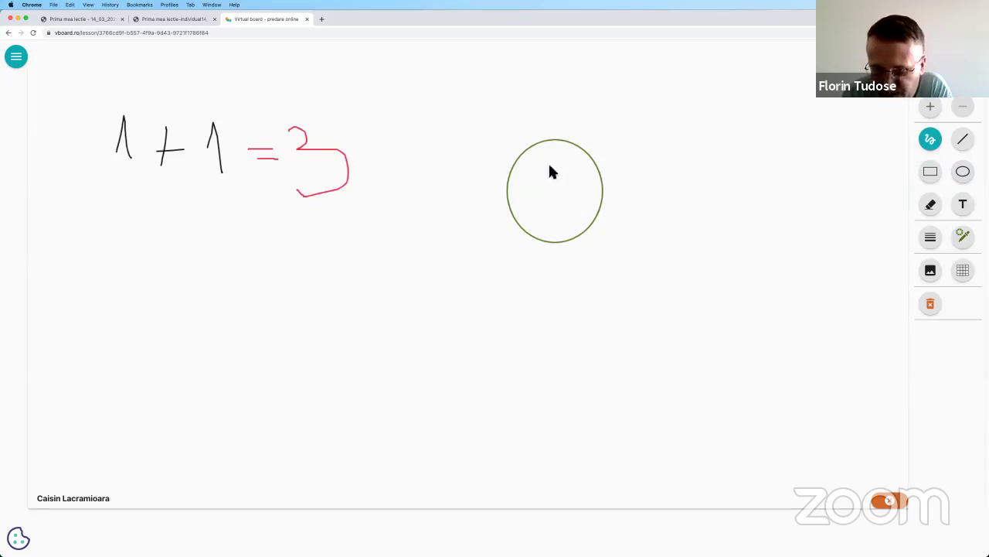
{"action": "left_click_drag", "start_coordinate": [571, 168], "coordinate": [575, 167]}
{"action": "mouse_move", "coordinate": [538, 208]}
{"action": "left_mouse_down"}
{"action": "mouse_move", "coordinate": [559, 194]}
{"action": "mouse_move", "coordinate": [575, 204]}
{"action": "left_mouse_up"}
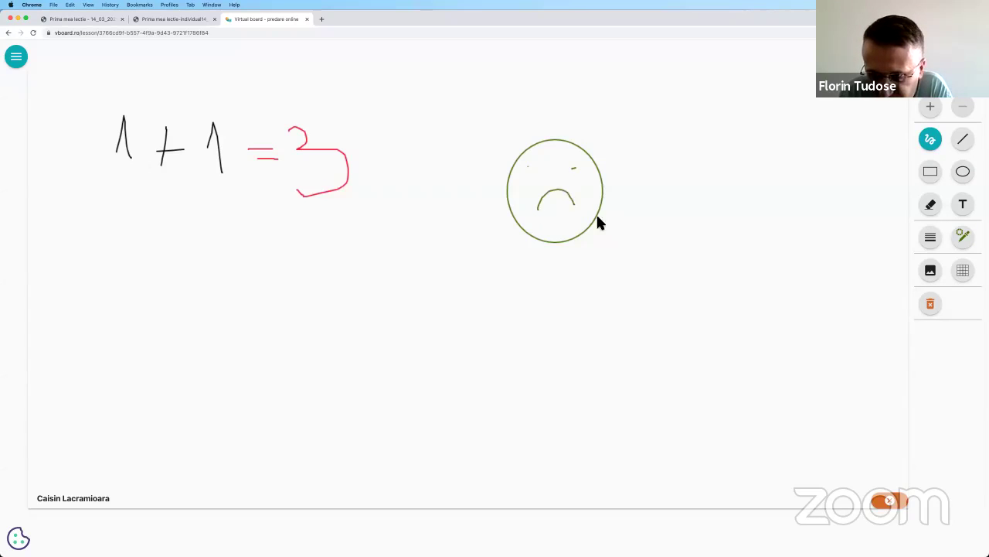
{"action": "left_click", "coordinate": [887, 500]}
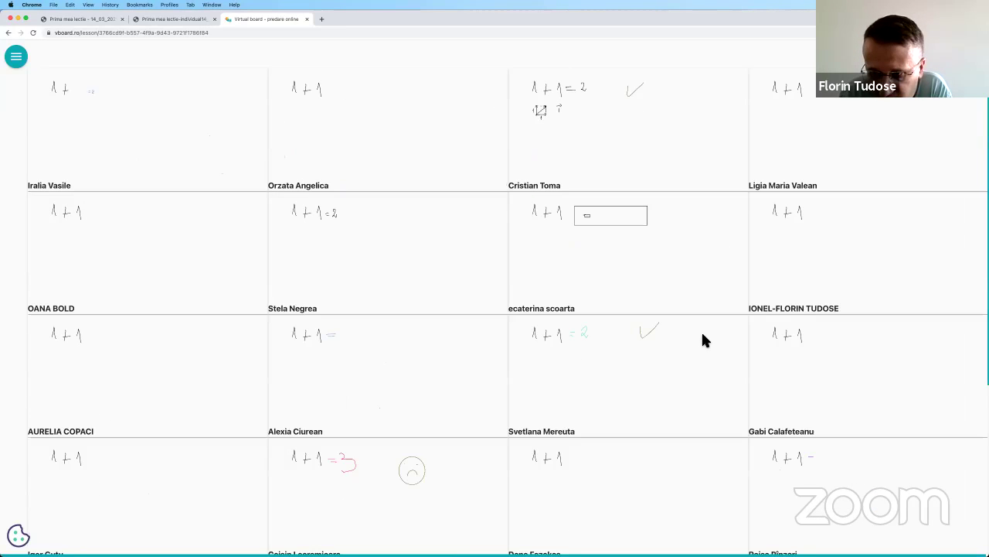
Step: Examine the answers on all the members' boards in the grid
{"action": "scroll", "coordinate": [701, 333], "scroll_direction": "down", "scroll_amount": 2}
{"action": "scroll", "coordinate": [703, 342], "scroll_direction": "down", "scroll_amount": 2}
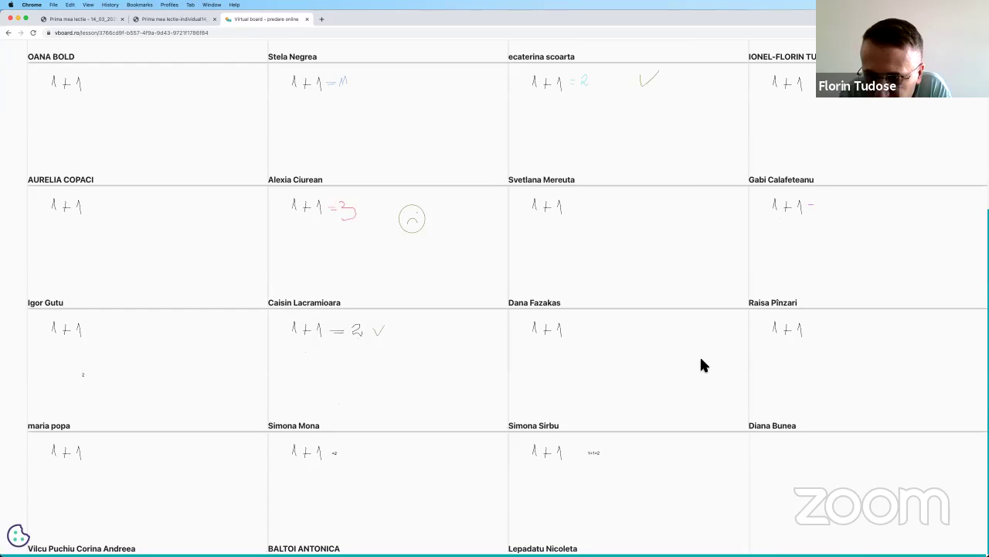
{"action": "scroll", "coordinate": [701, 364], "scroll_direction": "up", "scroll_amount": 3}
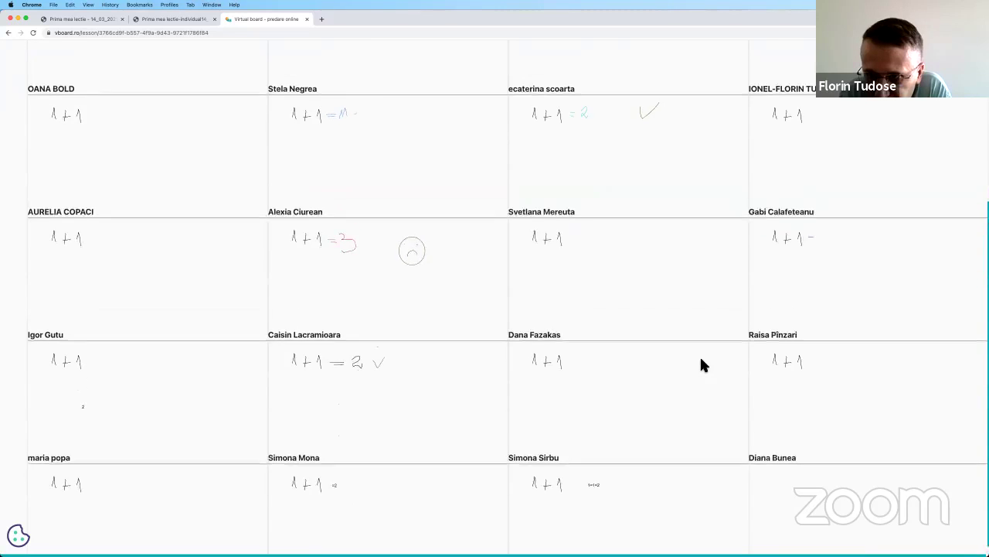
{"action": "scroll", "coordinate": [701, 364], "scroll_direction": "up", "scroll_amount": 4}
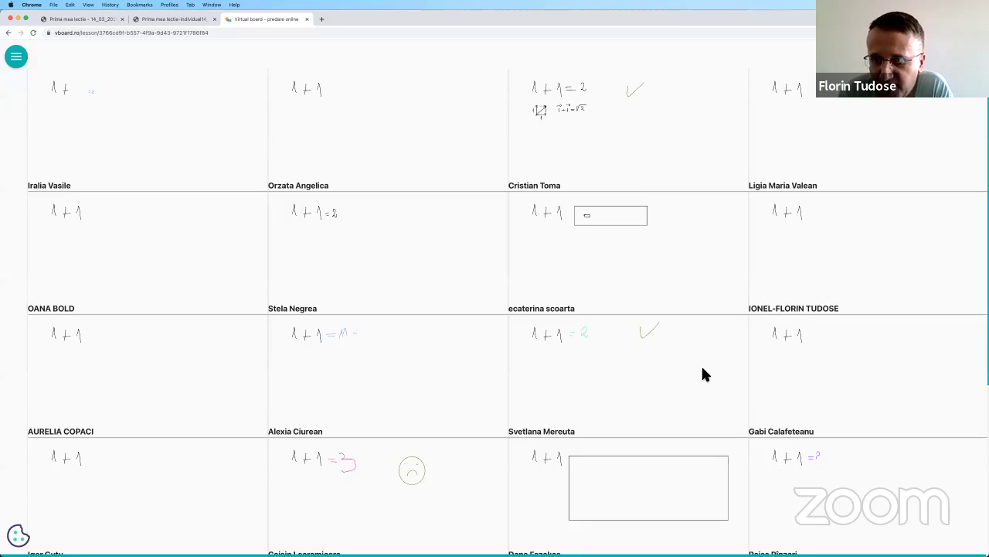
{"action": "scroll", "coordinate": [702, 368], "scroll_direction": "down", "scroll_amount": 1}
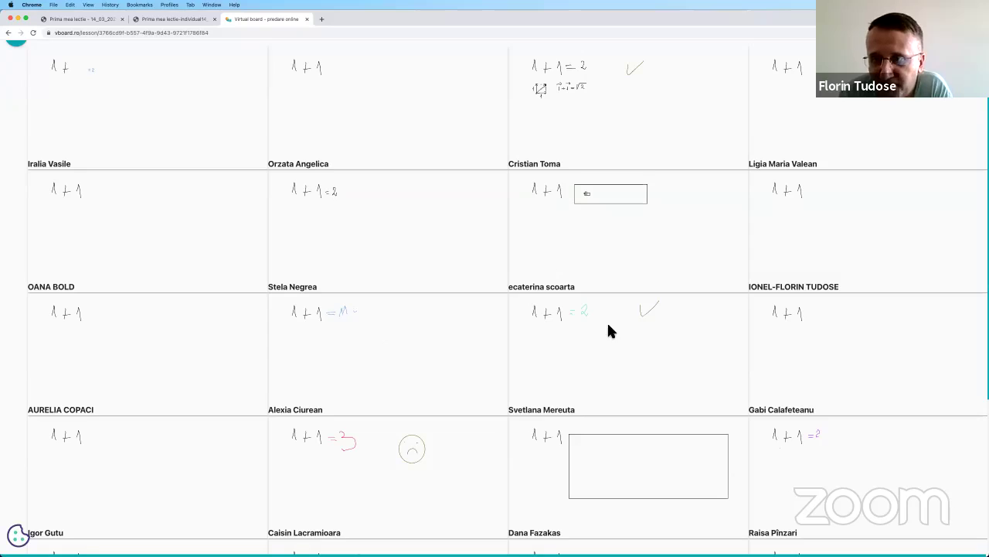
{"action": "scroll", "coordinate": [485, 340], "scroll_direction": "up", "scroll_amount": 1}
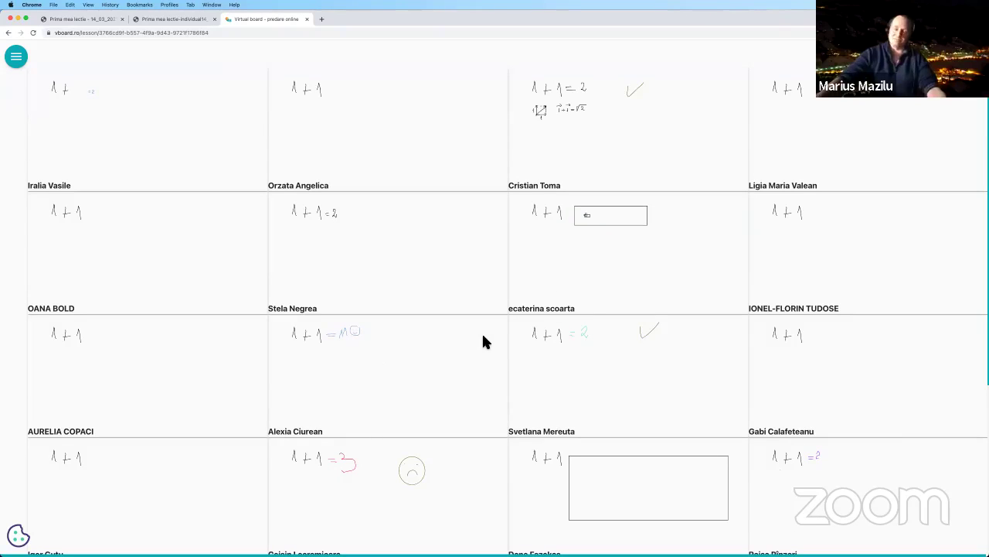
Step: Open the Virtual Board home page in a new browser tab
{"action": "left_click", "coordinate": [321, 20]}
{"action": "type", "text": "vboard"}
{"action": "key", "text": "Return"}
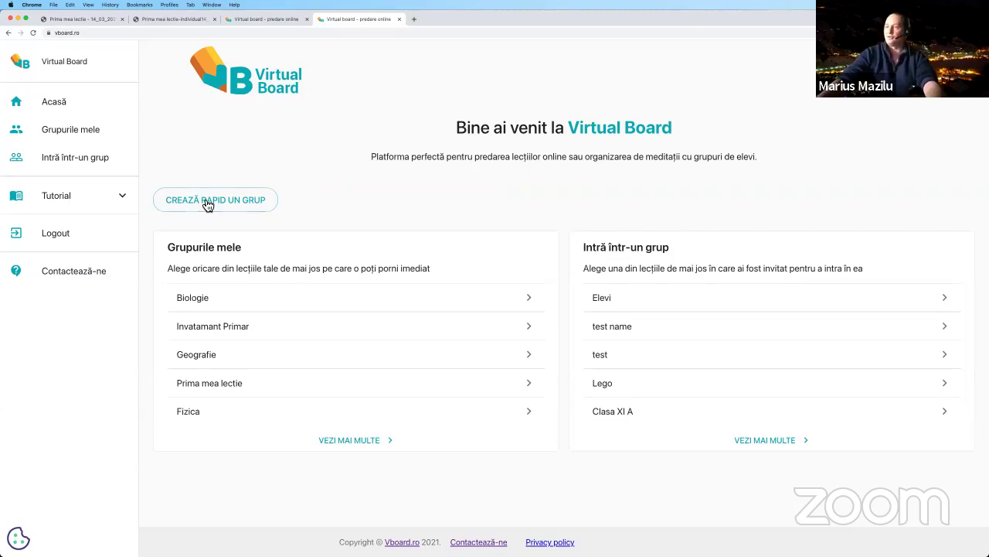
Step: Quick-create a group named "Grup individual 1" and continue to the link-sharing stage
{"action": "left_click", "coordinate": [208, 207]}
{"action": "left_click", "coordinate": [362, 303]}
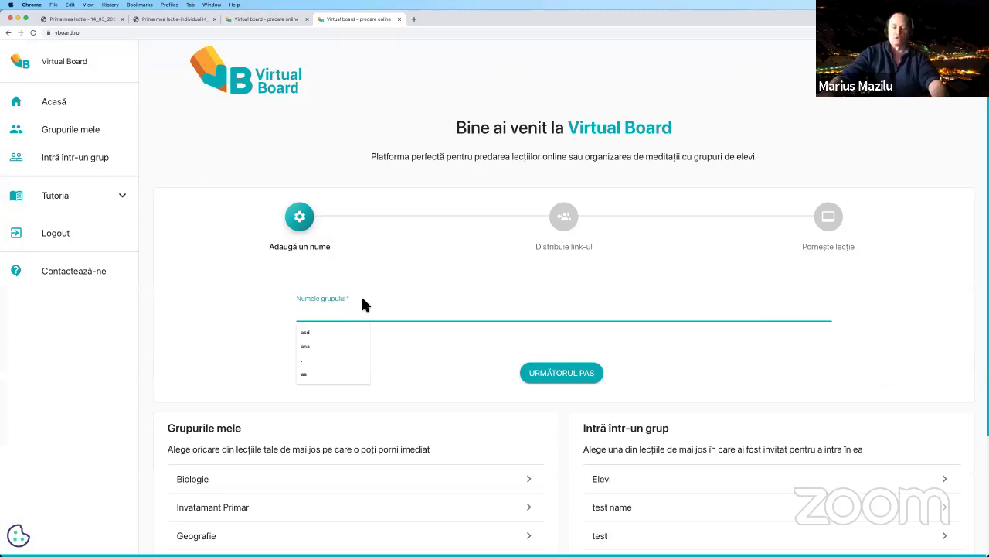
{"action": "type", "text": "Grup "}
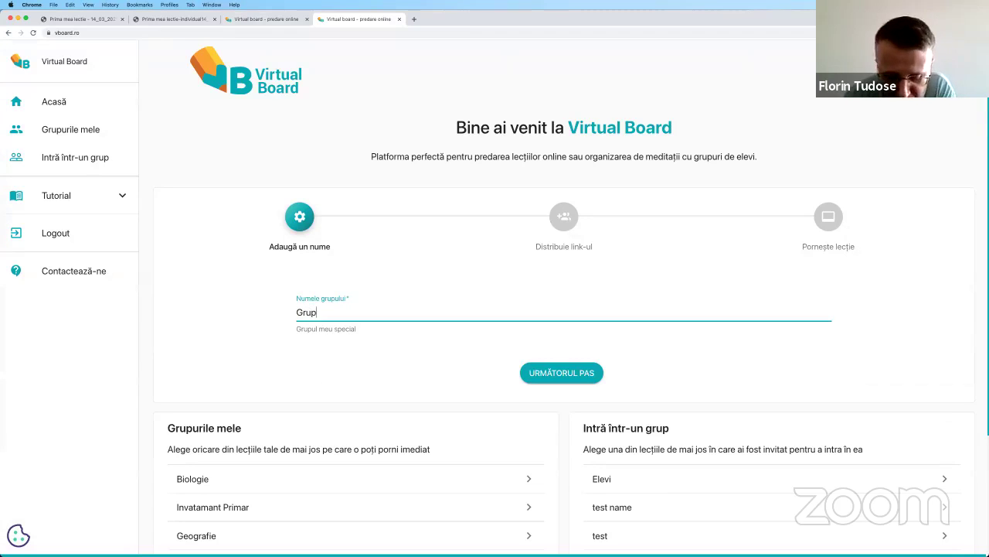
{"action": "type", "text": "indivi"}
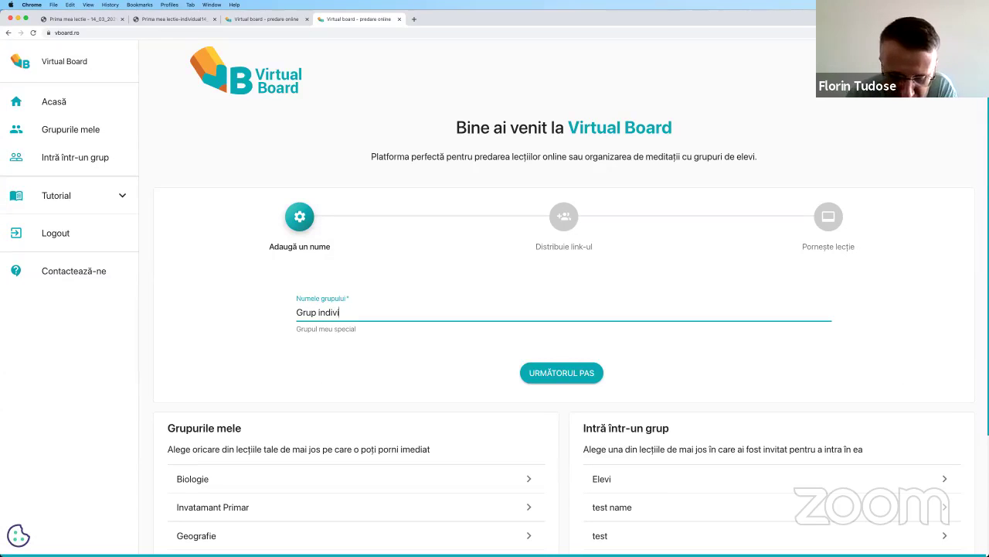
{"action": "type", "text": "dual 1"}
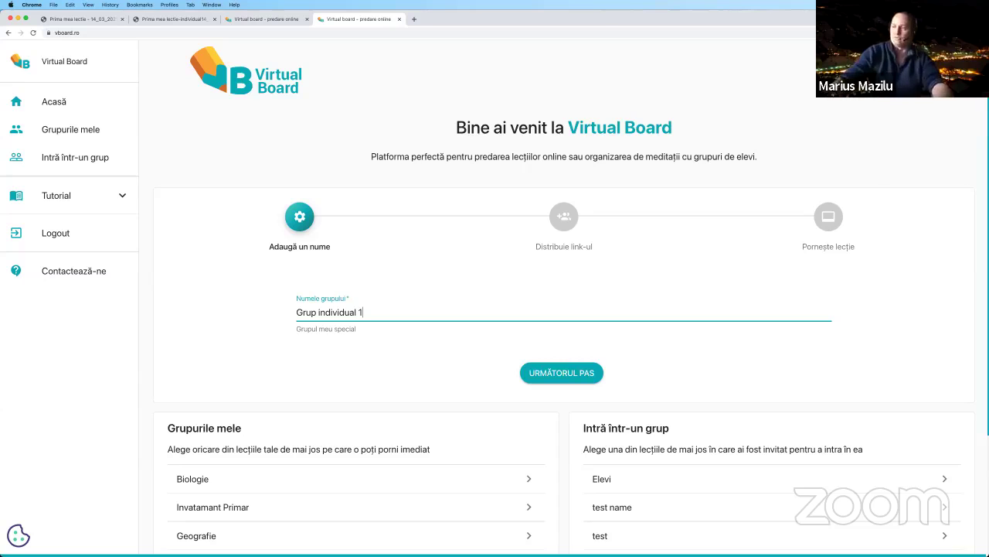
{"action": "left_click", "coordinate": [585, 375]}
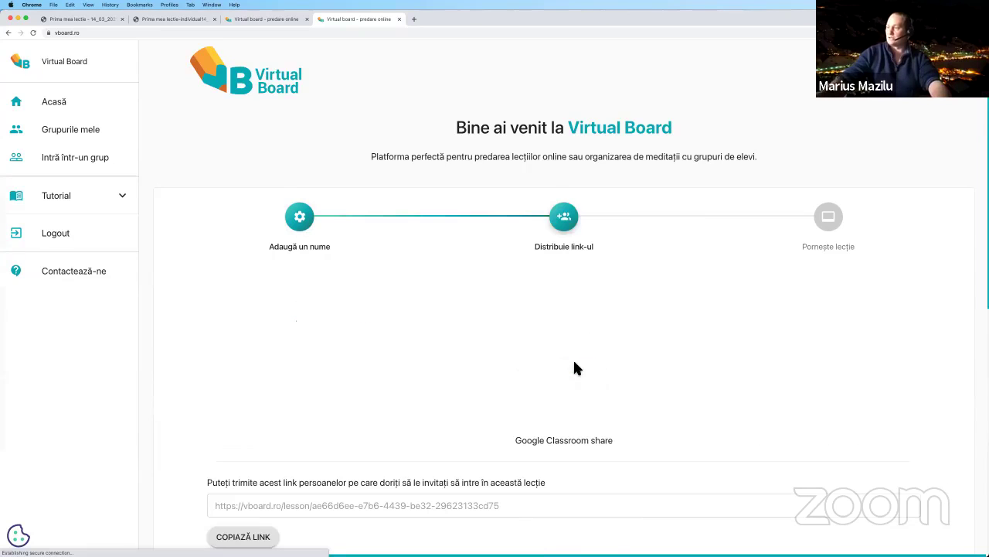
Step: Copy the invitation link for "Grup individual 1", start its lesson and dismiss the sharing dialog
{"action": "scroll", "coordinate": [533, 383], "scroll_direction": "down", "scroll_amount": 3}
{"action": "scroll", "coordinate": [274, 286], "scroll_direction": "up", "scroll_amount": 3}
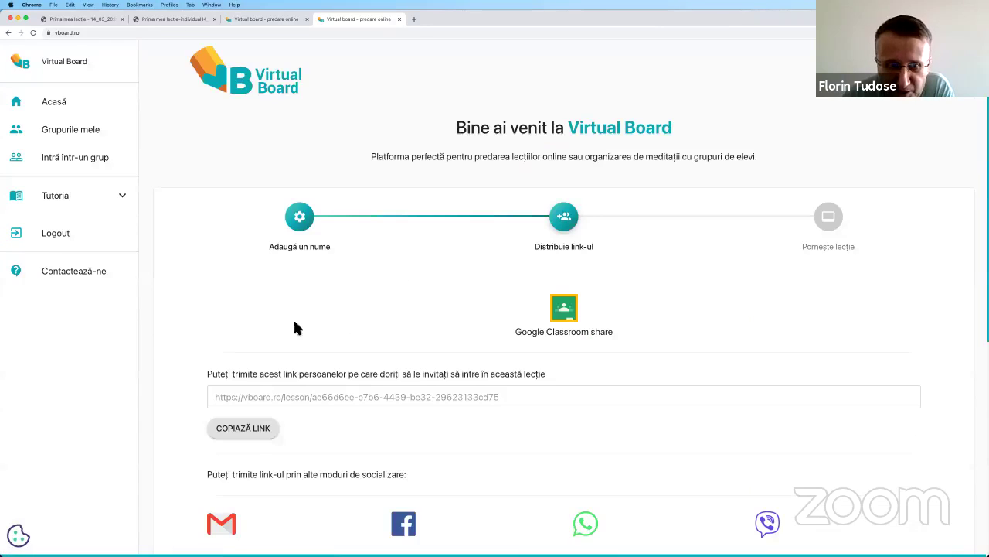
{"action": "left_click", "coordinate": [256, 440]}
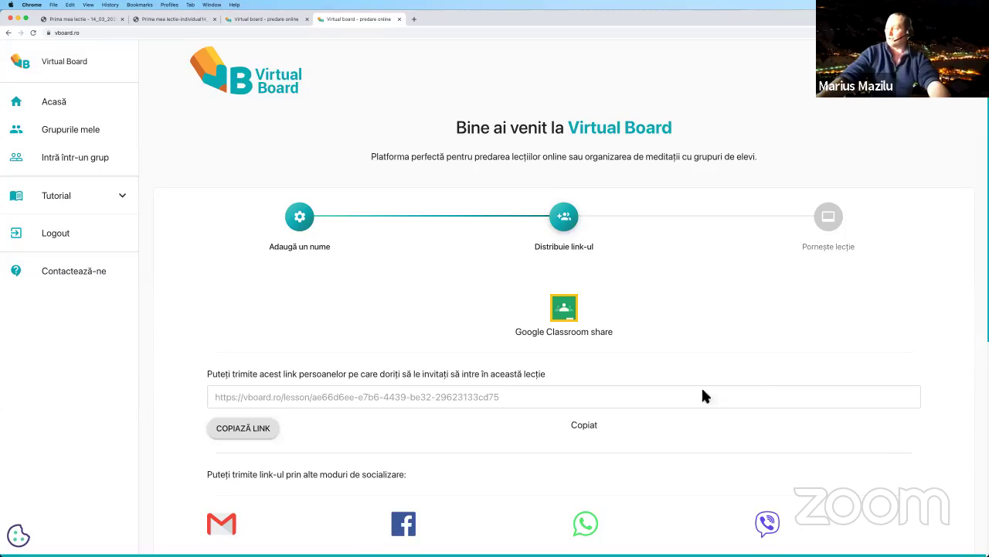
{"action": "scroll", "coordinate": [680, 325], "scroll_direction": "down", "scroll_amount": 5}
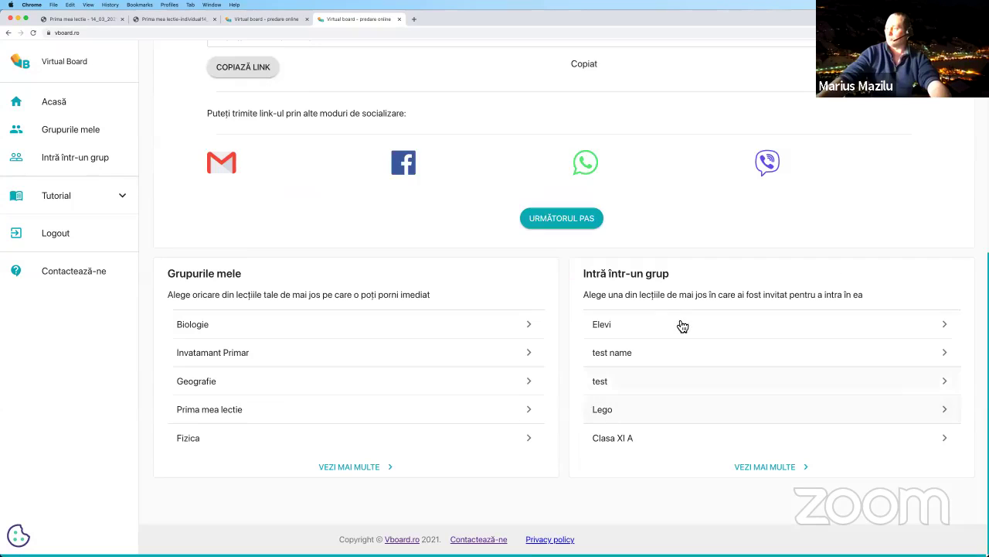
{"action": "left_click", "coordinate": [579, 222]}
{"action": "left_click", "coordinate": [599, 218]}
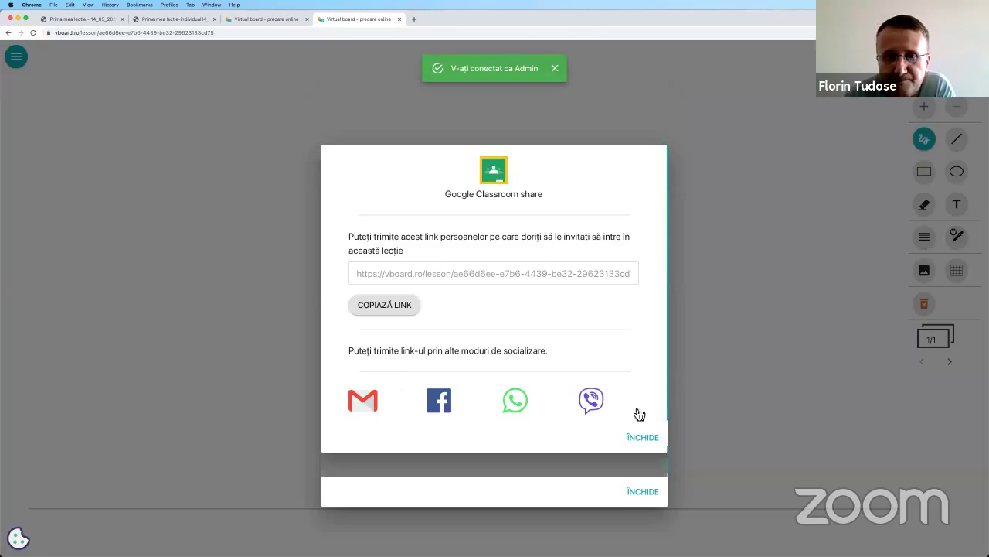
{"action": "left_click", "coordinate": [655, 439]}
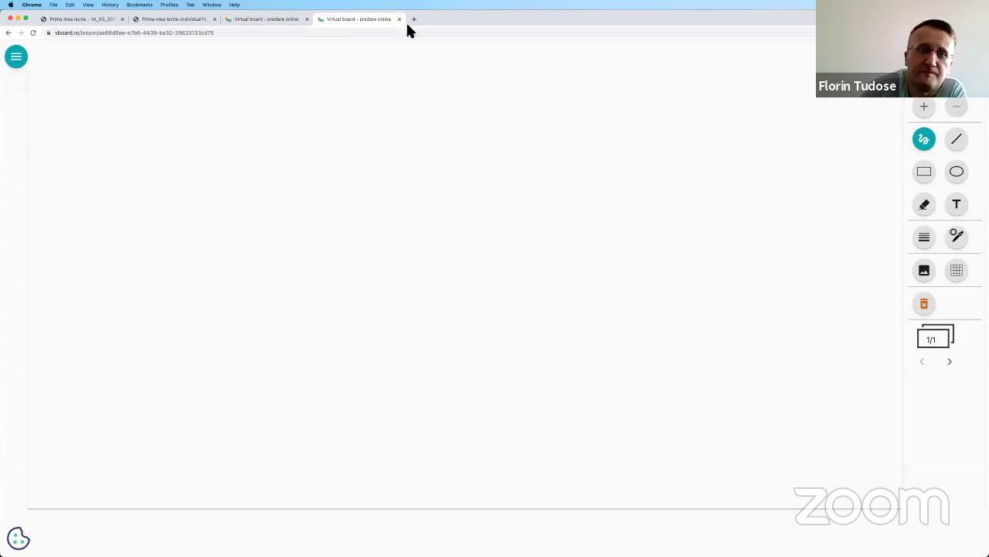
{"action": "left_click", "coordinate": [17, 55]}
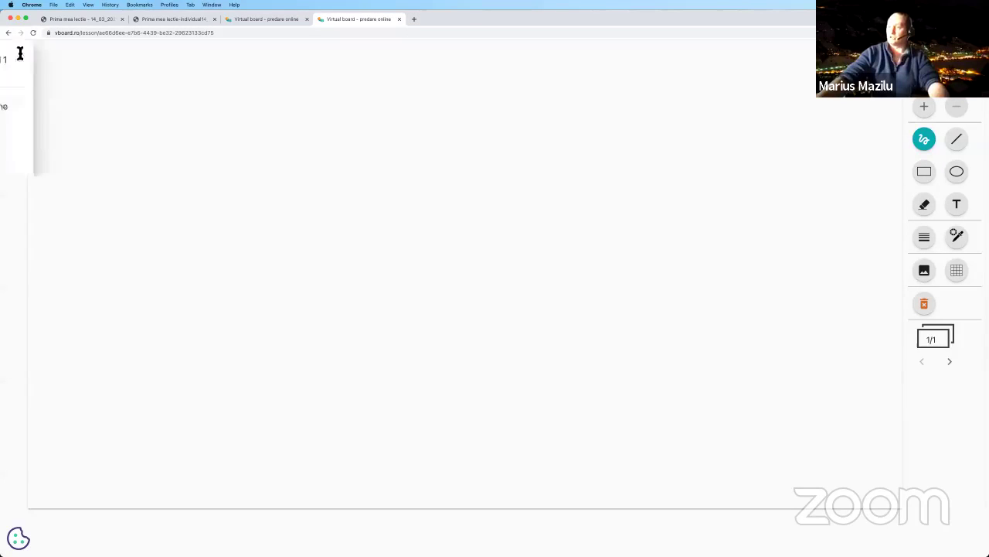
{"action": "left_click", "coordinate": [331, 99]}
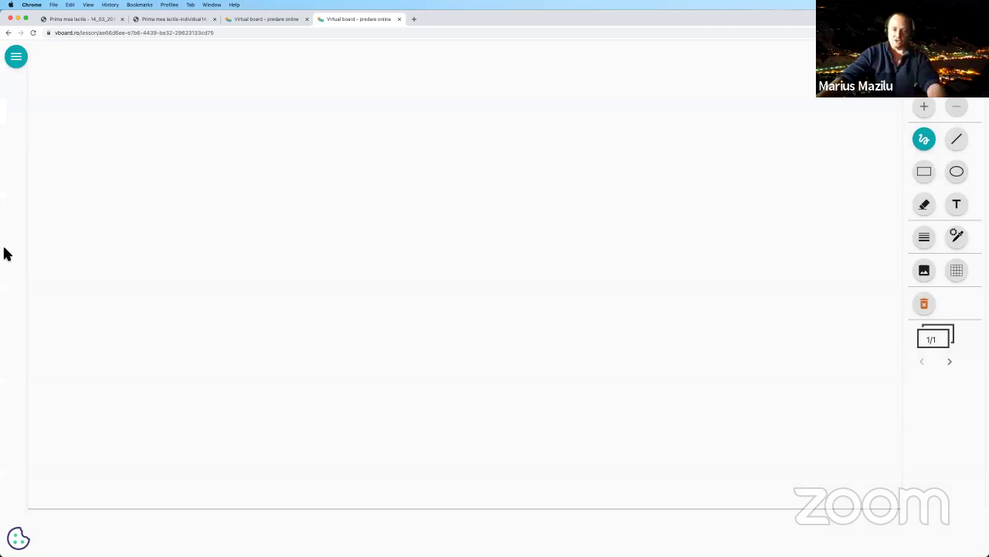
Step: Open vboard.ro in another new browser tab
{"action": "left_click", "coordinate": [414, 19]}
{"action": "type", "text": "vboard.ro"}
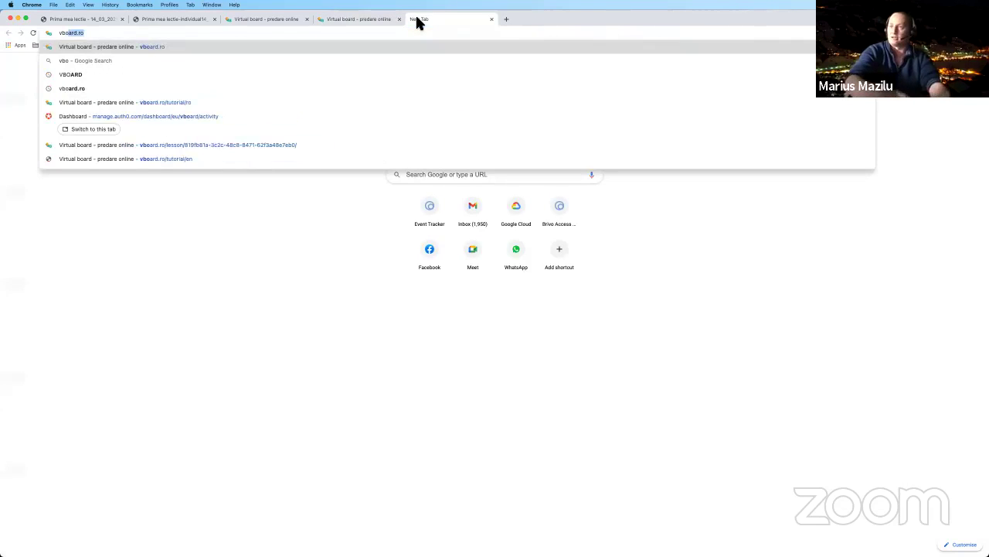
{"action": "key", "text": "Return"}
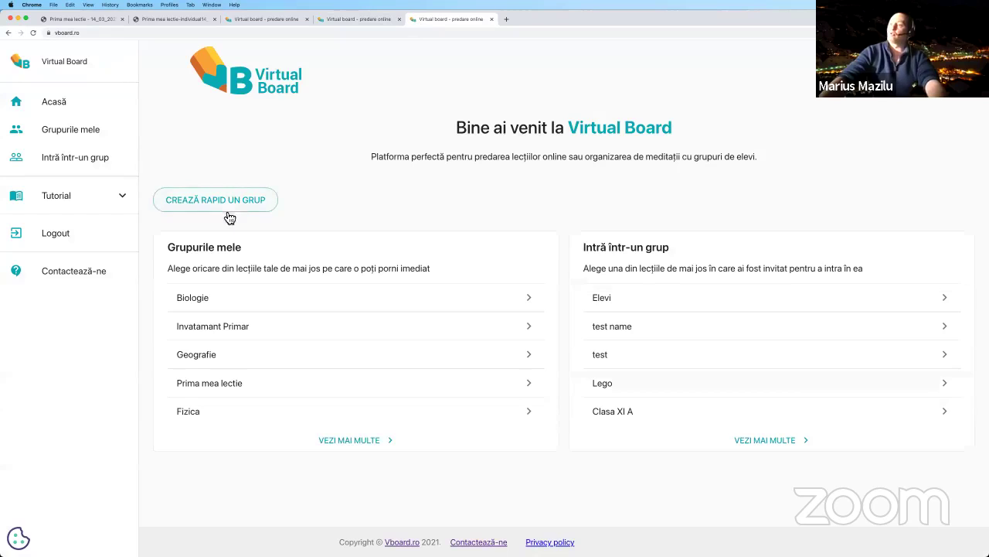
Step: Quick-create a group named "Grup individual 2" and continue to the link-sharing stage
{"action": "left_click", "coordinate": [230, 218]}
{"action": "left_click", "coordinate": [402, 313]}
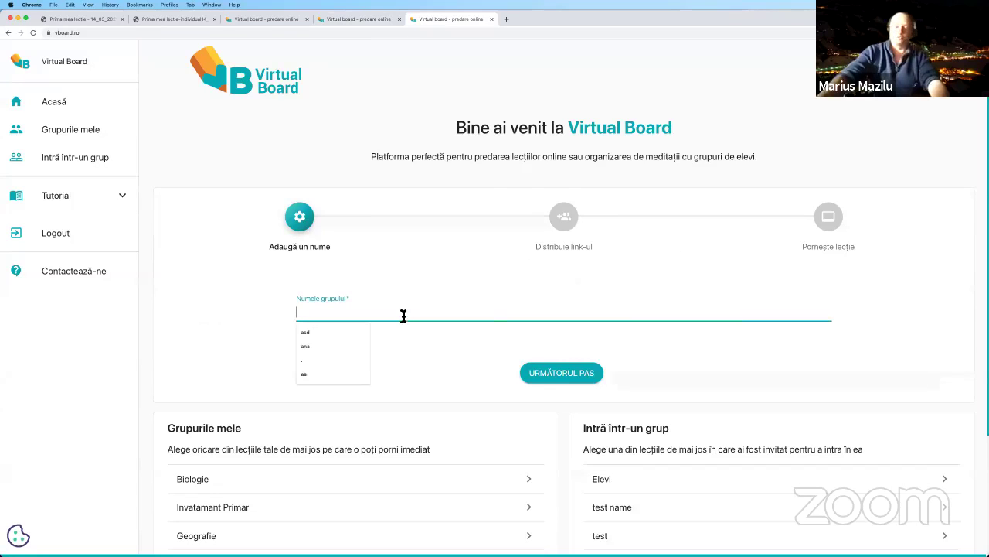
{"action": "type", "text": "Grup in"}
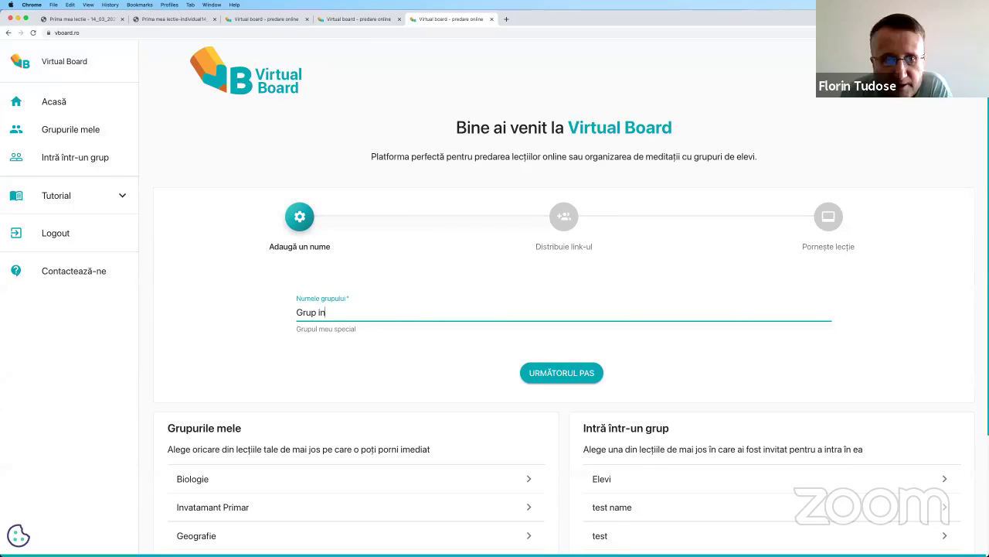
{"action": "type", "text": "dividual 2"}
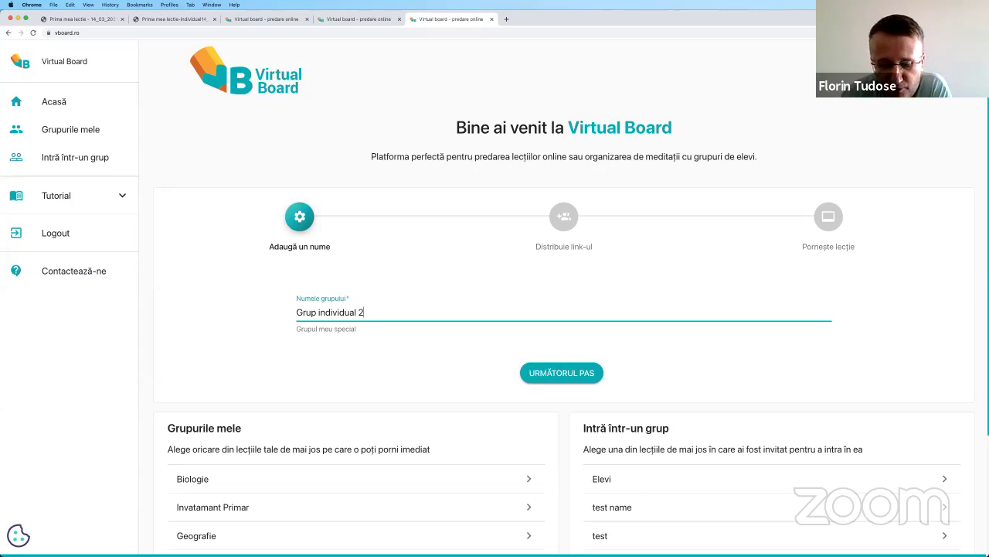
{"action": "left_click", "coordinate": [572, 373]}
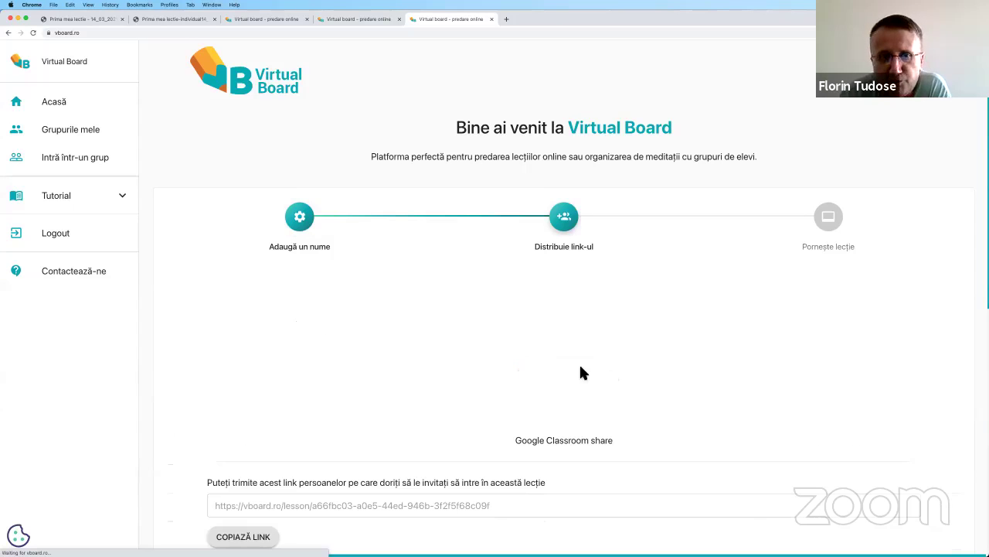
Step: Copy the invitation link for "Grup individual 2", start its lesson and dismiss the sharing dialog
{"action": "left_click", "coordinate": [246, 427]}
{"action": "scroll", "coordinate": [618, 431], "scroll_direction": "down", "scroll_amount": 2}
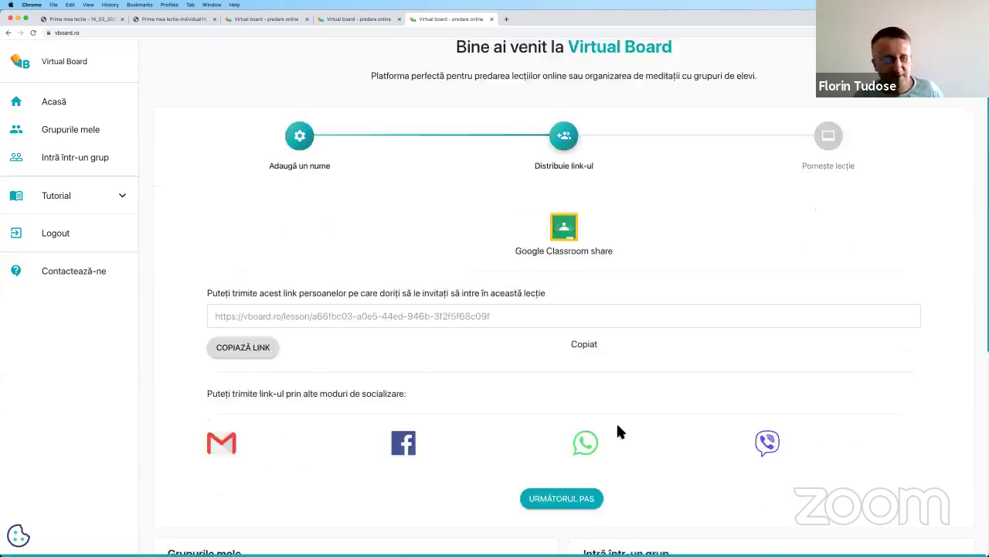
{"action": "scroll", "coordinate": [618, 432], "scroll_direction": "down", "scroll_amount": 5}
{"action": "left_click", "coordinate": [596, 294]}
{"action": "scroll", "coordinate": [656, 376], "scroll_direction": "up", "scroll_amount": 3}
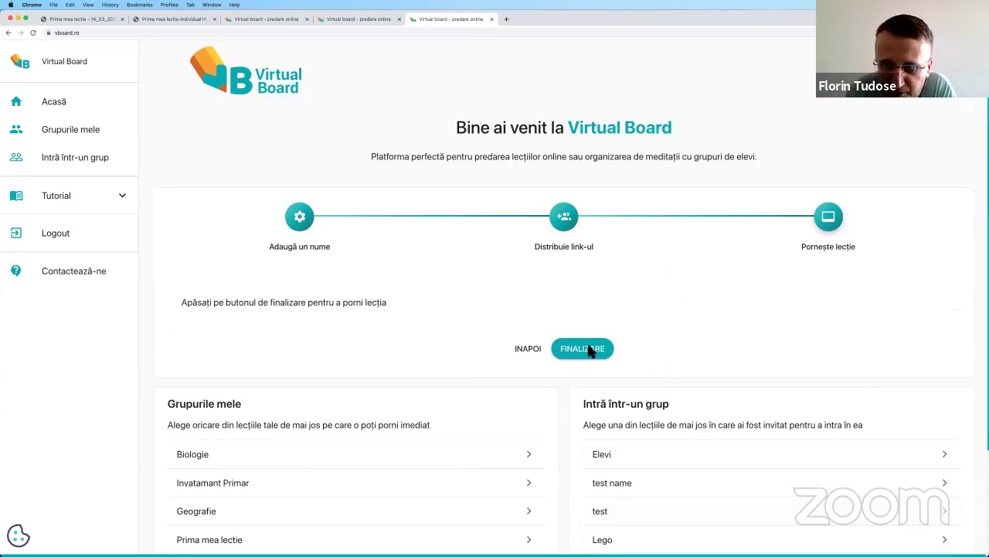
{"action": "left_click", "coordinate": [581, 356]}
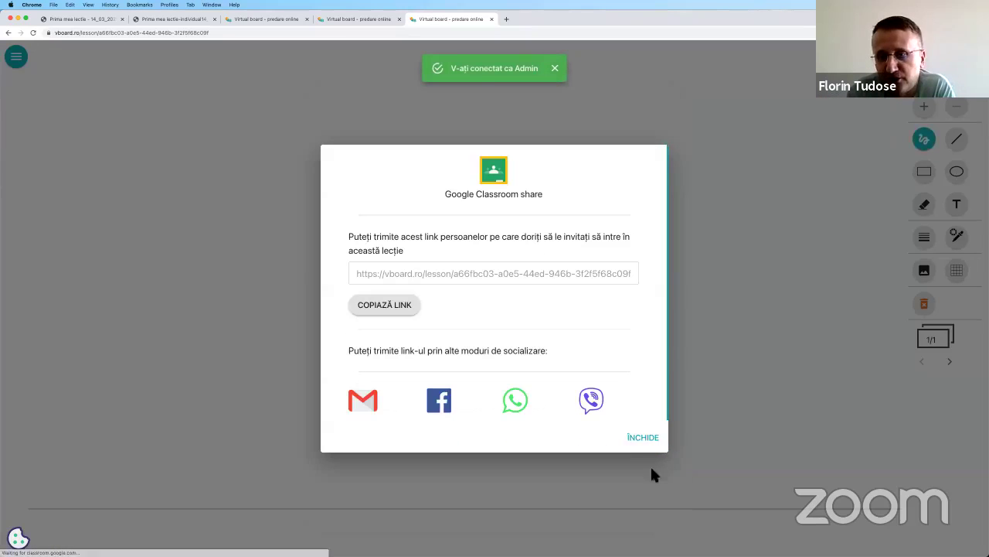
{"action": "left_click", "coordinate": [648, 442]}
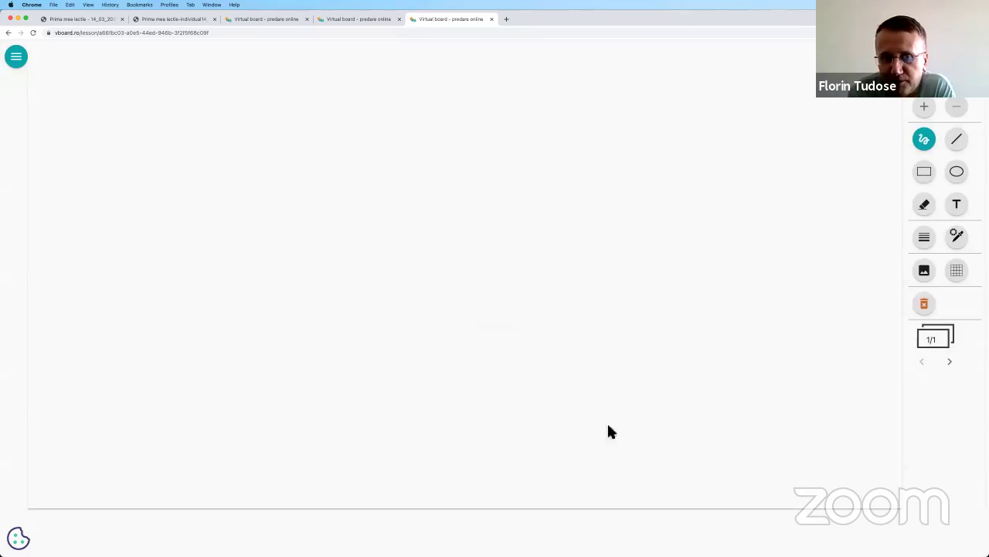
Step: Look through the open lessons, comparing the members' board grid with the two new groups' empty boards
{"action": "left_click", "coordinate": [361, 19]}
{"action": "left_click", "coordinate": [240, 19]}
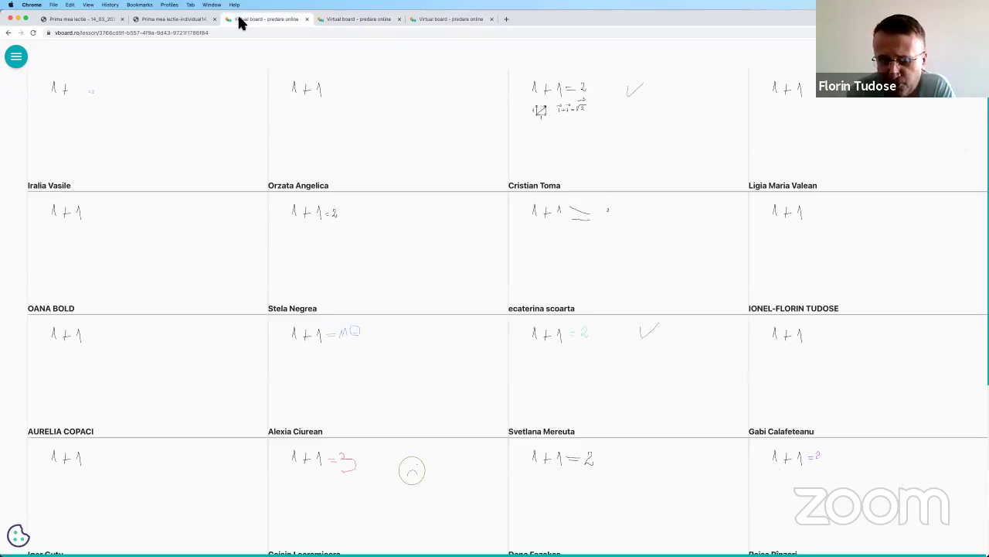
{"action": "left_click", "coordinate": [358, 19]}
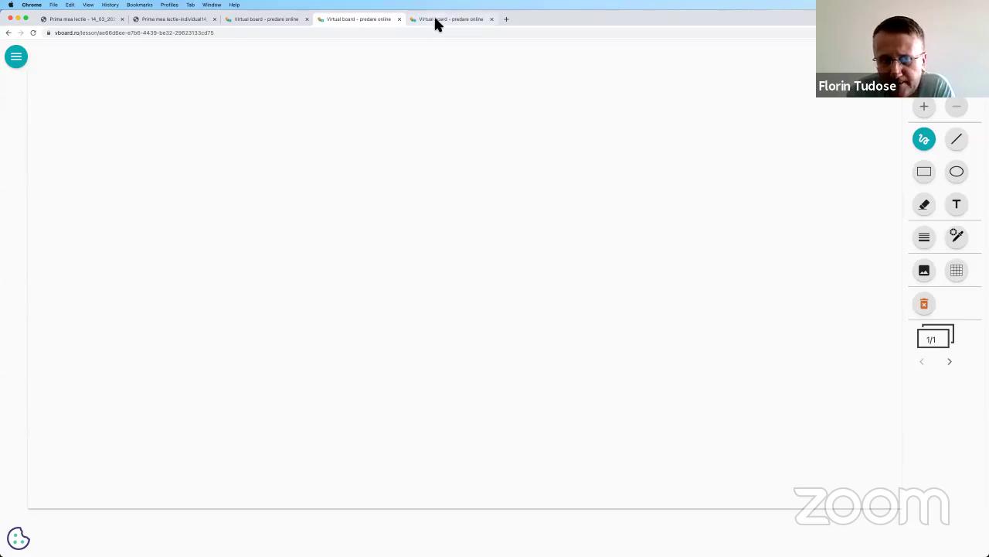
{"action": "left_click", "coordinate": [435, 19]}
{"action": "left_click", "coordinate": [363, 19]}
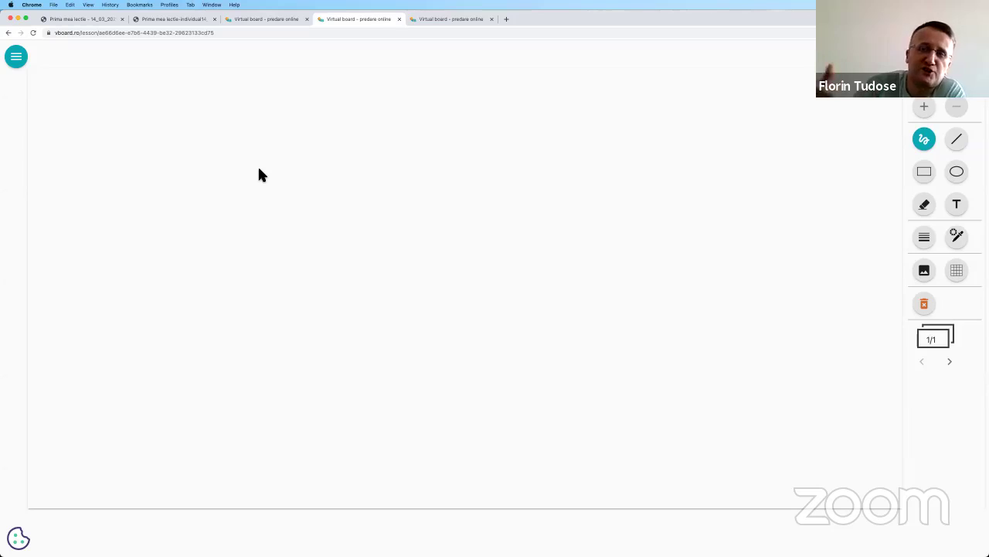
Step: Return to the lesson with individual boards and examine all the members' answers to 1 + 1, dismissing the user-joined notification
{"action": "left_click", "coordinate": [266, 22]}
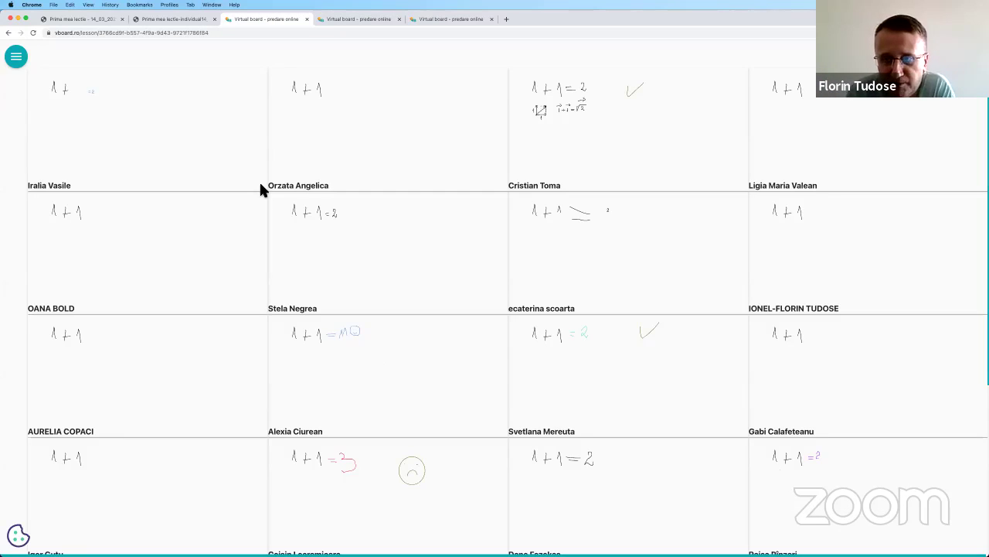
{"action": "scroll", "coordinate": [261, 187], "scroll_direction": "down", "scroll_amount": 5}
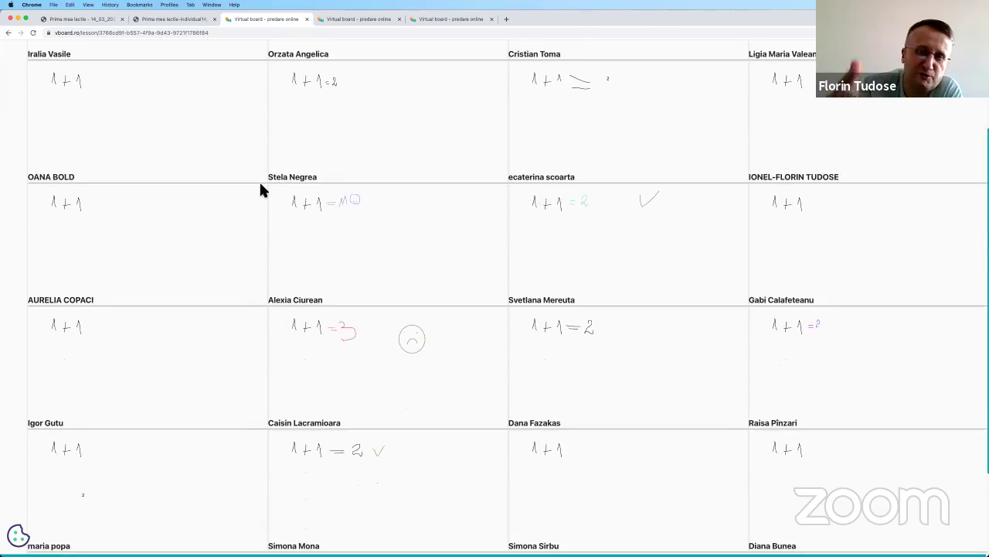
{"action": "scroll", "coordinate": [260, 189], "scroll_direction": "down", "scroll_amount": 6}
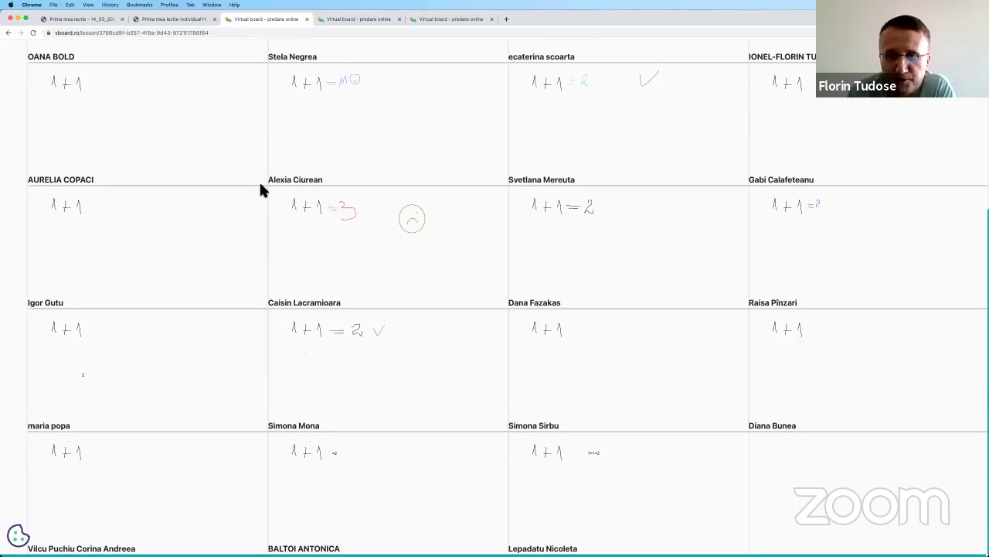
{"action": "scroll", "coordinate": [260, 189], "scroll_direction": "up", "scroll_amount": 6}
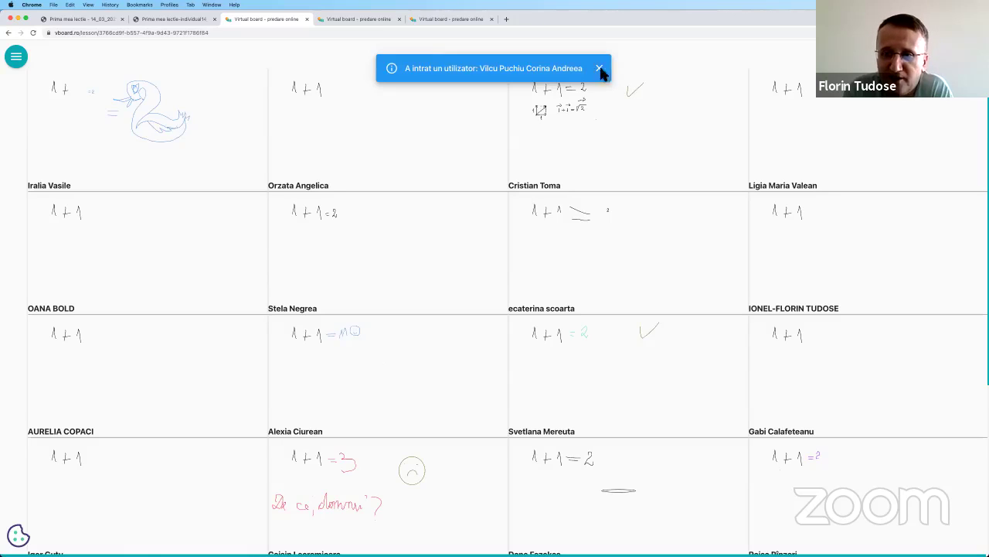
{"action": "left_click", "coordinate": [600, 69]}
{"action": "scroll", "coordinate": [627, 203], "scroll_direction": "down", "scroll_amount": 3}
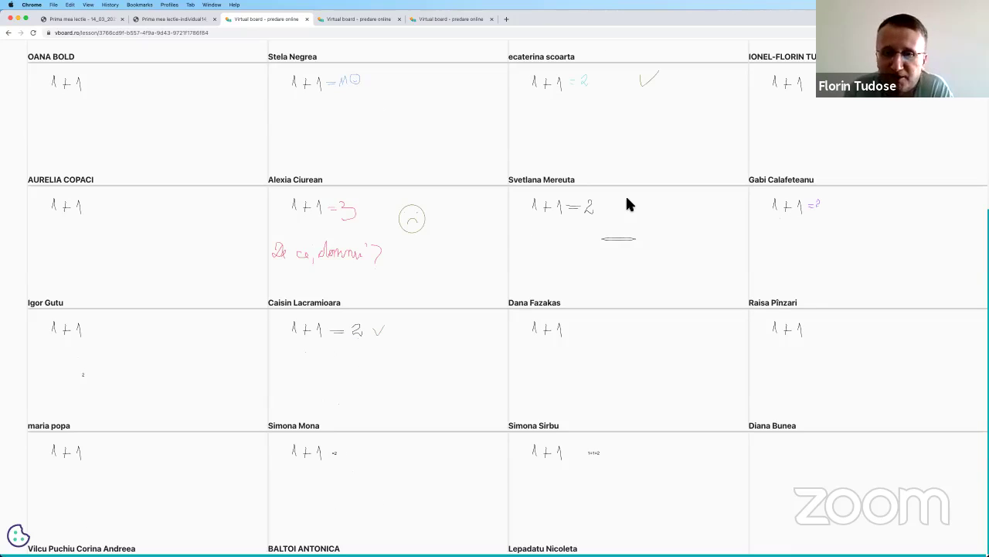
{"action": "scroll", "coordinate": [627, 199], "scroll_direction": "up", "scroll_amount": 3}
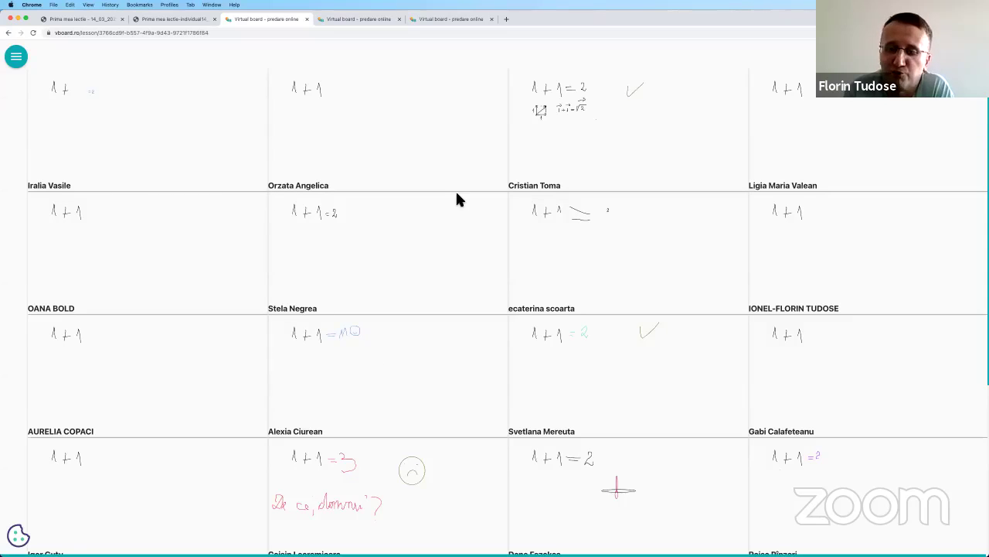
{"action": "scroll", "coordinate": [456, 199], "scroll_direction": "down", "scroll_amount": 2}
{"action": "scroll", "coordinate": [456, 199], "scroll_direction": "down", "scroll_amount": 5}
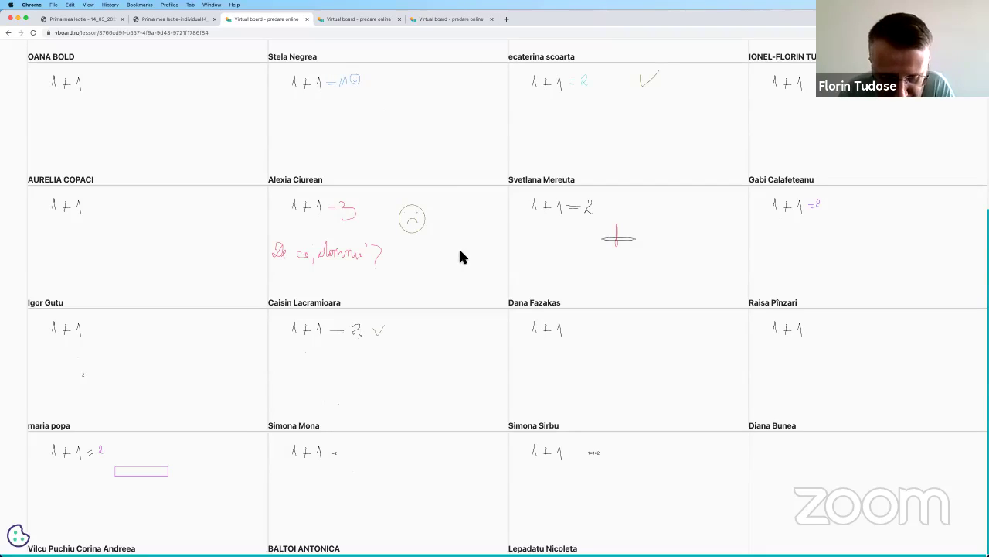
{"action": "scroll", "coordinate": [457, 227], "scroll_direction": "up", "scroll_amount": 3}
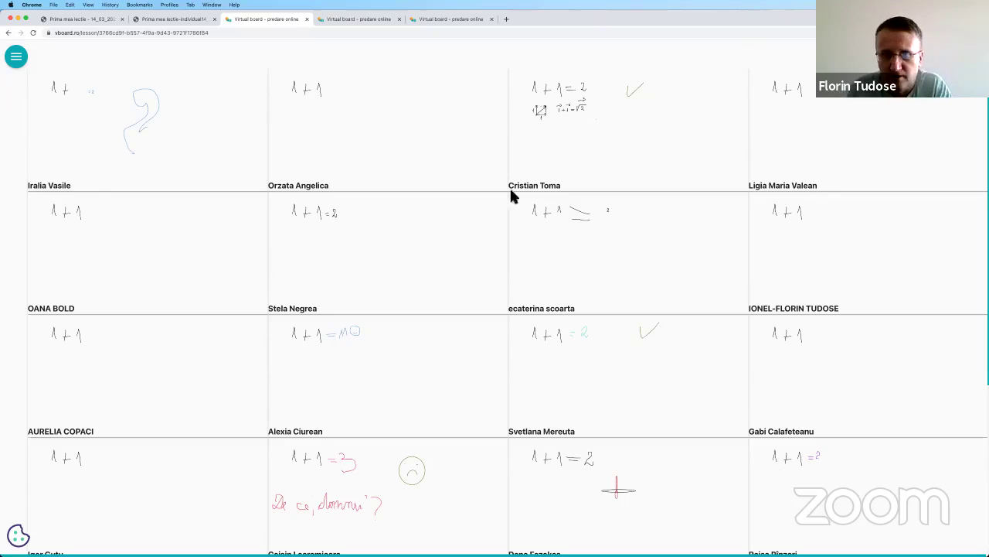
Step: In the "Grup individual 2" lesson, copy the invitation link from the sharing dialog, close the dialog and select the lesson's web address
{"action": "left_click", "coordinate": [364, 19]}
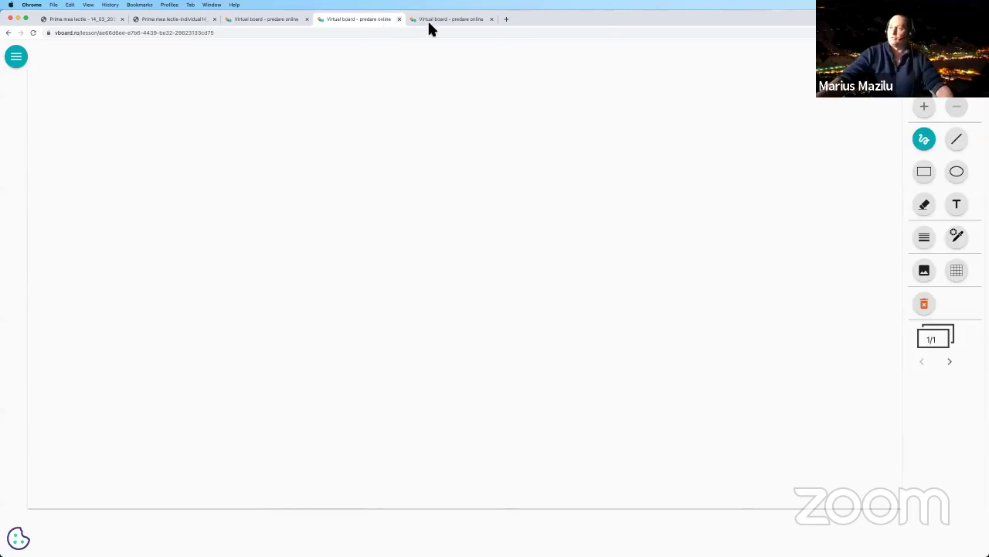
{"action": "left_click", "coordinate": [440, 23]}
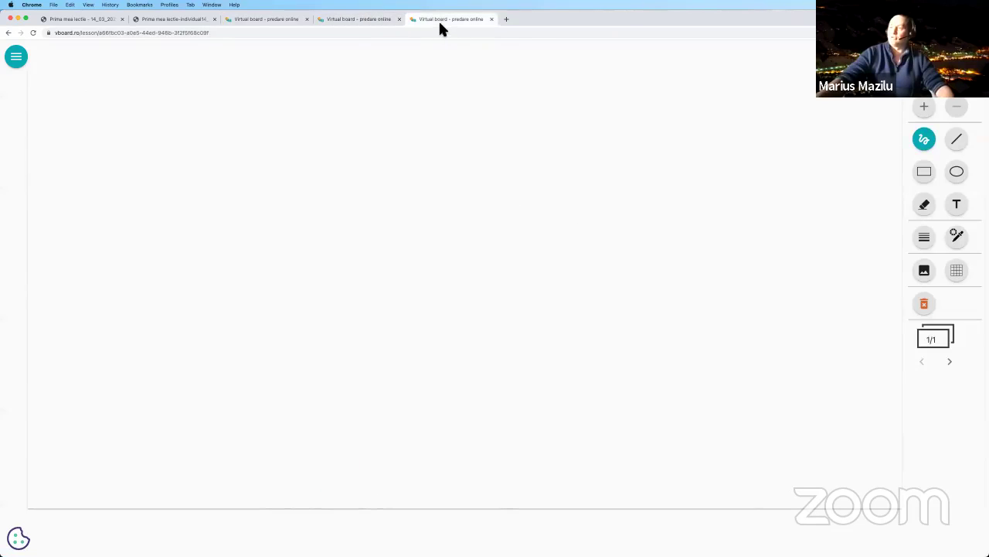
{"action": "left_click", "coordinate": [16, 58]}
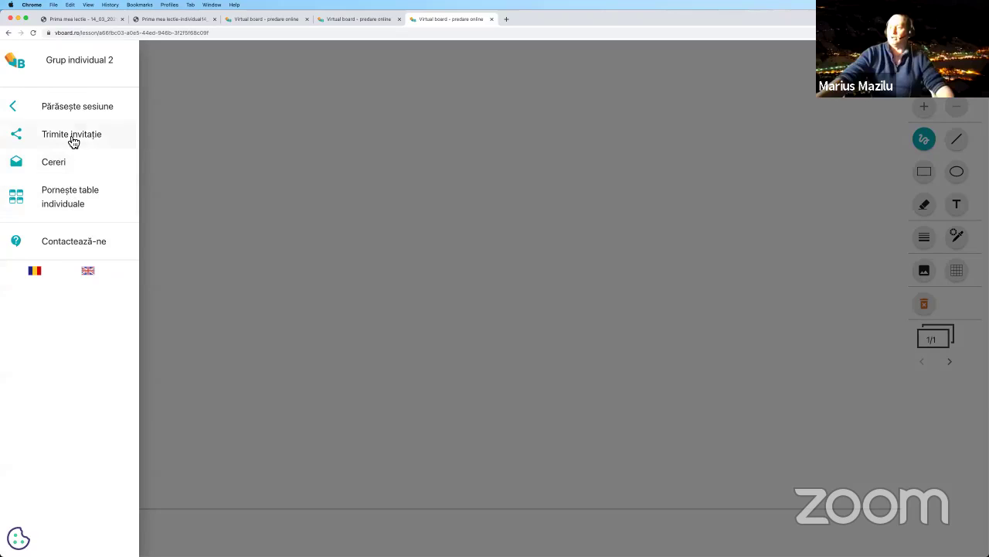
{"action": "left_click", "coordinate": [91, 139]}
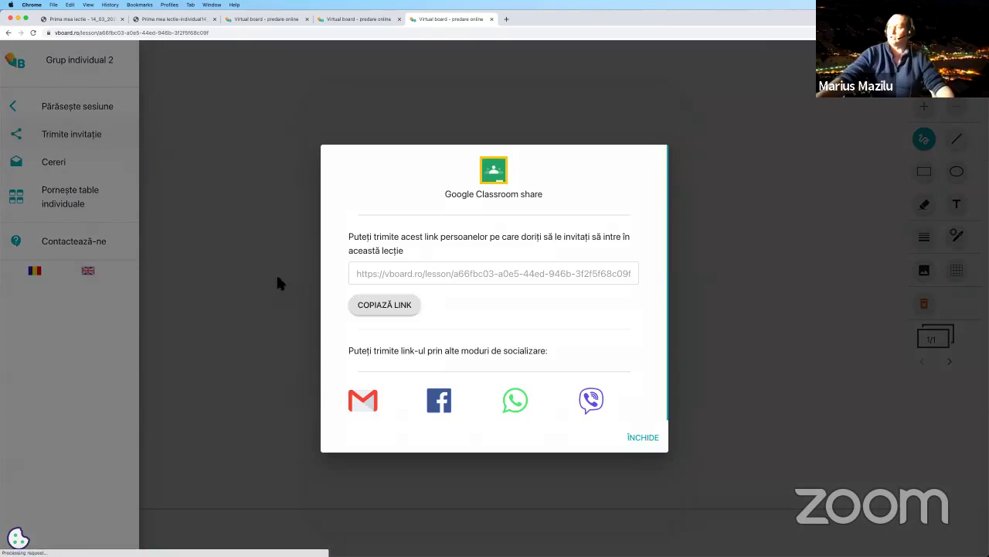
{"action": "left_click", "coordinate": [404, 310]}
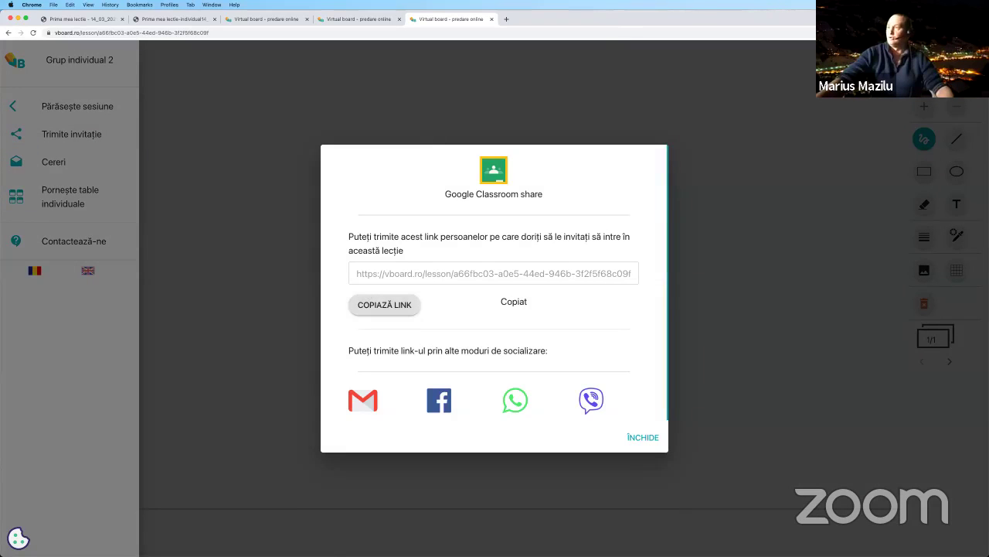
{"action": "left_click", "coordinate": [662, 437]}
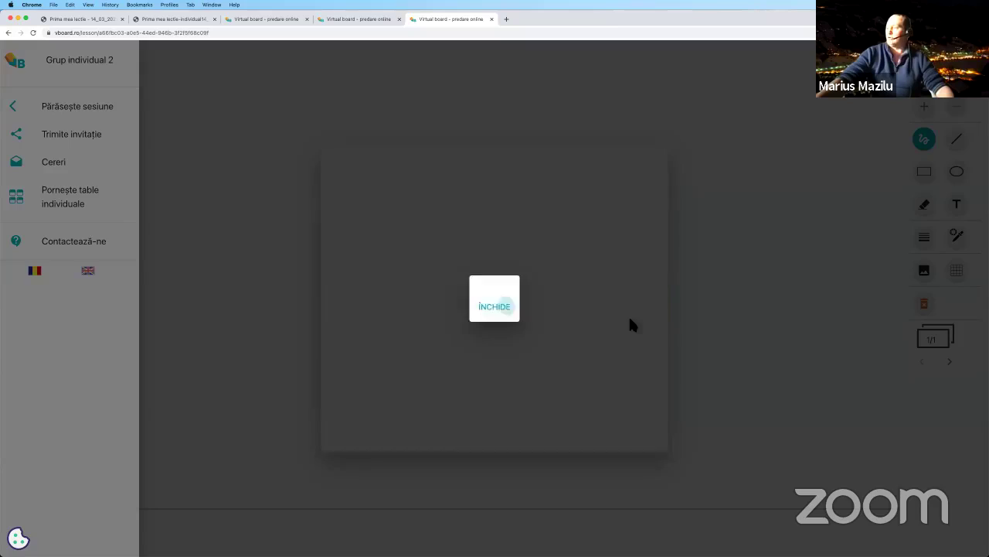
{"action": "left_click", "coordinate": [554, 32]}
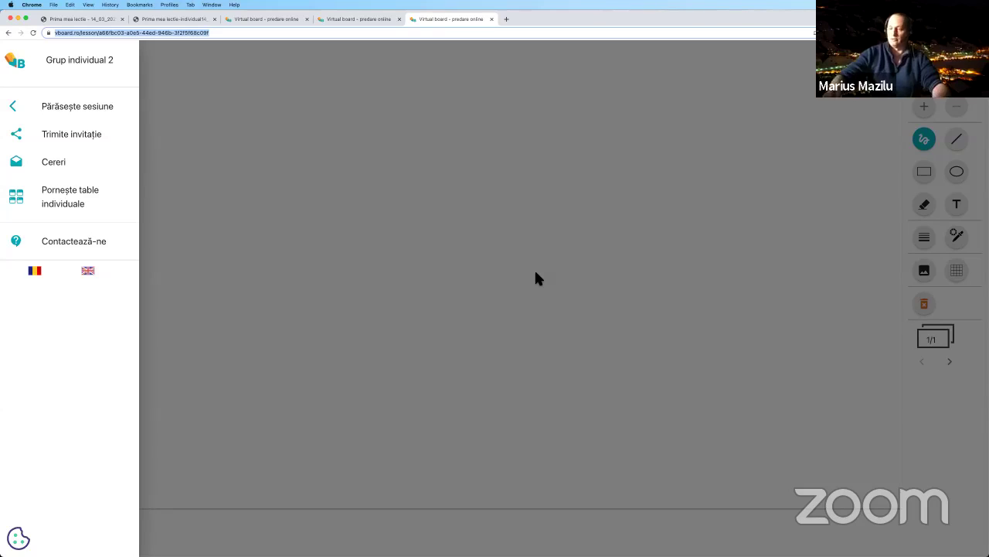
Step: Close the side menu in "Grup individual 2" and select the web address of the "Grup individual 1" lesson
{"action": "left_click", "coordinate": [364, 162]}
{"action": "left_click", "coordinate": [360, 19]}
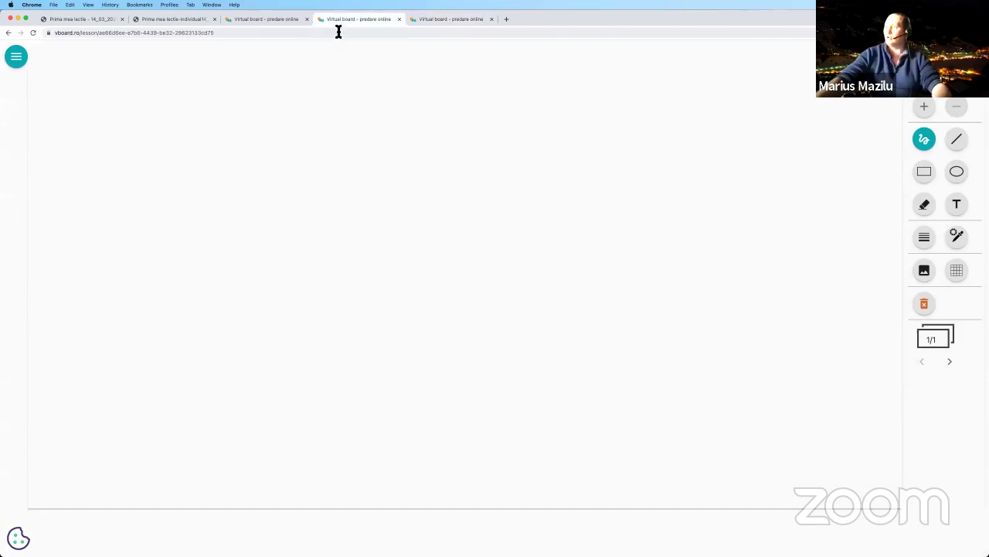
{"action": "left_click", "coordinate": [275, 36]}
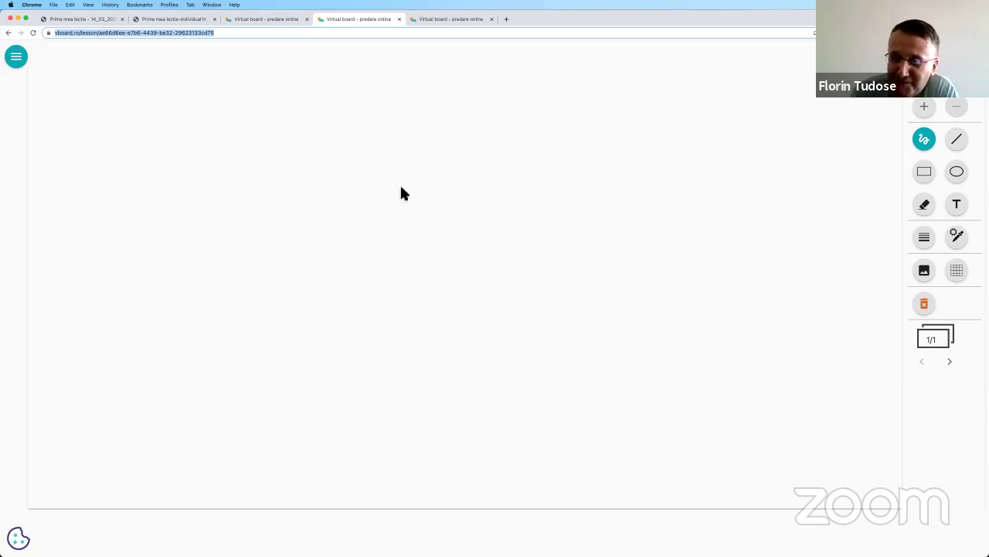
Step: Accept the first join requests waiting in the "Grup individual 1" and "Grup individual 2" lessons
{"action": "left_click", "coordinate": [230, 171]}
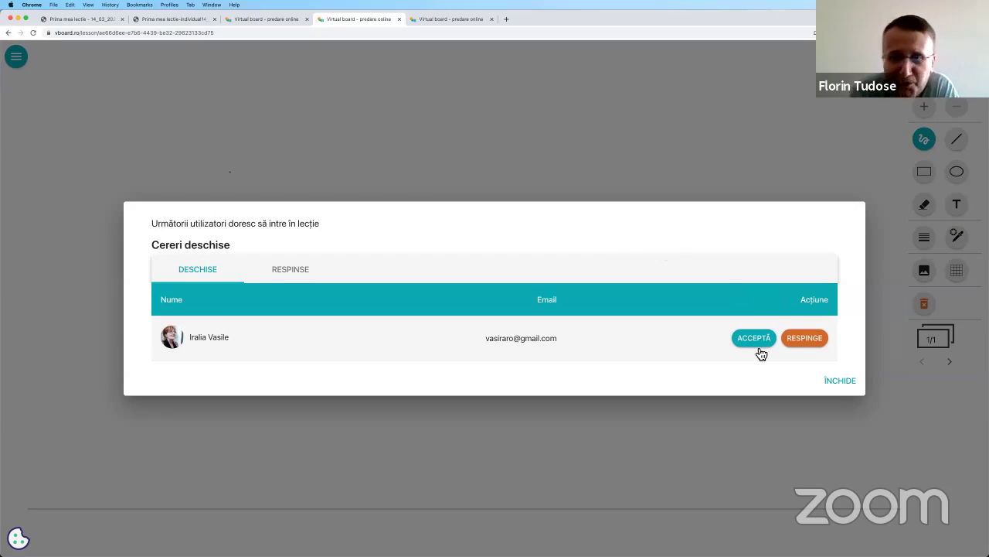
{"action": "left_click", "coordinate": [755, 340]}
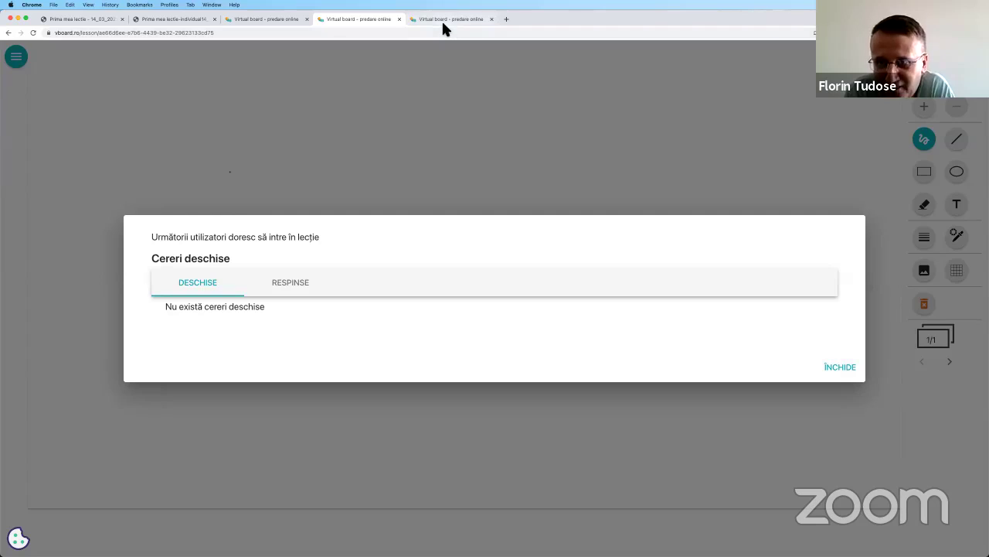
{"action": "left_click", "coordinate": [445, 19]}
{"action": "left_click", "coordinate": [755, 338]}
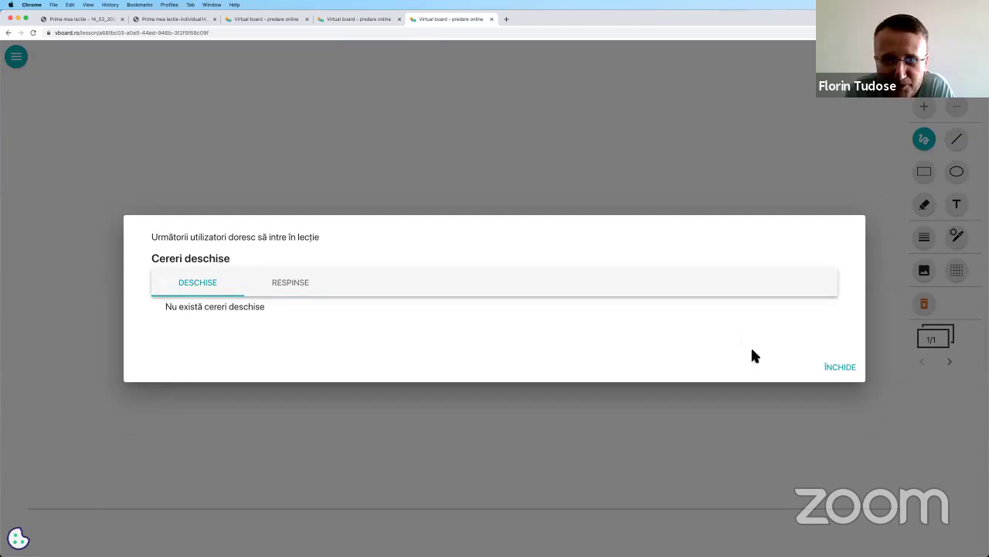
{"action": "left_click", "coordinate": [359, 22]}
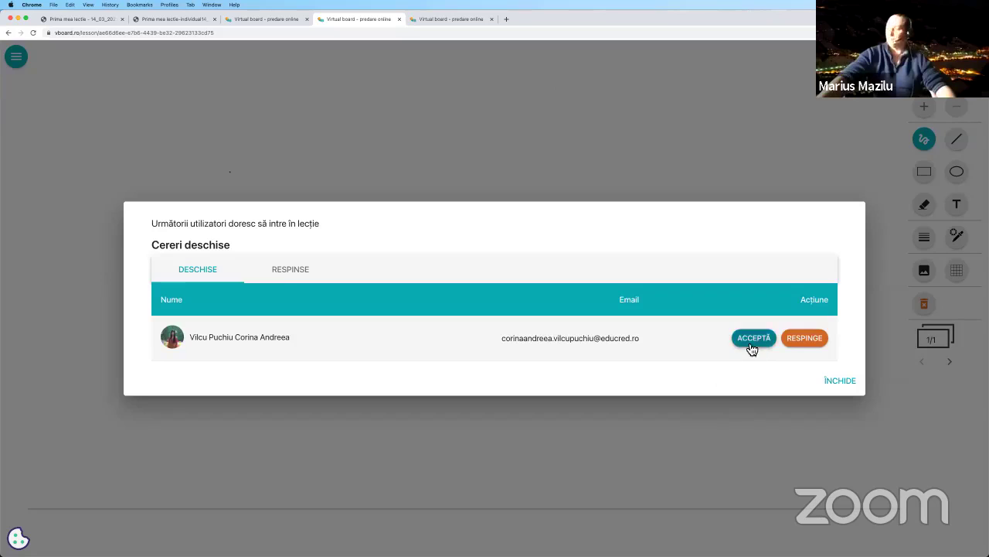
{"action": "left_click", "coordinate": [747, 345]}
Step: Check the other open lessons for requests and accept the next participant into "Grup individual 1"
{"action": "left_click", "coordinate": [418, 17]}
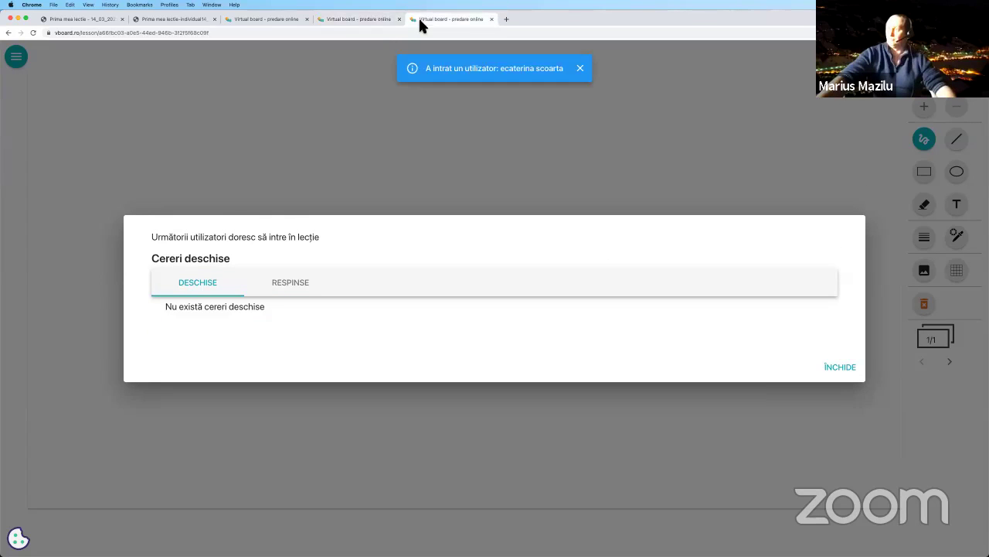
{"action": "left_click", "coordinate": [338, 17]}
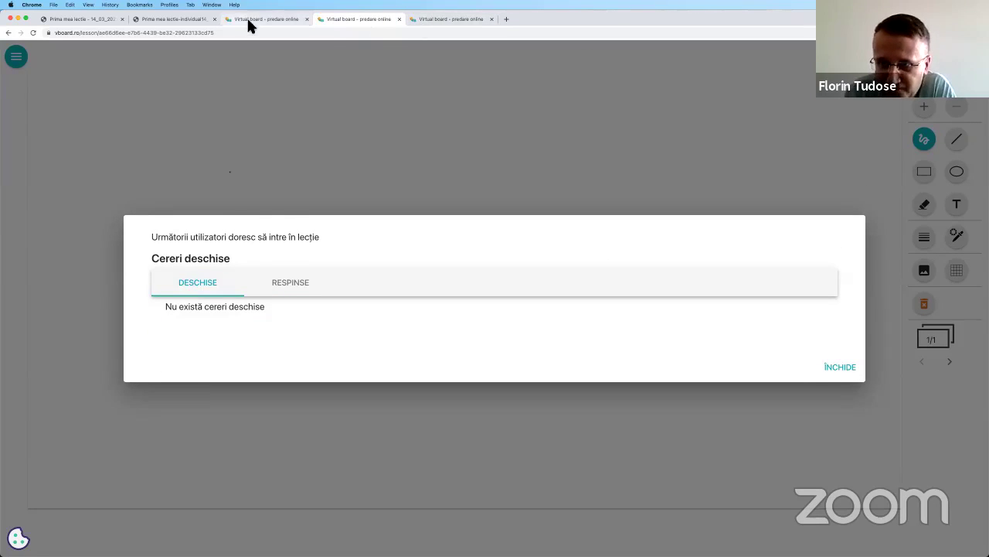
{"action": "left_click", "coordinate": [249, 22]}
{"action": "left_click", "coordinate": [346, 23]}
{"action": "left_click", "coordinate": [754, 338]}
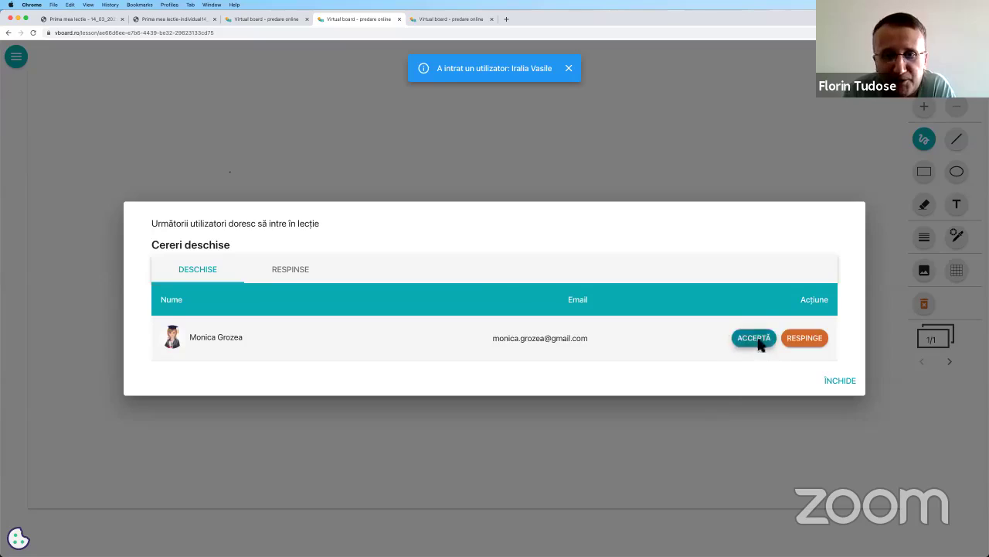
Step: Accept the pending participant into "Grup individual 2", close the requests dialog and start that lesson's individual boards
{"action": "left_click", "coordinate": [440, 20]}
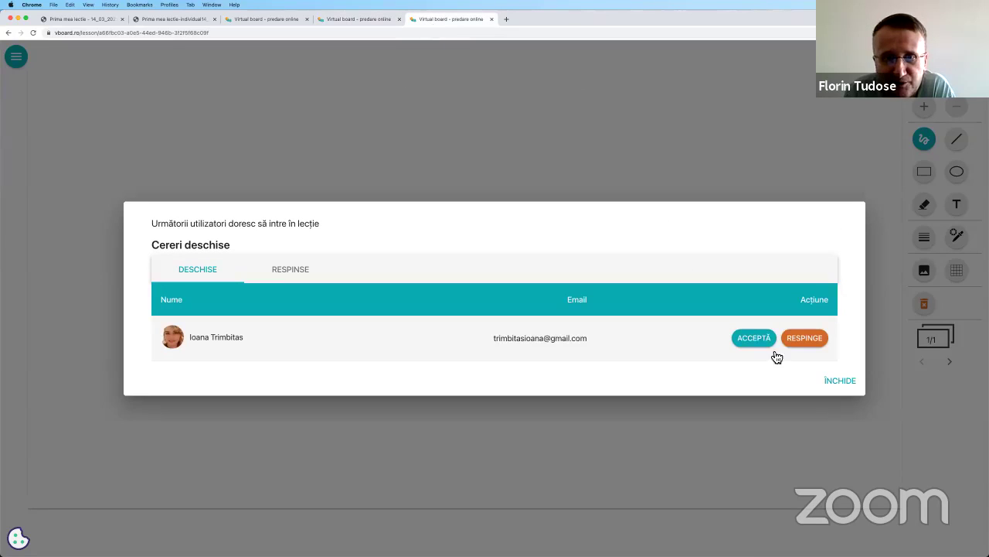
{"action": "left_click", "coordinate": [755, 338]}
{"action": "left_click", "coordinate": [850, 374]}
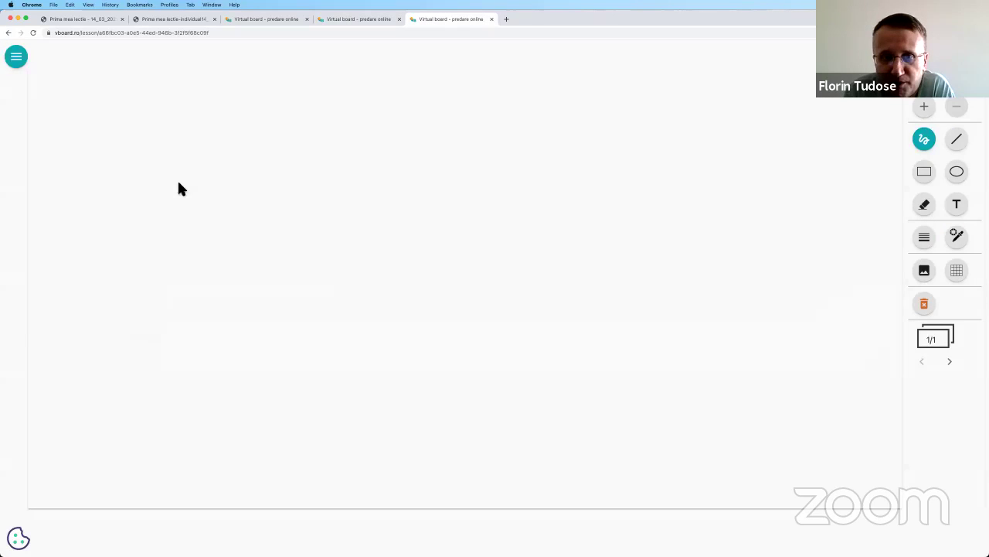
{"action": "left_click", "coordinate": [16, 57]}
{"action": "left_click", "coordinate": [81, 210]}
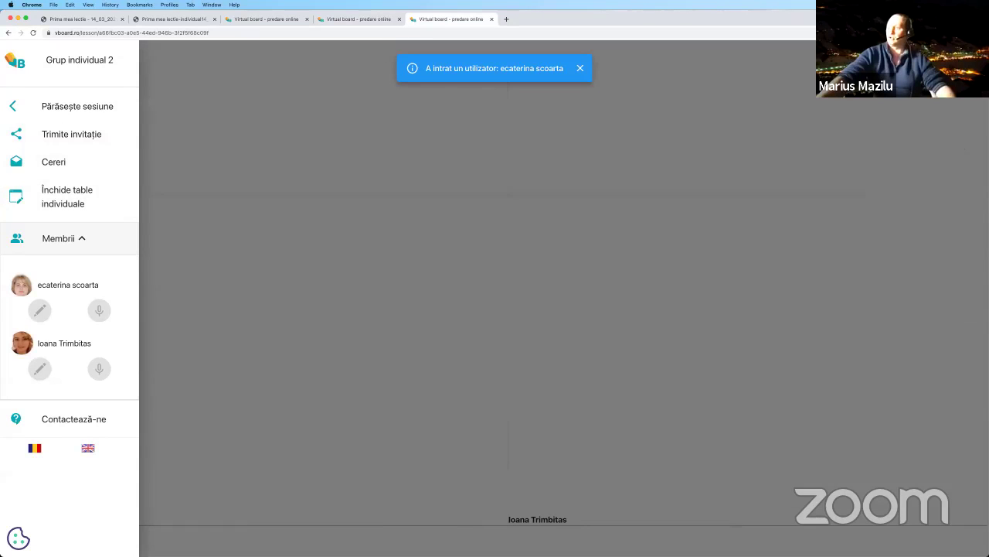
Step: Return to "Grup individual 1" and accept all the join requests waiting there
{"action": "left_click", "coordinate": [370, 19]}
{"action": "left_click", "coordinate": [759, 317]}
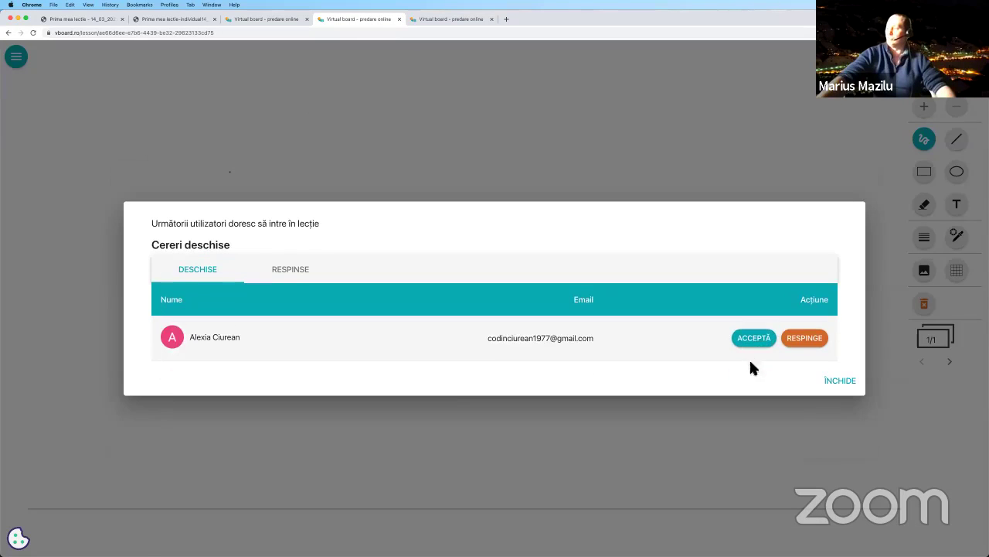
{"action": "left_click", "coordinate": [759, 316]}
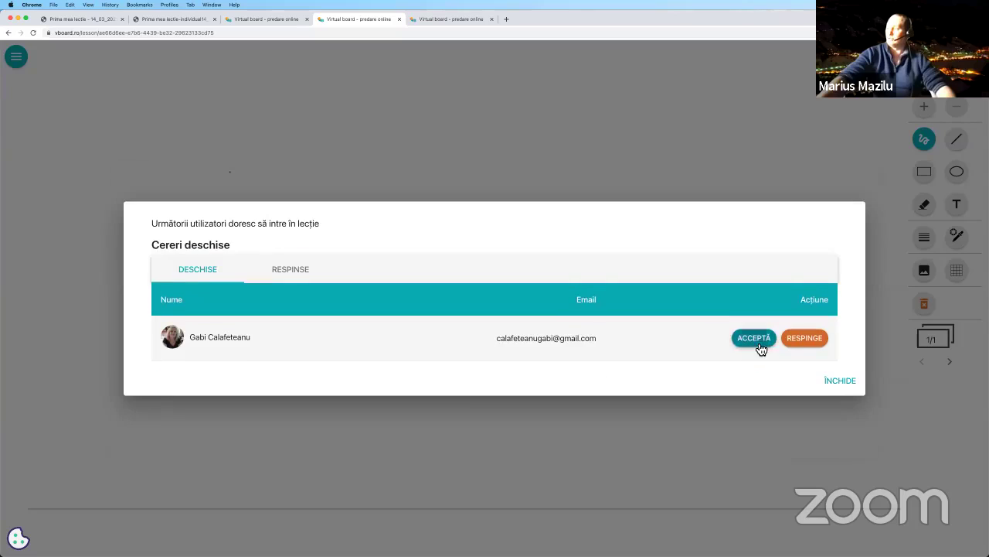
{"action": "left_click", "coordinate": [759, 341]}
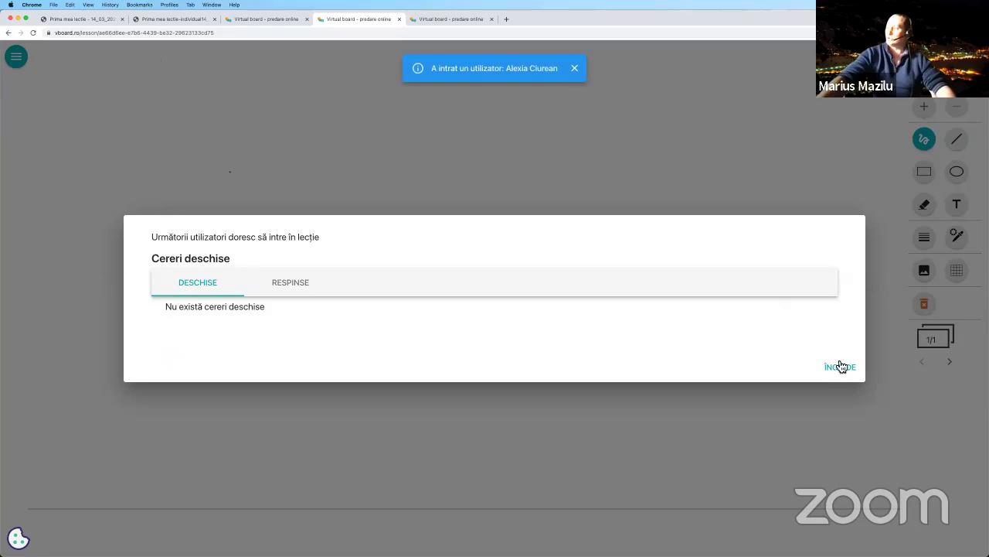
Step: Close the requests dialog and start individual boards for the members of "Grup individual 1"
{"action": "left_click", "coordinate": [840, 366]}
{"action": "left_click", "coordinate": [15, 56]}
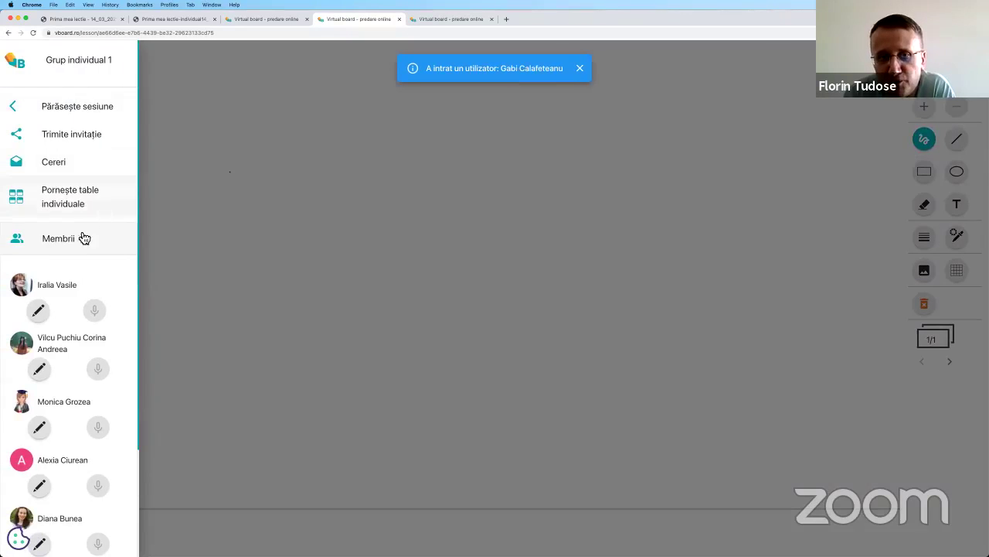
{"action": "left_click", "coordinate": [536, 204]}
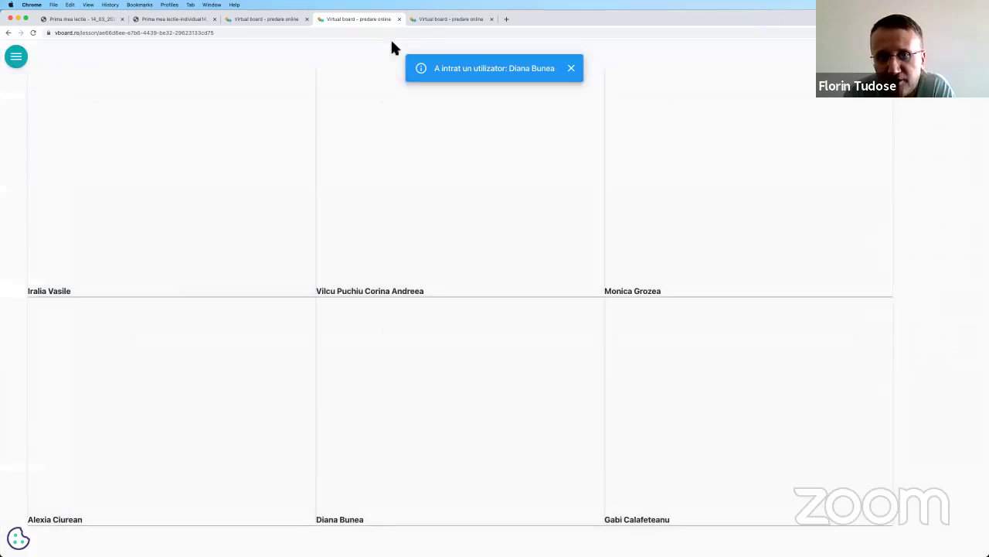
Step: Check "Grup individual 2", accept two more participants into "Grup individual 1" and close the requests dialog
{"action": "left_click", "coordinate": [429, 19]}
{"action": "left_click", "coordinate": [348, 19]}
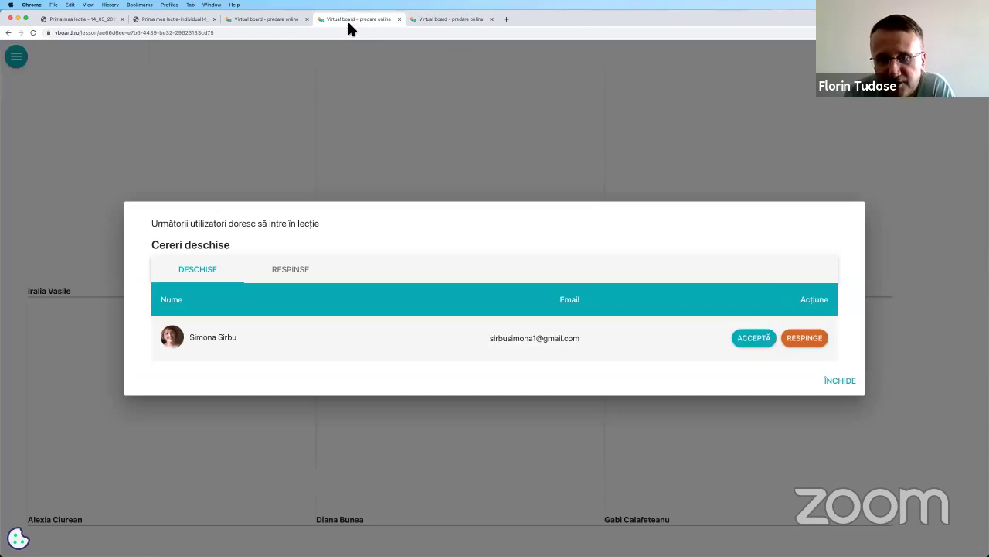
{"action": "left_click", "coordinate": [754, 339]}
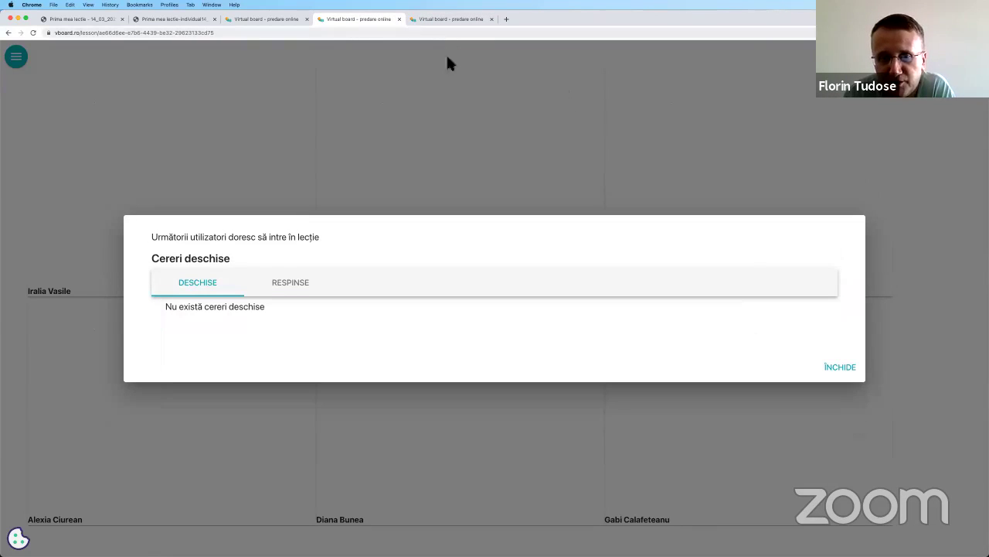
{"action": "left_click", "coordinate": [851, 367]}
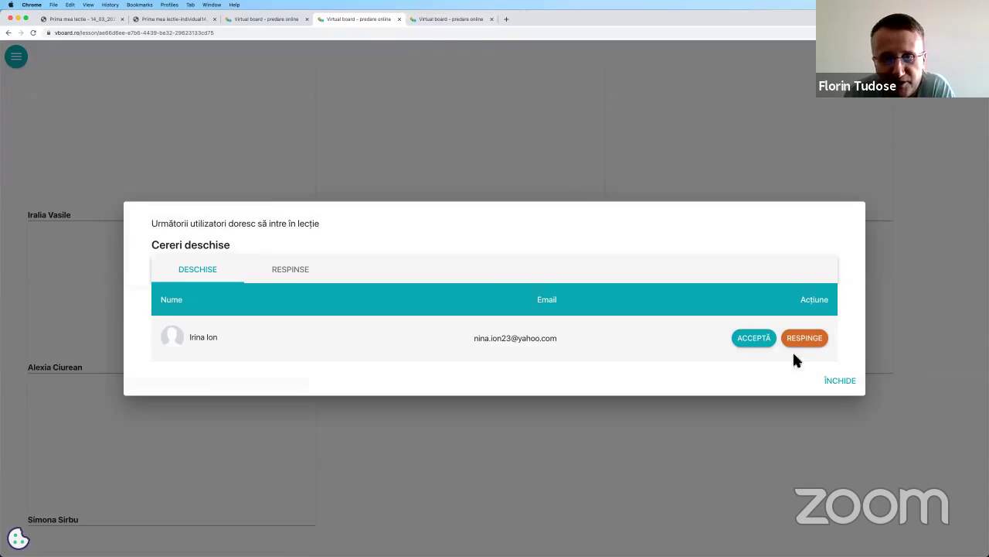
{"action": "left_click", "coordinate": [762, 342]}
{"action": "left_click", "coordinate": [841, 381]}
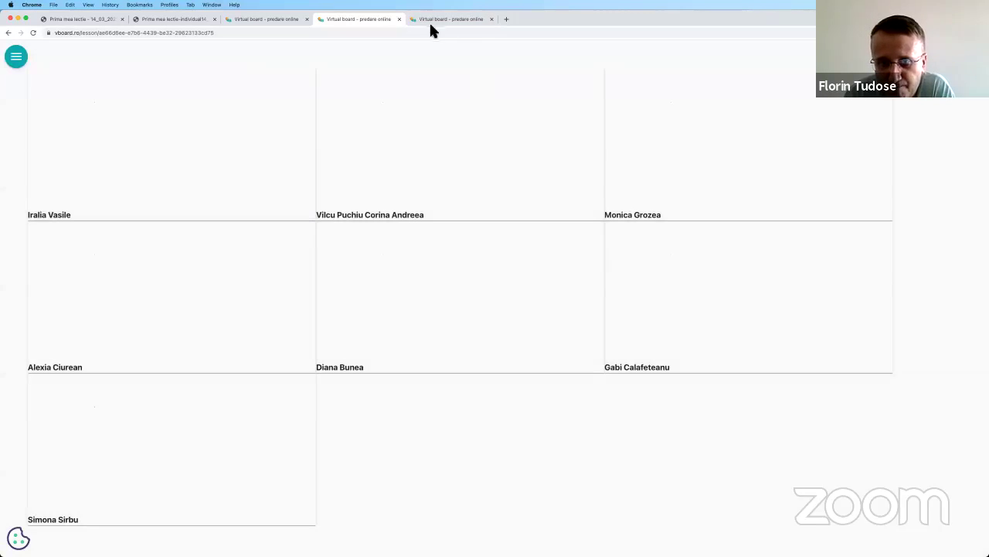
Step: Close the side menu in "Grup individual 2", and accept the new join request in "Grup individual 1"
{"action": "left_click", "coordinate": [430, 22]}
{"action": "left_click", "coordinate": [467, 258]}
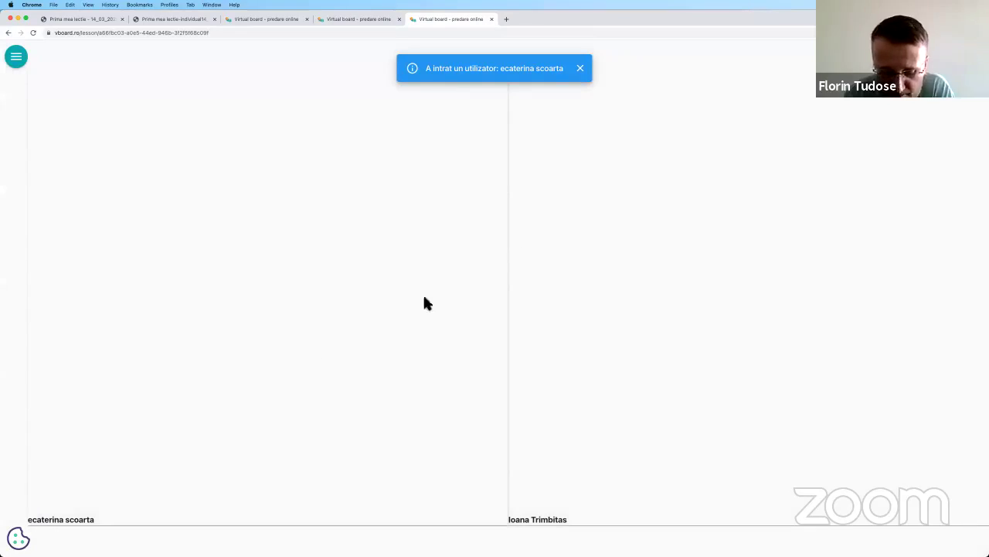
{"action": "left_click", "coordinate": [346, 20]}
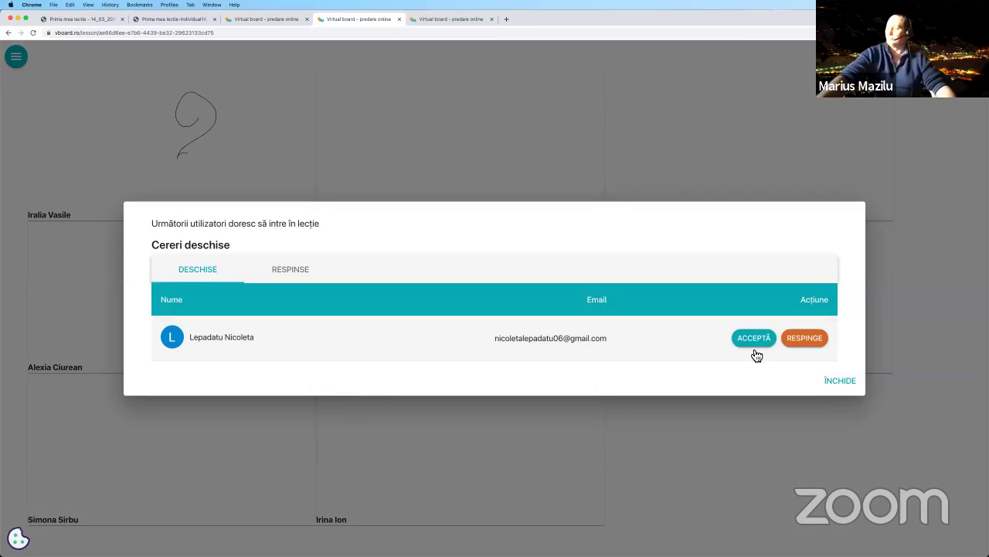
{"action": "left_click", "coordinate": [755, 350]}
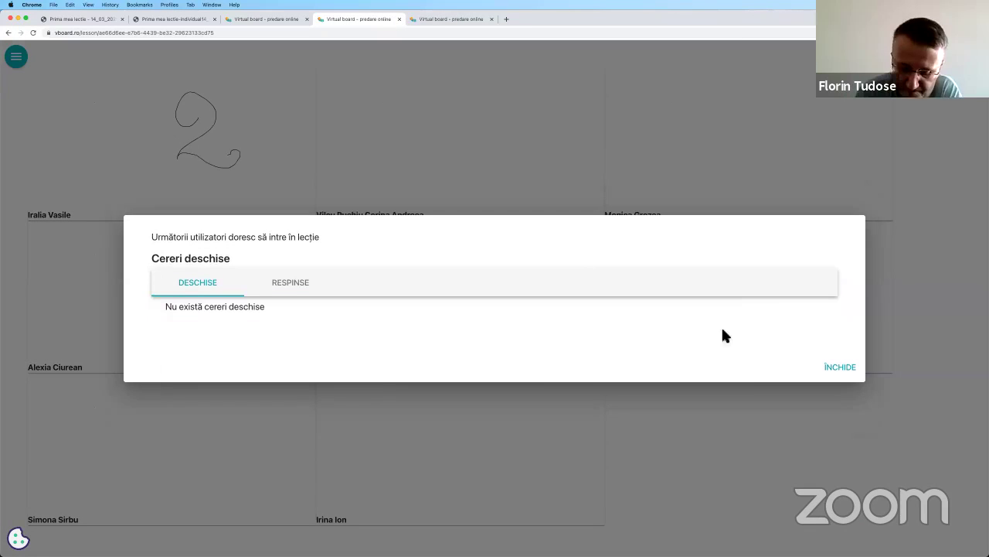
{"action": "left_click", "coordinate": [842, 380]}
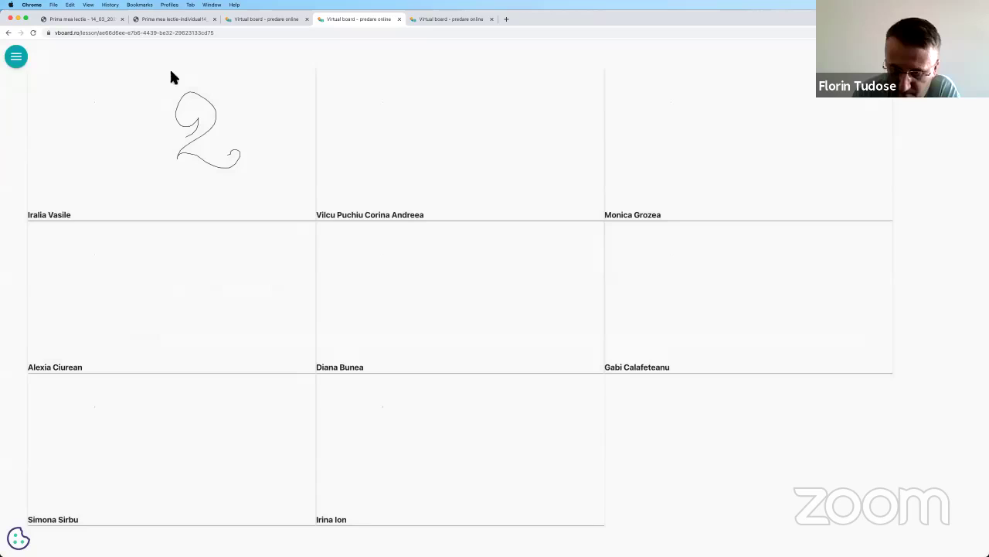
Step: Look at the boards in "Grup individual 2", accept the two requests waiting in "Grup individual 1" and close the dialog
{"action": "left_click", "coordinate": [15, 55]}
{"action": "left_click", "coordinate": [433, 49]}
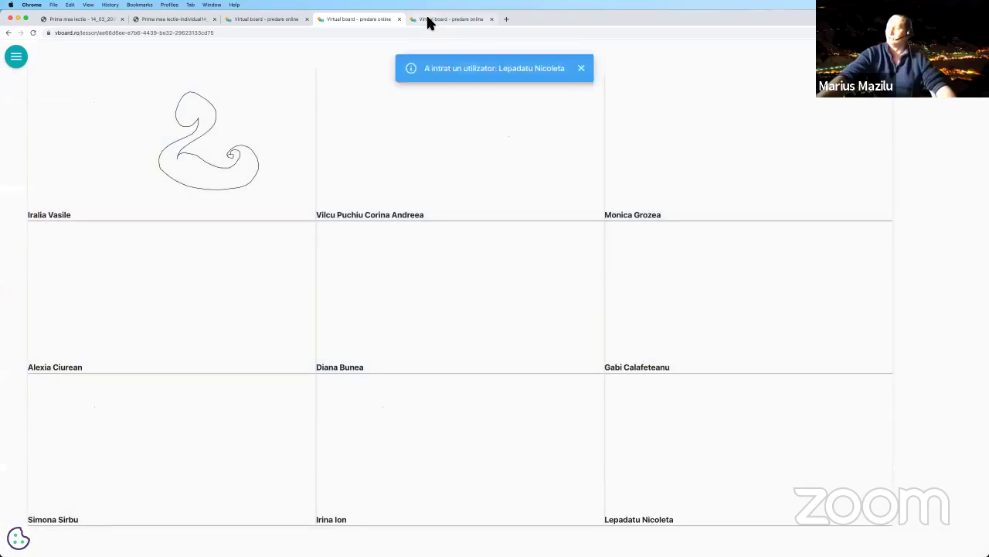
{"action": "left_click", "coordinate": [427, 20]}
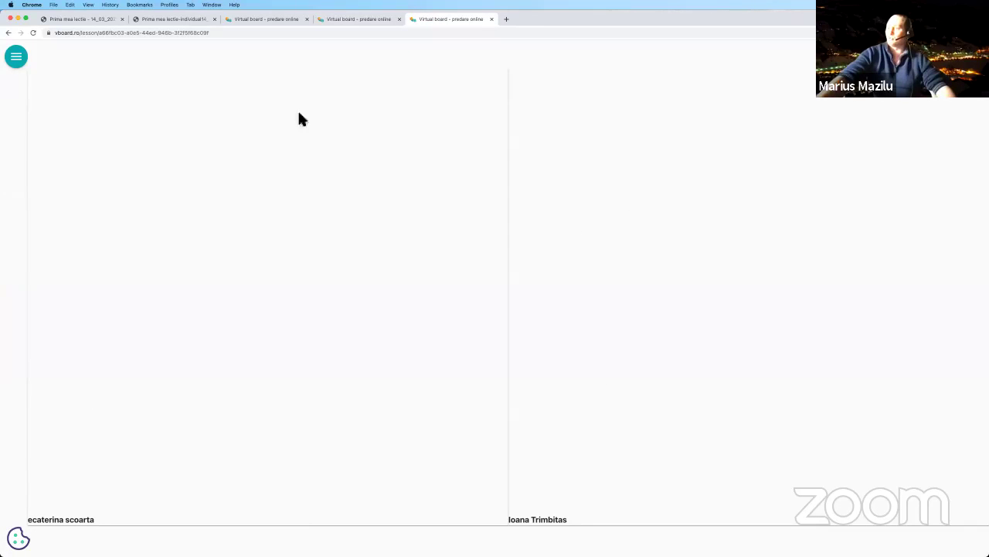
{"action": "left_click", "coordinate": [362, 20]}
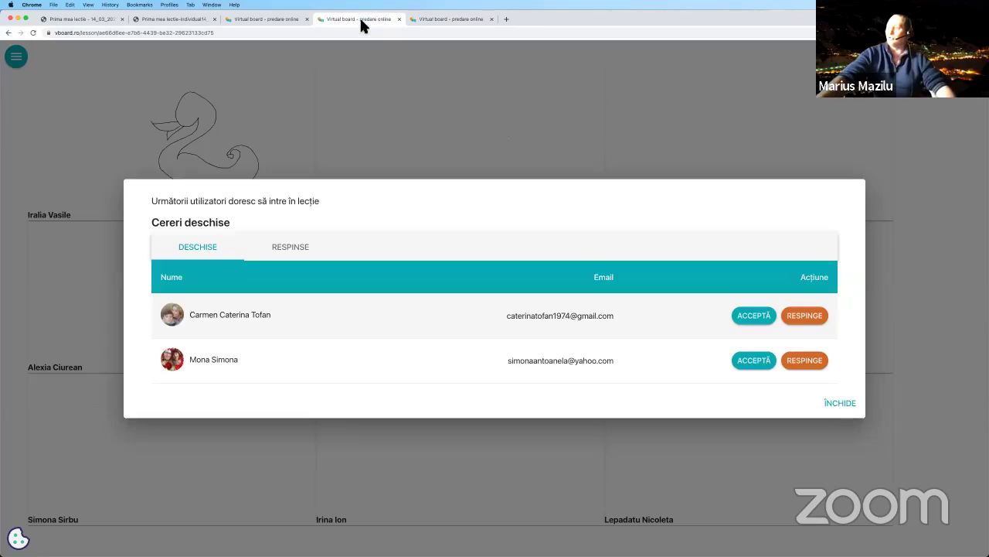
{"action": "left_click", "coordinate": [762, 323]}
{"action": "left_click", "coordinate": [762, 341]}
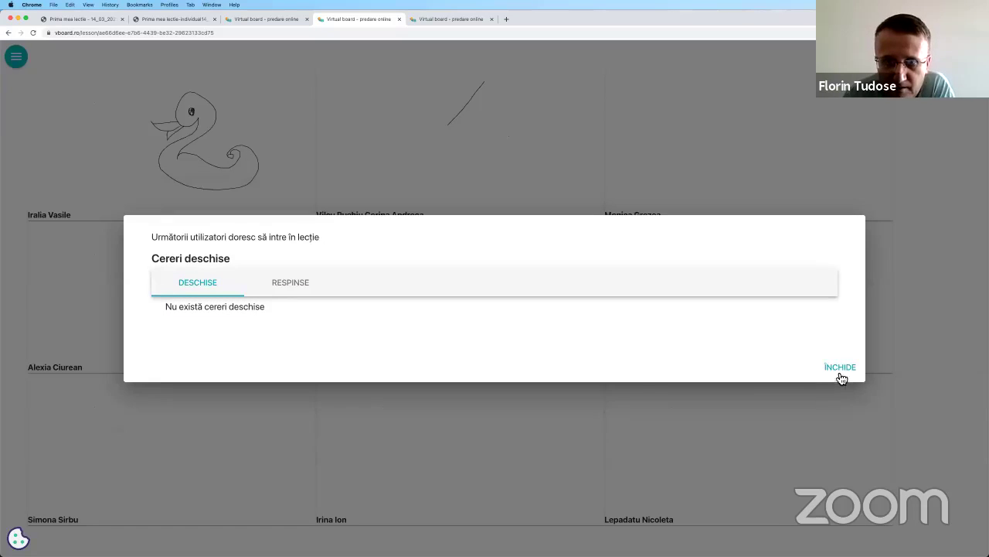
{"action": "left_click", "coordinate": [840, 369]}
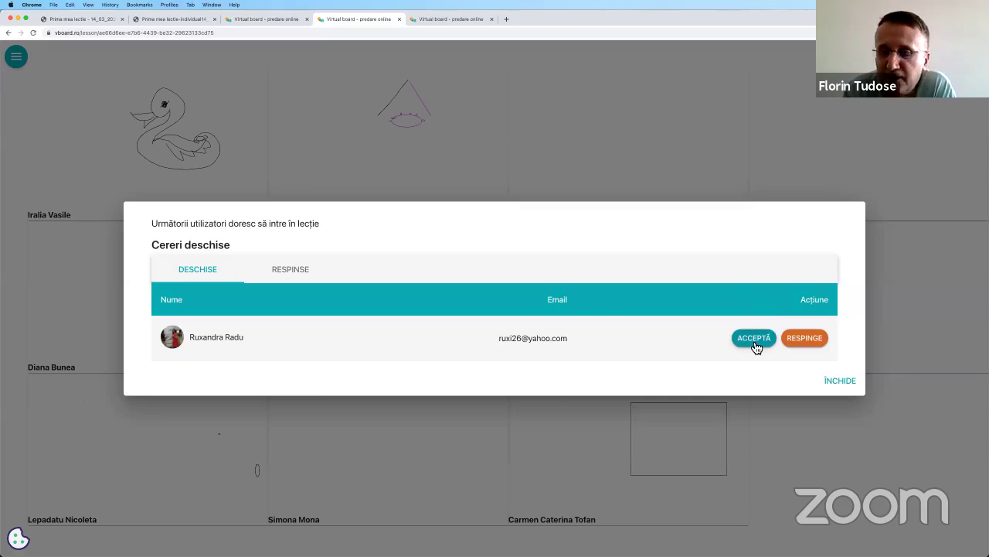
Step: Accept another participant into "Grup individual 1", check "Grup individual 2" and dismiss the empty requests dialog
{"action": "left_click", "coordinate": [754, 338]}
{"action": "left_click", "coordinate": [418, 19]}
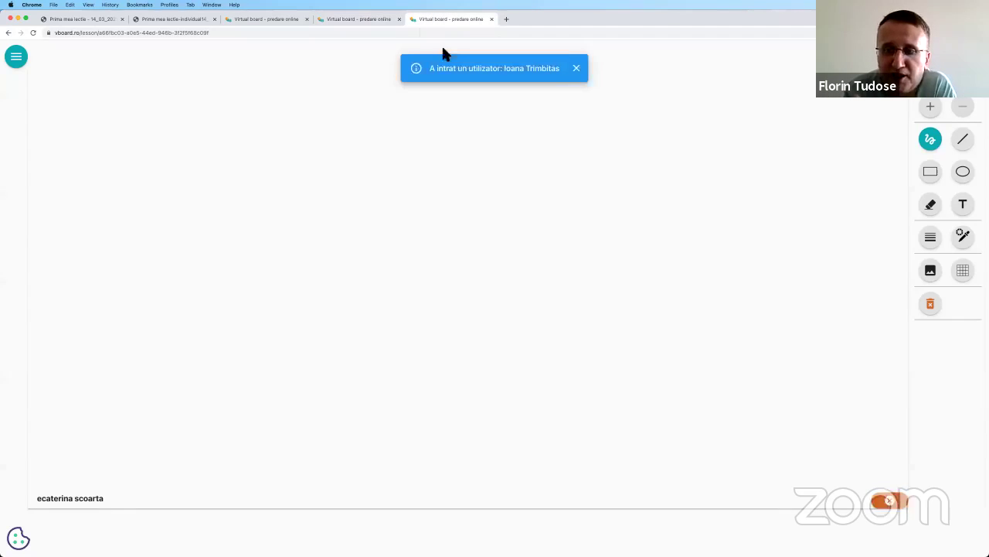
{"action": "left_click", "coordinate": [369, 24]}
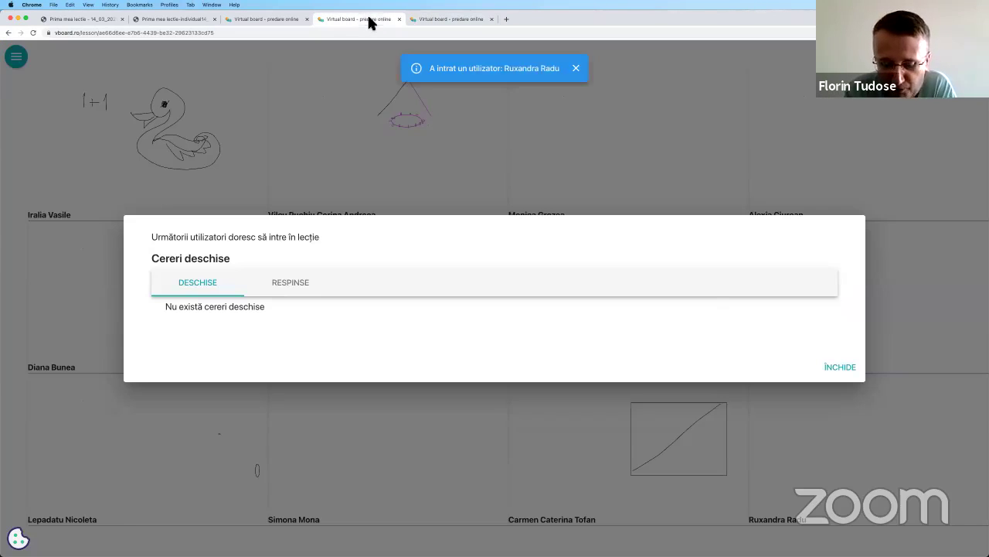
{"action": "left_click", "coordinate": [843, 369]}
Step: View the member's board open in "Grup individual 2" and accept the latest join request in "Grup individual 1"
{"action": "left_click", "coordinate": [418, 22]}
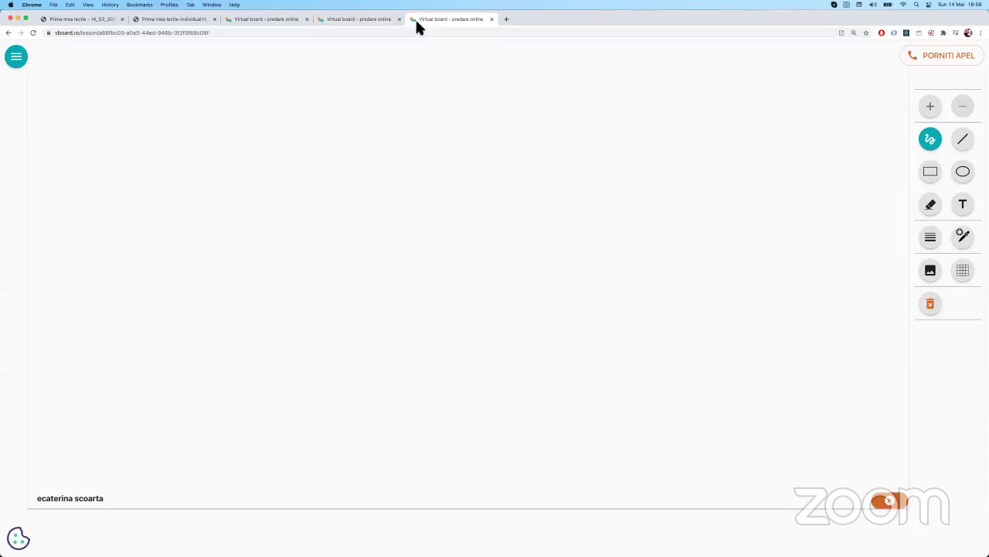
{"action": "left_click", "coordinate": [356, 19]}
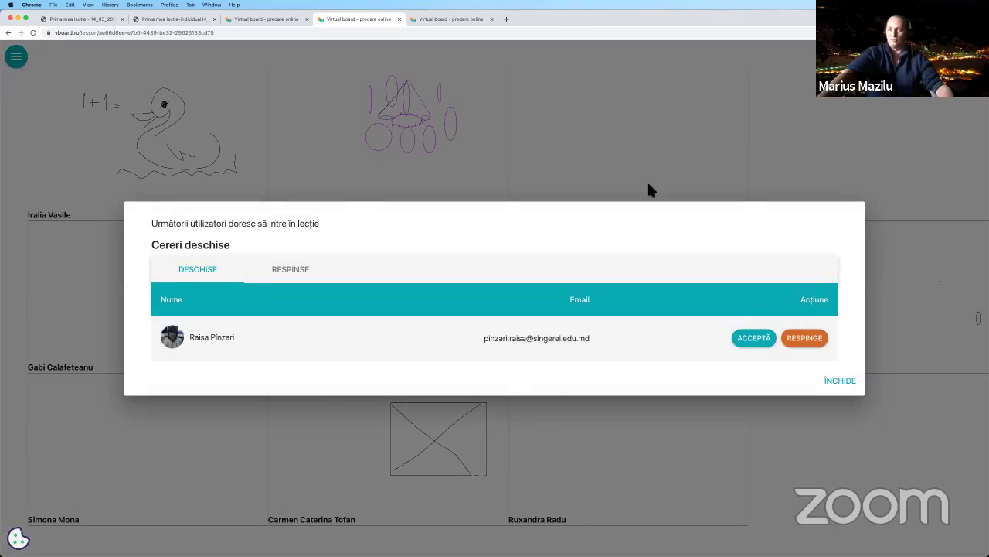
{"action": "left_click", "coordinate": [752, 340]}
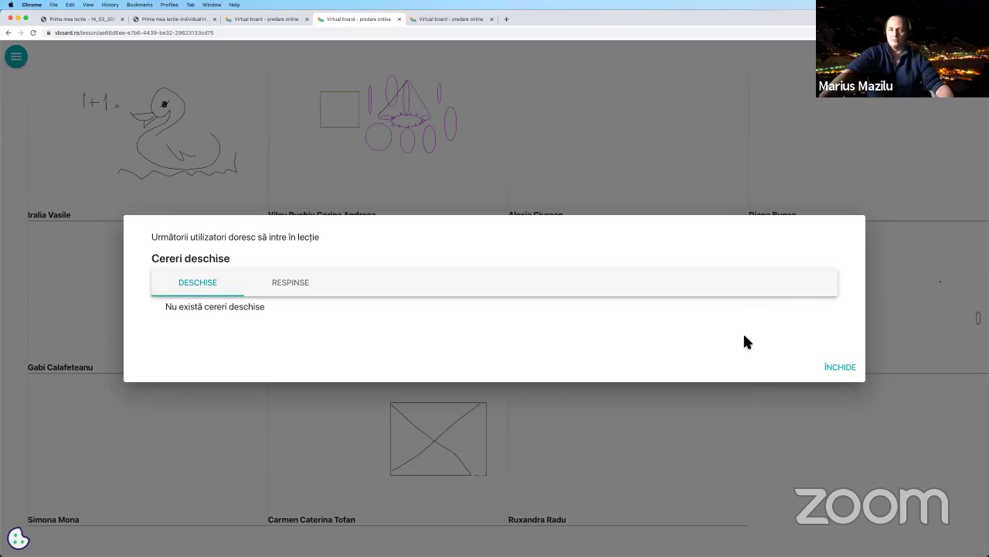
Step: Close the empty join requests dialog in "Grup individual 1" and check the boards in "Grup individual 2"
{"action": "left_click", "coordinate": [843, 369]}
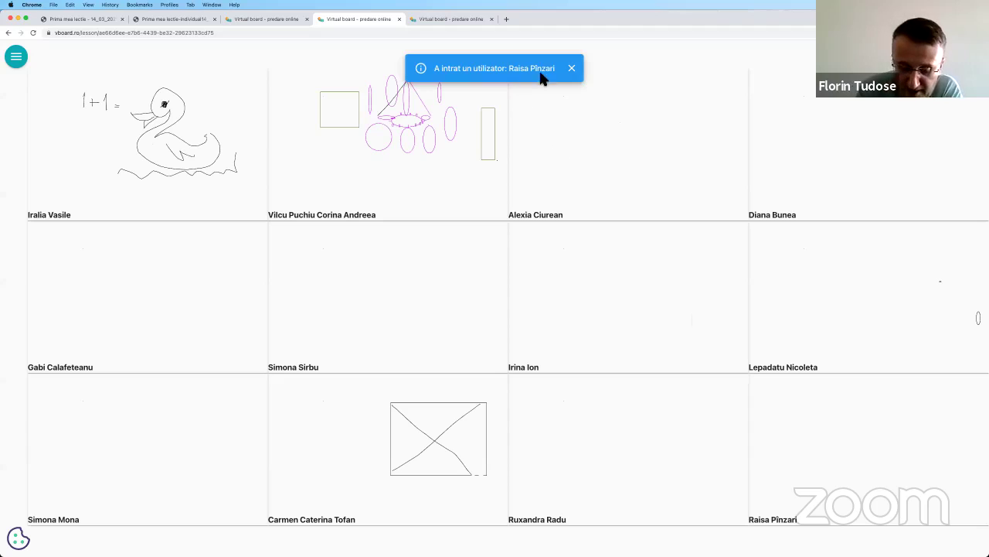
{"action": "left_click", "coordinate": [433, 20]}
{"action": "left_click", "coordinate": [359, 20]}
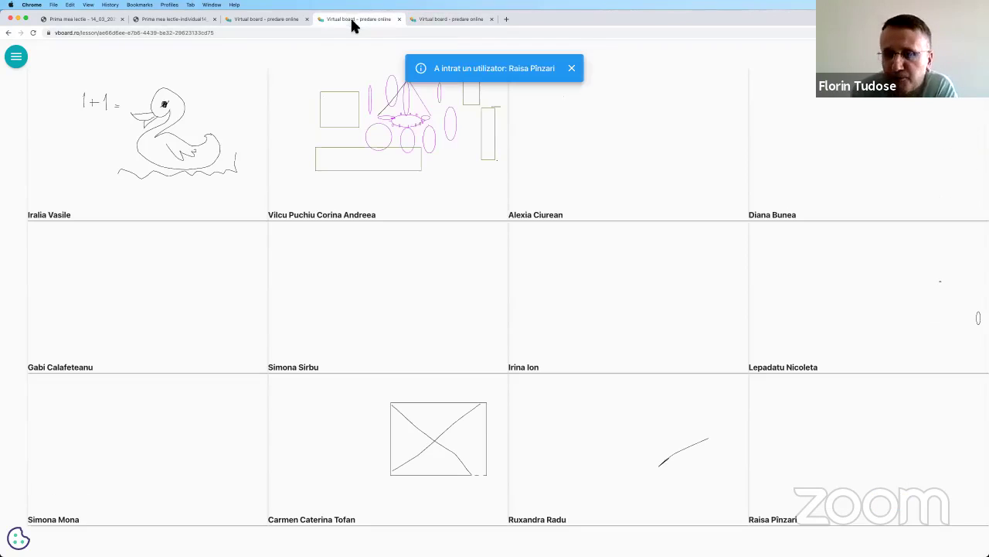
Step: In the main lesson, draw a green smiley face beside the duck on the first member's board and return to the board overview
{"action": "left_click", "coordinate": [253, 23]}
{"action": "scroll", "coordinate": [544, 286], "scroll_direction": "down", "scroll_amount": 5}
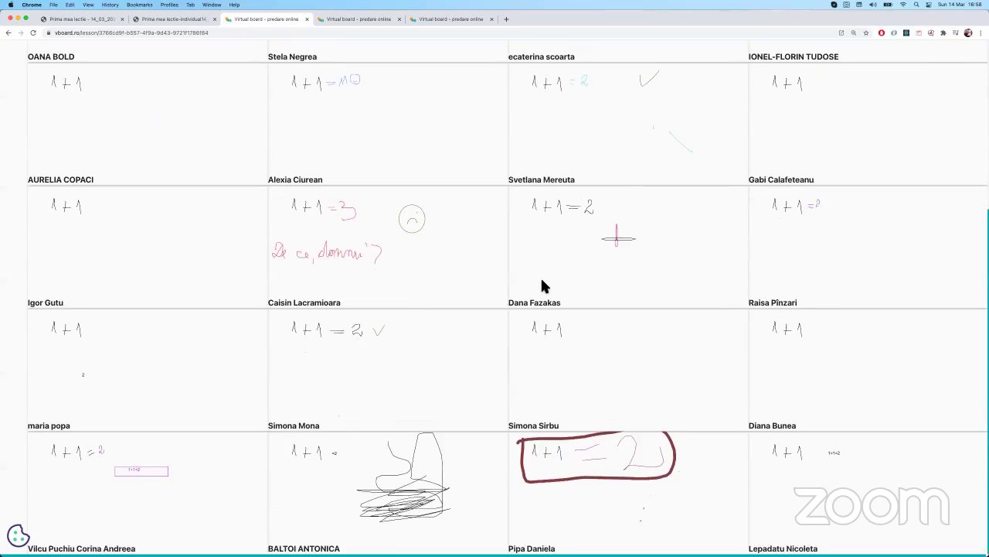
{"action": "scroll", "coordinate": [544, 285], "scroll_direction": "up", "scroll_amount": 5}
{"action": "left_click", "coordinate": [207, 107]}
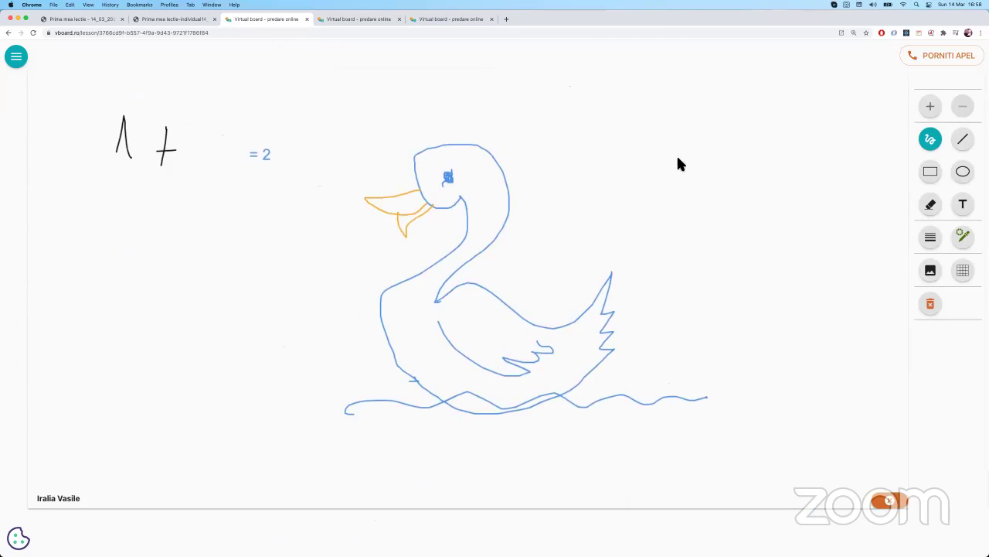
{"action": "left_click", "coordinate": [963, 171]}
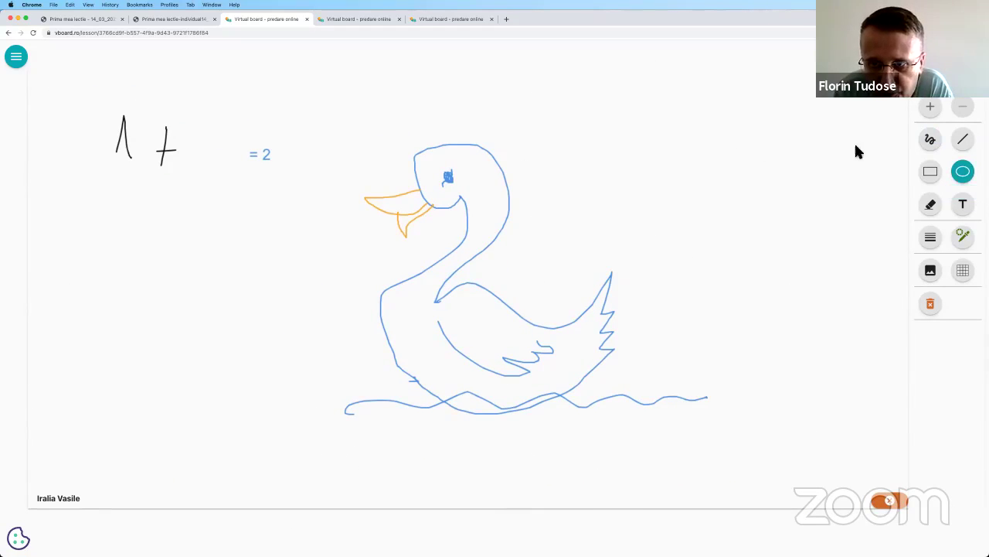
{"action": "left_click", "coordinate": [926, 144]}
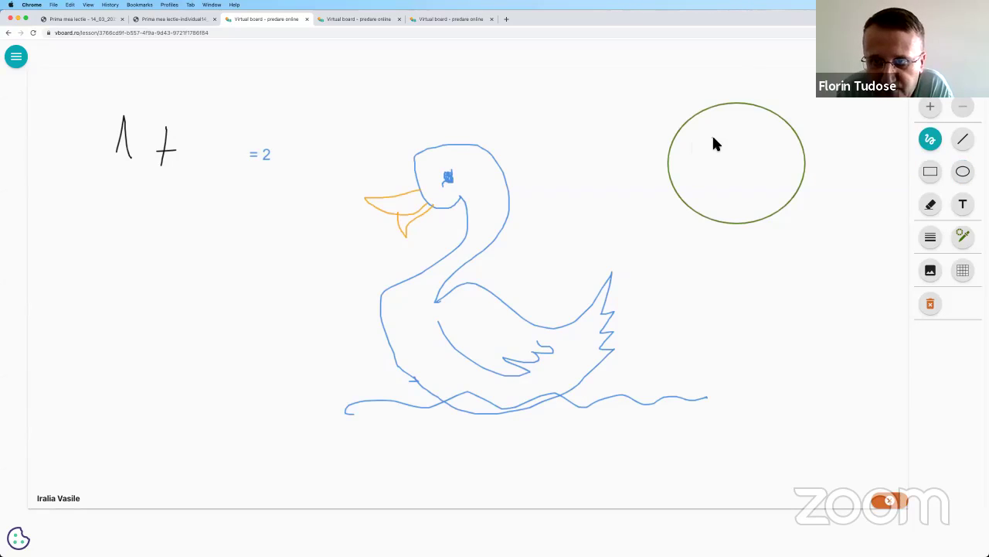
{"action": "left_click", "coordinate": [713, 140]}
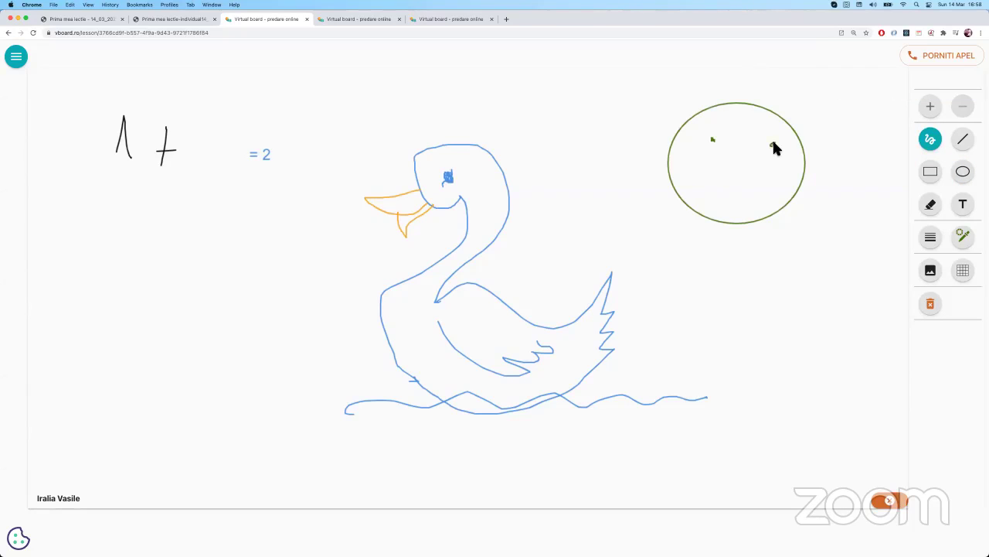
{"action": "left_click", "coordinate": [888, 501]}
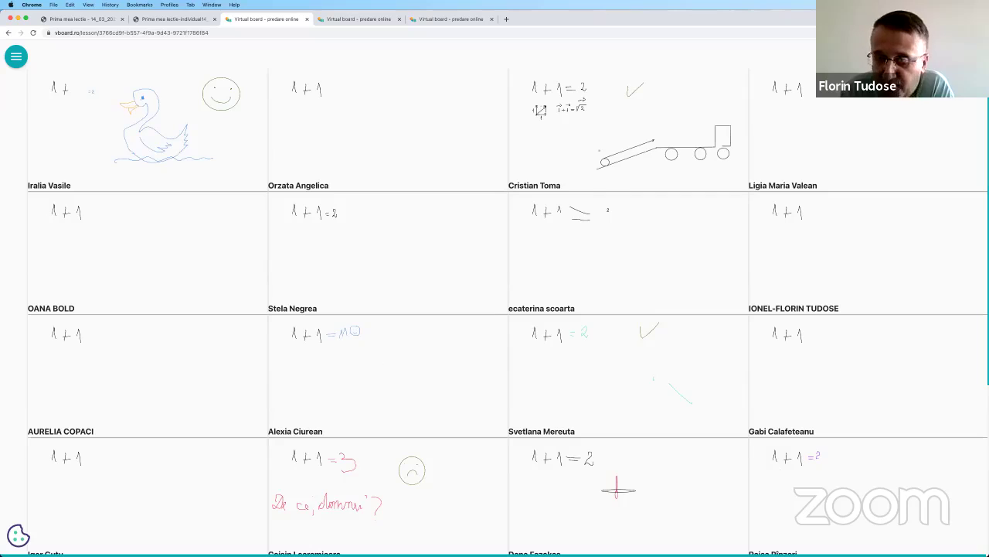
Step: Accept the three waiting join requests in "Grup individual 1" and close the requests dialog
{"action": "left_click", "coordinate": [324, 20]}
{"action": "left_click", "coordinate": [754, 294]}
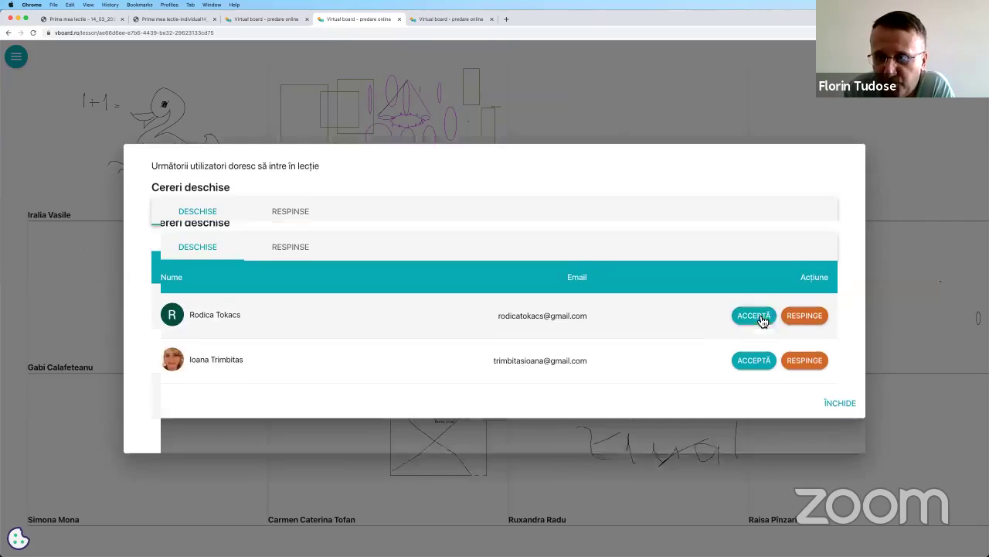
{"action": "left_click", "coordinate": [754, 316]}
{"action": "left_click", "coordinate": [757, 340]}
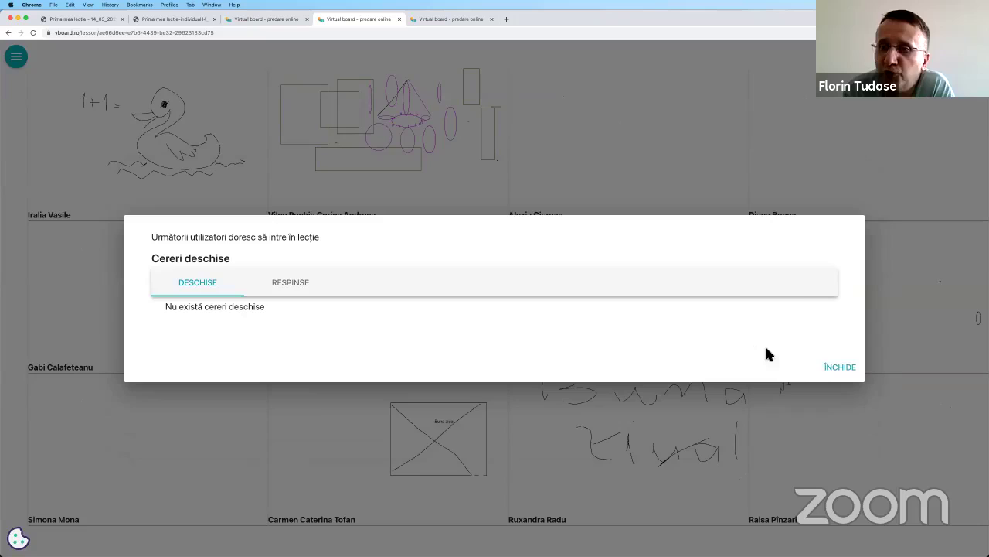
{"action": "left_click", "coordinate": [839, 366]}
Step: Accept the join request waiting in "Grup individual 2" and close the requests dialog
{"action": "left_click", "coordinate": [455, 20]}
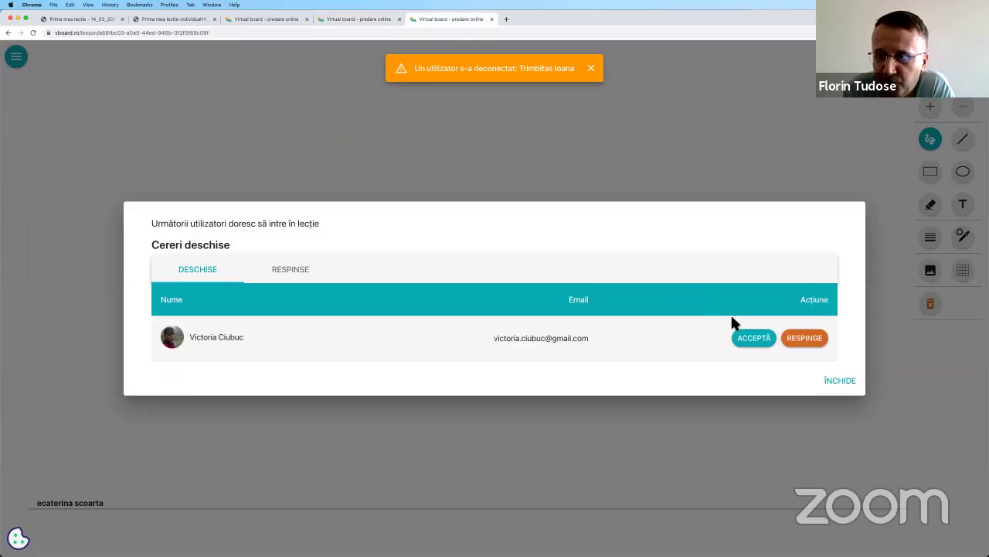
{"action": "left_click", "coordinate": [754, 340]}
{"action": "left_click", "coordinate": [841, 369]}
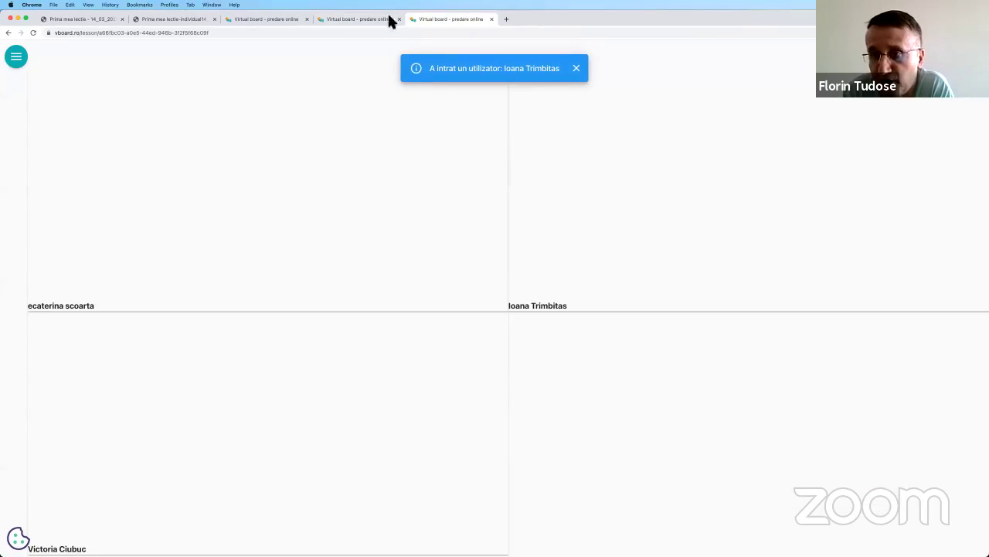
Step: Examine the boards of both groups and the main lesson, including the first member's enlarged board in "Grup individual 2"
{"action": "left_click", "coordinate": [347, 18]}
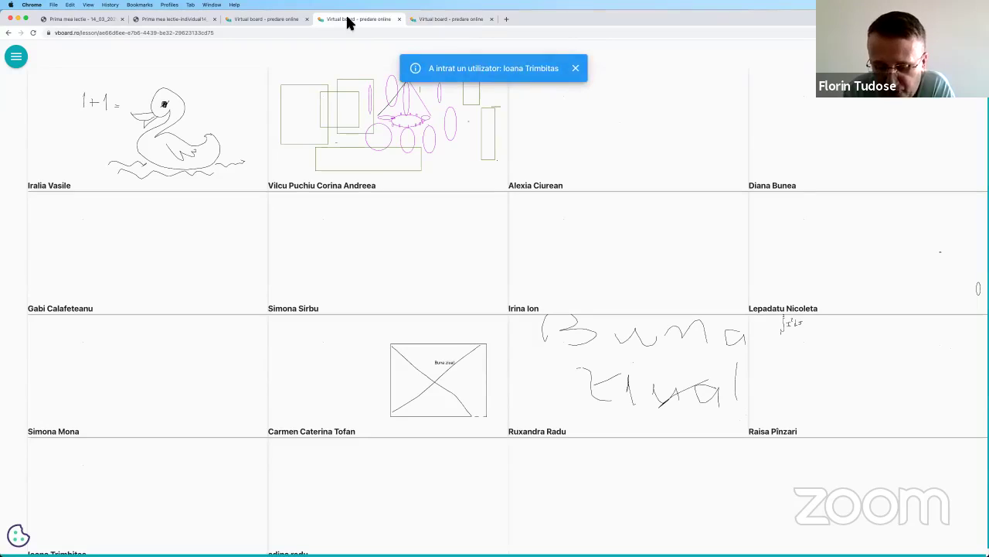
{"action": "left_click", "coordinate": [422, 21]}
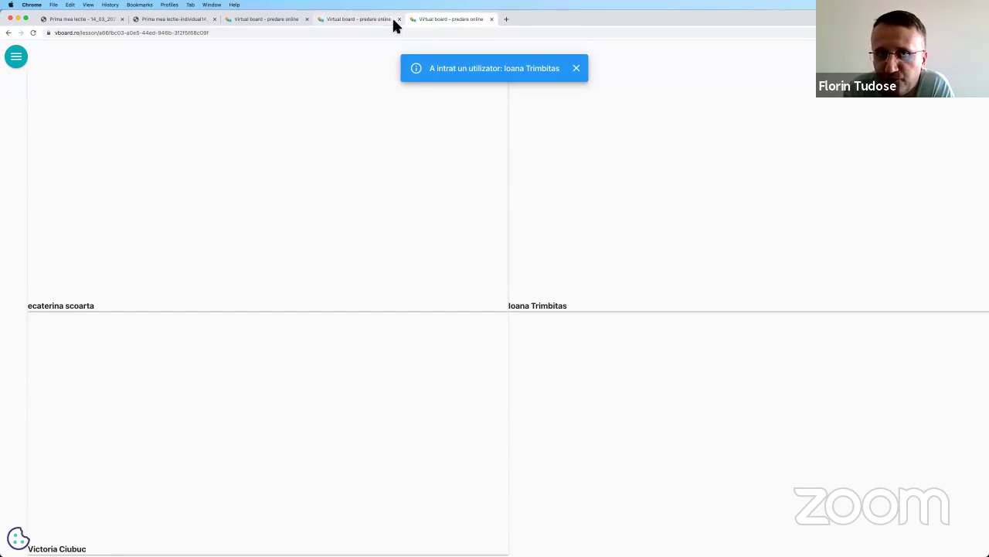
{"action": "left_click", "coordinate": [352, 21]}
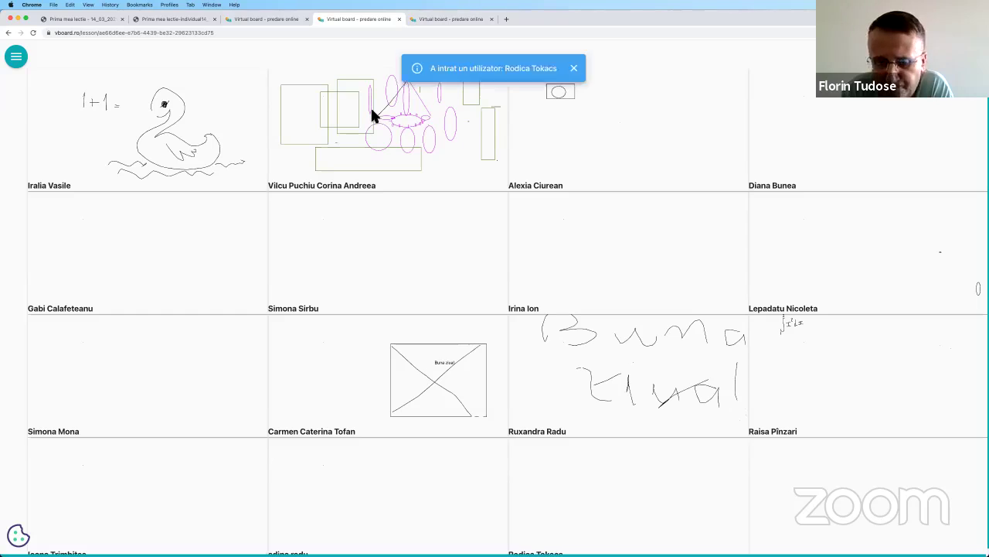
{"action": "left_click", "coordinate": [569, 69]}
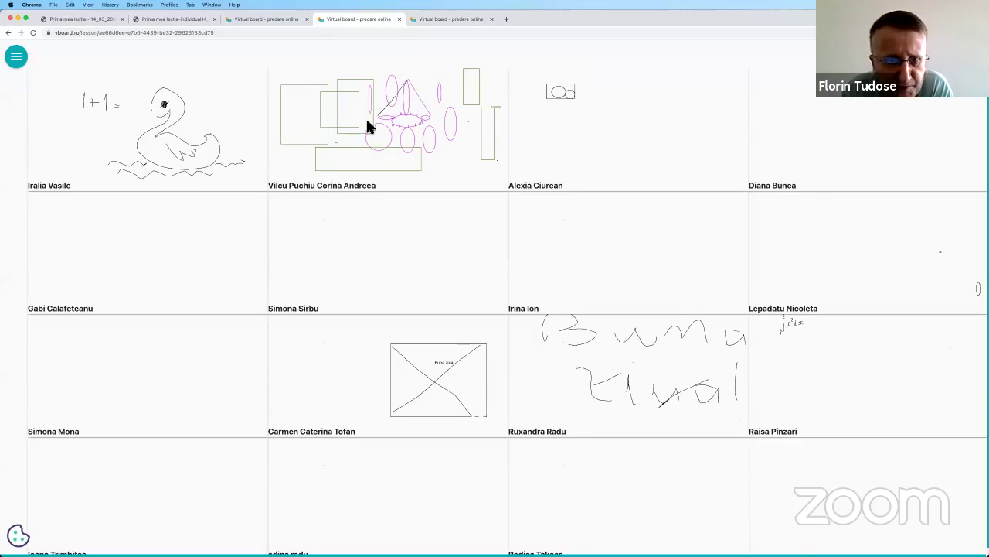
{"action": "left_click", "coordinate": [246, 21]}
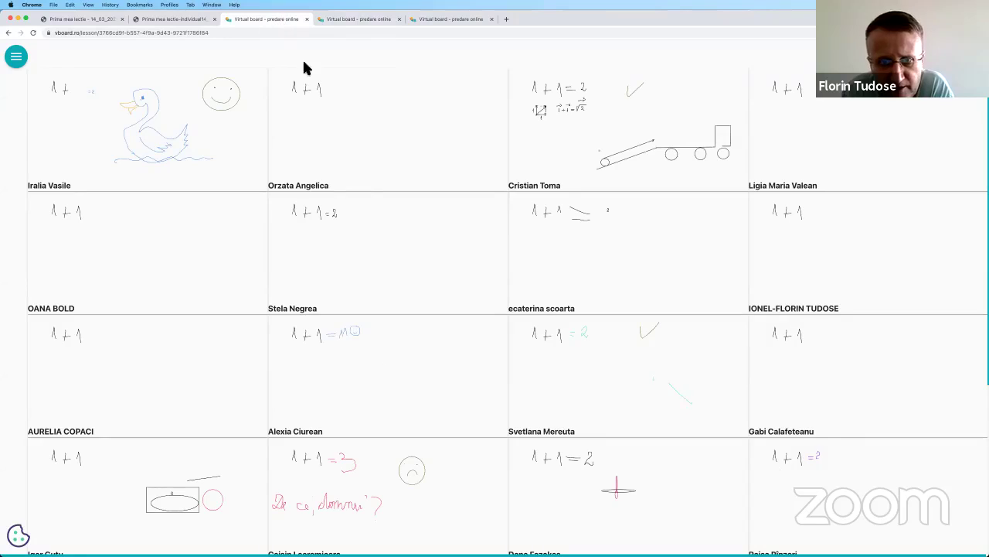
{"action": "left_click", "coordinate": [325, 22]}
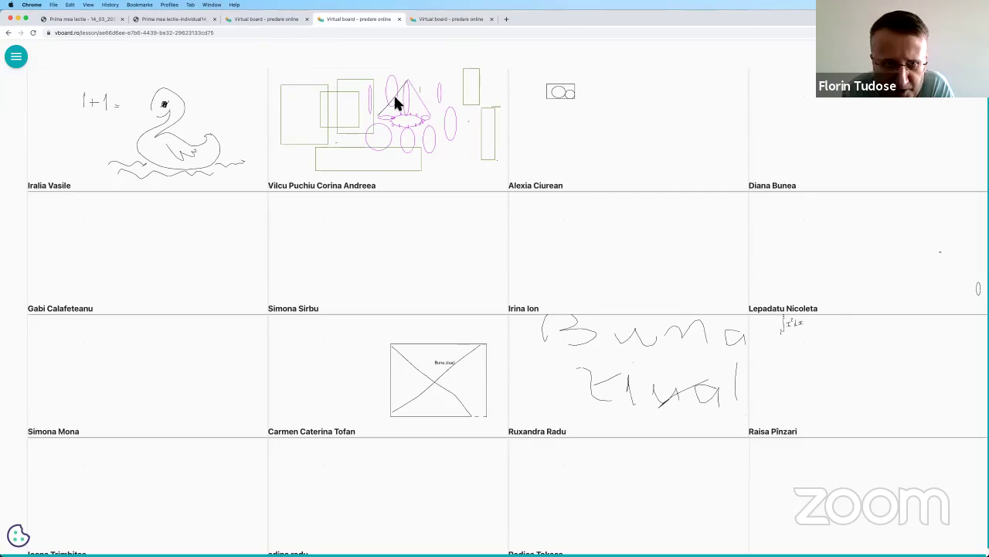
{"action": "left_click", "coordinate": [424, 20]}
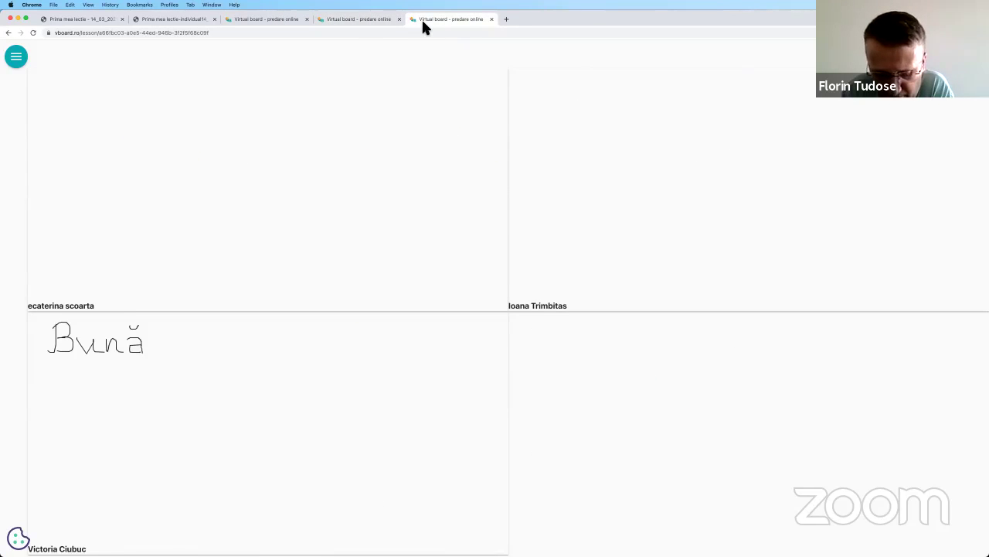
{"action": "left_click", "coordinate": [364, 22]}
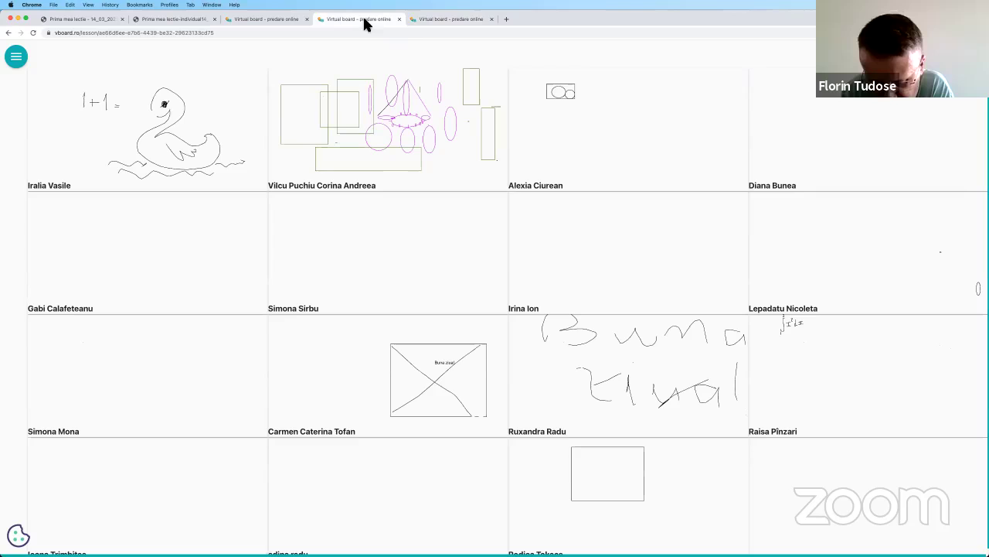
{"action": "left_click", "coordinate": [414, 23]}
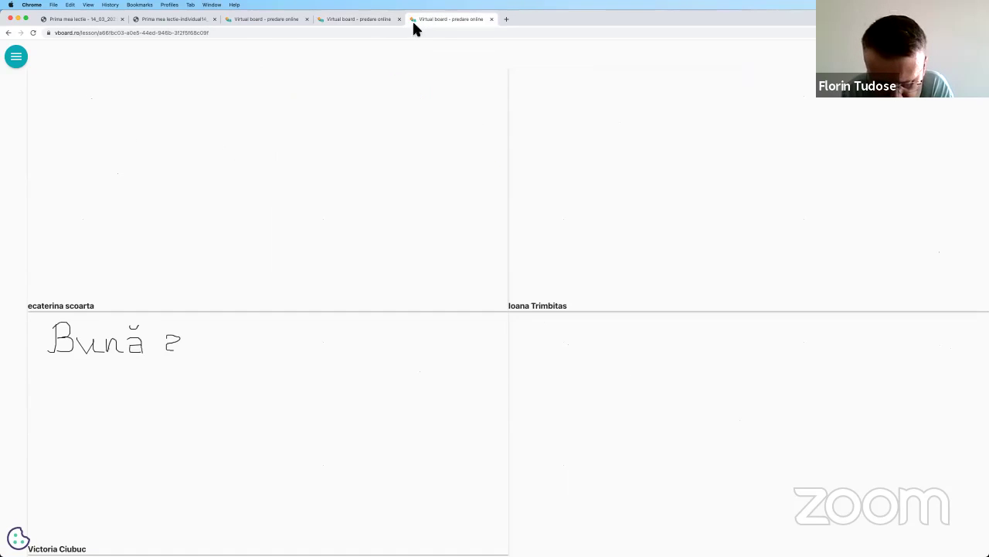
{"action": "left_click", "coordinate": [284, 163]}
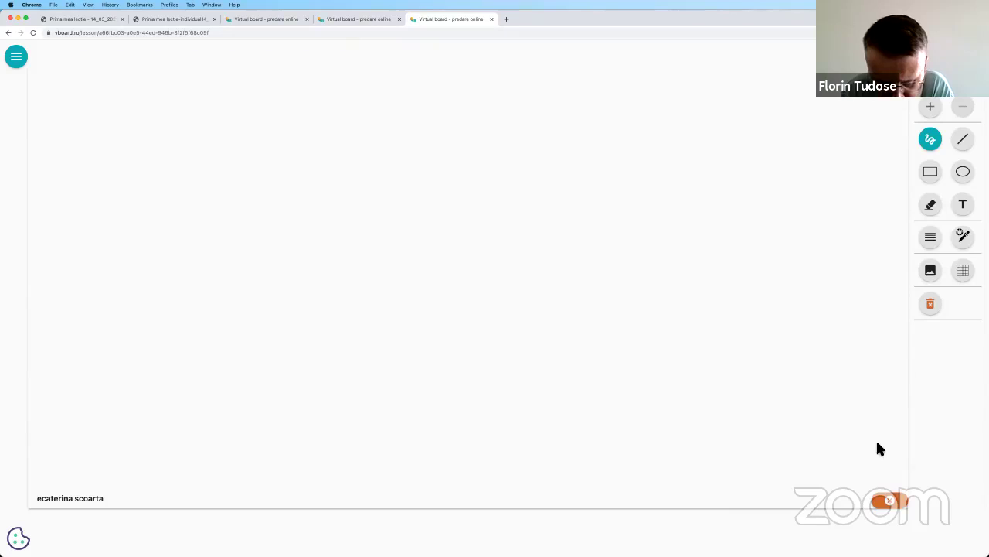
{"action": "left_click", "coordinate": [889, 500]}
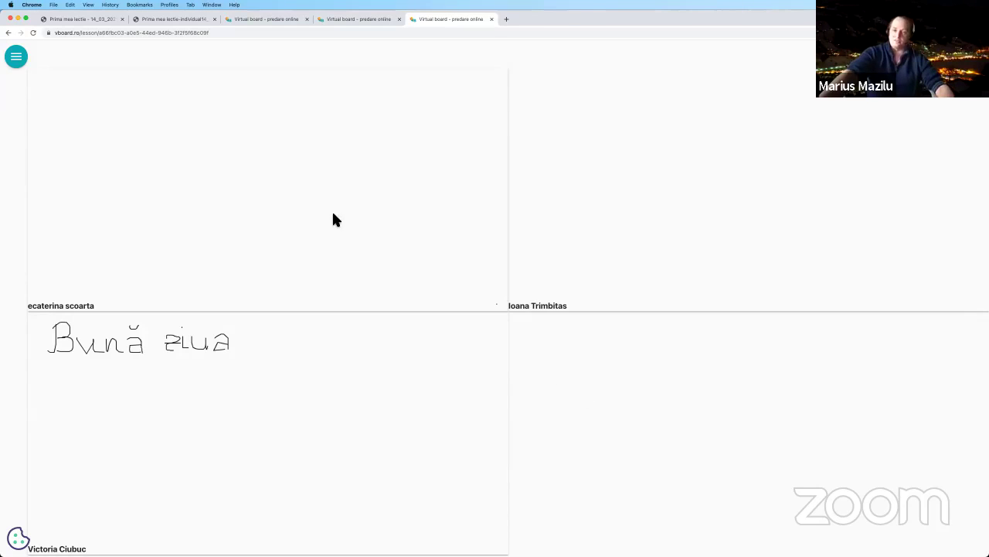
Step: Open the first member's board in "Grup individual 2" and load the image "Screenshot 2021-02-22 at 14.52.02" from the Matematica folder
{"action": "left_click", "coordinate": [257, 181]}
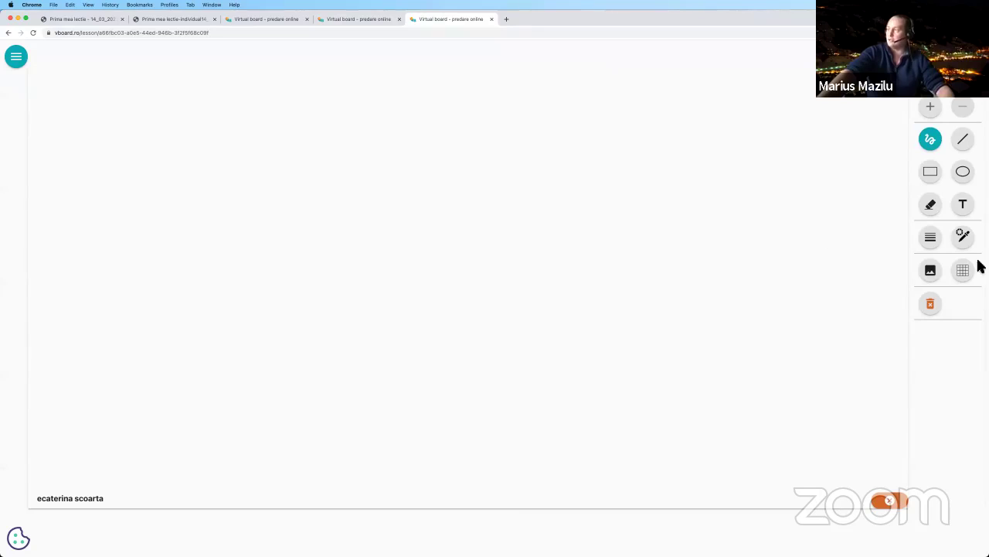
{"action": "left_click", "coordinate": [933, 272]}
{"action": "left_click", "coordinate": [881, 283]}
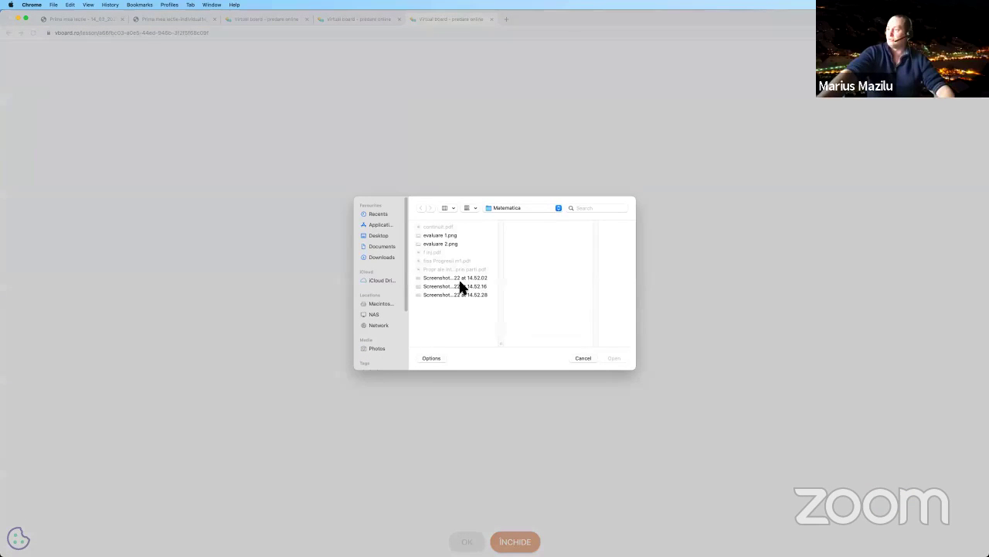
{"action": "left_click", "coordinate": [461, 278]}
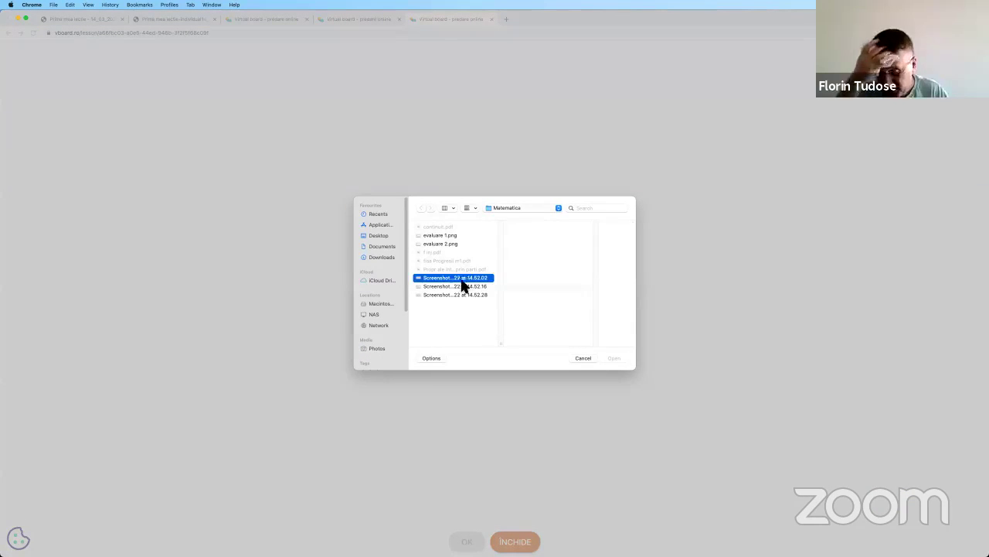
{"action": "left_click", "coordinate": [615, 358]}
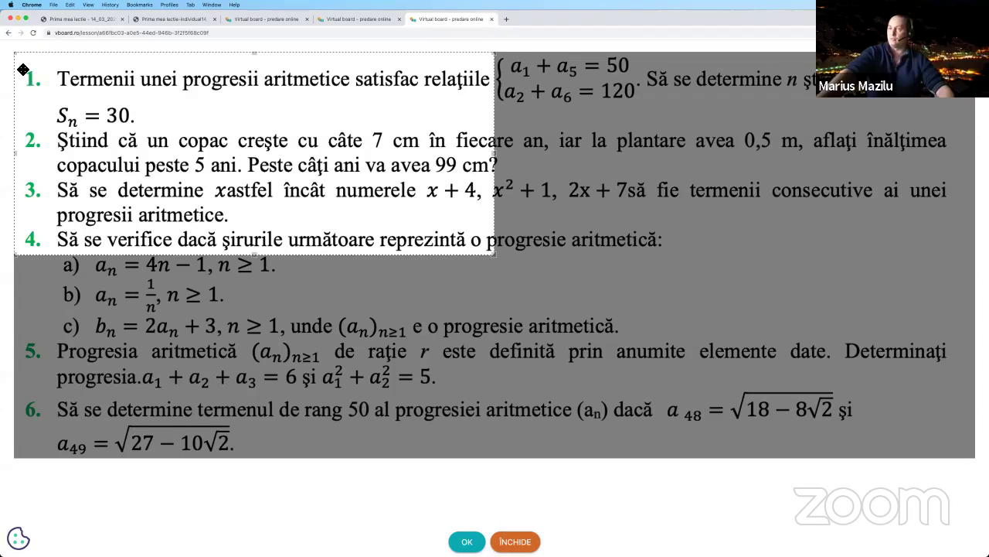
Step: Crop the image to exercise 1, place it along the upper edge of the member's board and return to the board overview
{"action": "left_click", "coordinate": [271, 99]}
{"action": "left_click", "coordinate": [271, 99]}
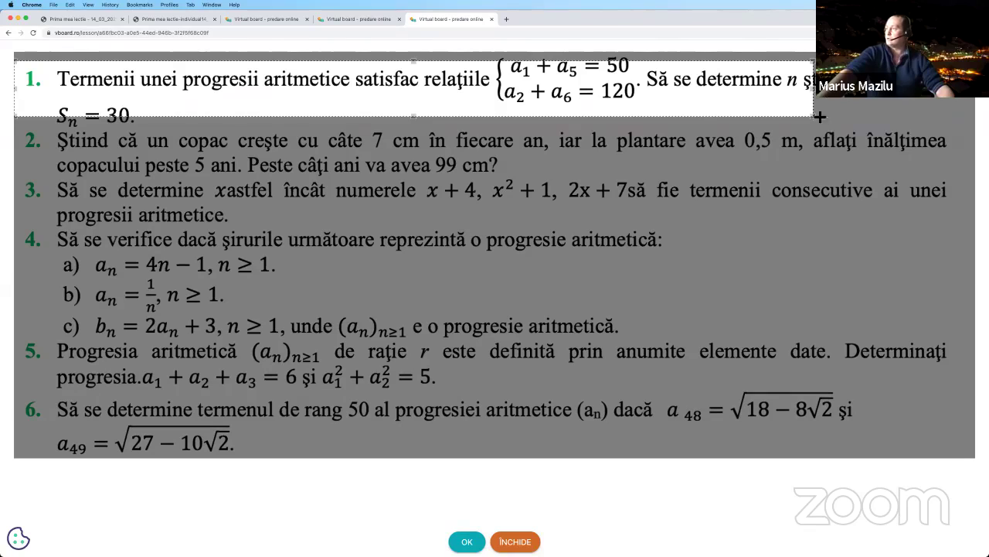
{"action": "left_click_drag", "start_coordinate": [814, 117], "coordinate": [906, 132]}
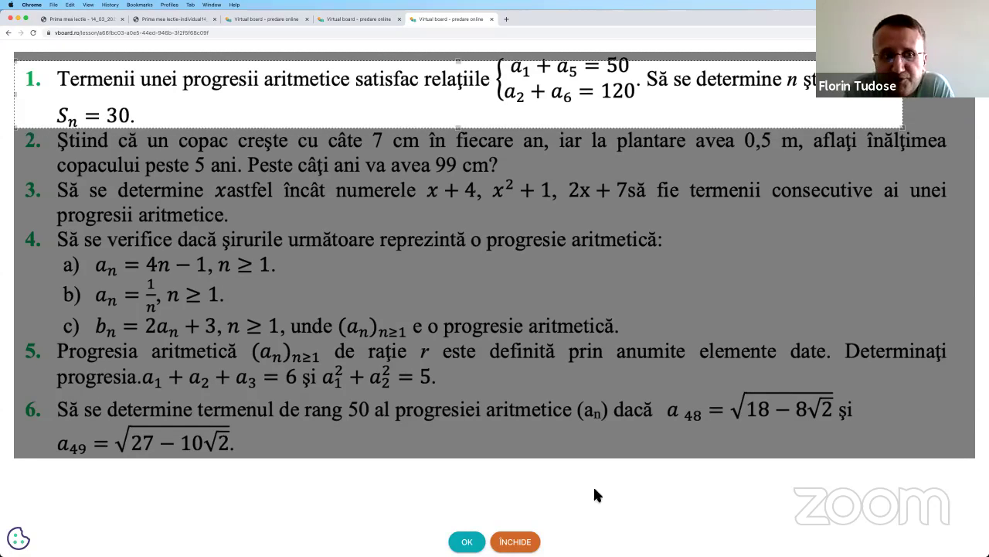
{"action": "left_click", "coordinate": [467, 541]}
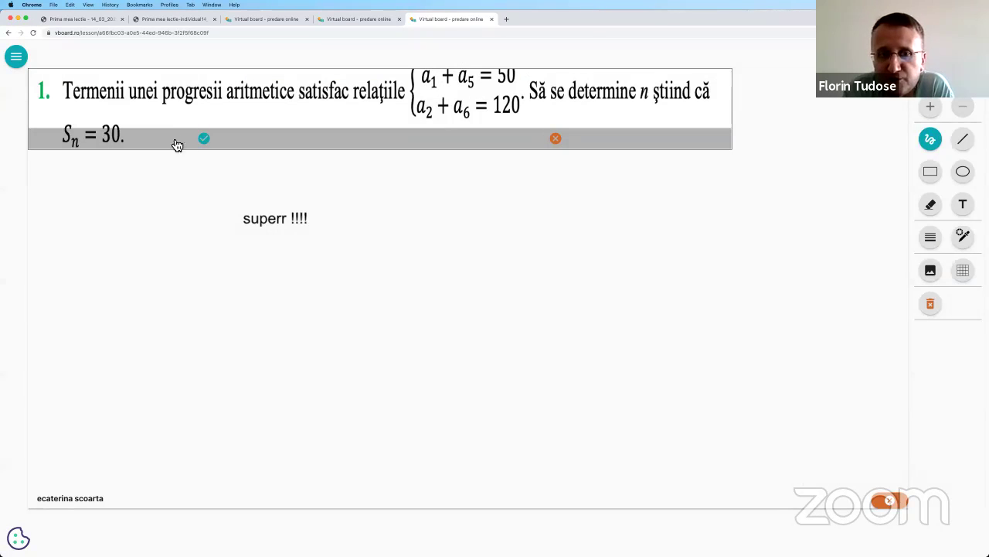
{"action": "left_click", "coordinate": [203, 138]}
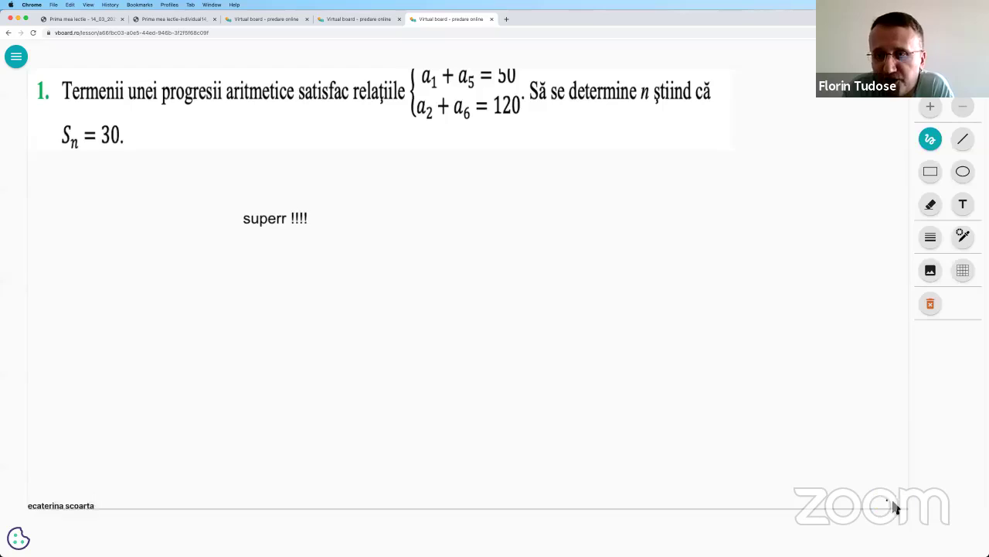
{"action": "key", "text": "Escape"}
Step: Open the second member's board in "Grup individual 2" and load the Matematica screenshot taken at 14.52.16
{"action": "left_click", "coordinate": [670, 178]}
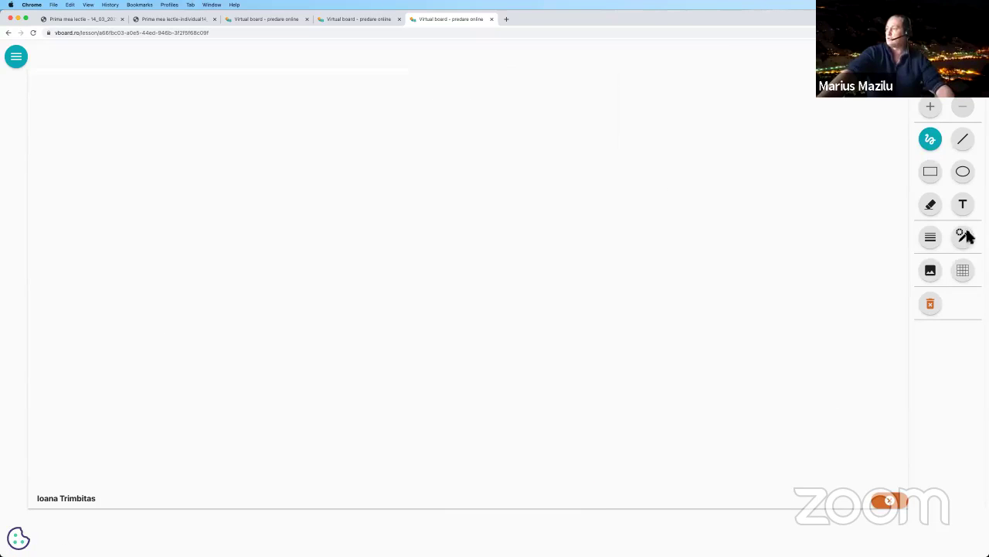
{"action": "left_click", "coordinate": [934, 274]}
{"action": "left_click", "coordinate": [889, 286]}
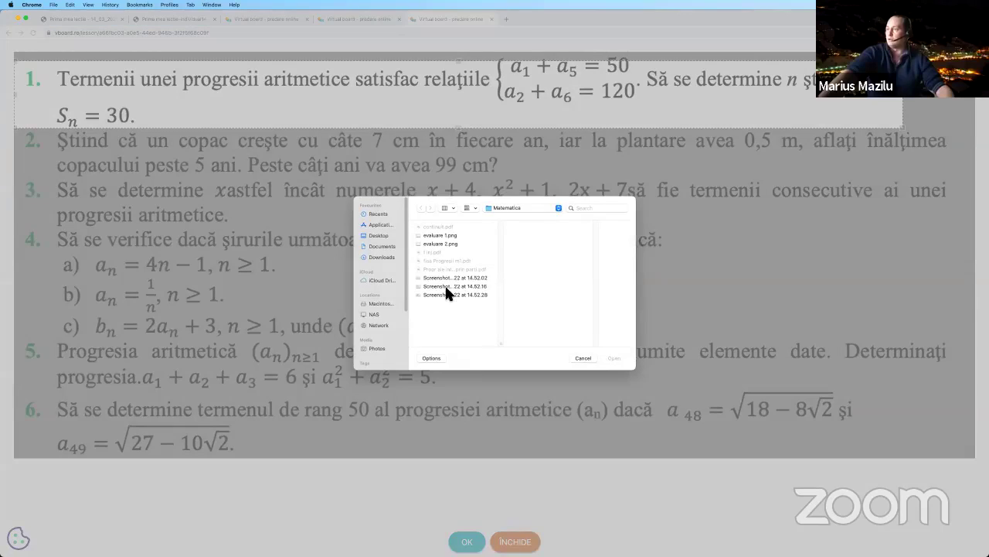
{"action": "left_click", "coordinate": [444, 283]}
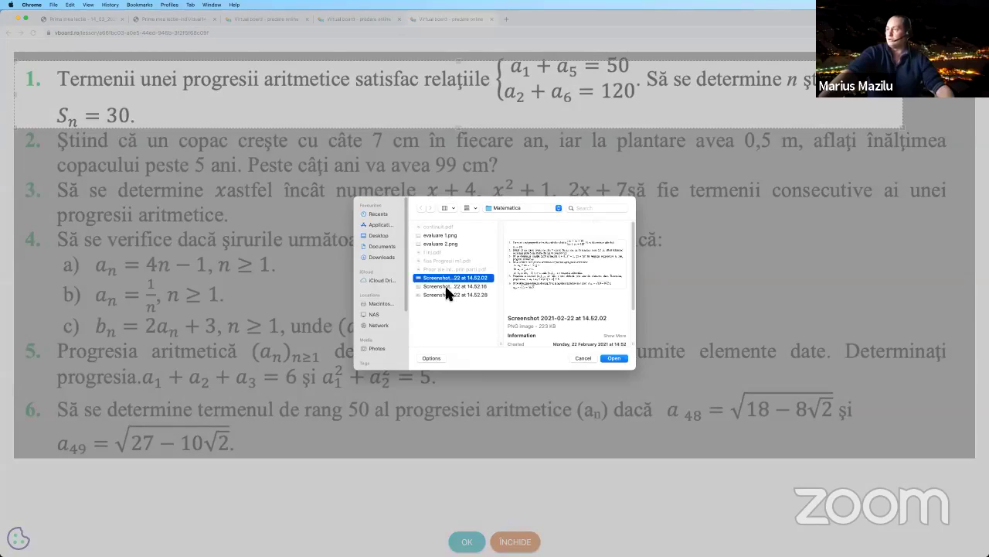
{"action": "left_click", "coordinate": [615, 359]}
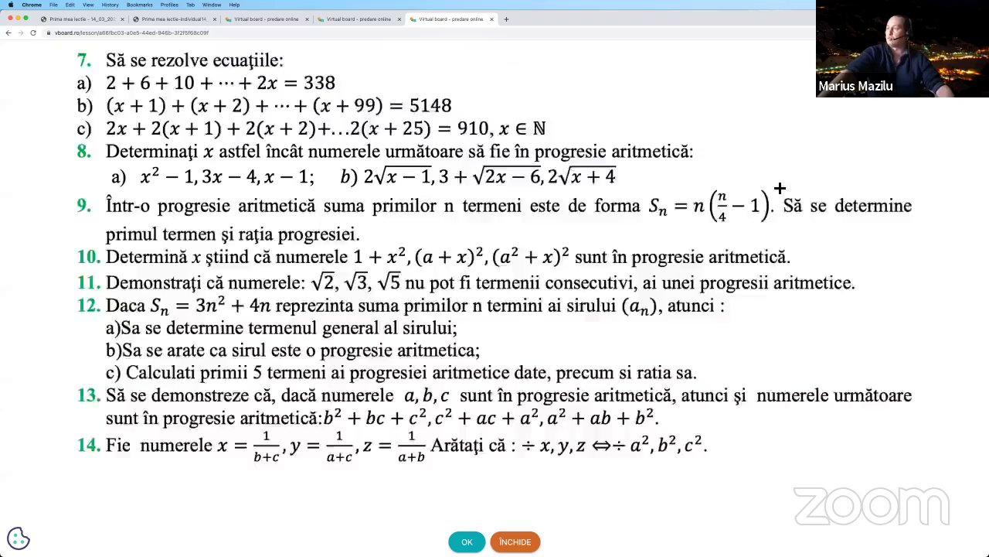
Step: Crop the loaded Matematica image to exercise 8 for the second member's board
{"action": "left_click_drag", "start_coordinate": [780, 188], "coordinate": [715, 190]}
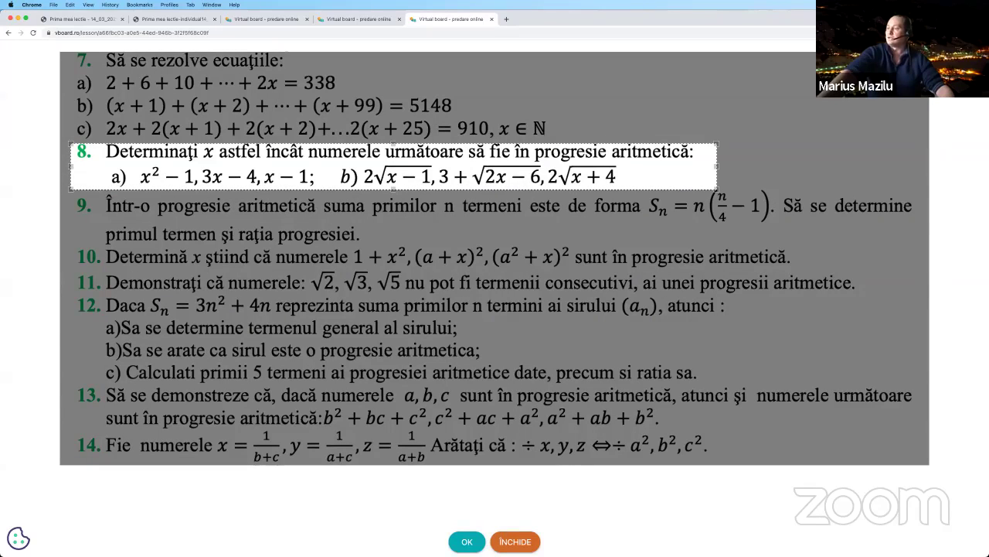
{"action": "left_click", "coordinate": [467, 541]}
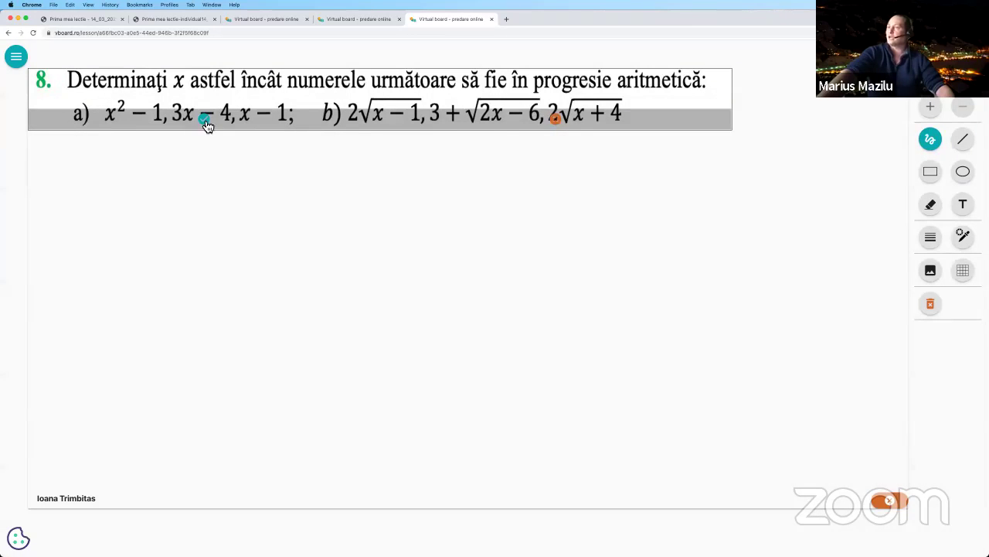
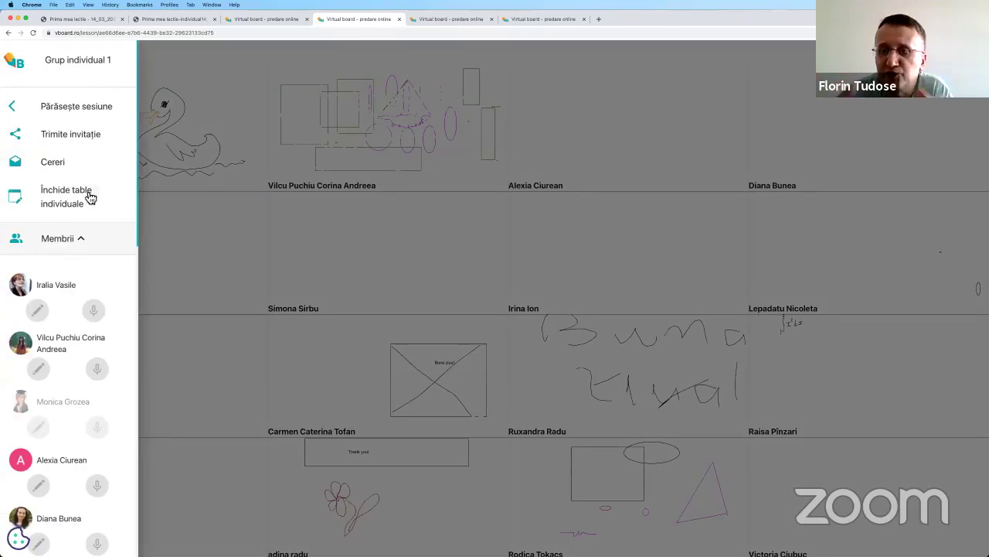
Step: Close the individual boards in "Grup individual 1" and view the first members' boards saved in the 14/03/2021, 16:57:07 session
{"action": "left_click", "coordinate": [88, 210]}
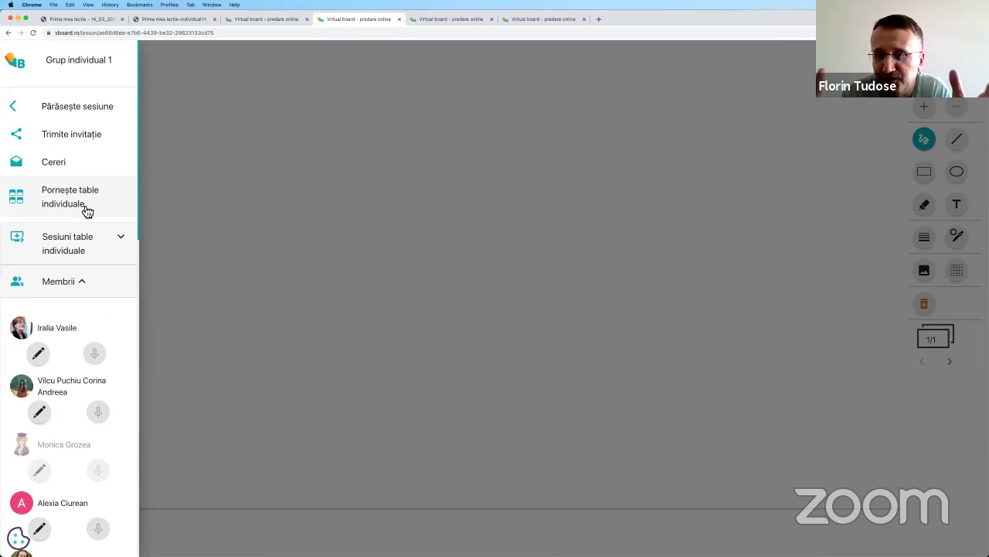
{"action": "left_click", "coordinate": [94, 251]}
{"action": "left_click", "coordinate": [69, 304]}
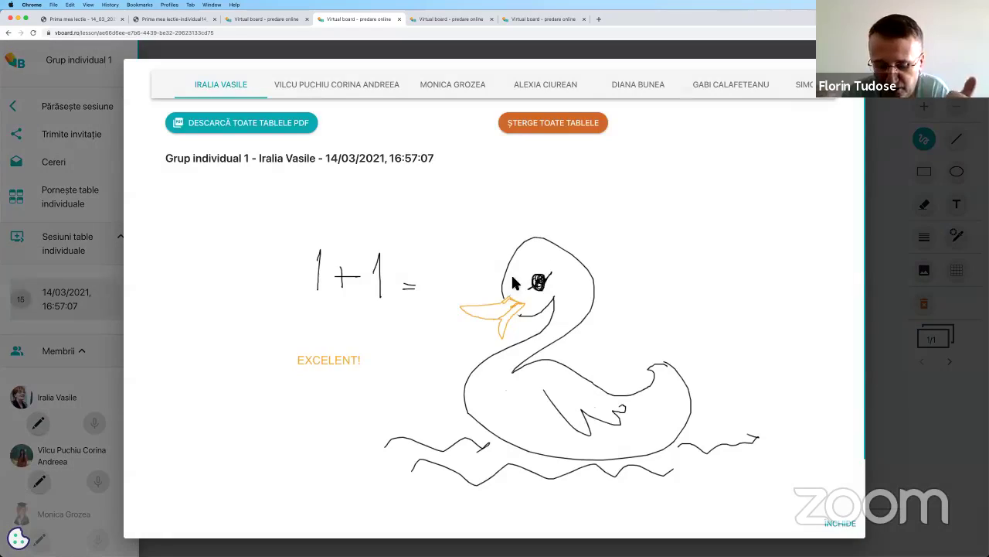
{"action": "left_click", "coordinate": [334, 93]}
{"action": "left_click", "coordinate": [450, 89]}
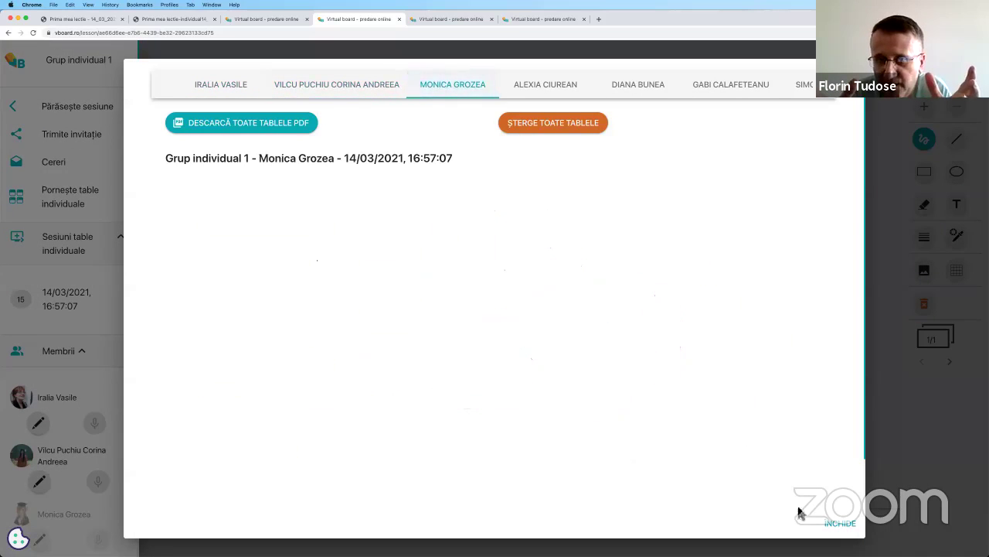
{"action": "left_click", "coordinate": [850, 526]}
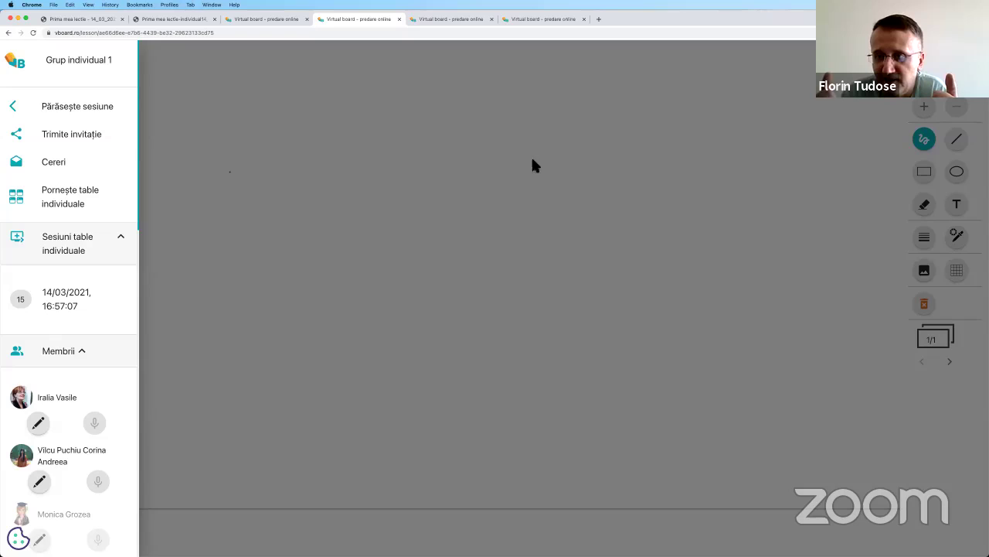
{"action": "left_click", "coordinate": [499, 114]}
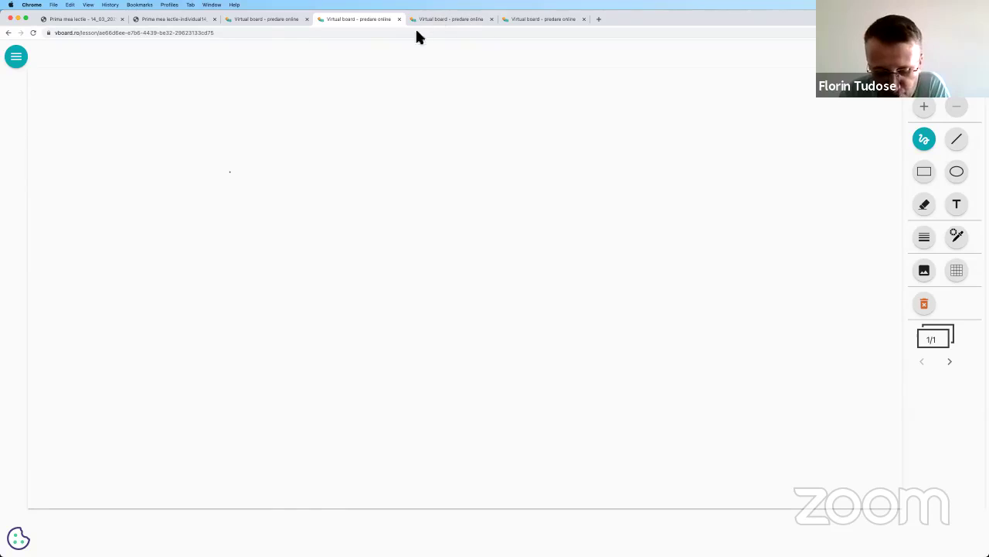
Step: Look over the main lesson's individual boards and accept the open join request in "Grup individual 2"
{"action": "left_click", "coordinate": [273, 19]}
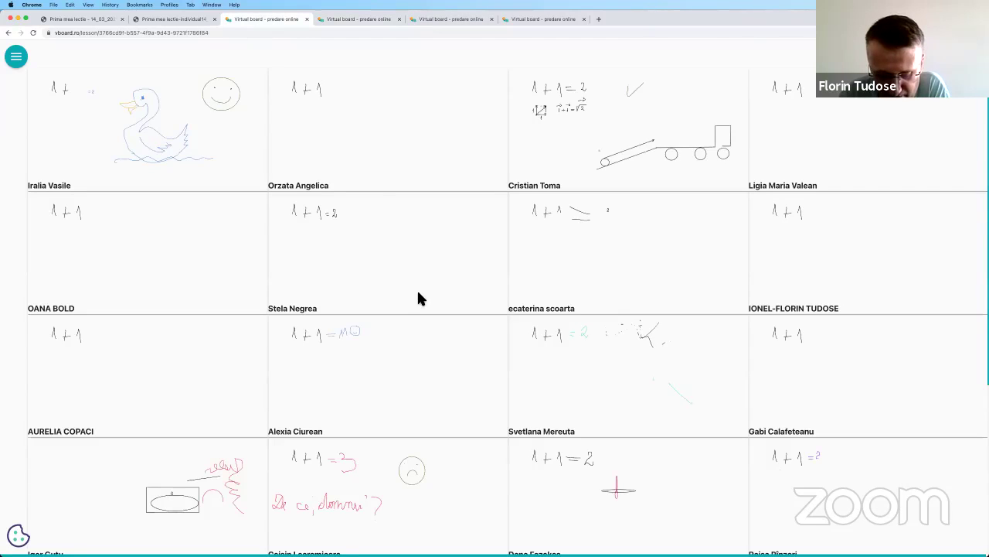
{"action": "scroll", "coordinate": [419, 299], "scroll_direction": "down", "scroll_amount": 2}
{"action": "scroll", "coordinate": [419, 294], "scroll_direction": "up", "scroll_amount": 4}
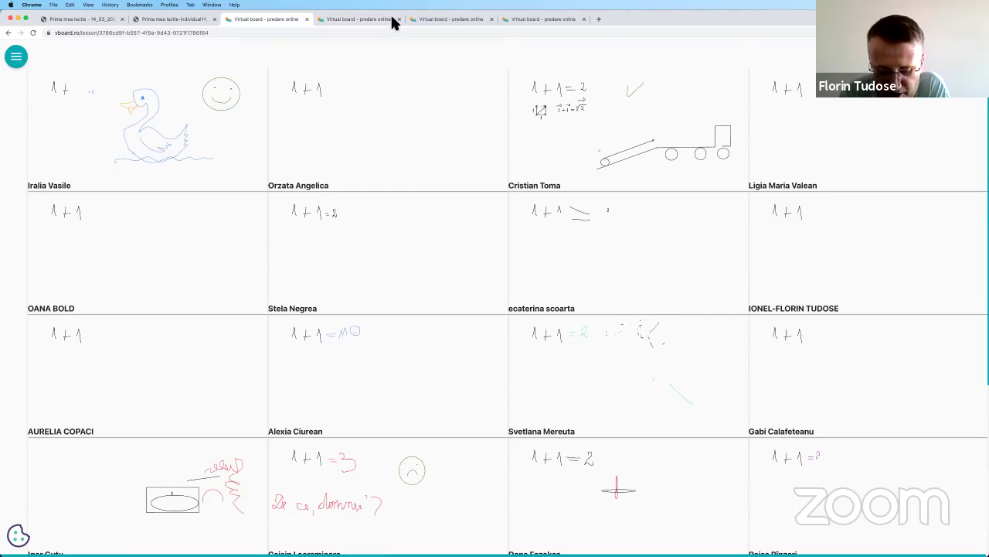
{"action": "left_click", "coordinate": [433, 18]}
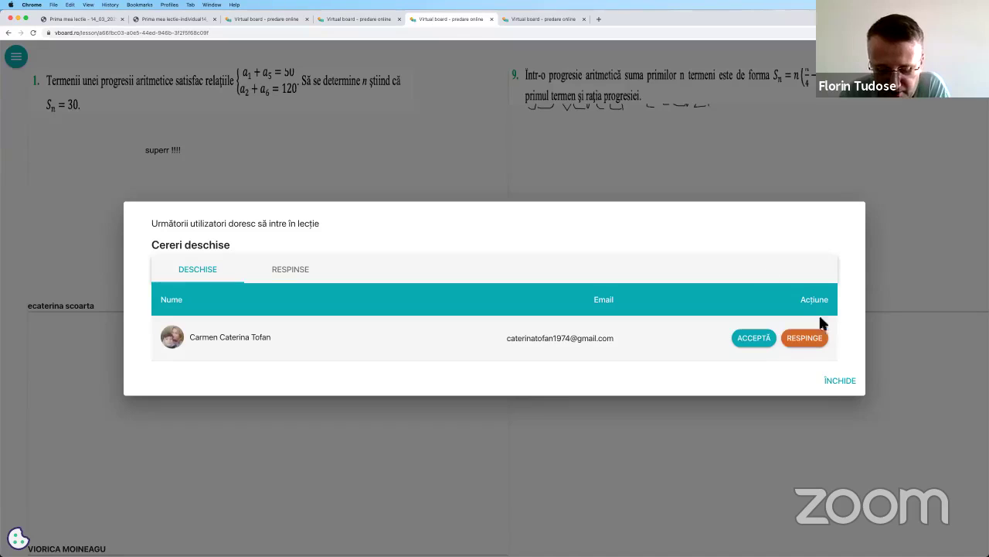
{"action": "left_click", "coordinate": [771, 343]}
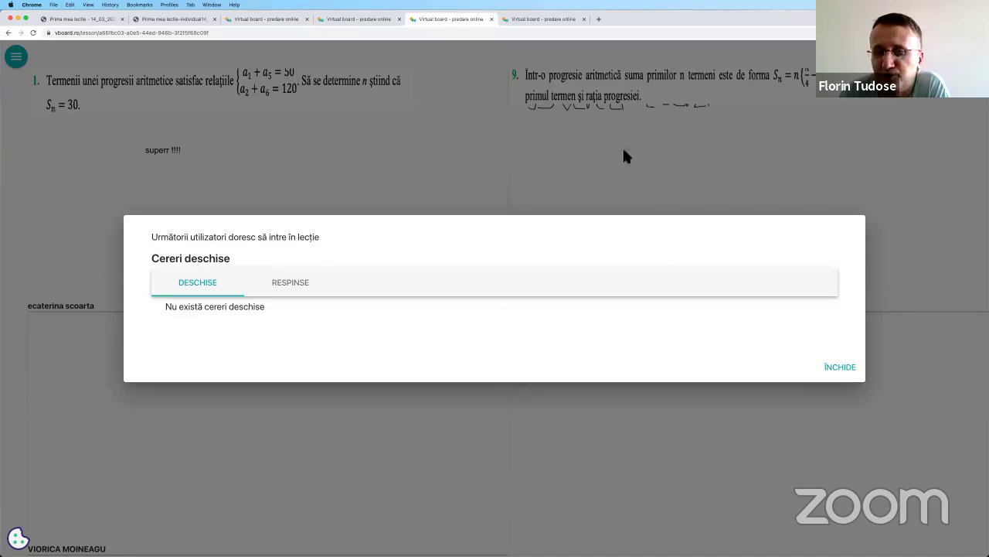
{"action": "left_click", "coordinate": [851, 377]}
Step: Start a new set of individual boards in "Grup individual 1" and show the board overview
{"action": "left_click", "coordinate": [562, 17]}
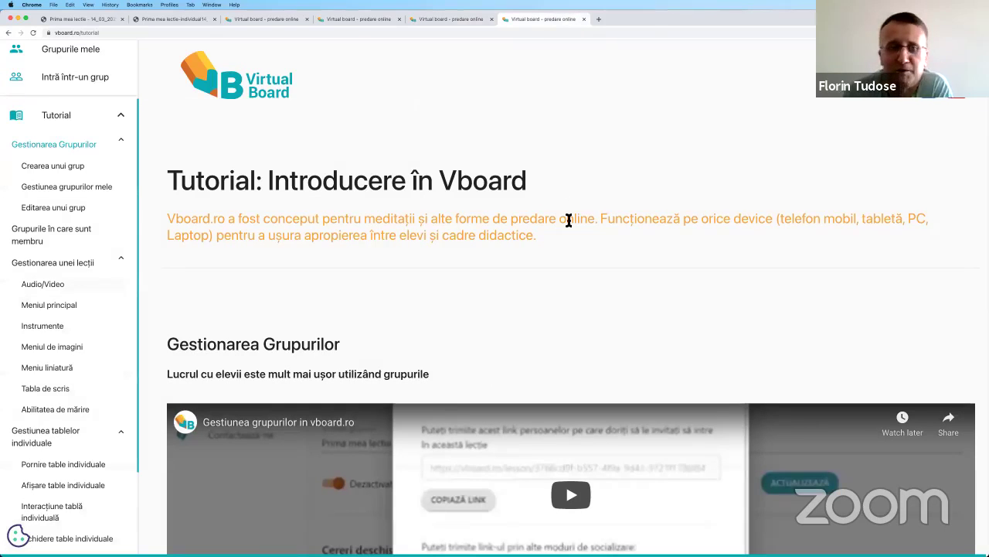
{"action": "left_click", "coordinate": [353, 17]}
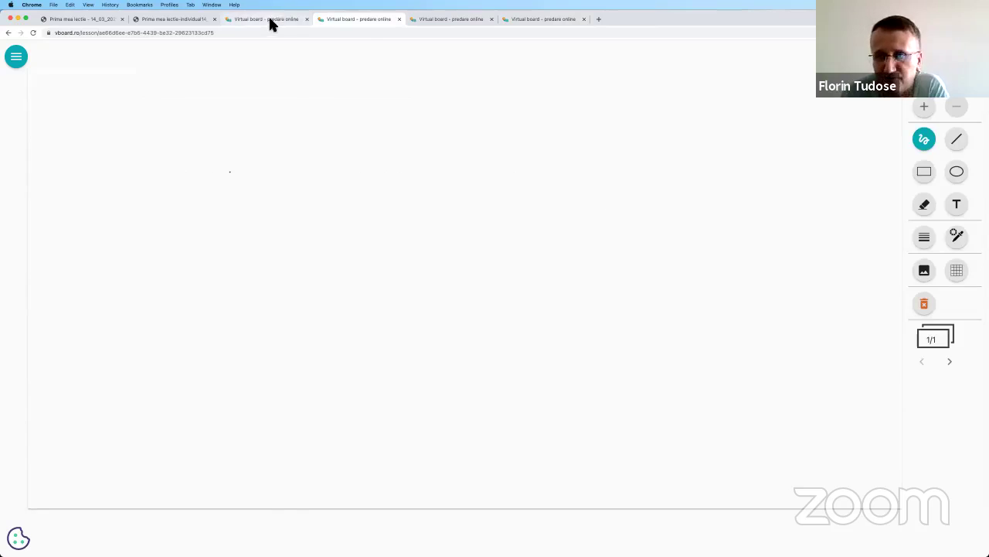
{"action": "left_click", "coordinate": [271, 20]}
{"action": "left_click", "coordinate": [346, 19]}
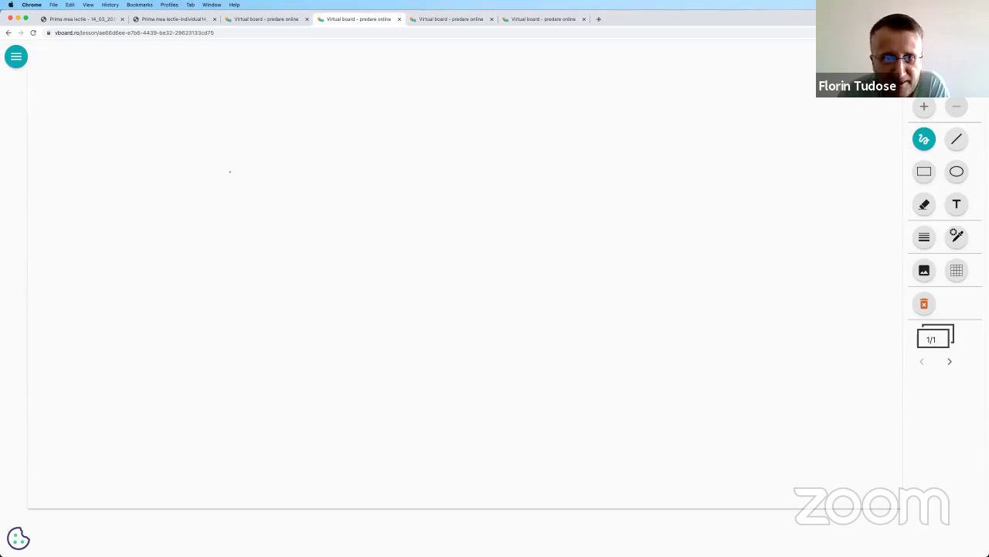
{"action": "left_click", "coordinate": [32, 61]}
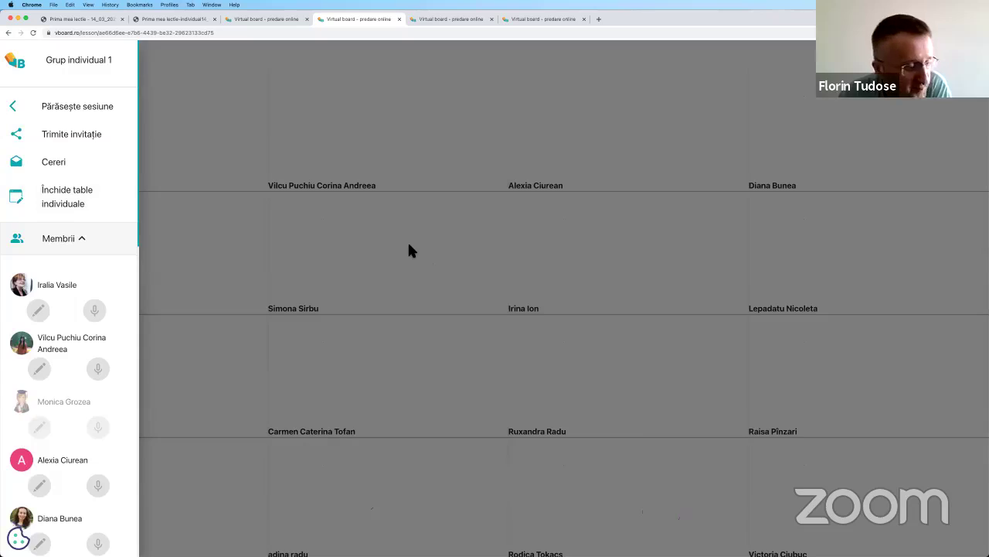
{"action": "left_click", "coordinate": [409, 249]}
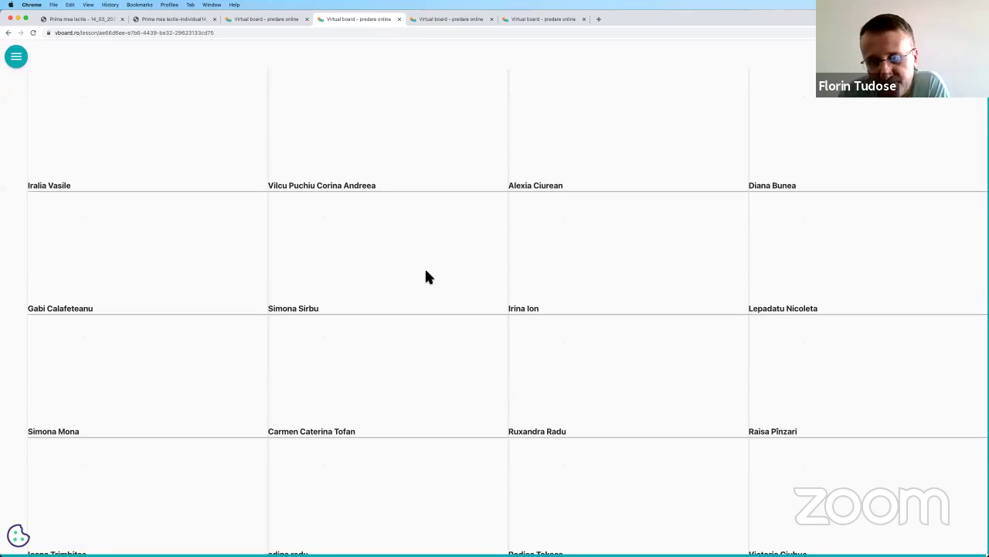
Step: Check the boards of both individual groups and examine the tutorial's "Optimizarea pentru mobil" section on installing the app on a phone
{"action": "left_click", "coordinate": [429, 25]}
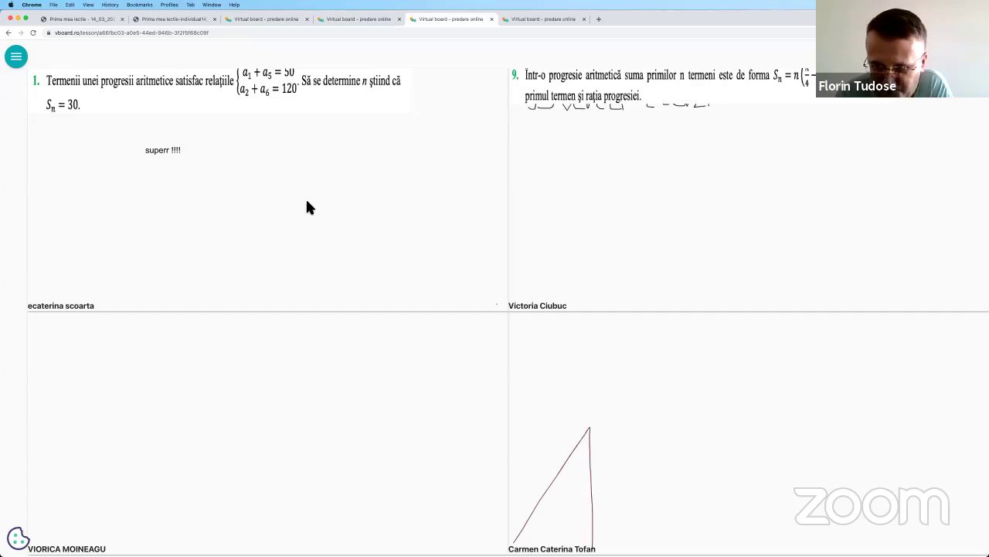
{"action": "left_click", "coordinate": [377, 20]}
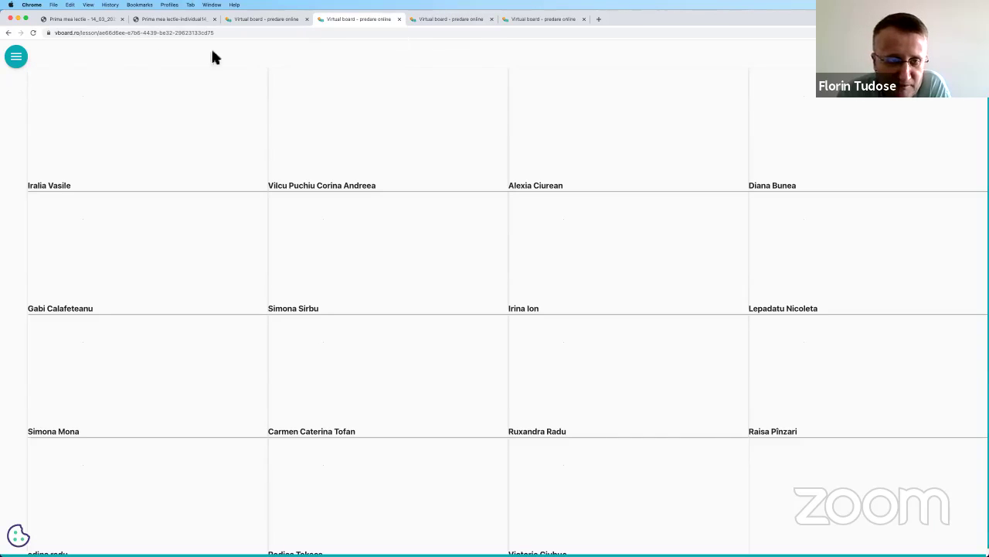
{"action": "left_click", "coordinate": [547, 21]}
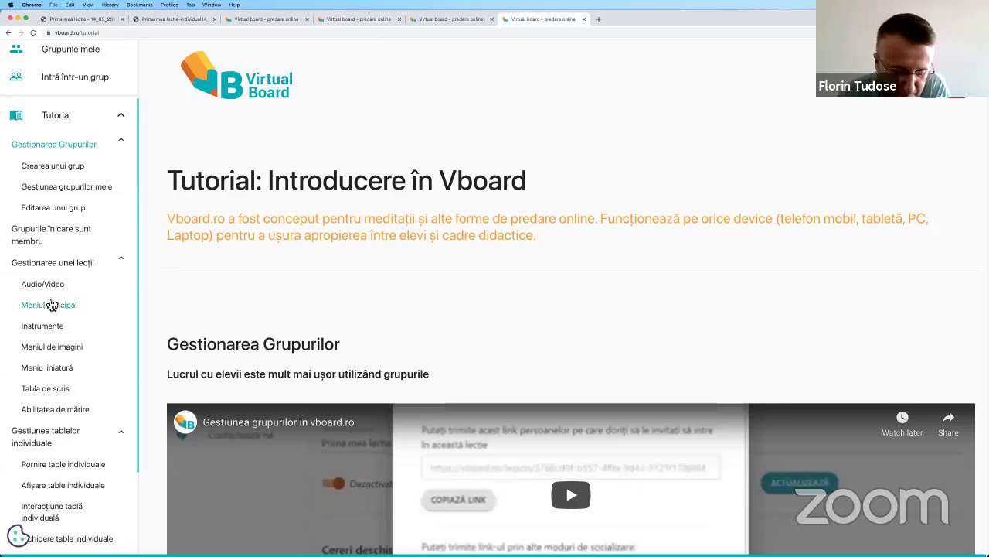
{"action": "scroll", "coordinate": [75, 303], "scroll_direction": "down", "scroll_amount": 3}
{"action": "scroll", "coordinate": [74, 304], "scroll_direction": "down", "scroll_amount": 1}
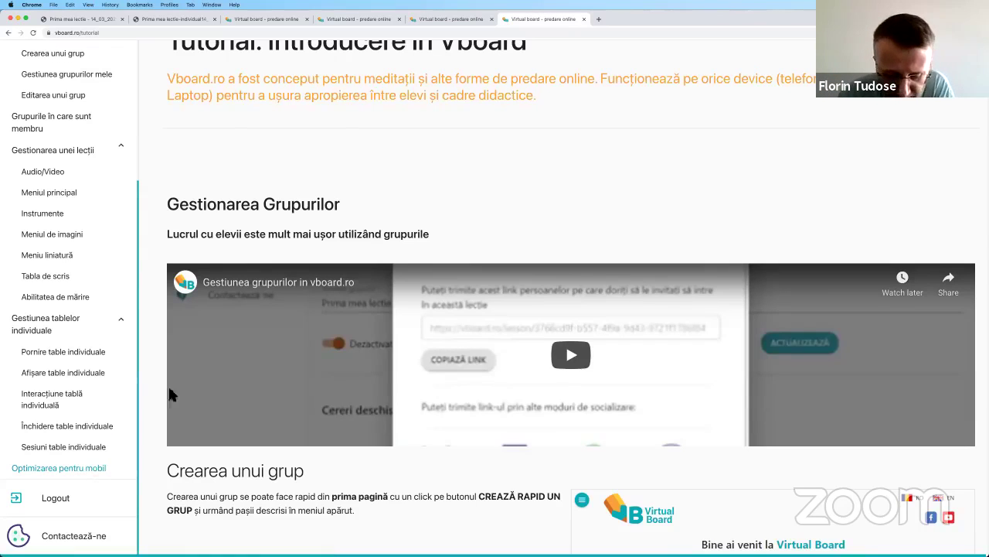
{"action": "scroll", "coordinate": [215, 374], "scroll_direction": "down", "scroll_amount": 10}
{"action": "scroll", "coordinate": [225, 373], "scroll_direction": "down", "scroll_amount": 20}
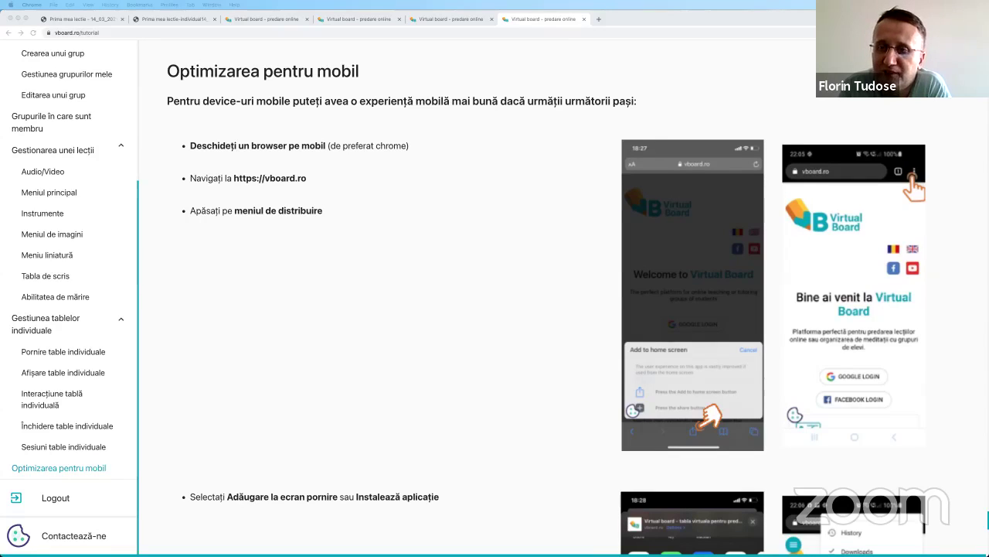
{"action": "scroll", "coordinate": [75, 294], "scroll_direction": "up", "scroll_amount": 5}
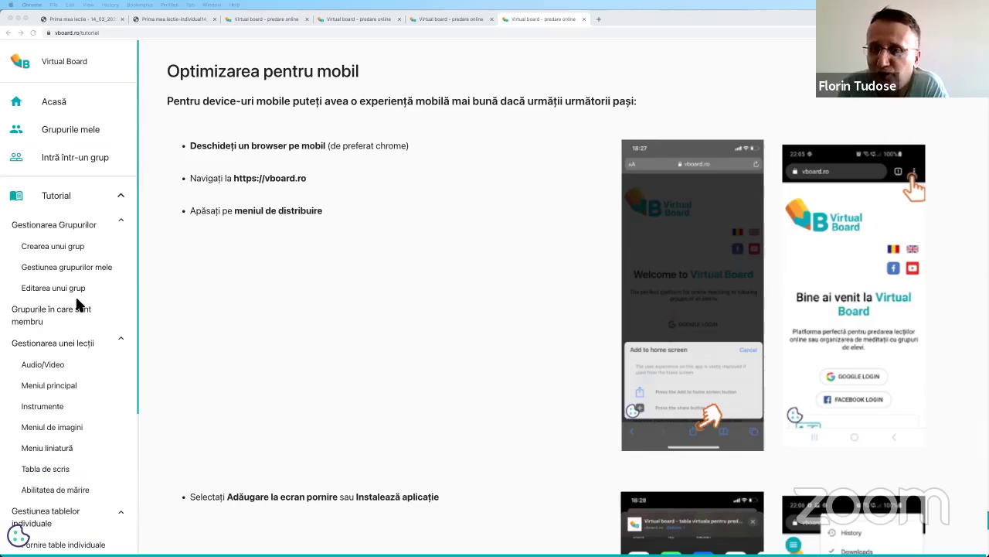
{"action": "scroll", "coordinate": [77, 303], "scroll_direction": "down", "scroll_amount": 4}
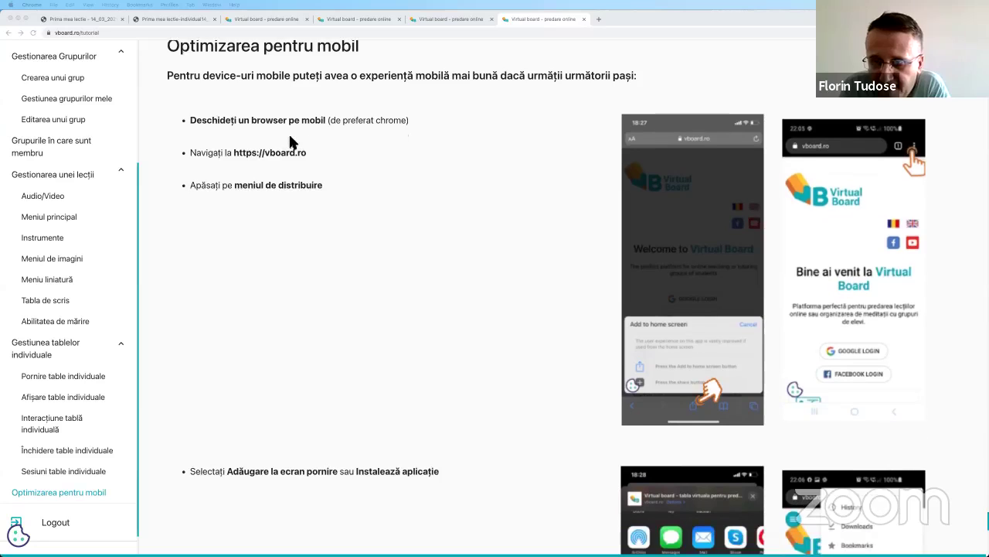
{"action": "scroll", "coordinate": [485, 203], "scroll_direction": "down", "scroll_amount": 3}
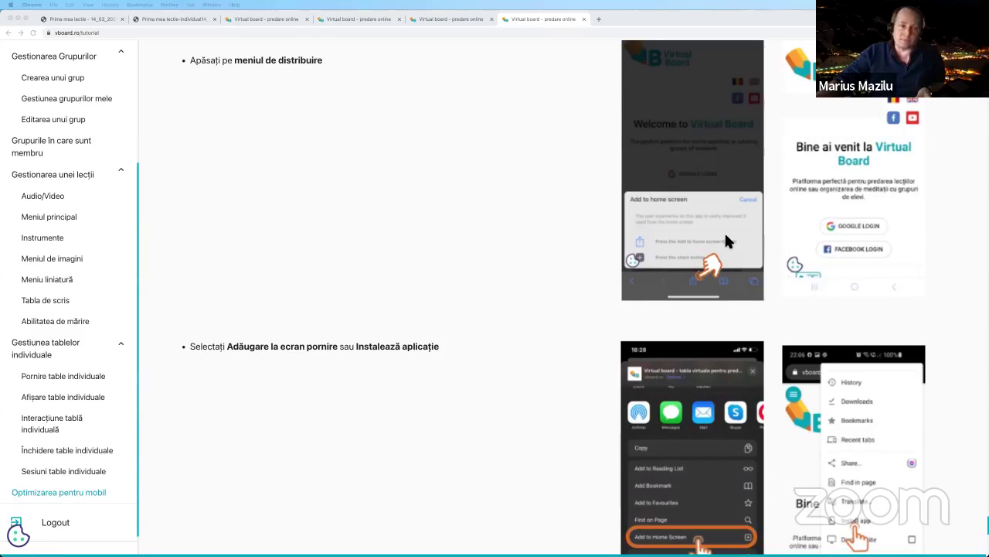
{"action": "scroll", "coordinate": [784, 323], "scroll_direction": "down", "scroll_amount": 5}
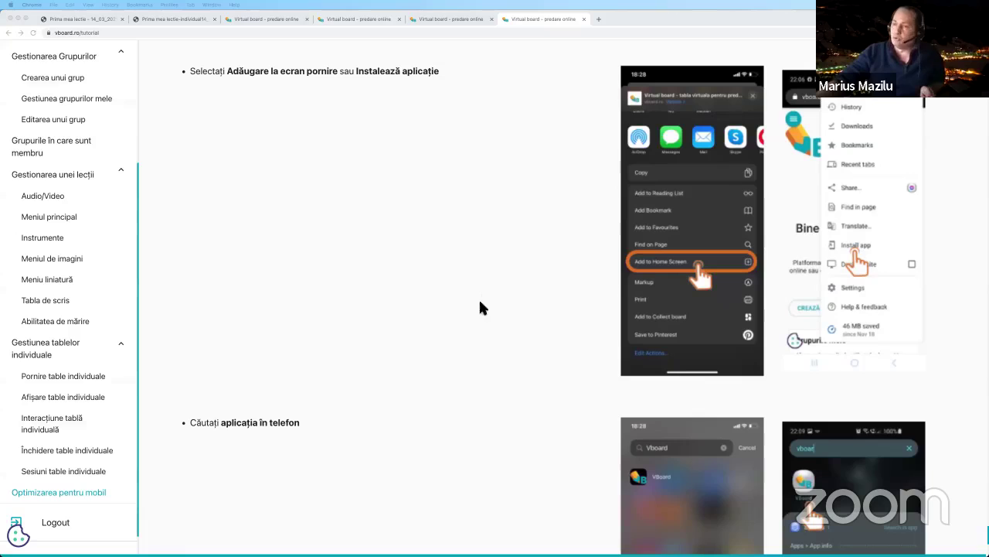
{"action": "scroll", "coordinate": [65, 220], "scroll_direction": "up", "scroll_amount": 3}
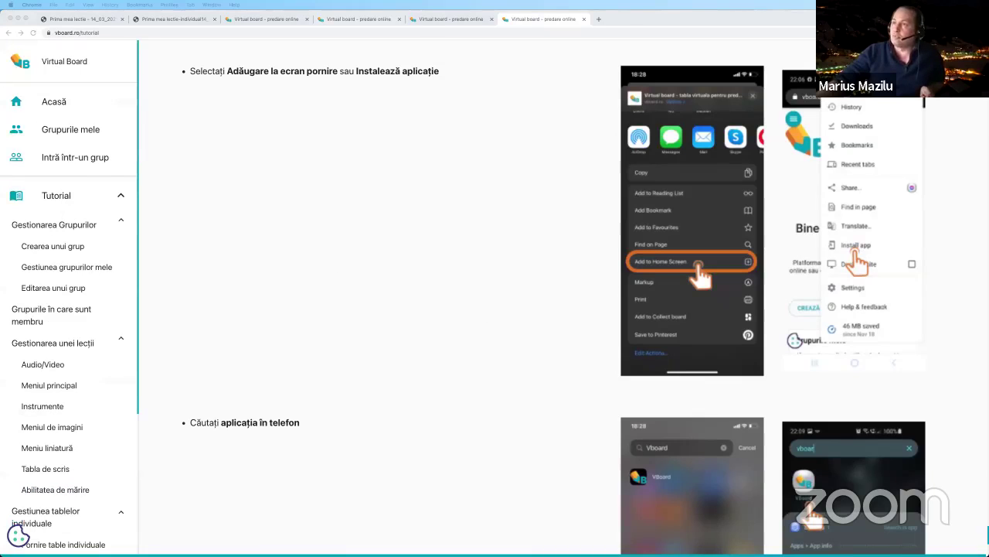
Step: Handwrite "f(x)" in the upper-left corner of the first member's magnified tulip board in "Grup individual 1" and return to the board overview
{"action": "left_click", "coordinate": [380, 22]}
{"action": "left_click", "coordinate": [205, 120]}
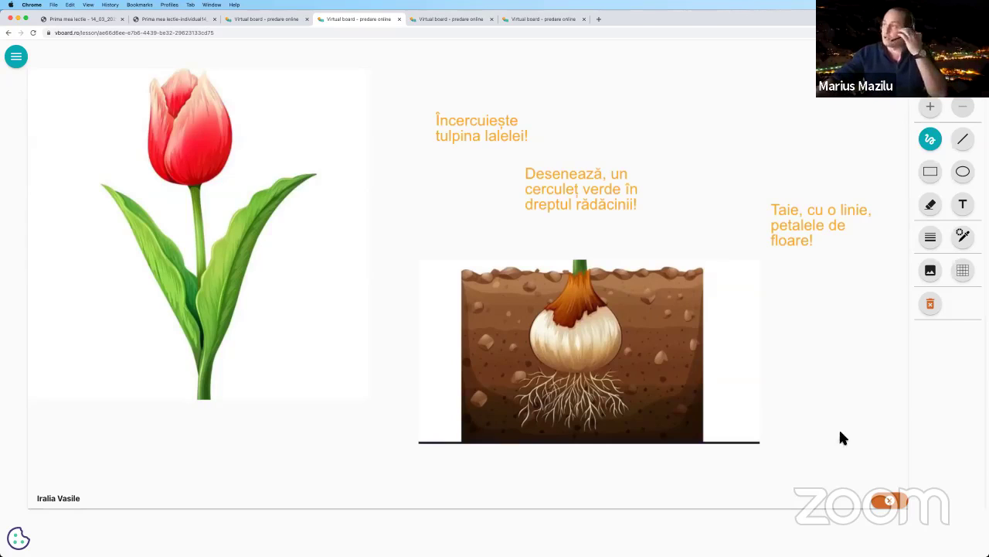
{"action": "left_click", "coordinate": [931, 108]}
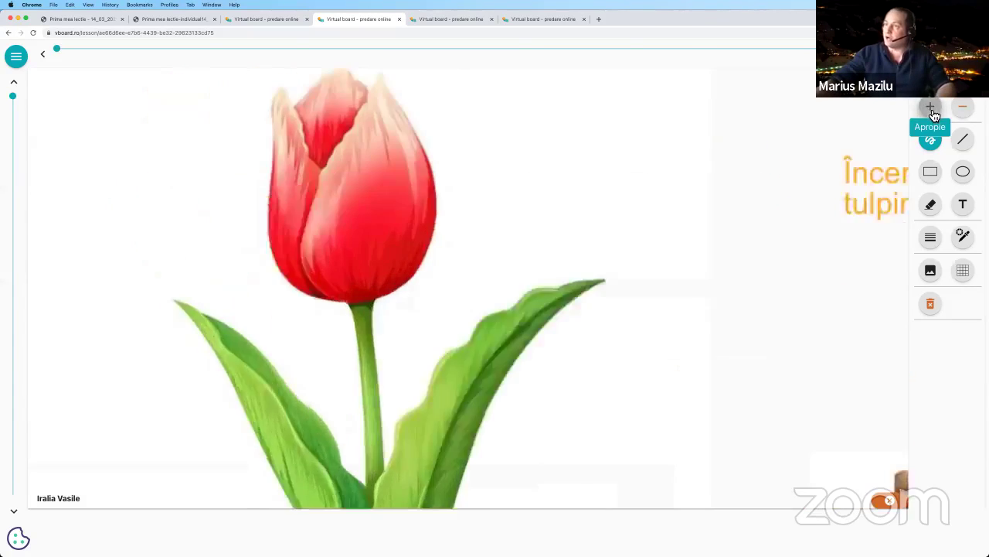
{"action": "left_click", "coordinate": [931, 108]}
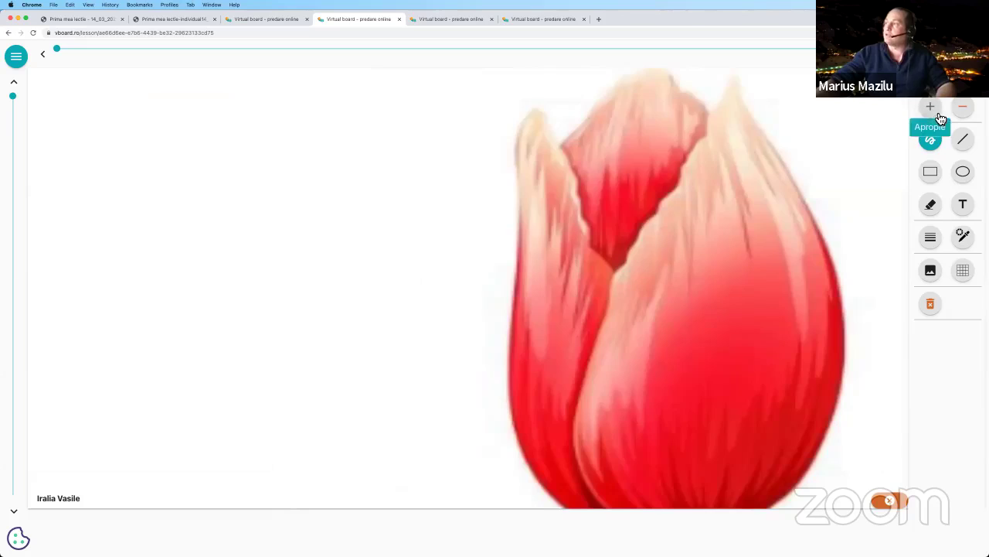
{"action": "left_click", "coordinate": [931, 108]}
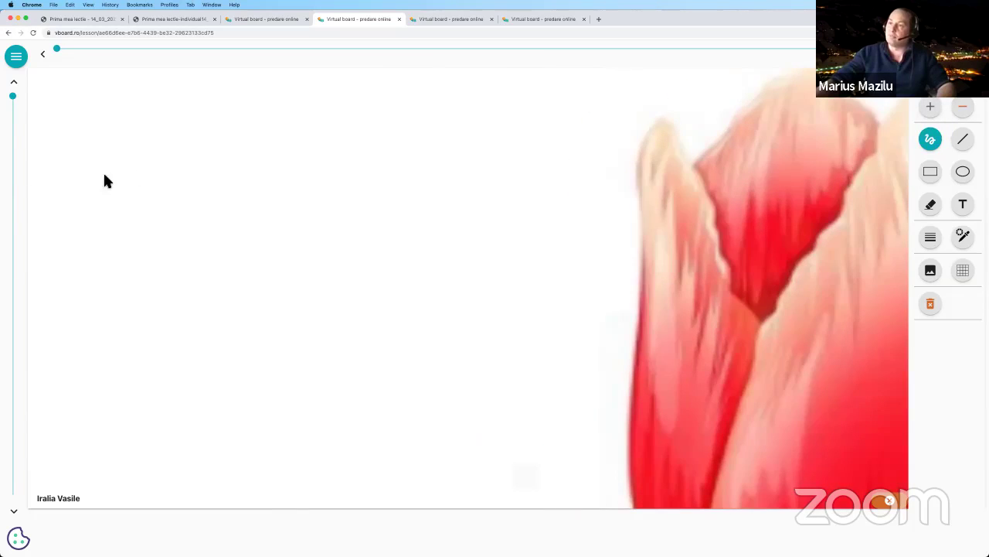
{"action": "mouse_move", "coordinate": [51, 143]}
{"action": "left_mouse_down"}
{"action": "mouse_move", "coordinate": [150, 93]}
{"action": "mouse_move", "coordinate": [53, 204]}
{"action": "mouse_move", "coordinate": [82, 177]}
{"action": "left_mouse_up"}
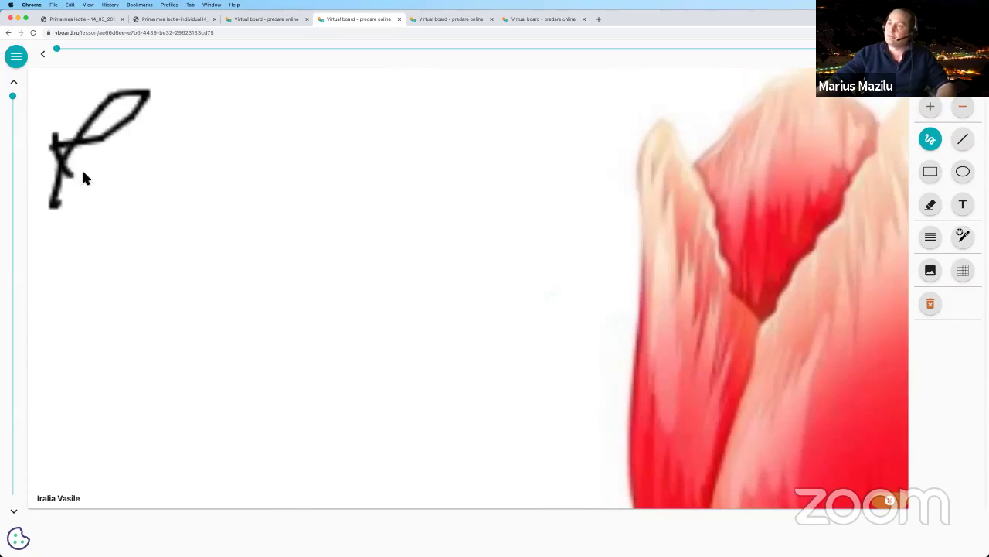
{"action": "mouse_move", "coordinate": [200, 135]}
{"action": "left_mouse_down"}
{"action": "mouse_move", "coordinate": [160, 174]}
{"action": "mouse_move", "coordinate": [204, 209]}
{"action": "left_mouse_up"}
{"action": "left_click", "coordinate": [965, 108]}
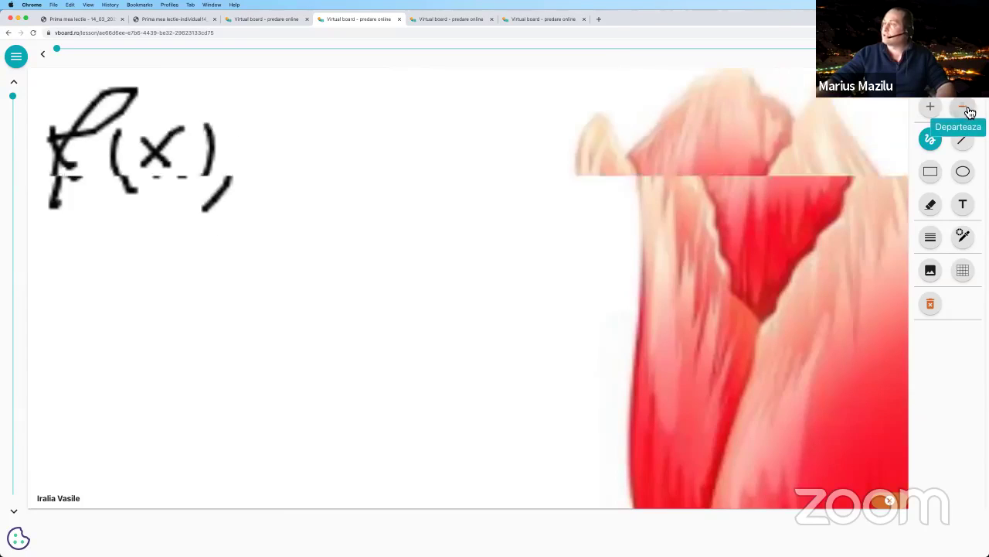
{"action": "left_click", "coordinate": [965, 108]}
{"action": "left_click", "coordinate": [965, 108]}
{"action": "left_click", "coordinate": [964, 108]}
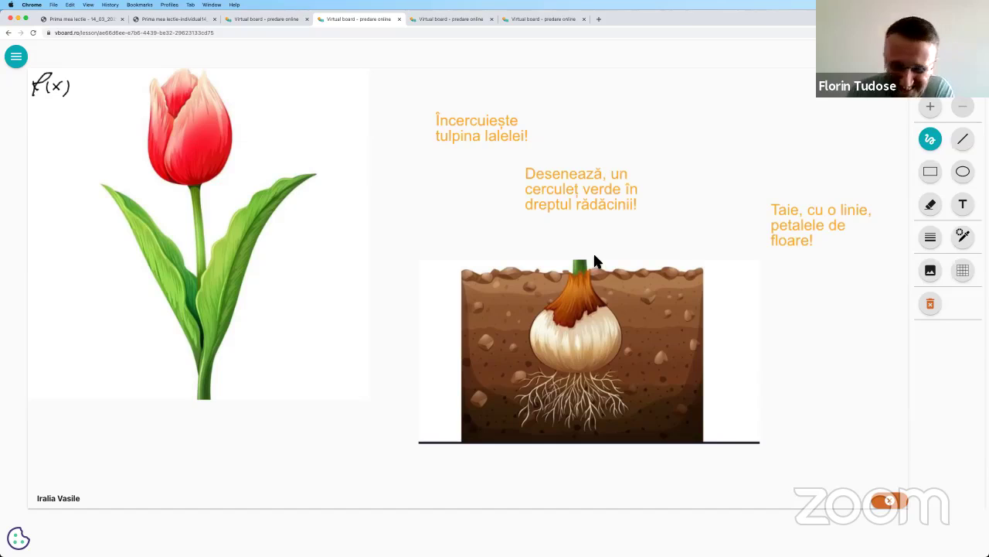
{"action": "left_click", "coordinate": [889, 500]}
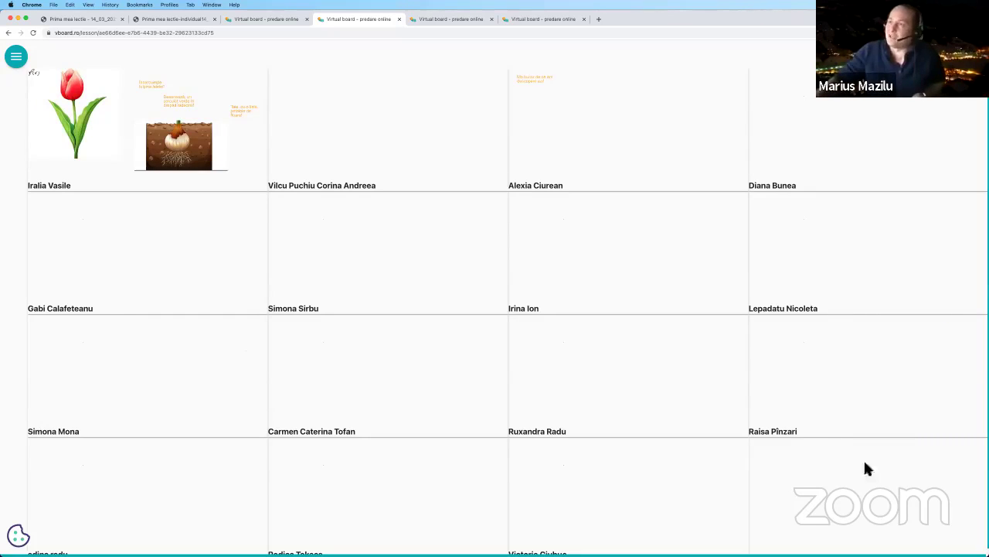
Step: Stop the running individual boards in "Grup individual 1" and return to the group's shared board
{"action": "left_click", "coordinate": [15, 56]}
{"action": "left_click", "coordinate": [90, 205]}
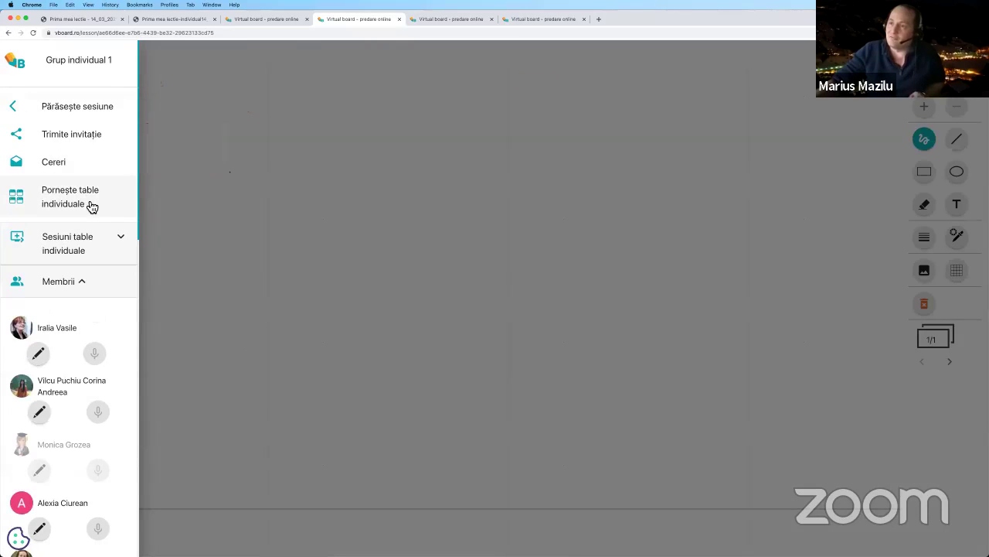
{"action": "left_click", "coordinate": [404, 245]}
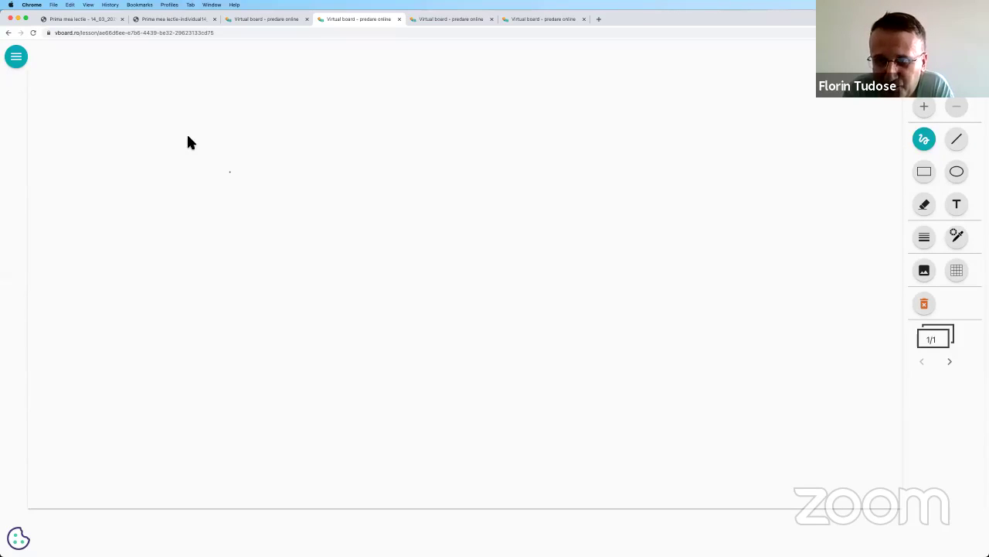
Step: Load the first member's tulip board from the saved session 14/03/2021, 17:03:55 onto the shared board of "Grup individual 1"
{"action": "left_click", "coordinate": [23, 60]}
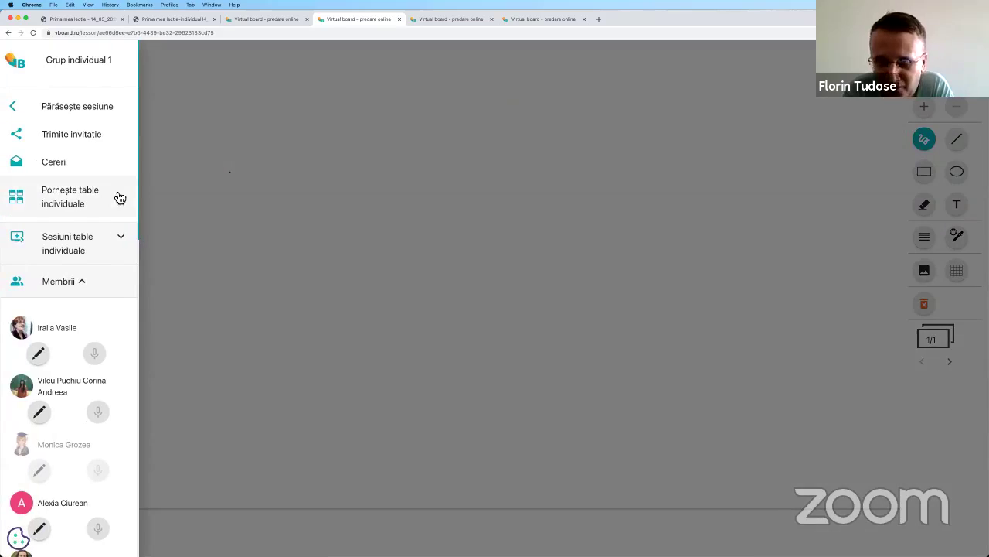
{"action": "left_click", "coordinate": [96, 246]}
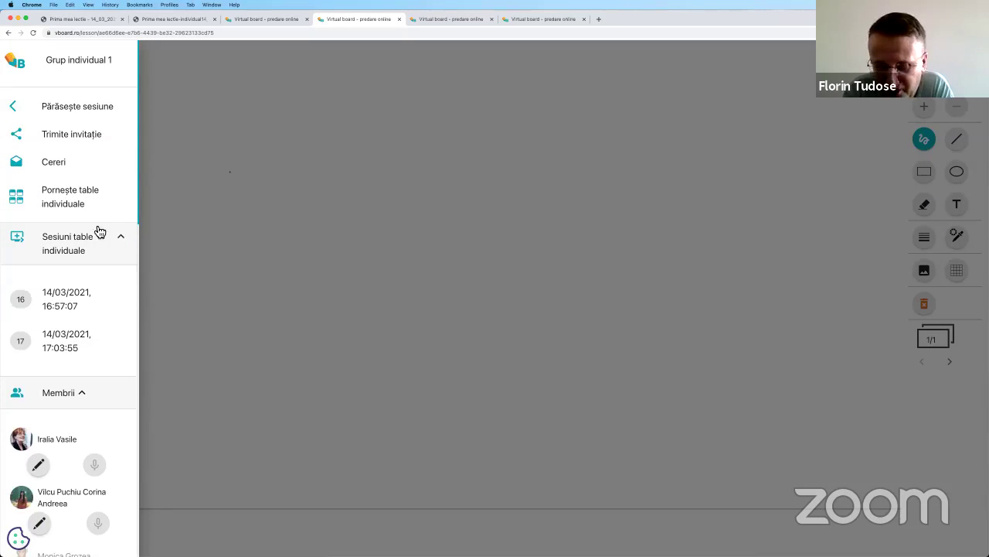
{"action": "left_click", "coordinate": [61, 343]}
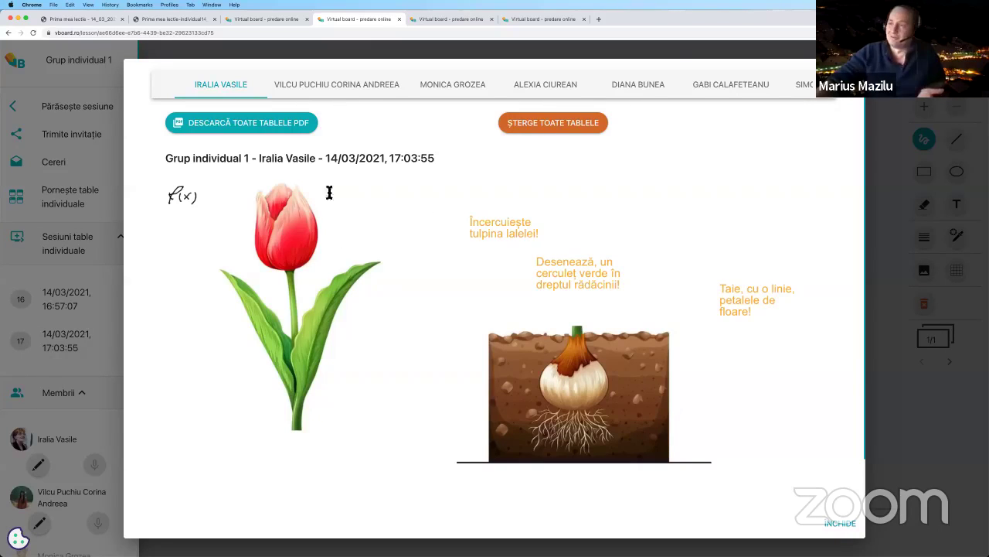
{"action": "scroll", "coordinate": [550, 483], "scroll_direction": "down", "scroll_amount": 2}
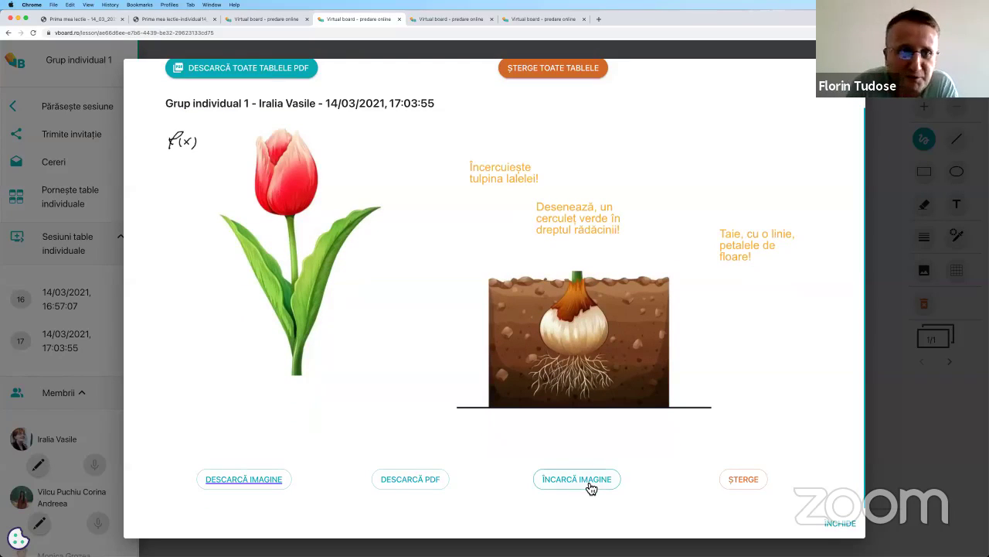
{"action": "left_click", "coordinate": [586, 480]}
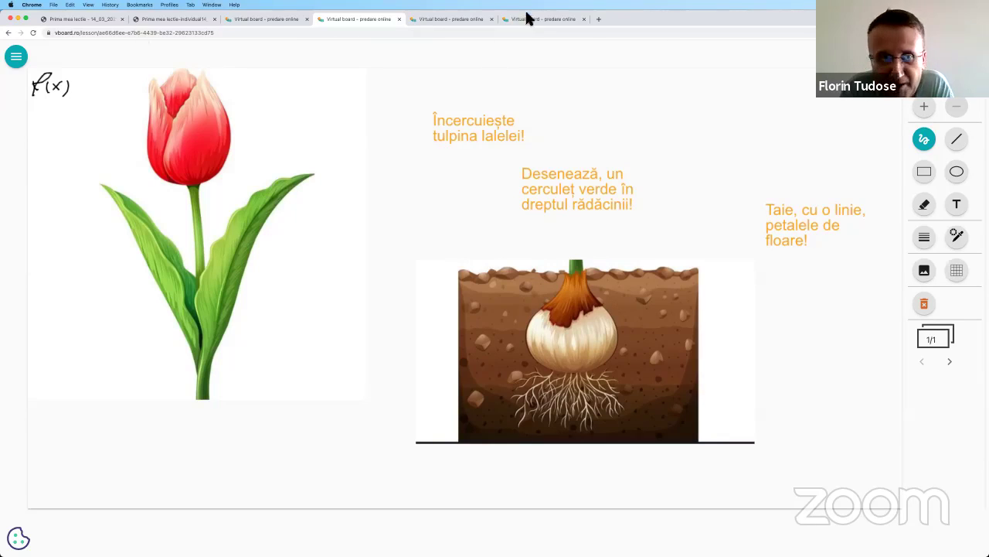
{"action": "left_click", "coordinate": [15, 62]}
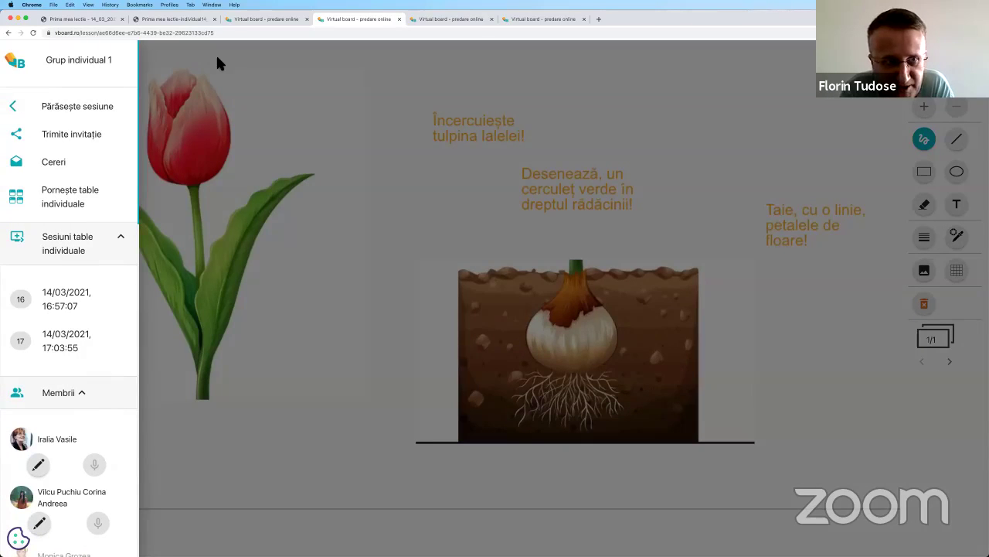
{"action": "left_click", "coordinate": [217, 59]}
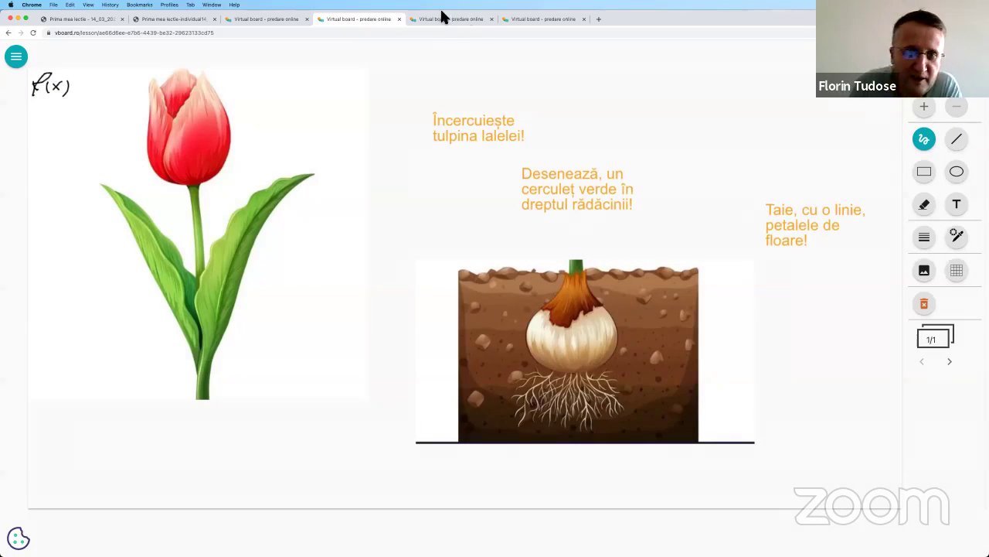
Step: Show the Virtual Board home page and examine the contact form with its rating, name, e-mail, phone and message fields
{"action": "left_click", "coordinate": [518, 22]}
{"action": "left_click", "coordinate": [58, 104]}
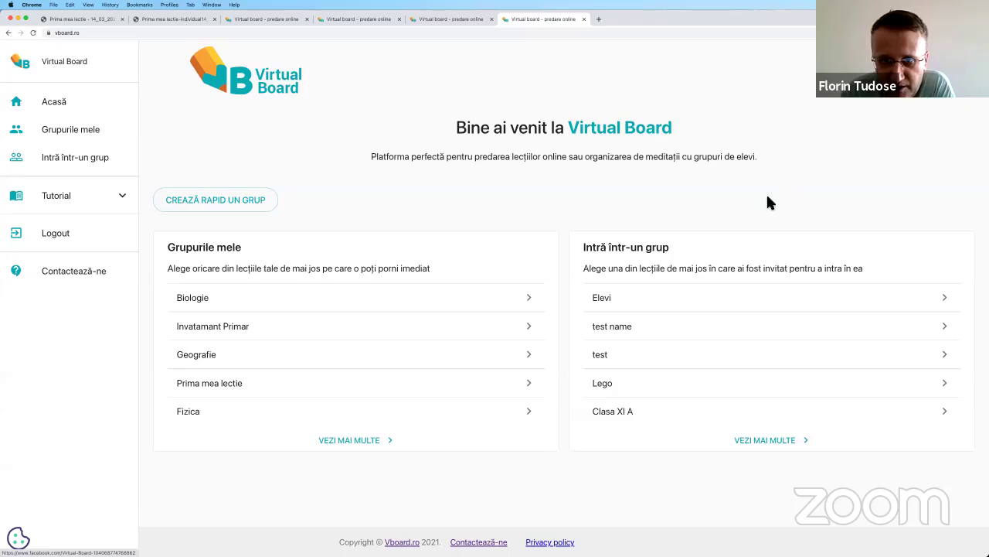
{"action": "double_click", "coordinate": [623, 138]}
{"action": "left_click", "coordinate": [623, 137]}
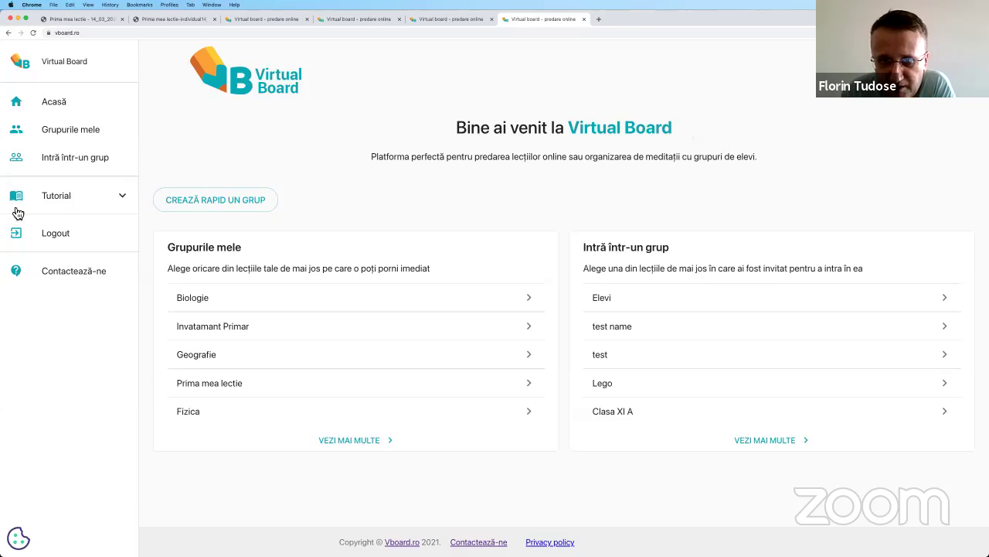
{"action": "left_click", "coordinate": [85, 276]}
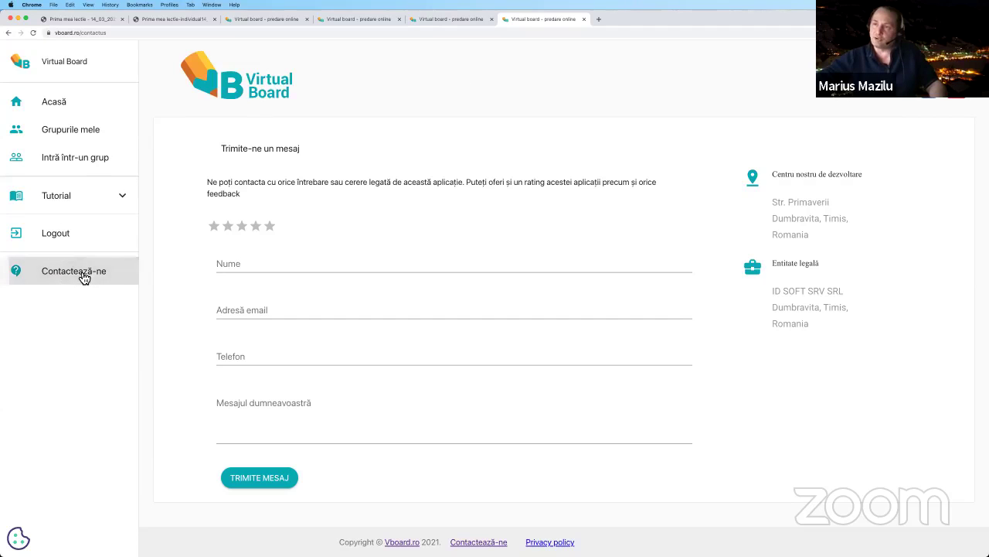
{"action": "left_click", "coordinate": [283, 263]}
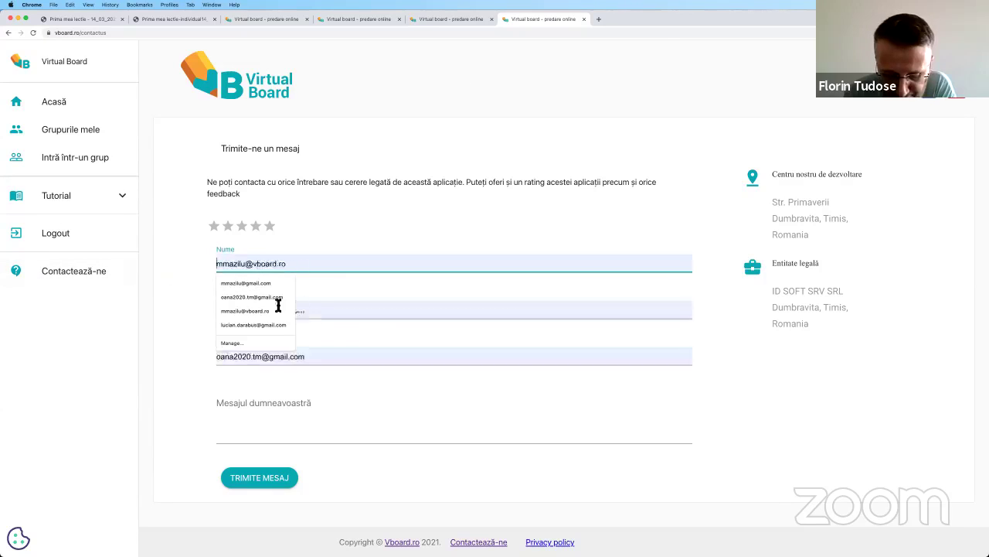
{"action": "left_click", "coordinate": [171, 272]}
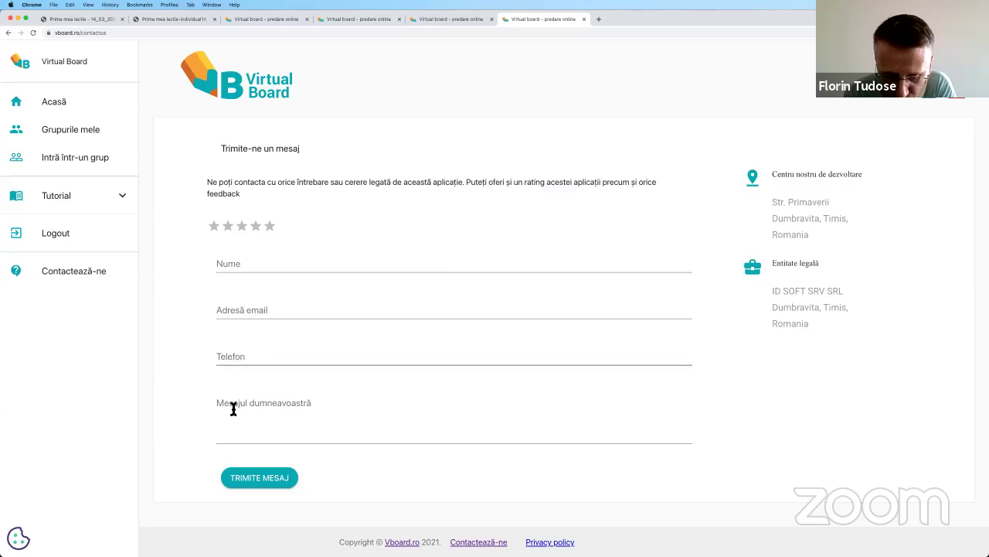
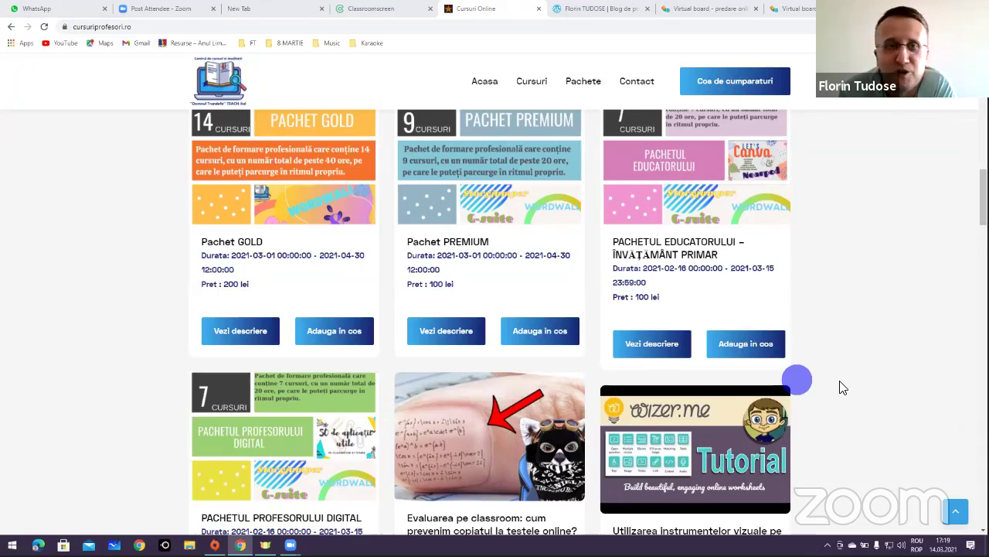
Step: Switch to Edpuzzle by opening edpuzzle.com in a new browser tab
{"action": "left_click", "coordinate": [569, 153]}
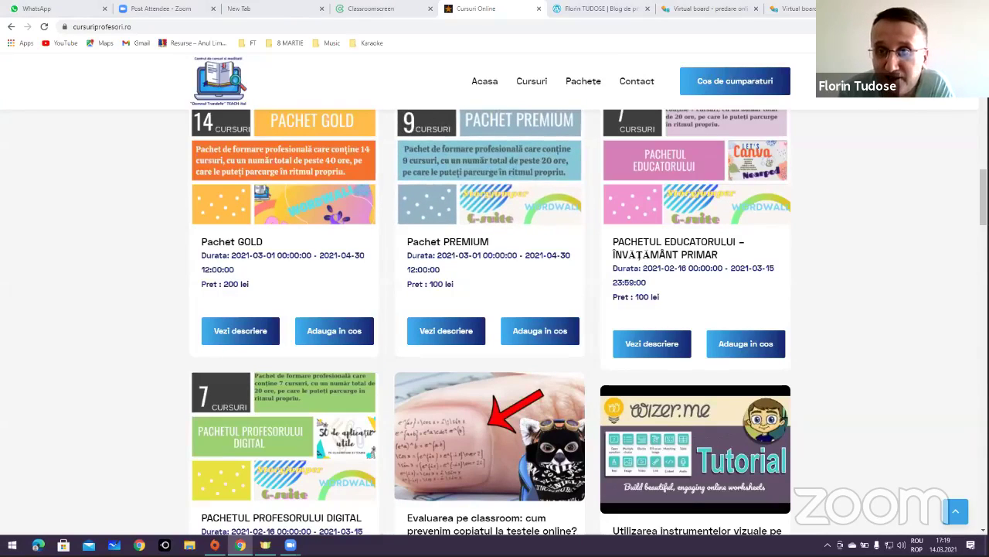
{"action": "left_click", "coordinate": [885, 8]}
{"action": "type", "text": "ed"}
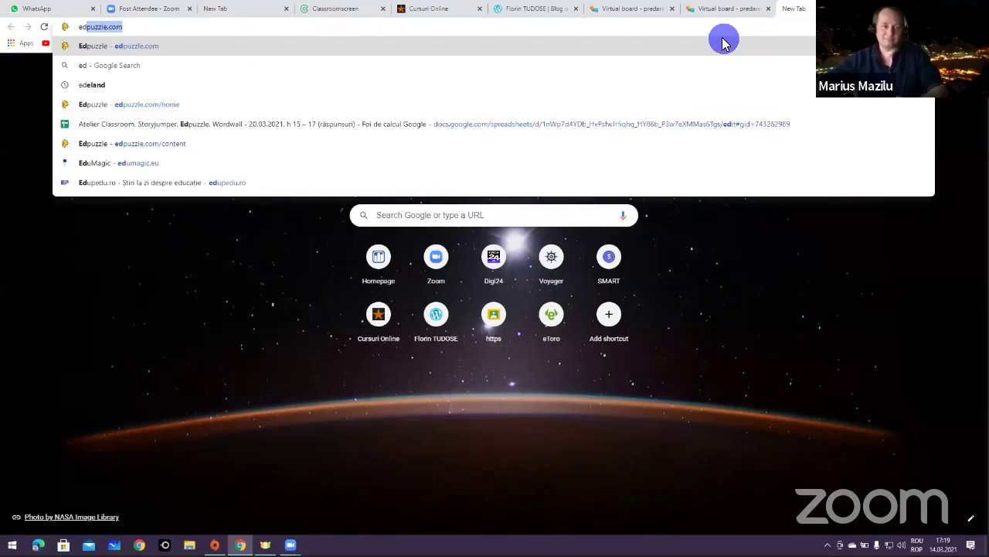
{"action": "key", "text": "Return"}
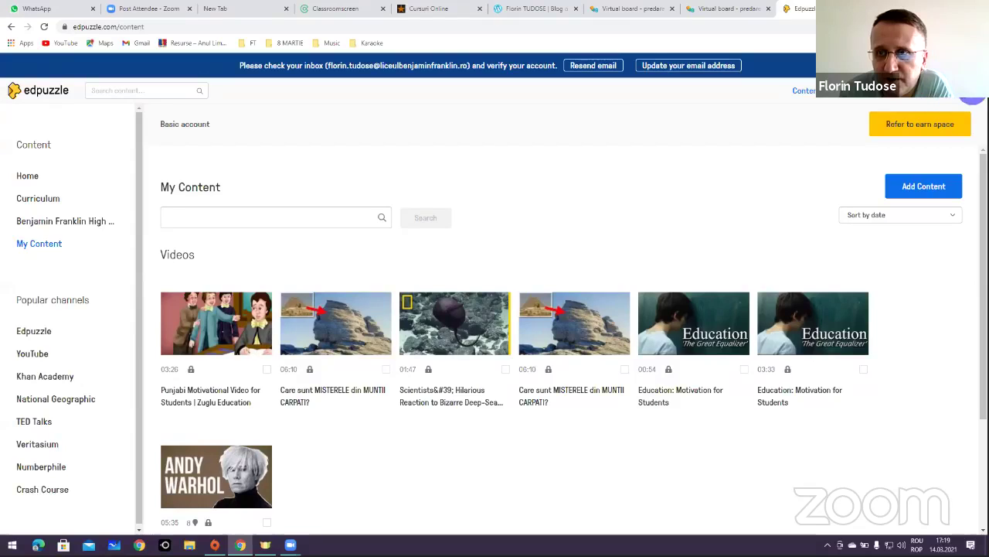
Step: Check the Edpuzzle account options and enlarge the "My Content" page for easier reading
{"action": "left_click", "coordinate": [966, 99]}
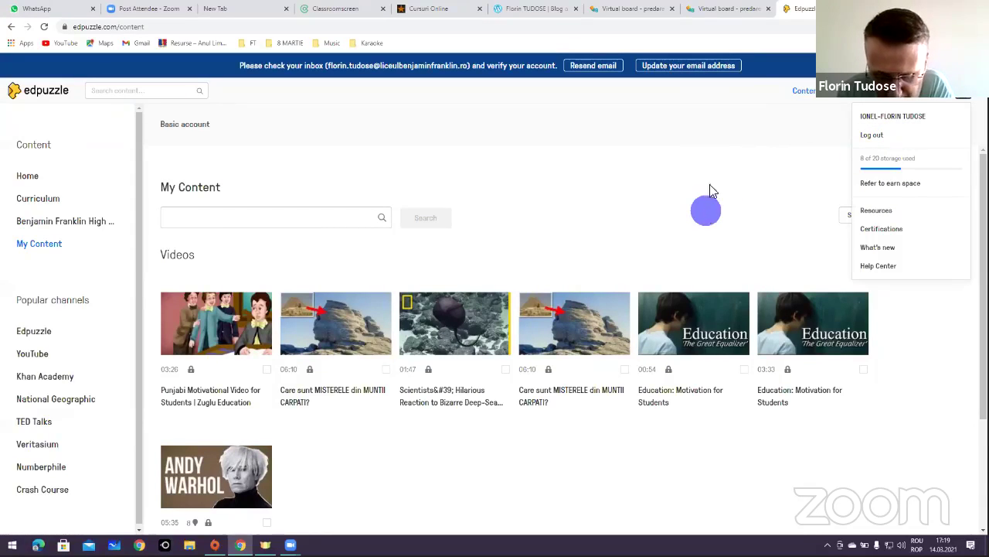
{"action": "left_click", "coordinate": [797, 104]}
{"action": "left_click", "coordinate": [395, 260]}
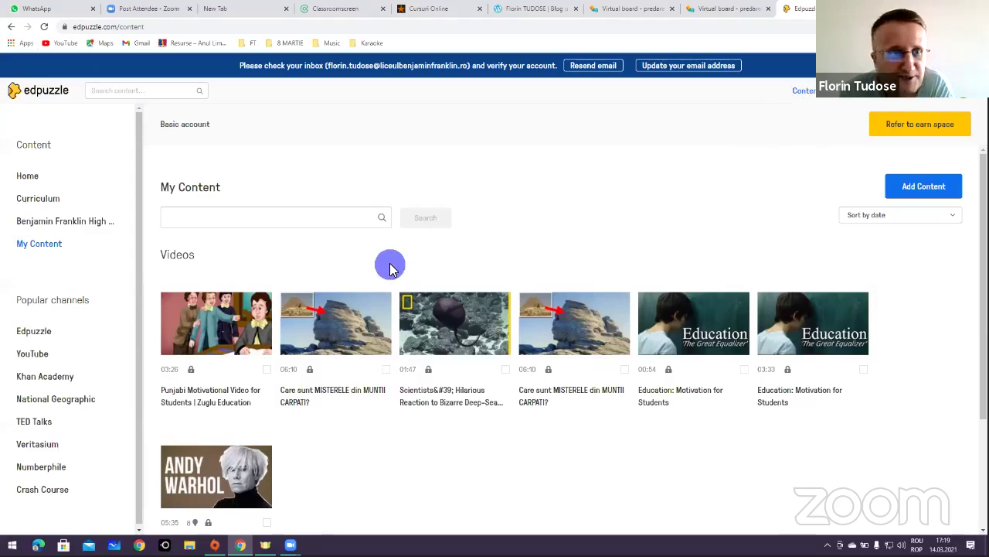
{"action": "key", "text": "ctrl+plus"}
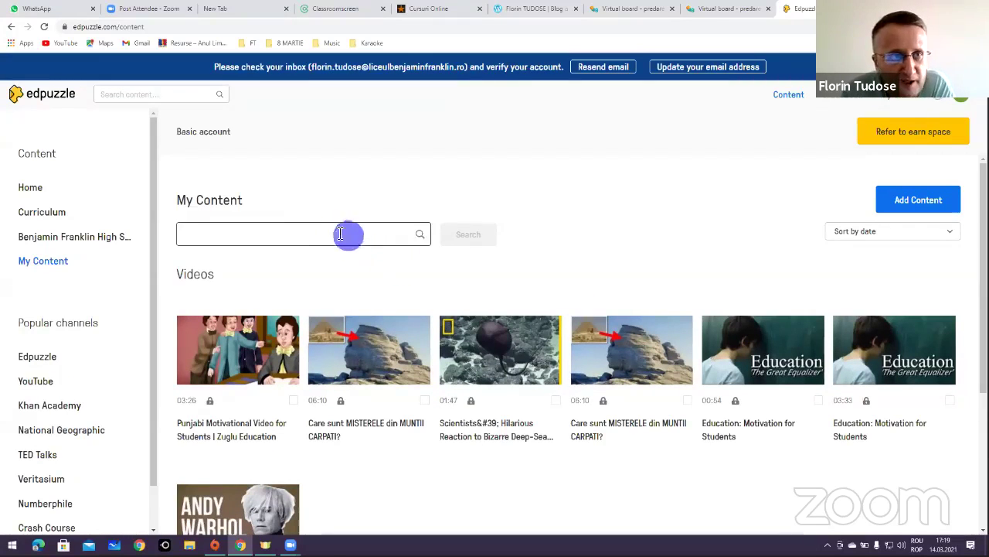
Step: Examine the content shared within the school and Edpuzzle's Curriculum collections for each school level
{"action": "left_click", "coordinate": [71, 244]}
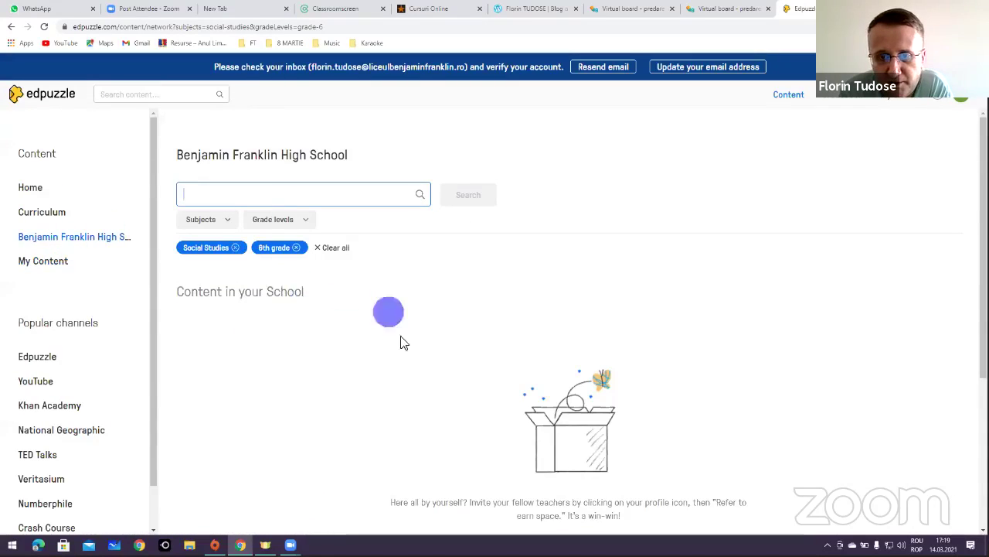
{"action": "scroll", "coordinate": [410, 352], "scroll_direction": "down", "scroll_amount": 2}
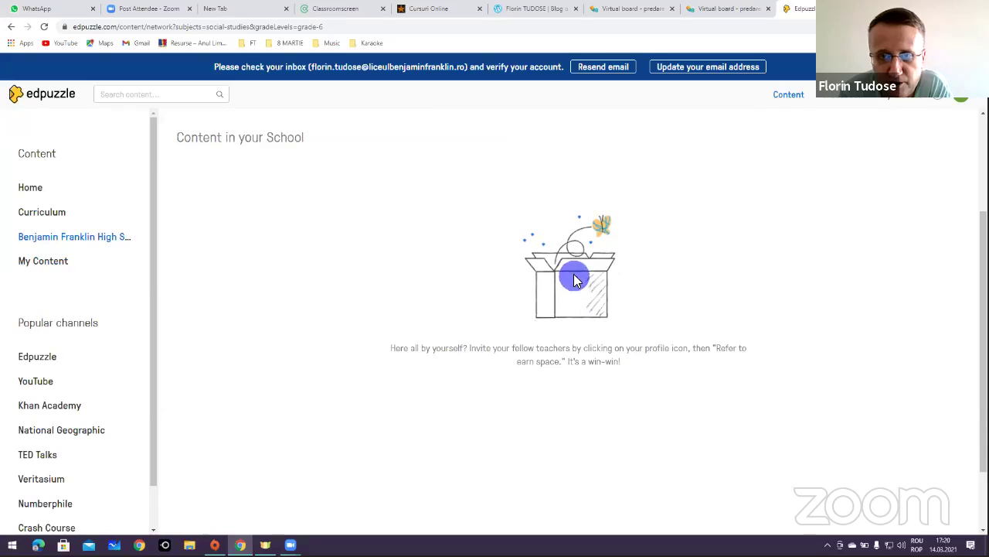
{"action": "scroll", "coordinate": [166, 309], "scroll_direction": "up", "scroll_amount": 2}
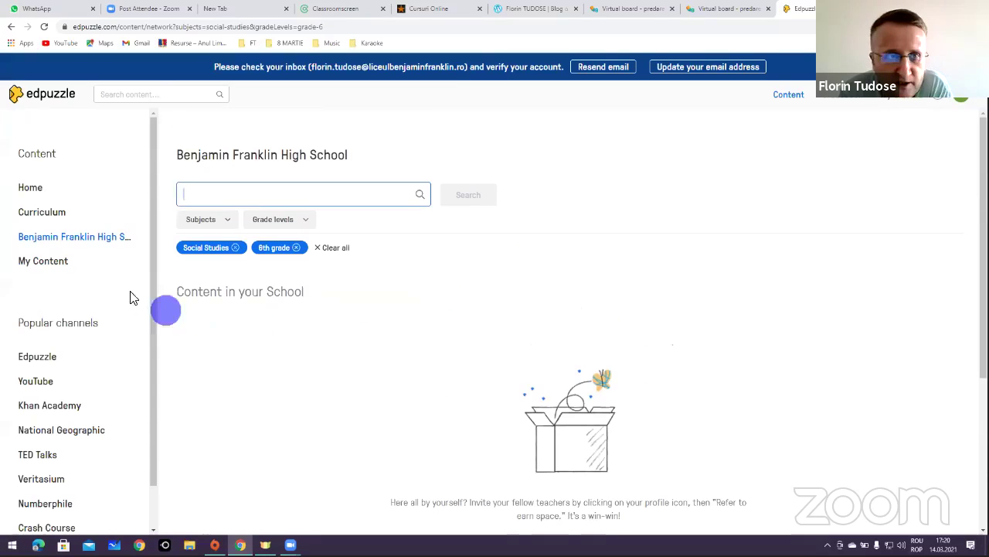
{"action": "left_click", "coordinate": [90, 247]}
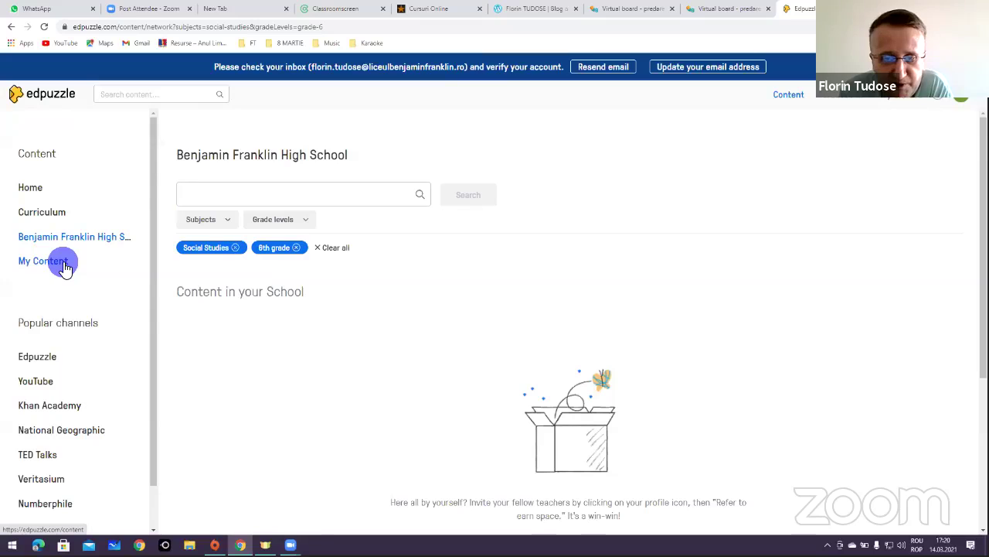
{"action": "left_click", "coordinate": [59, 213]}
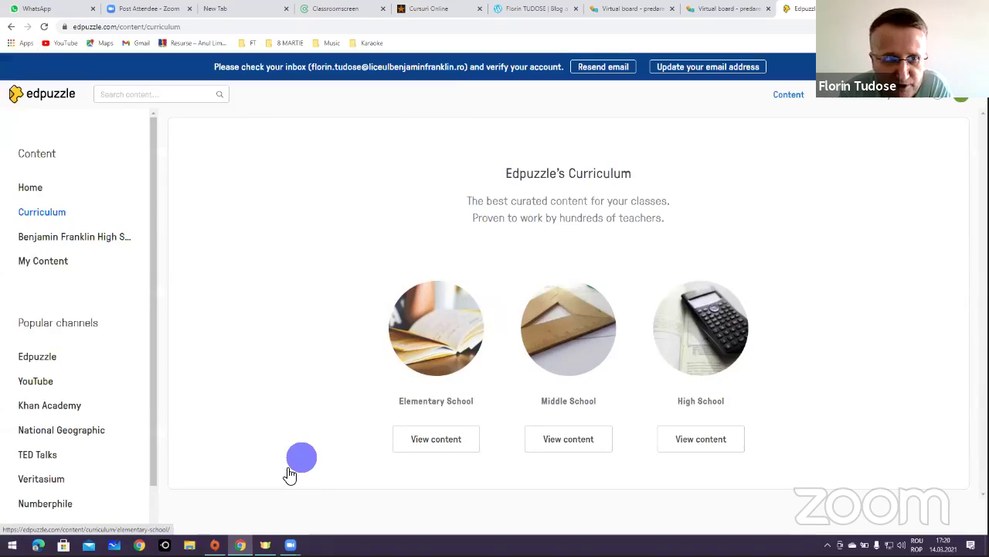
Step: Browse the National Geographic channel, view the "Watch Moose Fight in a Quiet Alaska Suburb" video and its versions, and return to the channel
{"action": "scroll", "coordinate": [71, 327], "scroll_direction": "down", "scroll_amount": 1}
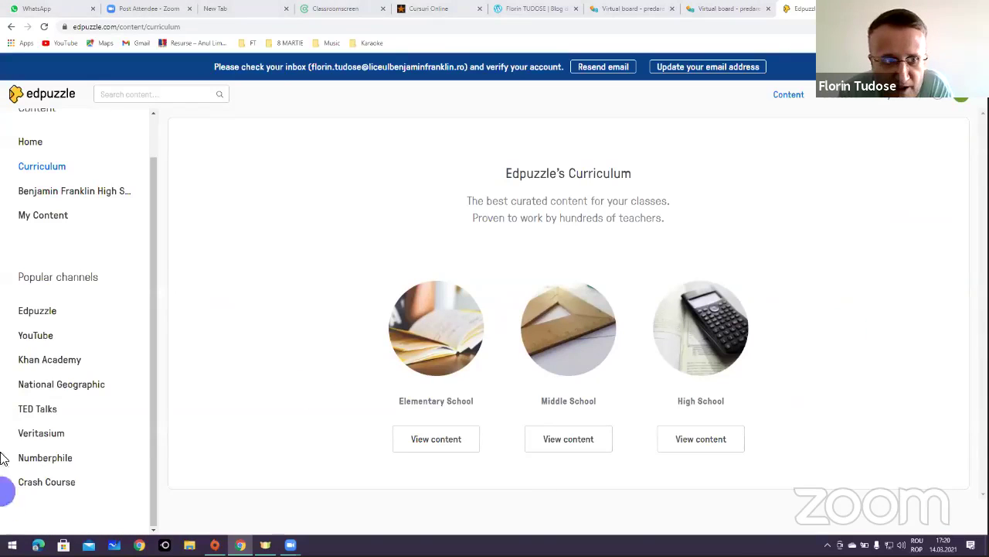
{"action": "left_click", "coordinate": [68, 393]}
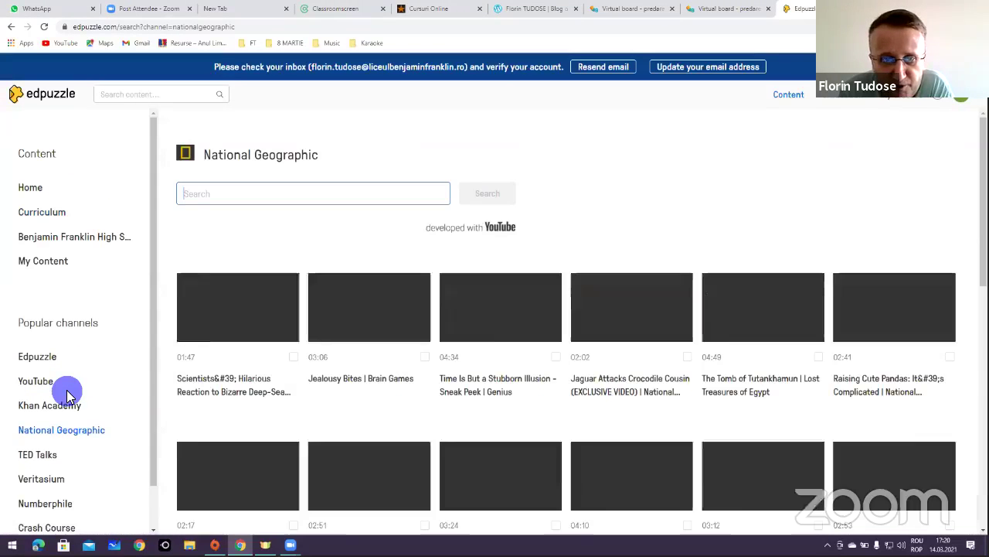
{"action": "scroll", "coordinate": [495, 324], "scroll_direction": "down", "scroll_amount": 5}
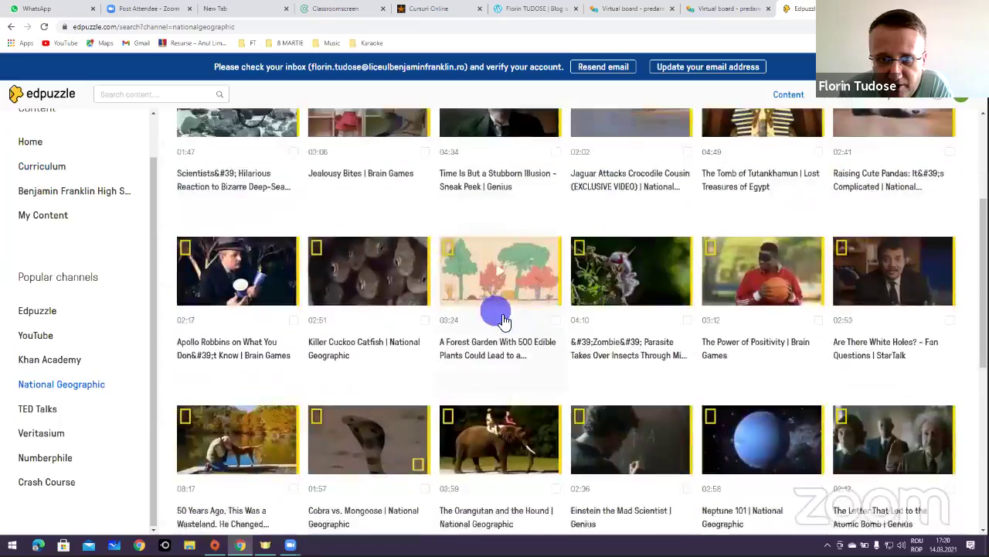
{"action": "scroll", "coordinate": [516, 340], "scroll_direction": "down", "scroll_amount": 3}
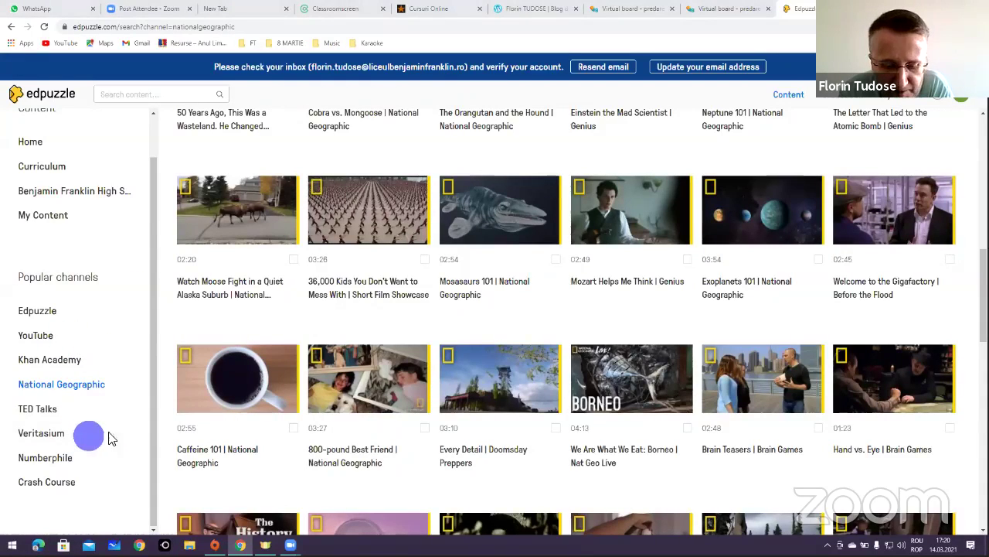
{"action": "scroll", "coordinate": [278, 282], "scroll_direction": "up", "scroll_amount": 1}
{"action": "left_click", "coordinate": [276, 279]}
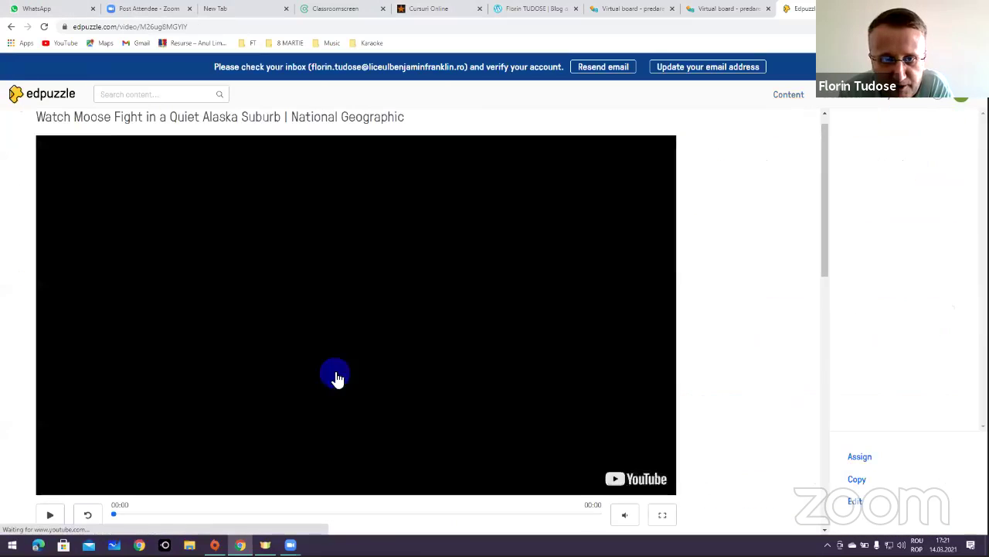
{"action": "scroll", "coordinate": [363, 325], "scroll_direction": "down", "scroll_amount": 3}
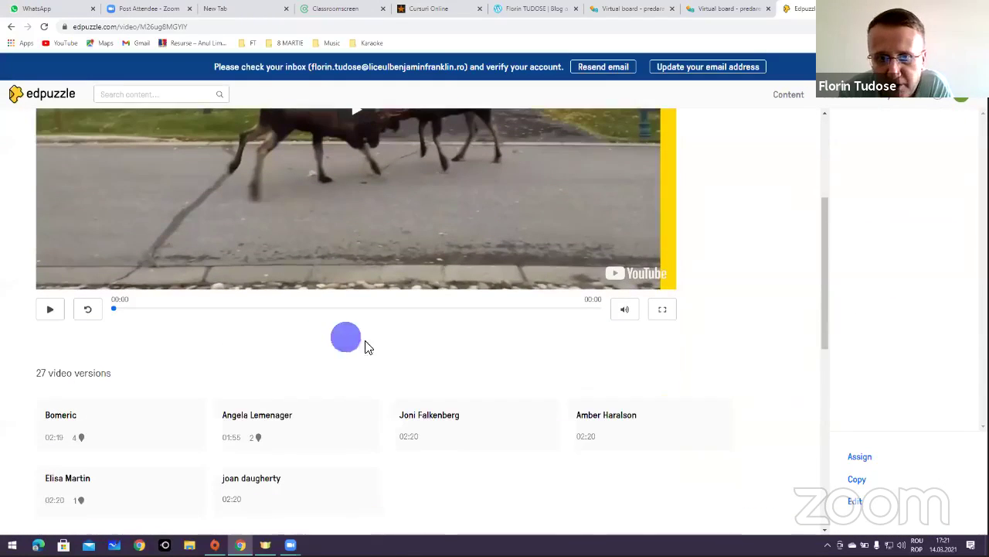
{"action": "left_click", "coordinate": [11, 26]}
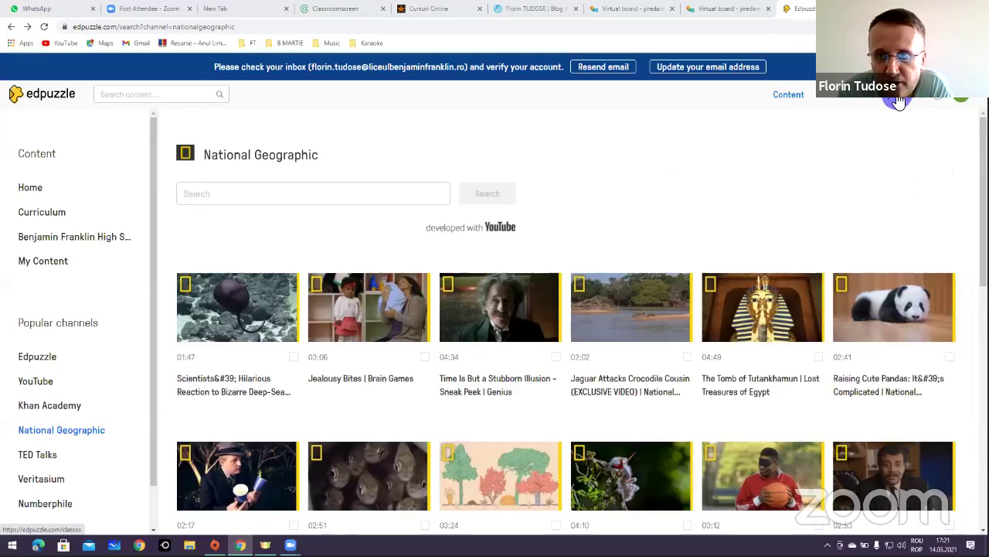
Step: Open the classes page, check the option for connecting a Google Classroom class, and close it without connecting
{"action": "left_click", "coordinate": [899, 103]}
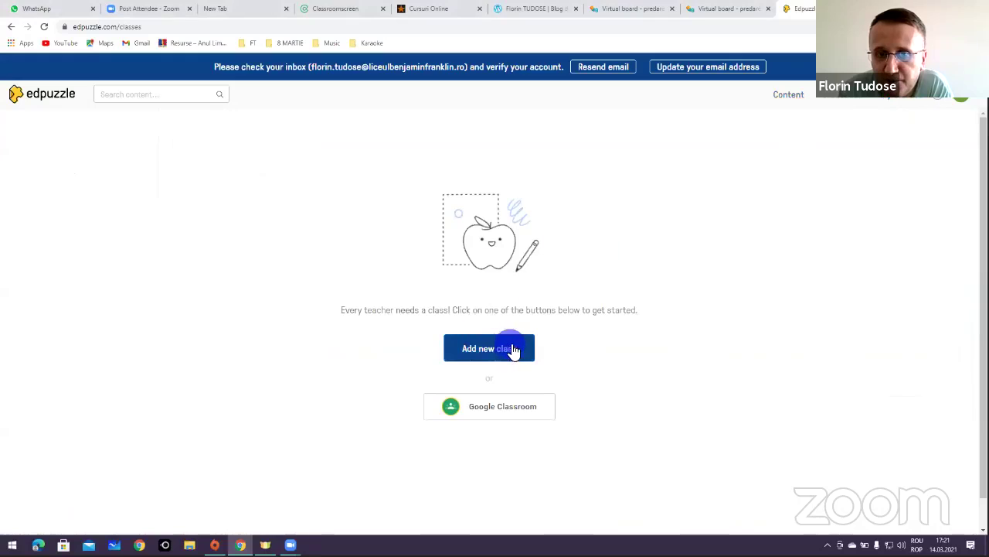
{"action": "scroll", "coordinate": [503, 363], "scroll_direction": "down", "scroll_amount": 1}
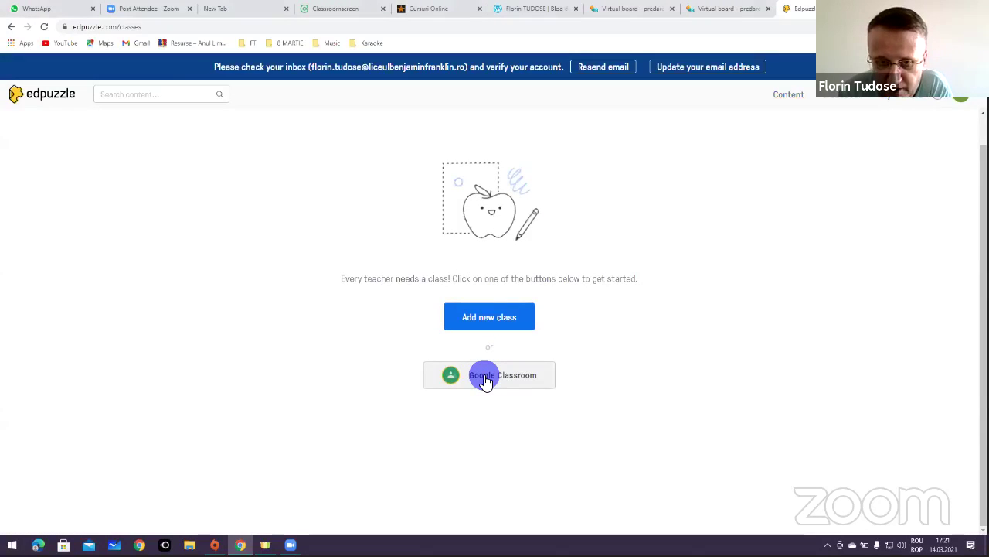
{"action": "left_click", "coordinate": [485, 377]}
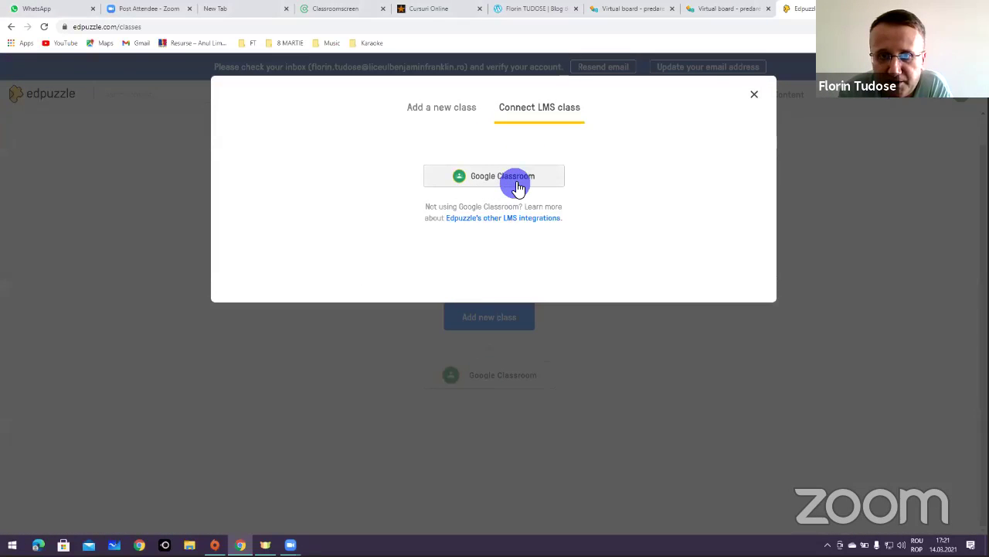
{"action": "left_click", "coordinate": [754, 94]}
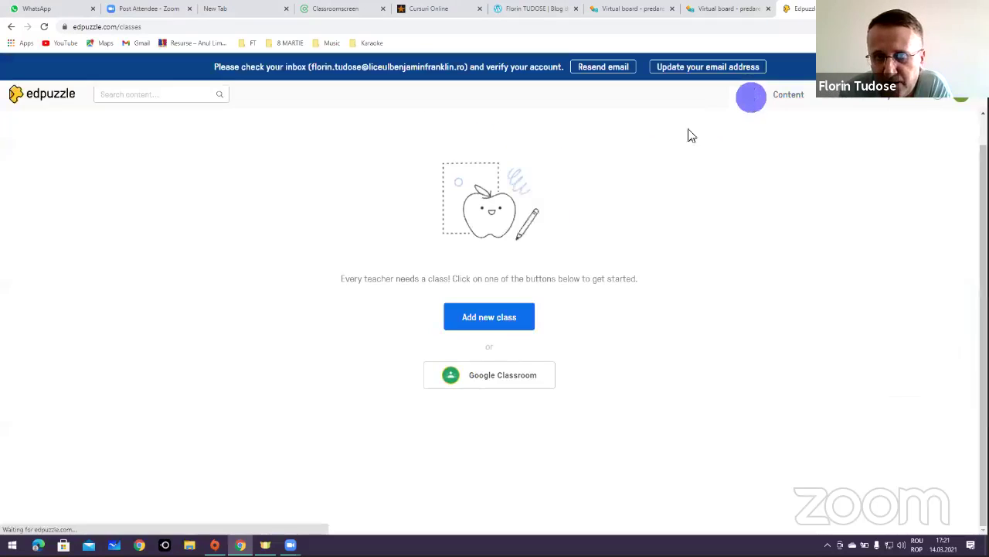
Step: Create a Classic class named "11 A" with grade level 5th grade and subject Social Studies, leaving the description empty
{"action": "left_click", "coordinate": [480, 325]}
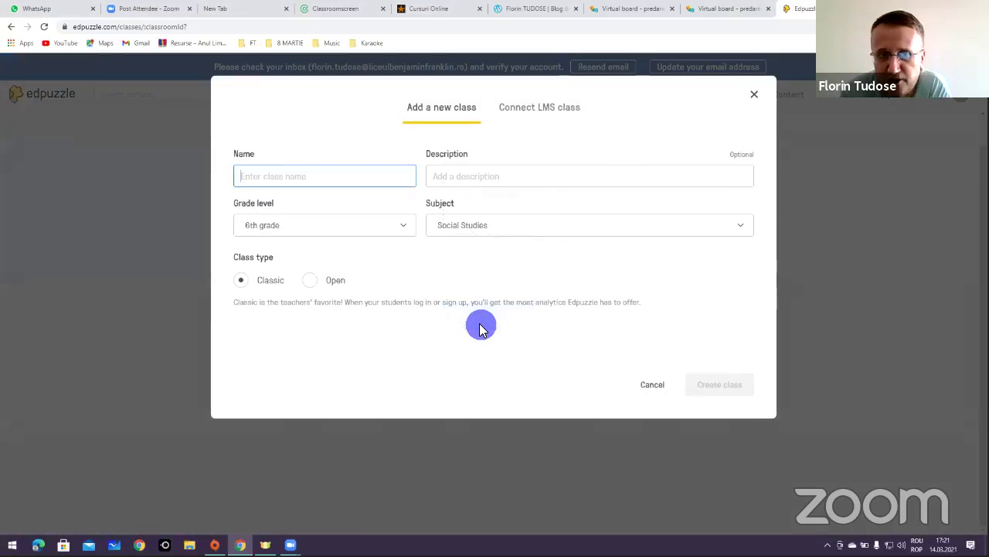
{"action": "type", "text": "11 A"}
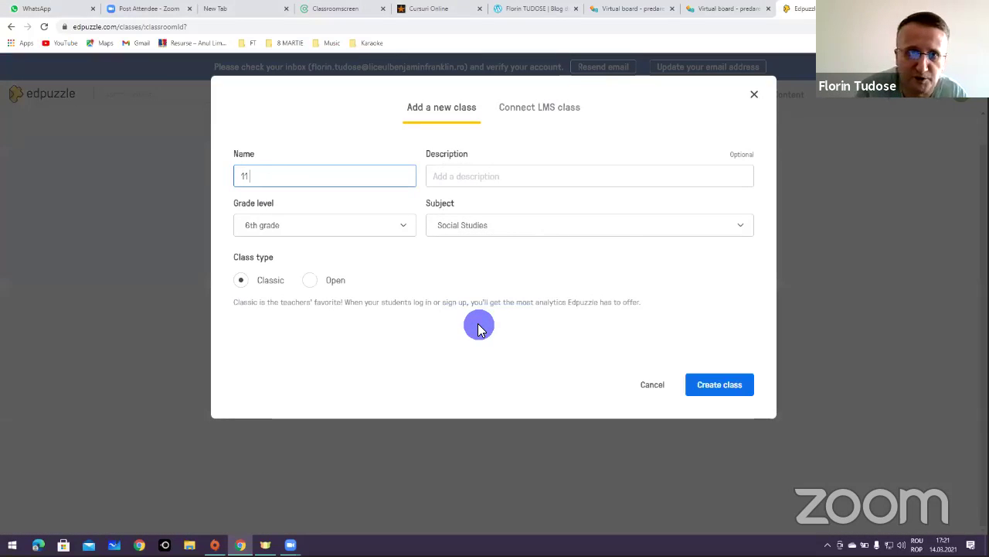
{"action": "left_click", "coordinate": [510, 179]}
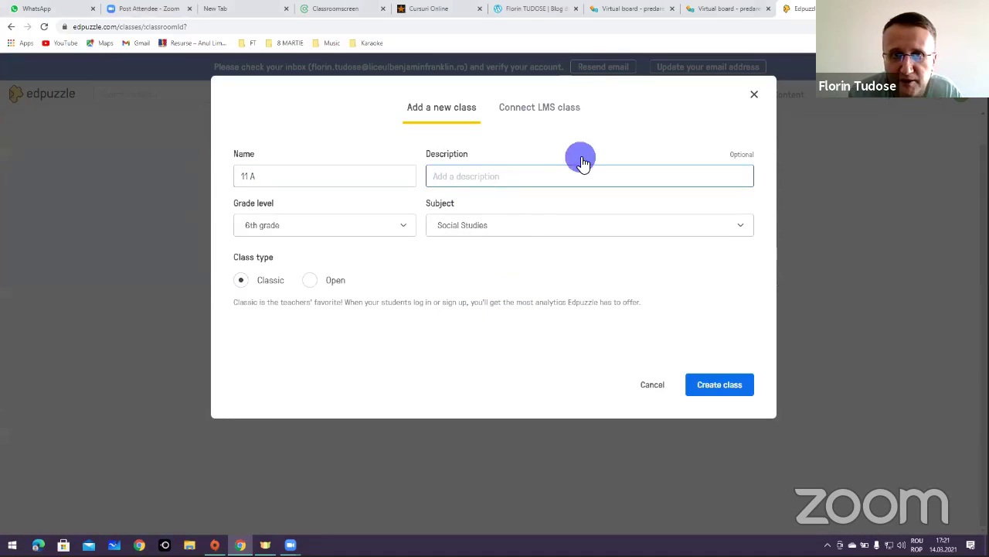
{"action": "left_click", "coordinate": [360, 236]}
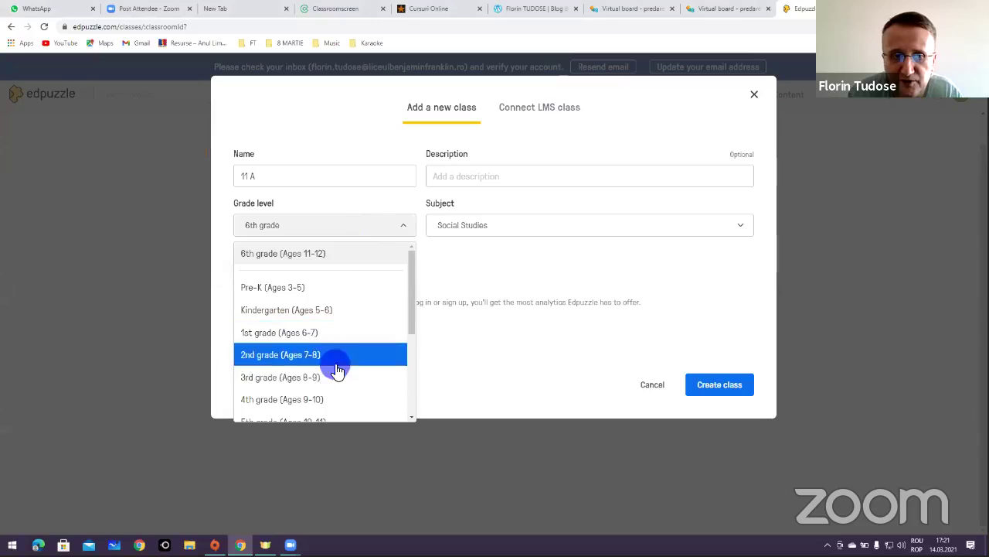
{"action": "scroll", "coordinate": [338, 364], "scroll_direction": "down", "scroll_amount": 3}
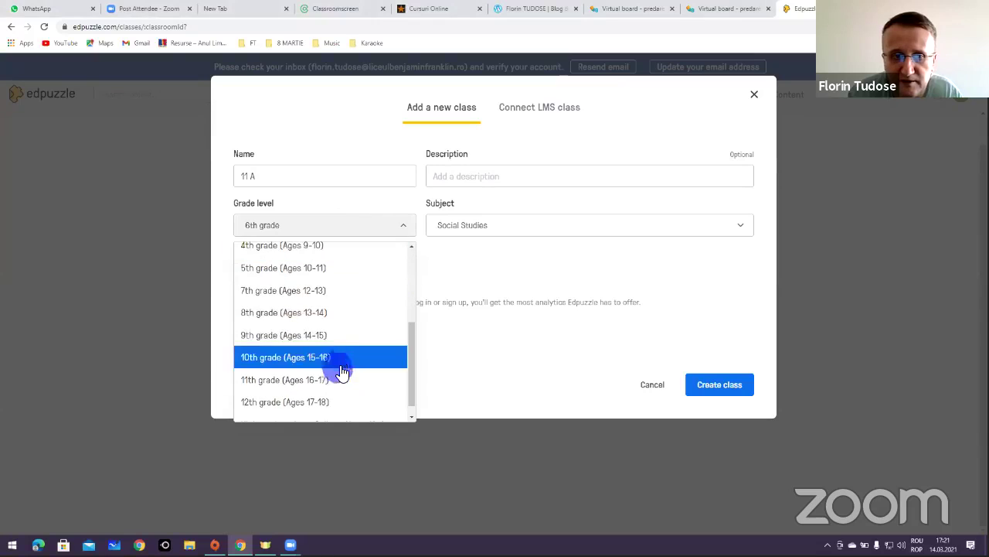
{"action": "left_click", "coordinate": [342, 271]}
{"action": "left_click", "coordinate": [516, 230]}
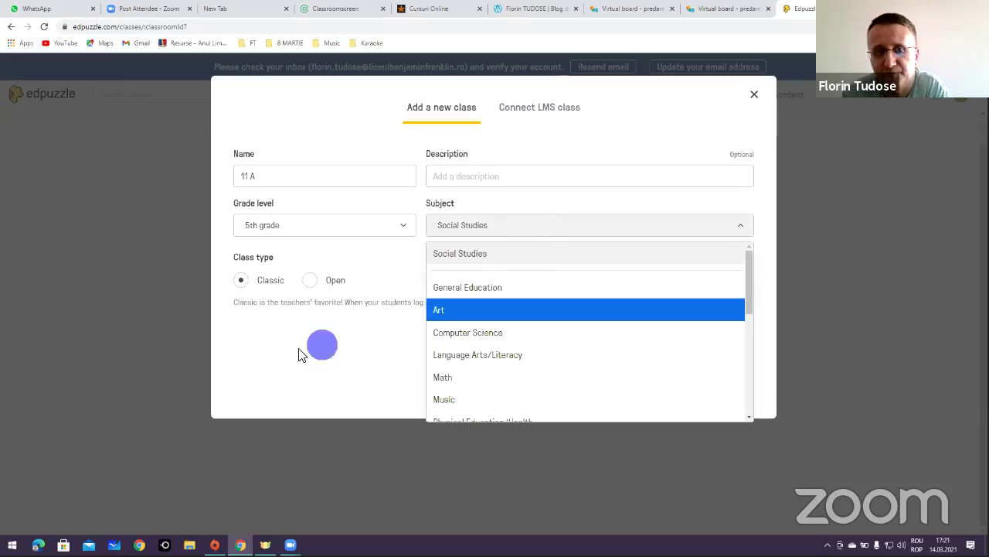
{"action": "left_click", "coordinate": [292, 299]}
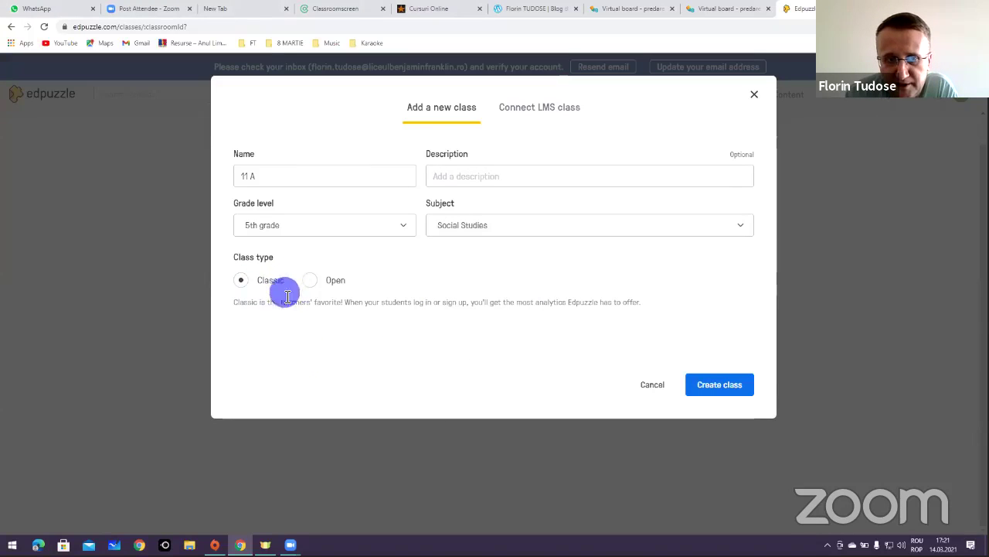
{"action": "left_click", "coordinate": [719, 392]}
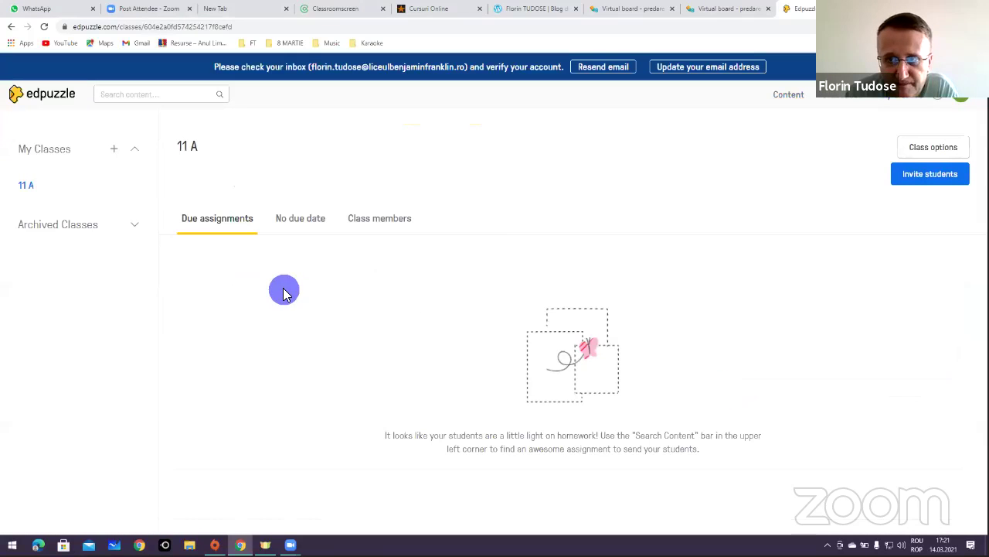
Step: Try to invite students to class 11 A, and open its class options, answering Yes to the parental consent question
{"action": "left_click", "coordinate": [941, 175]}
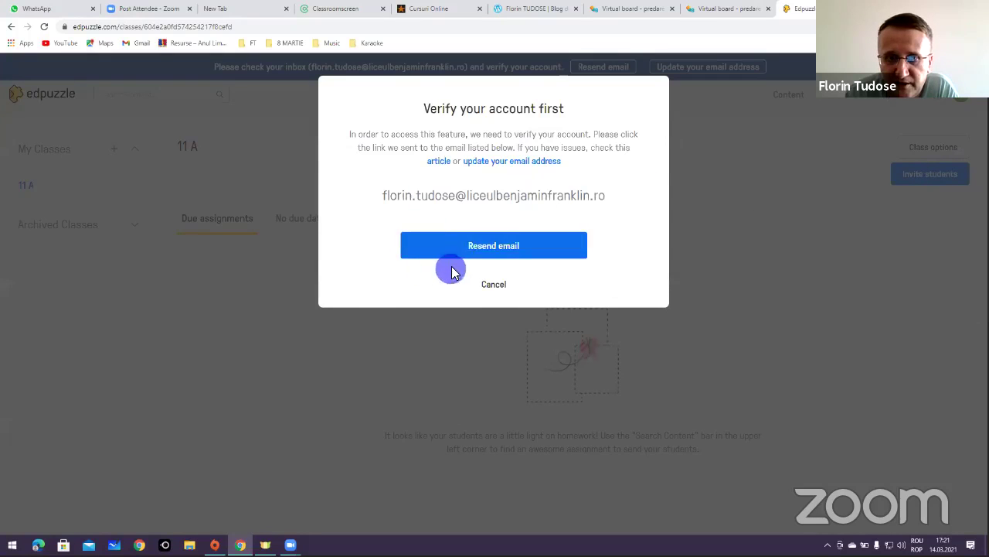
{"action": "left_click", "coordinate": [499, 285]}
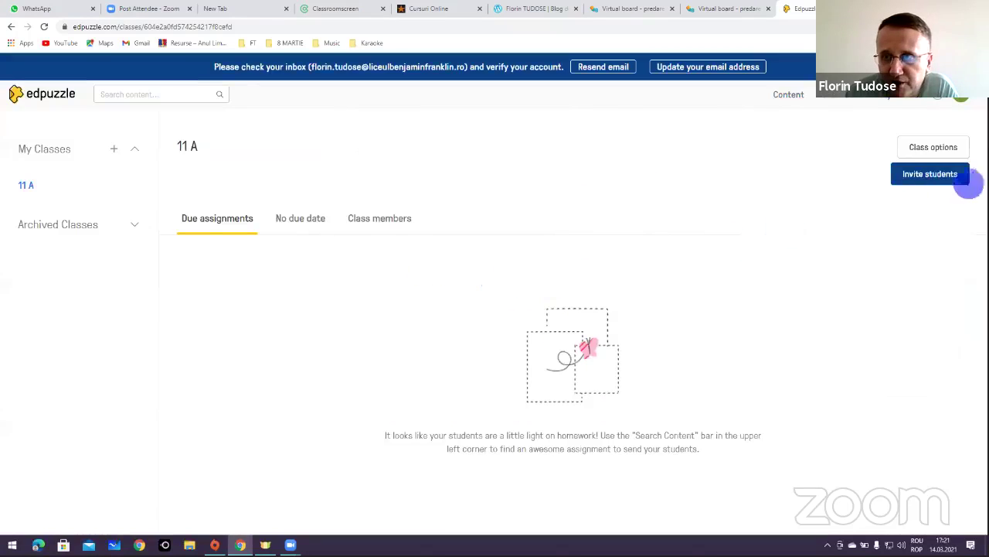
{"action": "left_click", "coordinate": [950, 146]}
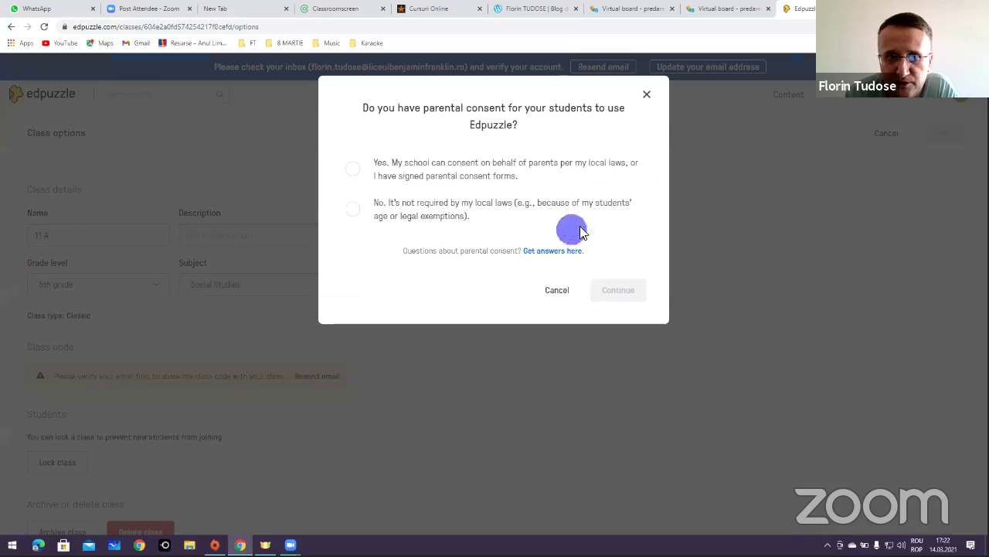
{"action": "left_click", "coordinate": [354, 169]}
{"action": "left_click", "coordinate": [630, 293]}
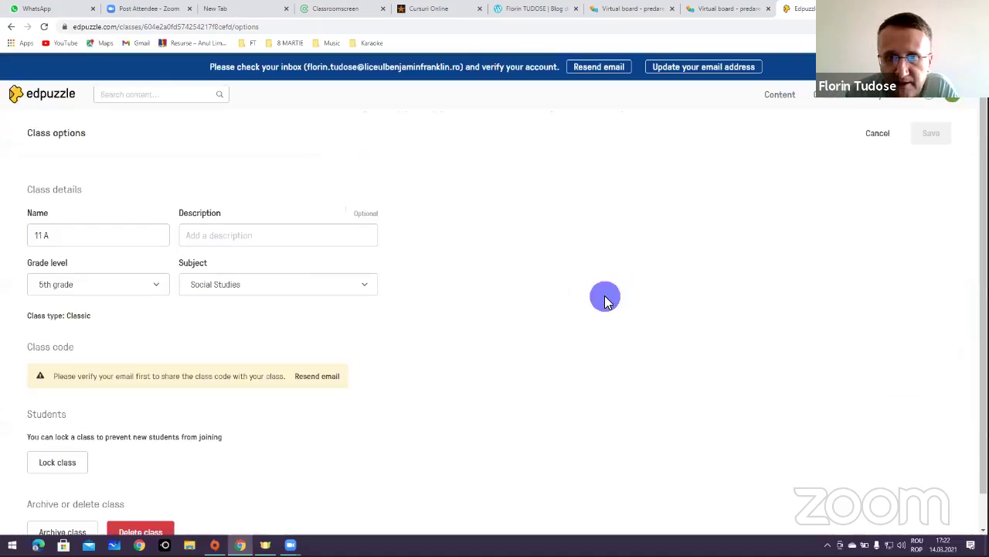
Step: Check the archive and delete settings of class 11 A, opening the archive confirmation and cancelling it
{"action": "scroll", "coordinate": [263, 313], "scroll_direction": "down", "scroll_amount": 1}
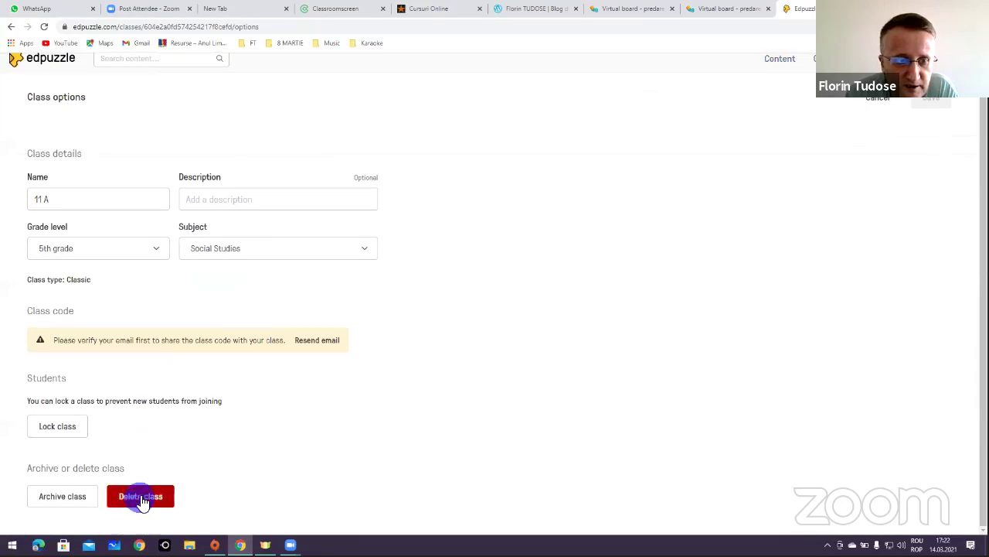
{"action": "left_click", "coordinate": [74, 496]}
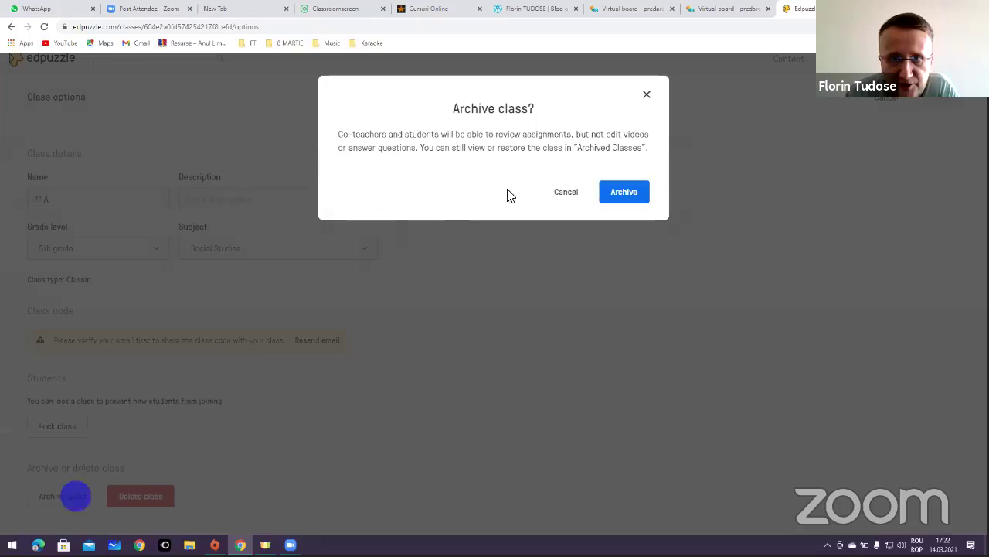
{"action": "left_click", "coordinate": [568, 192]}
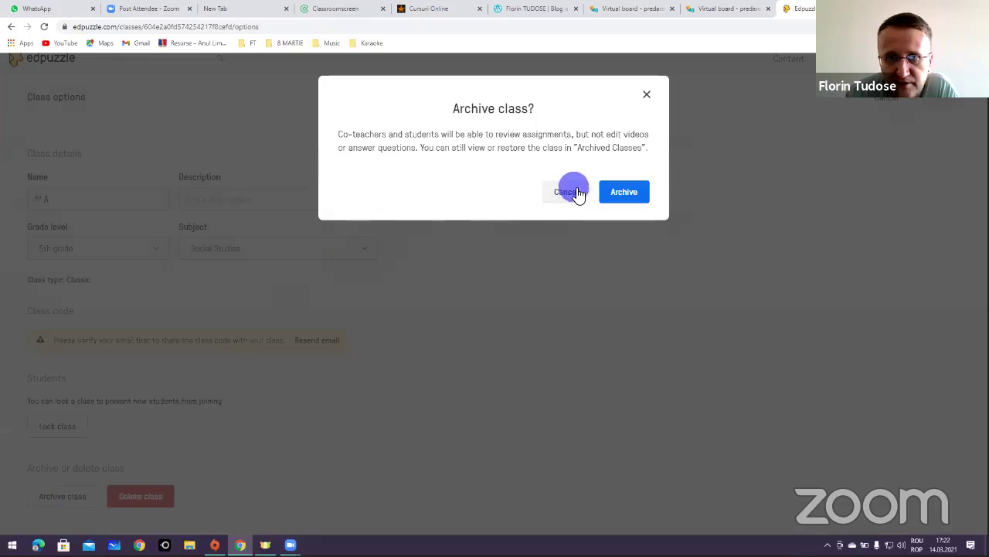
{"action": "left_click", "coordinate": [962, 484]}
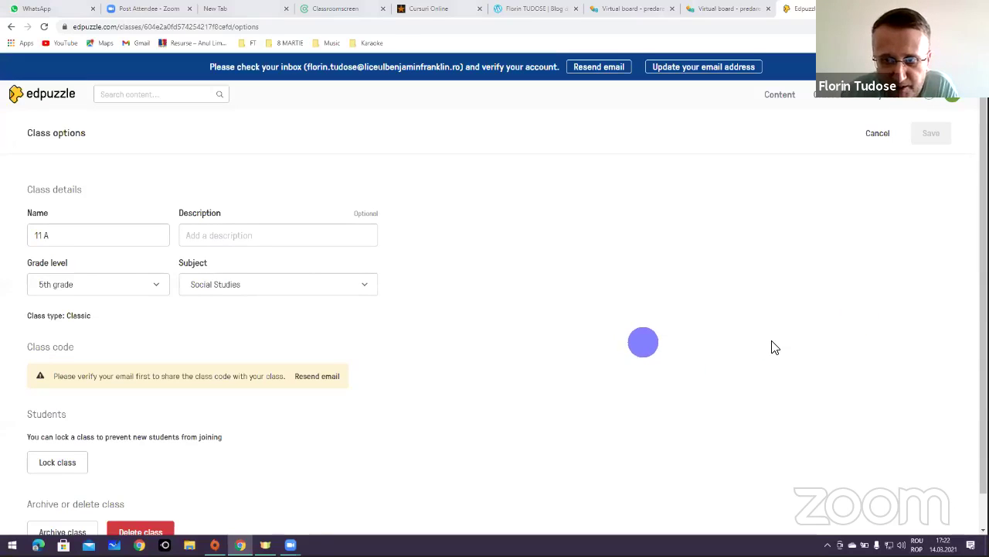
Step: Revisit the home page, and return to class 11 A to review its members, no-due-date and due assignments sections
{"action": "left_click", "coordinate": [44, 99]}
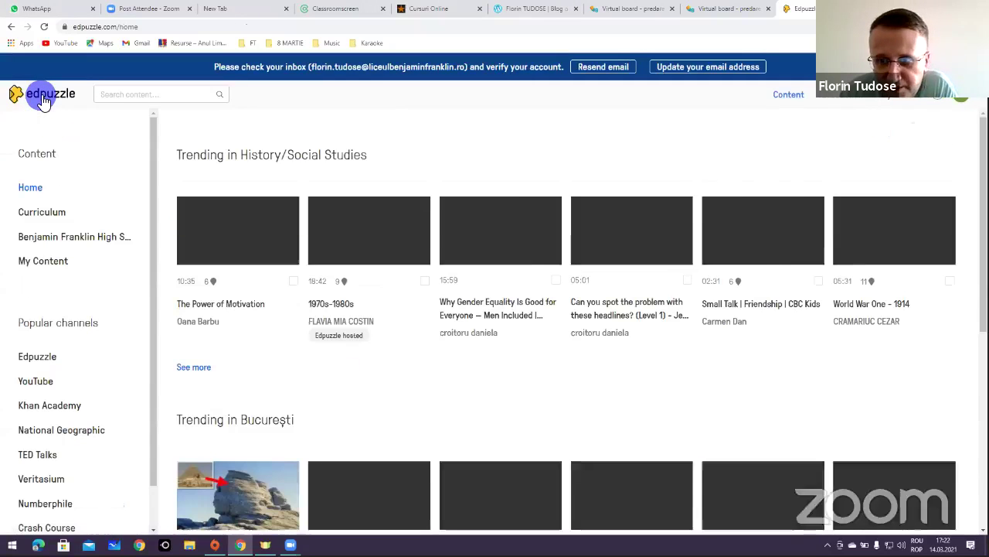
{"action": "scroll", "coordinate": [115, 317], "scroll_direction": "down", "scroll_amount": 1}
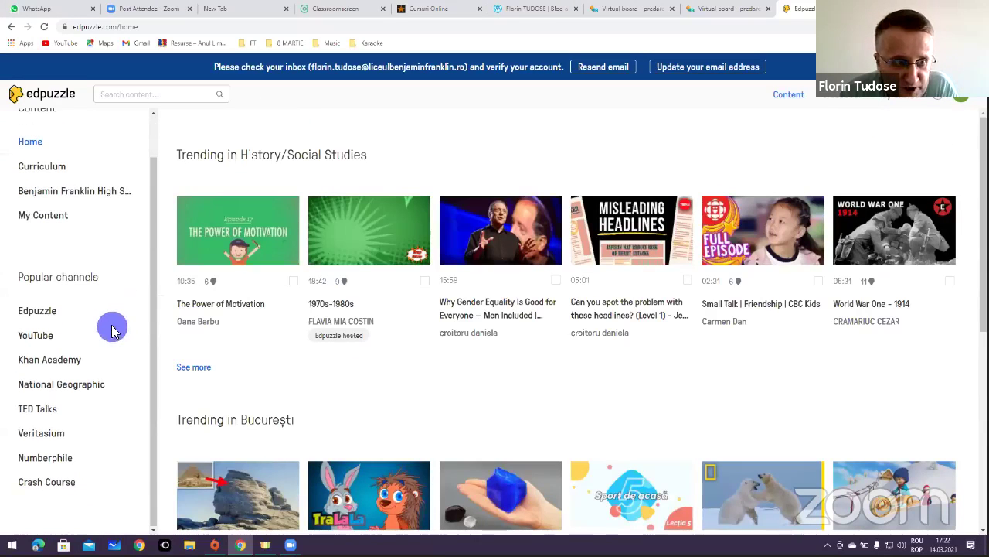
{"action": "left_click", "coordinate": [899, 99]}
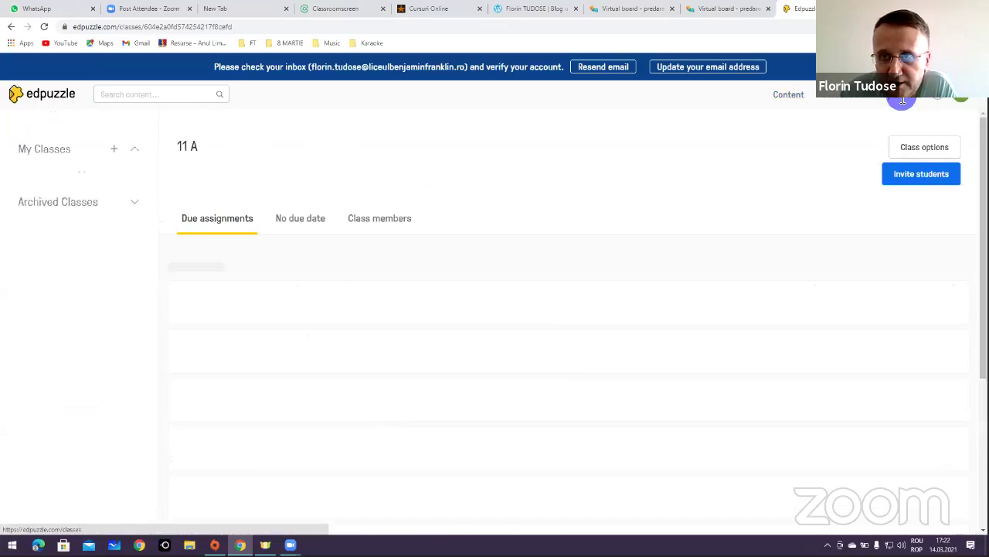
{"action": "left_click", "coordinate": [391, 224]}
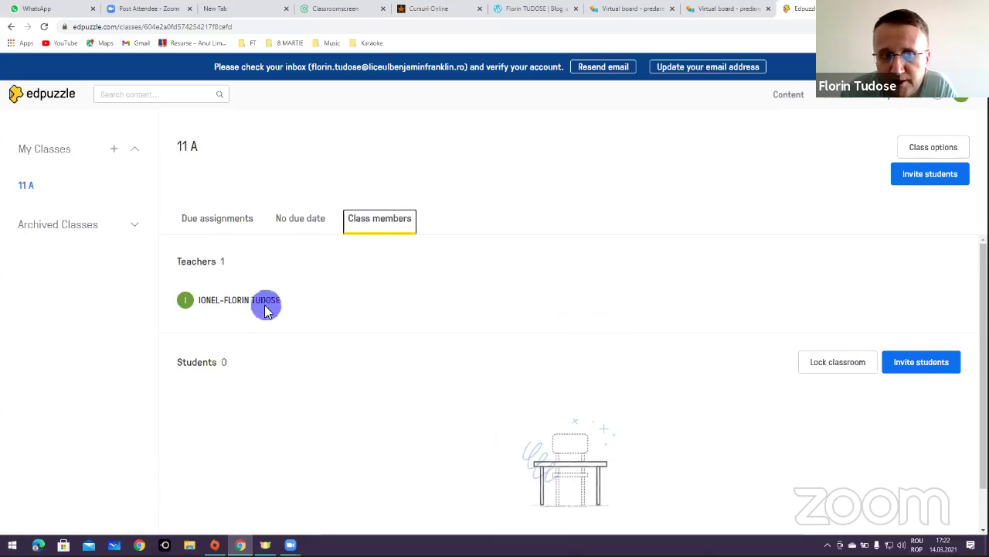
{"action": "left_click", "coordinate": [305, 221]}
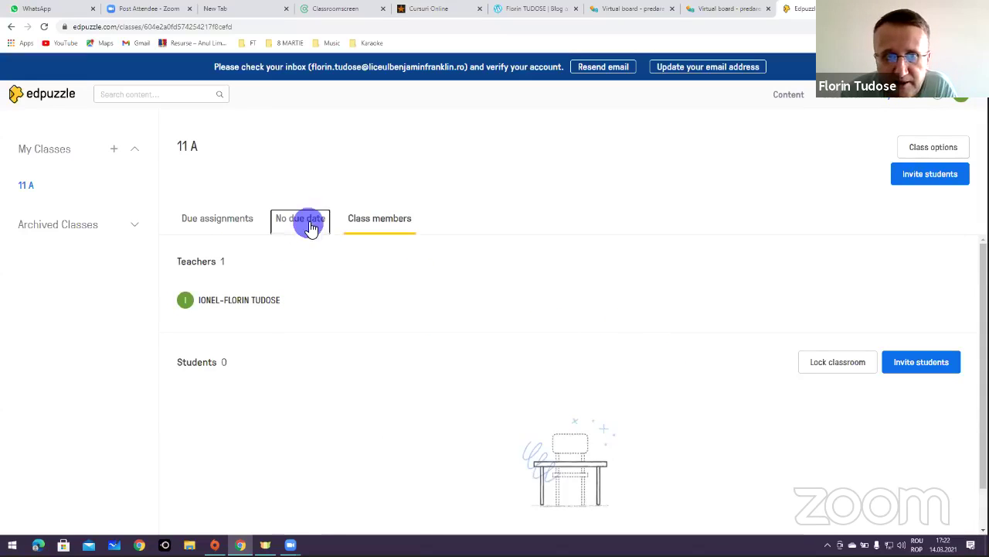
{"action": "left_click", "coordinate": [238, 232]}
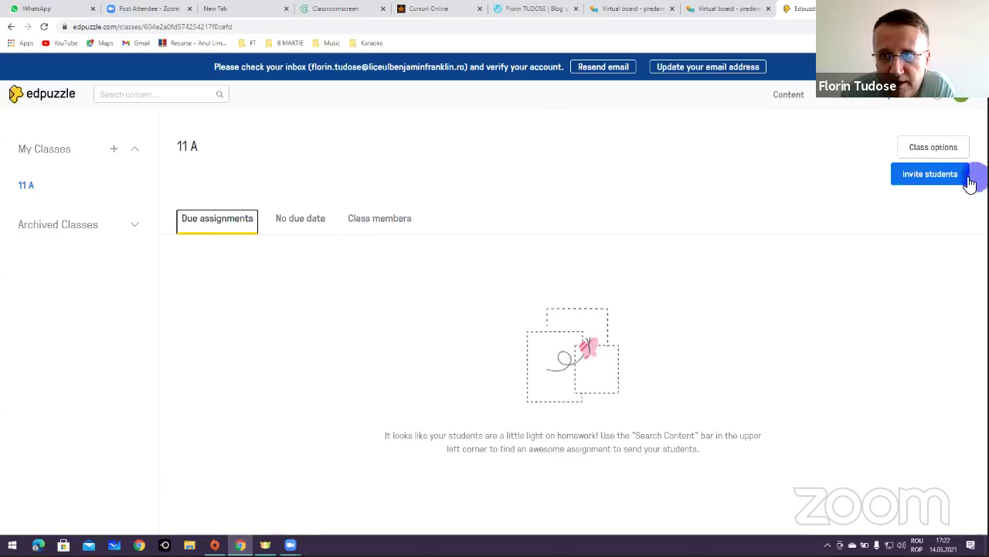
Step: Try again to invite students to class 11 A and resend the account verification email
{"action": "left_click", "coordinate": [939, 176]}
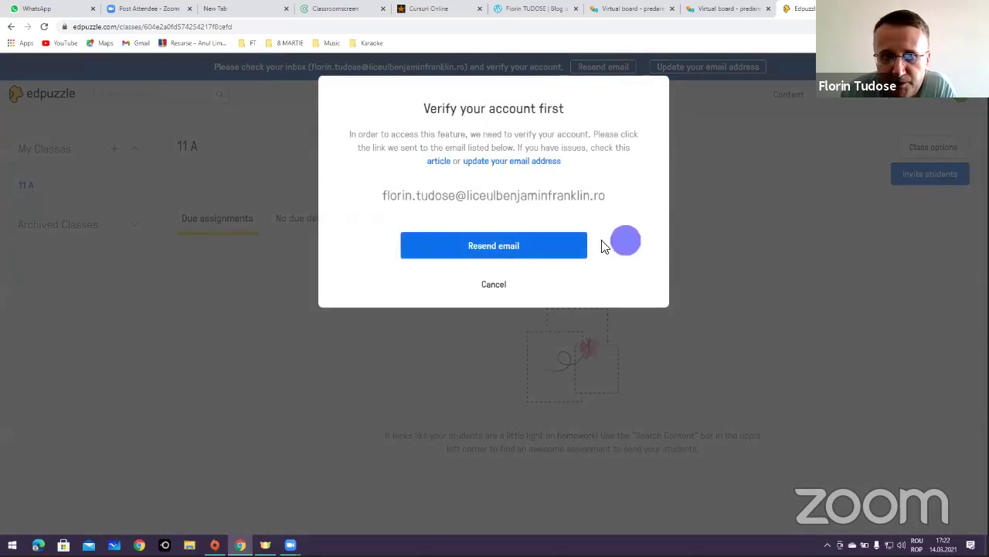
{"action": "left_click", "coordinate": [503, 248]}
{"action": "left_click", "coordinate": [513, 235]}
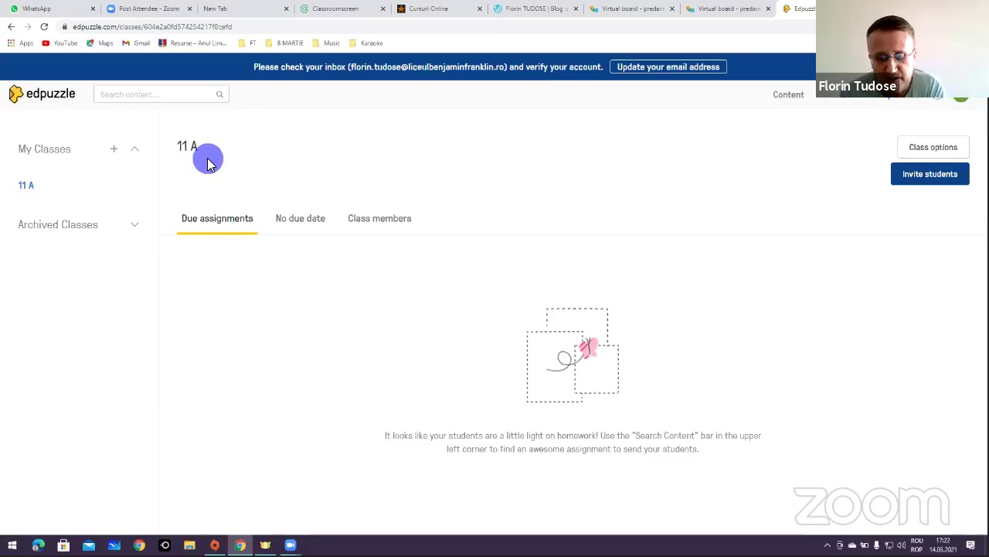
Step: Collapse the My Classes list and expand Archived Classes to see where archived classes are kept
{"action": "left_click", "coordinate": [44, 158]}
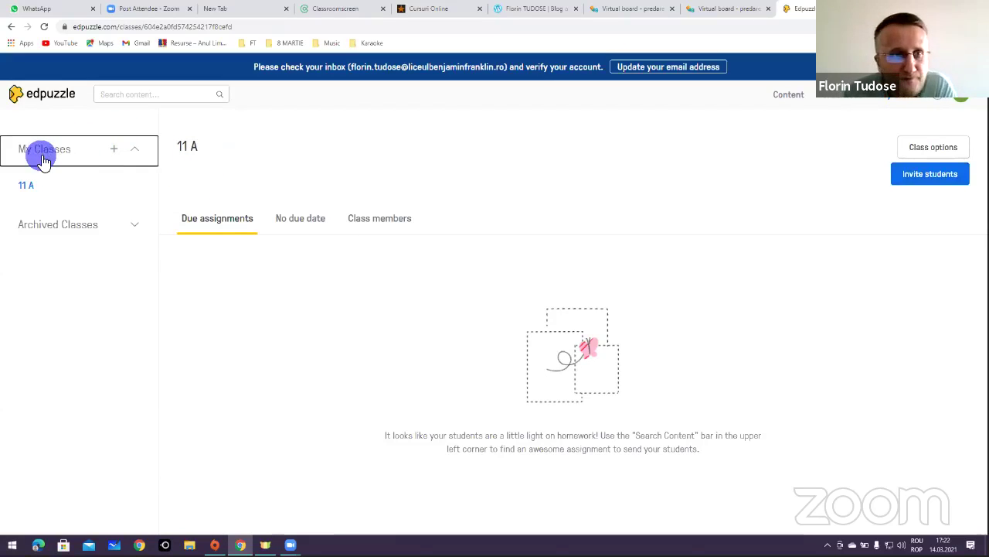
{"action": "left_click", "coordinate": [56, 186]}
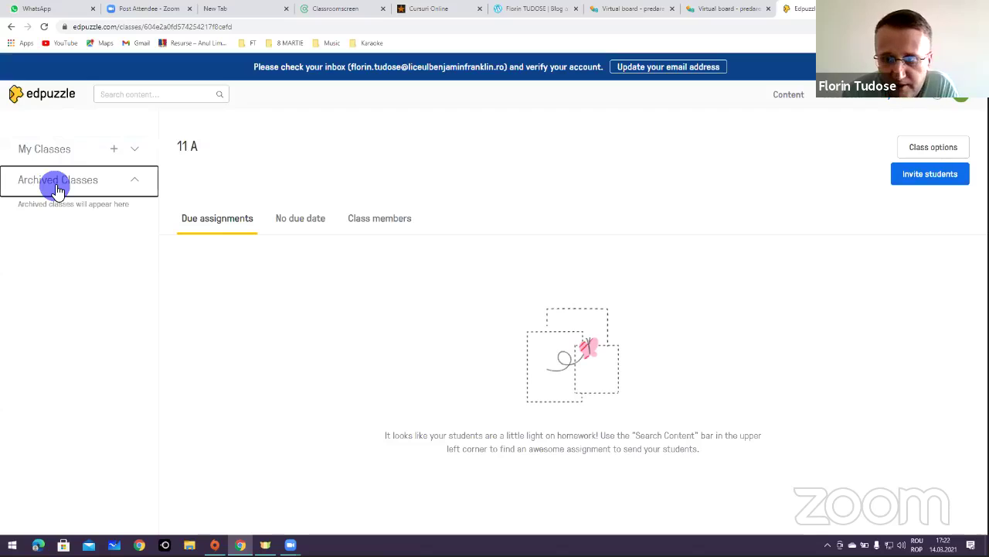
{"action": "left_click", "coordinate": [48, 150]}
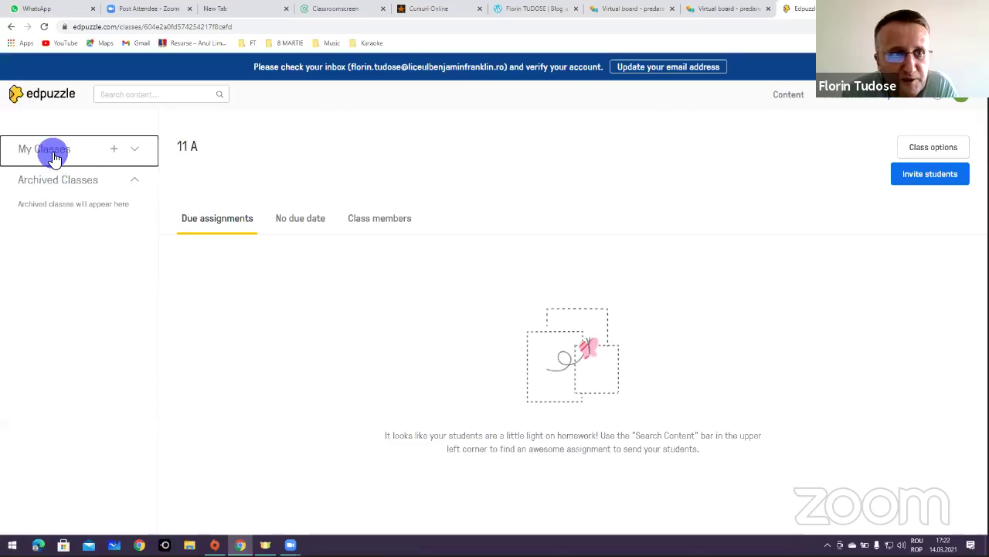
Step: Go to the home page, browse the TED Talks channel and open the video "The art of the imperfect"
{"action": "left_click", "coordinate": [42, 97]}
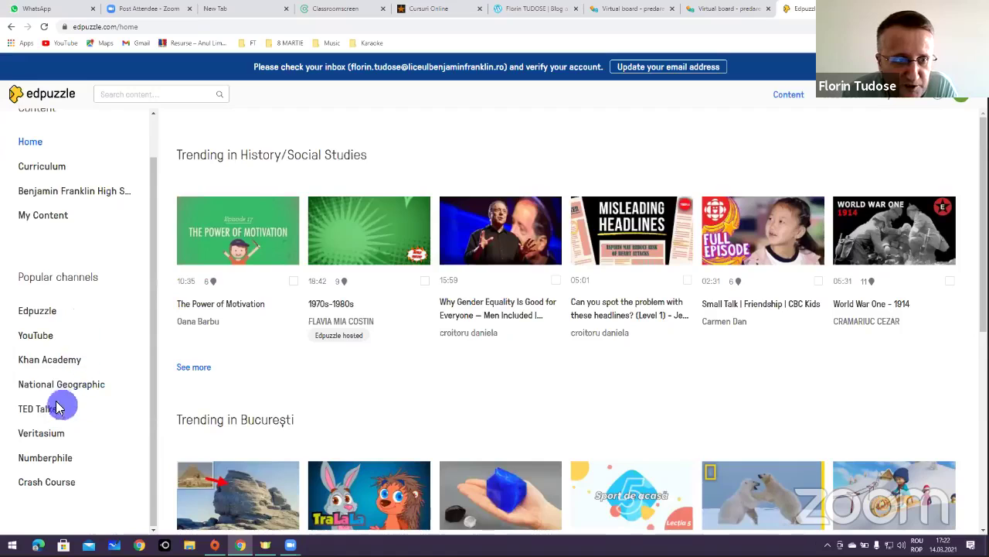
{"action": "left_click", "coordinate": [34, 455]}
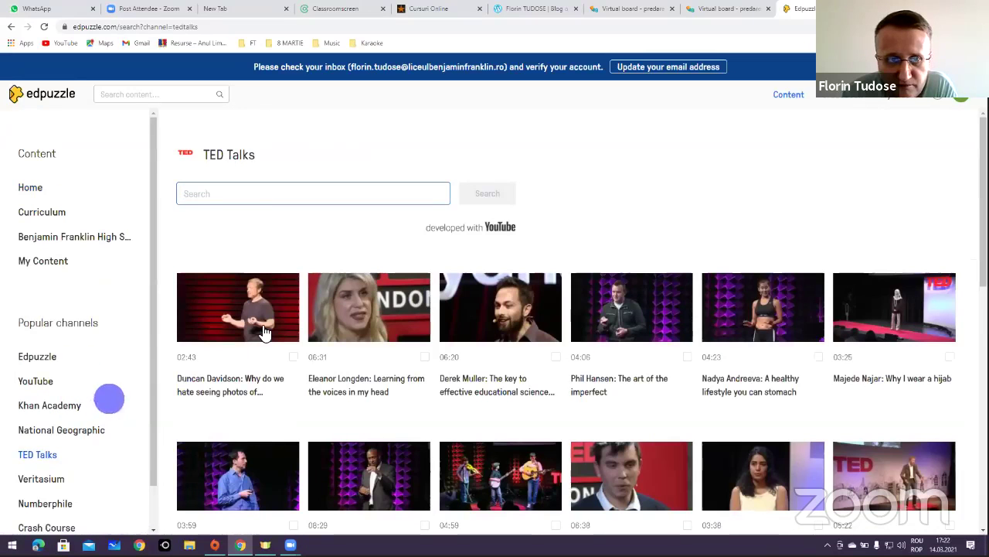
{"action": "scroll", "coordinate": [514, 253], "scroll_direction": "down", "scroll_amount": 1}
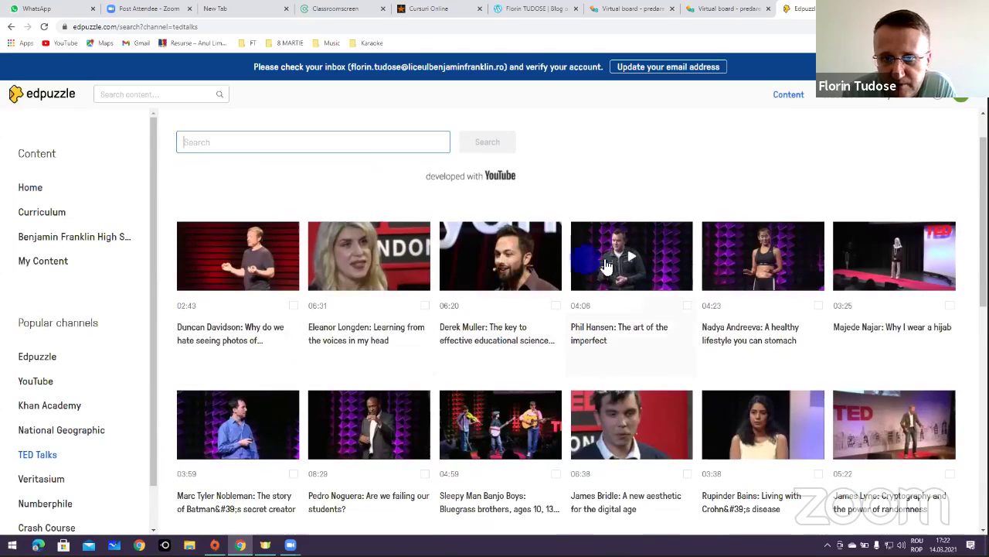
{"action": "left_click", "coordinate": [649, 268]}
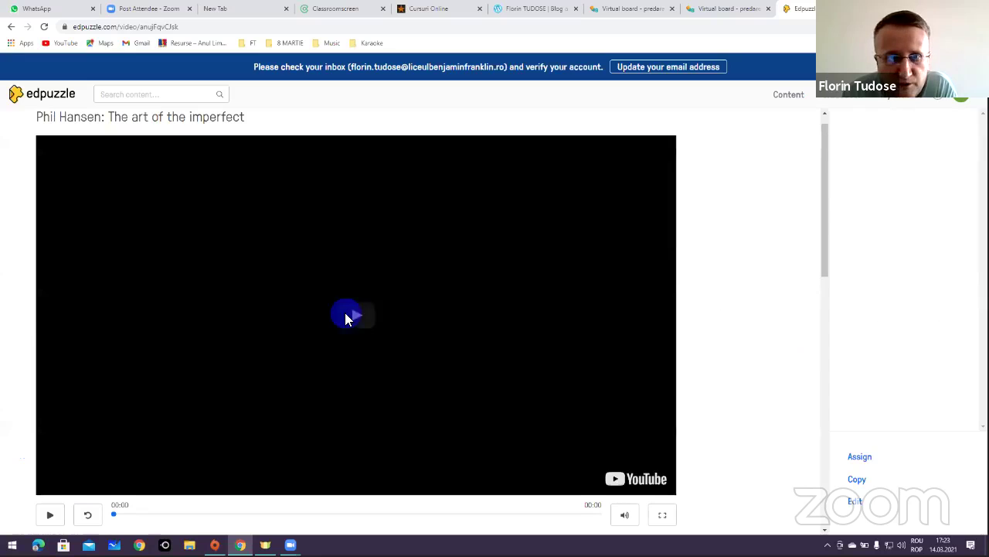
Step: Look over the video page, including the player and the list of other video versions
{"action": "scroll", "coordinate": [317, 313], "scroll_direction": "down", "scroll_amount": 1}
{"action": "scroll", "coordinate": [316, 314], "scroll_direction": "up", "scroll_amount": 2}
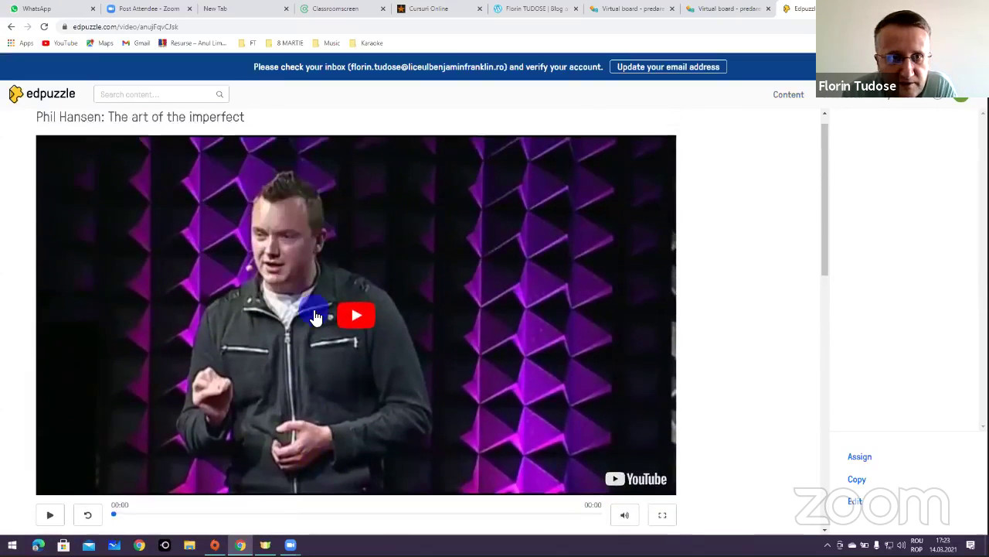
{"action": "scroll", "coordinate": [315, 315], "scroll_direction": "down", "scroll_amount": 3}
{"action": "scroll", "coordinate": [294, 321], "scroll_direction": "down", "scroll_amount": 1}
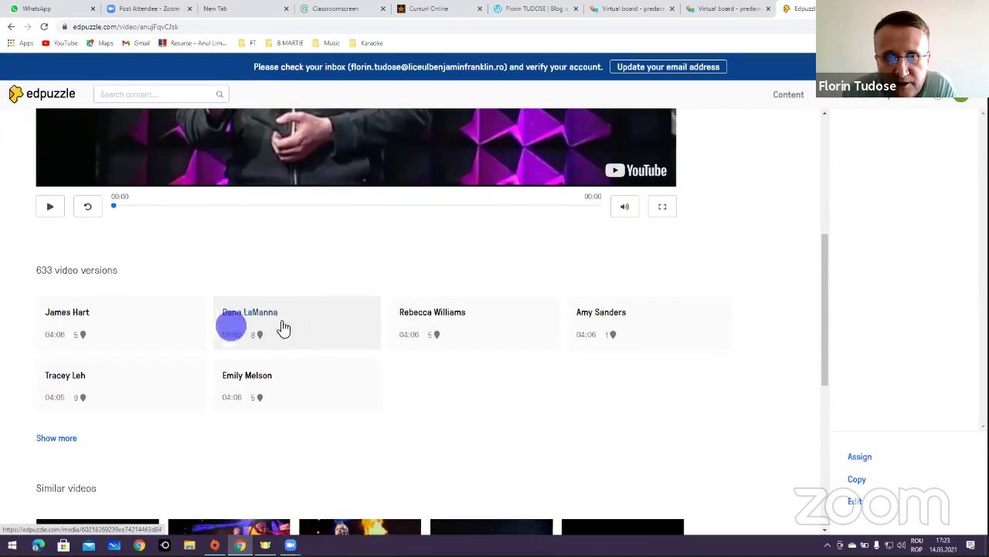
{"action": "scroll", "coordinate": [409, 316], "scroll_direction": "up", "scroll_amount": 4}
{"action": "scroll", "coordinate": [411, 317], "scroll_direction": "up", "scroll_amount": 1}
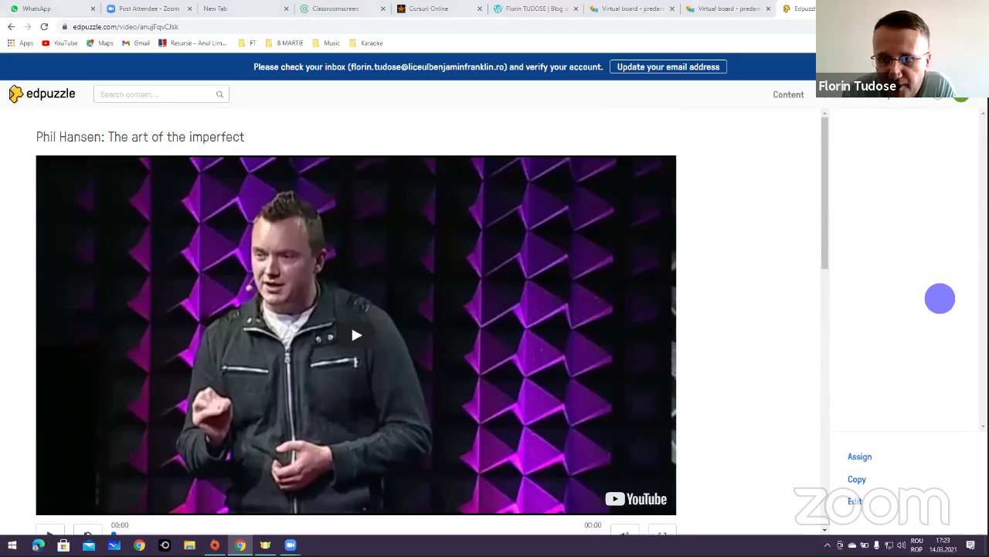
{"action": "scroll", "coordinate": [375, 302], "scroll_direction": "down", "scroll_amount": 4}
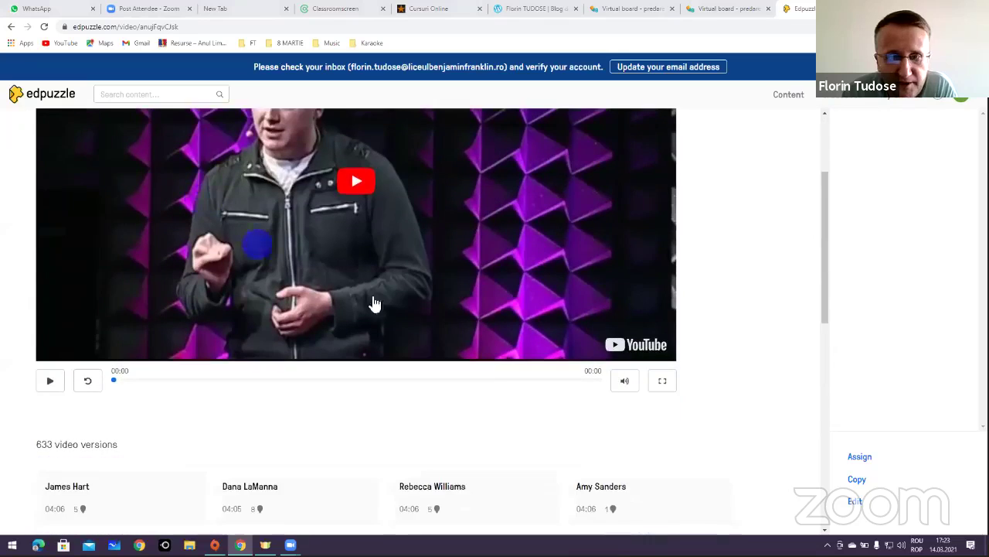
{"action": "scroll", "coordinate": [446, 320], "scroll_direction": "down", "scroll_amount": 1}
Step: Open the video on YouTube and copy its web address
{"action": "mouse_move", "coordinate": [630, 224]}
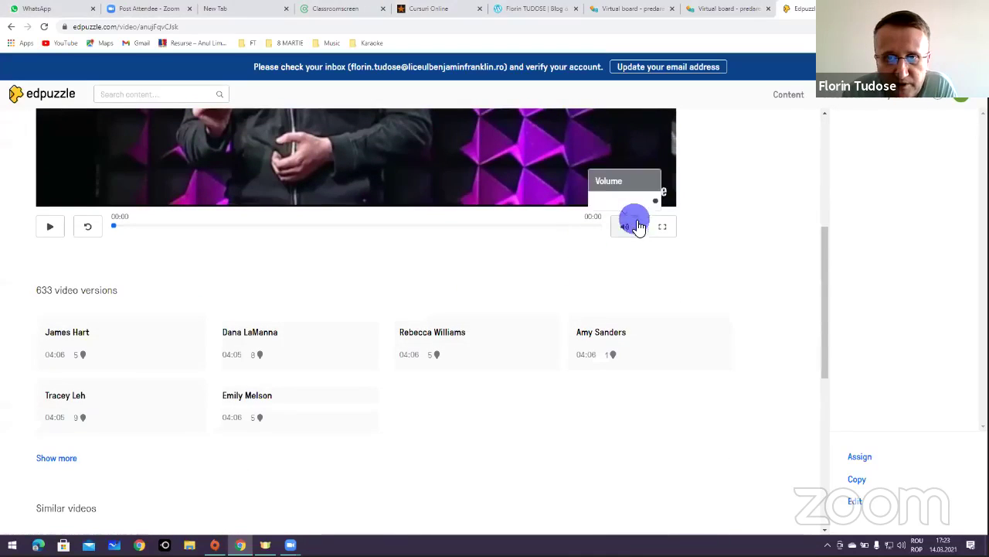
{"action": "left_click_drag", "start_coordinate": [649, 198], "coordinate": [767, 208]}
{"action": "left_click", "coordinate": [635, 193]}
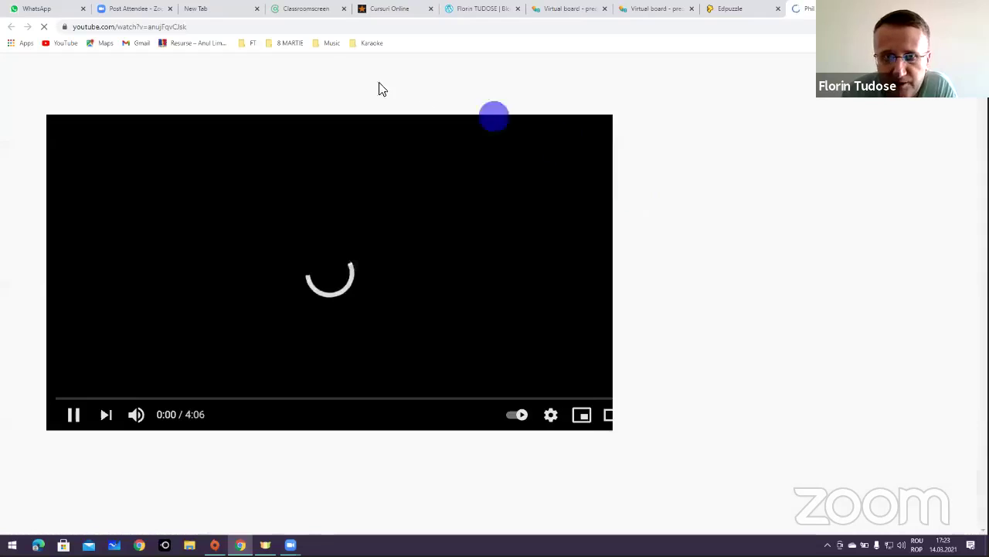
{"action": "left_click", "coordinate": [144, 27]}
{"action": "right_click", "coordinate": [140, 25]}
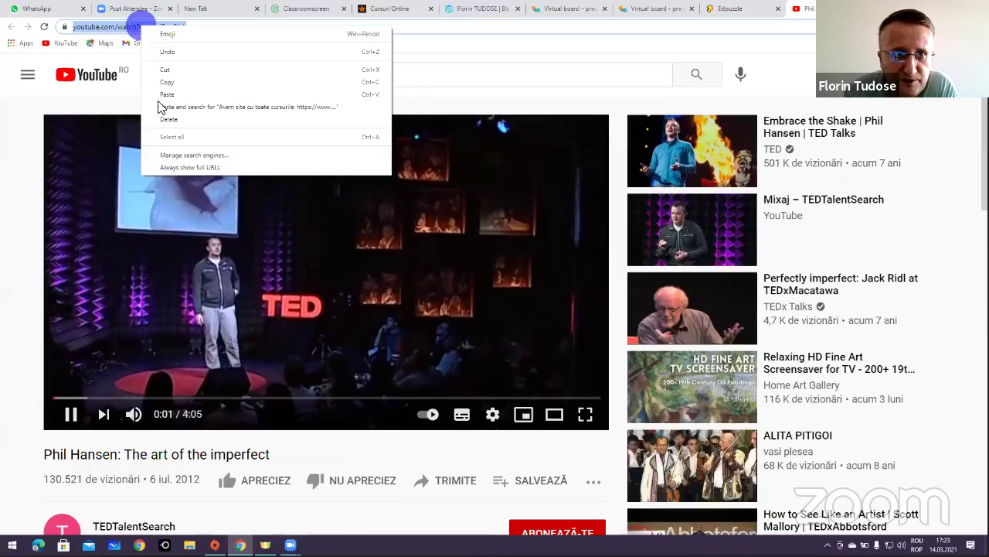
{"action": "left_click", "coordinate": [155, 83]}
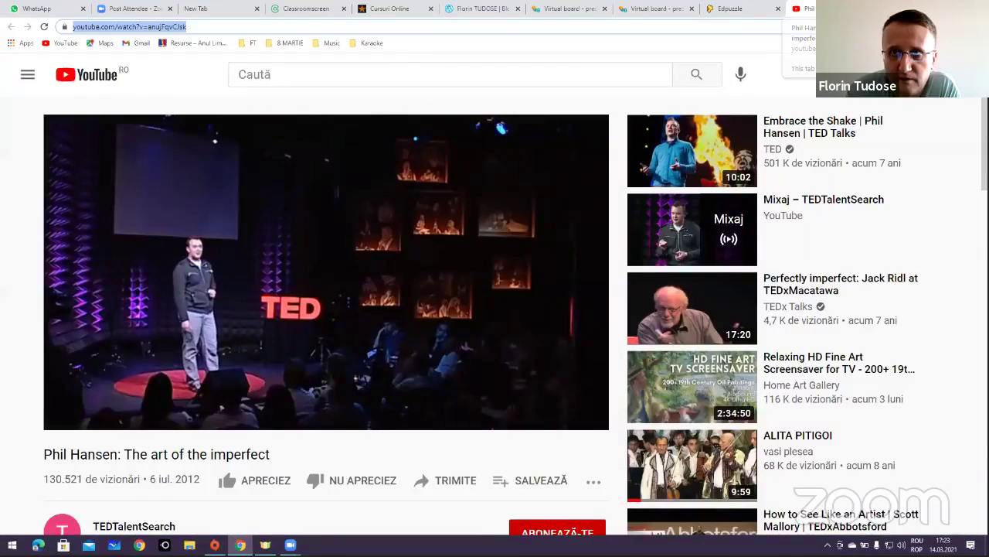
Step: Close the YouTube page and search Edpuzzle's content with the copied video link
{"action": "key", "text": "ctrl+w"}
{"action": "scroll", "coordinate": [271, 149], "scroll_direction": "up", "scroll_amount": 4}
{"action": "left_click", "coordinate": [139, 94]}
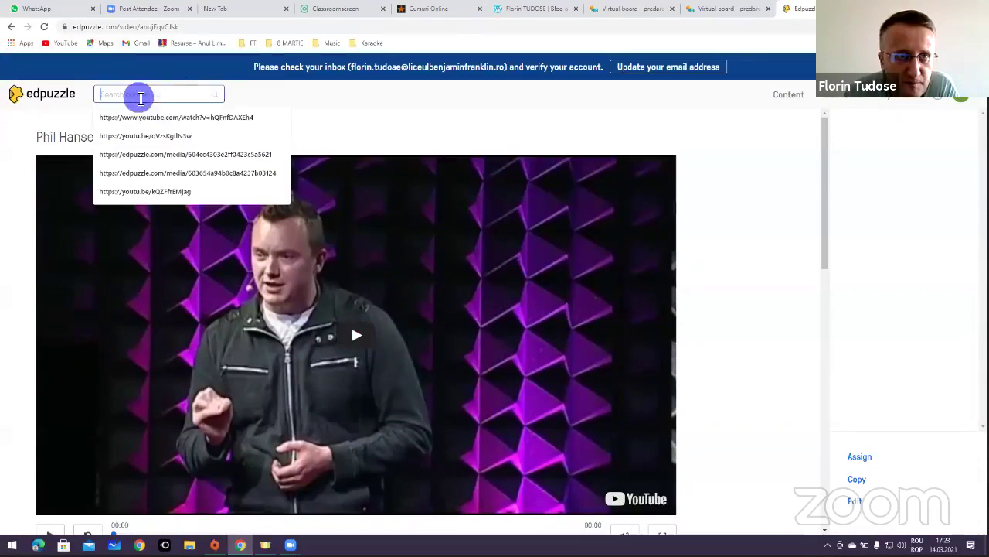
{"action": "right_click", "coordinate": [139, 96]}
{"action": "left_click", "coordinate": [175, 180]}
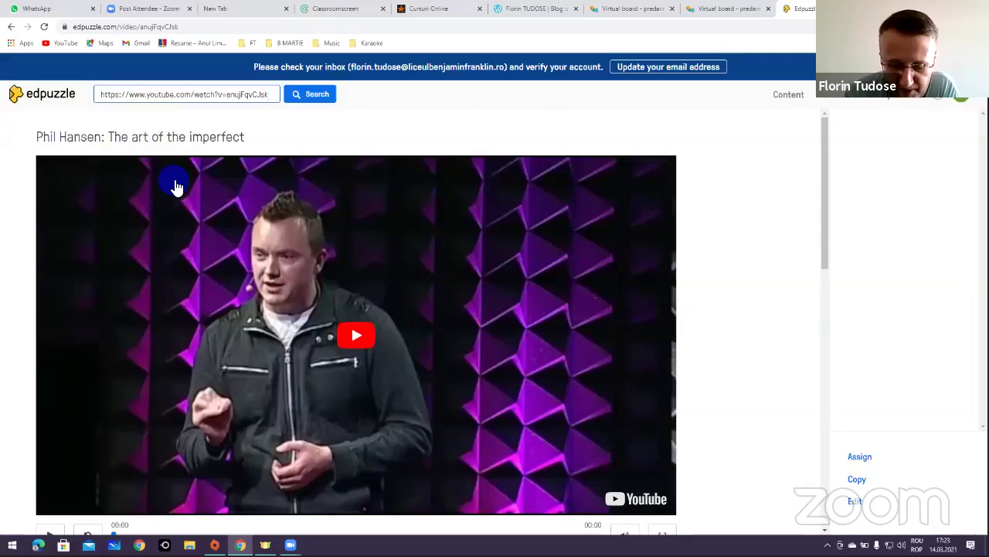
{"action": "key", "text": "Return"}
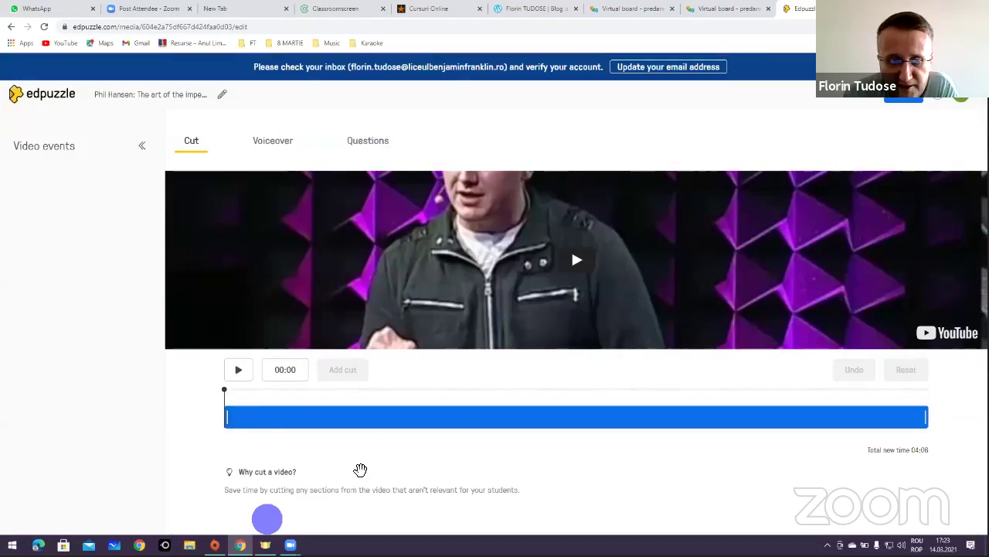
Step: Trim the beginning of the video so it starts at about 01:51 and add a cut at 01:53
{"action": "left_click", "coordinate": [258, 415]}
{"action": "left_click_drag", "start_coordinate": [223, 415], "coordinate": [276, 415]}
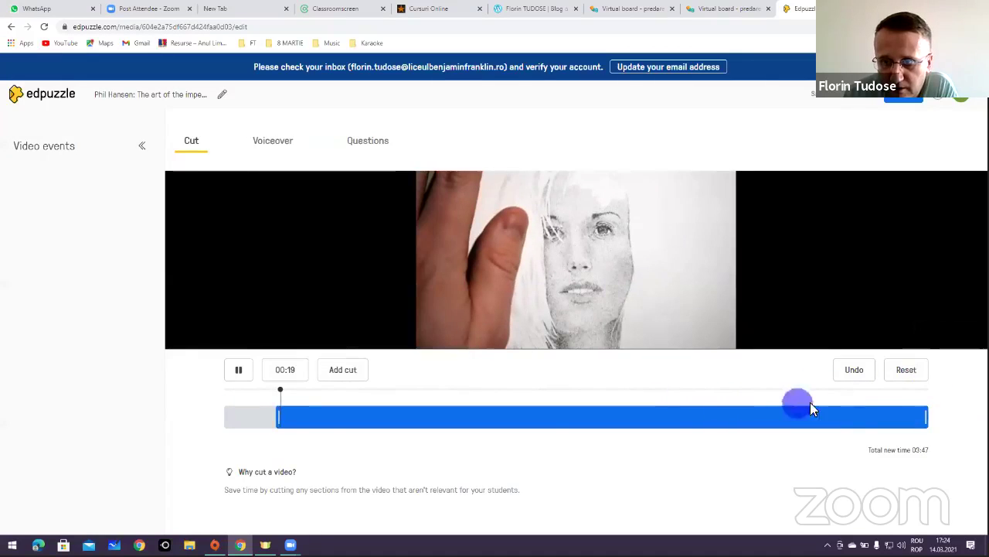
{"action": "left_click", "coordinate": [523, 417]}
{"action": "left_click_drag", "start_coordinate": [276, 415], "coordinate": [546, 408]}
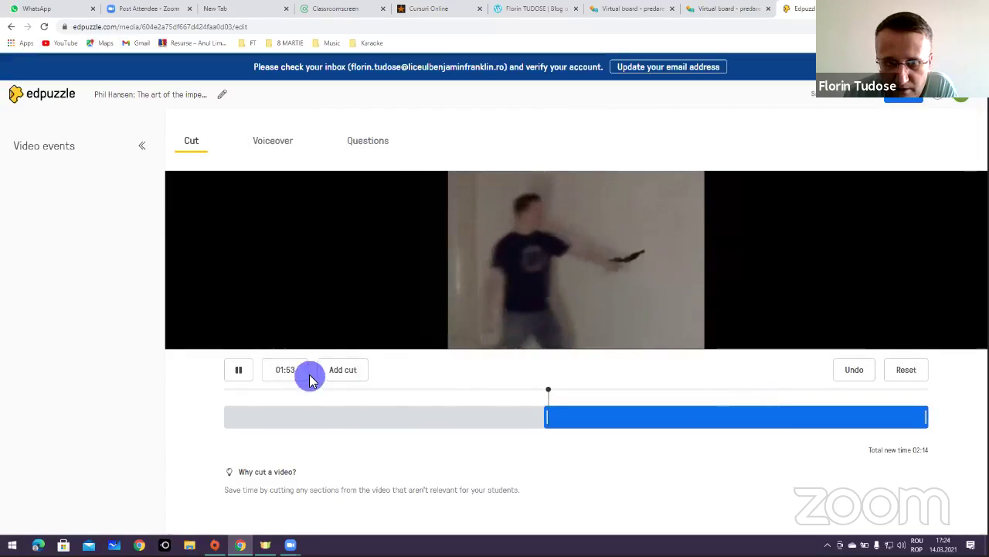
{"action": "left_click", "coordinate": [343, 371]}
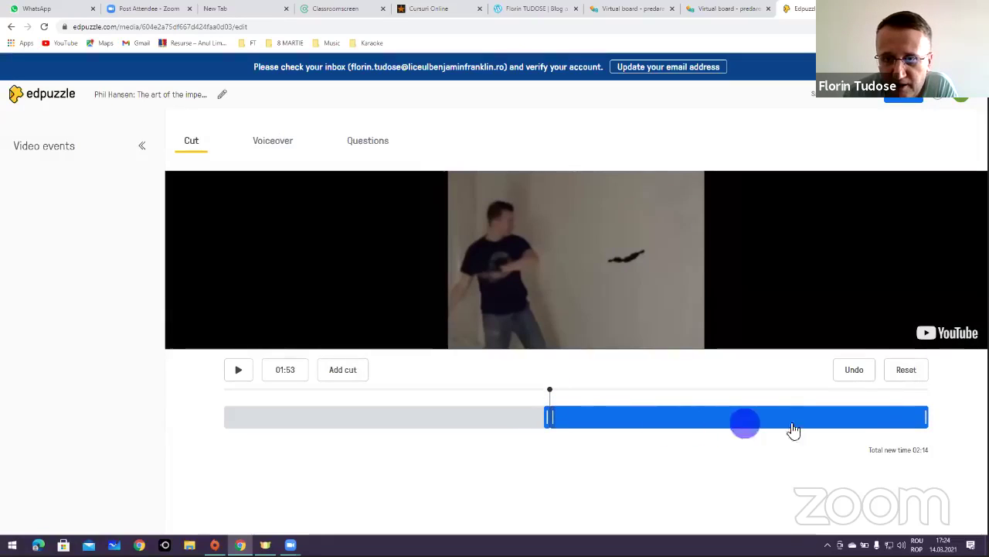
Step: Trim the end of the video to 03:18 and finish editing
{"action": "left_click", "coordinate": [852, 418]}
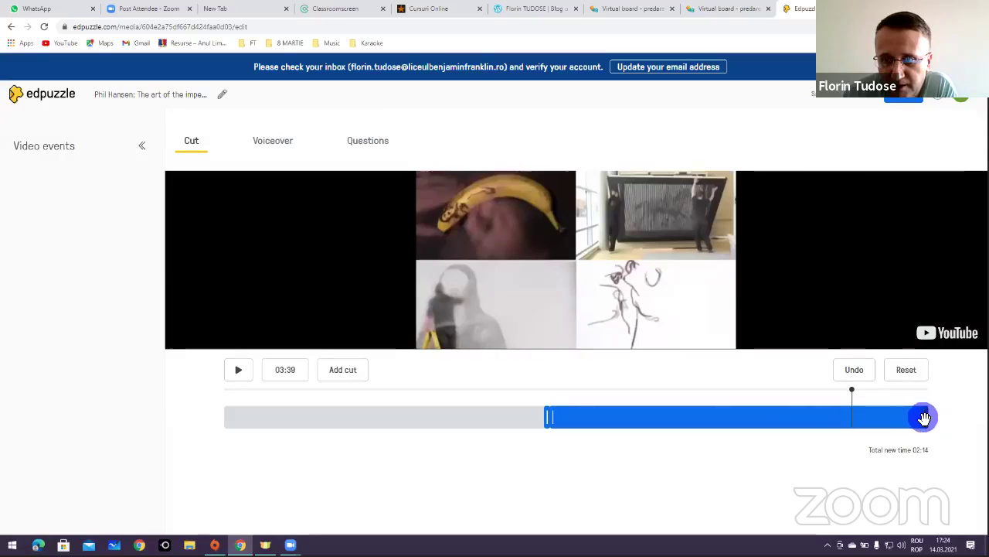
{"action": "left_click_drag", "start_coordinate": [928, 421], "coordinate": [793, 422]}
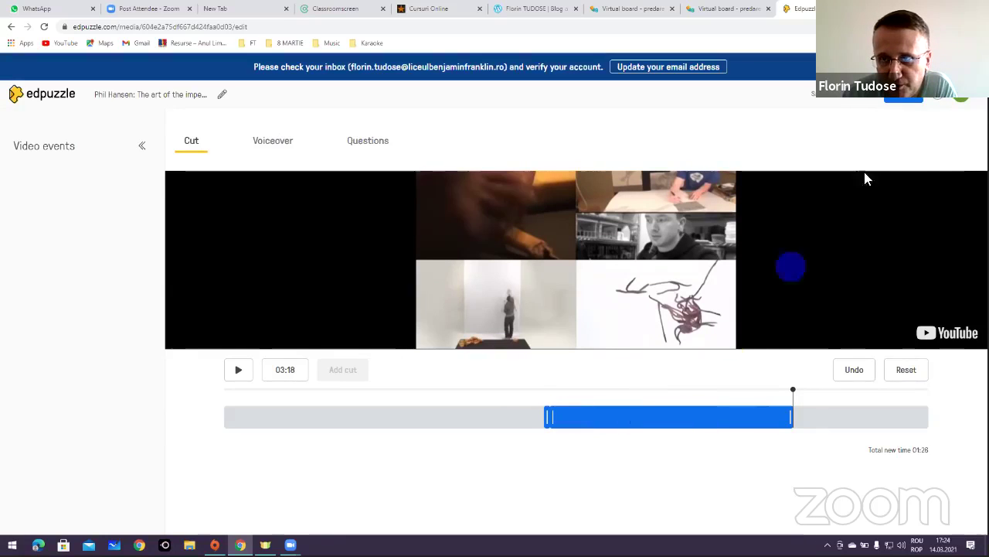
{"action": "left_click", "coordinate": [903, 101]}
Step: Preview the start of the trimmed video, mute its sound, pause it and look over the rest of the video page
{"action": "scroll", "coordinate": [525, 369], "scroll_direction": "down", "scroll_amount": 2}
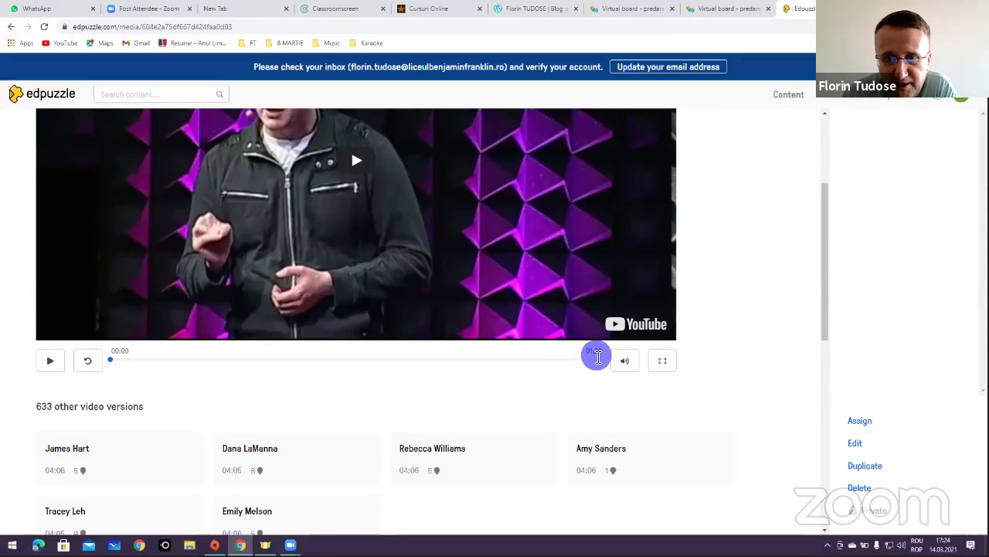
{"action": "left_click", "coordinate": [91, 366]}
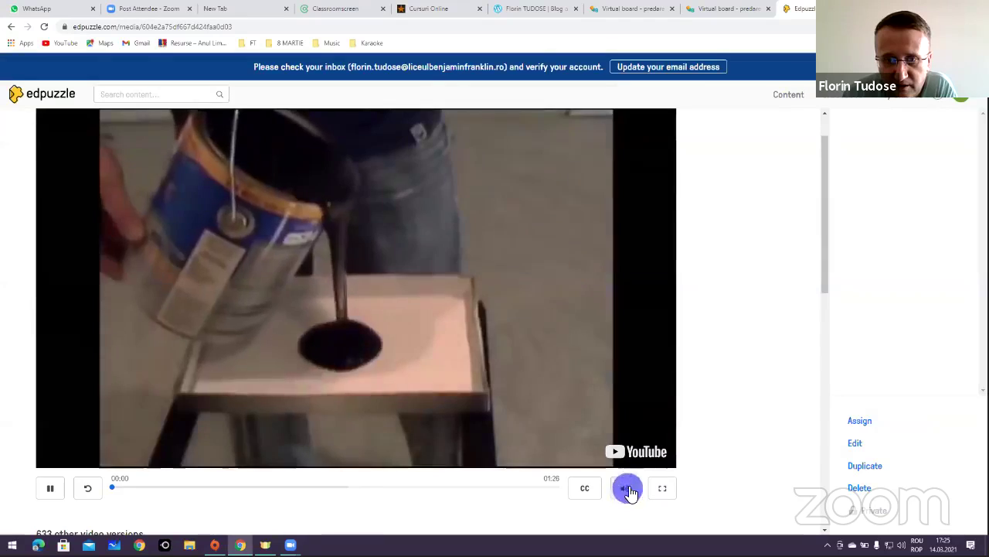
{"action": "mouse_move", "coordinate": [627, 490]}
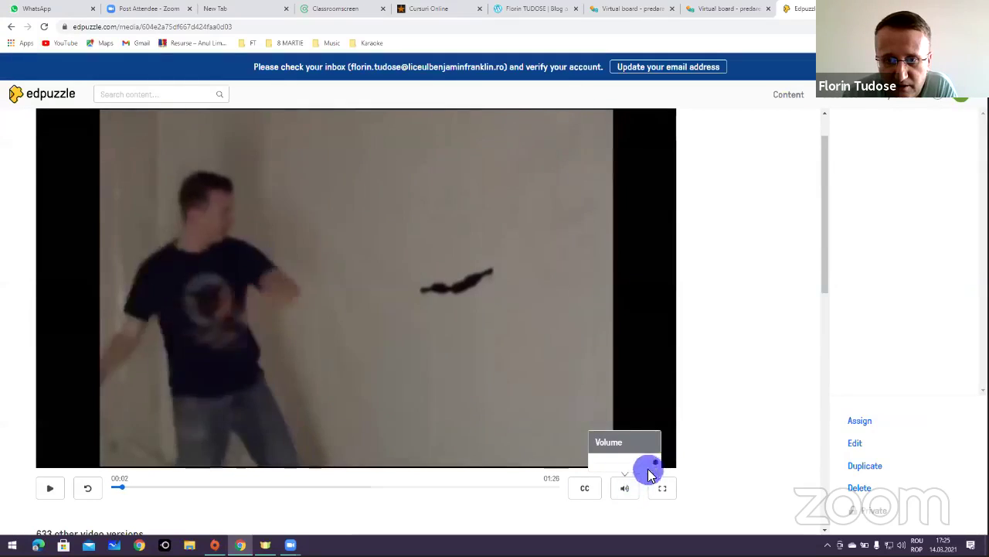
{"action": "left_click", "coordinate": [648, 466]}
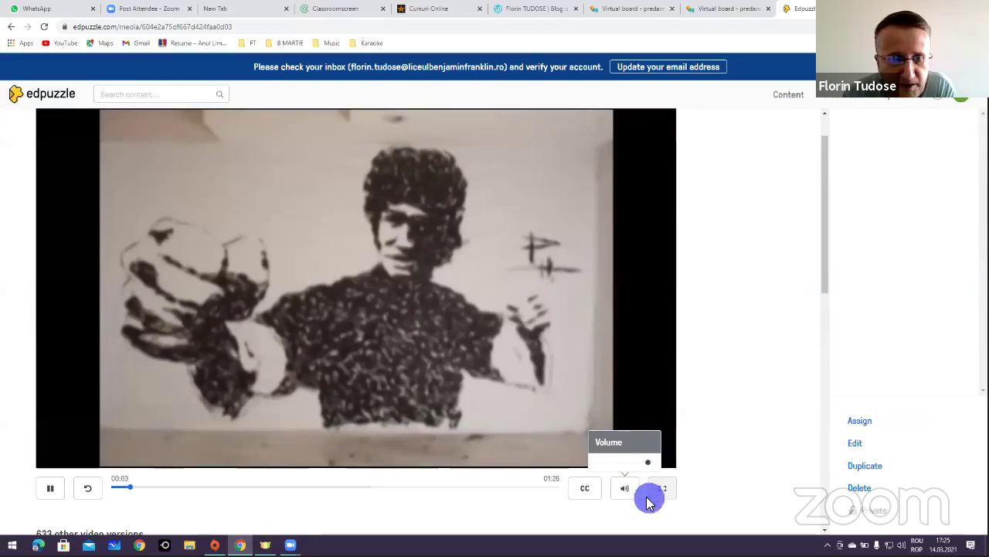
{"action": "left_click", "coordinate": [51, 488]}
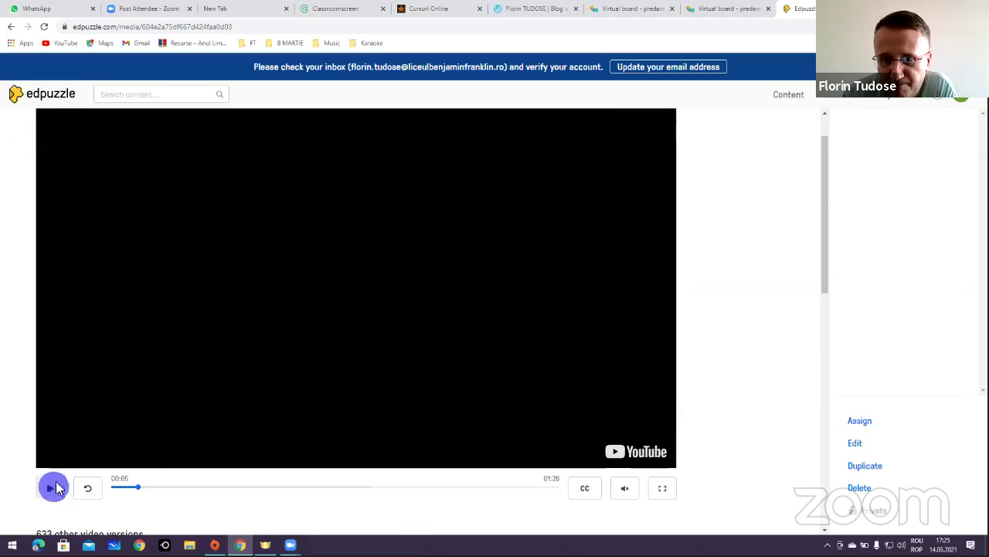
{"action": "scroll", "coordinate": [385, 385], "scroll_direction": "down", "scroll_amount": 3}
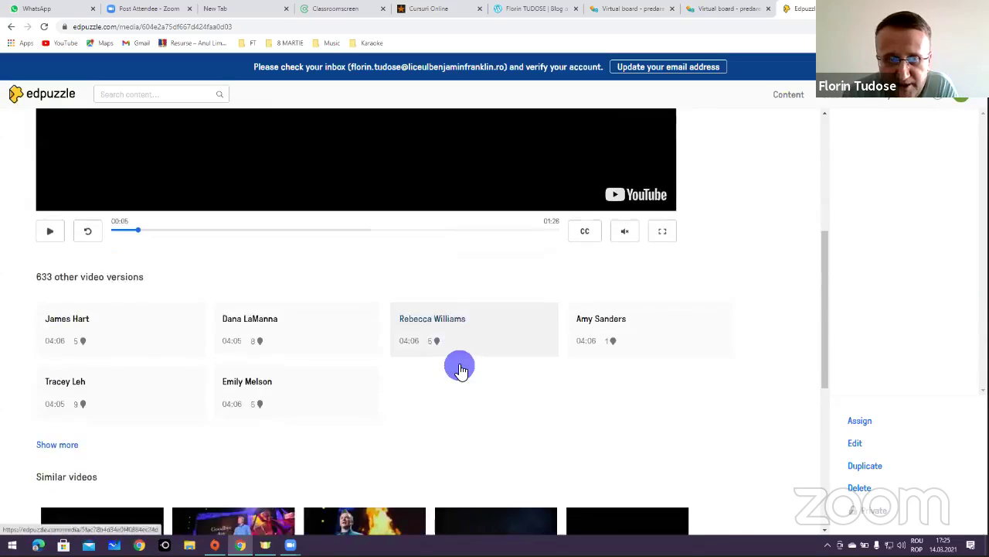
{"action": "scroll", "coordinate": [461, 370], "scroll_direction": "up", "scroll_amount": 4}
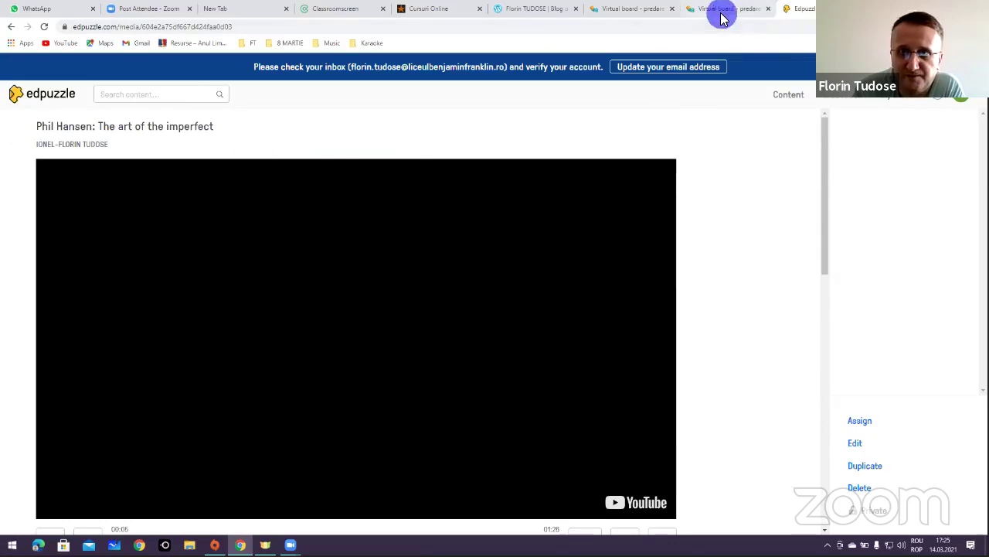
Step: Return to the video's editor and view its Voiceover section
{"action": "left_click", "coordinate": [11, 26]}
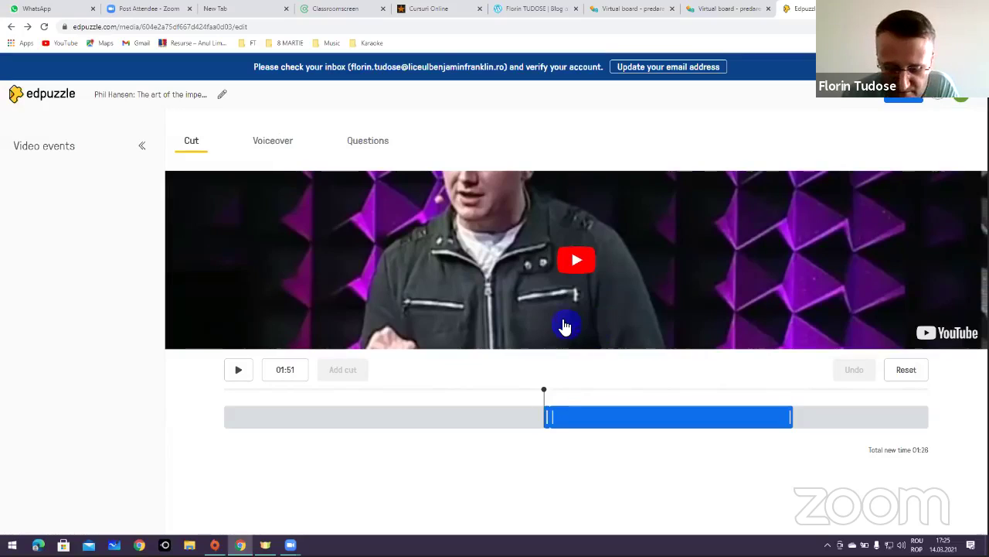
{"action": "left_click", "coordinate": [277, 149]}
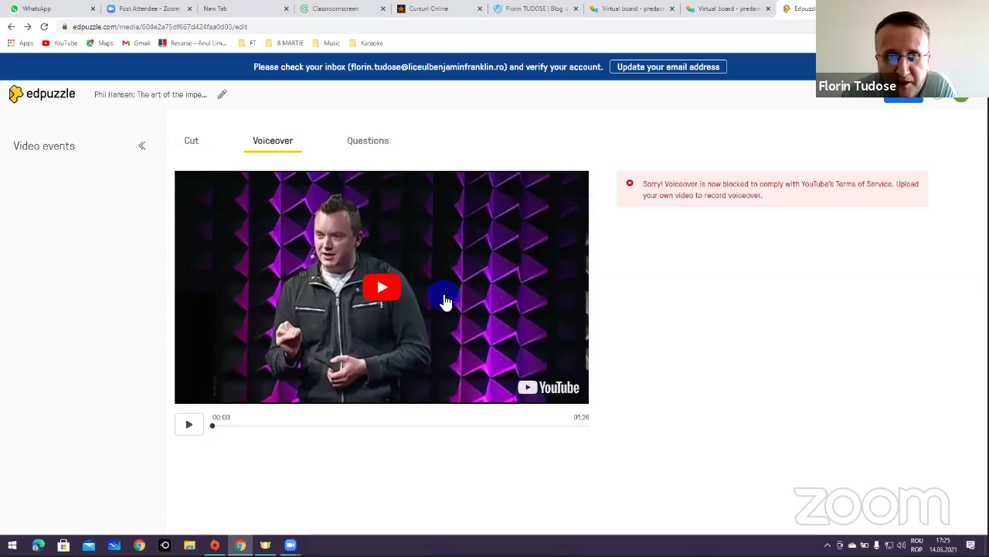
Step: Open a new browser tab and try to load vocaroo.ro
{"action": "key", "text": "ctrl+t"}
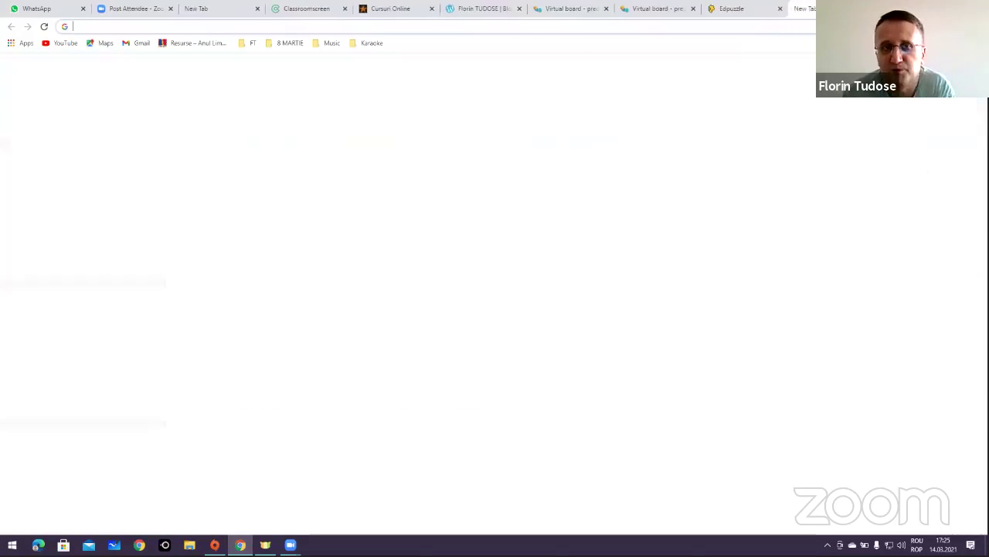
{"action": "type", "text": "VOCA"}
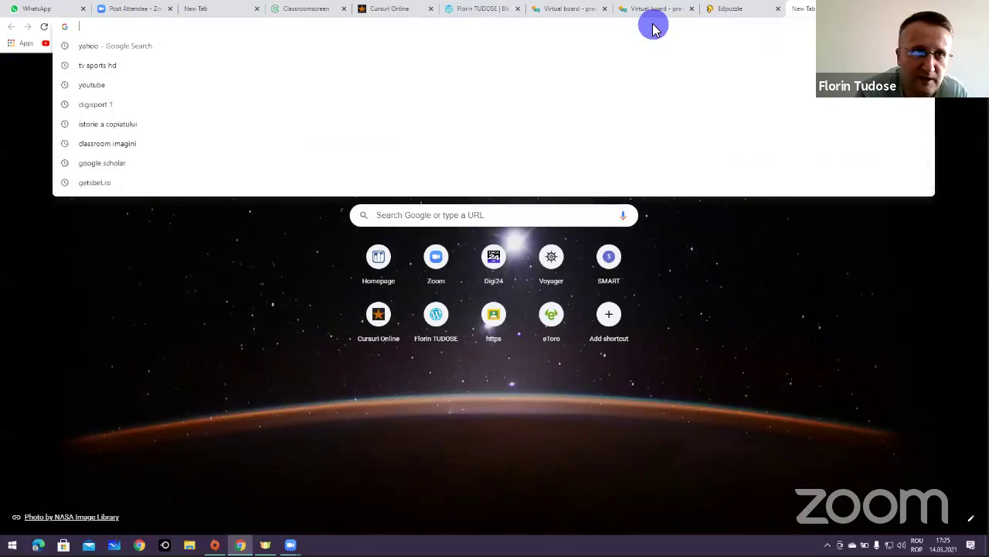
{"action": "type", "text": "ROO.RO"}
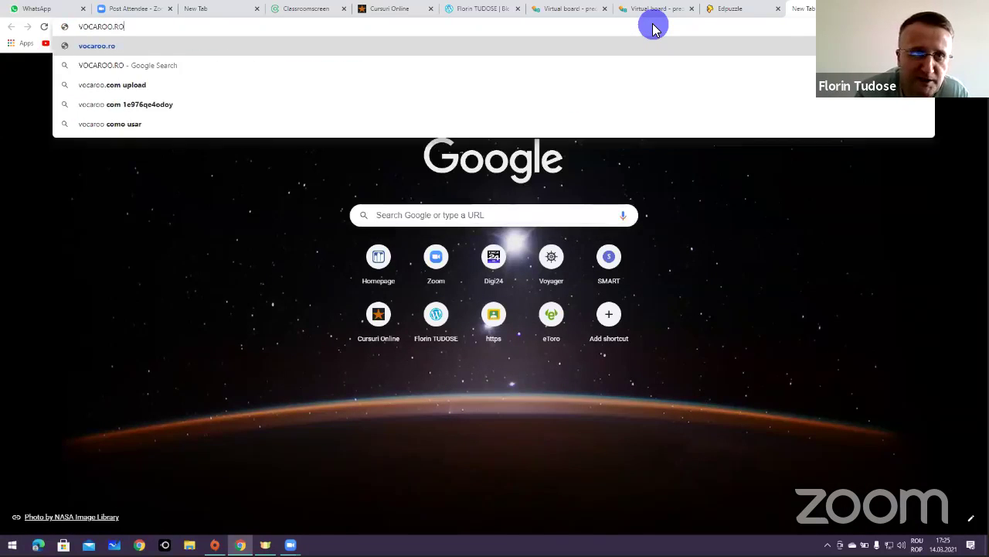
{"action": "key", "text": "Return"}
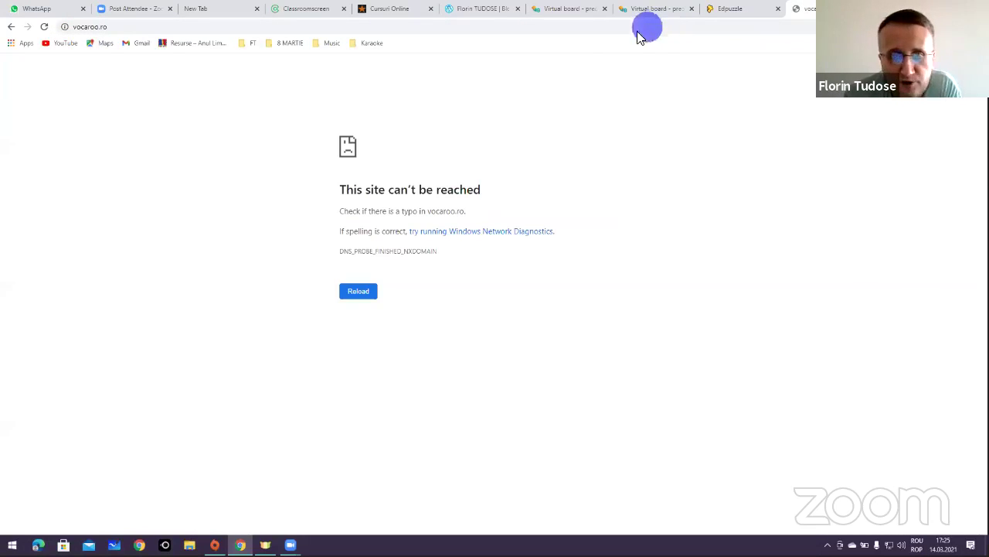
Step: Correct the web address to vocaroo.com and load the voice recording site
{"action": "left_click", "coordinate": [233, 25]}
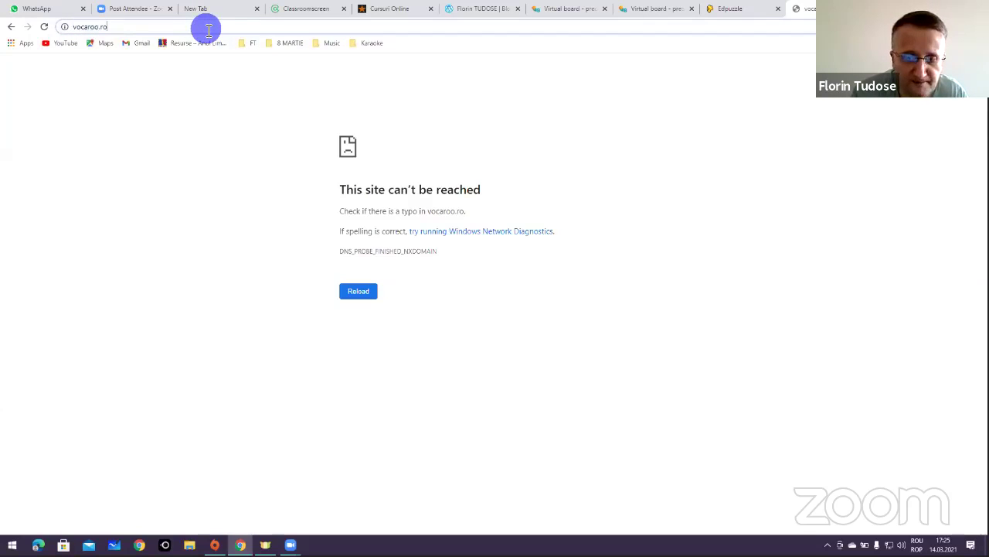
{"action": "key", "text": "BackSpace"}
{"action": "key", "text": "BackSpace"}
{"action": "key", "text": "BackSpace"}
{"action": "type", "text": ".COM"}
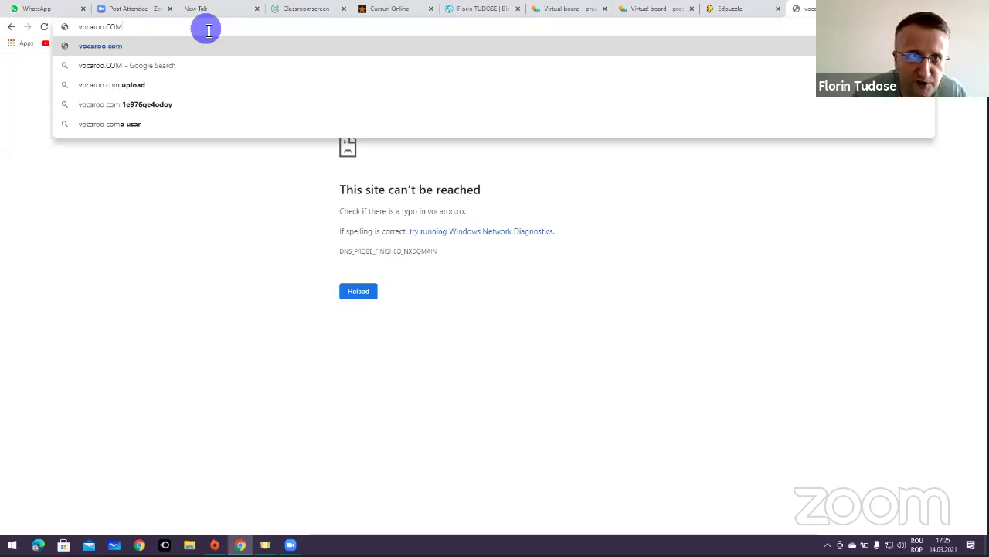
{"action": "key", "text": "Return"}
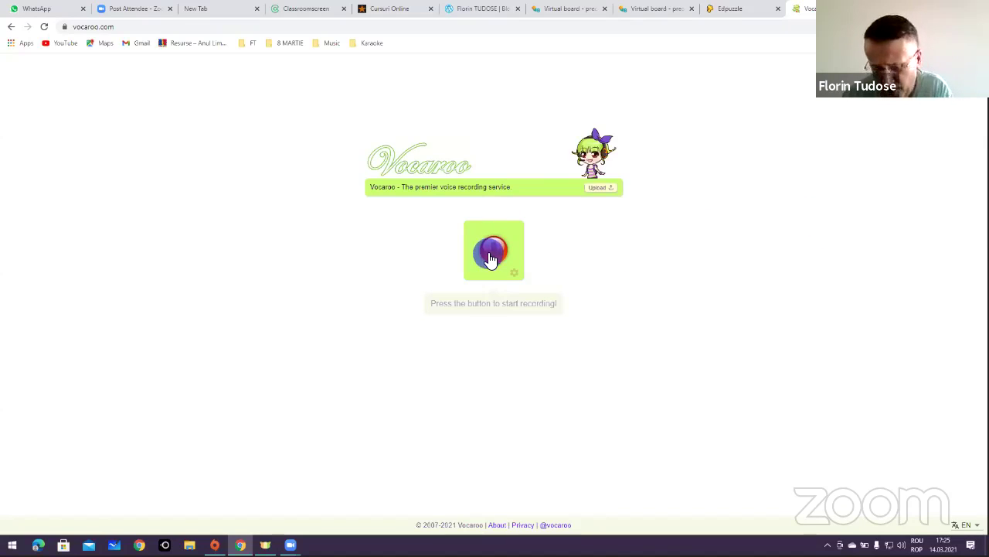
Step: Compare the video's Voiceover section in Edpuzzle with the Vocaroo recording page, ending back in Edpuzzle
{"action": "left_click", "coordinate": [750, 8]}
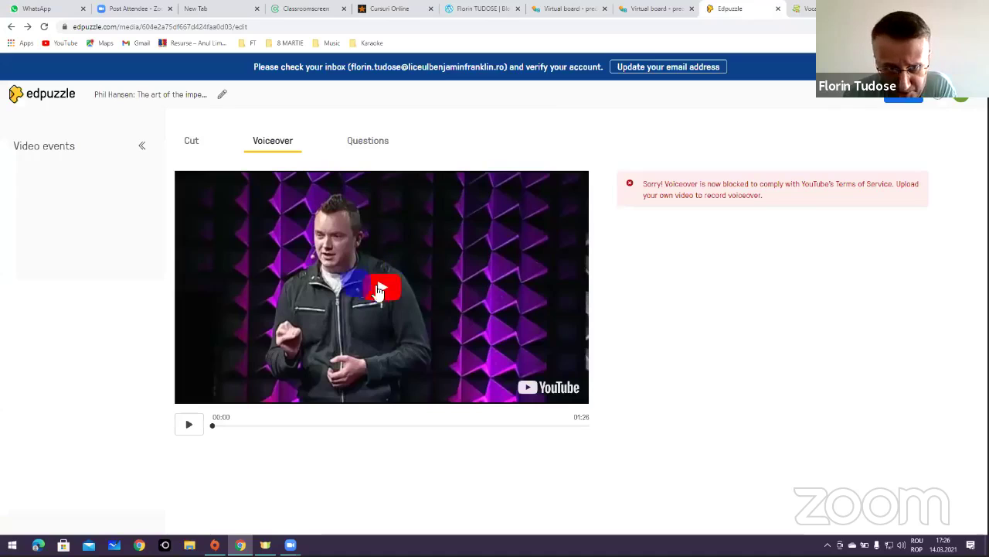
{"action": "left_click", "coordinate": [804, 9]}
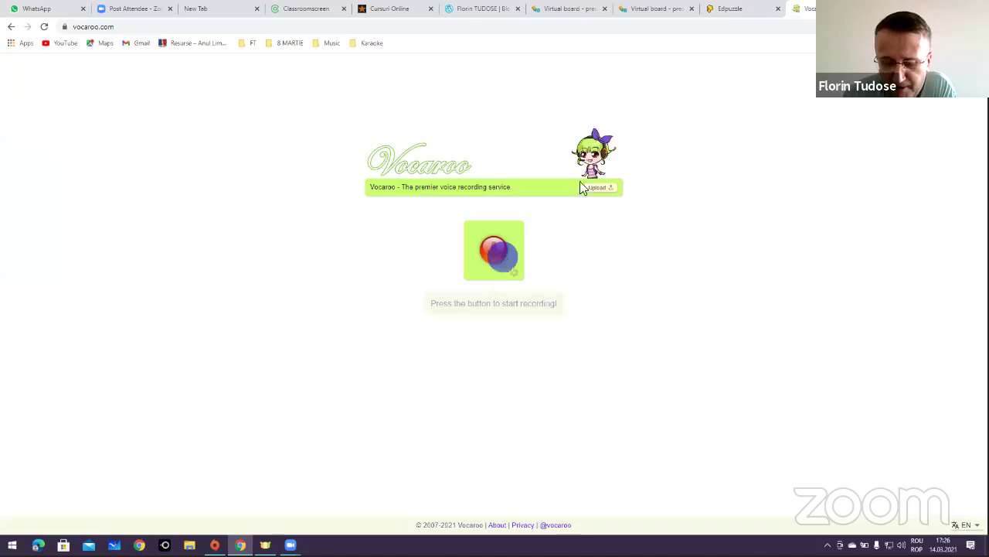
{"action": "left_click", "coordinate": [748, 10]}
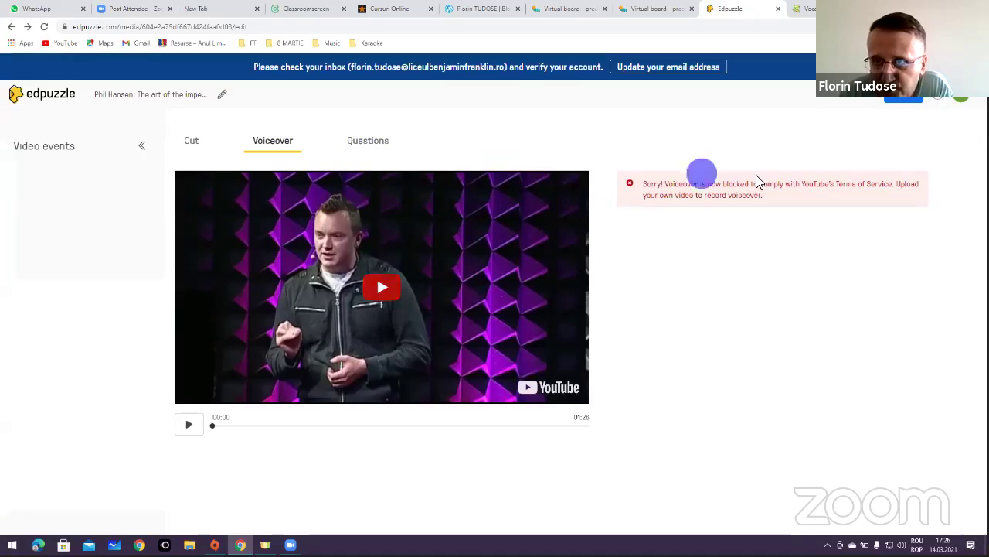
Step: Start a multiple-choice question for the video and enter "Care este capitala Bulgariei?" as its text
{"action": "left_click", "coordinate": [368, 159]}
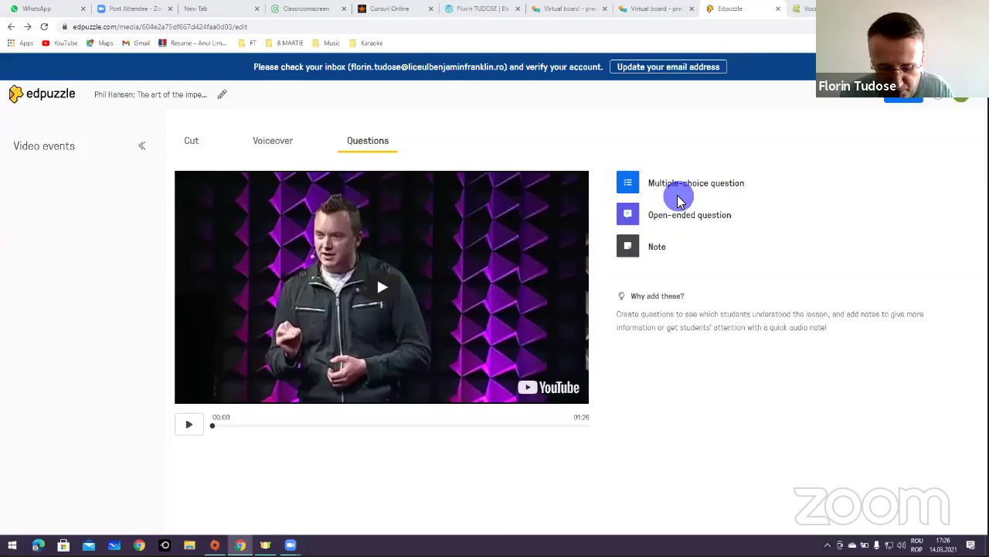
{"action": "key", "text": "ctrl+plus"}
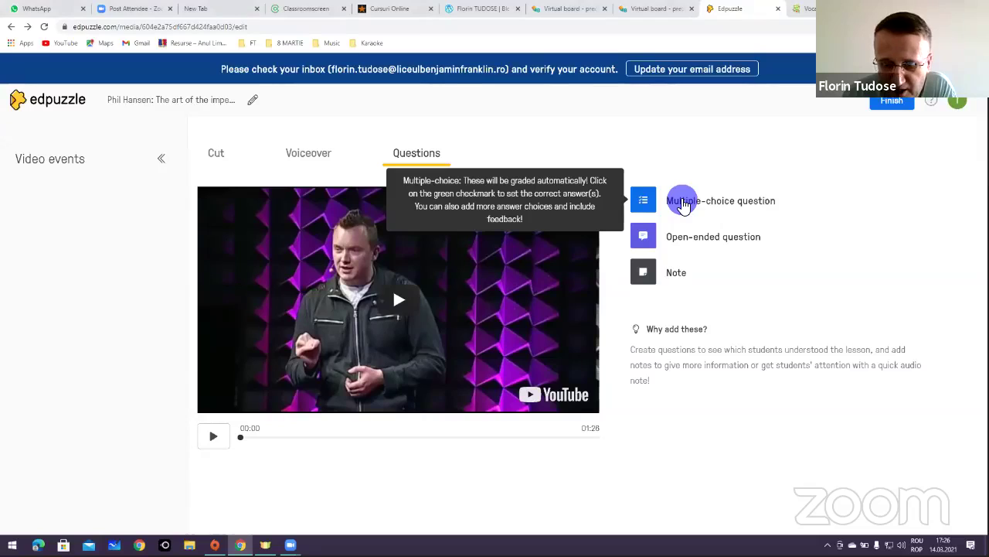
{"action": "left_click", "coordinate": [683, 203]}
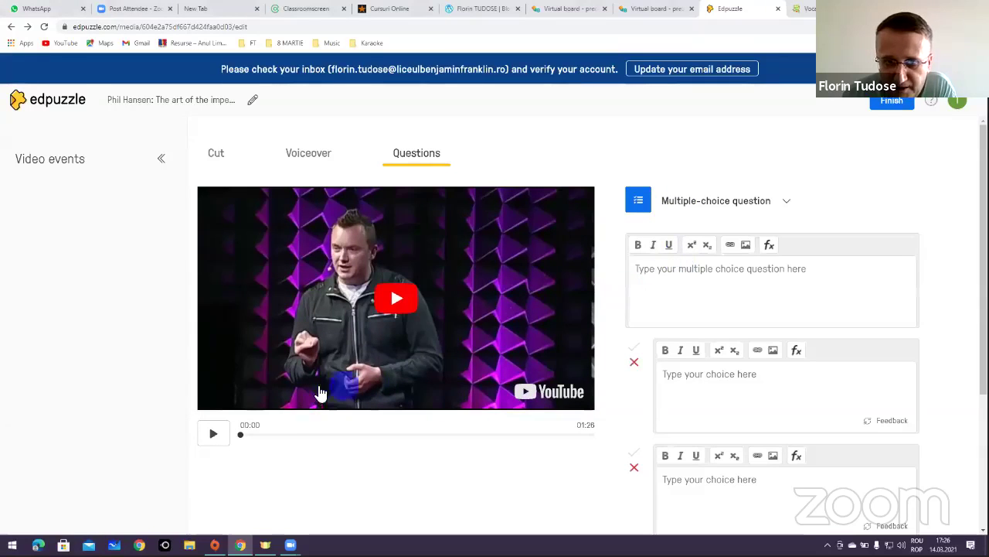
{"action": "left_click", "coordinate": [678, 279]}
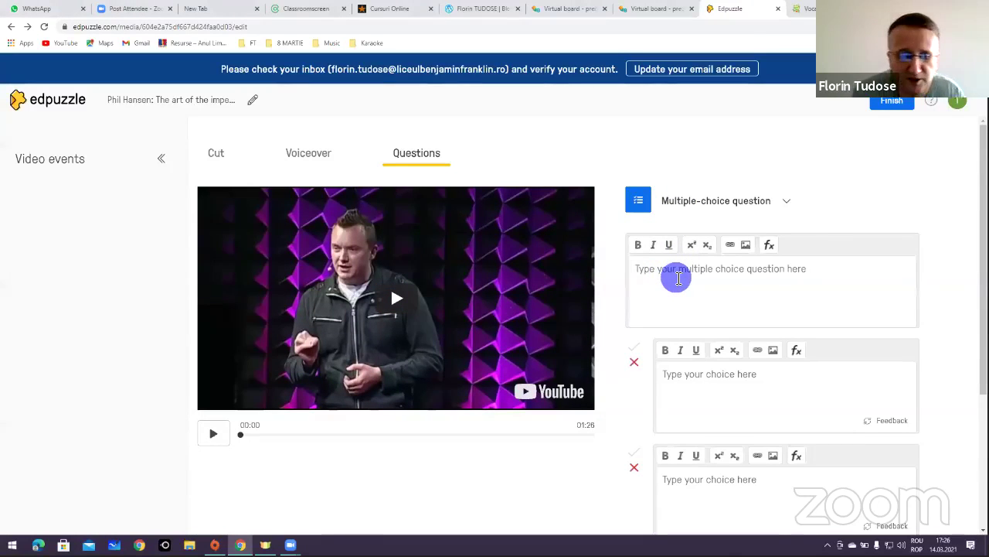
{"action": "type", "text": "q"}
{"action": "key", "text": "BackSpace"}
{"action": "key", "text": "BackSpace"}
{"action": "type", "text": "C"}
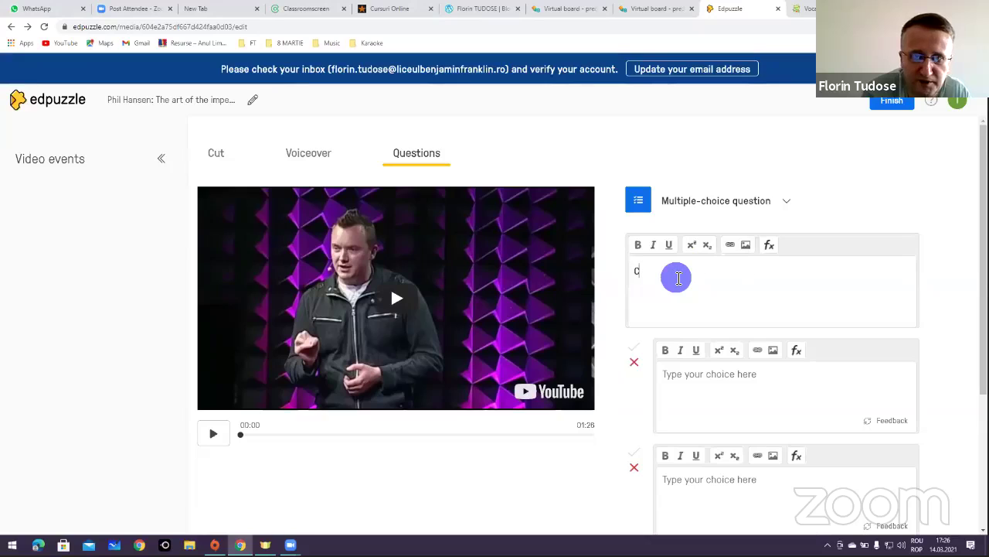
{"action": "type", "text": "are este capitala"}
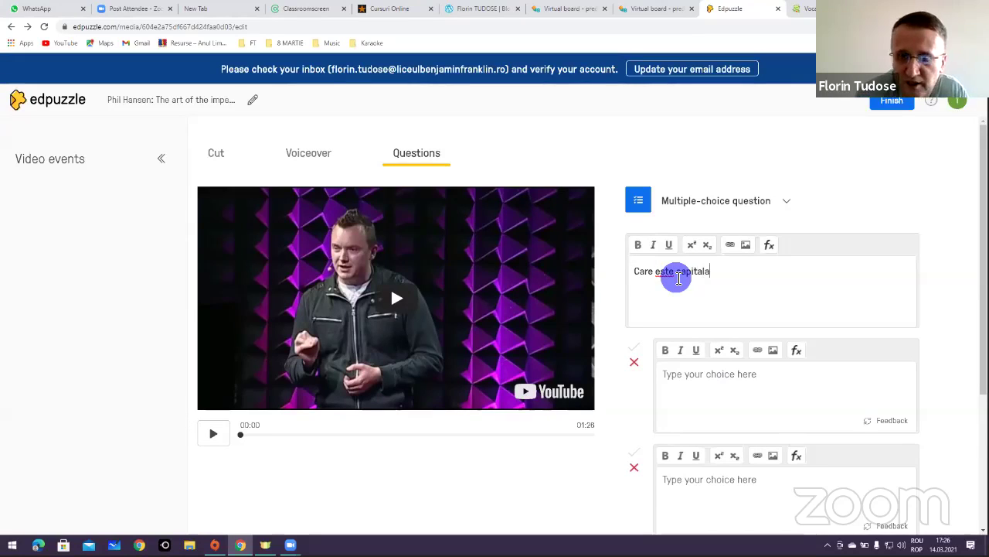
{"action": "type", "text": " Bi"}
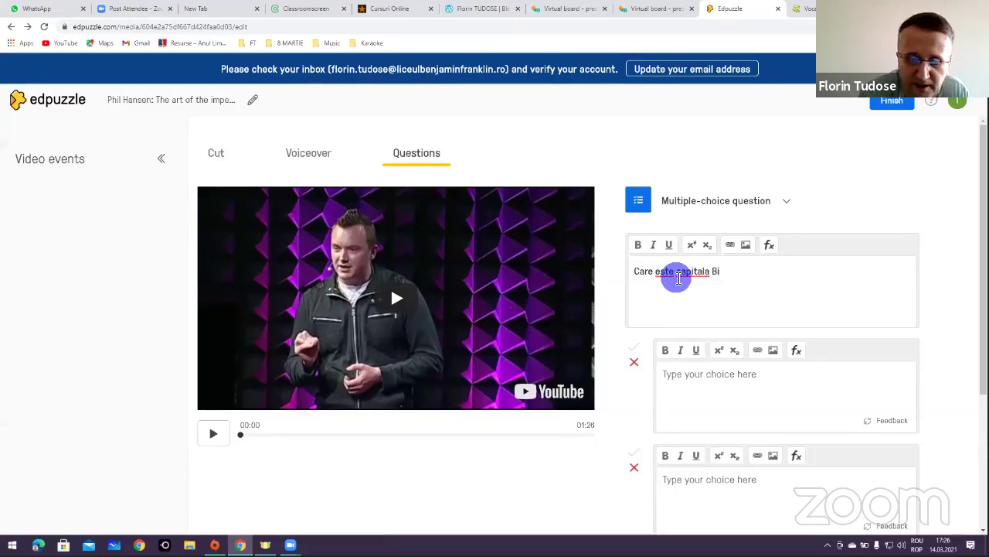
{"action": "key", "text": "BackSpace"}
{"action": "type", "text": "ulgariei?"}
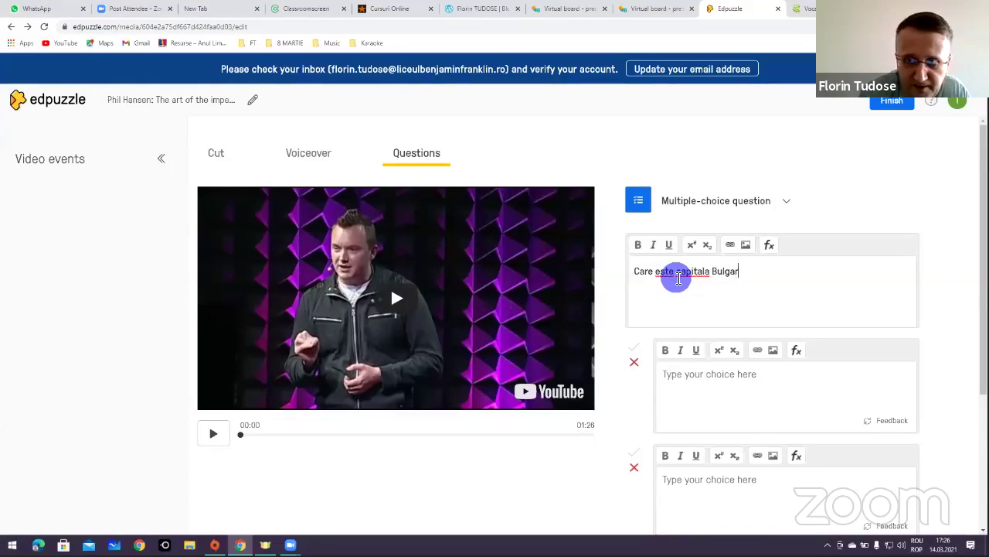
Step: Enter "Sofia" and "Trnava" as the answer choices and mark Sofia as the correct one
{"action": "left_click", "coordinate": [761, 387]}
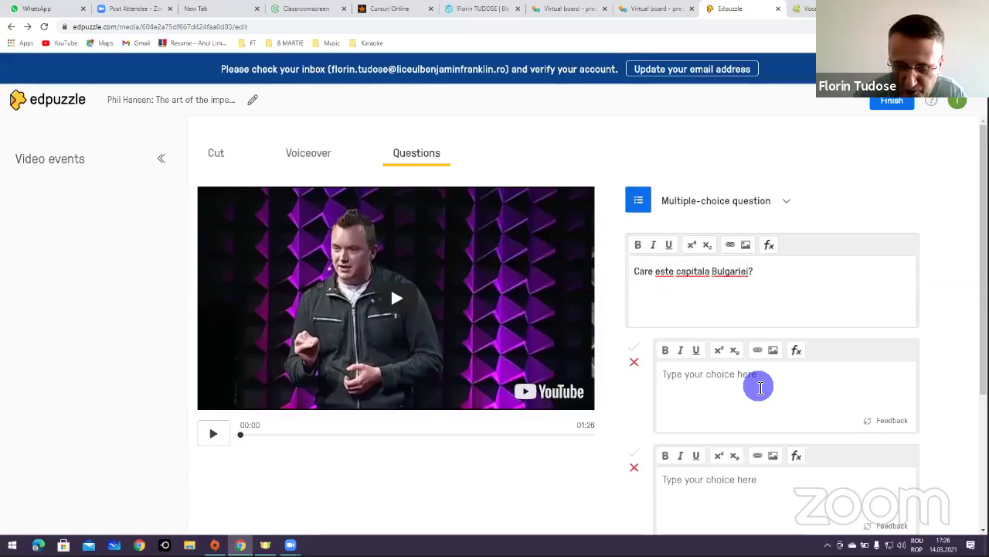
{"action": "type", "text": "Sofia"}
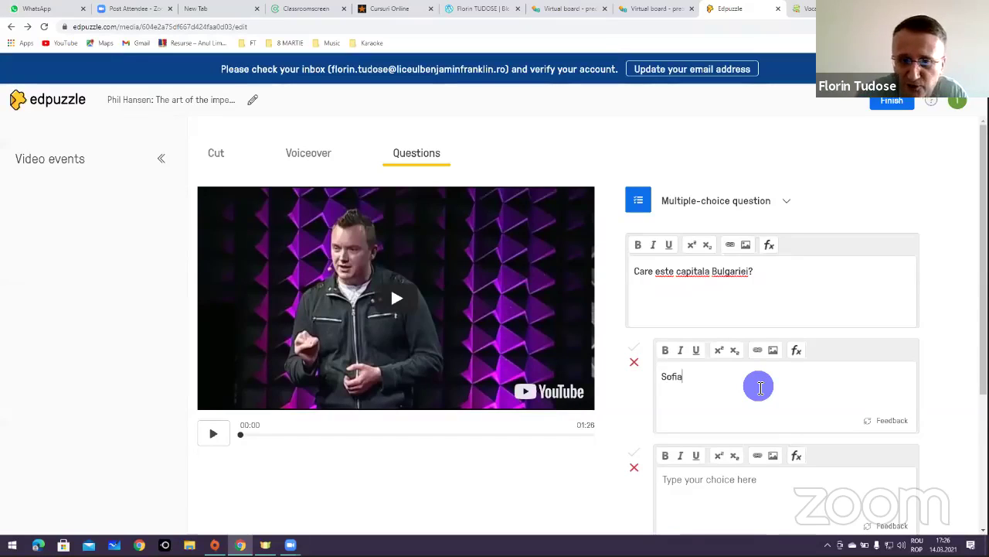
{"action": "key", "text": "Tab"}
{"action": "scroll", "coordinate": [746, 417], "scroll_direction": "down", "scroll_amount": 1}
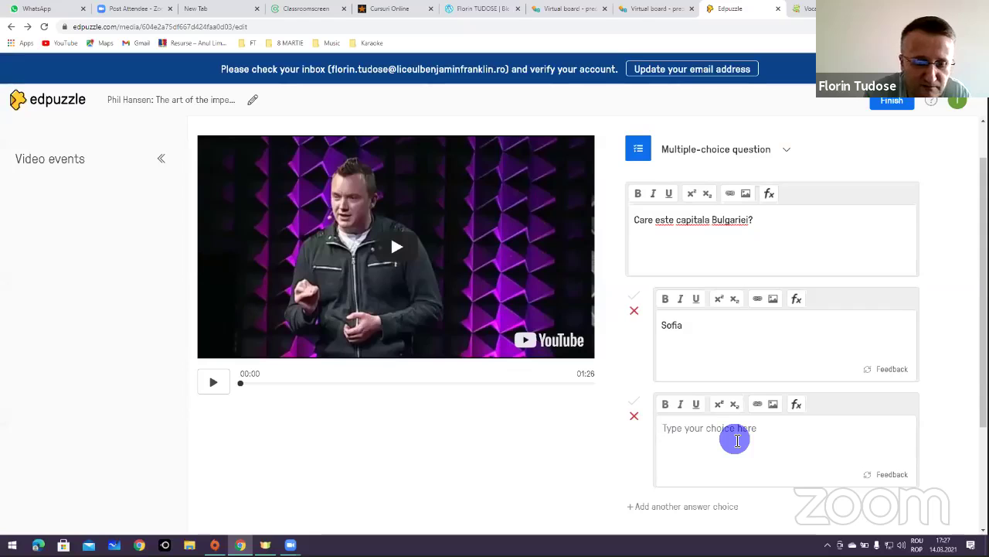
{"action": "type", "text": "Tr"}
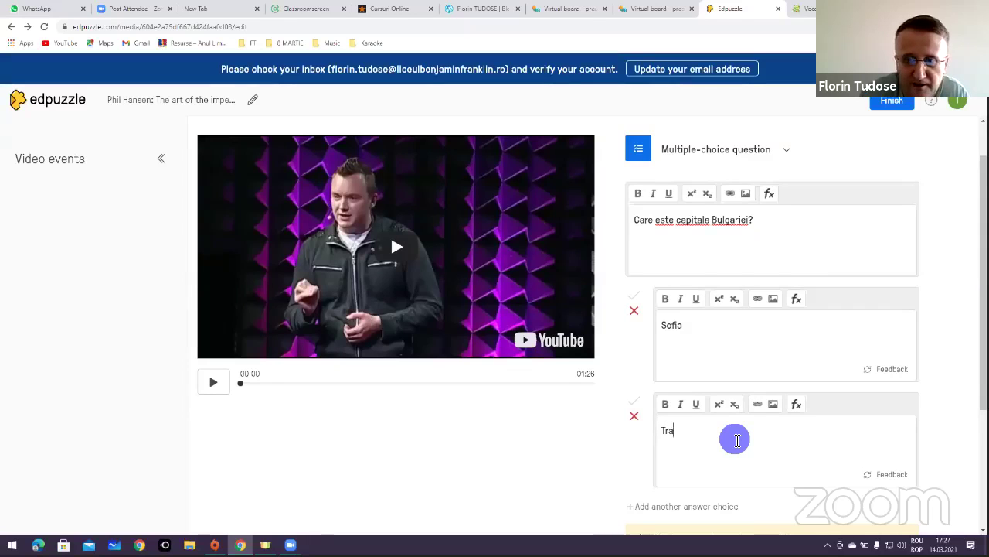
{"action": "type", "text": "nava"}
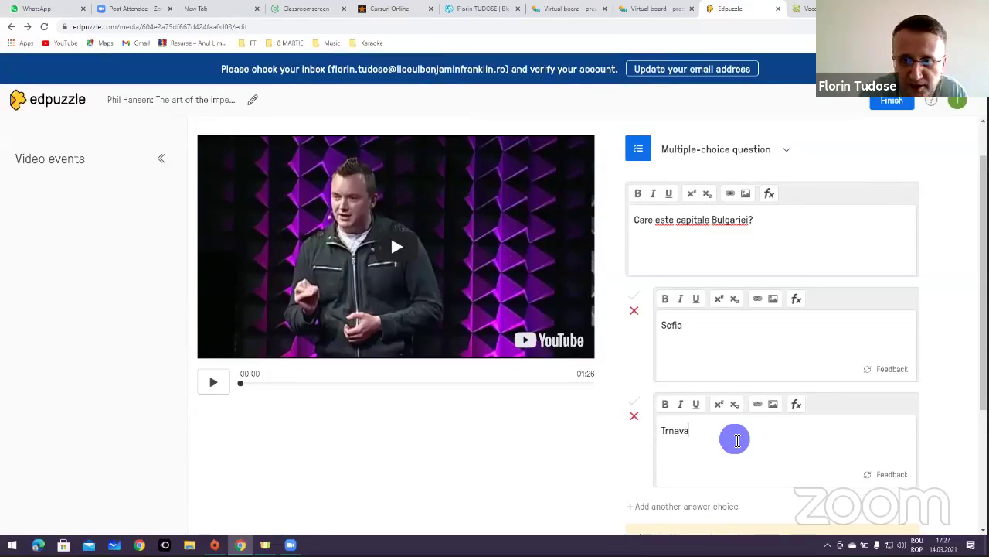
{"action": "left_click", "coordinate": [633, 298]}
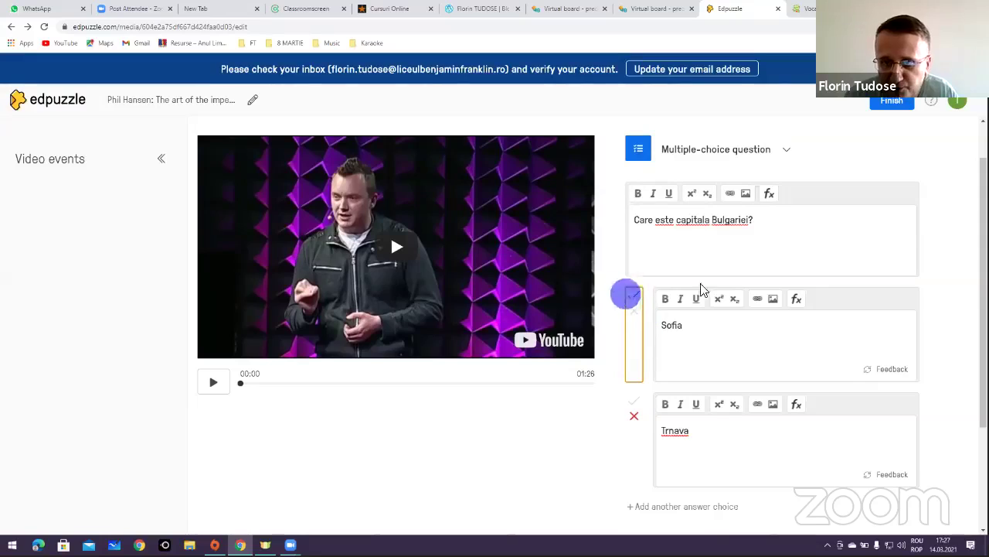
Step: Add the feedback "Bravo!" to the correct answer and save the multiple-choice question
{"action": "left_click", "coordinate": [887, 368]}
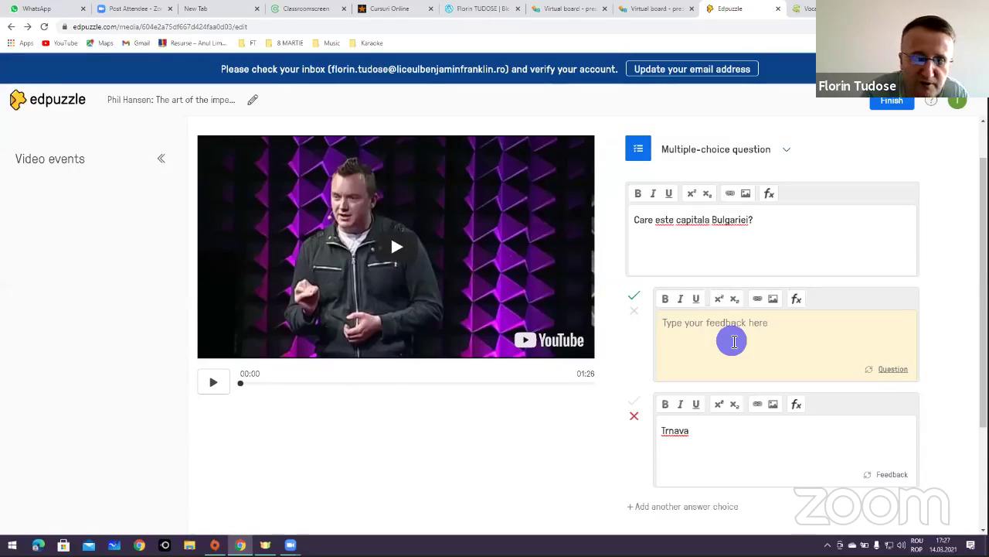
{"action": "type", "text": "b"}
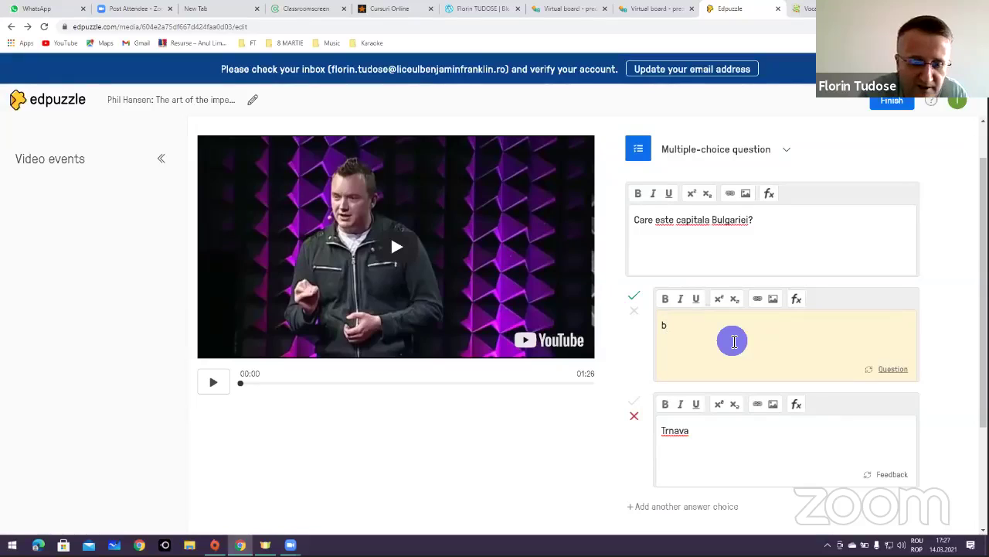
{"action": "key", "text": "BackSpace"}
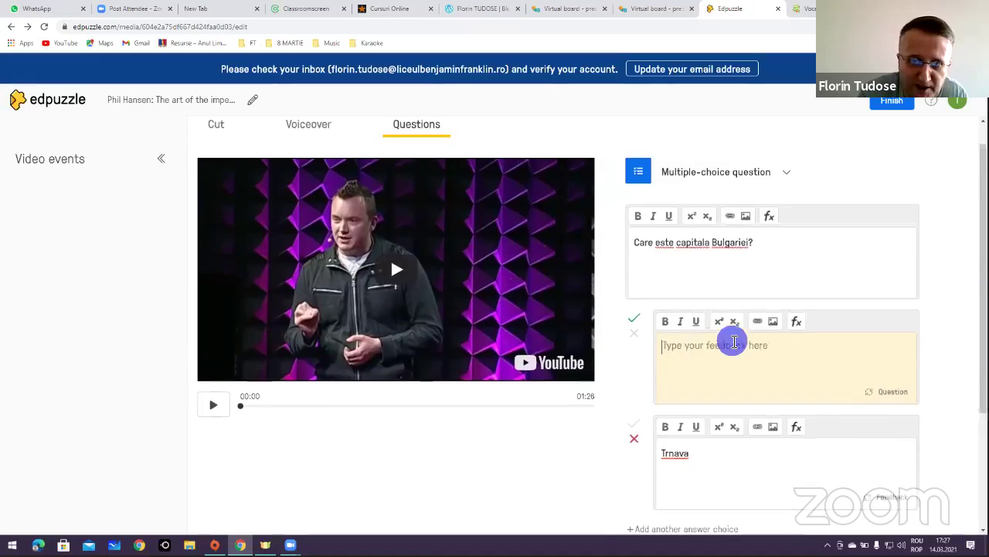
{"action": "type", "text": "Bravo!"}
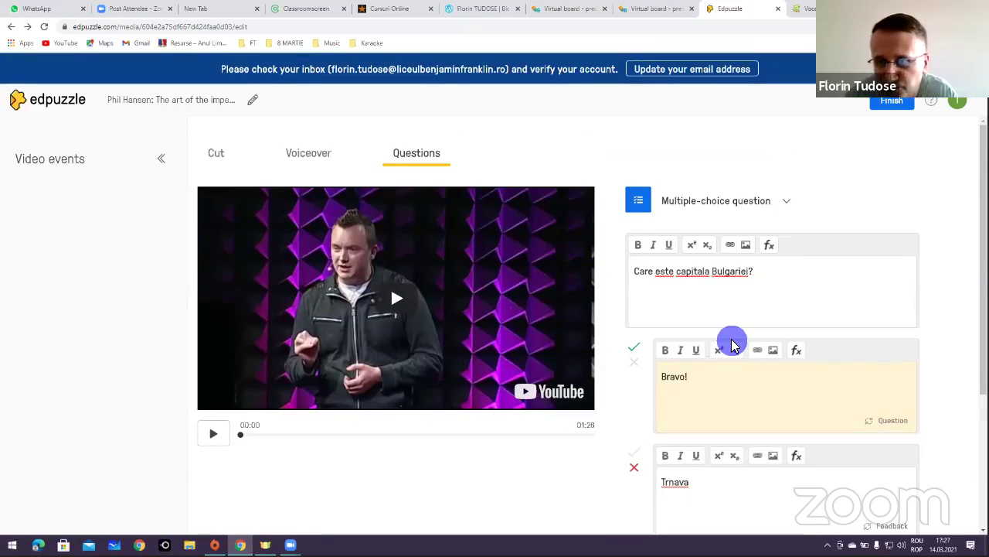
{"action": "scroll", "coordinate": [733, 344], "scroll_direction": "down", "scroll_amount": 3}
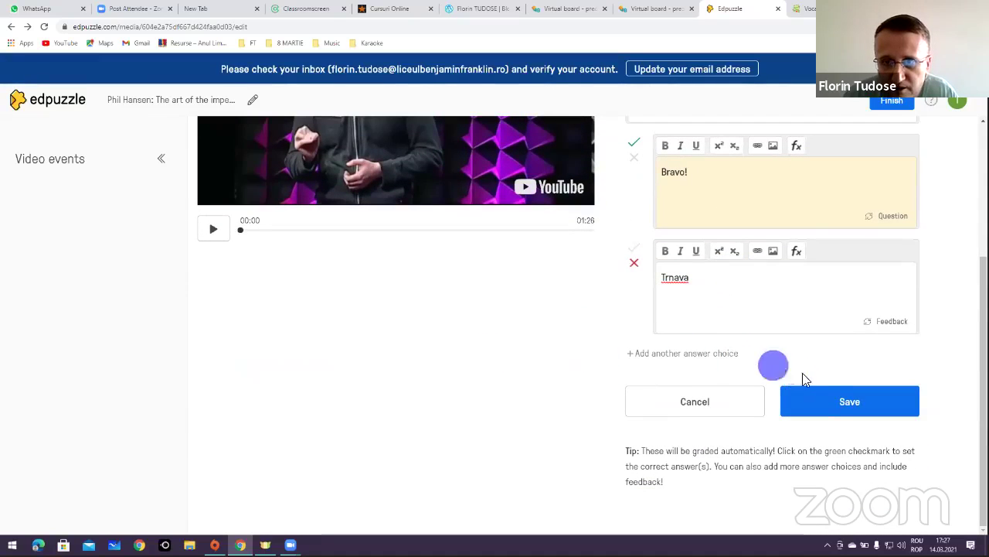
{"action": "left_click", "coordinate": [832, 400]}
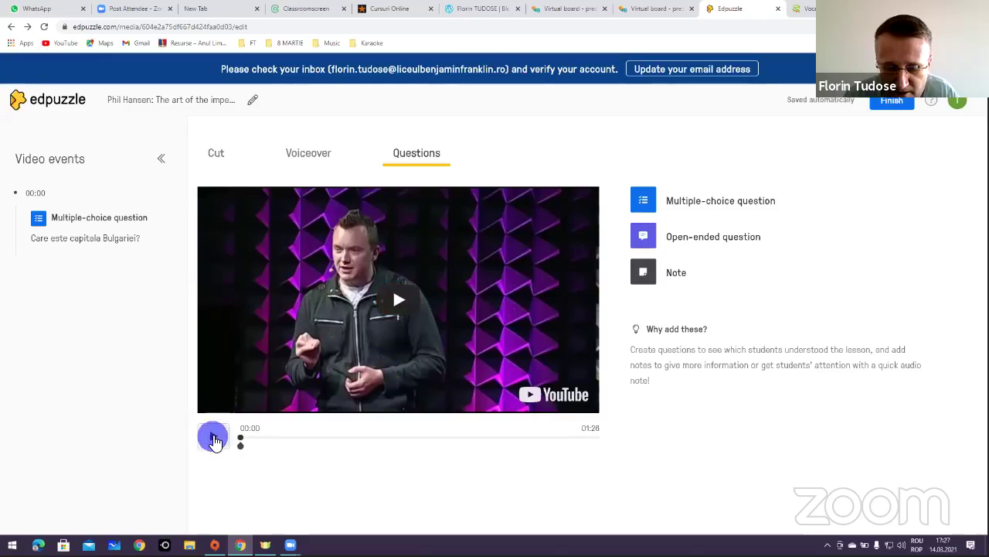
Step: Play the video from the start and move the multiple-choice question's marker along the timeline to 00:38
{"action": "left_click", "coordinate": [213, 435]}
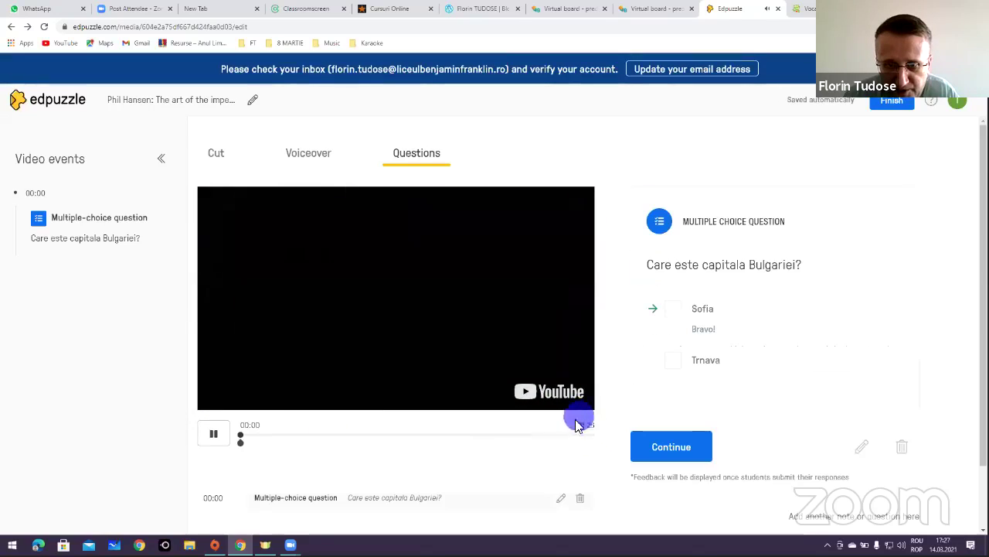
{"action": "left_click", "coordinate": [243, 446]}
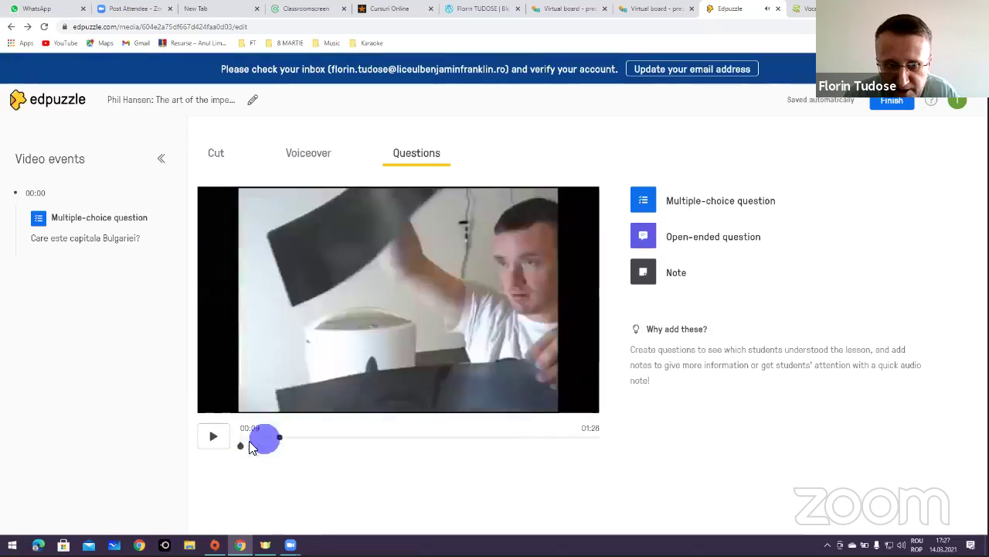
{"action": "left_click_drag", "start_coordinate": [258, 452], "coordinate": [327, 448]}
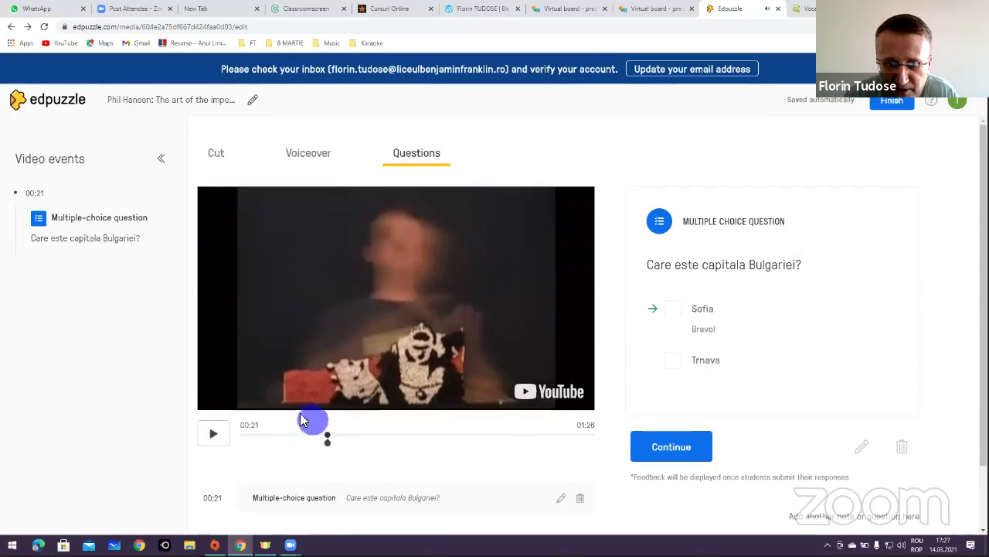
{"action": "left_click", "coordinate": [218, 436]}
{"action": "mouse_move", "coordinate": [328, 440]}
{"action": "left_mouse_down"}
{"action": "mouse_move", "coordinate": [378, 444]}
{"action": "mouse_move", "coordinate": [411, 430]}
{"action": "left_mouse_up"}
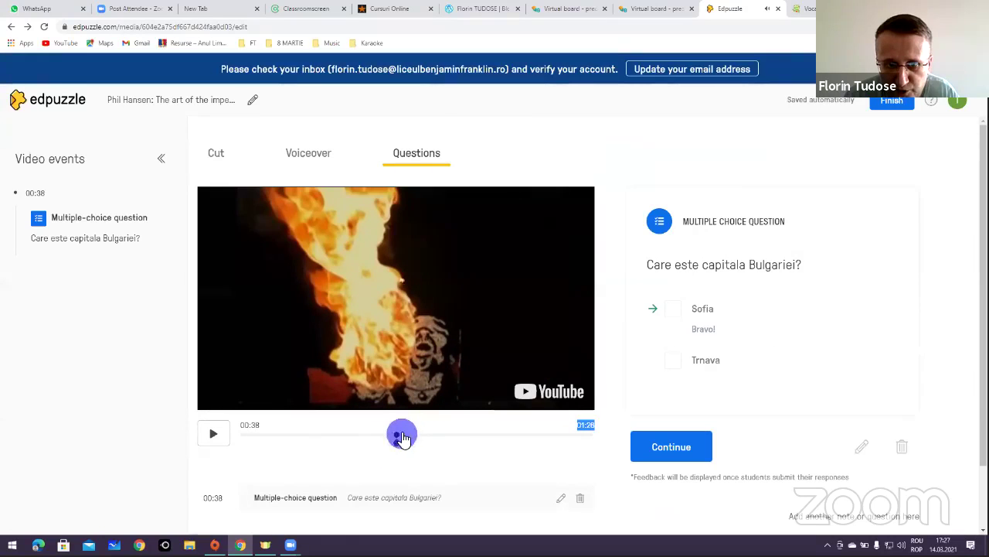
Step: Play on to 00:39 and start an open-ended question there with the text "Descrie relieful Bulgariei."
{"action": "left_click", "coordinate": [214, 435]}
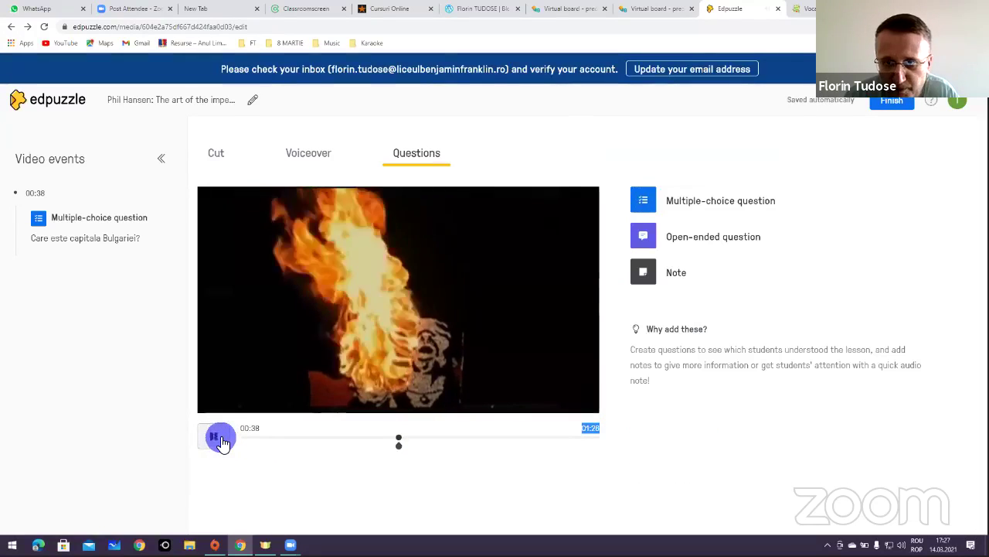
{"action": "left_click", "coordinate": [680, 240]}
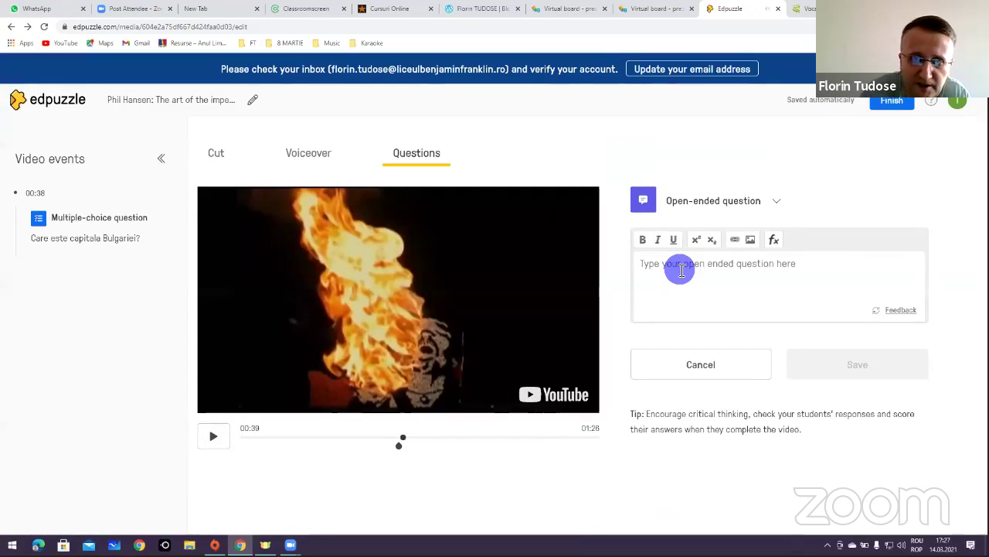
{"action": "type", "text": "Desc"}
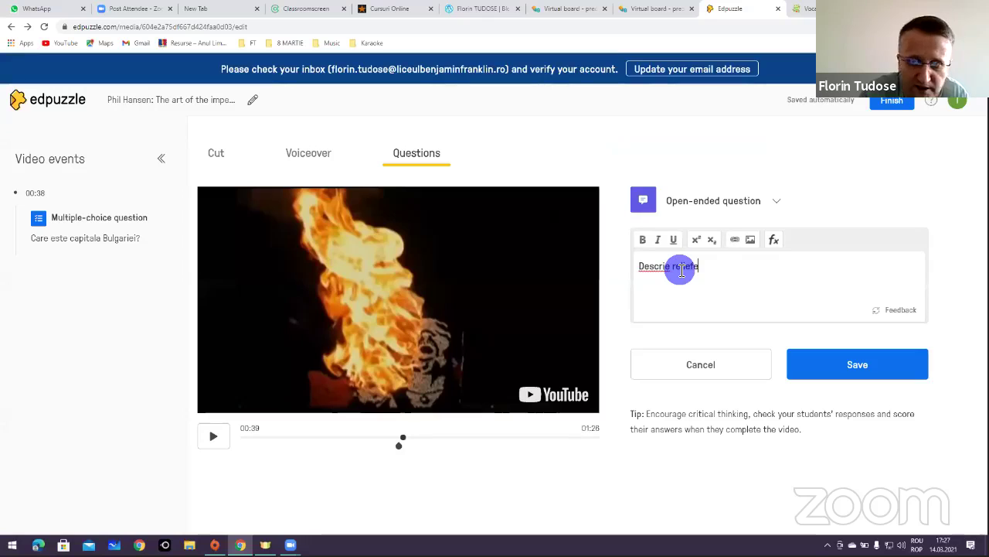
{"action": "type", "text": "rie relieful "}
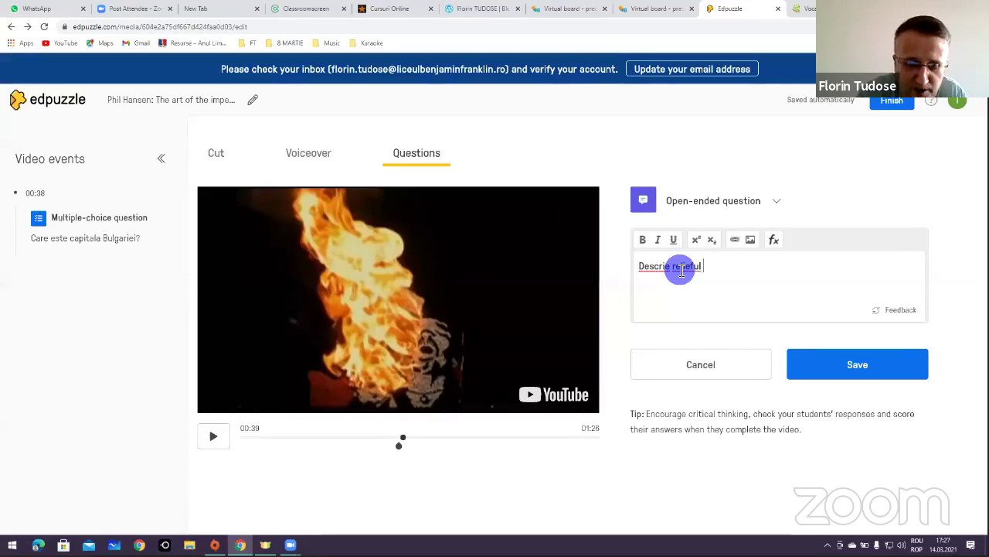
{"action": "type", "text": "Bulgariei."}
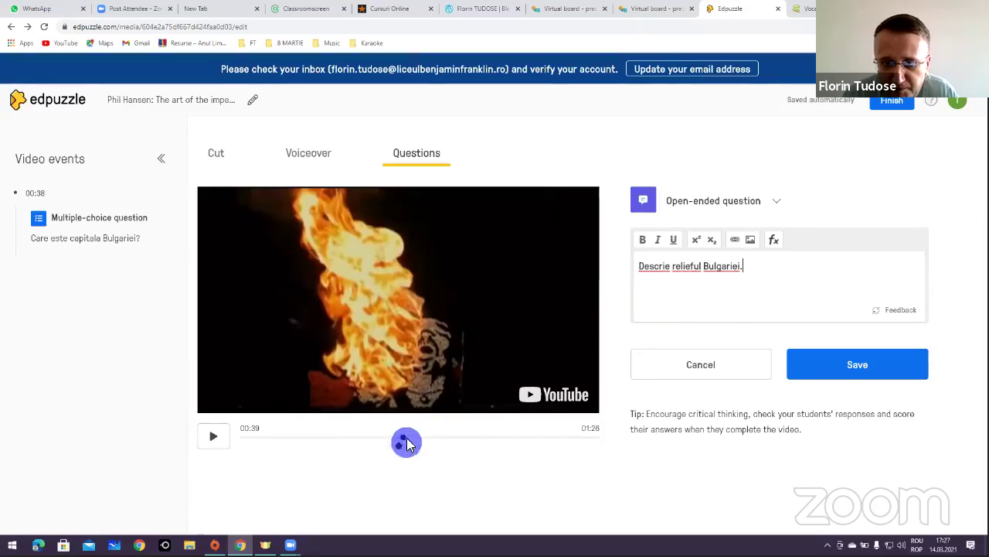
Step: Save the open-ended question about Bulgaria's relief at 00:39 and check its marker on the timeline
{"action": "left_click", "coordinate": [850, 359]}
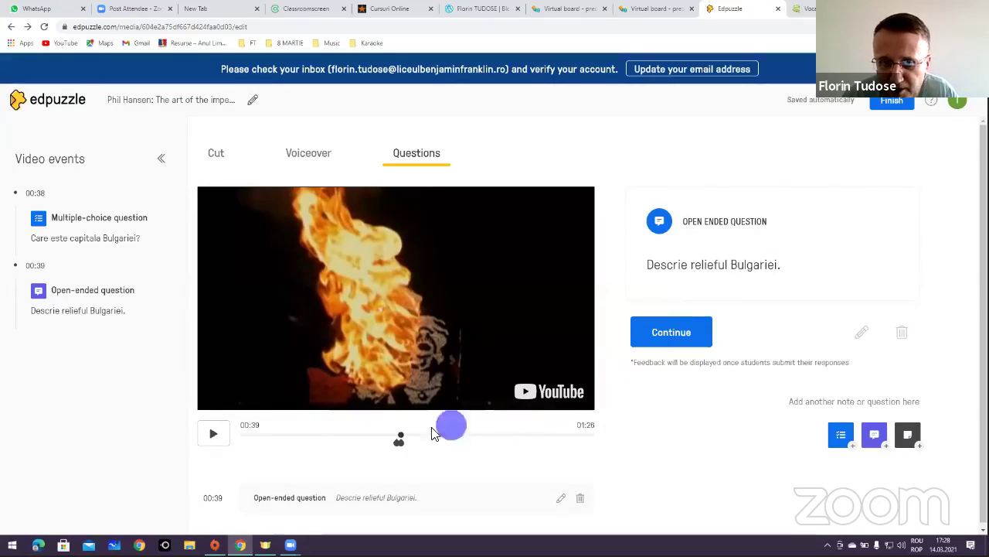
{"action": "left_click", "coordinate": [398, 435]}
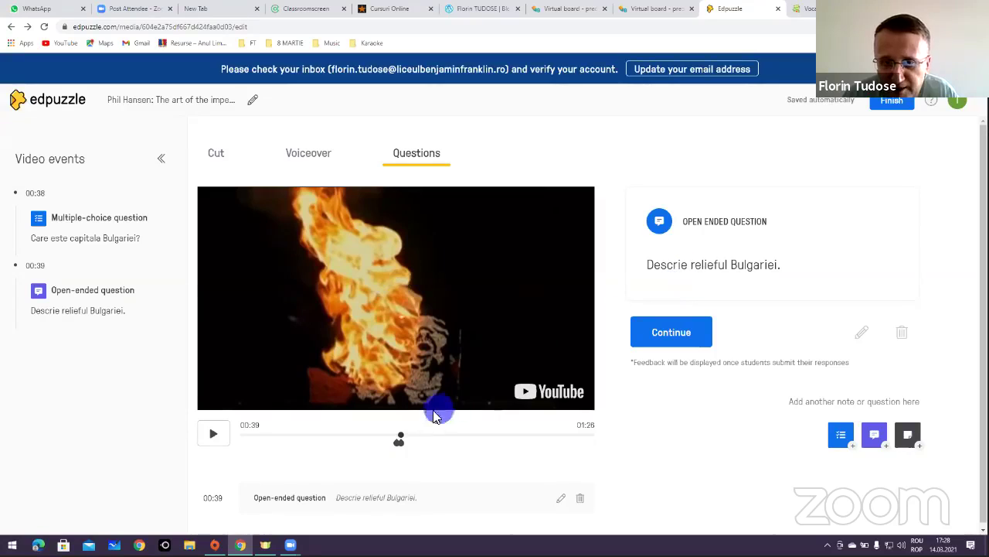
{"action": "left_click", "coordinate": [403, 443]}
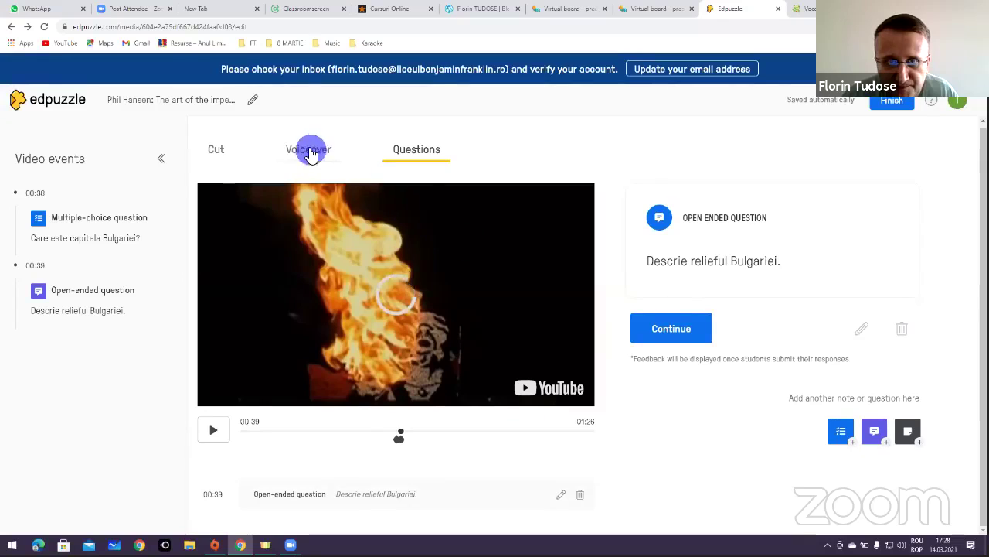
Step: Revisit the cutting and voiceover stages, finish editing and look over the video's overview page
{"action": "left_click", "coordinate": [216, 153]}
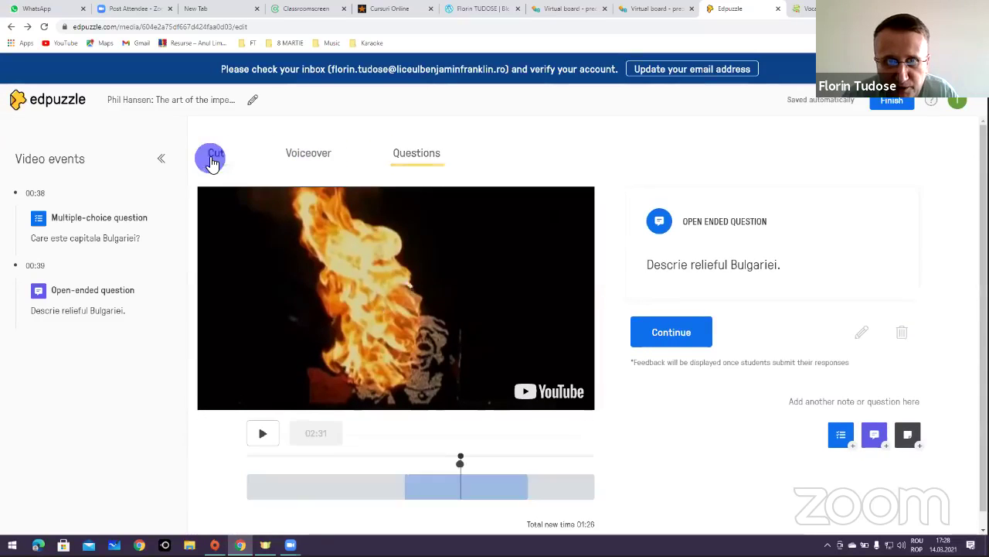
{"action": "left_click", "coordinate": [309, 154]}
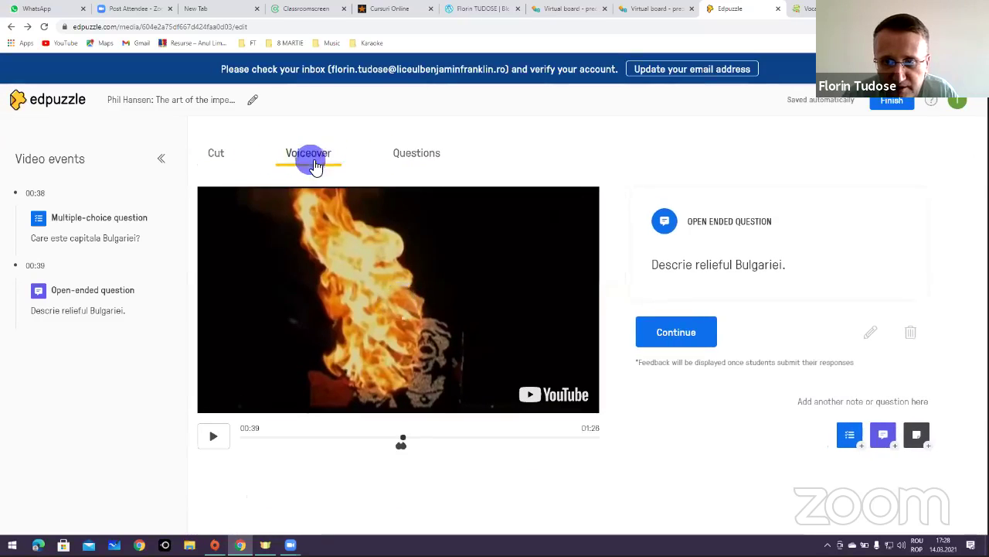
{"action": "left_click", "coordinate": [893, 102]}
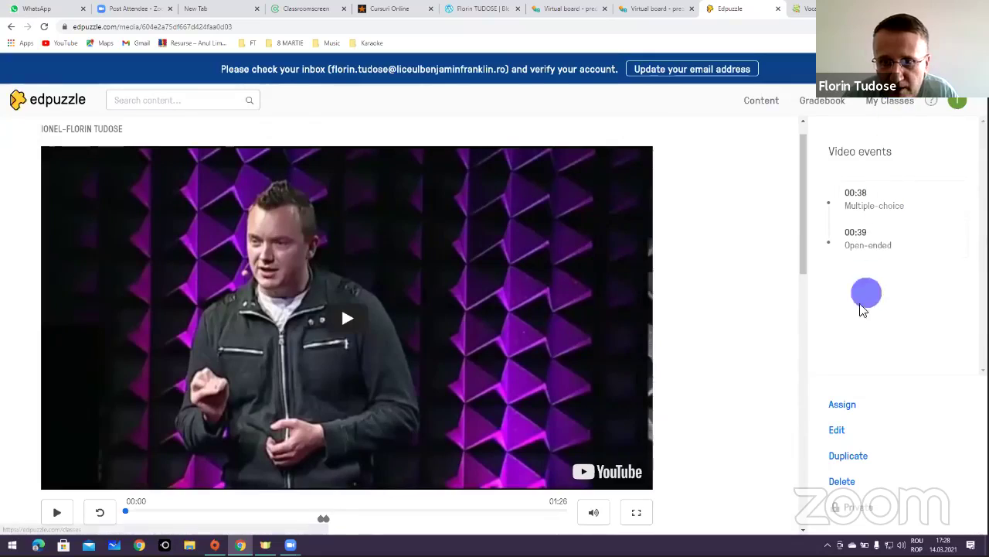
{"action": "scroll", "coordinate": [315, 393], "scroll_direction": "down", "scroll_amount": 2}
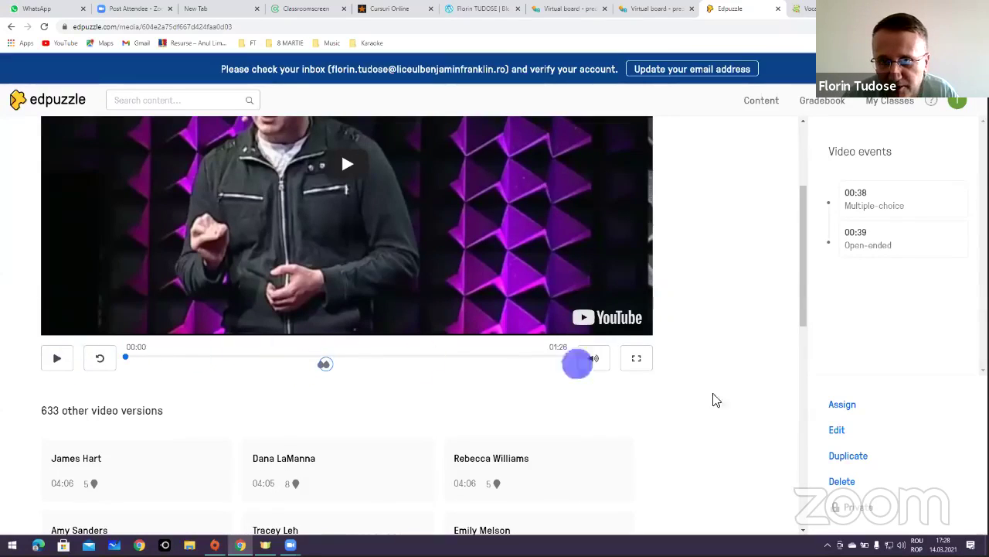
Step: Reopen the video for editing and move the multiple-choice question's marker to 00:25 on the timeline
{"action": "left_click", "coordinate": [838, 431]}
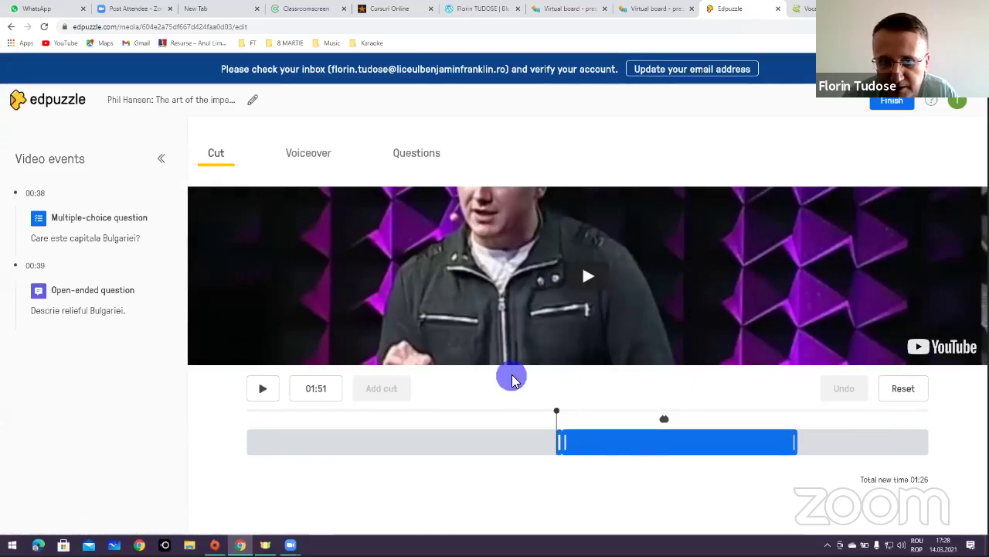
{"action": "left_click", "coordinate": [303, 161]}
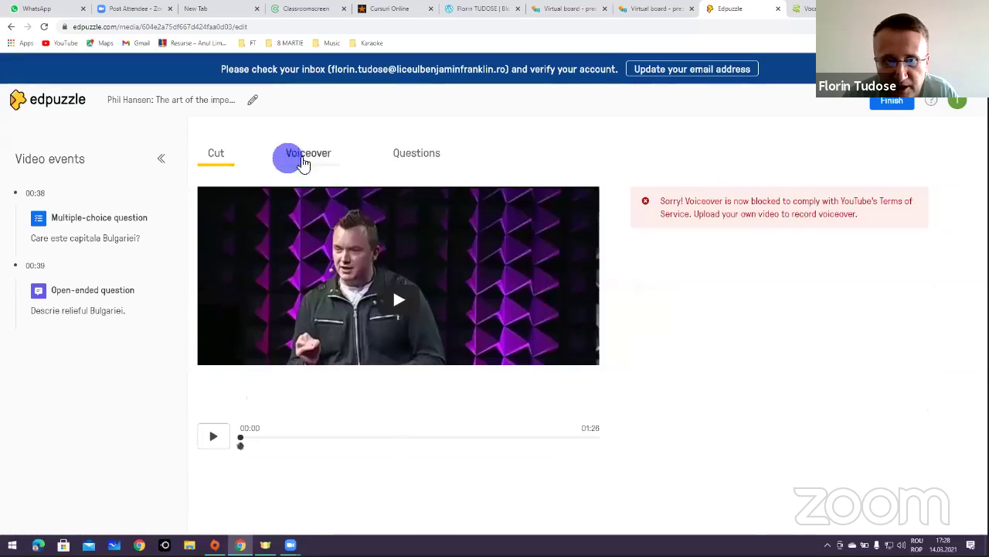
{"action": "left_click", "coordinate": [407, 158]}
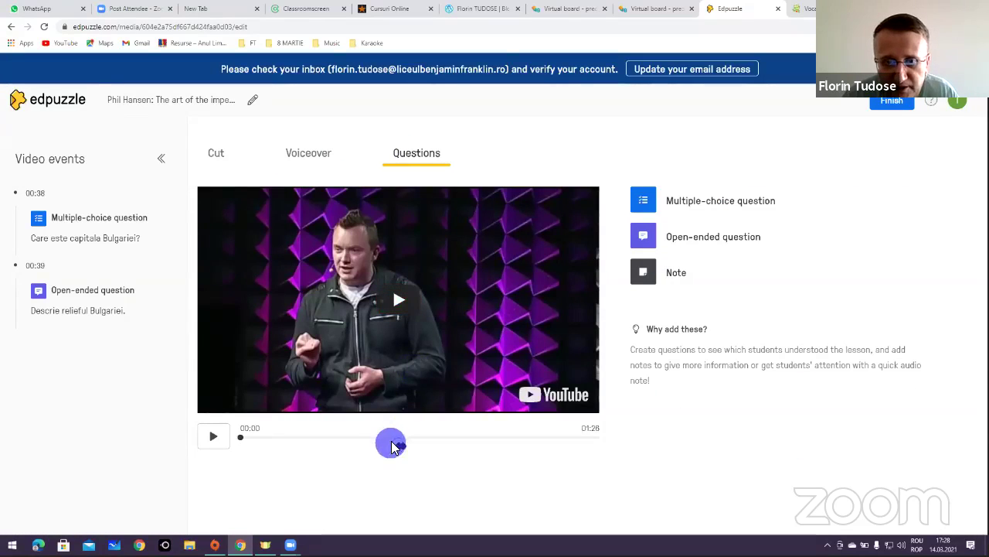
{"action": "left_click_drag", "start_coordinate": [393, 447], "coordinate": [347, 444]}
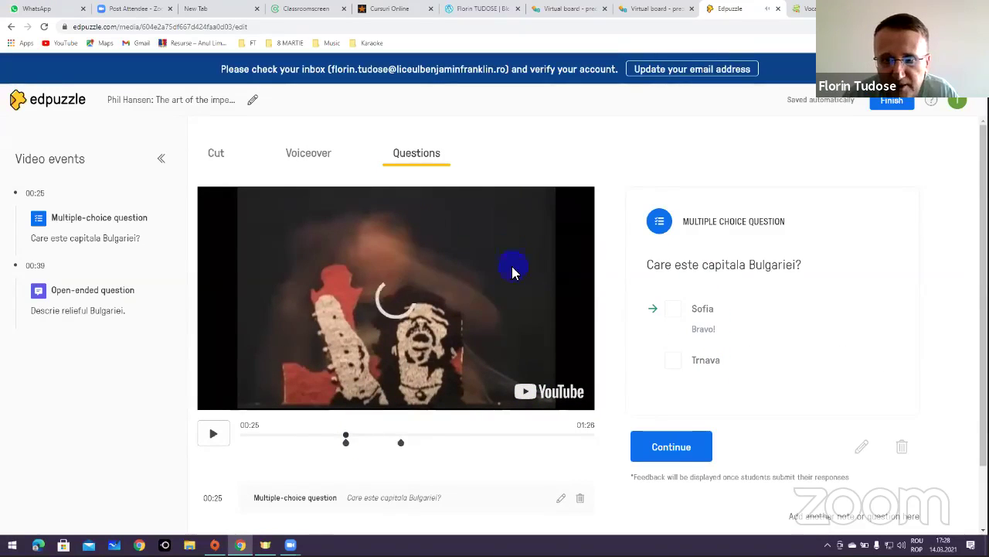
Step: Continue the video to 00:26 and save a note there with the text "Descrie muntii Bulgariei."
{"action": "left_click", "coordinate": [677, 455]}
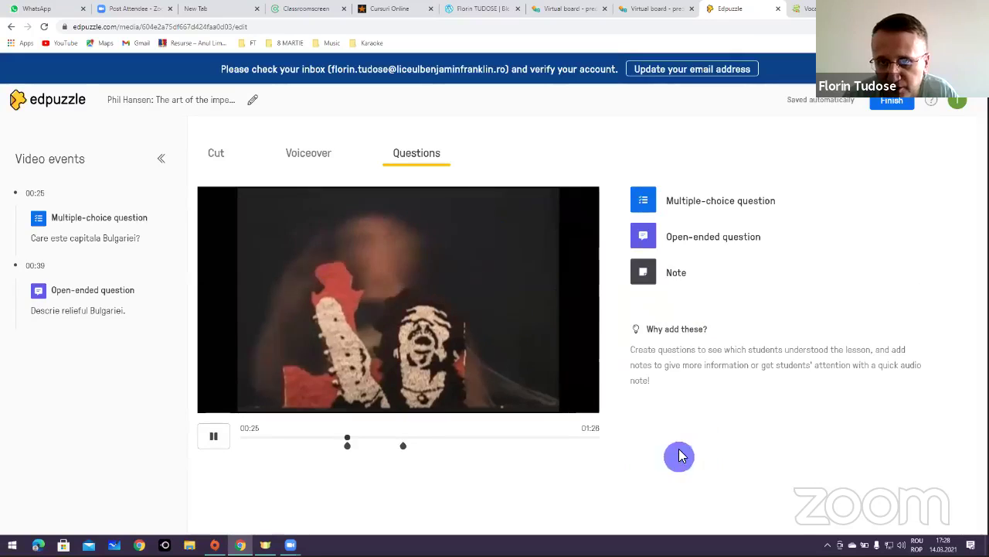
{"action": "left_click", "coordinate": [669, 267]}
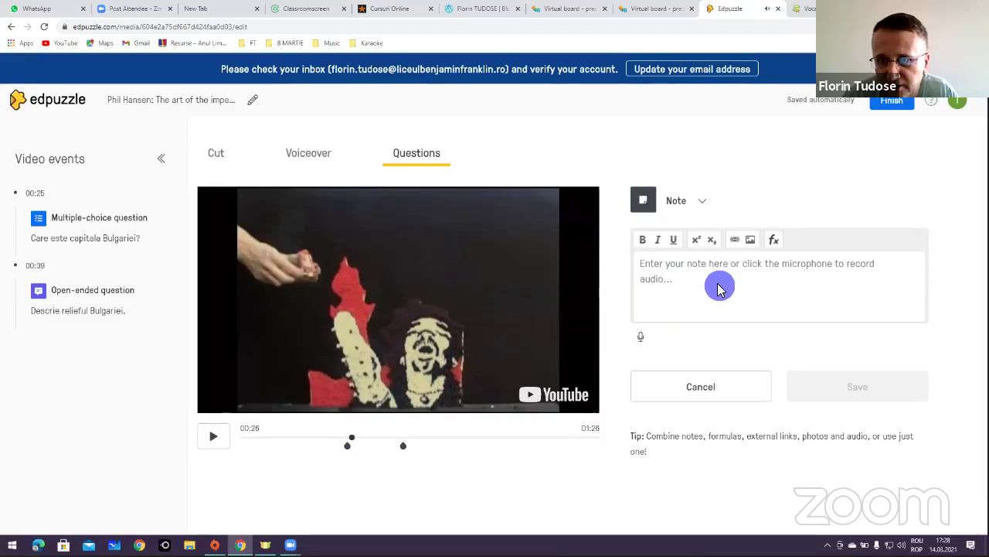
{"action": "type", "text": "desc"}
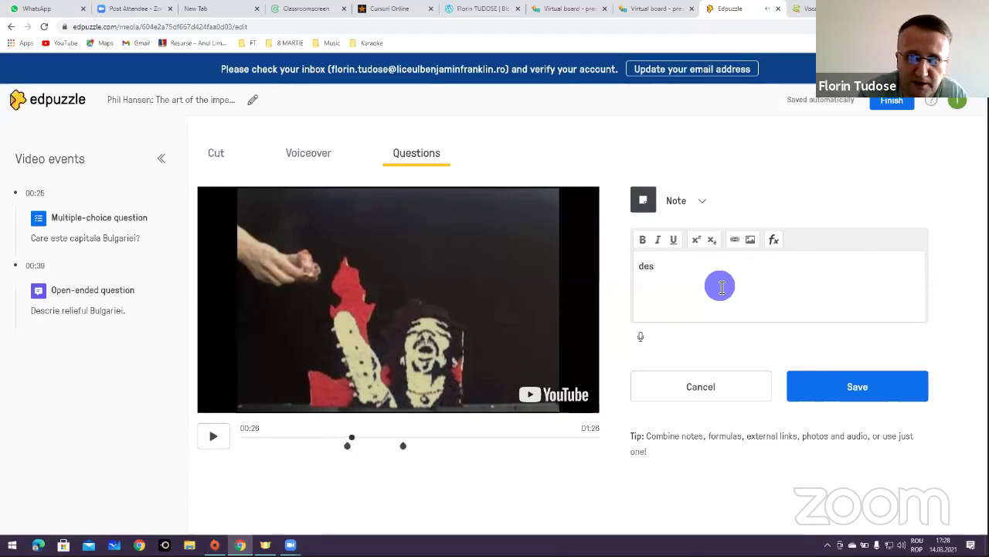
{"action": "key", "text": "BackSpace"}
{"action": "key", "text": "BackSpace"}
{"action": "key", "text": "BackSpace"}
{"action": "type", "text": "Descrie muntii Bulgariei."}
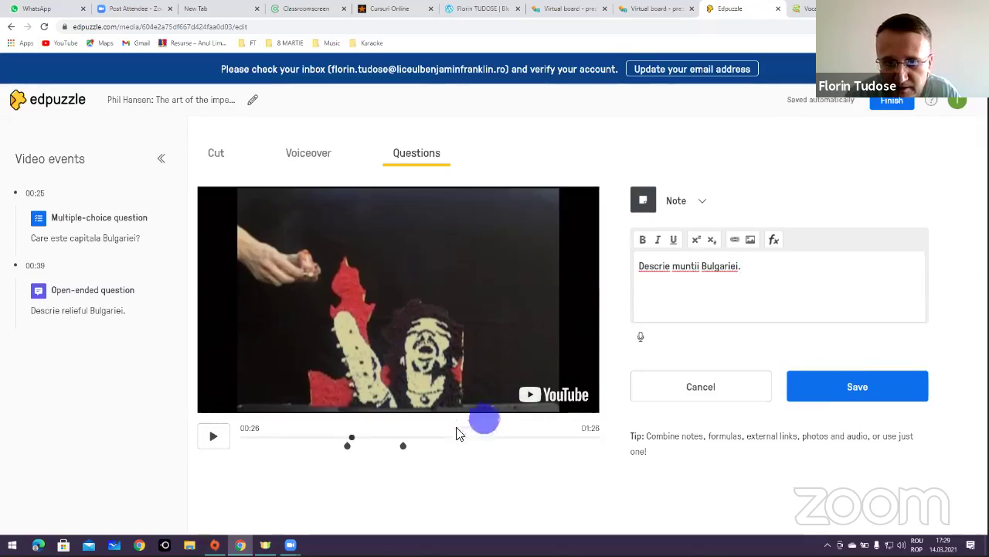
{"action": "left_click", "coordinate": [877, 396]}
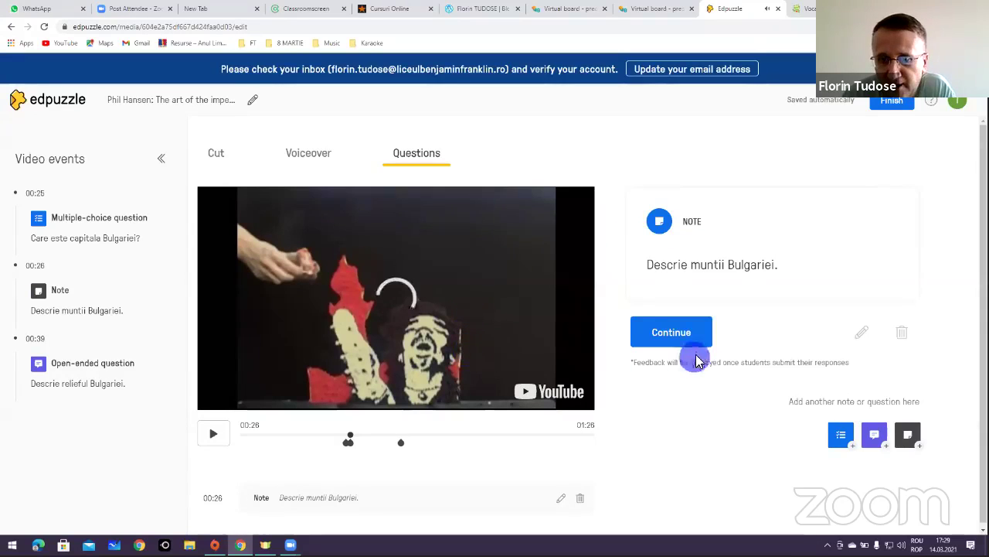
Step: Finish editing the video and open its assignment to a class
{"action": "left_click", "coordinate": [890, 102]}
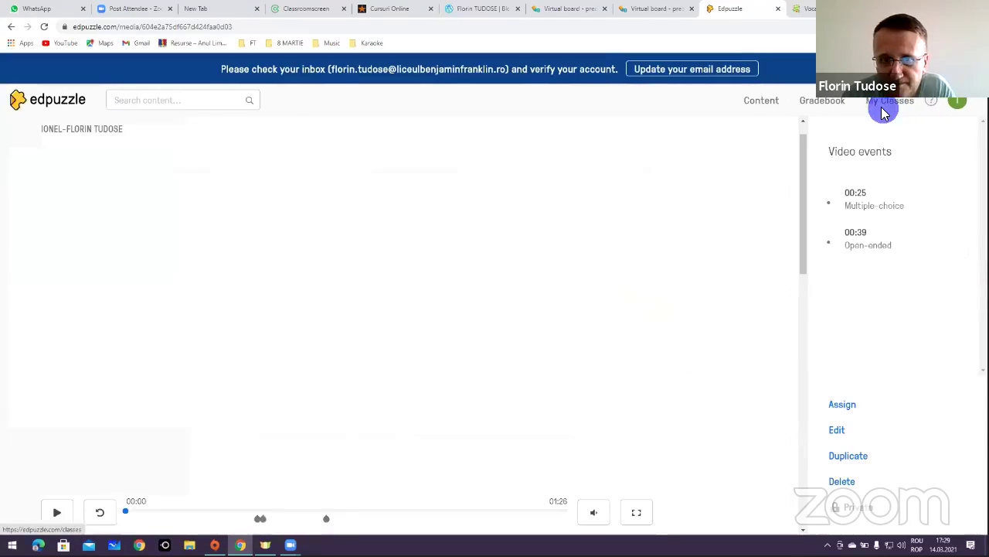
{"action": "scroll", "coordinate": [583, 386], "scroll_direction": "down", "scroll_amount": 2}
{"action": "scroll", "coordinate": [588, 391], "scroll_direction": "down", "scroll_amount": 1}
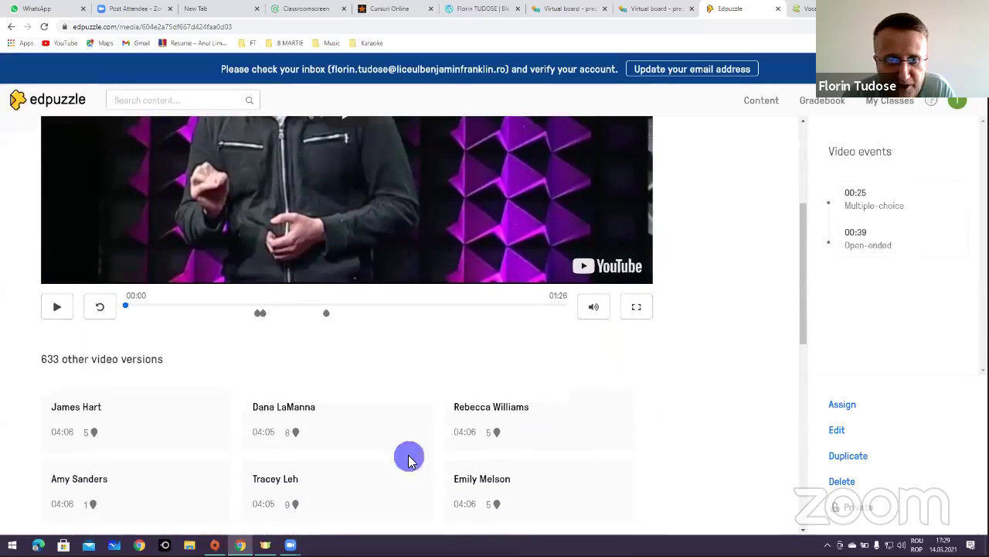
{"action": "scroll", "coordinate": [274, 426], "scroll_direction": "down", "scroll_amount": 1}
{"action": "scroll", "coordinate": [775, 452], "scroll_direction": "down", "scroll_amount": 2}
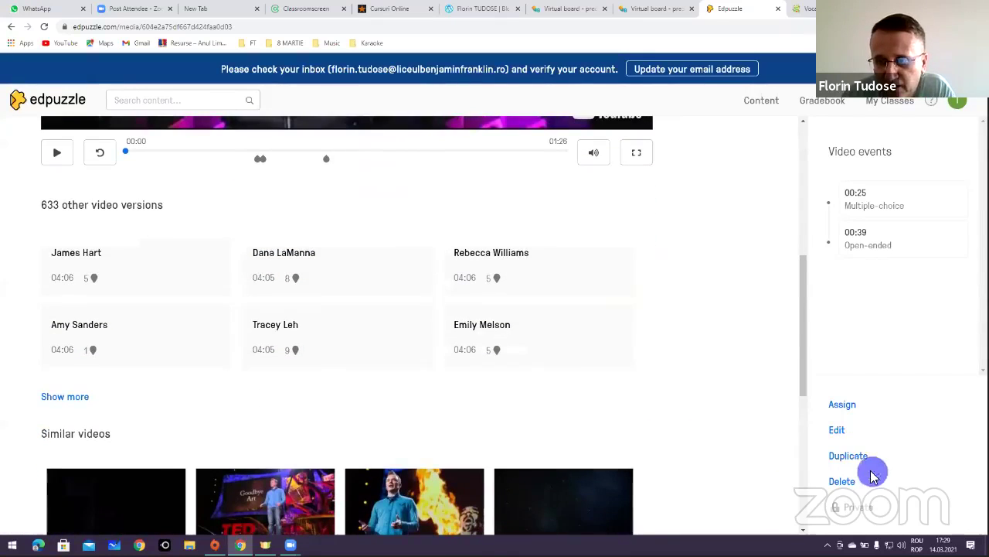
{"action": "left_click", "coordinate": [842, 404]}
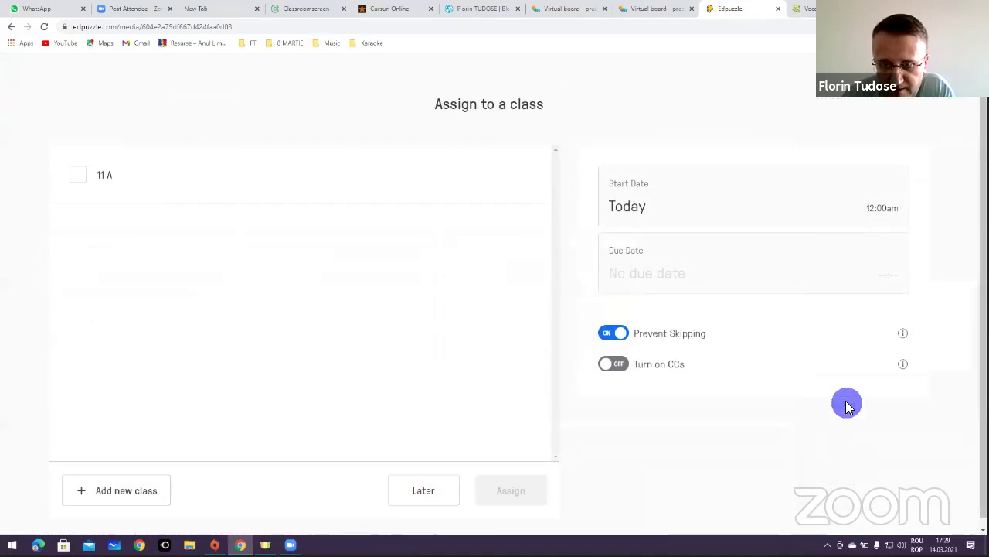
Step: Switch Prevent Skipping off and on again, and select class 11 A for the assignment
{"action": "left_click", "coordinate": [623, 338]}
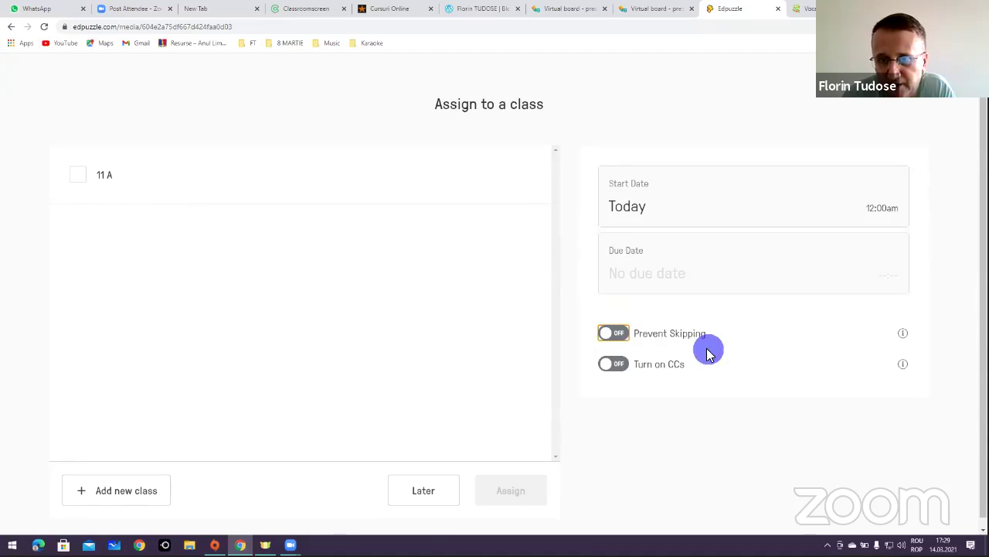
{"action": "left_click", "coordinate": [611, 344]}
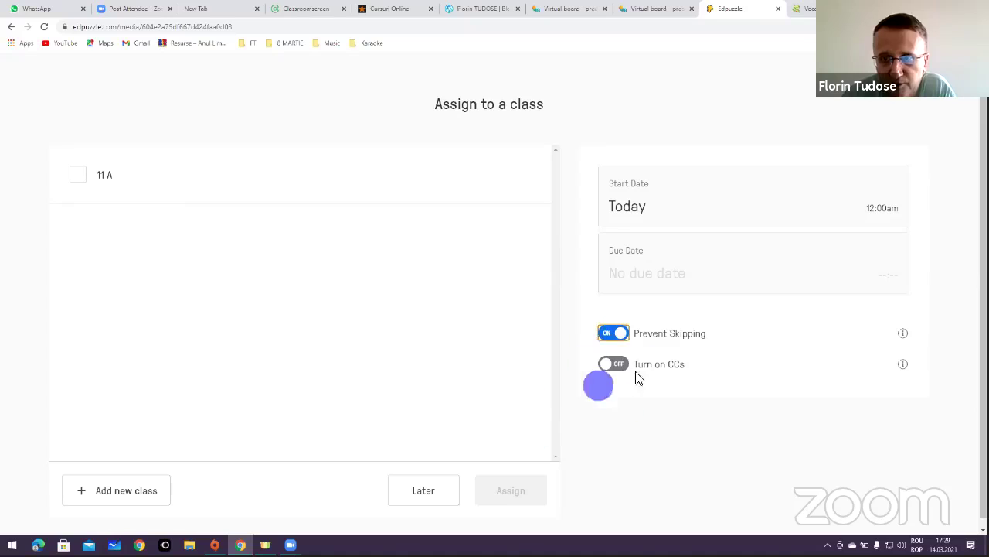
{"action": "left_click", "coordinate": [78, 175]}
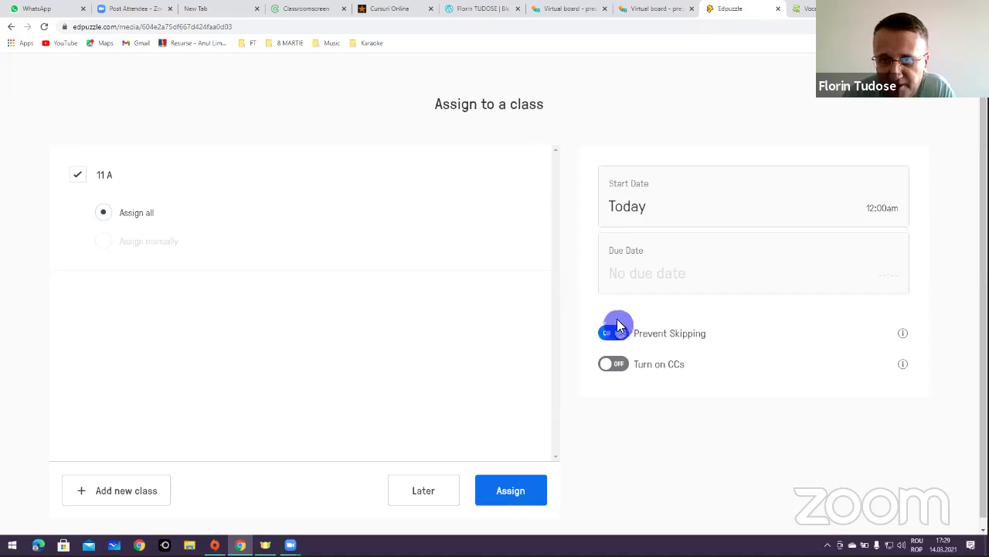
Step: Try to set the assignment's start date to 15 March 2021 and its due date to 17 March 2021
{"action": "left_click", "coordinate": [684, 203]}
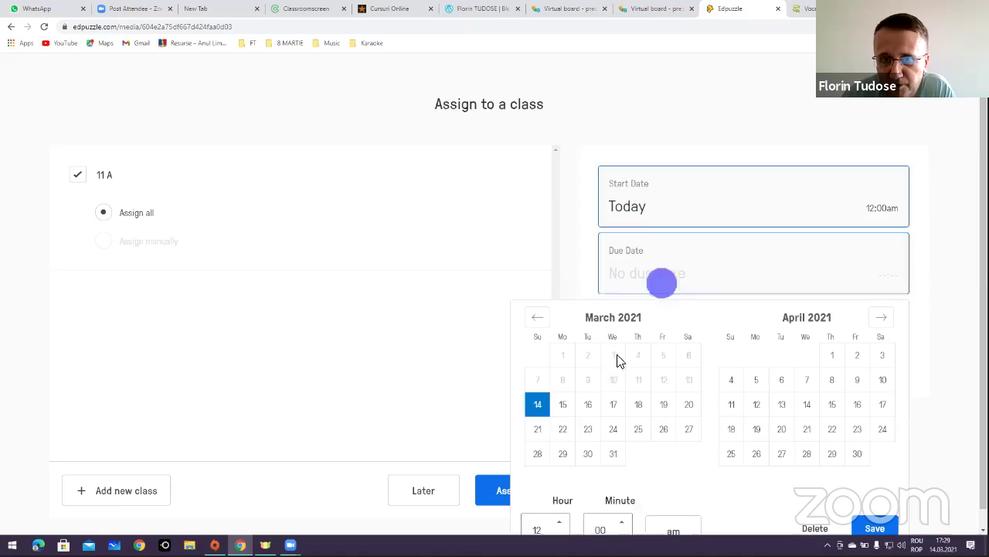
{"action": "left_click", "coordinate": [564, 406]}
{"action": "left_click", "coordinate": [657, 274]}
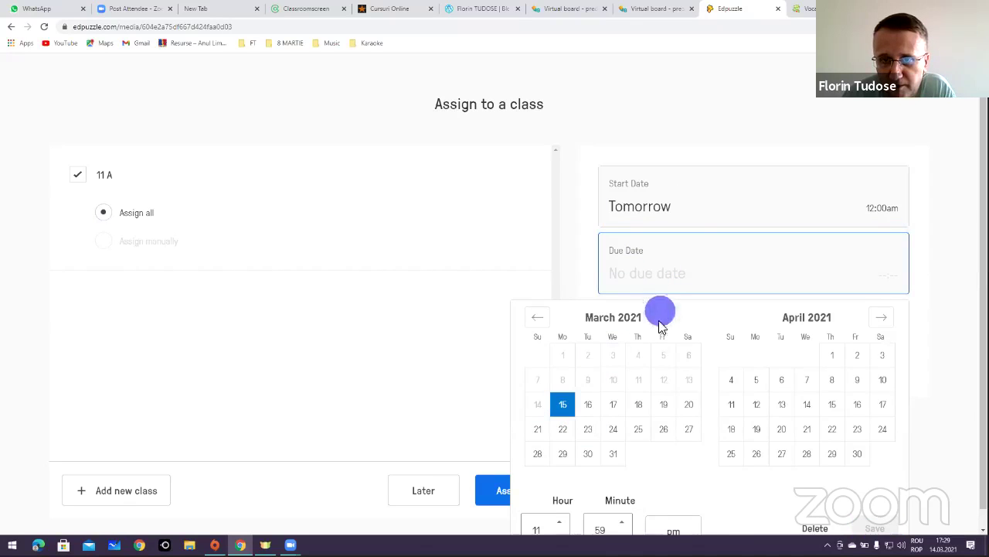
{"action": "left_click", "coordinate": [700, 266]}
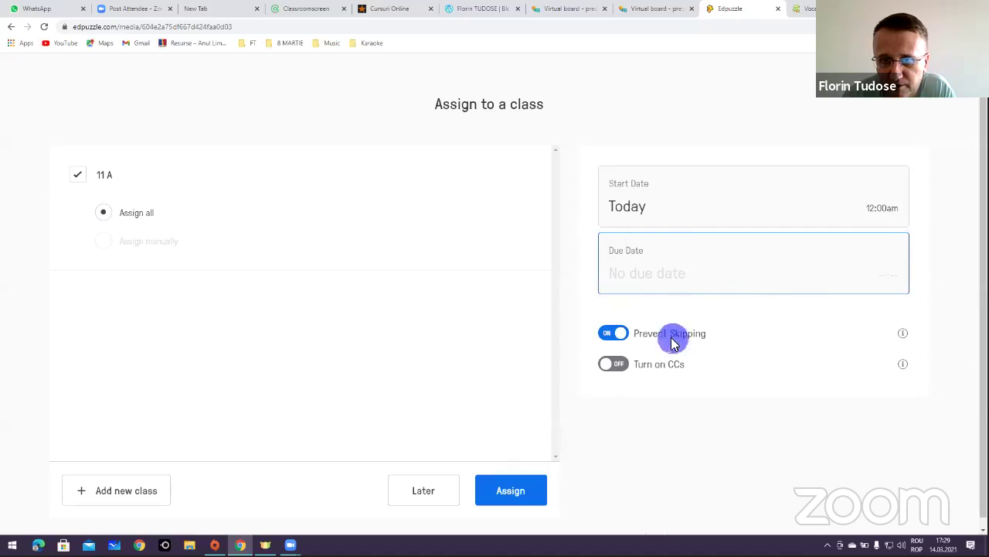
{"action": "left_click", "coordinate": [684, 280]}
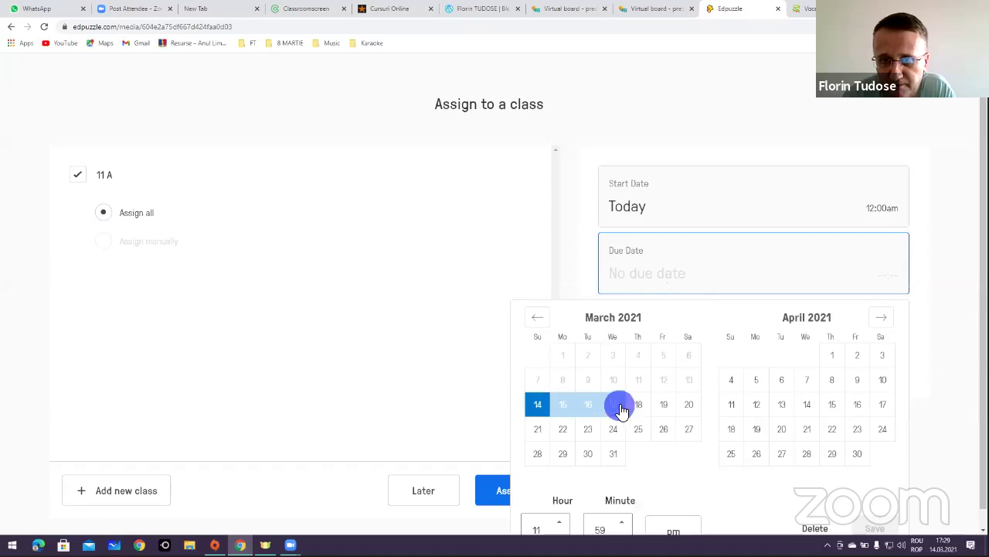
{"action": "left_click", "coordinate": [622, 406]}
{"action": "left_click", "coordinate": [590, 258]}
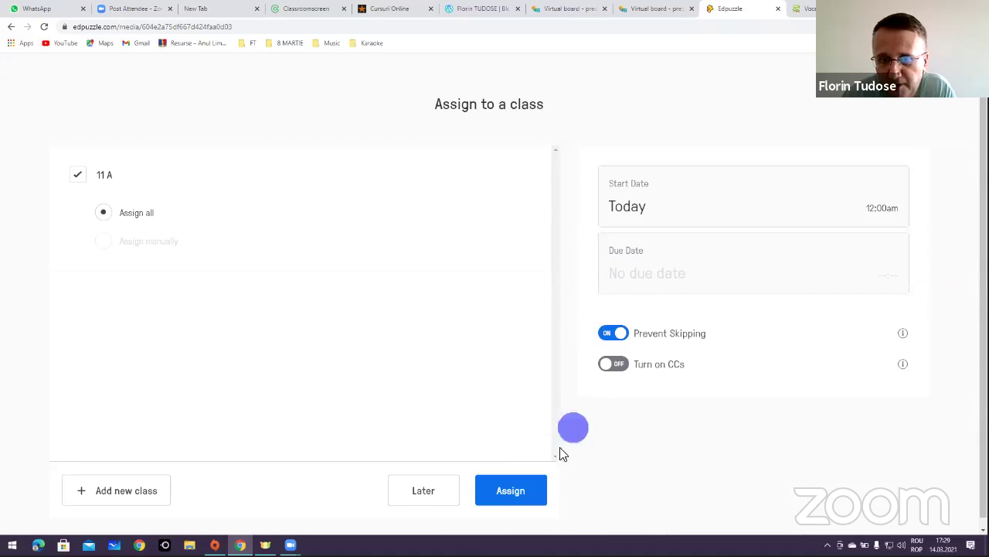
Step: Assign the video to class 11 A and open that class's gradebook
{"action": "scroll", "coordinate": [562, 454], "scroll_direction": "down", "scroll_amount": 1}
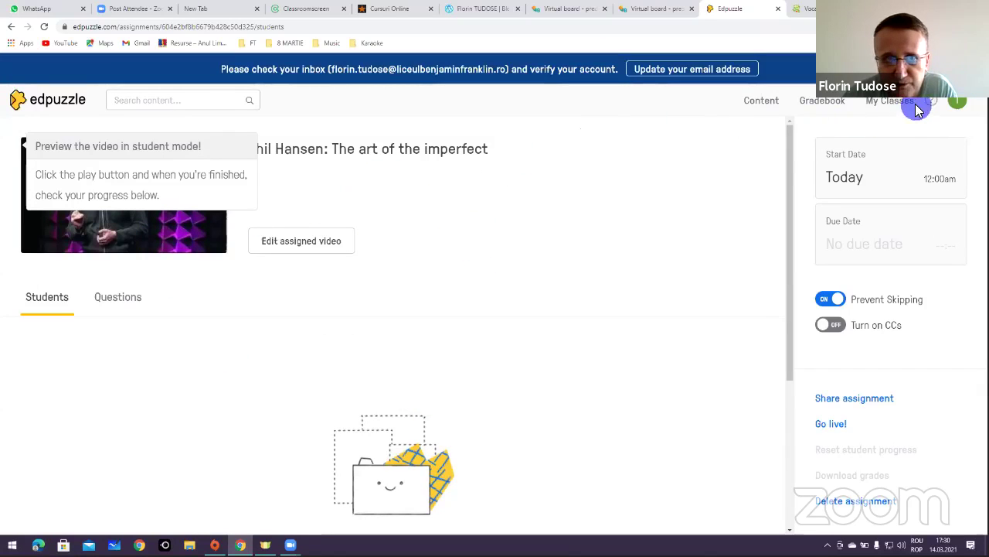
{"action": "left_click", "coordinate": [823, 100]}
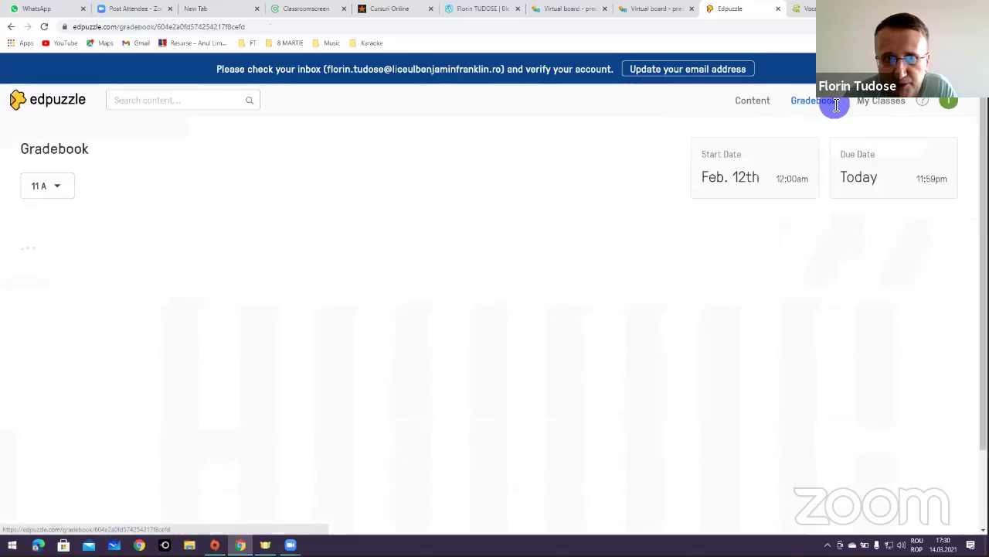
{"action": "left_click", "coordinate": [45, 192]}
{"action": "left_click", "coordinate": [44, 216]}
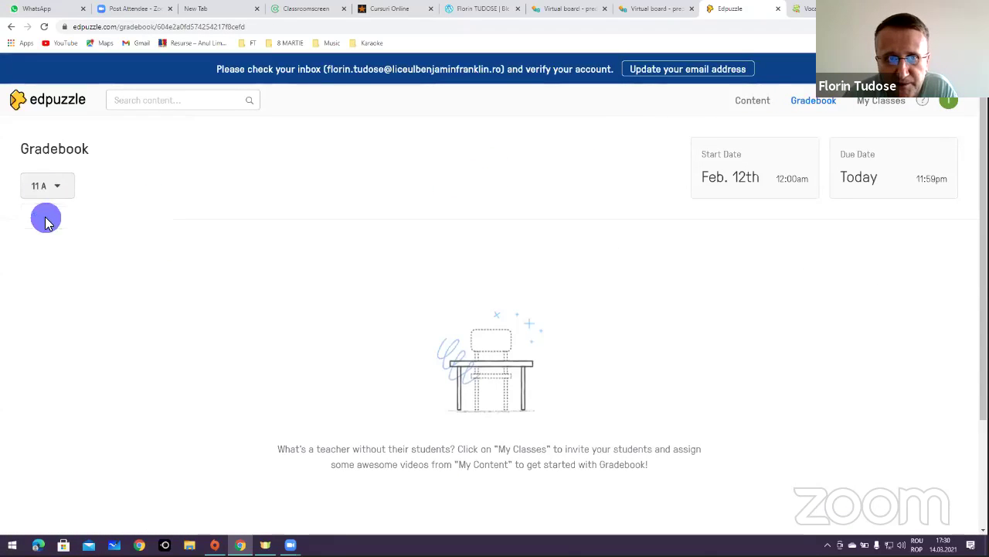
Step: Look at the gradebook once more and browse the suggested videos on the content home page
{"action": "left_click", "coordinate": [56, 104]}
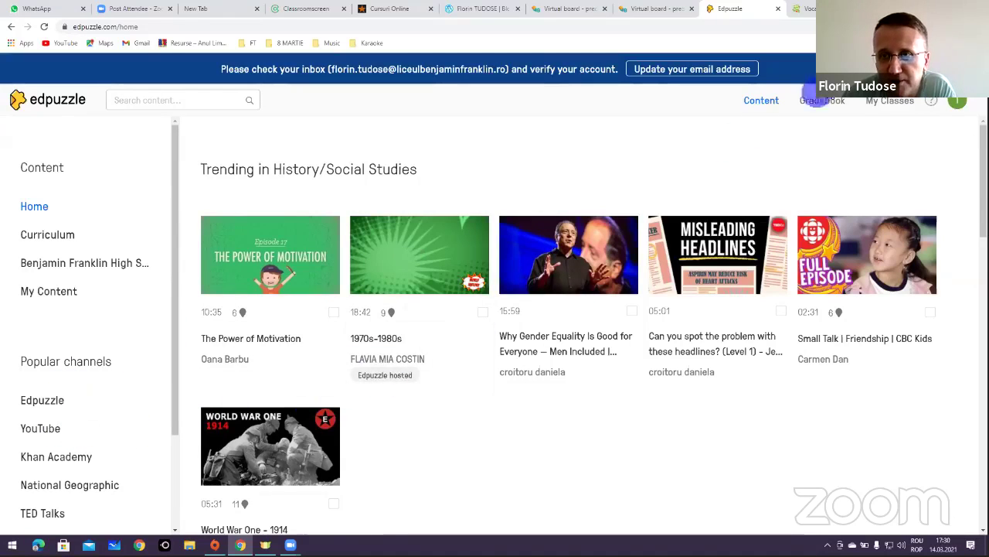
{"action": "left_click", "coordinate": [835, 105]}
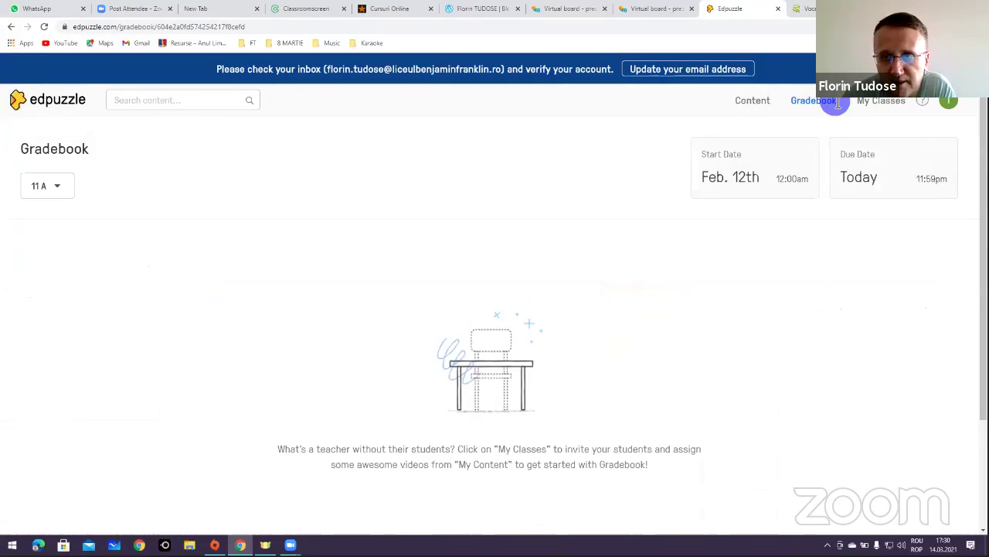
{"action": "left_click", "coordinate": [20, 101]}
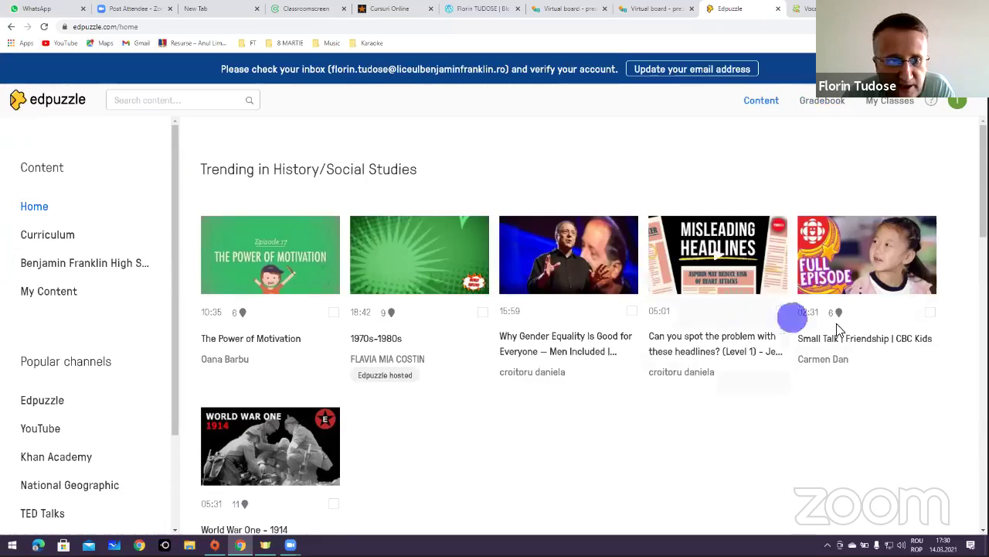
{"action": "scroll", "coordinate": [834, 301], "scroll_direction": "down", "scroll_amount": 1}
{"action": "scroll", "coordinate": [822, 384], "scroll_direction": "down", "scroll_amount": 8}
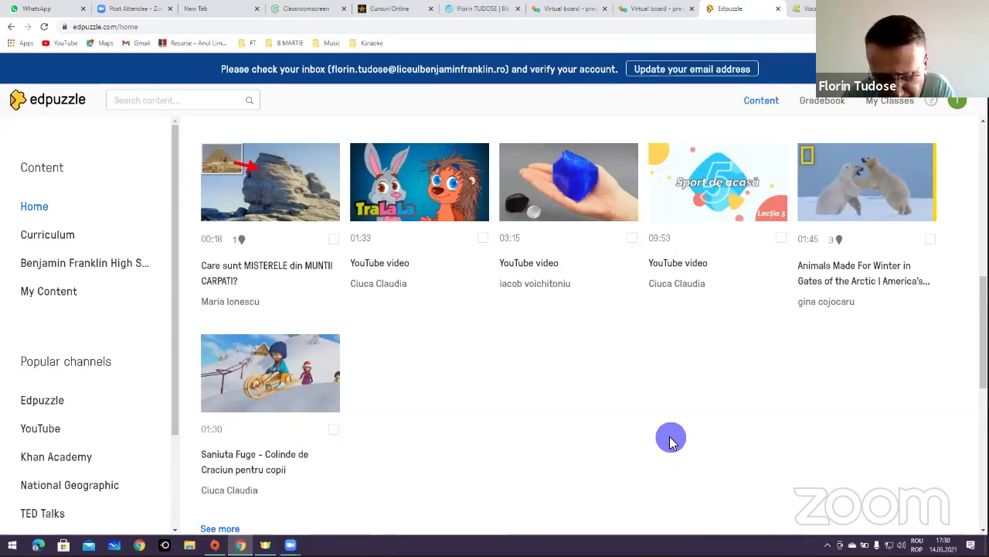
Step: Look through the trending videos, the popular channels list and the content search suggestions on the home page
{"action": "scroll", "coordinate": [670, 441], "scroll_direction": "up", "scroll_amount": 6}
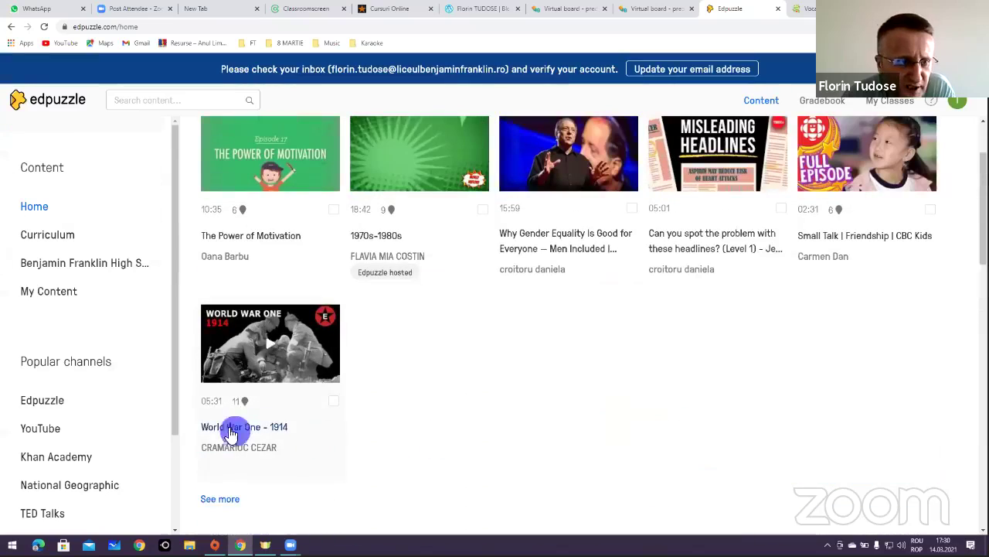
{"action": "scroll", "coordinate": [172, 464], "scroll_direction": "down", "scroll_amount": 2}
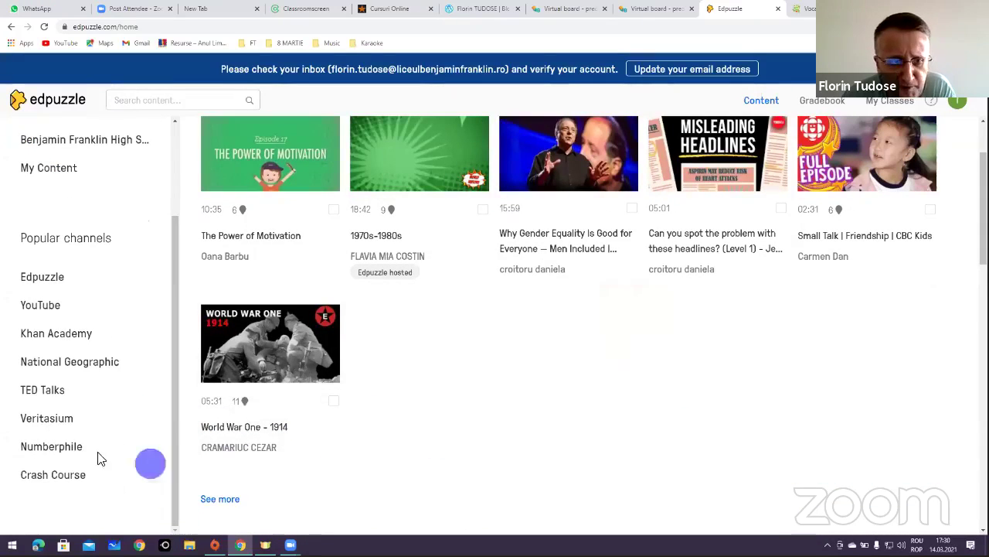
{"action": "scroll", "coordinate": [286, 358], "scroll_direction": "up", "scroll_amount": 2}
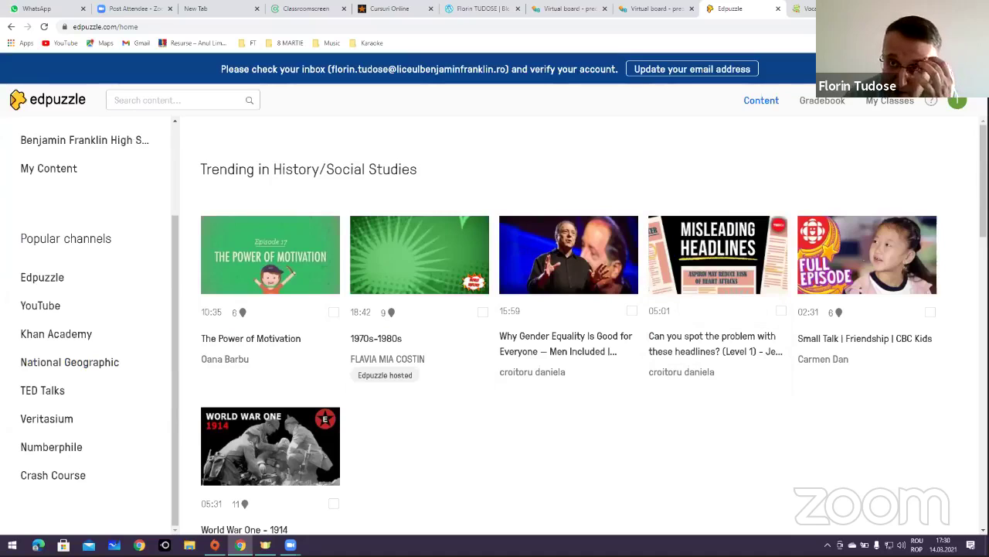
{"action": "key", "text": "ctrl+t"}
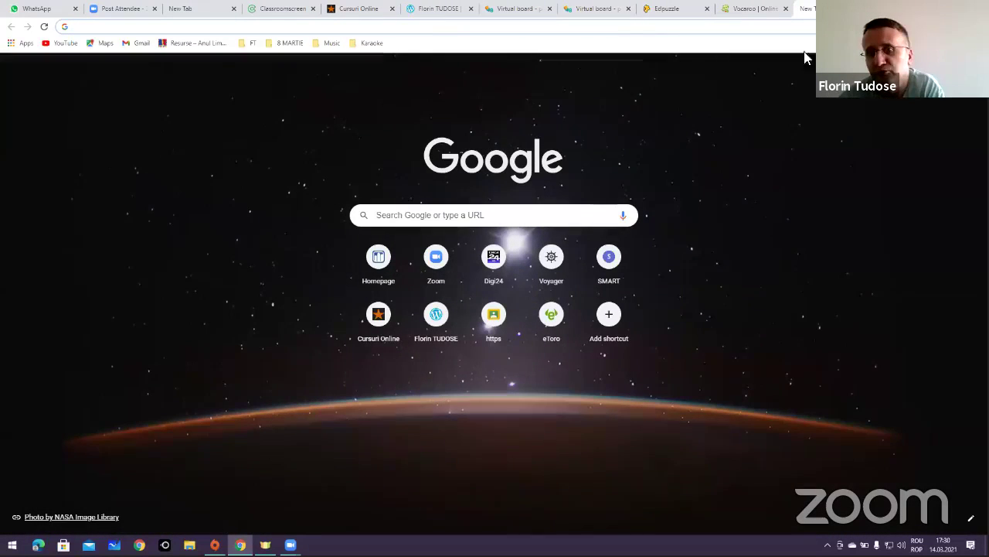
{"action": "left_click", "coordinate": [663, 9]}
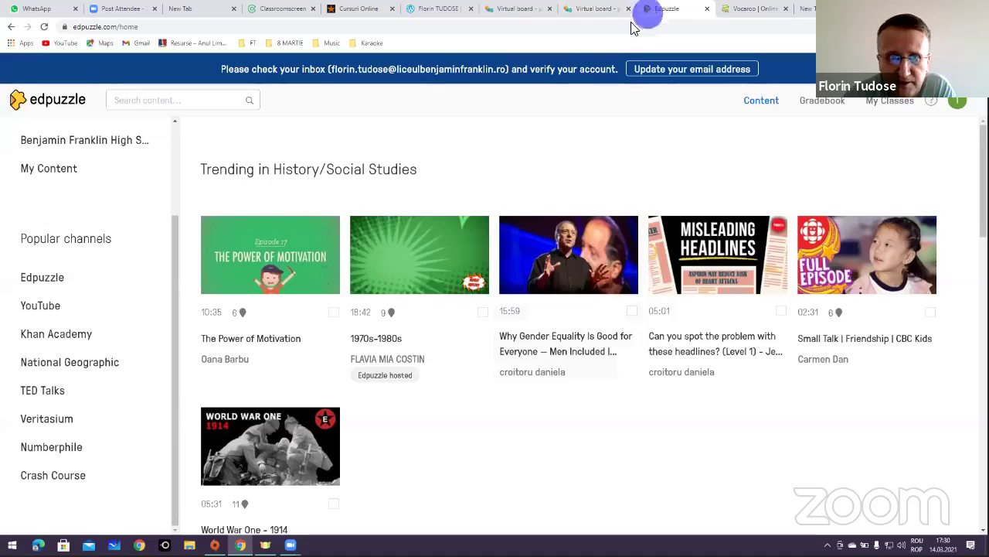
{"action": "left_click", "coordinate": [155, 108]}
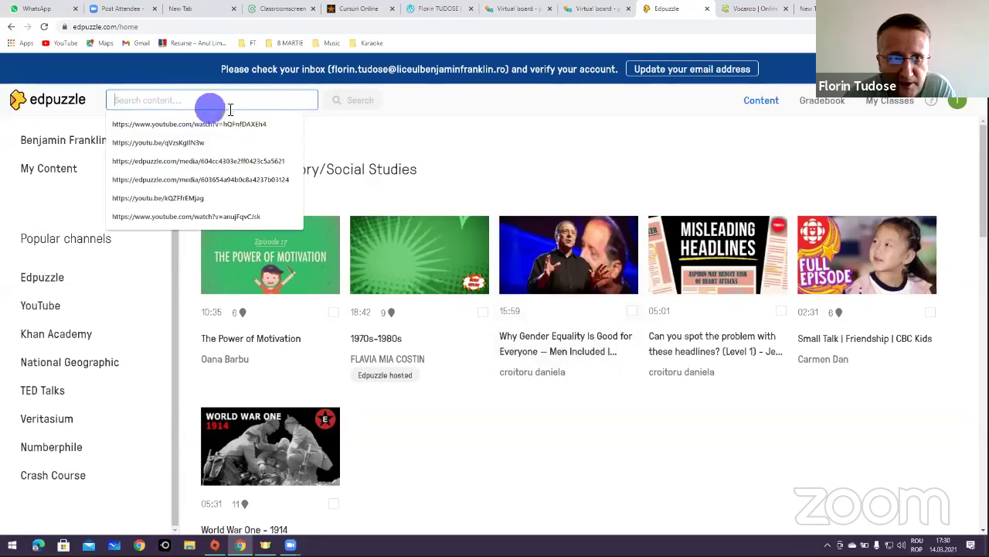
{"action": "left_click", "coordinate": [183, 142]}
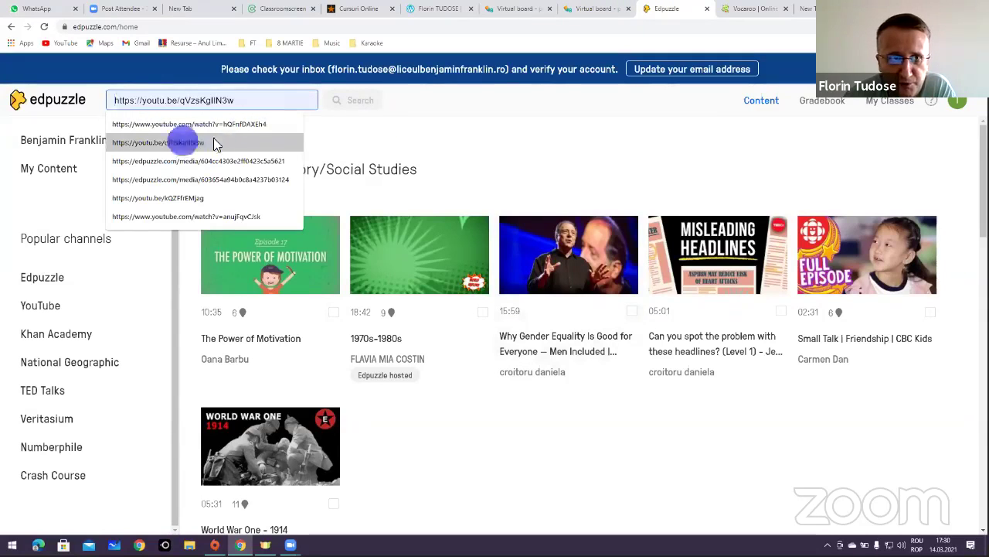
{"action": "left_click", "coordinate": [218, 377]}
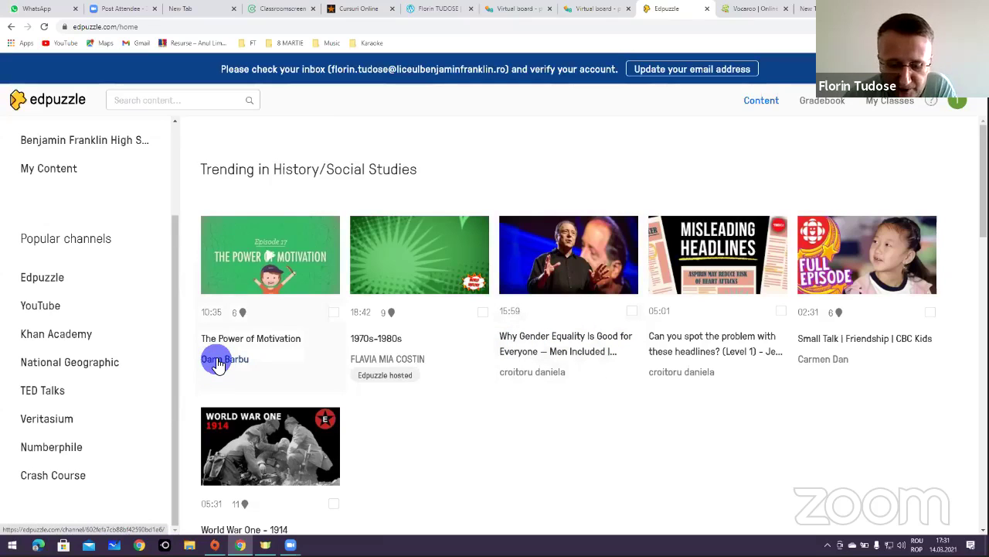
Step: Open the gradebook of class 11 A and view the calendar for its due and start dates
{"action": "left_click", "coordinate": [811, 106]}
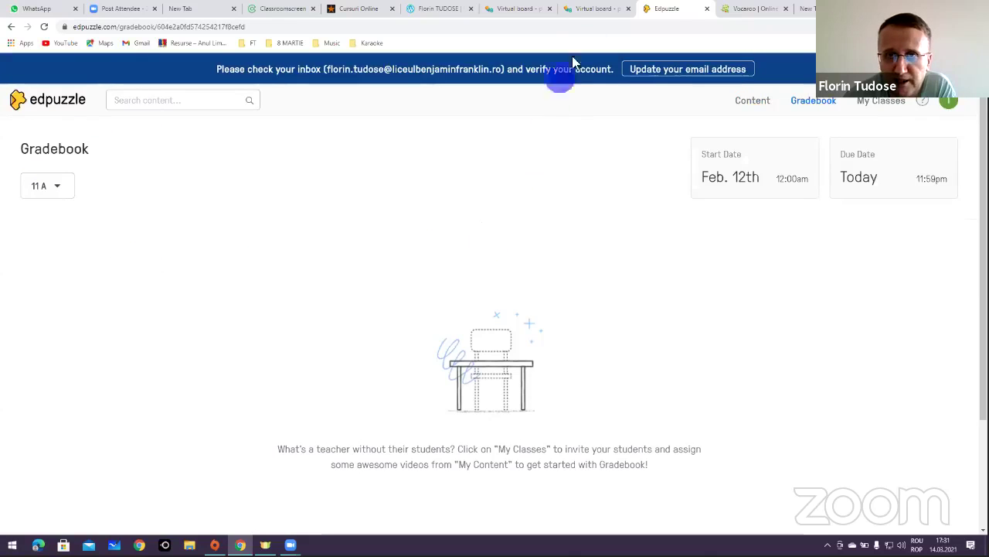
{"action": "left_click", "coordinate": [858, 187]}
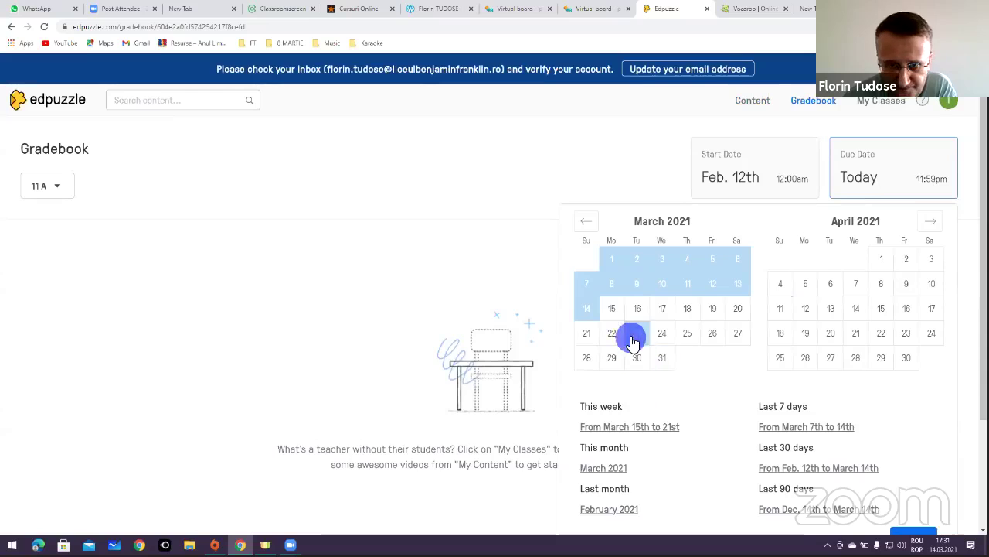
{"action": "left_click", "coordinate": [720, 189]}
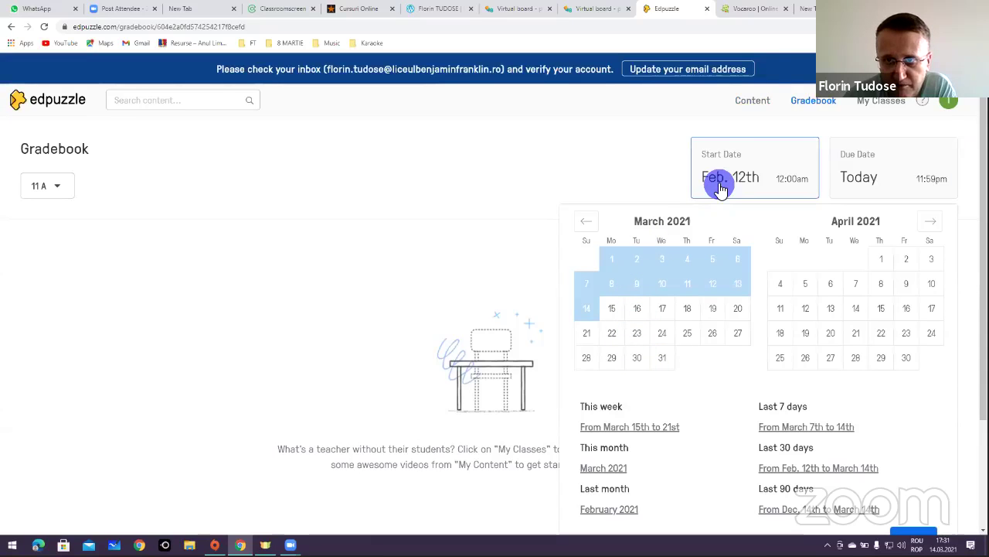
{"action": "left_click", "coordinate": [762, 15]}
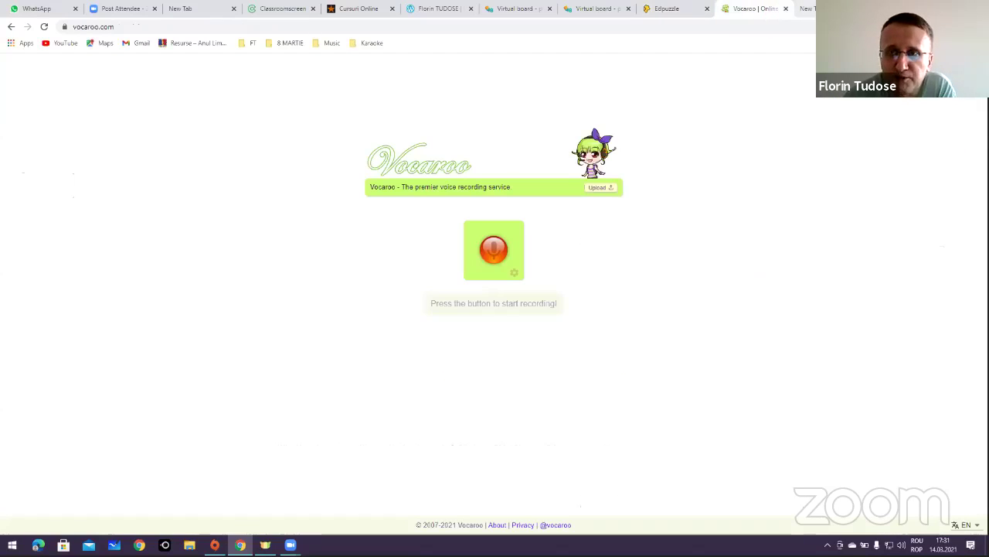
{"action": "left_click", "coordinate": [658, 15]}
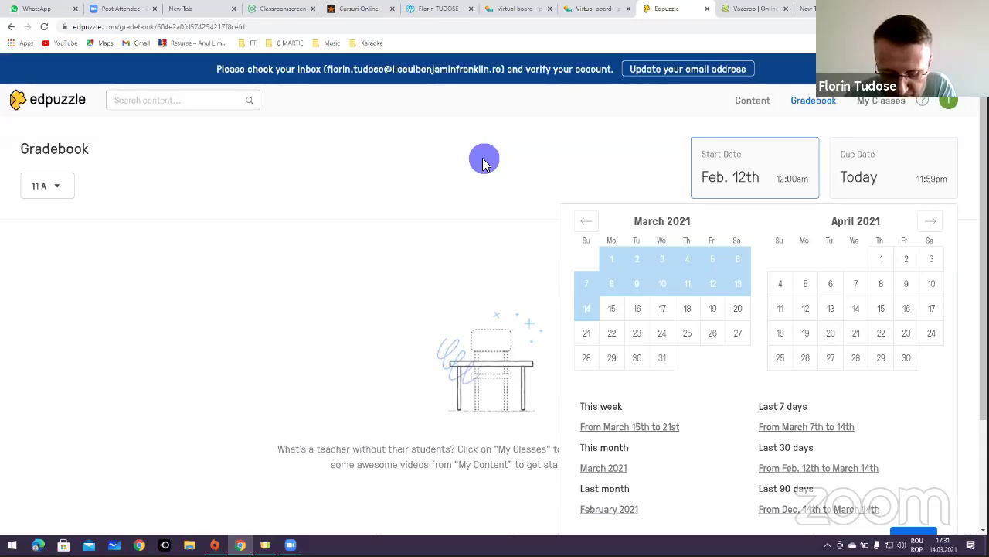
{"action": "left_click", "coordinate": [751, 9]}
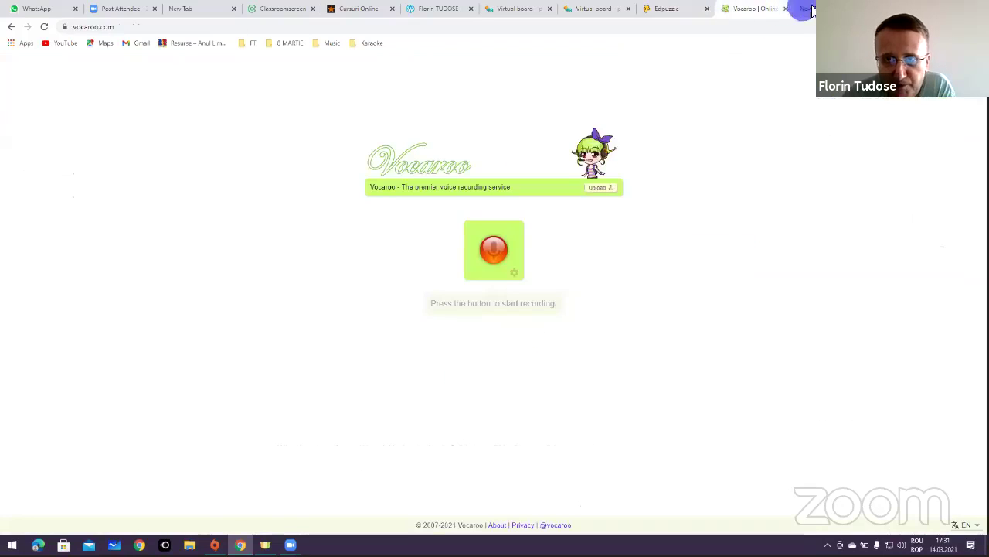
{"action": "left_click", "coordinate": [810, 9]}
{"action": "left_click", "coordinate": [744, 10]}
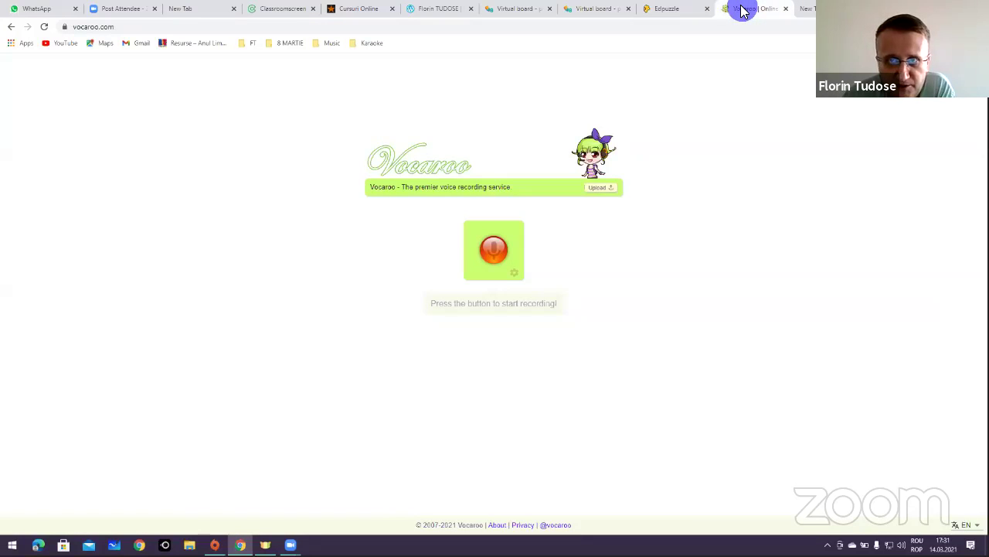
{"action": "left_click", "coordinate": [680, 11]}
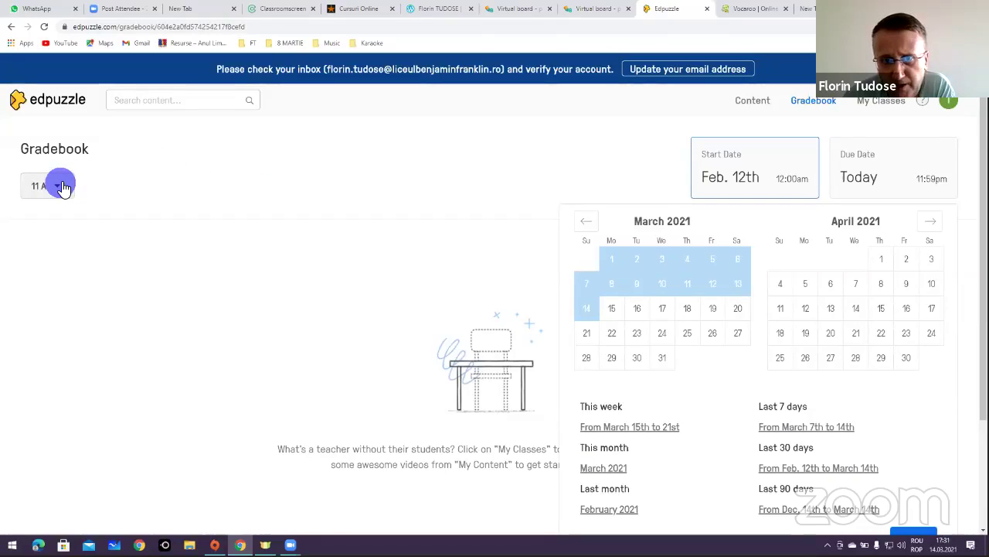
{"action": "scroll", "coordinate": [341, 267], "scroll_direction": "down", "scroll_amount": 2}
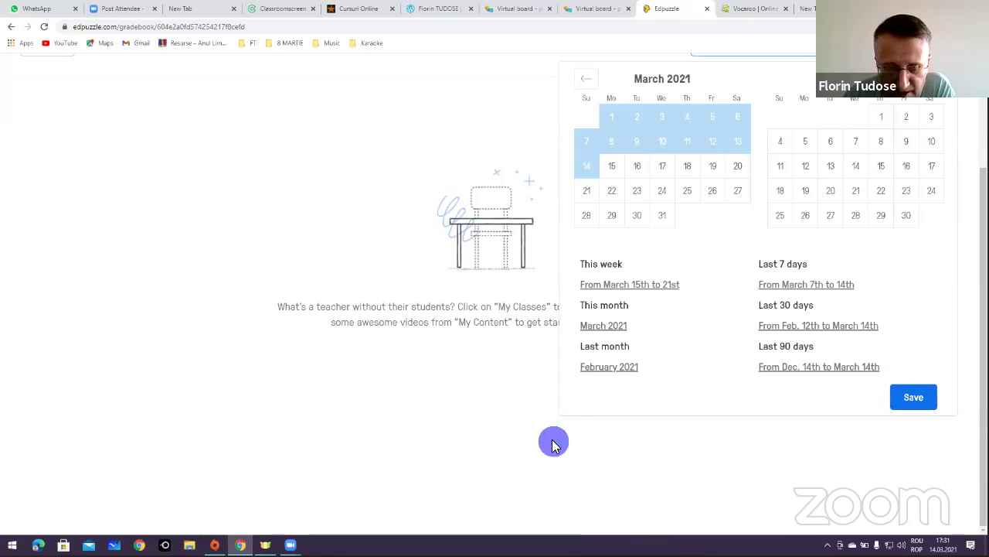
{"action": "scroll", "coordinate": [555, 440], "scroll_direction": "up", "scroll_amount": 2}
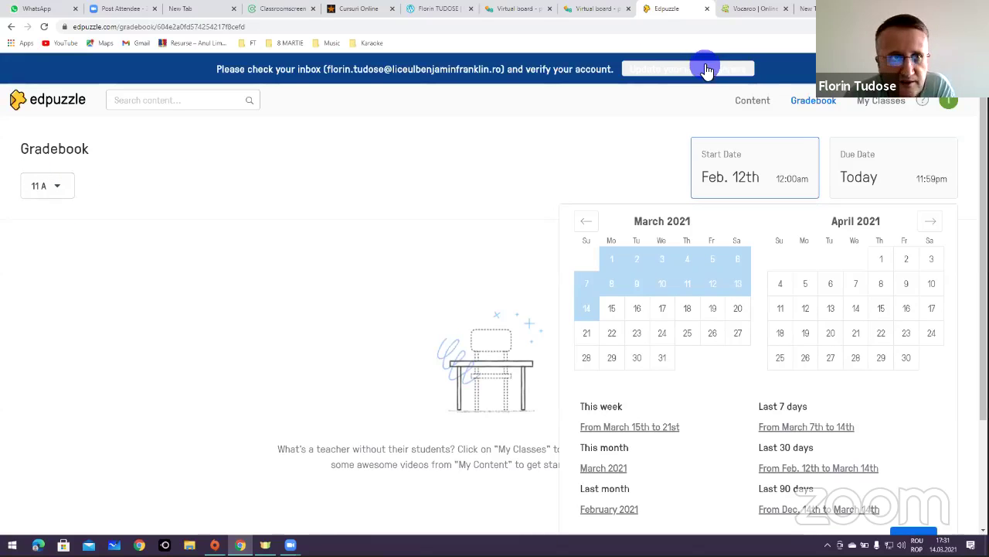
Step: Return to the content home page and open the video Transfer pricing and tax havens from the Khan Academy channel
{"action": "left_click", "coordinate": [30, 104]}
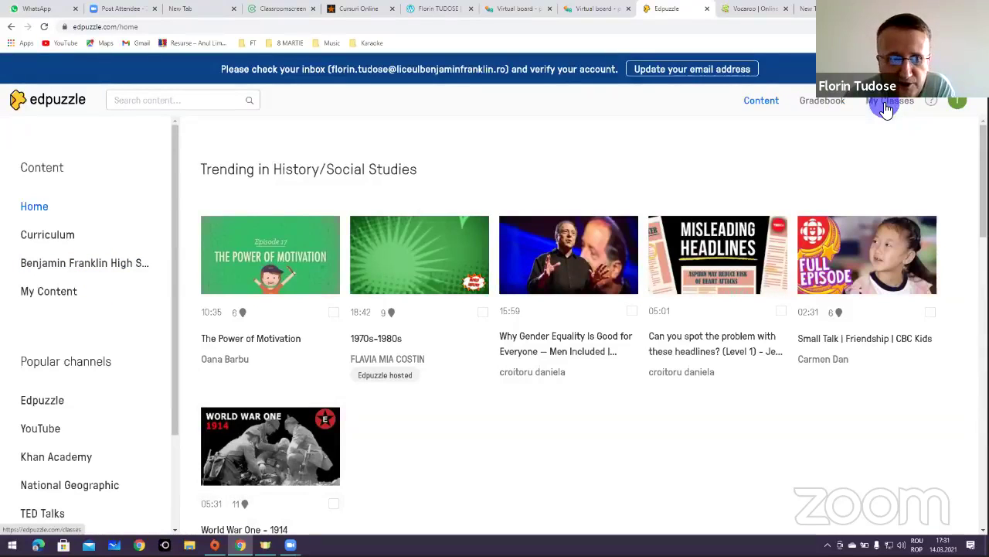
{"action": "scroll", "coordinate": [146, 453], "scroll_direction": "down", "scroll_amount": 3}
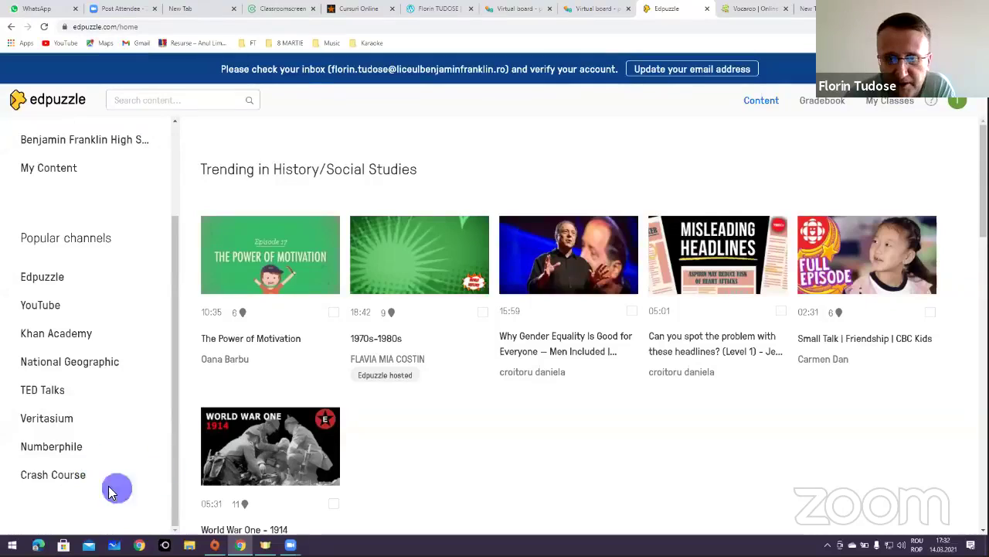
{"action": "left_click", "coordinate": [60, 334]}
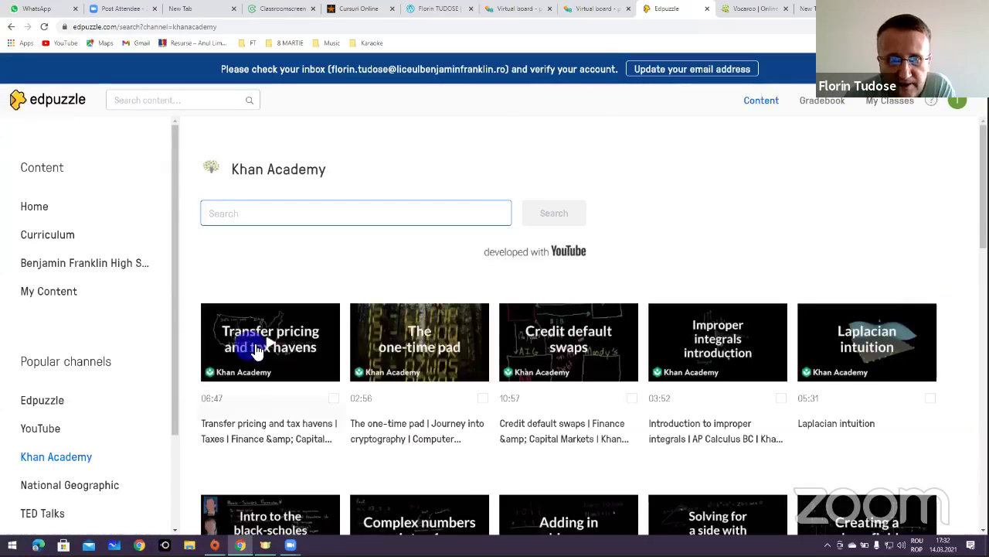
{"action": "left_click", "coordinate": [258, 350]}
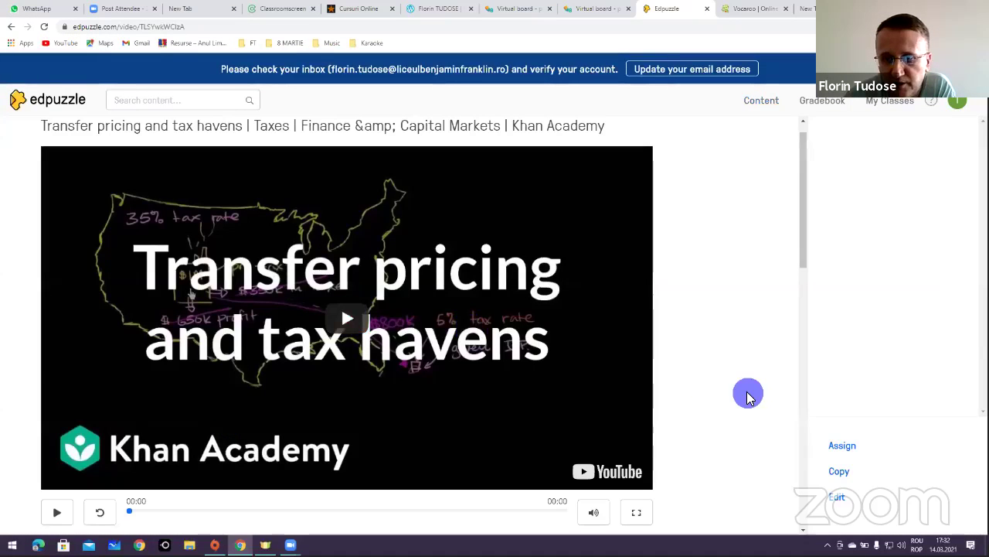
Step: Open the Khan Academy video on YouTube, try to copy its web address, and return to Edpuzzle
{"action": "scroll", "coordinate": [748, 396], "scroll_direction": "down", "scroll_amount": 2}
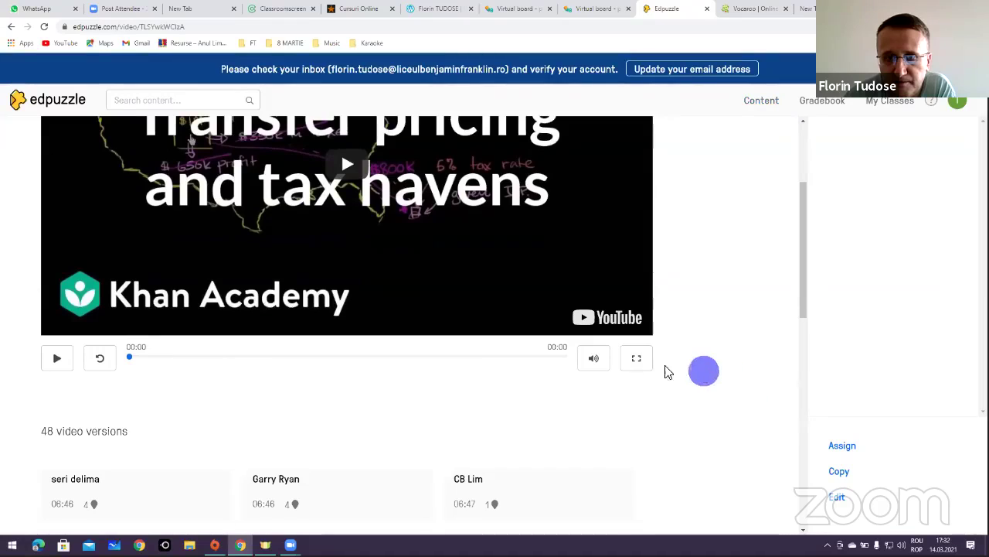
{"action": "left_click", "coordinate": [613, 328]}
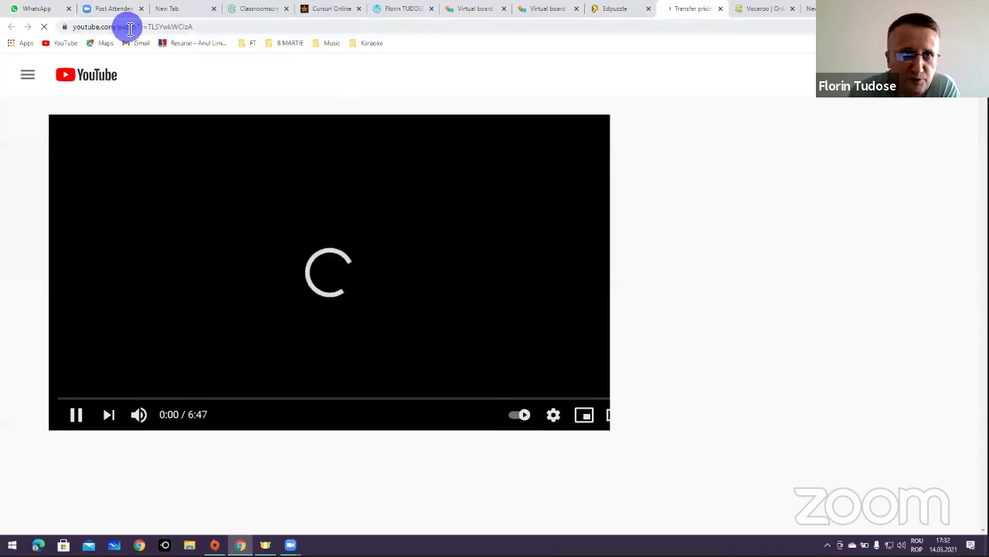
{"action": "right_click", "coordinate": [127, 27]}
{"action": "left_click", "coordinate": [167, 83]}
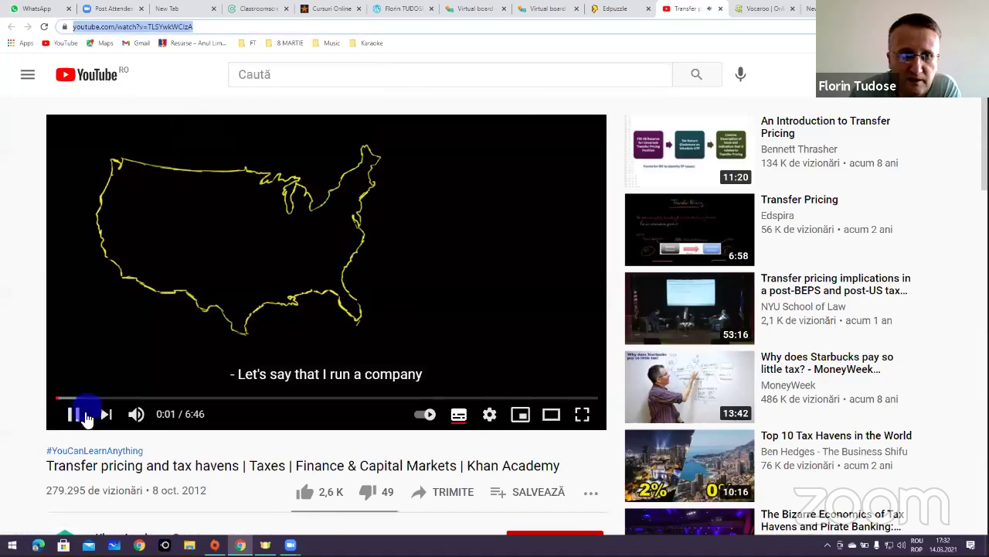
{"action": "left_click", "coordinate": [615, 8]}
Step: Try to search the Edpuzzle content for the video by pasting a link into the content search
{"action": "scroll", "coordinate": [193, 109], "scroll_direction": "up", "scroll_amount": 2}
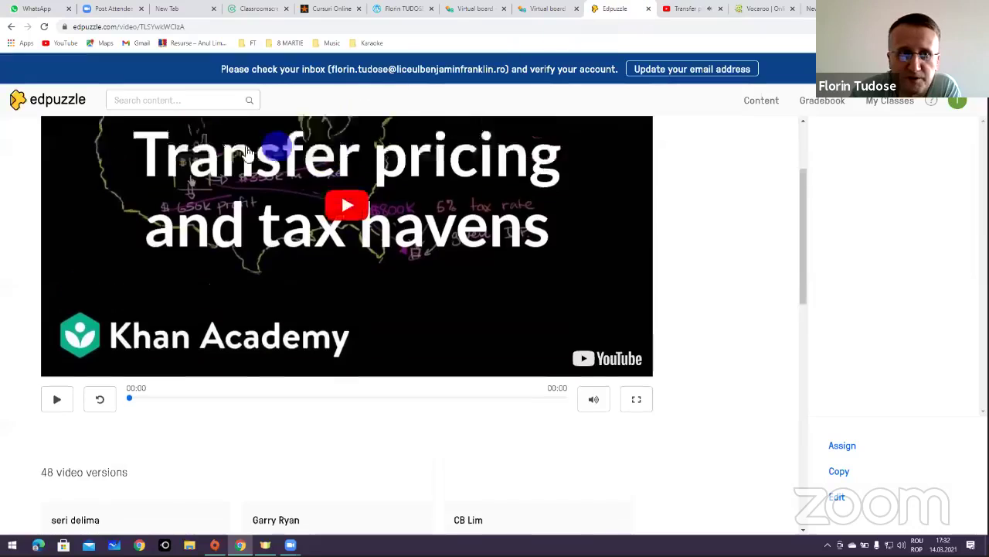
{"action": "left_click", "coordinate": [193, 108]}
{"action": "right_click", "coordinate": [203, 100]}
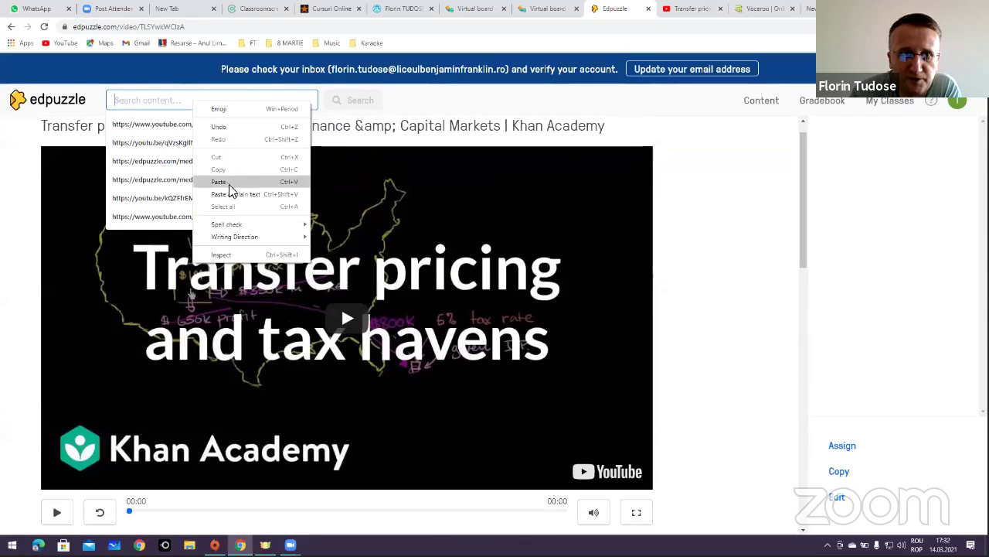
{"action": "left_click", "coordinate": [227, 188]}
{"action": "left_click", "coordinate": [232, 189]}
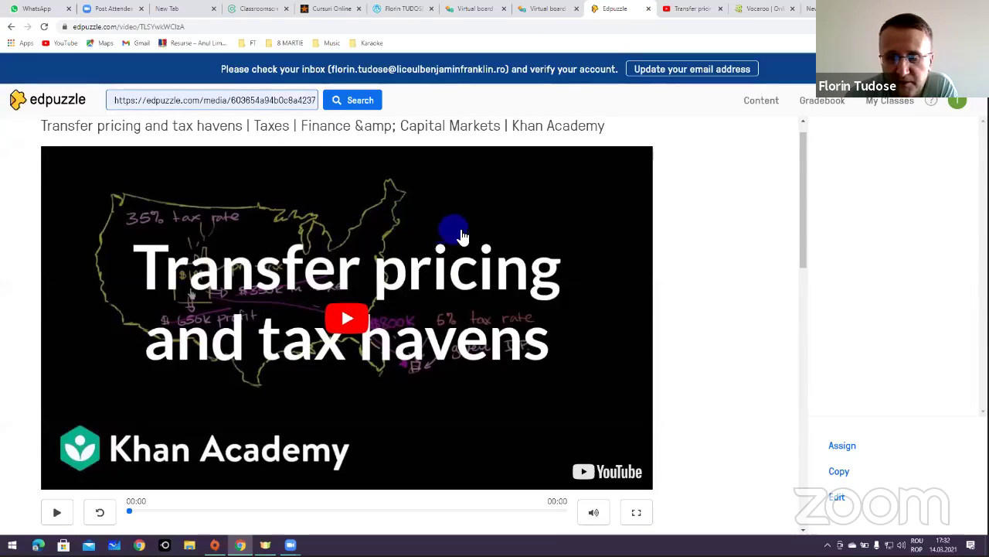
{"action": "left_click", "coordinate": [355, 102]}
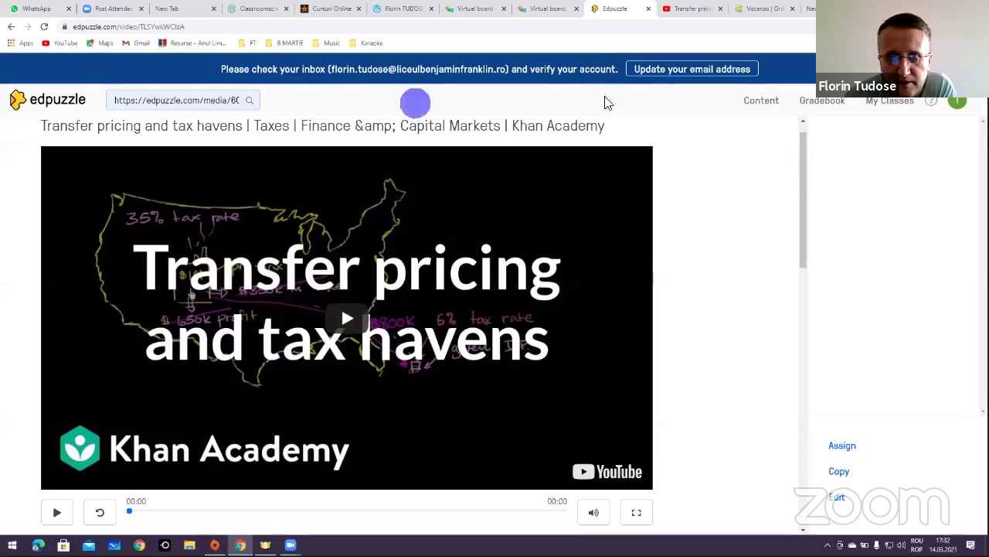
Step: Open Transfer pricing and tax havens for editing, view the Cut and Voiceover tools, and pause the playback in Questions
{"action": "scroll", "coordinate": [812, 247], "scroll_direction": "down", "scroll_amount": 3}
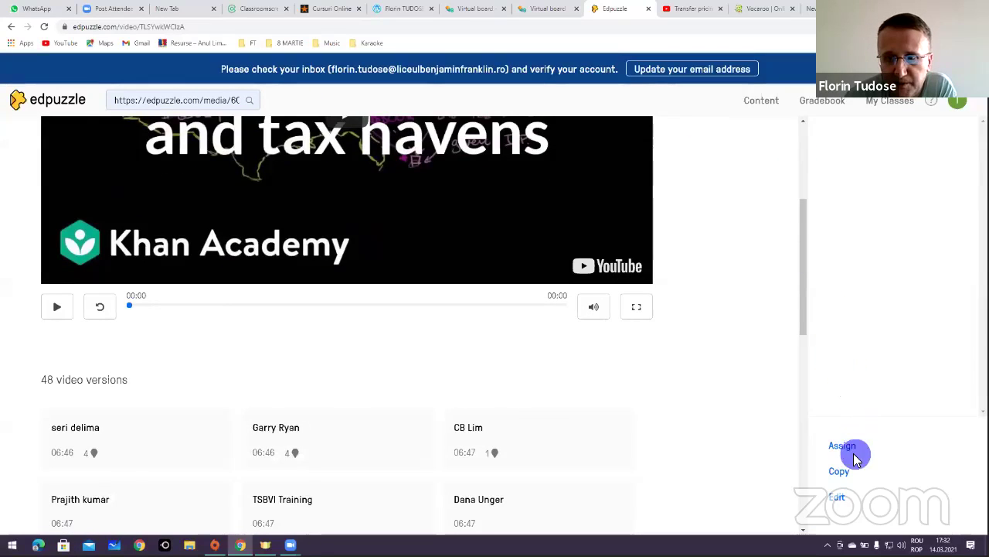
{"action": "left_click", "coordinate": [839, 499]}
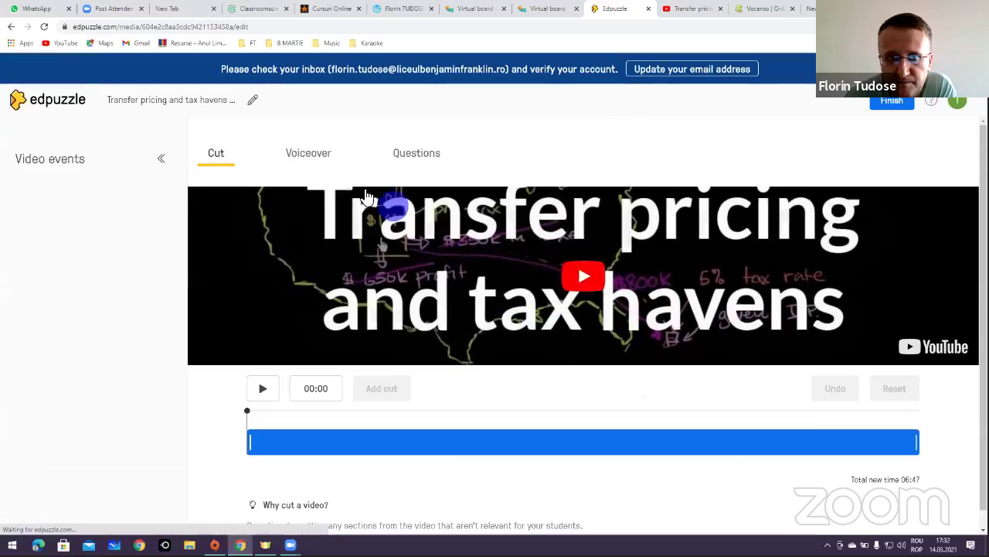
{"action": "left_click", "coordinate": [250, 443]}
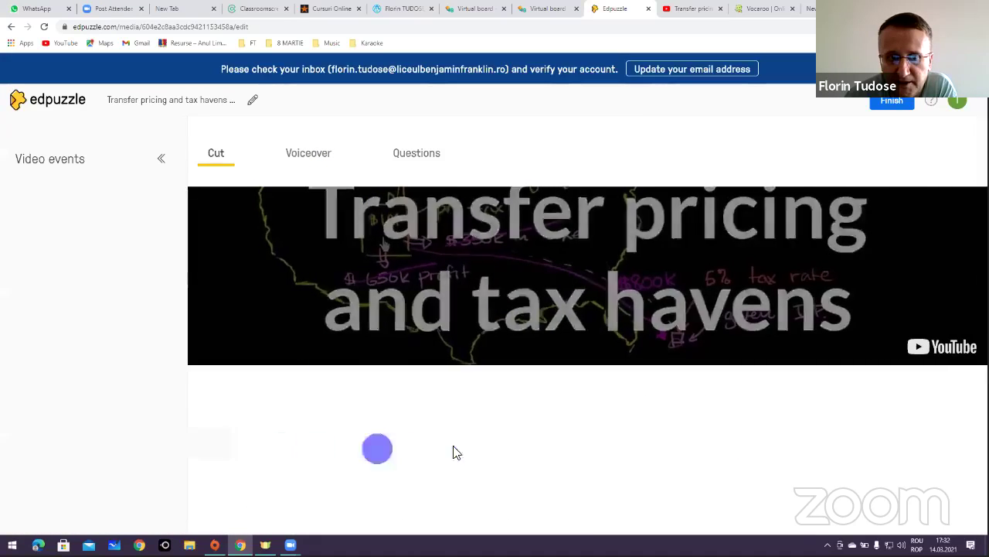
{"action": "left_click", "coordinate": [309, 154]}
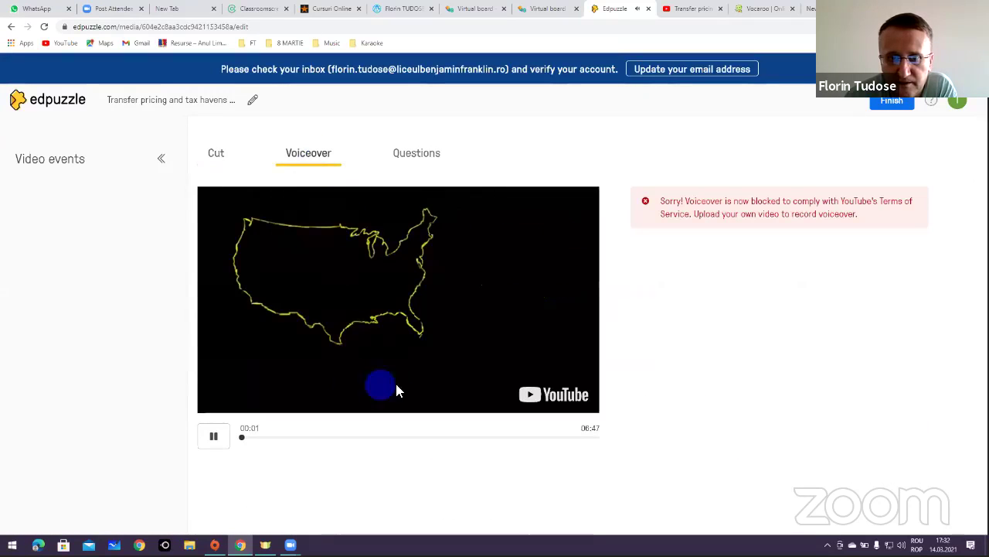
{"action": "left_click", "coordinate": [410, 155]}
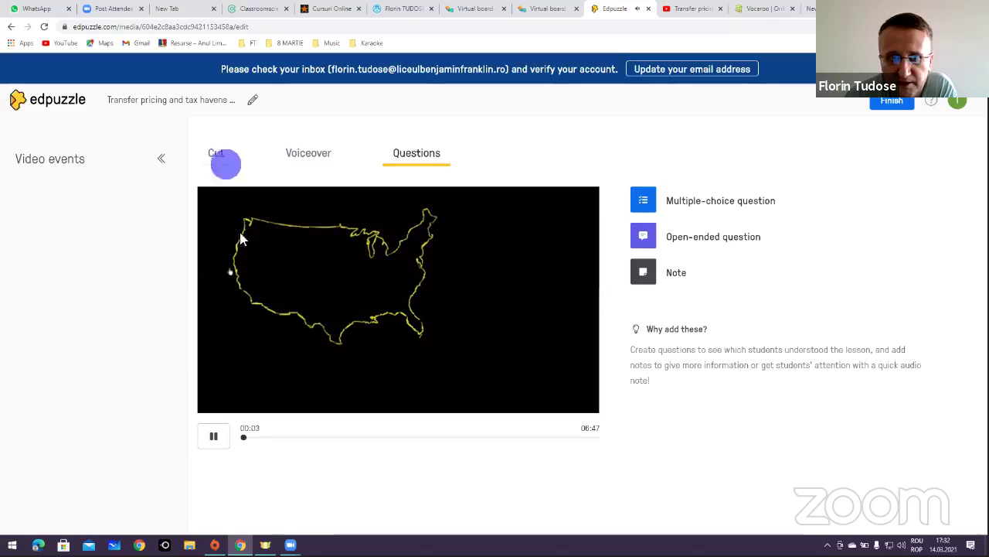
{"action": "left_click", "coordinate": [214, 437]}
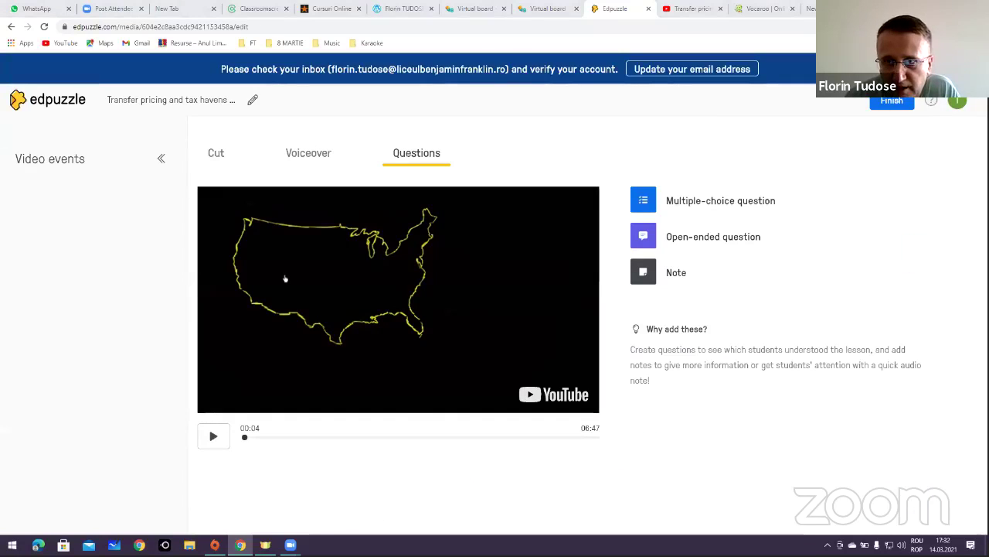
Step: Open the Nearpod site in a new browser tab and log in as a teacher with the school Google account
{"action": "key", "text": "ctrl+t"}
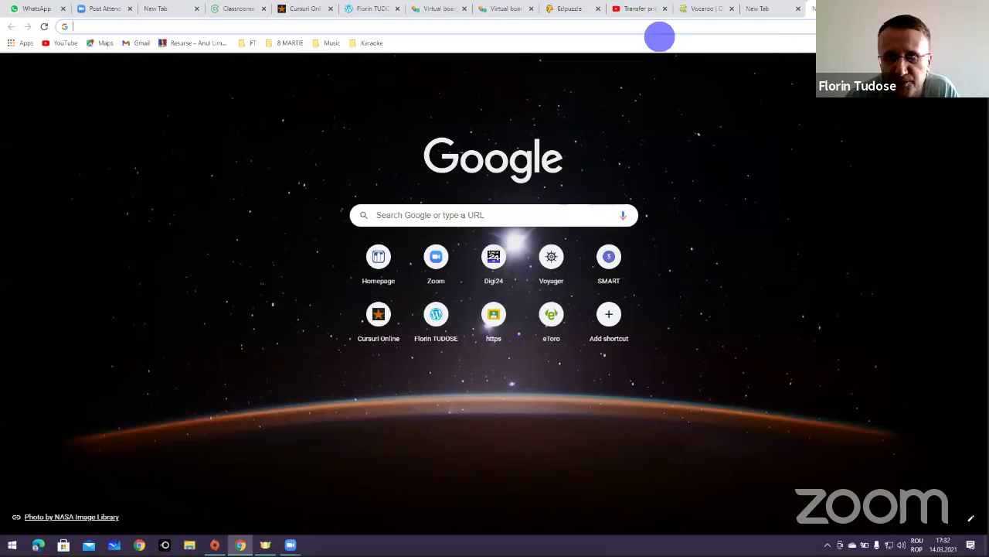
{"action": "left_click", "coordinate": [442, 29]}
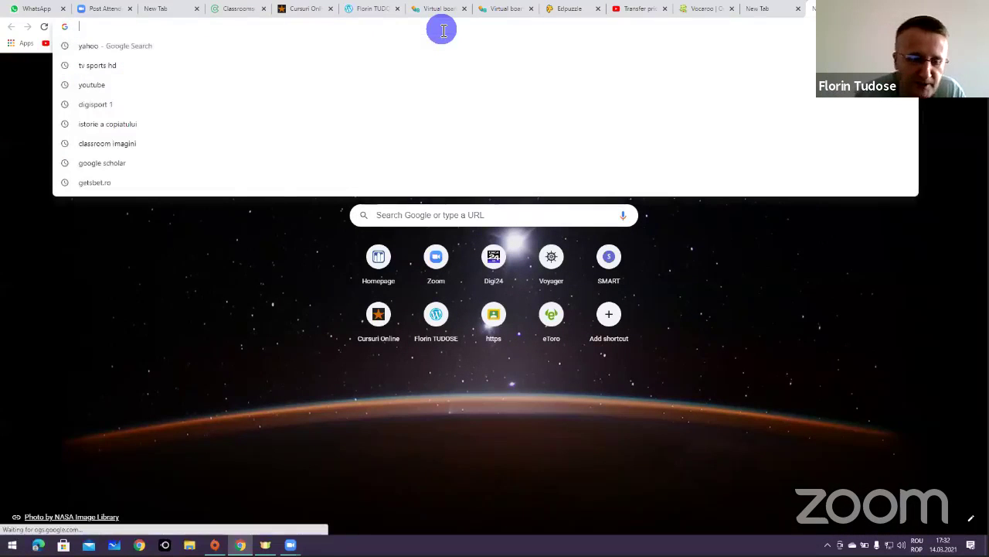
{"action": "type", "text": "near"}
{"action": "key", "text": "Return"}
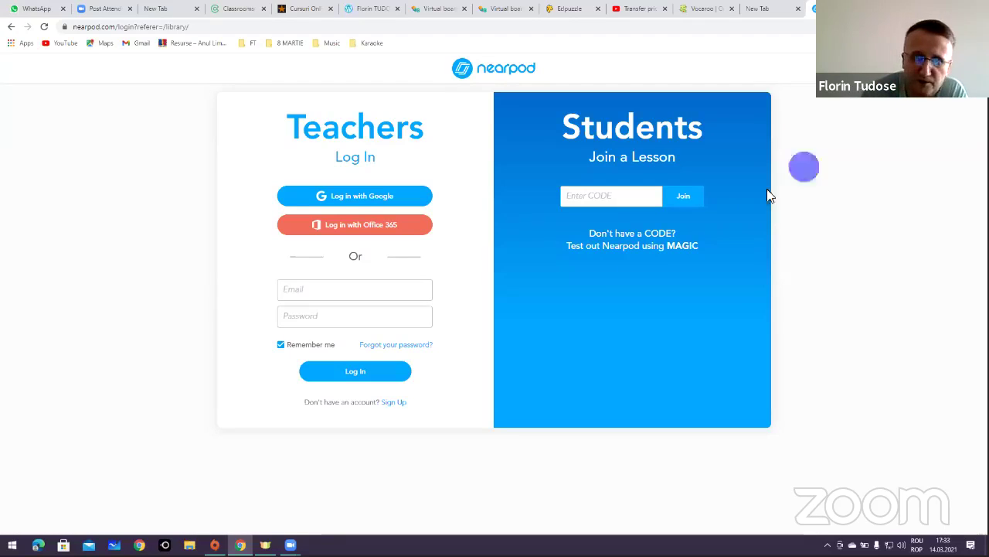
{"action": "left_click", "coordinate": [347, 198]}
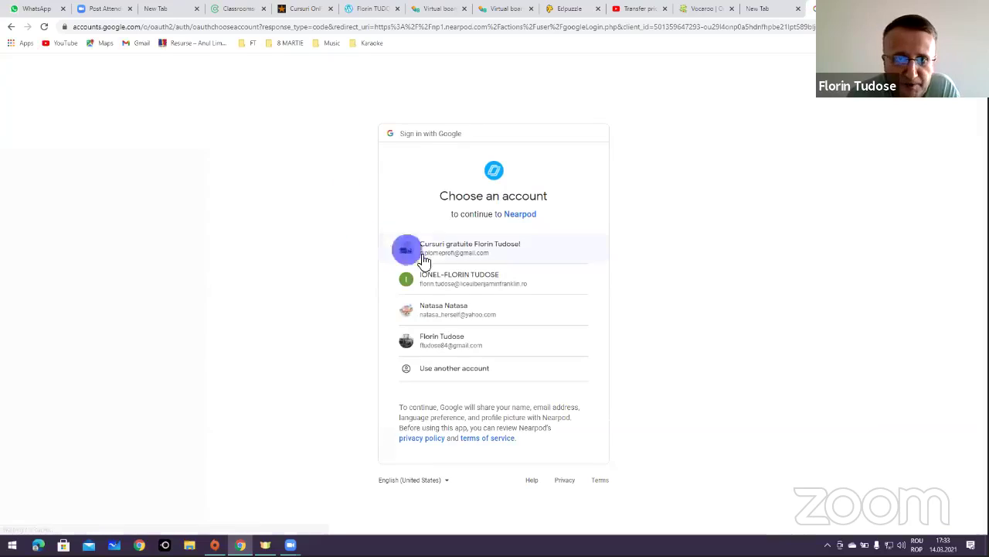
{"action": "left_click", "coordinate": [466, 283]}
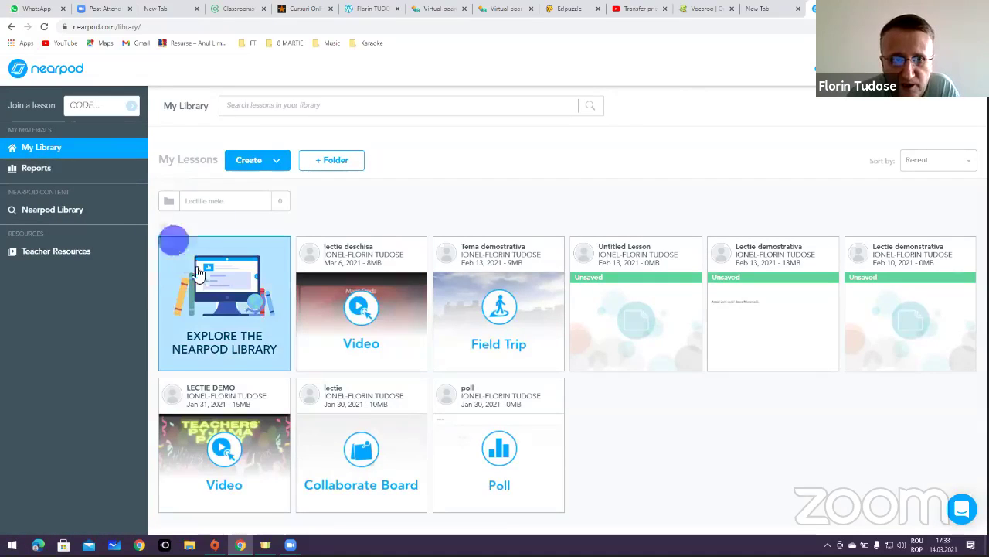
Step: Create a new Nearpod lesson and add the Internet Safety video from the Video Library to it
{"action": "left_click", "coordinate": [252, 161]}
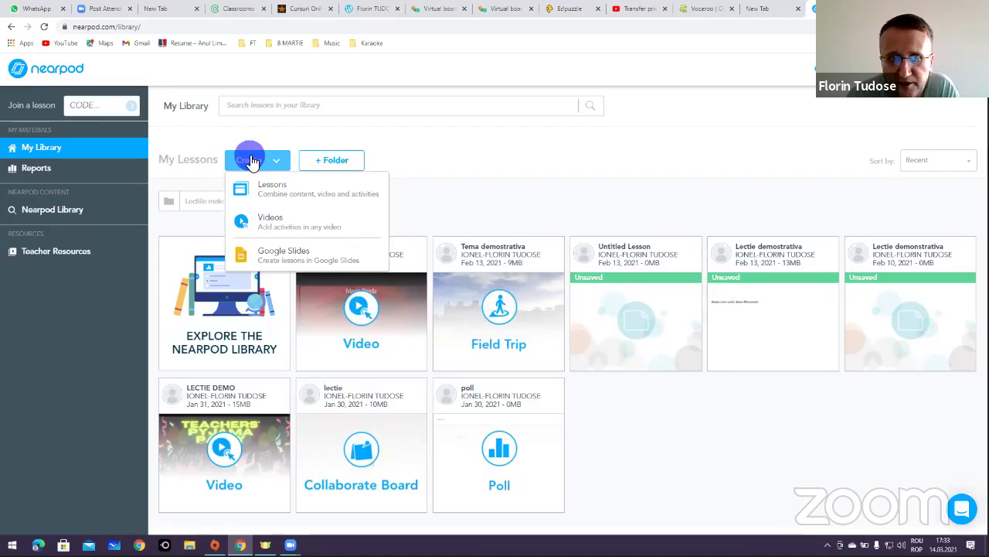
{"action": "left_click", "coordinate": [283, 190]}
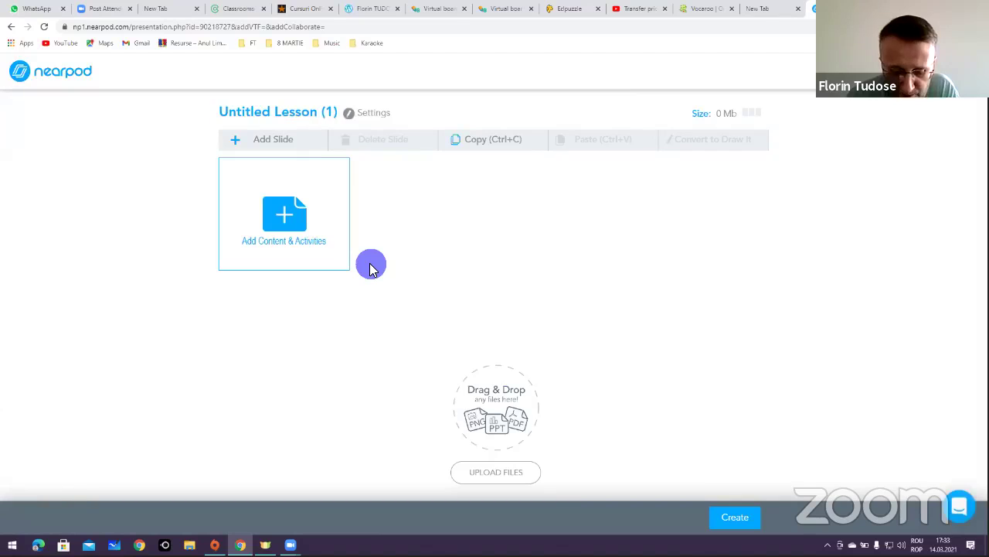
{"action": "left_click", "coordinate": [312, 224]}
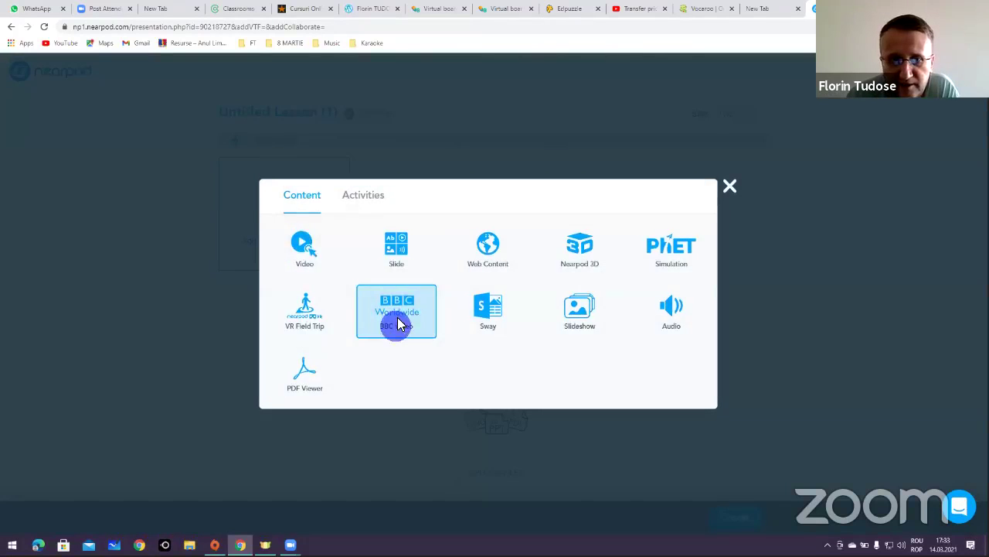
{"action": "left_click", "coordinate": [313, 254]}
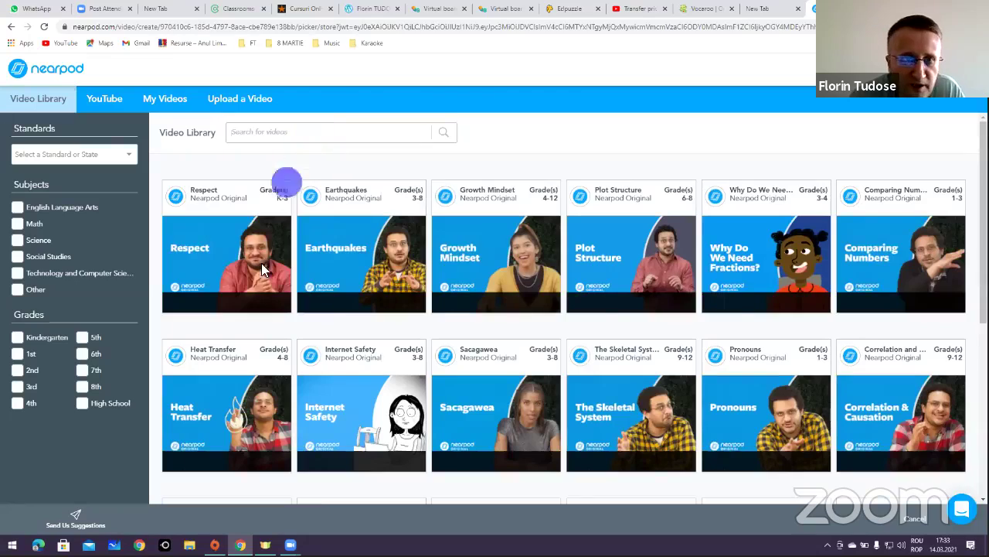
{"action": "mouse_move", "coordinate": [452, 265]}
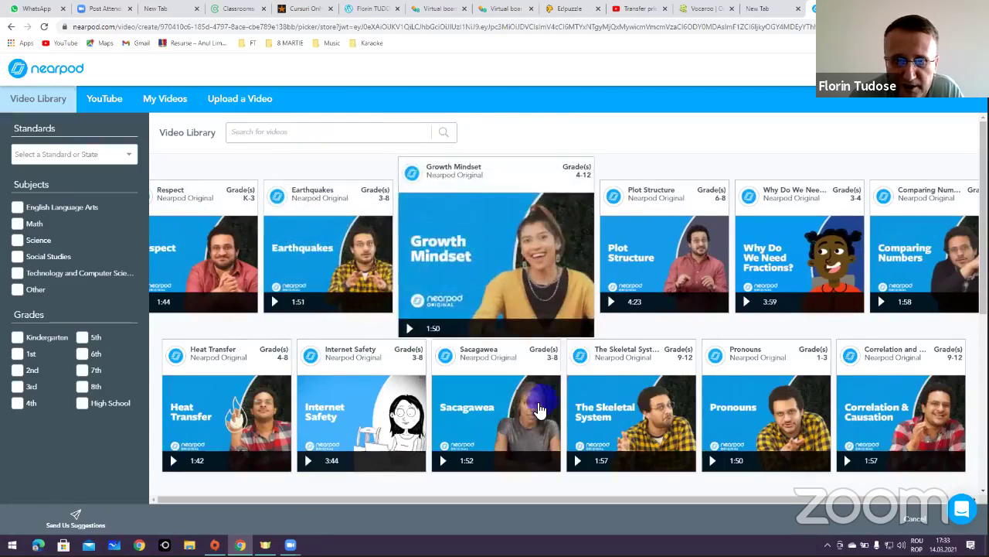
{"action": "left_click", "coordinate": [363, 415]}
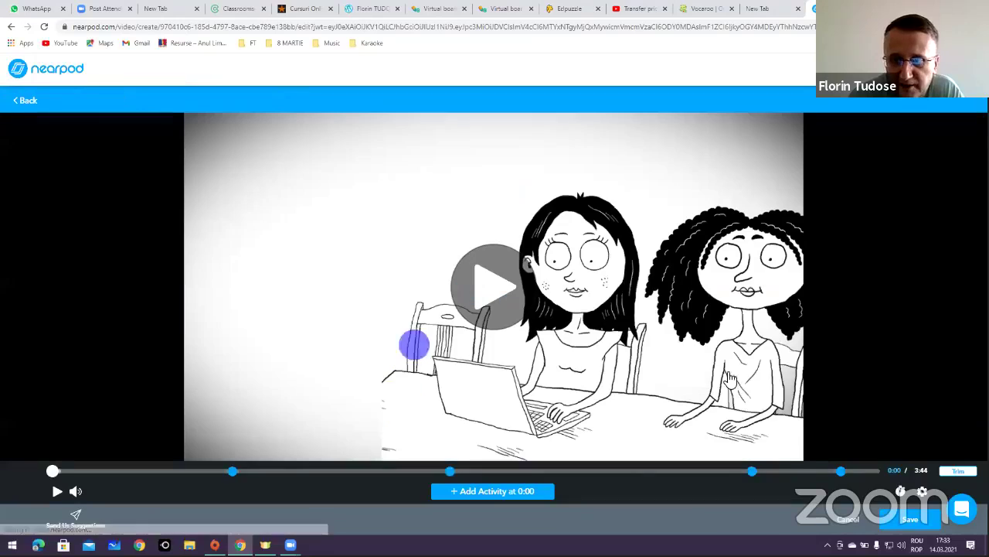
{"action": "left_click", "coordinate": [917, 524]}
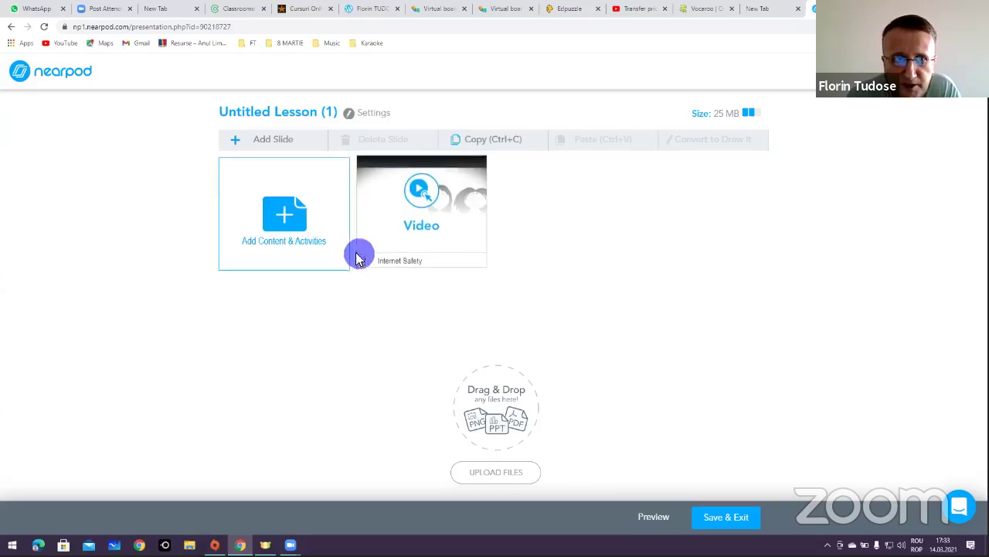
Step: Add an open-ended question reading "Descrie personajul Ion." and enable student audio recordings for it
{"action": "left_click", "coordinate": [320, 232]}
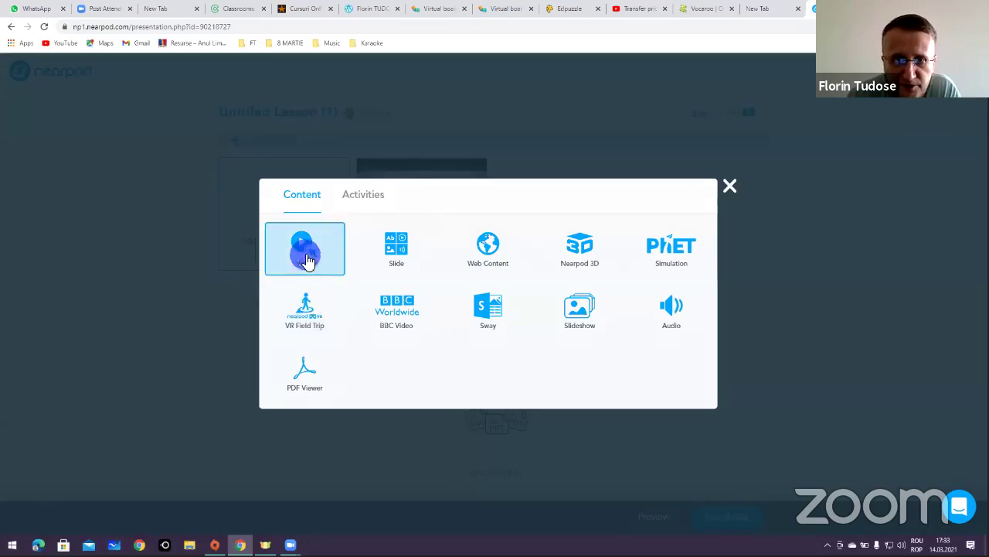
{"action": "left_click", "coordinate": [355, 198]}
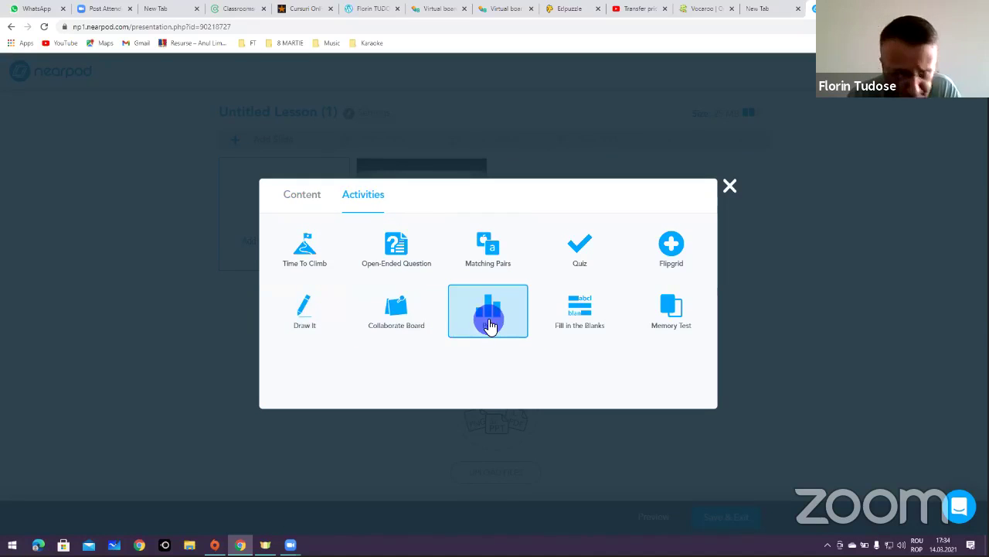
{"action": "left_click", "coordinate": [409, 255]}
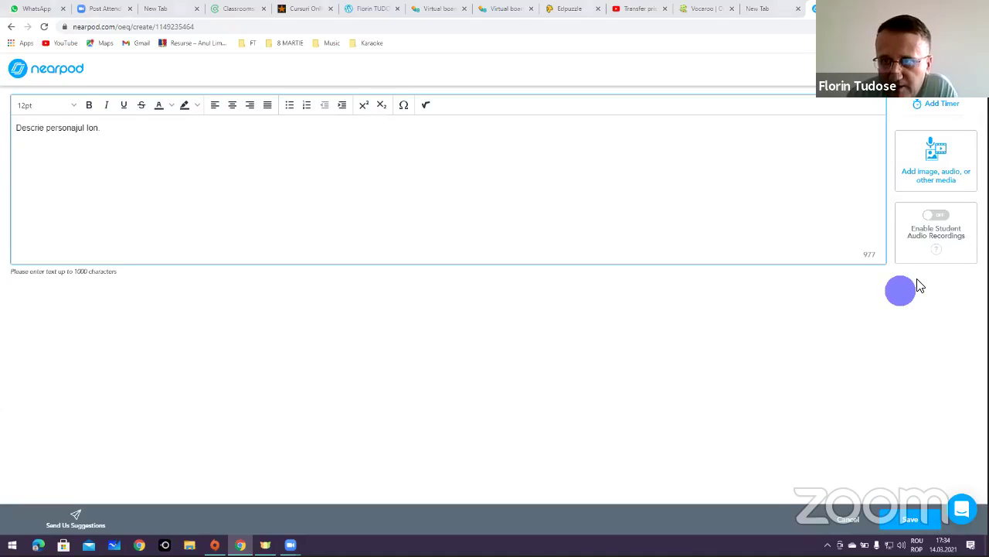
{"action": "left_click", "coordinate": [931, 219]}
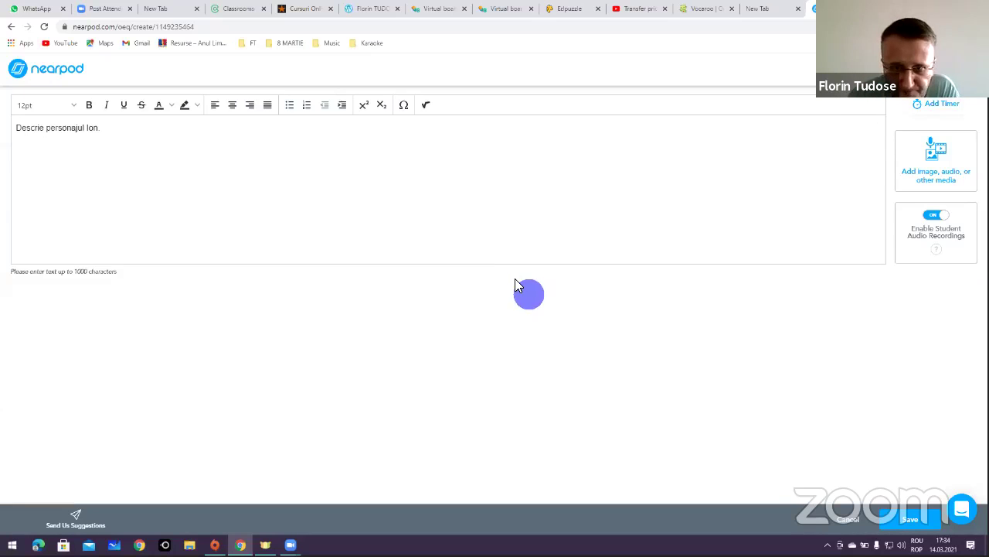
{"action": "left_click", "coordinate": [932, 218]}
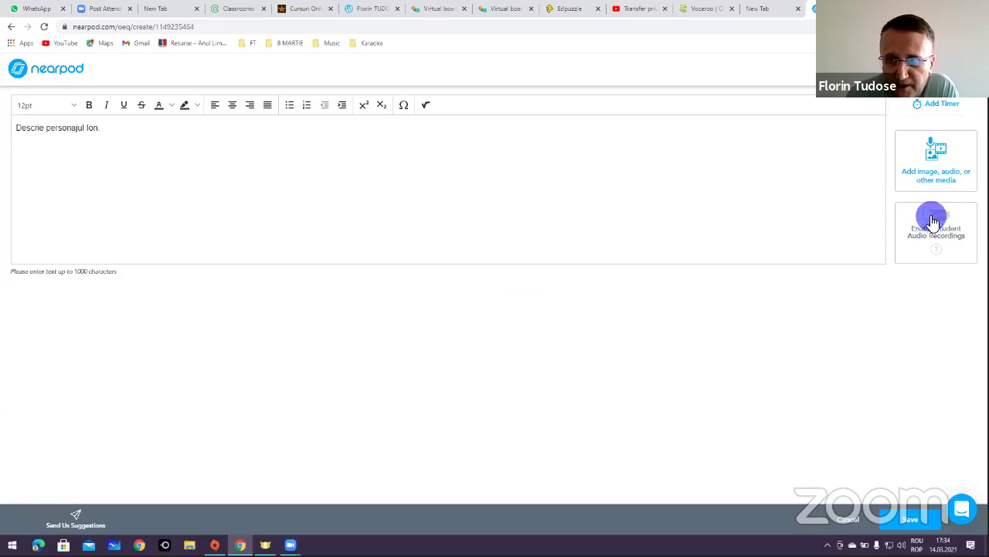
{"action": "left_click", "coordinate": [932, 218]}
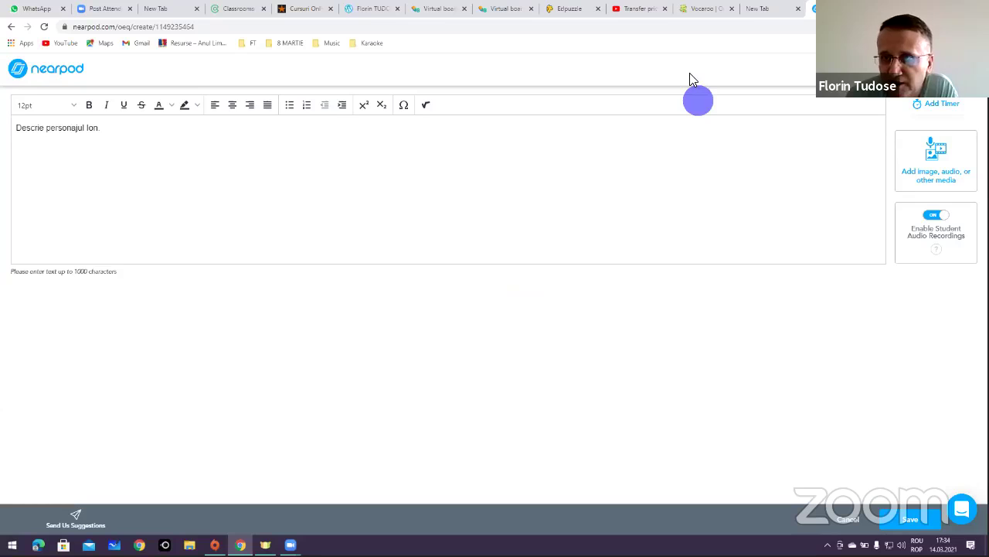
Step: Give the open-ended question a 03:00 activity timer and save it to the lesson
{"action": "left_click", "coordinate": [939, 104]}
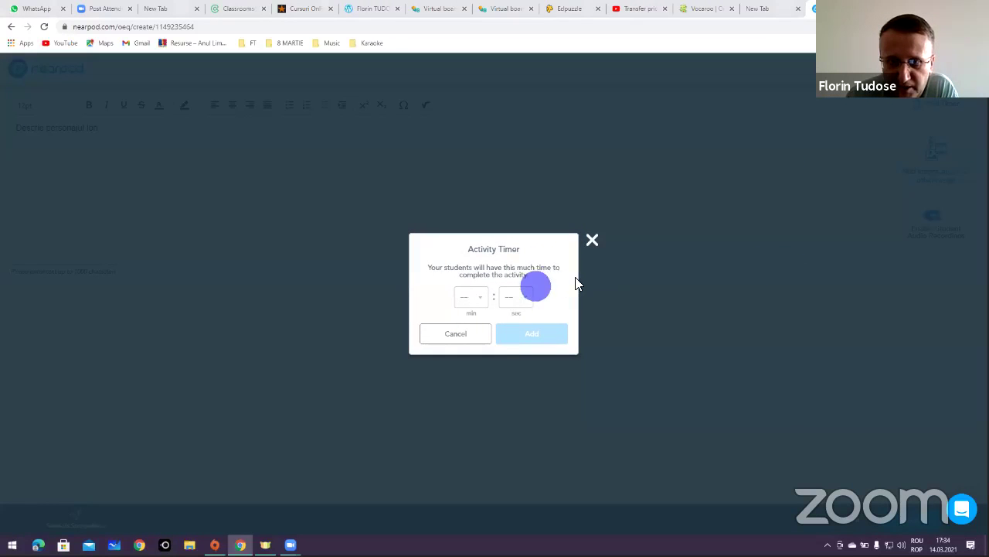
{"action": "left_click", "coordinate": [471, 296]}
{"action": "left_click", "coordinate": [473, 382]}
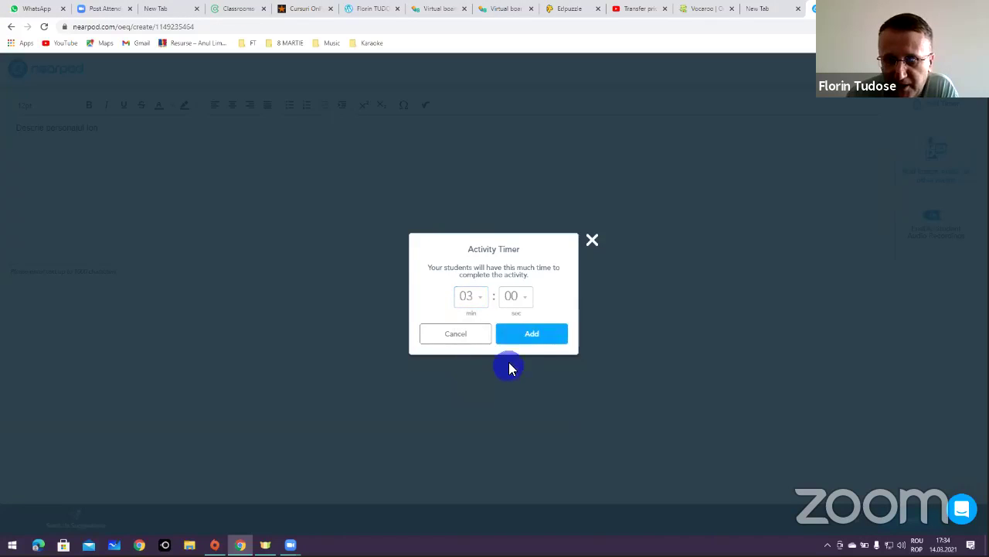
{"action": "left_click", "coordinate": [519, 340]}
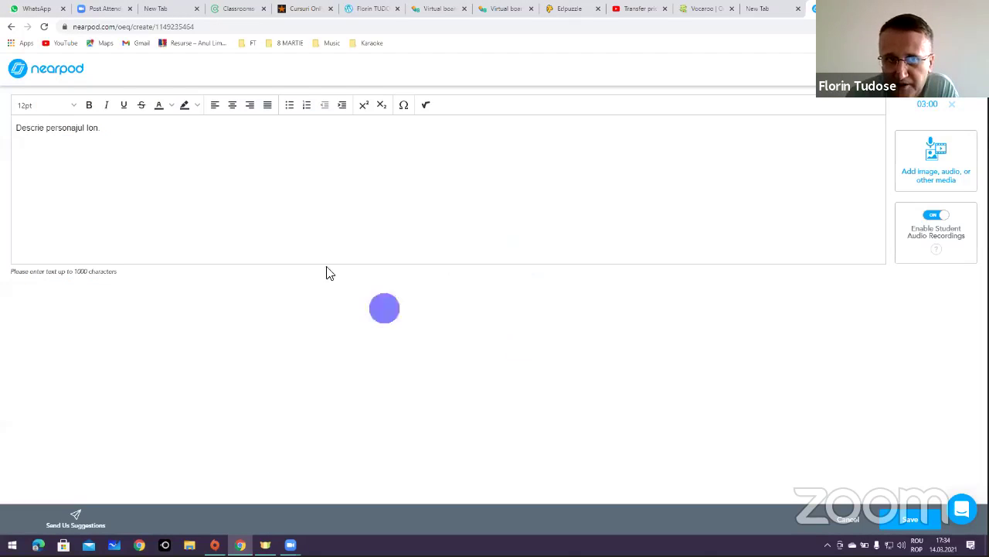
{"action": "left_click", "coordinate": [129, 142]}
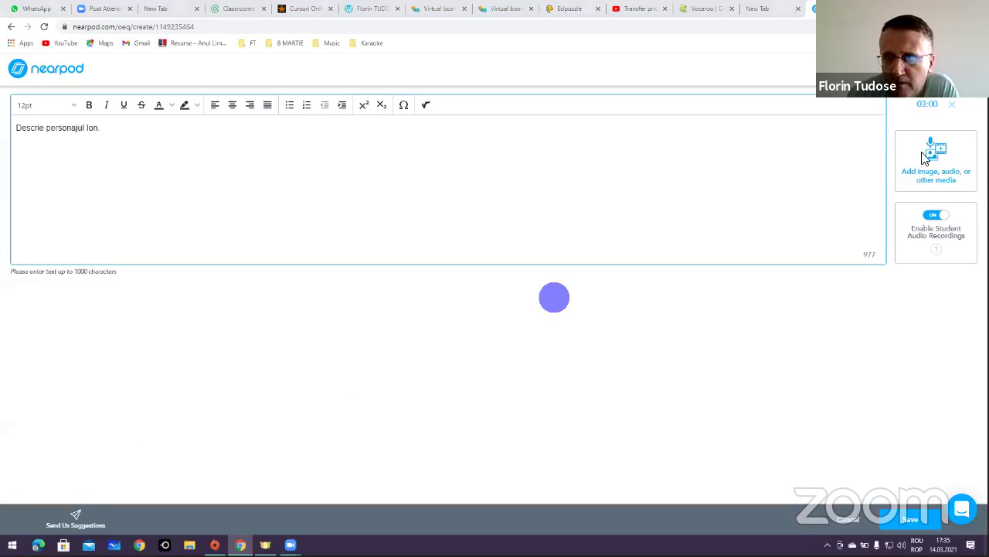
{"action": "left_click", "coordinate": [912, 520]}
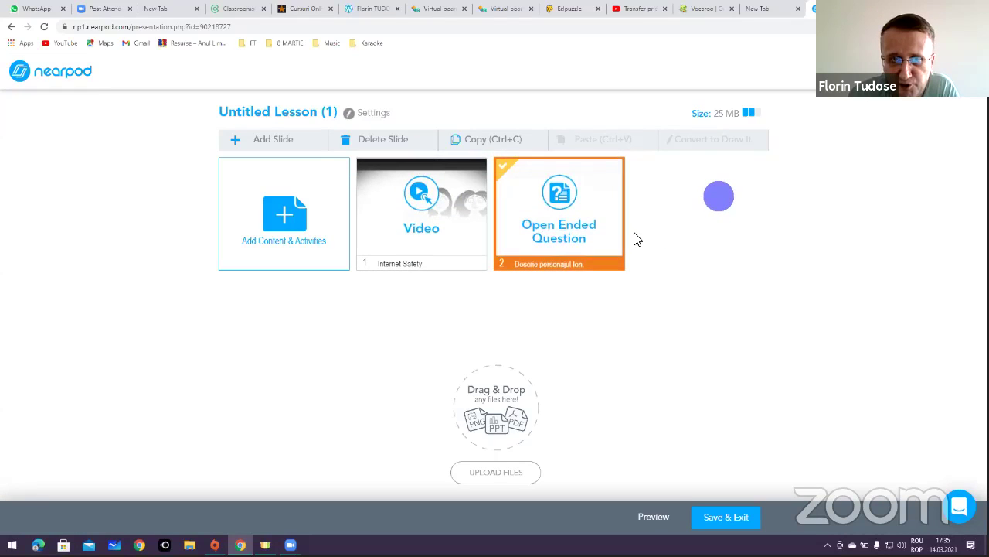
Step: Add the PhET simulation Bending Light: More Tools from the Science: Elementary School category to the lesson
{"action": "left_click", "coordinate": [283, 229]}
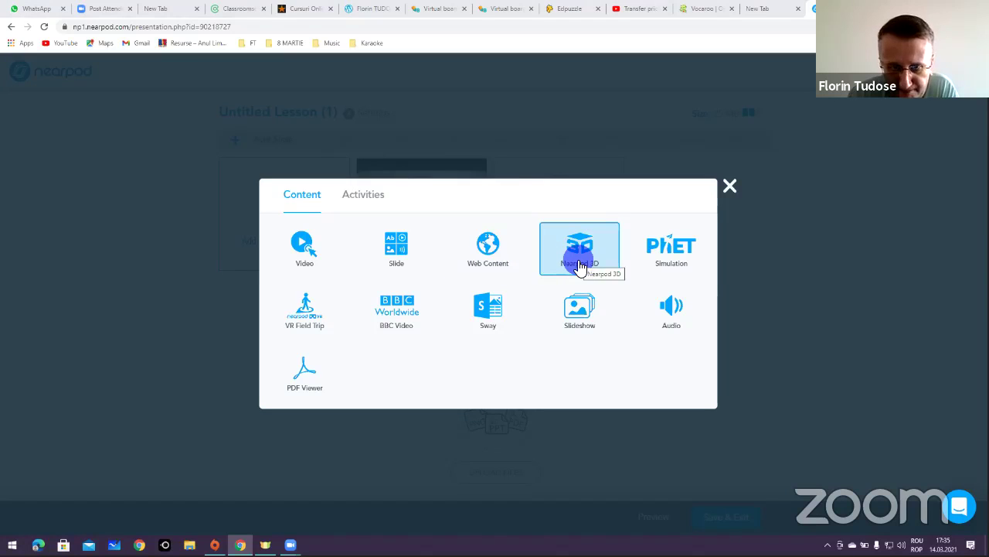
{"action": "left_click", "coordinate": [669, 255]}
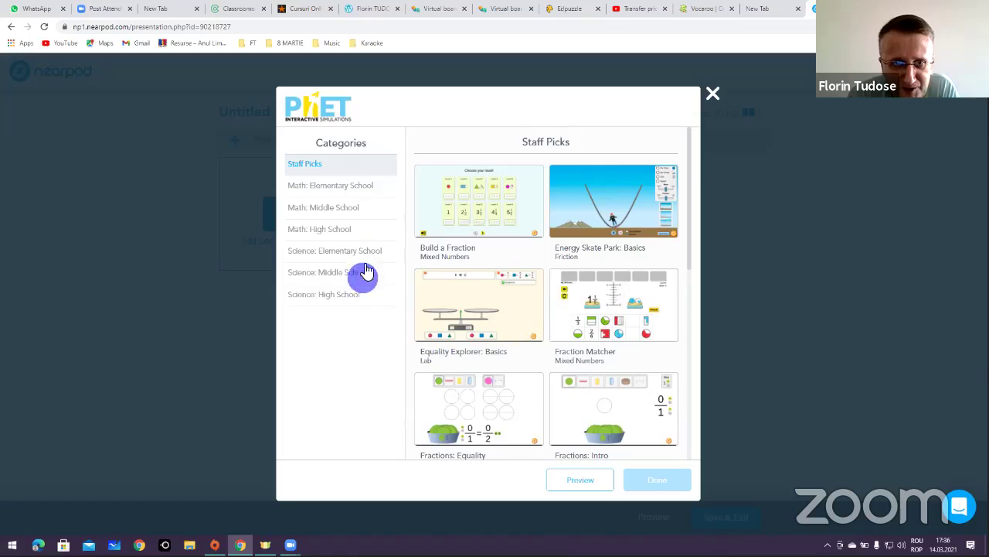
{"action": "left_click", "coordinate": [365, 253]}
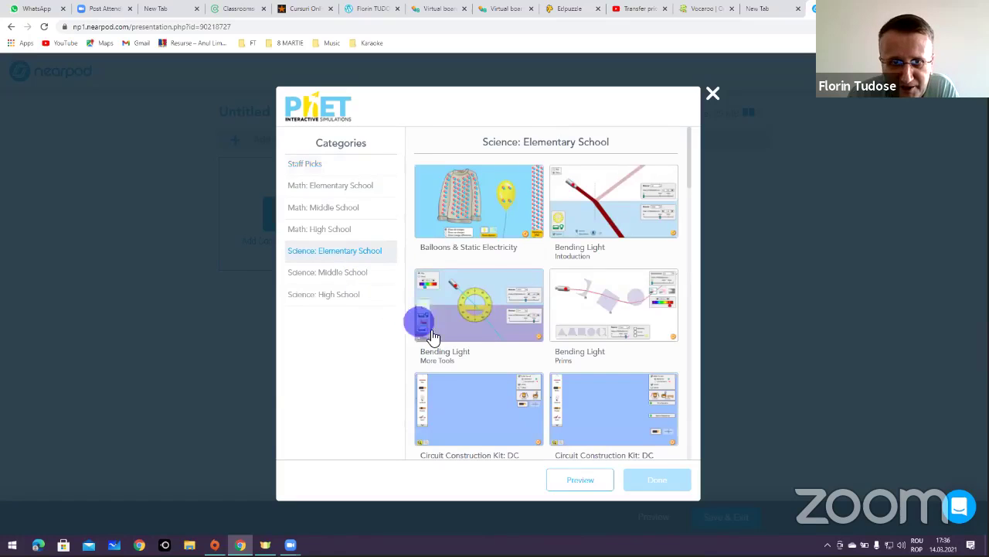
{"action": "left_click", "coordinate": [503, 319]}
{"action": "left_click", "coordinate": [667, 480]}
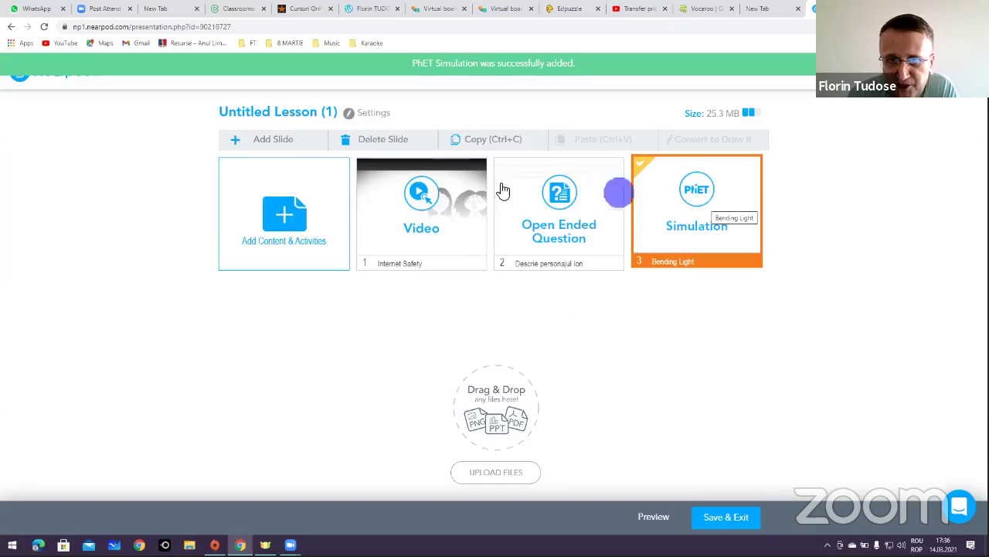
Step: Start a Time to Climb activity with the question "Care este formula...?", mark the first answer correct, and add a third answer option
{"action": "left_click", "coordinate": [286, 222]}
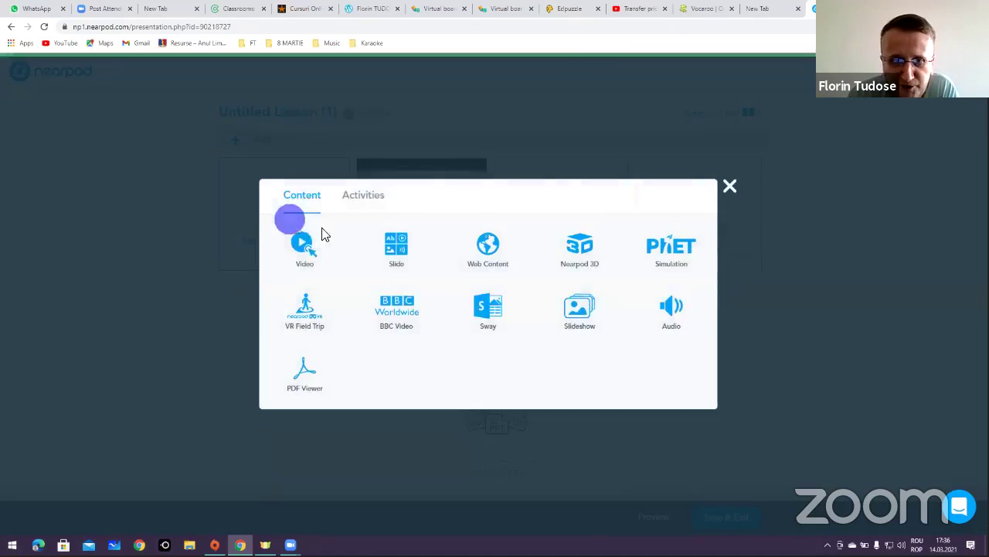
{"action": "left_click", "coordinate": [362, 200]}
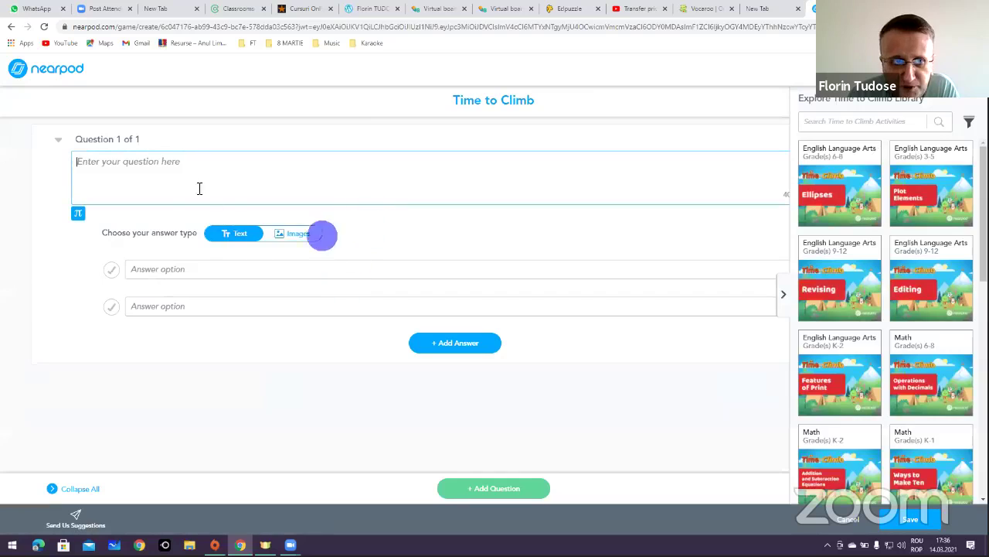
{"action": "left_click", "coordinate": [193, 172]}
{"action": "type", "text": "Care este formula...?"}
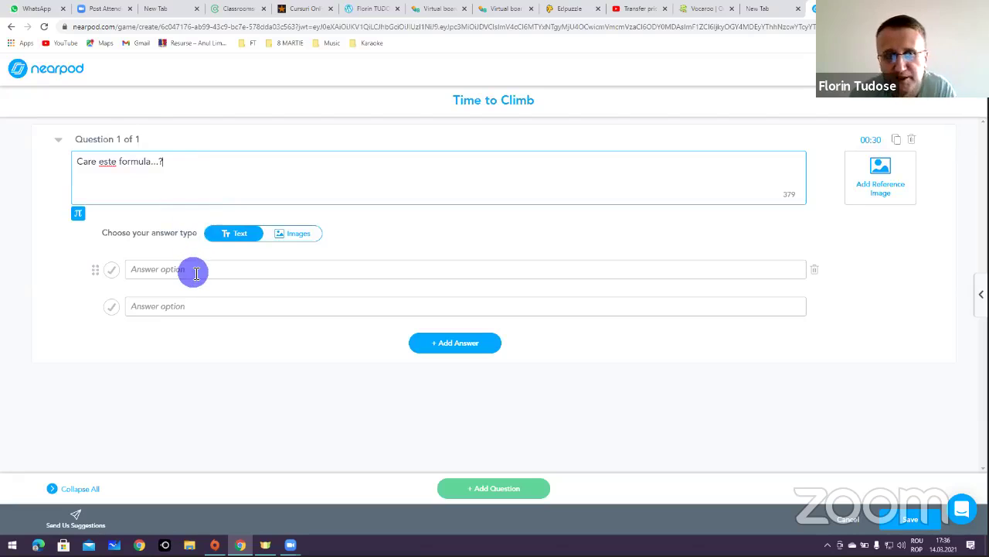
{"action": "left_click", "coordinate": [112, 269]}
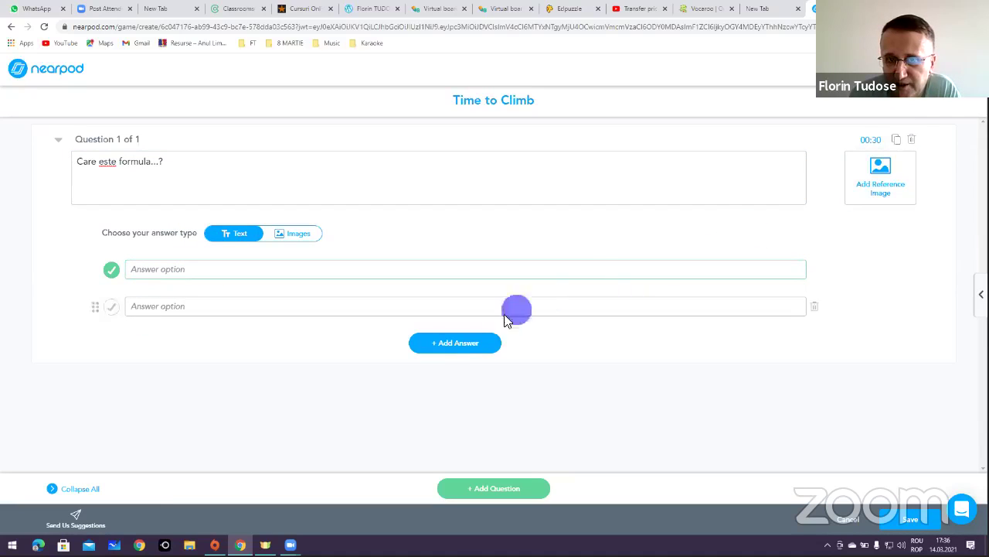
{"action": "left_click", "coordinate": [470, 340]}
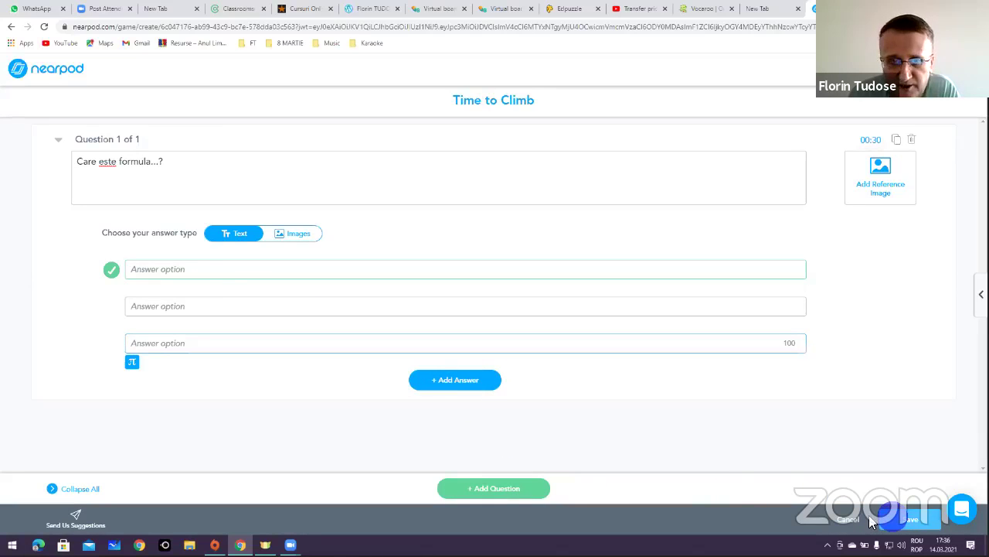
Step: Fill the three Time to Climb answer options with "adsasa", "sasa" and "sdsds", and save the activity to the lesson
{"action": "left_click", "coordinate": [909, 519]}
{"action": "left_click", "coordinate": [201, 271]}
{"action": "type", "text": "adsasa"}
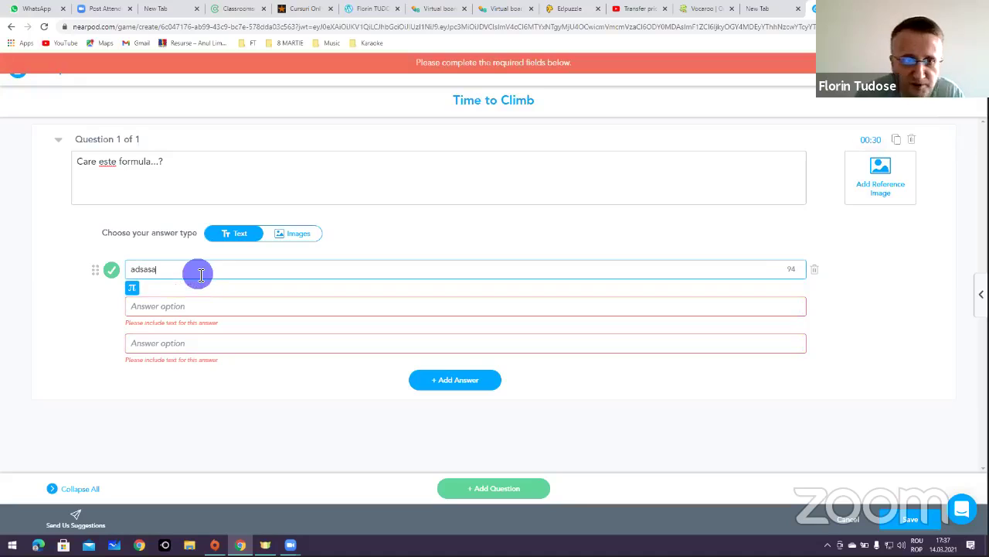
{"action": "left_click", "coordinate": [249, 307]}
{"action": "type", "text": "sasa"}
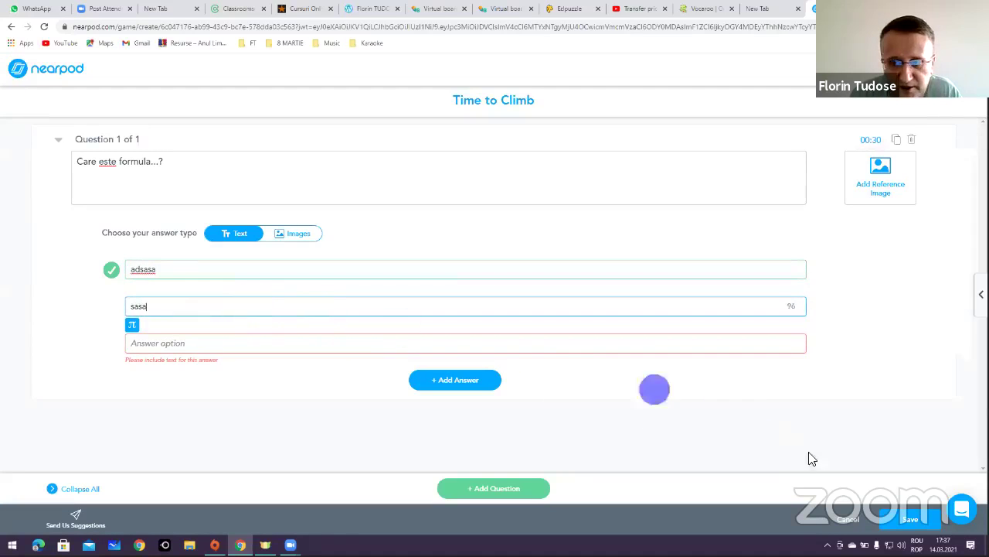
{"action": "left_click", "coordinate": [917, 519]}
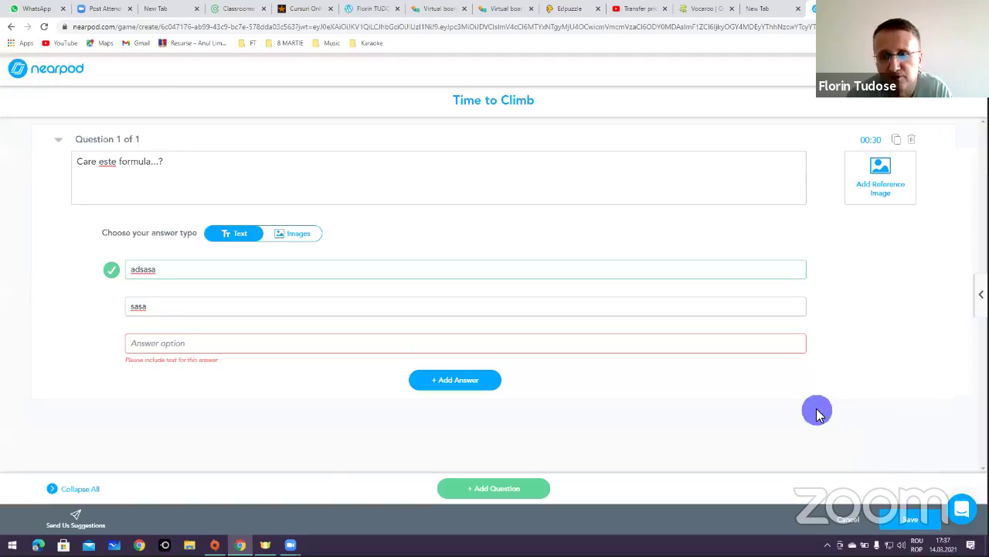
{"action": "left_click", "coordinate": [897, 521]}
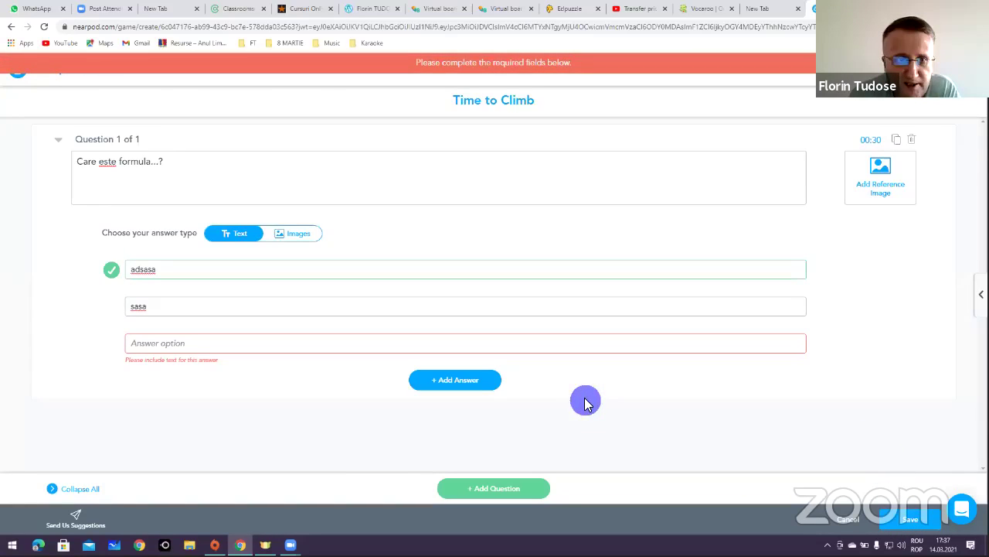
{"action": "left_click", "coordinate": [201, 344]}
{"action": "type", "text": "sdsda"}
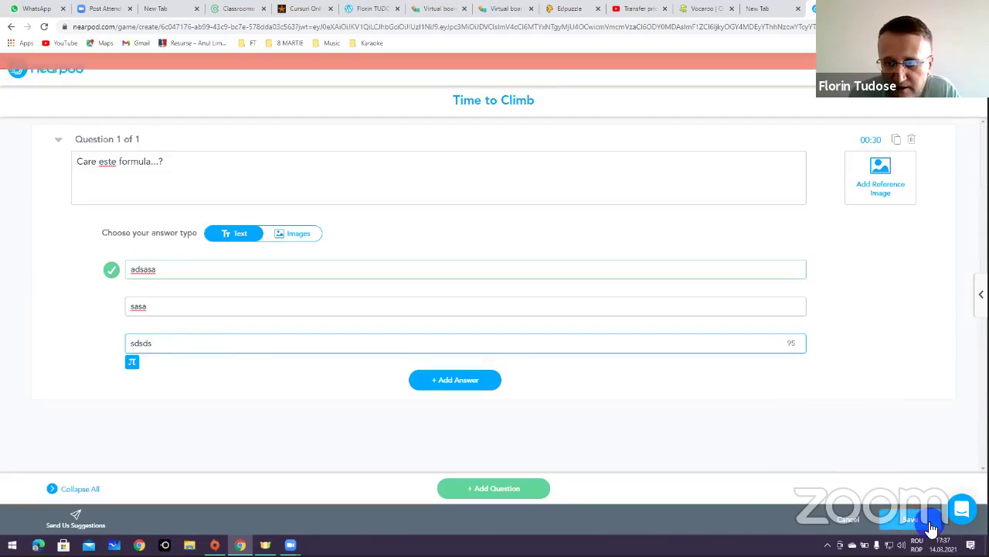
{"action": "left_click", "coordinate": [917, 518]}
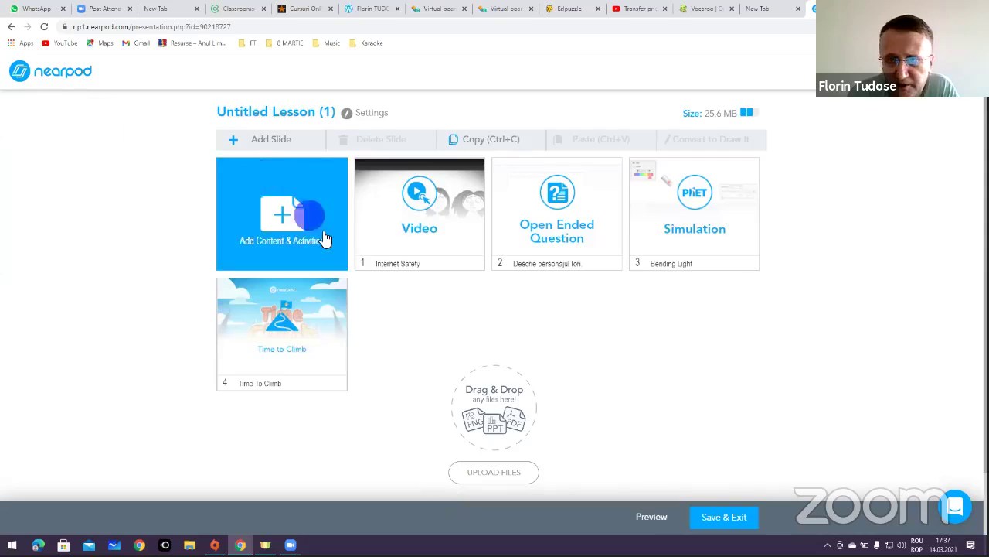
Step: Leave the lesson editor and return to the Nearpod lesson library
{"action": "scroll", "coordinate": [463, 294], "scroll_direction": "down", "scroll_amount": 1}
{"action": "scroll", "coordinate": [630, 294], "scroll_direction": "up", "scroll_amount": 1}
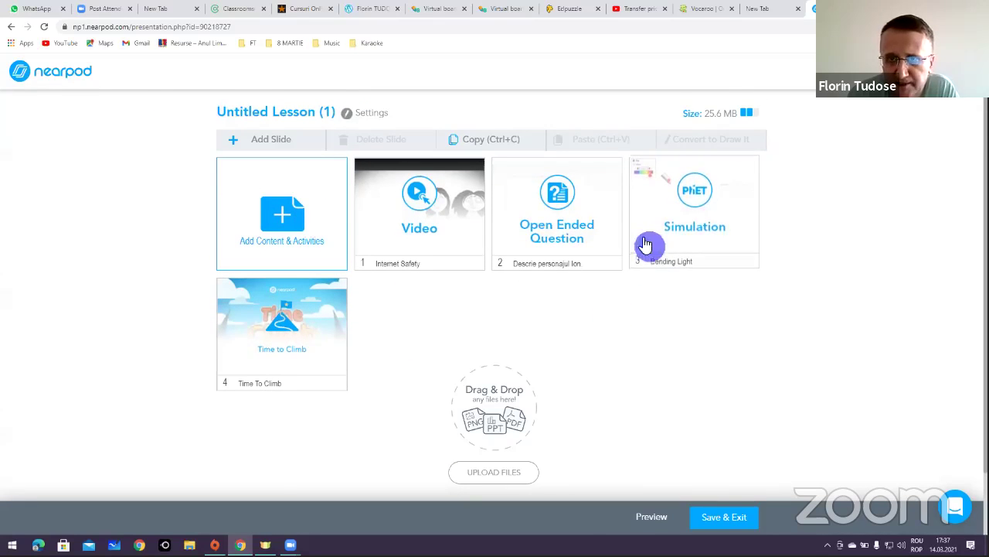
{"action": "left_click", "coordinate": [50, 74]}
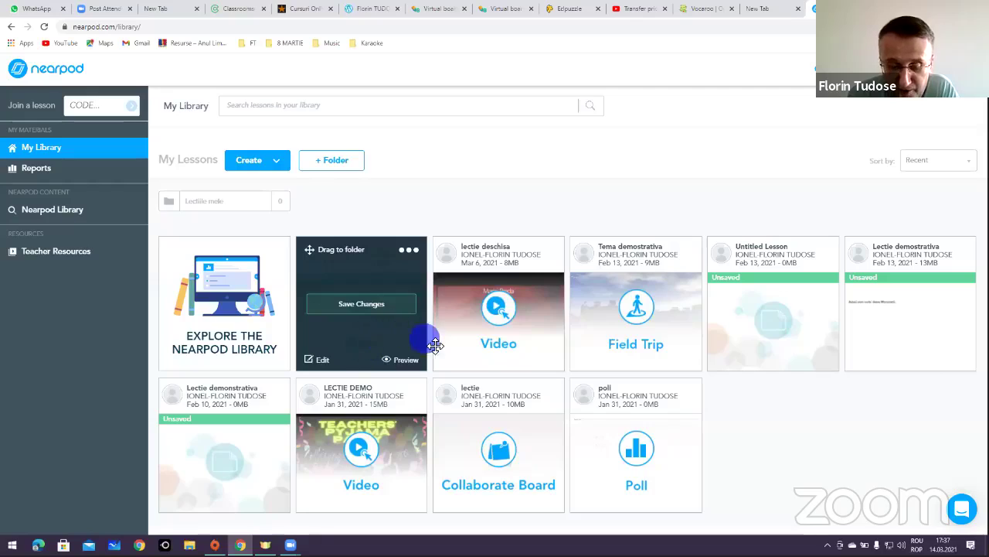
{"action": "left_click", "coordinate": [506, 466]}
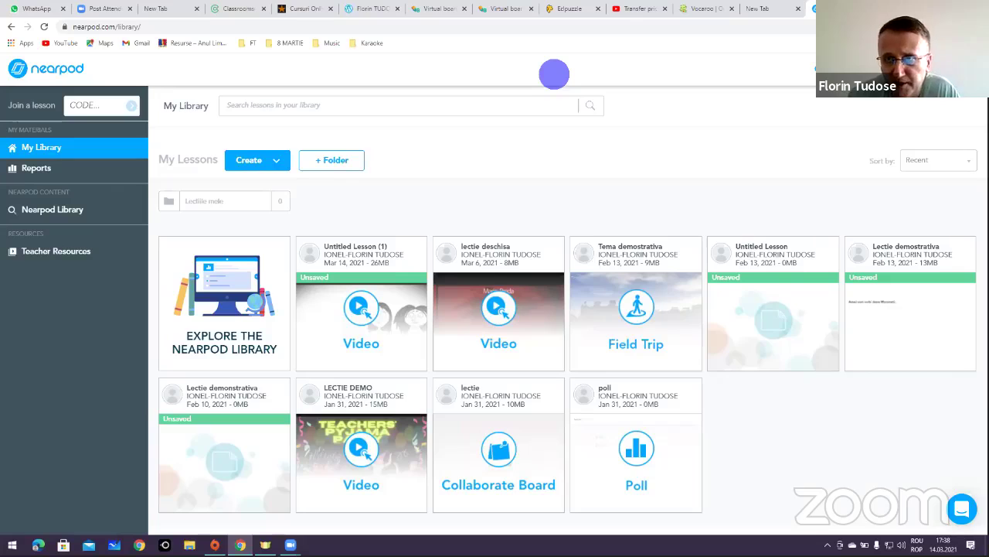
Step: Open quizizz.com in a new browser tab
{"action": "key", "text": "ctrl+t"}
{"action": "type", "text": "quizizz.com"}
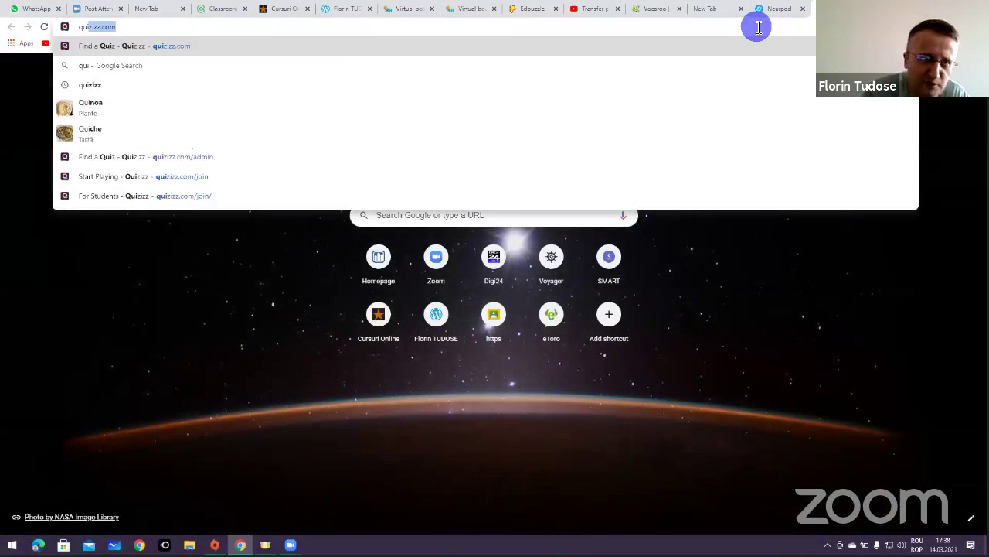
{"action": "key", "text": "Return"}
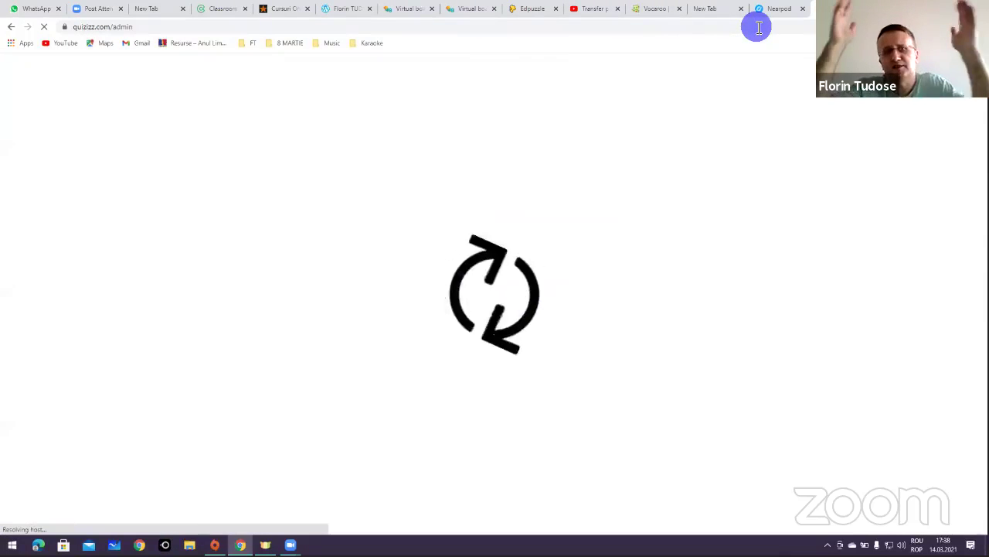
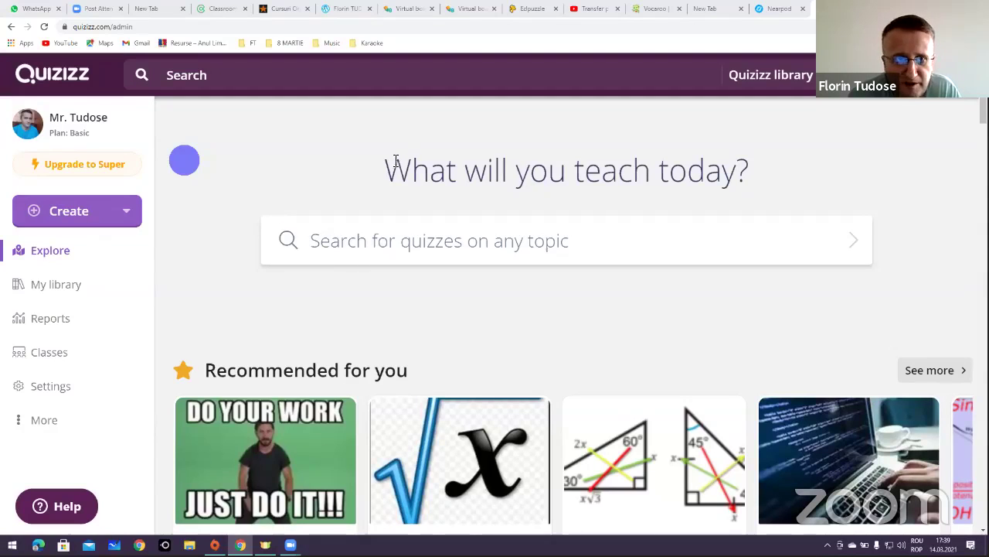
Step: Search the Quizizz library for "test engleza" and open the 15-question 6th-grade quiz Engleza
{"action": "left_click", "coordinate": [349, 248]}
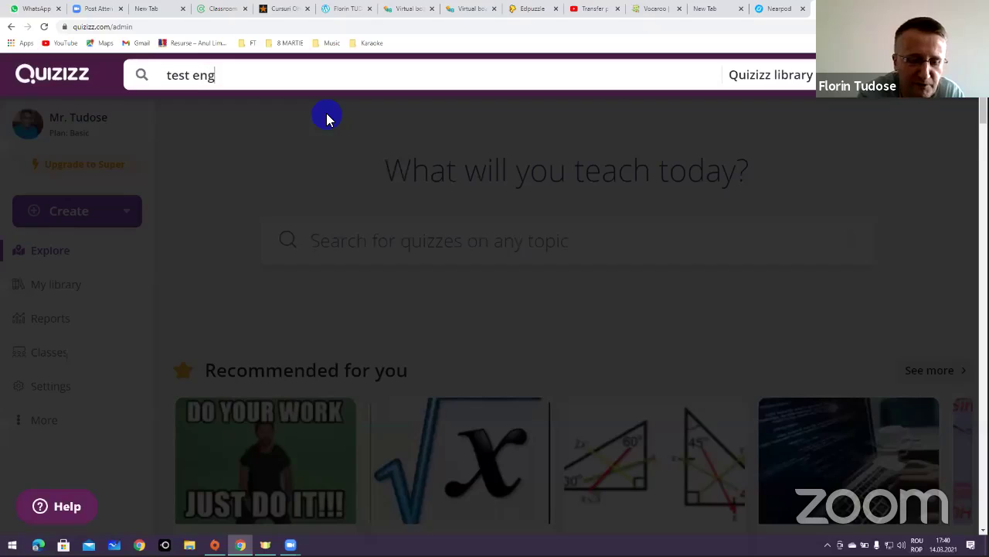
{"action": "key", "text": "Return"}
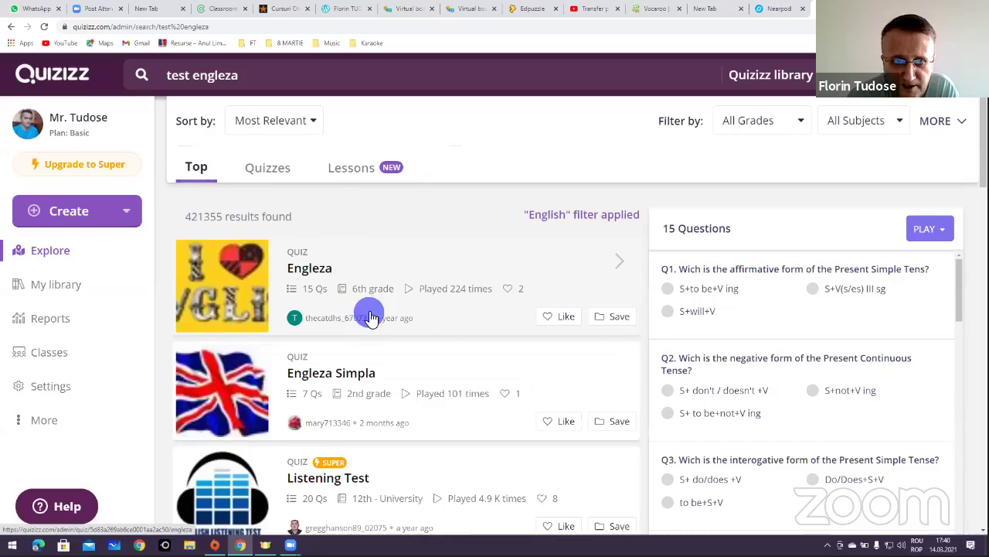
{"action": "left_click", "coordinate": [325, 271]}
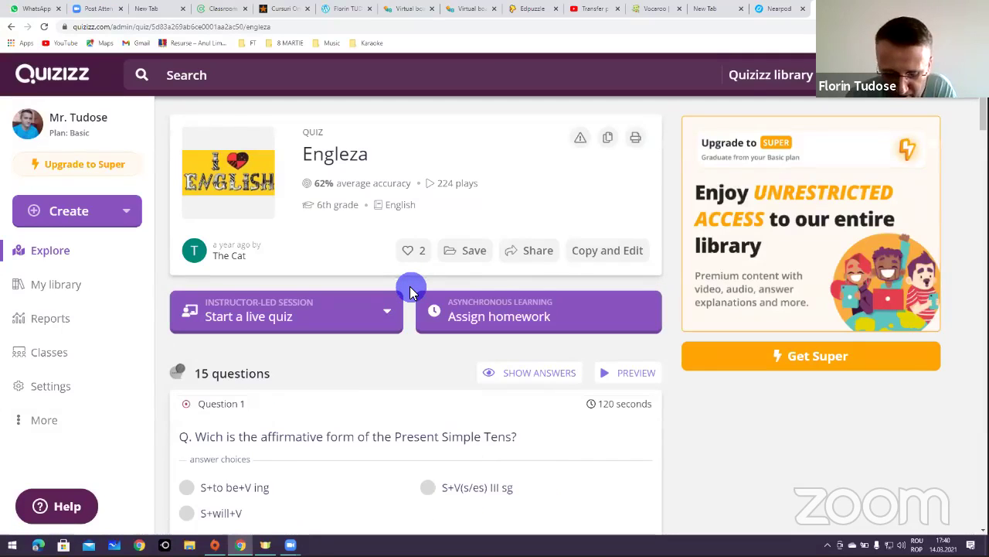
Step: Look through the Engleza quiz's questions and make an editable copy of the quiz
{"action": "scroll", "coordinate": [410, 292], "scroll_direction": "down", "scroll_amount": 5}
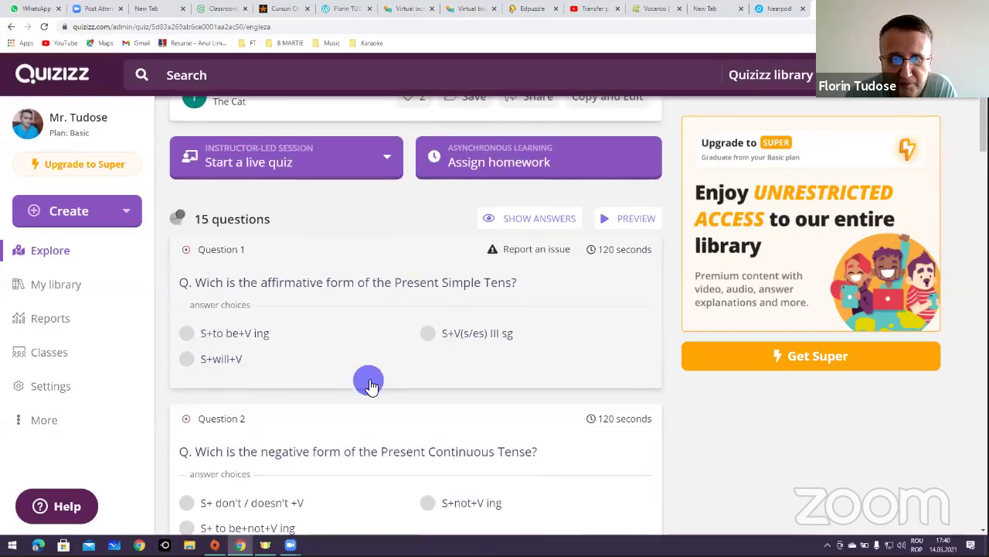
{"action": "scroll", "coordinate": [368, 386], "scroll_direction": "down", "scroll_amount": 5}
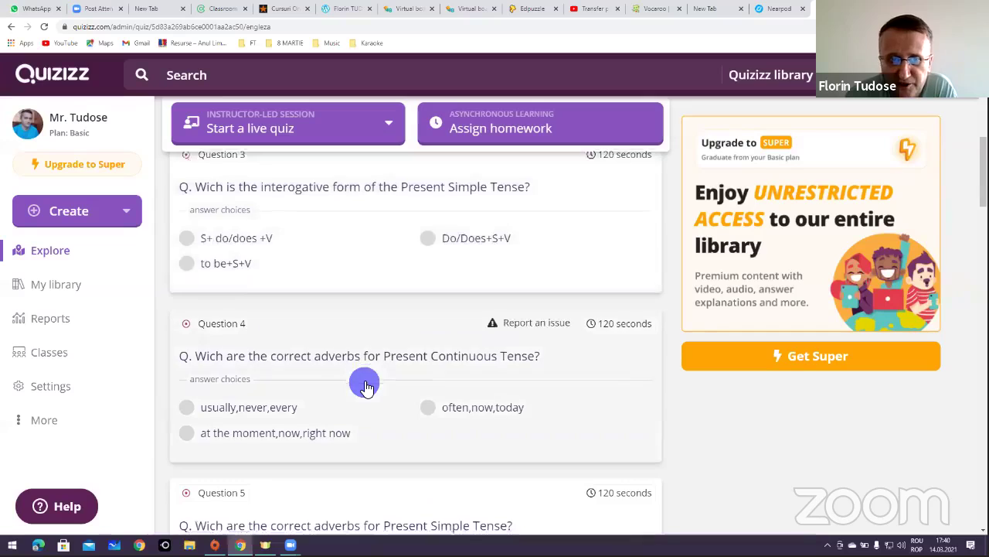
{"action": "scroll", "coordinate": [367, 386], "scroll_direction": "down", "scroll_amount": 5}
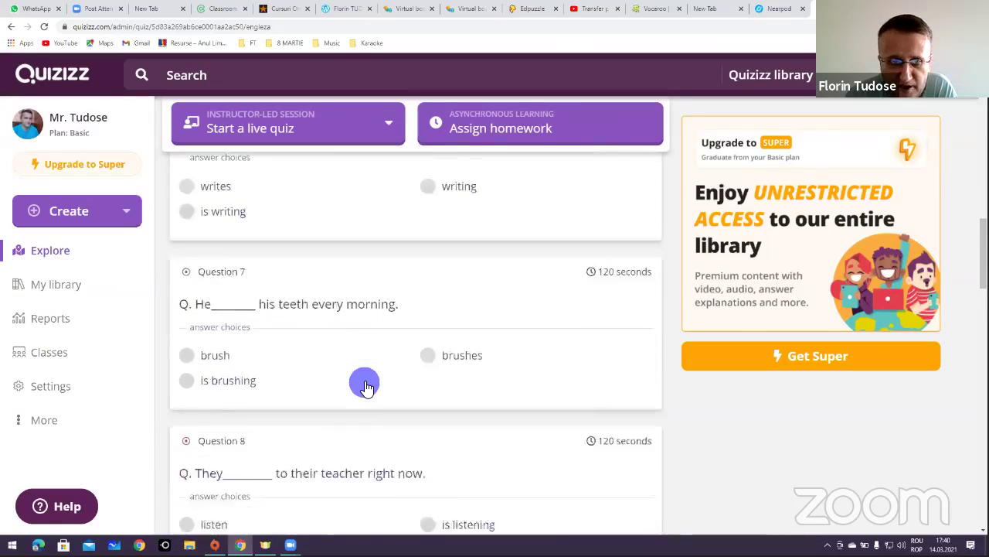
{"action": "scroll", "coordinate": [367, 388], "scroll_direction": "up", "scroll_amount": 13}
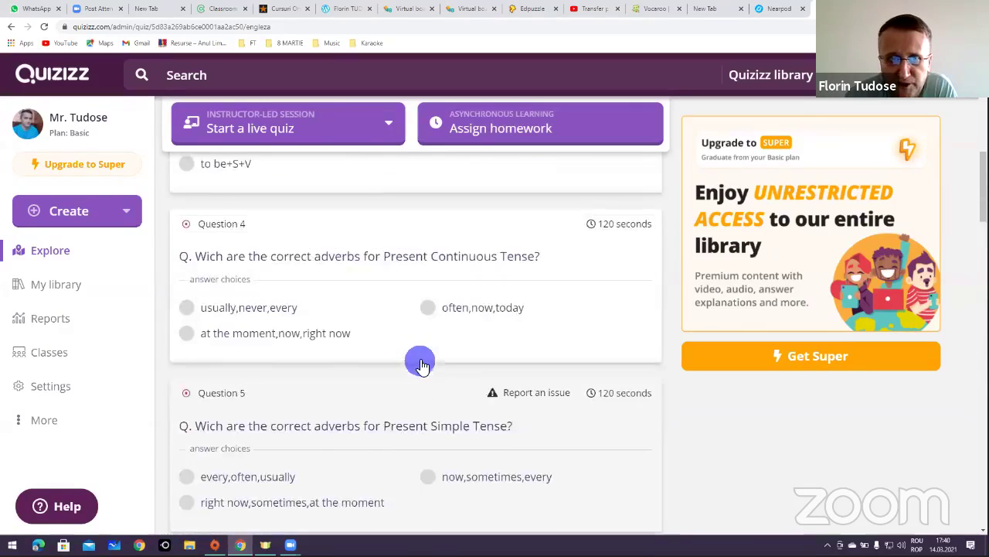
{"action": "scroll", "coordinate": [421, 359], "scroll_direction": "up", "scroll_amount": 5}
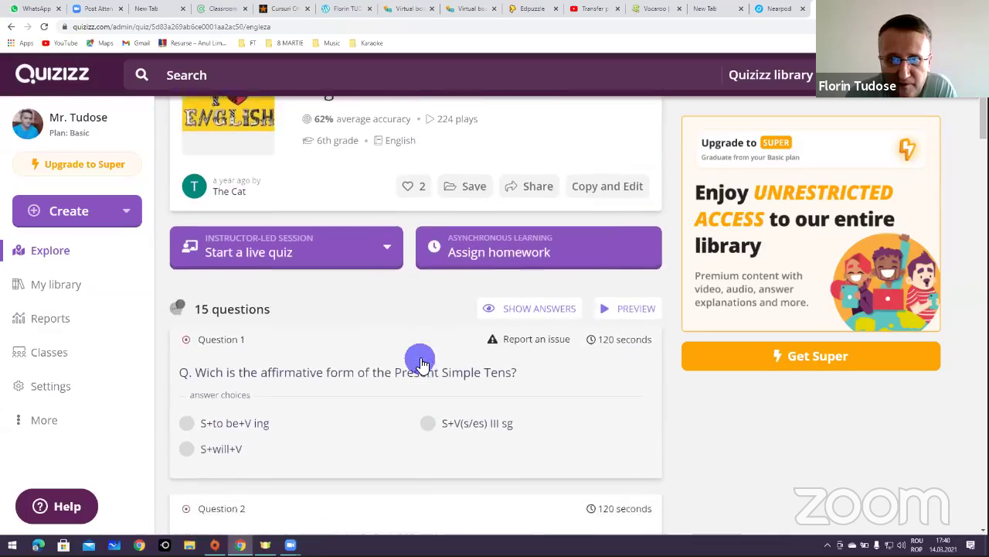
{"action": "scroll", "coordinate": [472, 262], "scroll_direction": "up", "scroll_amount": 1}
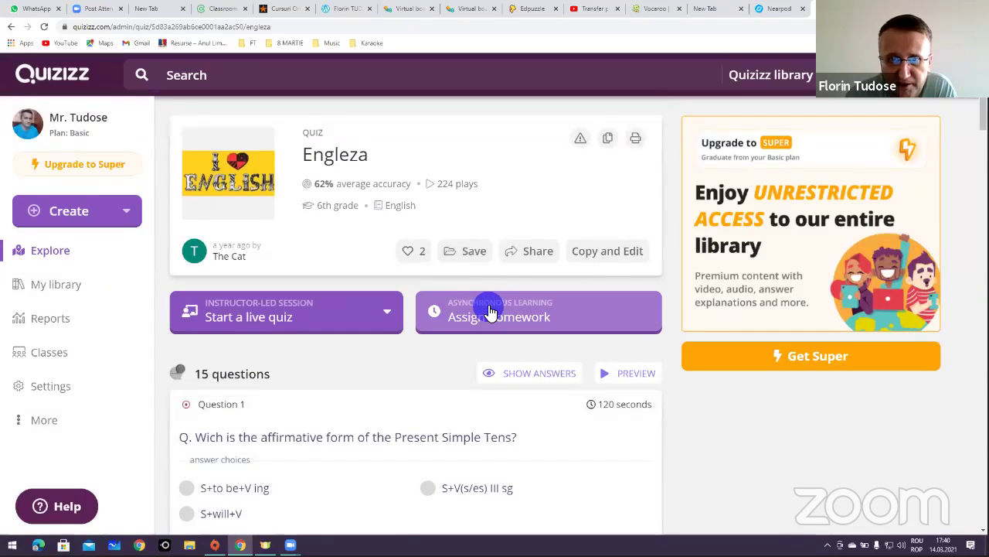
{"action": "left_click", "coordinate": [618, 252]}
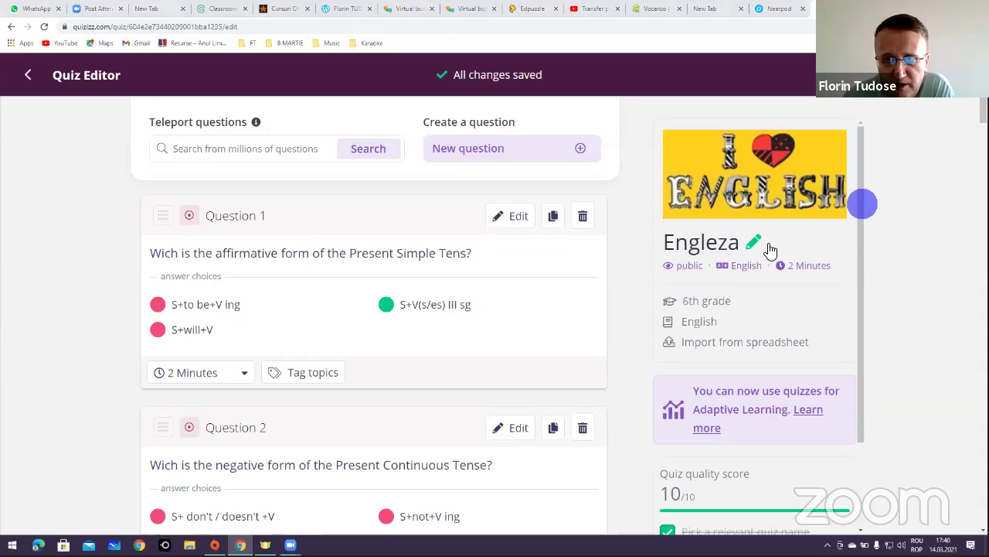
Step: Rename the copied quiz as "Test Engleza" and save the new name
{"action": "left_click", "coordinate": [727, 245]}
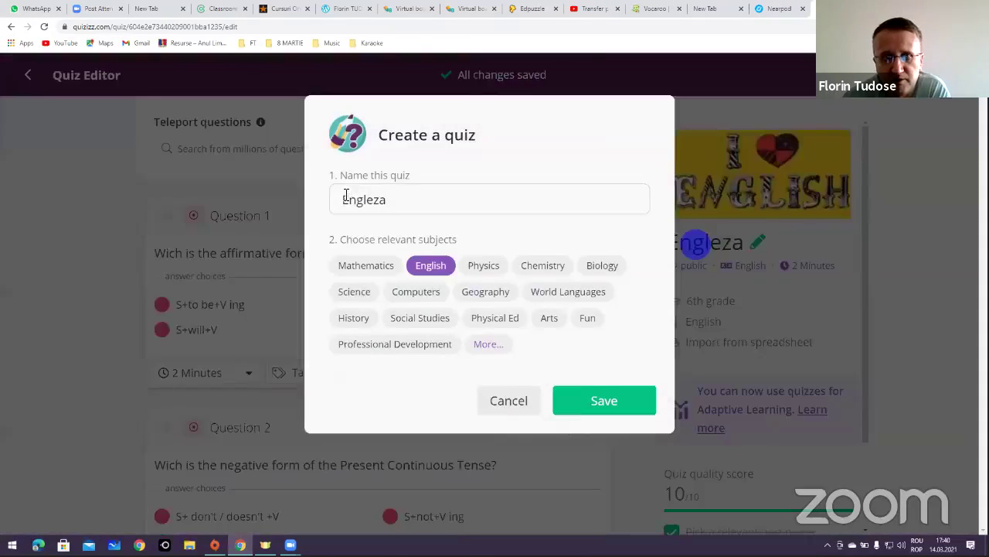
{"action": "type", "text": "TestE"}
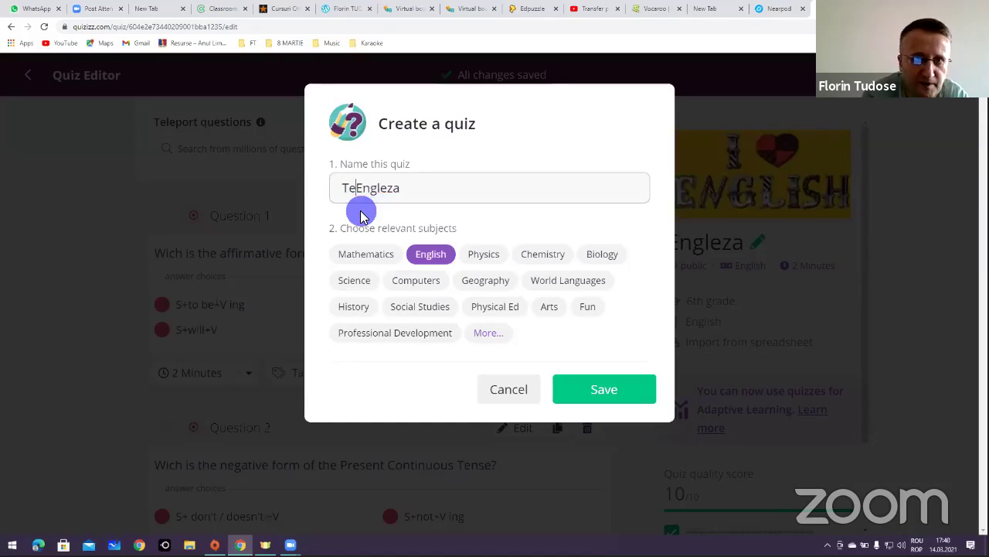
{"action": "type", "text": "n"}
{"action": "key", "text": "BackSpace"}
{"action": "type", "text": "st"}
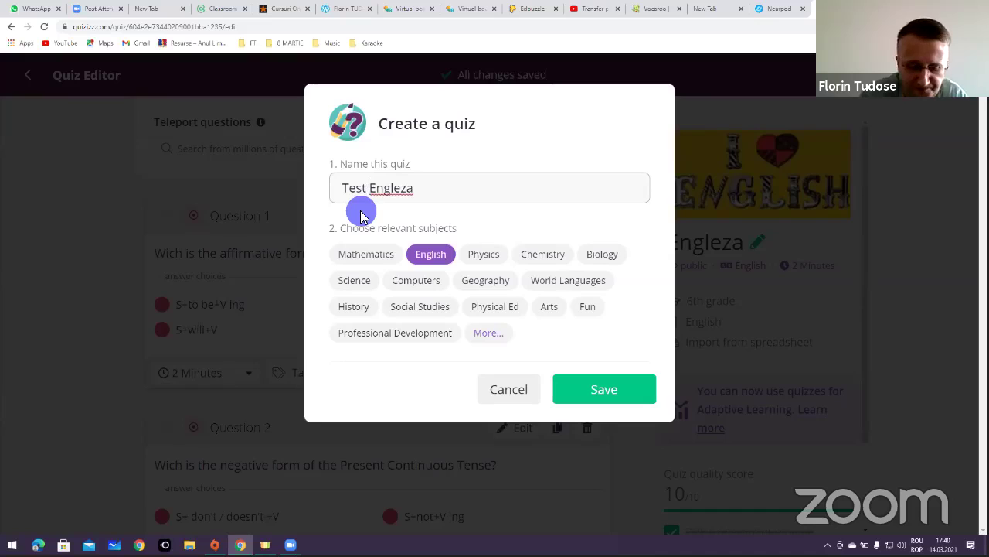
{"action": "left_click", "coordinate": [603, 390]}
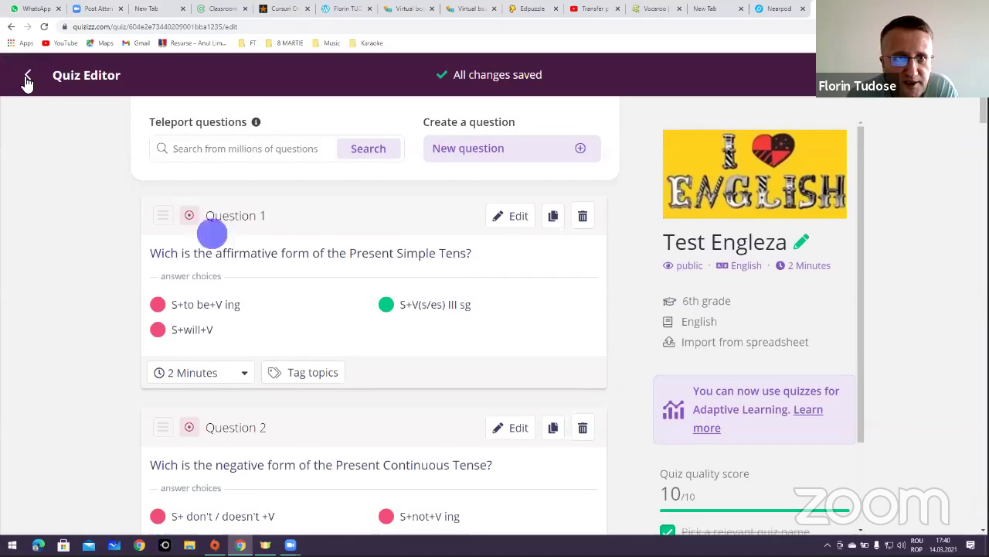
Step: Leave the quiz editor, open Test Engleza from the personal library and review its questions
{"action": "left_click", "coordinate": [28, 75]}
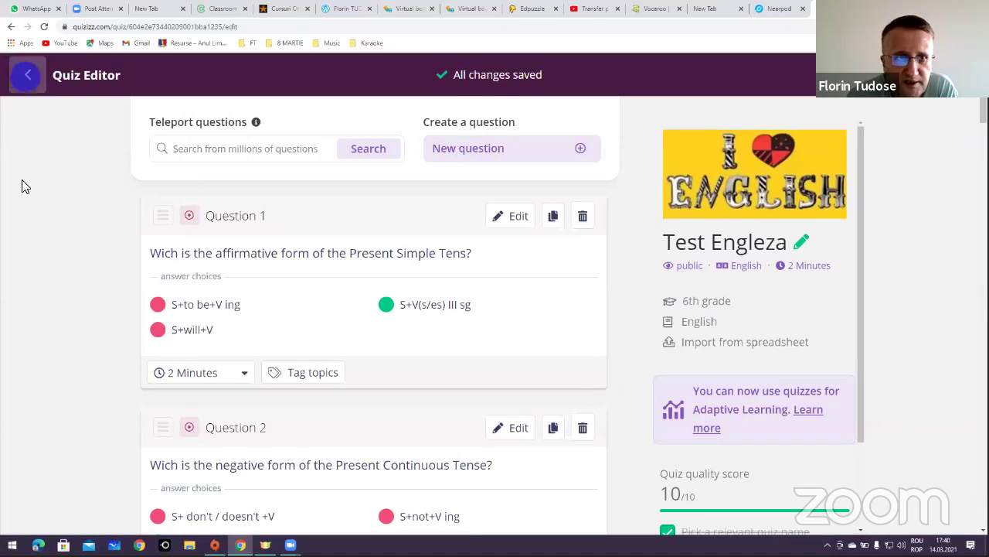
{"action": "left_click", "coordinate": [44, 285]}
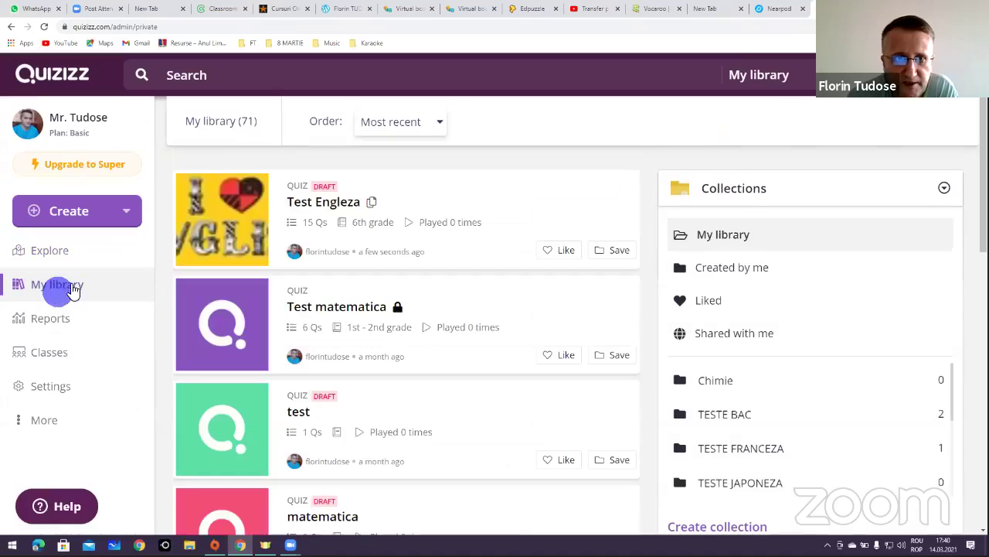
{"action": "left_click", "coordinate": [337, 207]}
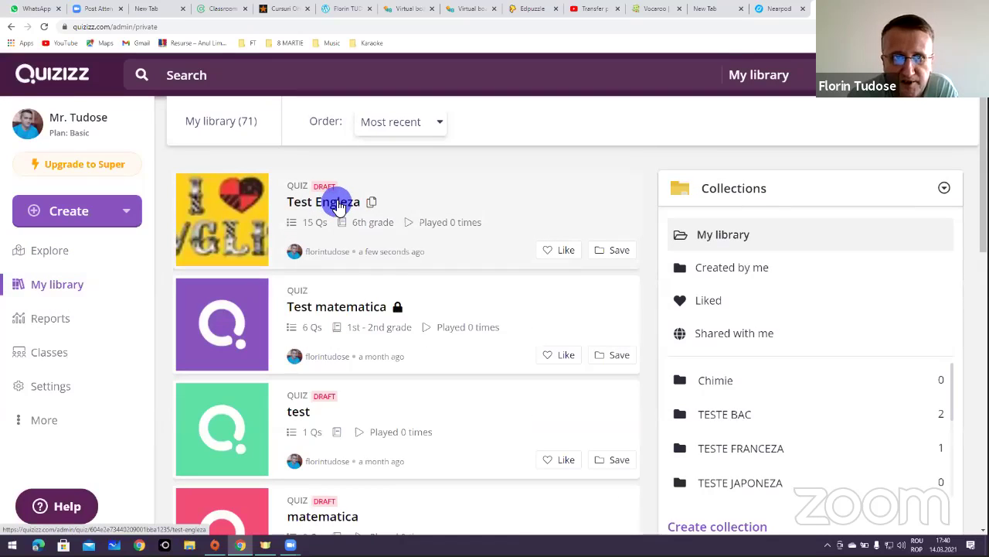
{"action": "left_click", "coordinate": [337, 204]}
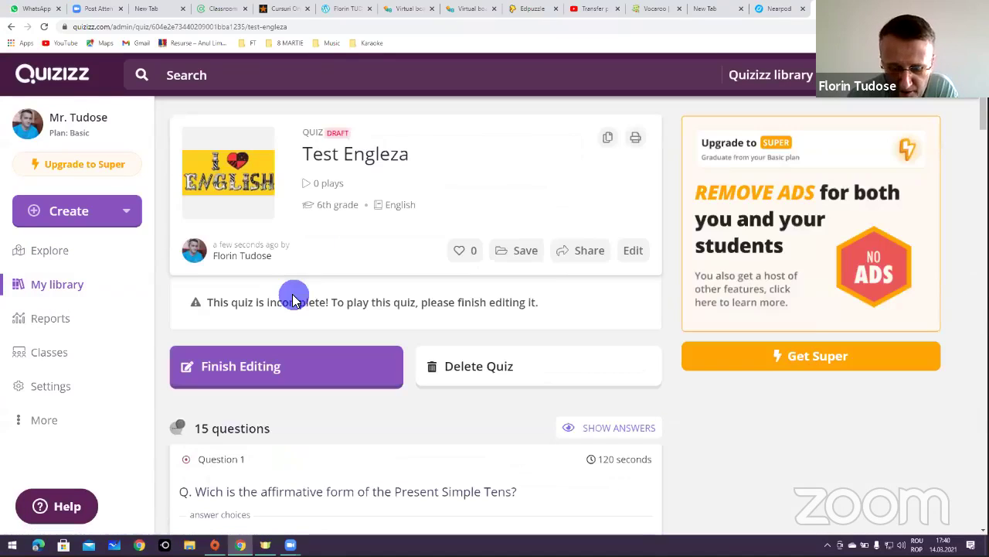
{"action": "scroll", "coordinate": [363, 344], "scroll_direction": "down", "scroll_amount": 2}
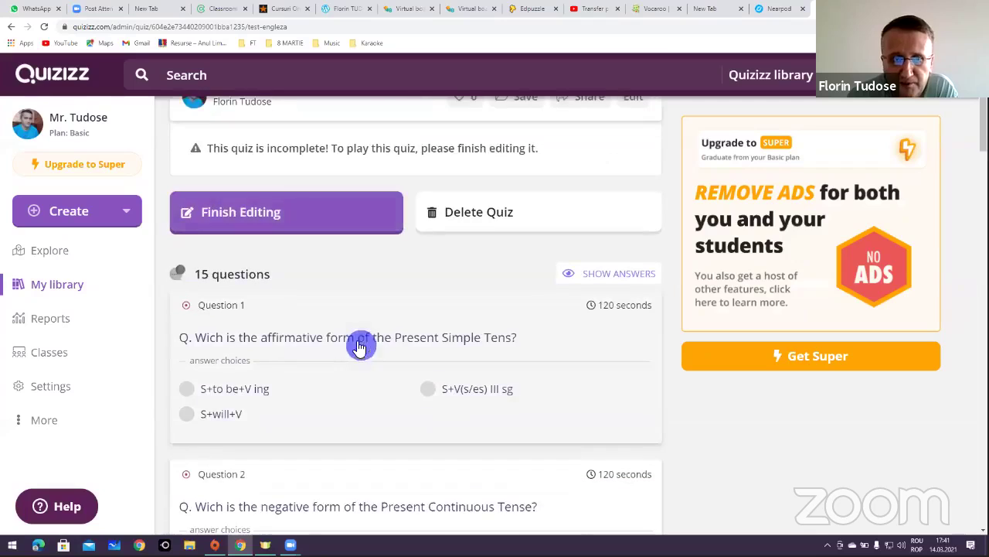
{"action": "scroll", "coordinate": [268, 318], "scroll_direction": "down", "scroll_amount": 8}
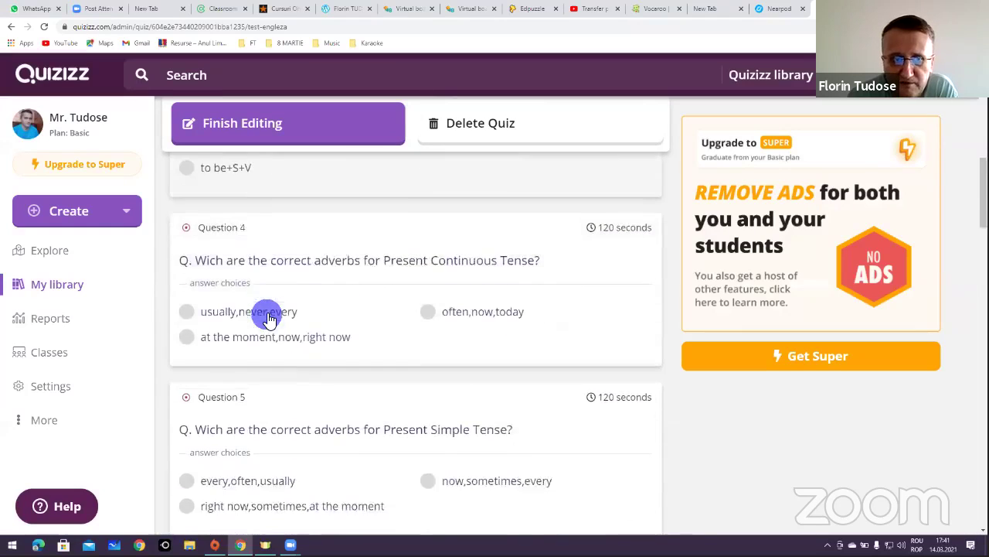
{"action": "scroll", "coordinate": [268, 318], "scroll_direction": "down", "scroll_amount": 5}
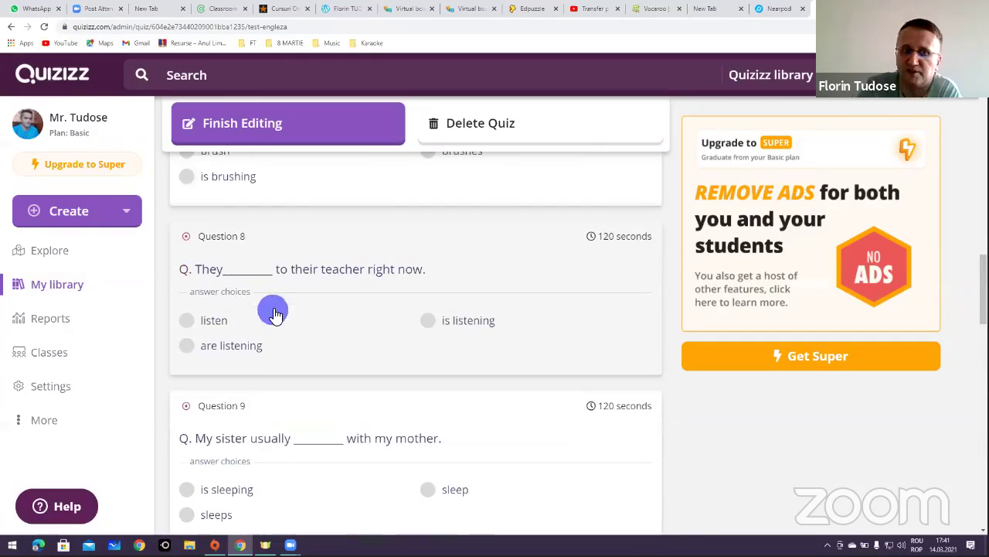
{"action": "scroll", "coordinate": [319, 296], "scroll_direction": "down", "scroll_amount": 5}
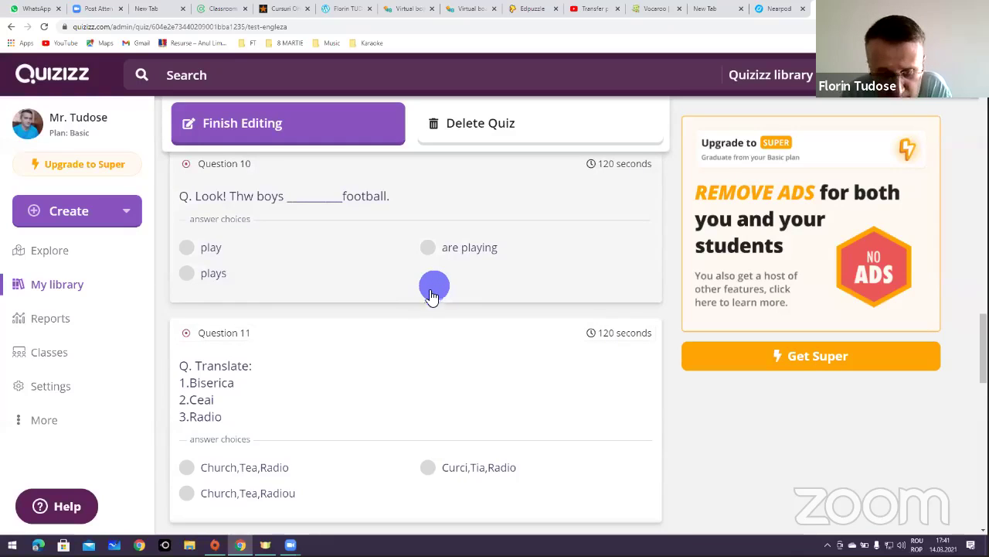
{"action": "scroll", "coordinate": [411, 309], "scroll_direction": "down", "scroll_amount": 5}
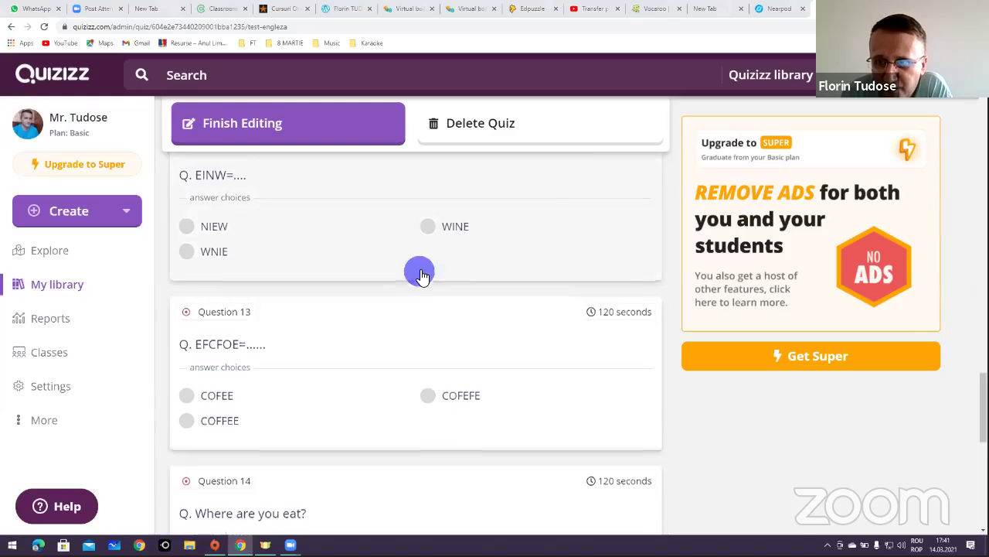
Step: Finish editing the draft Test Engleza quiz so it can be played, and return to its quiz page
{"action": "scroll", "coordinate": [420, 272], "scroll_direction": "up", "scroll_amount": 13}
{"action": "scroll", "coordinate": [420, 272], "scroll_direction": "up", "scroll_amount": 15}
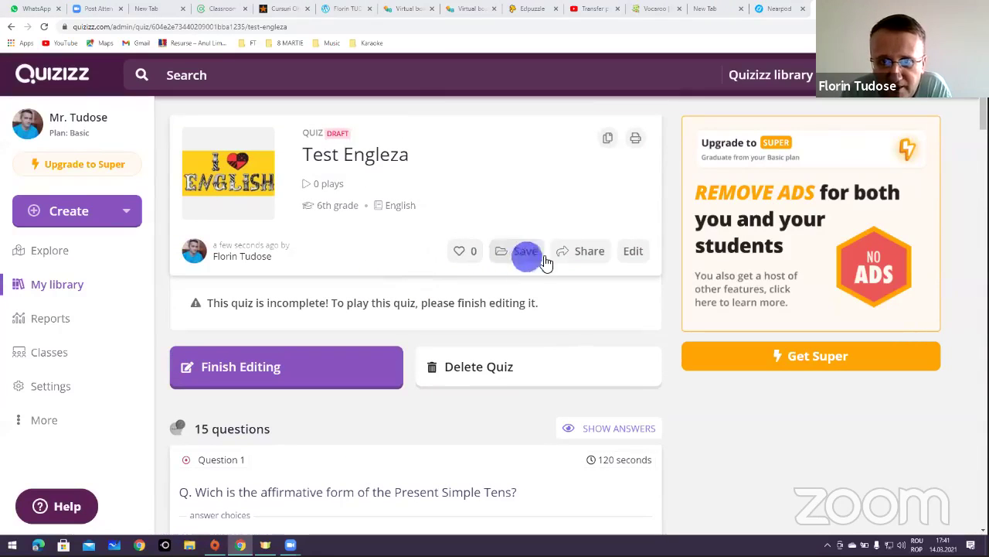
{"action": "left_click", "coordinate": [302, 368]}
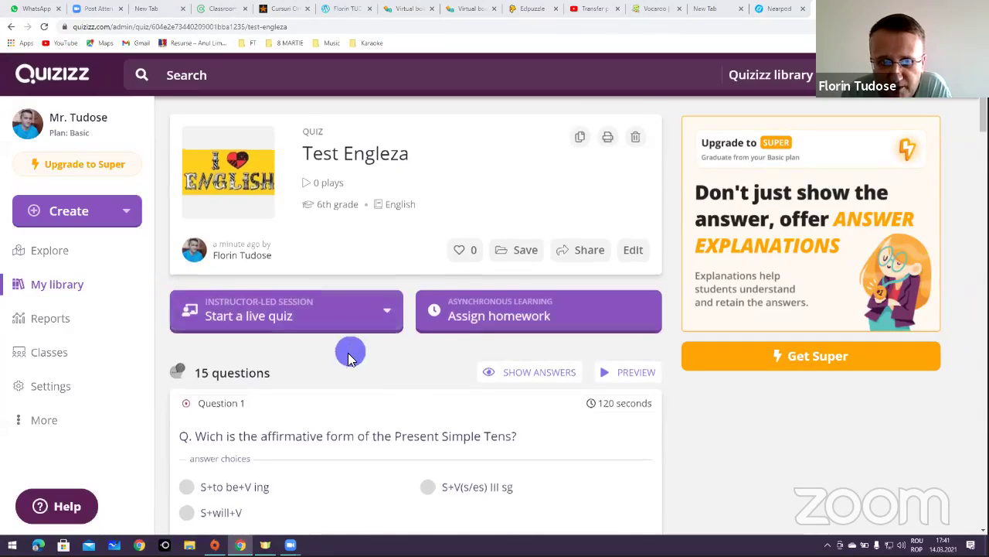
Step: Open the live quiz setup for Test Engleza and review its modes, general settings, activity settings and meme sets
{"action": "scroll", "coordinate": [347, 349], "scroll_direction": "down", "scroll_amount": 2}
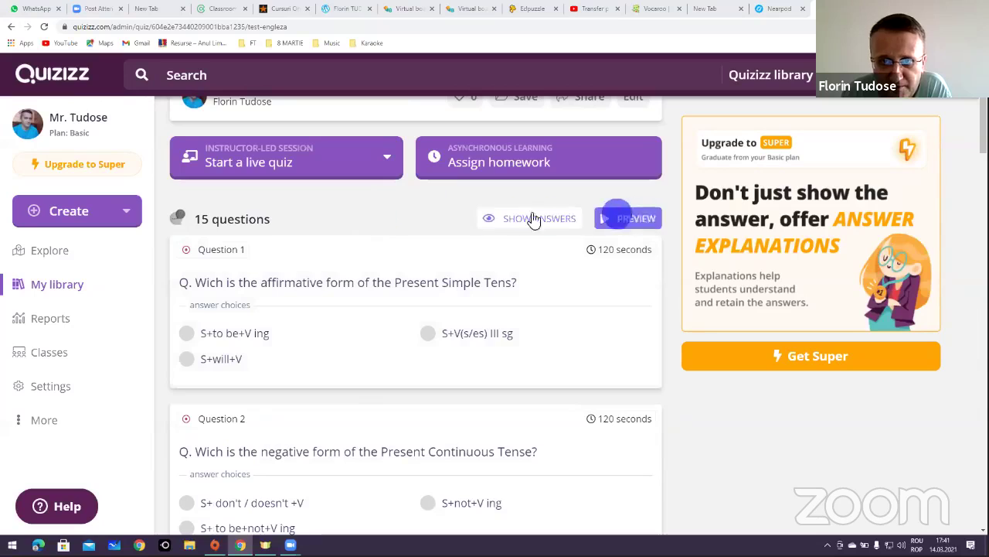
{"action": "scroll", "coordinate": [512, 215], "scroll_direction": "up", "scroll_amount": 1}
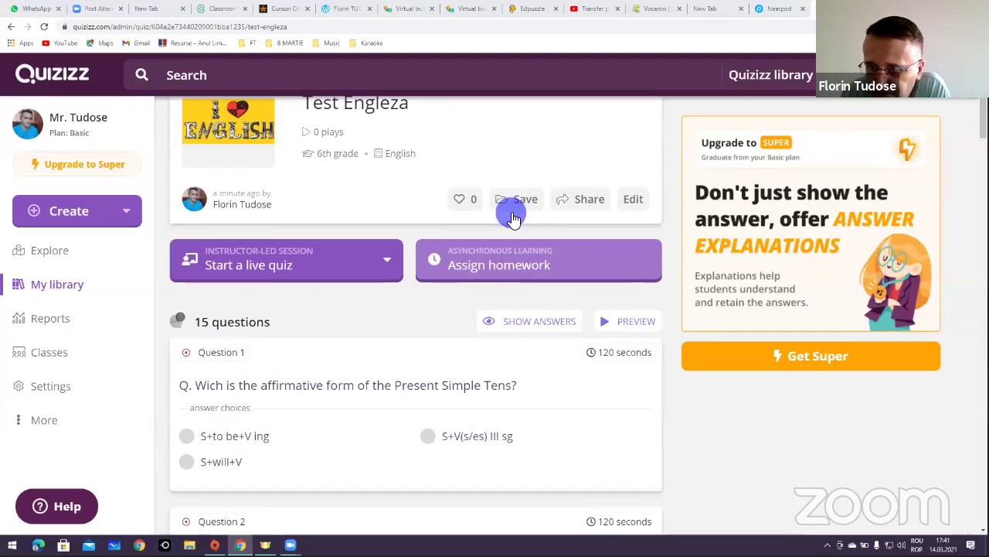
{"action": "left_click", "coordinate": [321, 264]}
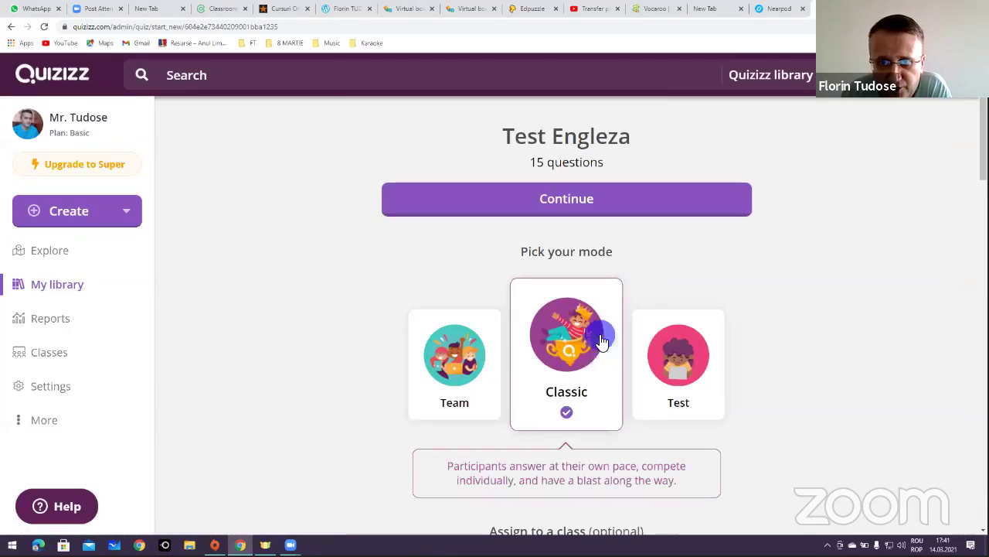
{"action": "scroll", "coordinate": [595, 464], "scroll_direction": "down", "scroll_amount": 1}
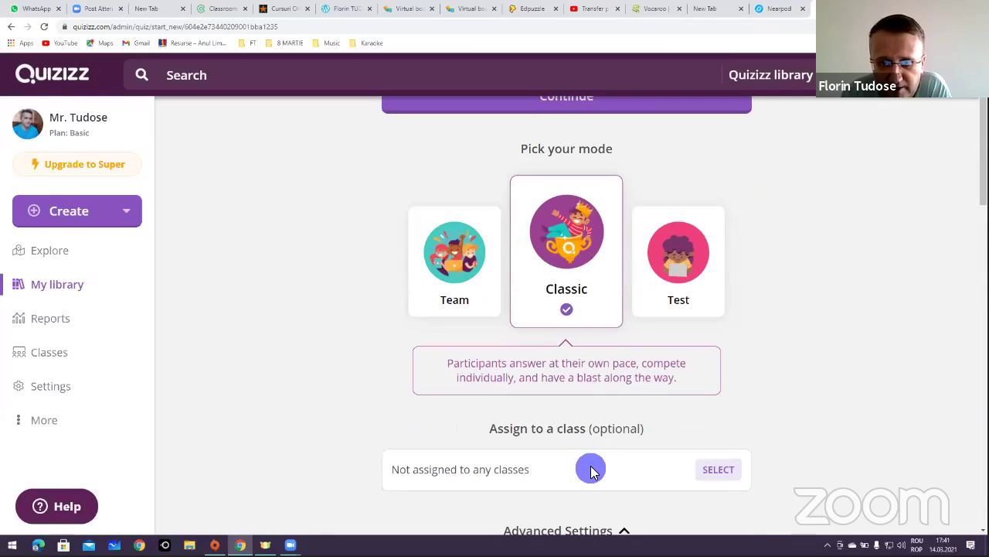
{"action": "scroll", "coordinate": [657, 371], "scroll_direction": "down", "scroll_amount": 3}
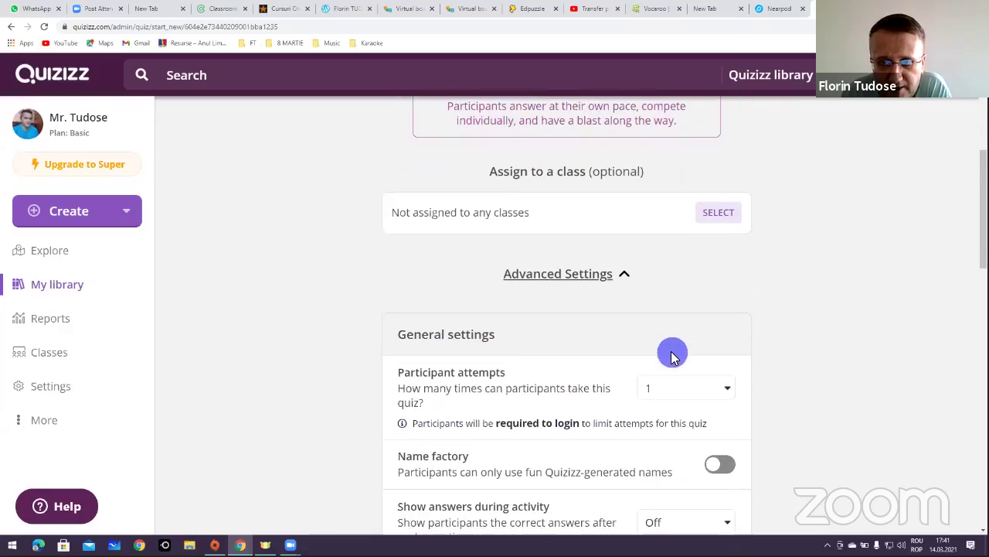
{"action": "scroll", "coordinate": [673, 354], "scroll_direction": "down", "scroll_amount": 1}
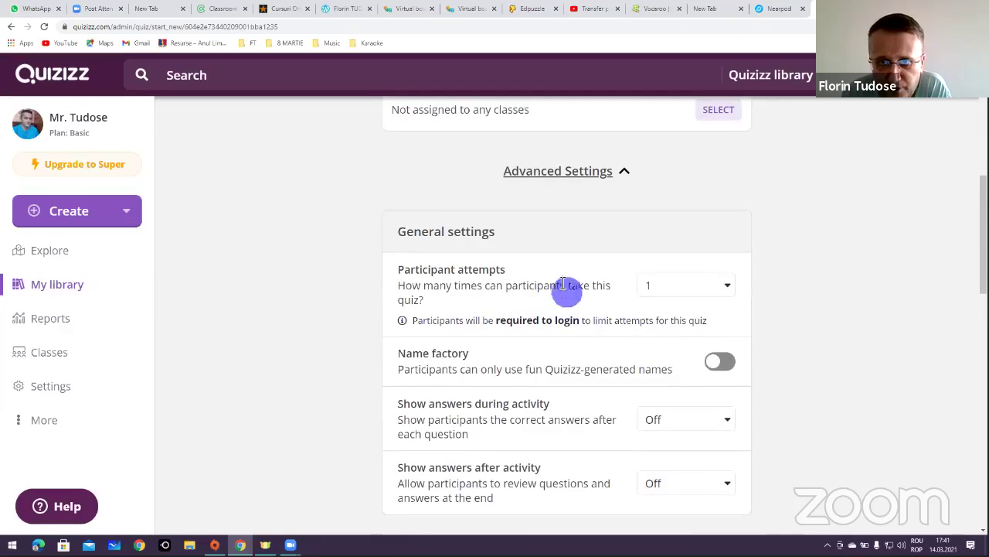
{"action": "scroll", "coordinate": [570, 347], "scroll_direction": "down", "scroll_amount": 7}
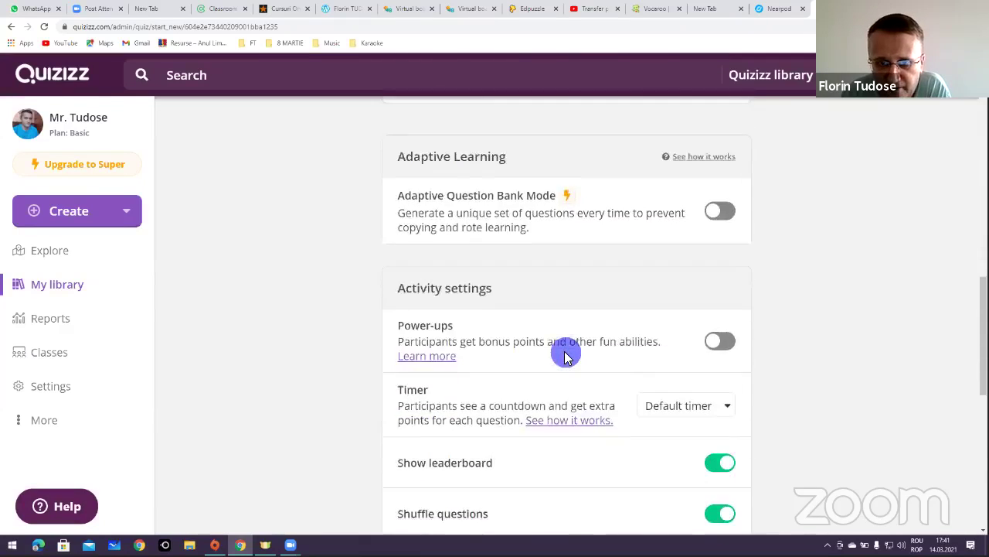
{"action": "scroll", "coordinate": [565, 356], "scroll_direction": "down", "scroll_amount": 2}
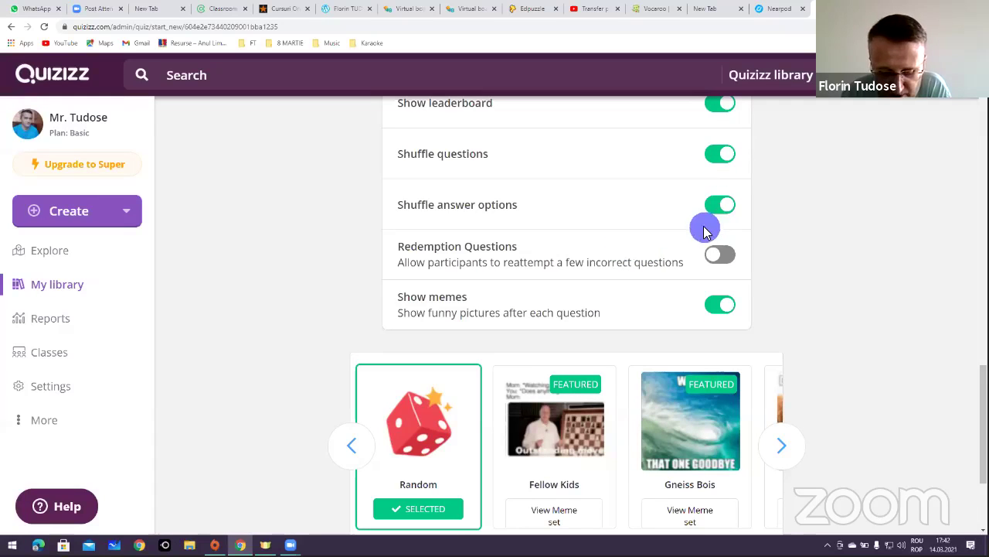
{"action": "scroll", "coordinate": [678, 303], "scroll_direction": "down", "scroll_amount": 1}
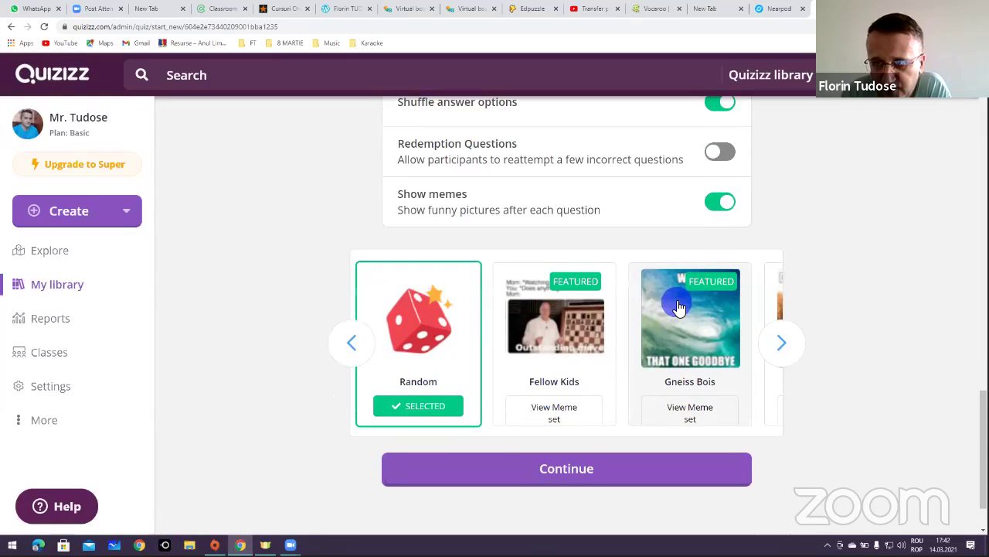
Step: Launch the live session lobby for Test Engleza in Classic mode, and end it without starting the quiz
{"action": "left_click", "coordinate": [569, 473]}
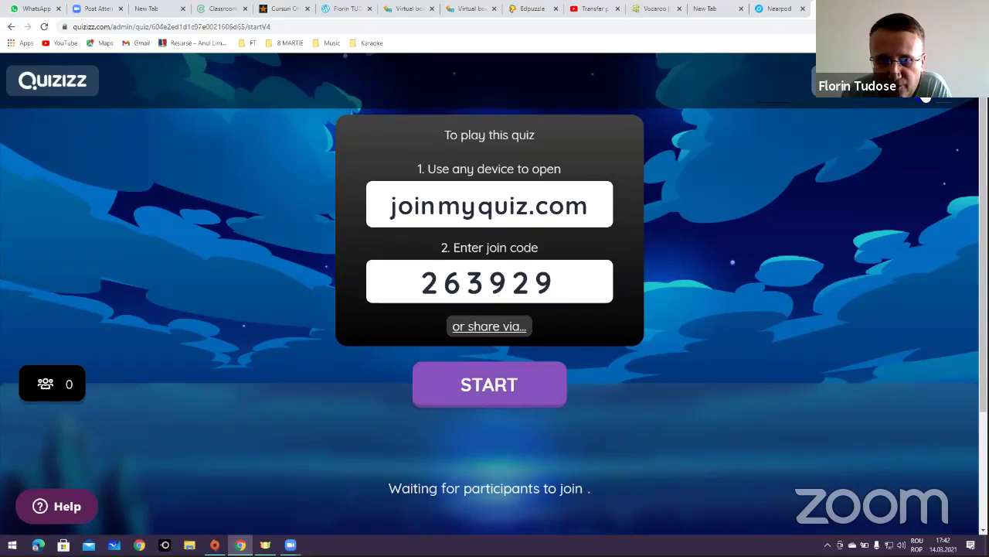
{"action": "left_click", "coordinate": [926, 98]}
{"action": "left_click", "coordinate": [955, 153]}
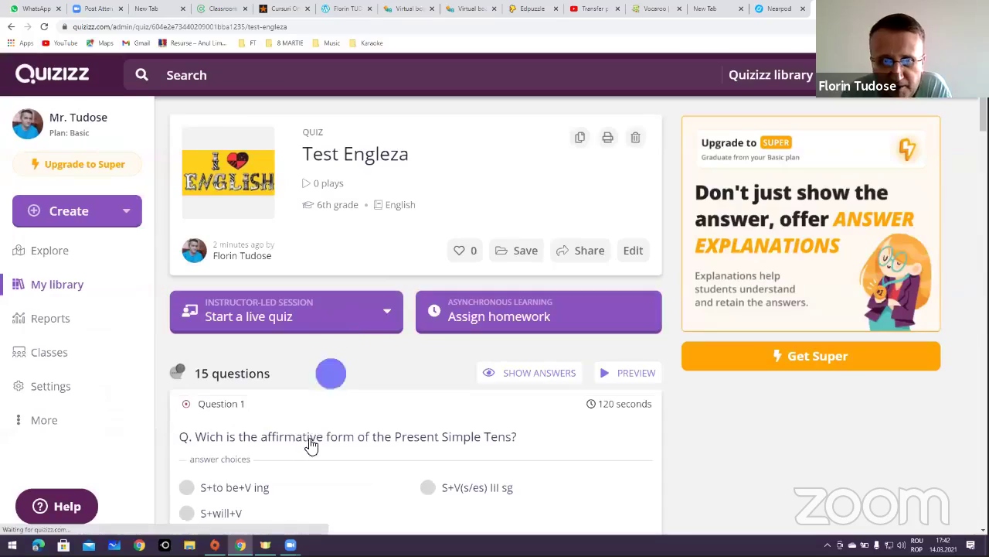
Step: Reopen Test Engleza for editing and set question 1's time limit to 10 seconds
{"action": "scroll", "coordinate": [444, 376], "scroll_direction": "down", "scroll_amount": 1}
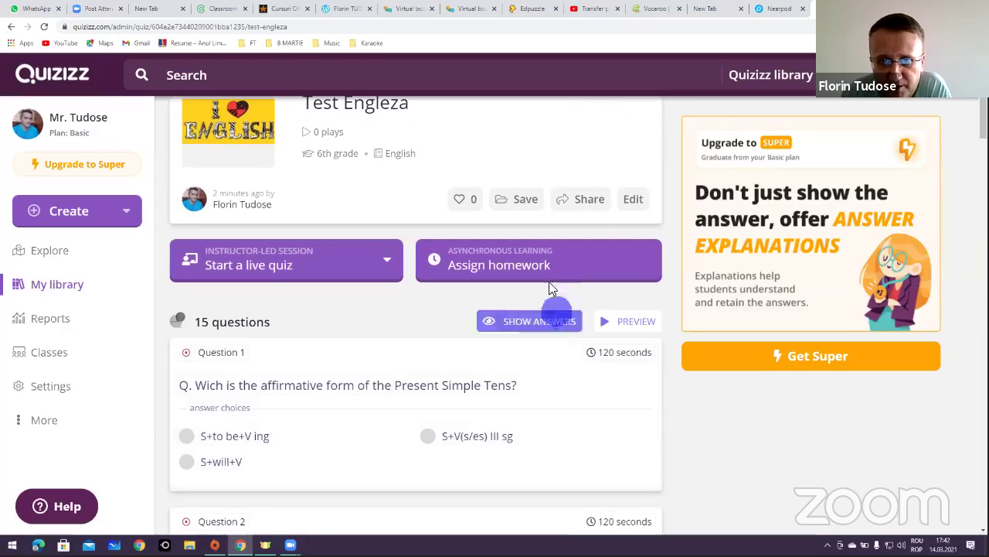
{"action": "left_click", "coordinate": [633, 199]}
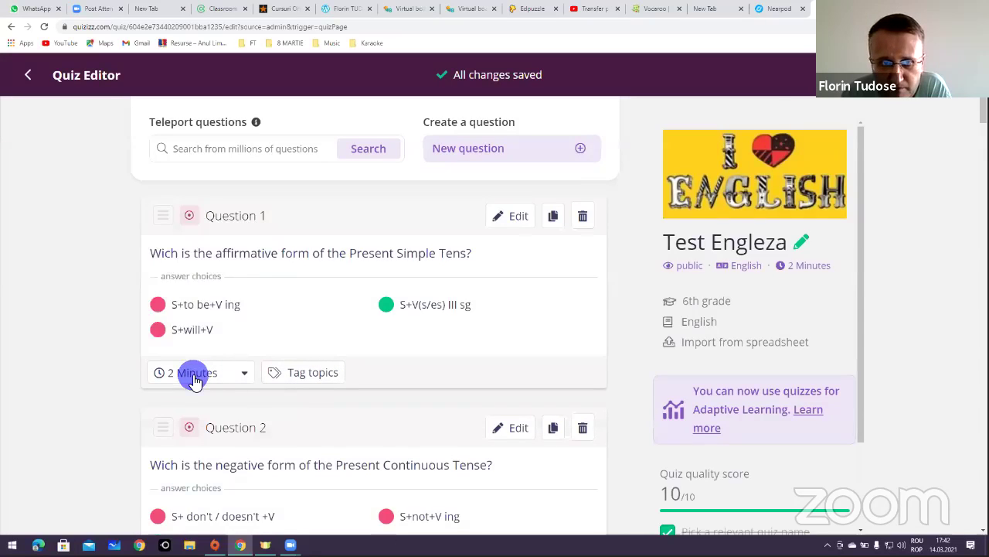
{"action": "left_click", "coordinate": [195, 380]}
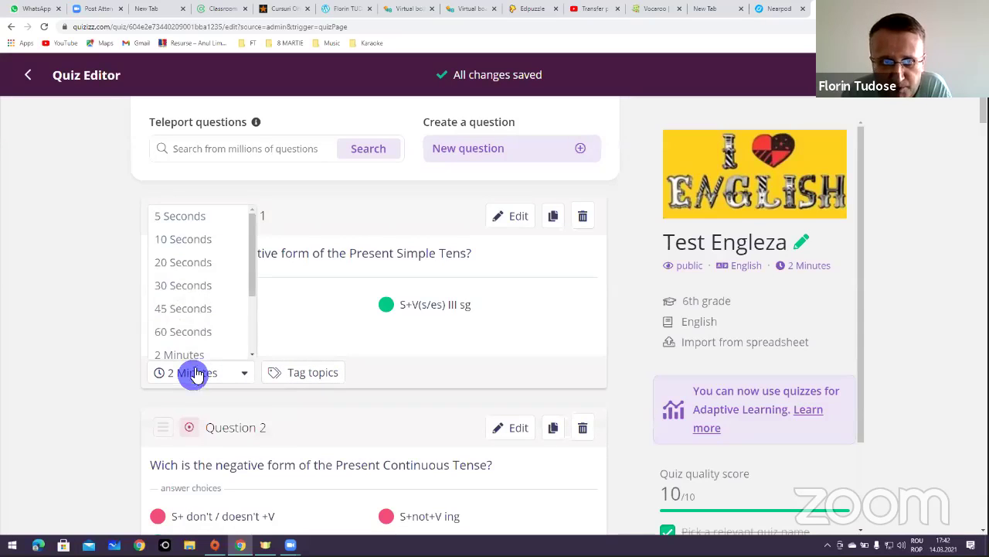
{"action": "left_click", "coordinate": [194, 241]}
Step: Set the time limit to 20 seconds for question 2 and 10 seconds for question 3
{"action": "scroll", "coordinate": [237, 409], "scroll_direction": "down", "scroll_amount": 2}
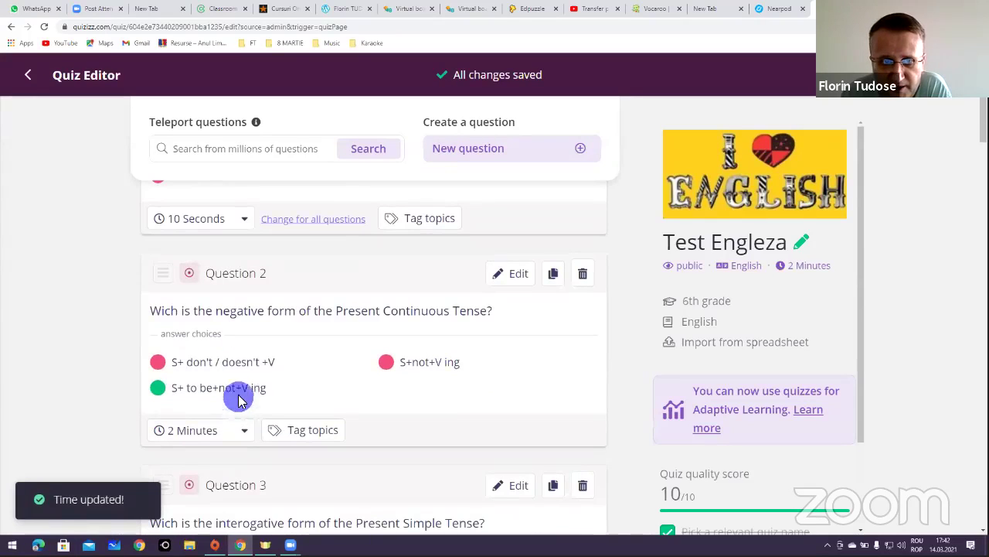
{"action": "left_click", "coordinate": [236, 430]}
{"action": "left_click", "coordinate": [213, 320]}
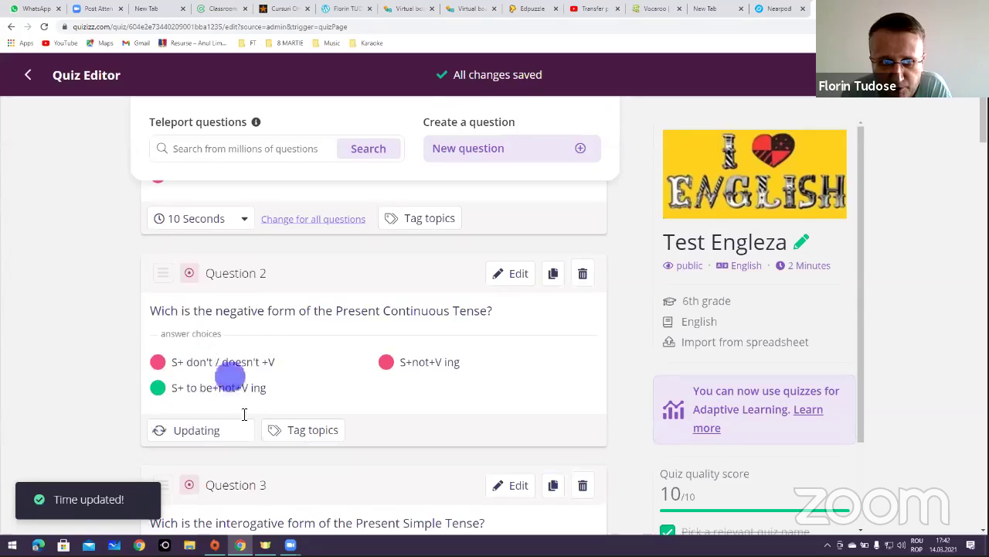
{"action": "scroll", "coordinate": [243, 431], "scroll_direction": "down", "scroll_amount": 3}
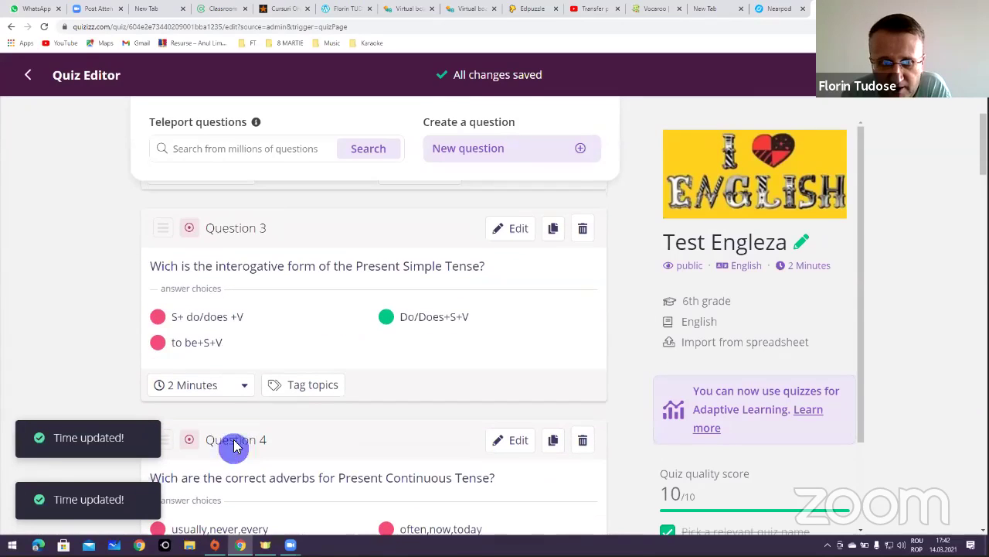
{"action": "left_click", "coordinate": [221, 386]}
{"action": "scroll", "coordinate": [218, 325], "scroll_direction": "up", "scroll_amount": 1}
{"action": "left_click", "coordinate": [209, 303]}
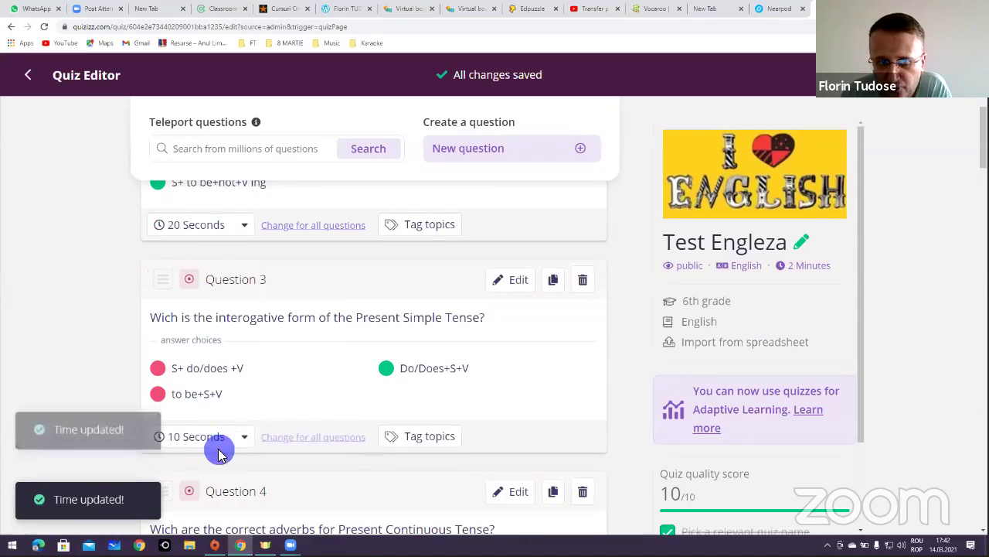
Step: Save the edited quiz and assign it as homework with a deadline of Monday, March 15, 5:45 PM
{"action": "scroll", "coordinate": [220, 450], "scroll_direction": "down", "scroll_amount": 2}
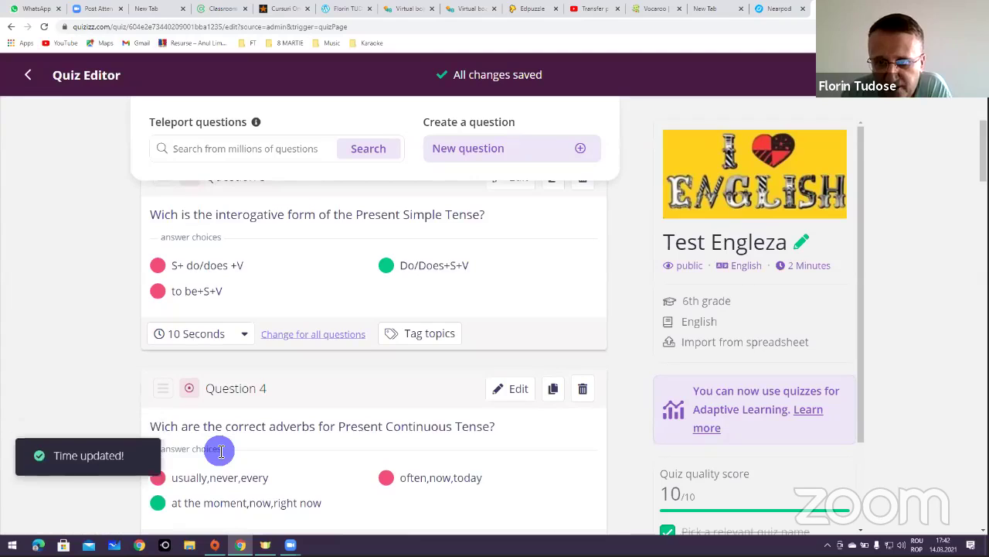
{"action": "scroll", "coordinate": [220, 451], "scroll_direction": "down", "scroll_amount": 2}
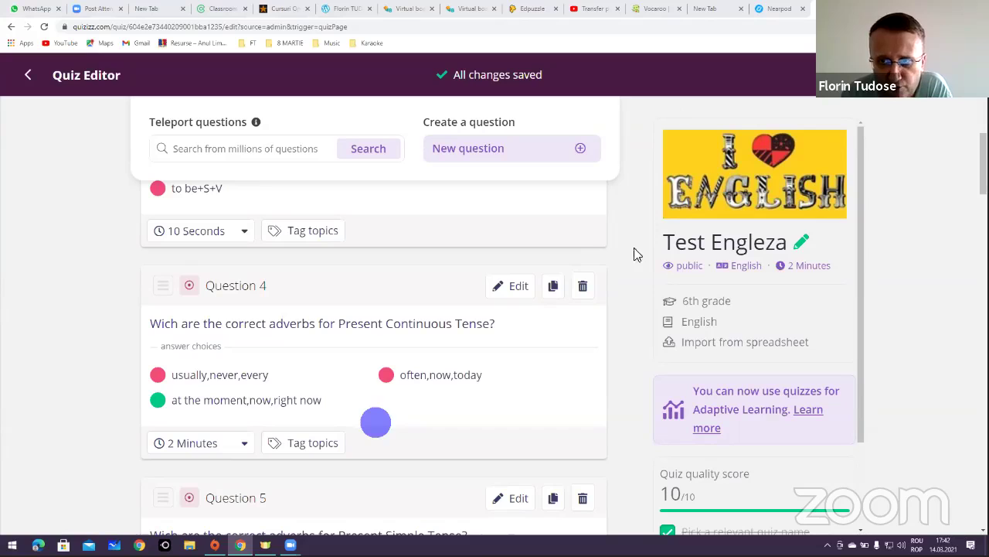
{"action": "left_click", "coordinate": [770, 392]}
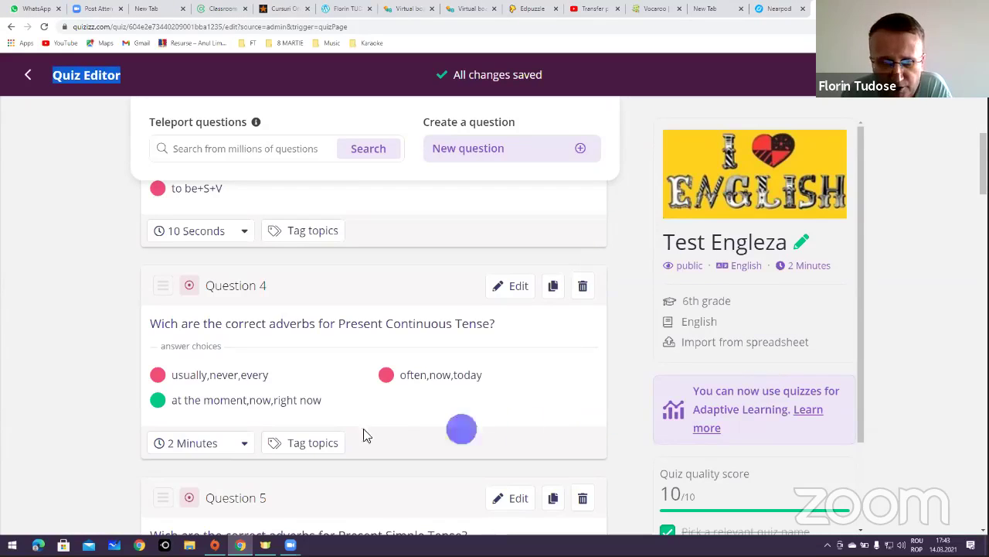
{"action": "scroll", "coordinate": [455, 395], "scroll_direction": "down", "scroll_amount": 2}
{"action": "scroll", "coordinate": [641, 301], "scroll_direction": "up", "scroll_amount": 3}
{"action": "scroll", "coordinate": [731, 213], "scroll_direction": "up", "scroll_amount": 3}
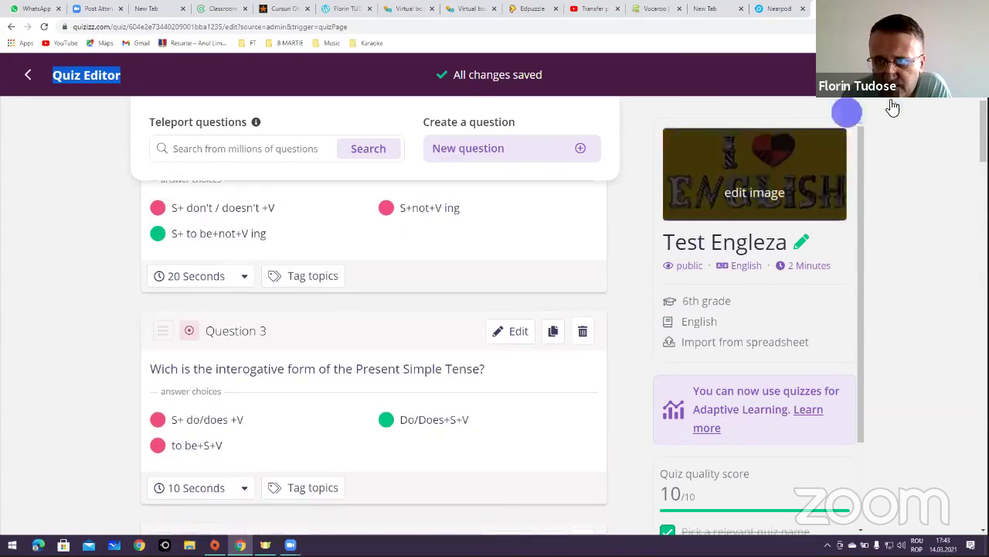
{"action": "scroll", "coordinate": [325, 240], "scroll_direction": "up", "scroll_amount": 4}
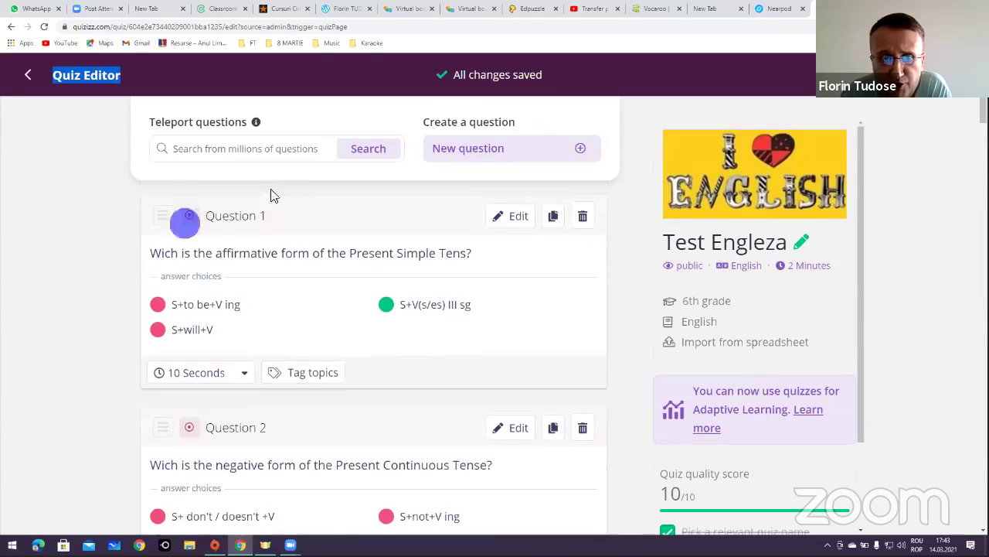
{"action": "left_click", "coordinate": [936, 97]}
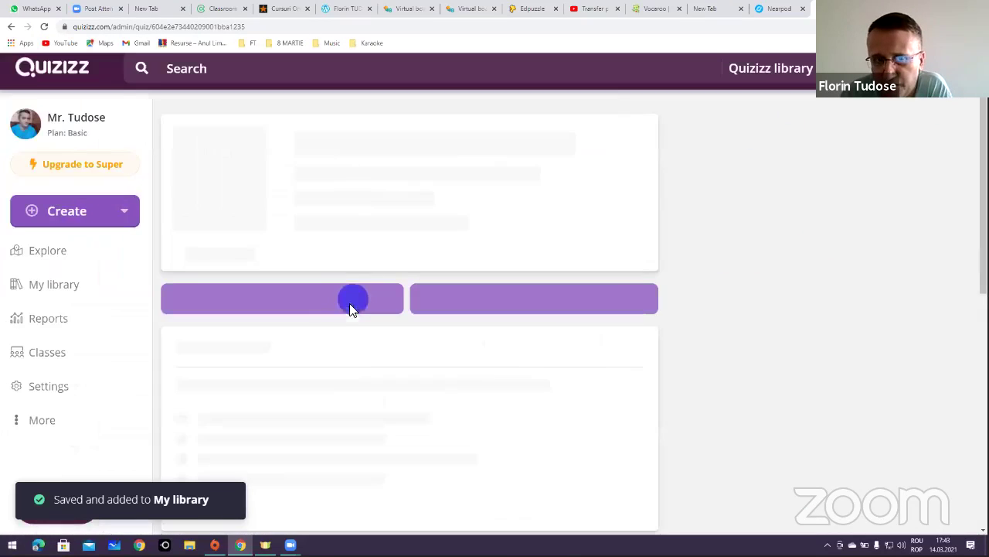
{"action": "left_click", "coordinate": [514, 320]}
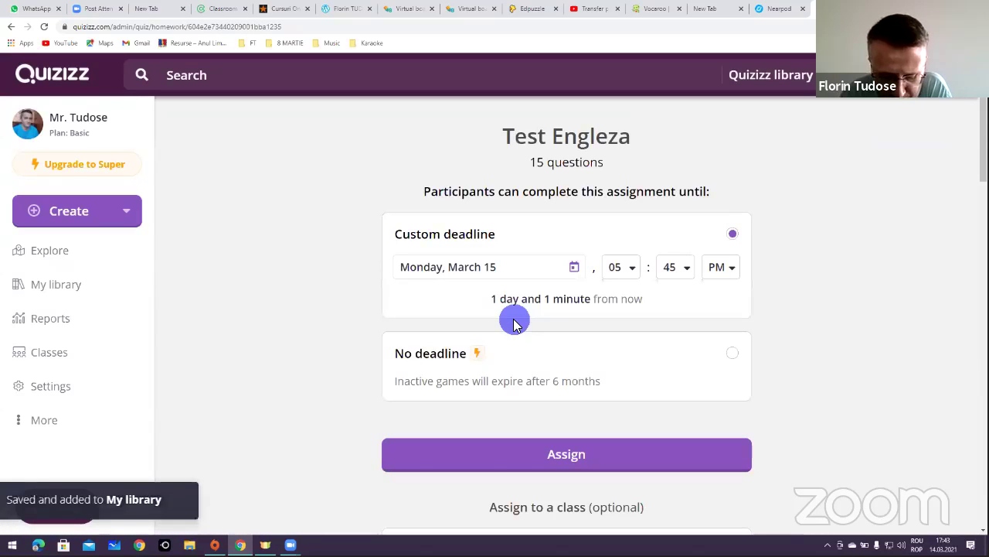
{"action": "left_click", "coordinate": [555, 456]}
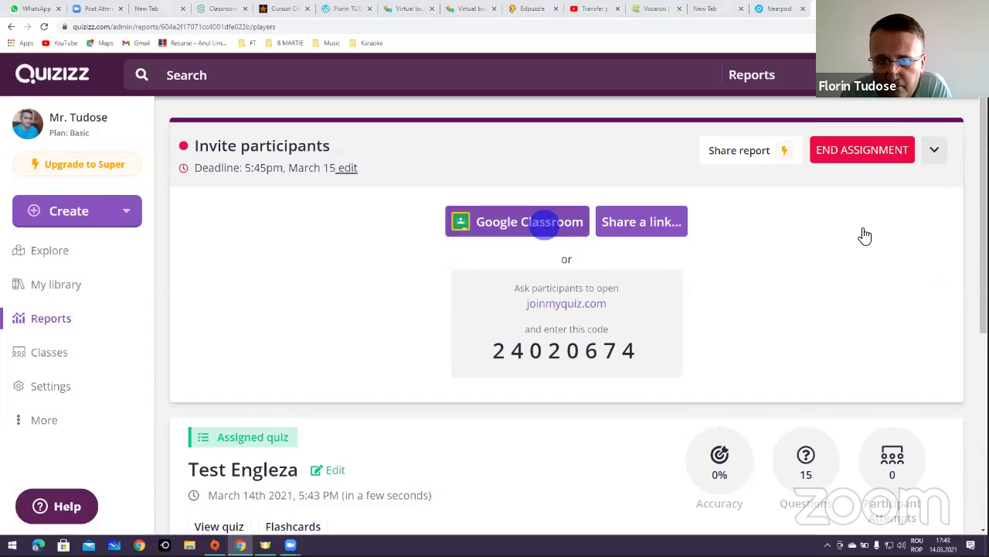
Step: Try picking the Filosofie XII-a A and XII-a E classes for a Google Classroom assignment, clear both and cancel
{"action": "left_click", "coordinate": [543, 224]}
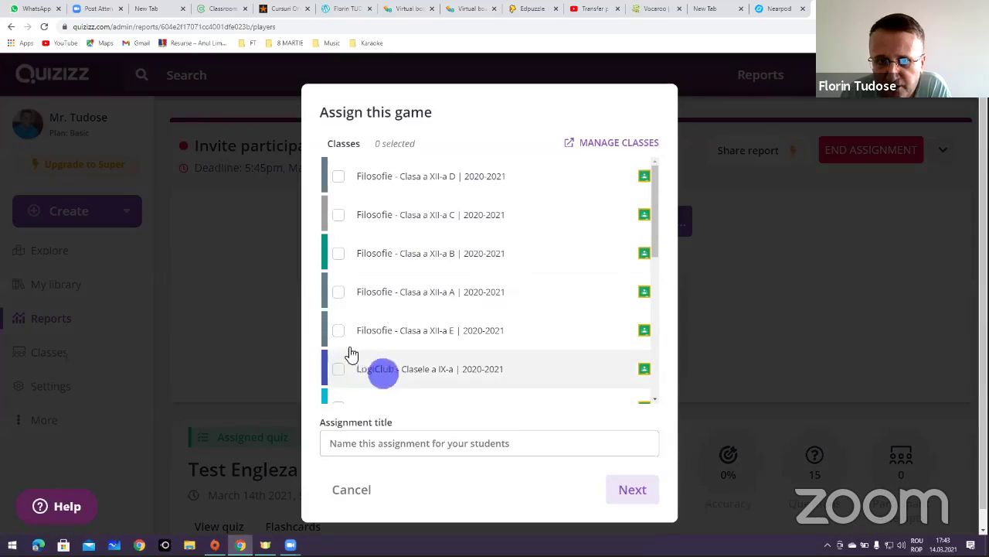
{"action": "left_click", "coordinate": [338, 293]}
{"action": "left_click", "coordinate": [338, 333]}
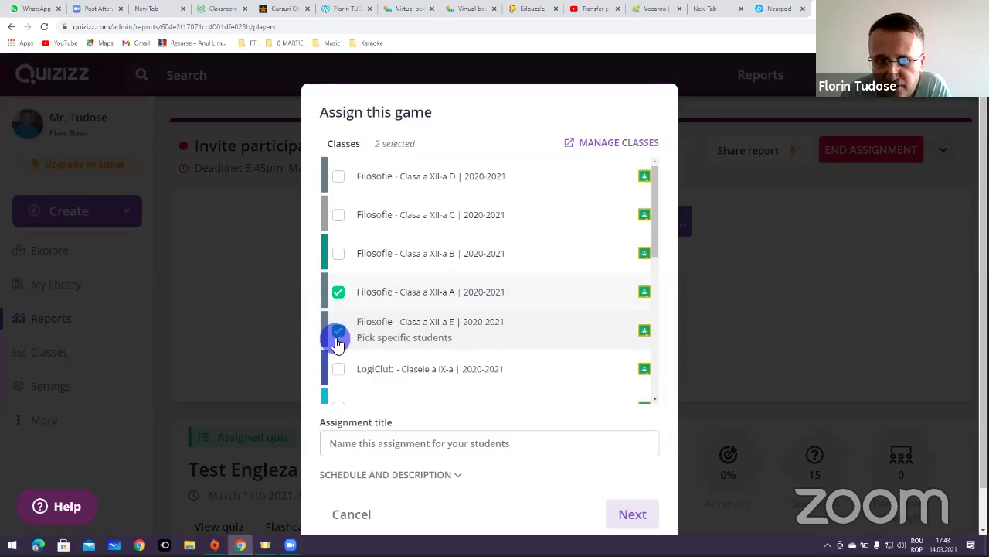
{"action": "left_click", "coordinate": [338, 291]}
{"action": "left_click", "coordinate": [338, 332]}
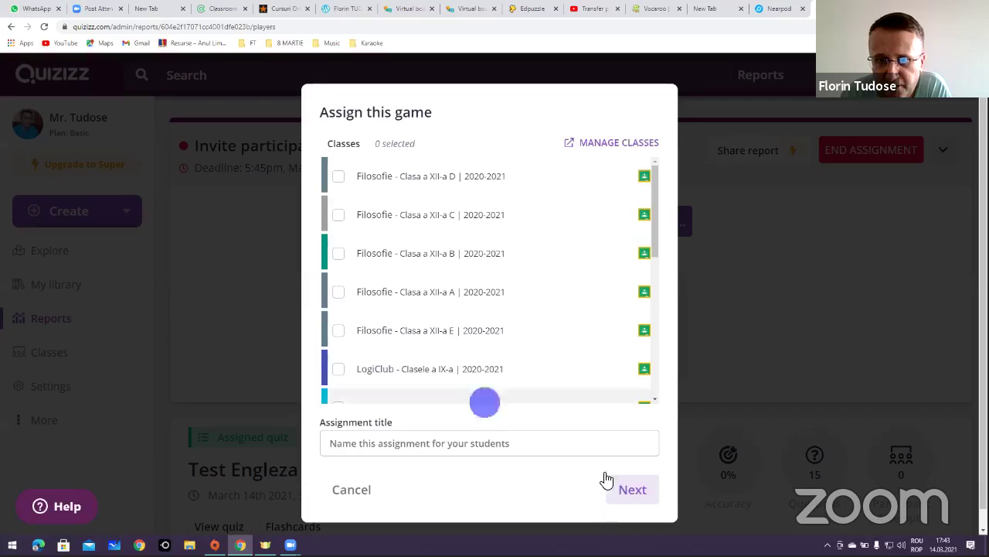
{"action": "left_click", "coordinate": [347, 492]}
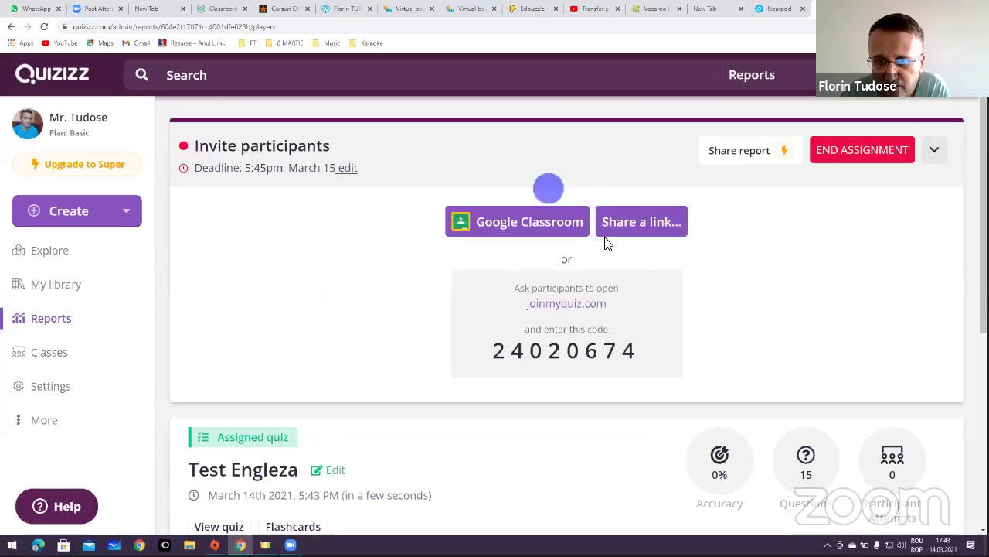
Step: Copy the homework assignment's share link and close the link sharing dialog
{"action": "left_click", "coordinate": [611, 224]}
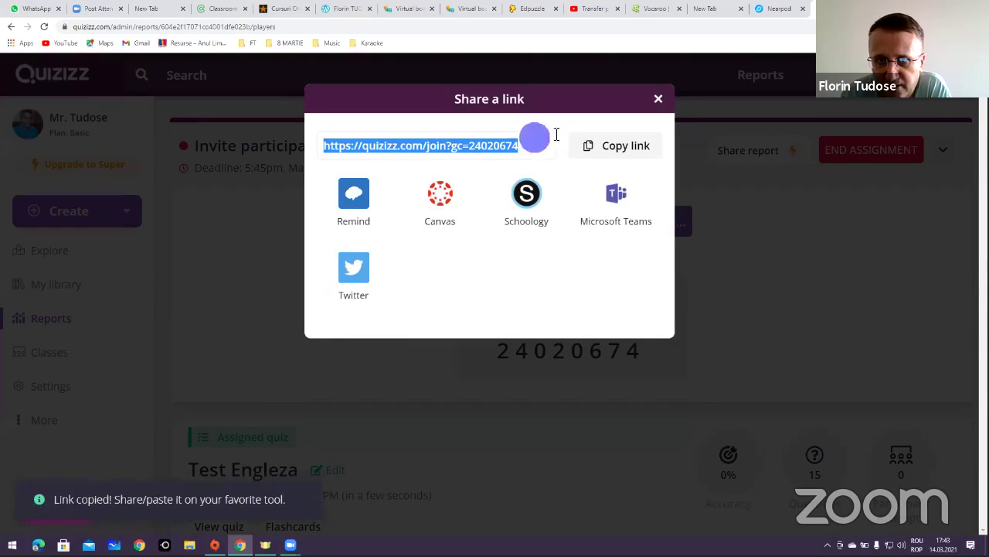
{"action": "left_click", "coordinate": [658, 99]}
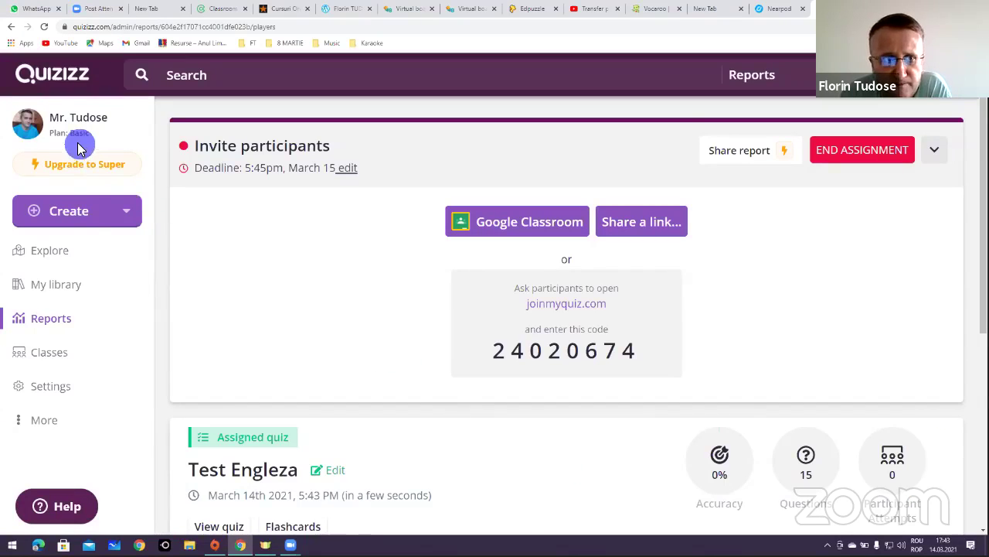
Step: Create a new quiz named "test" with English as its subject
{"action": "left_click", "coordinate": [85, 211]}
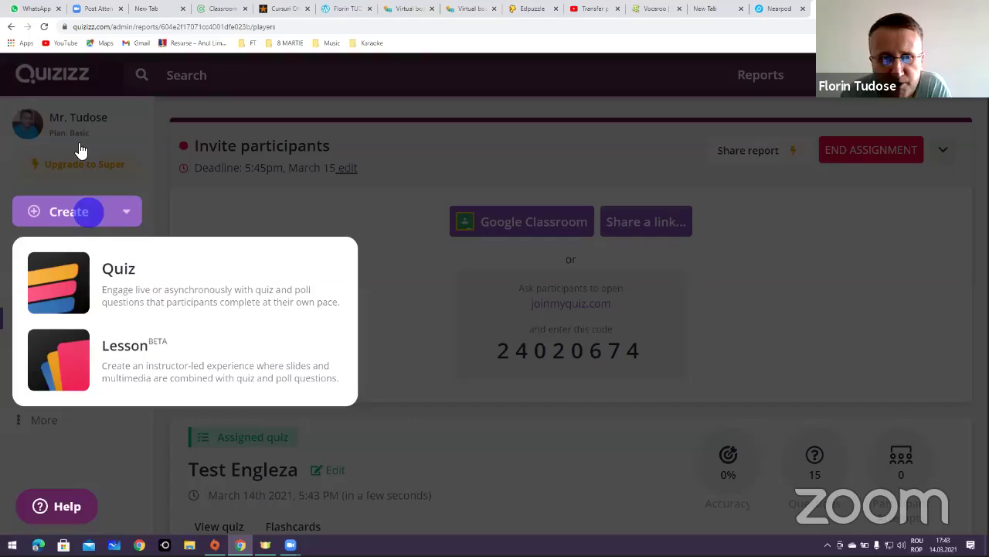
{"action": "left_click", "coordinate": [162, 261]}
{"action": "left_click", "coordinate": [439, 192]}
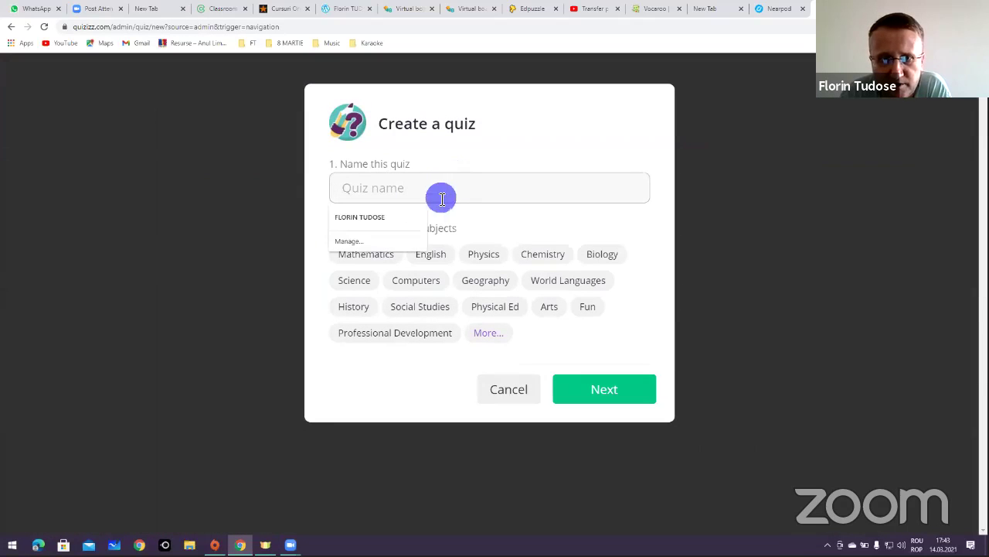
{"action": "type", "text": "te"}
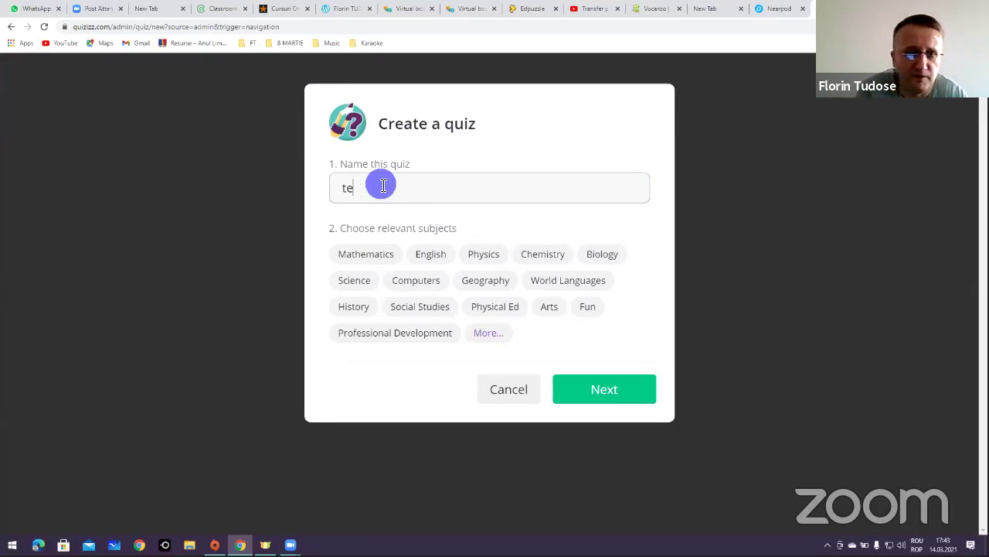
{"action": "type", "text": "st"}
{"action": "left_click", "coordinate": [498, 306]}
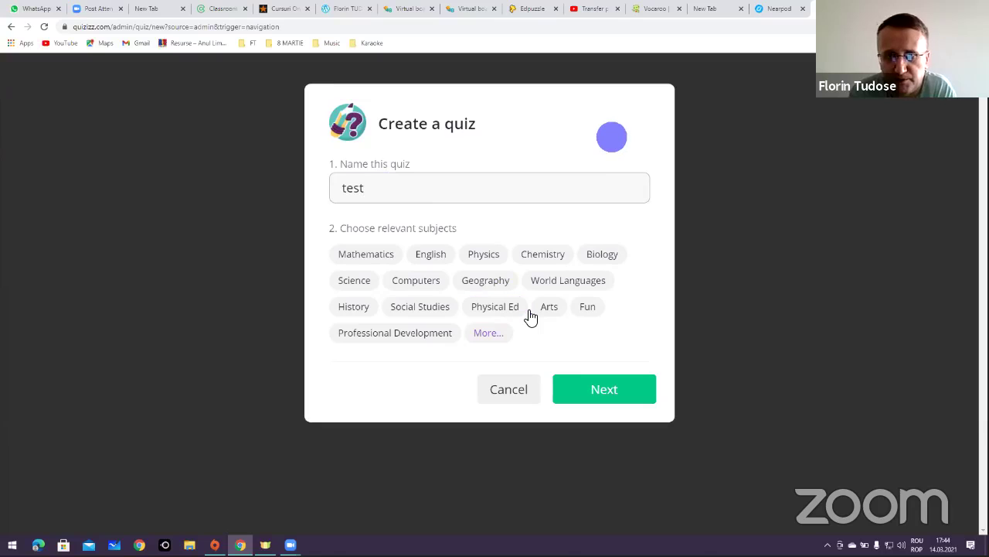
{"action": "left_click", "coordinate": [613, 397]}
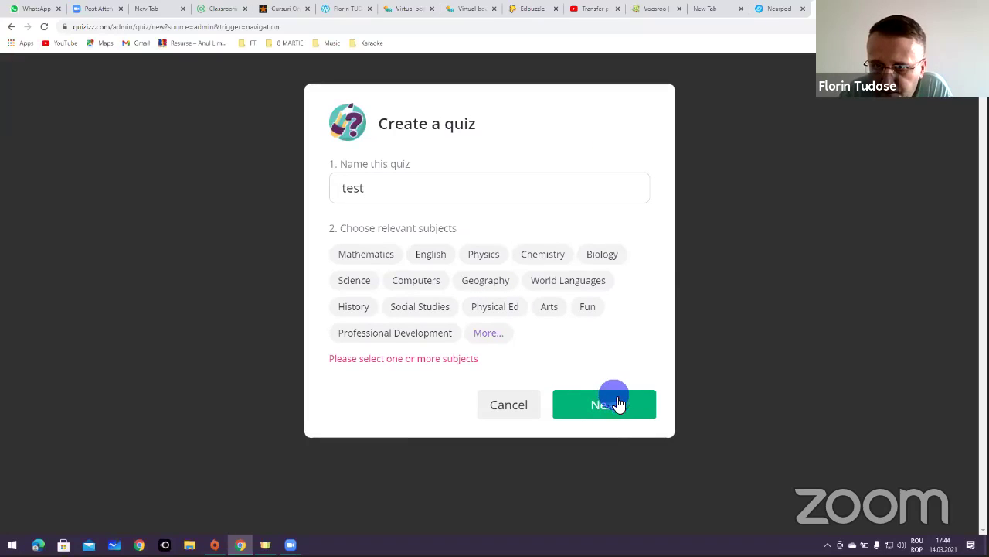
{"action": "left_click", "coordinate": [627, 412]}
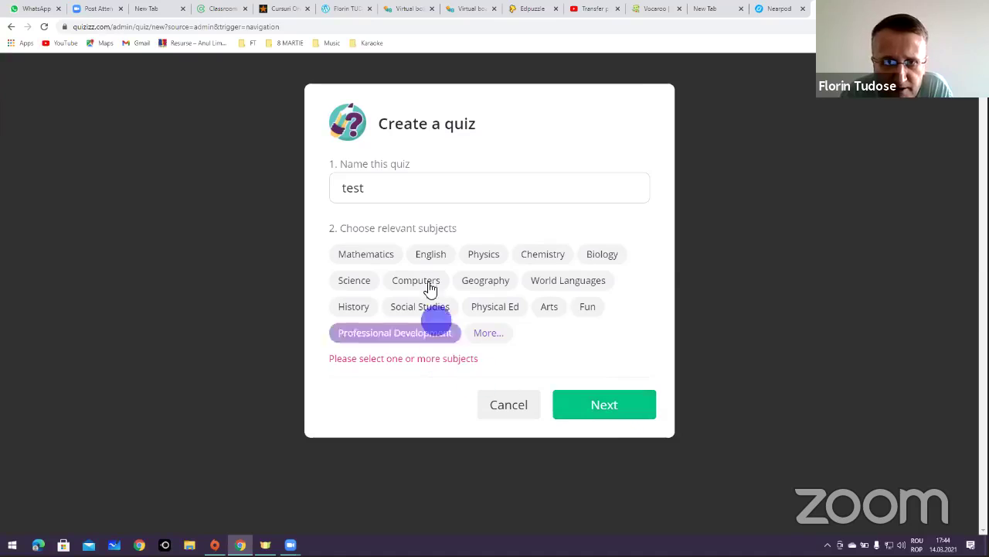
{"action": "left_click", "coordinate": [433, 253]}
{"action": "left_click", "coordinate": [600, 394]}
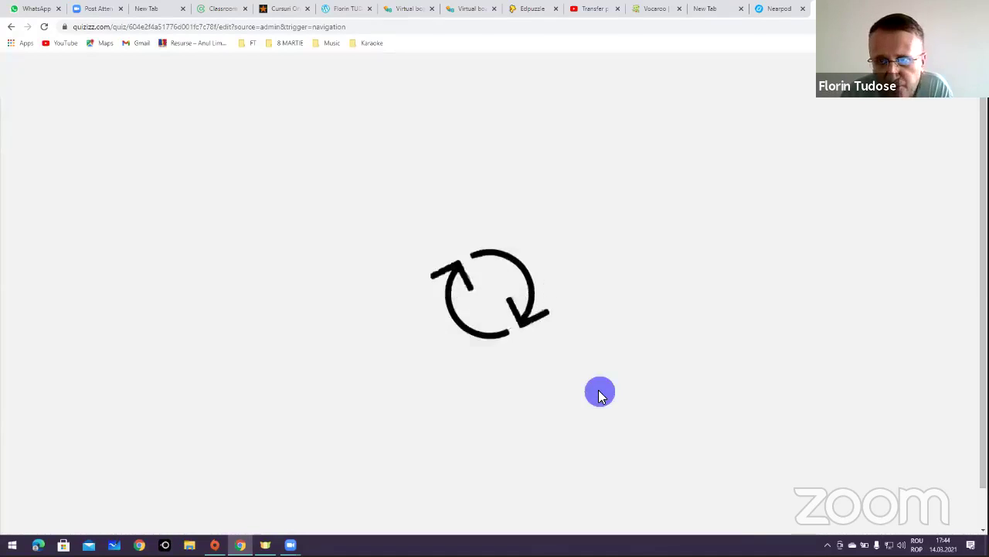
Step: Add a multiple-choice question reading "Care este capitala Portugaliei?"
{"action": "left_click", "coordinate": [298, 270]}
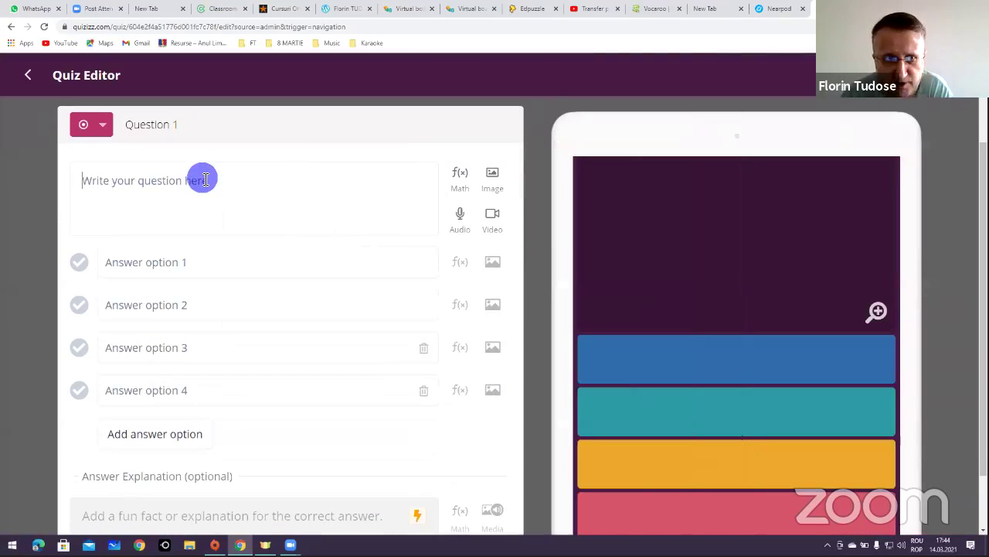
{"action": "left_click", "coordinate": [204, 178]}
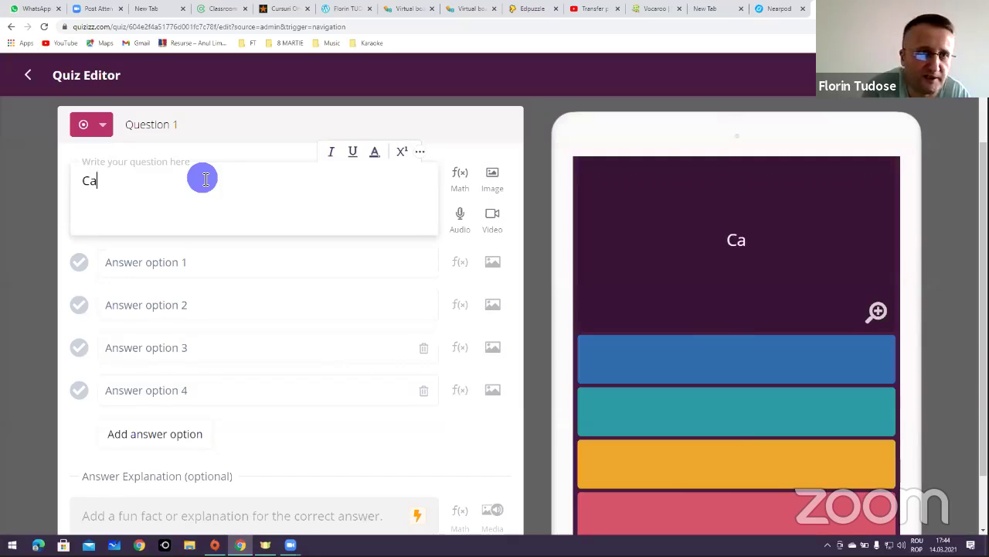
{"action": "type", "text": "Care este"}
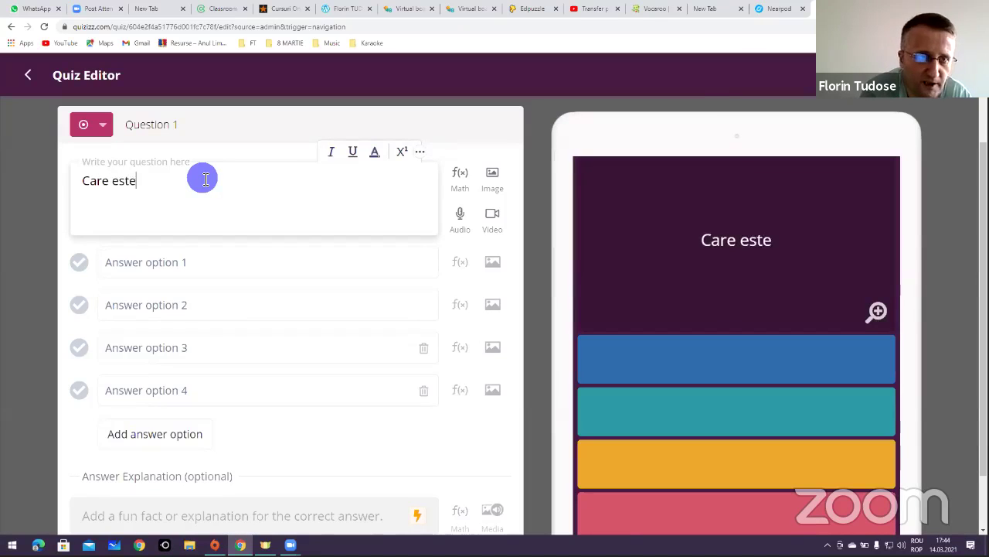
{"action": "type", "text": " capitala "}
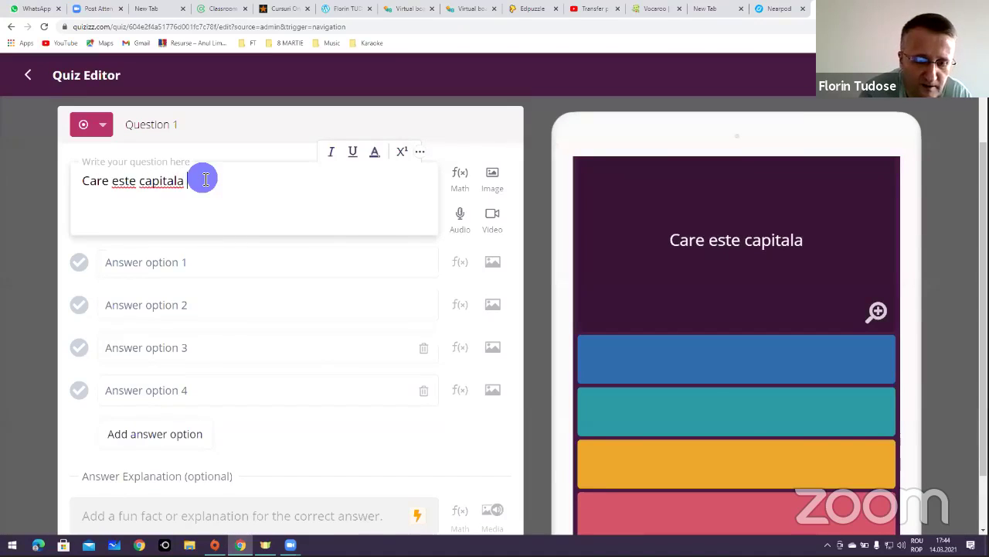
{"action": "type", "text": "P"}
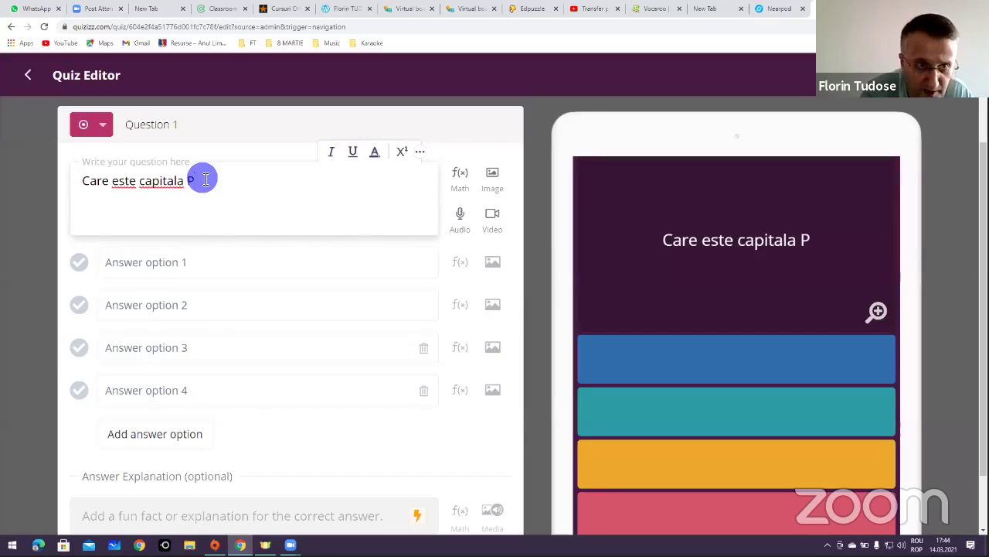
{"action": "type", "text": "ortu"}
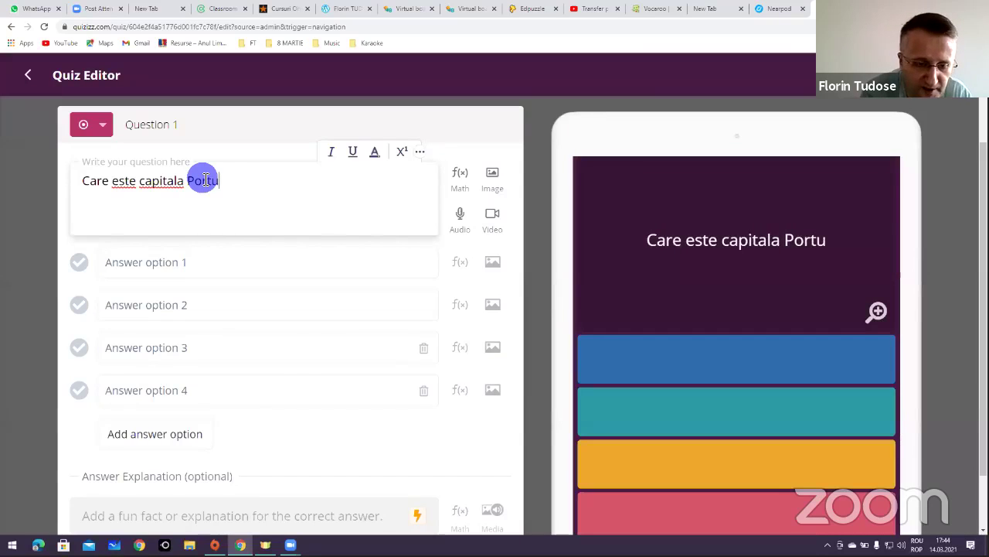
{"action": "type", "text": "galiei?"}
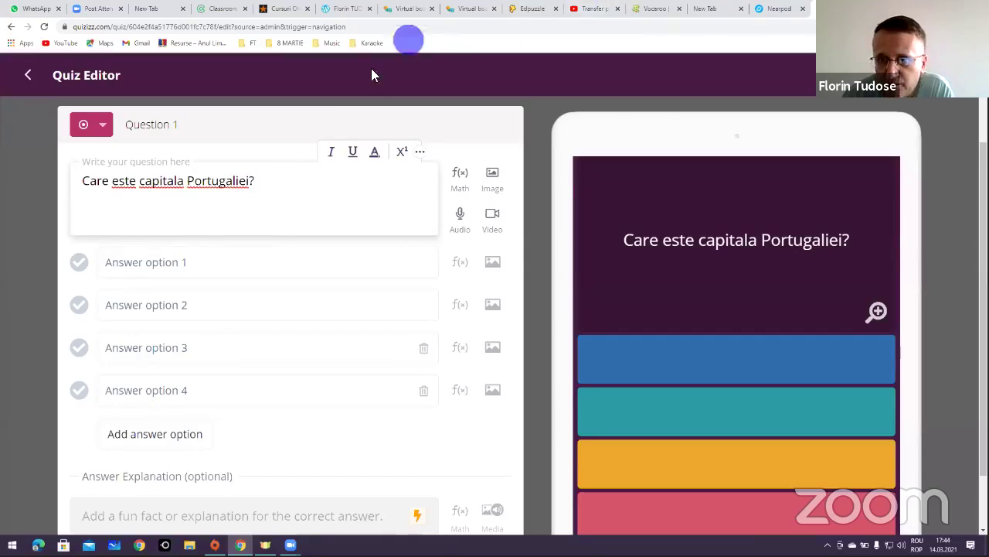
Step: Fill in the answer options Lisabona, Porto and Funchal, and mark Lisabona as correct
{"action": "left_click", "coordinate": [186, 273]}
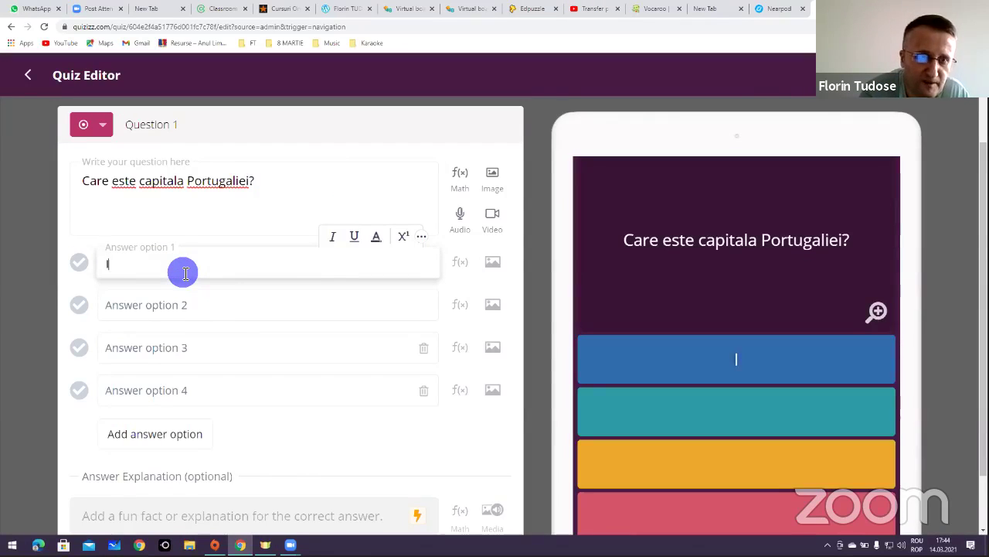
{"action": "type", "text": "Lisa"}
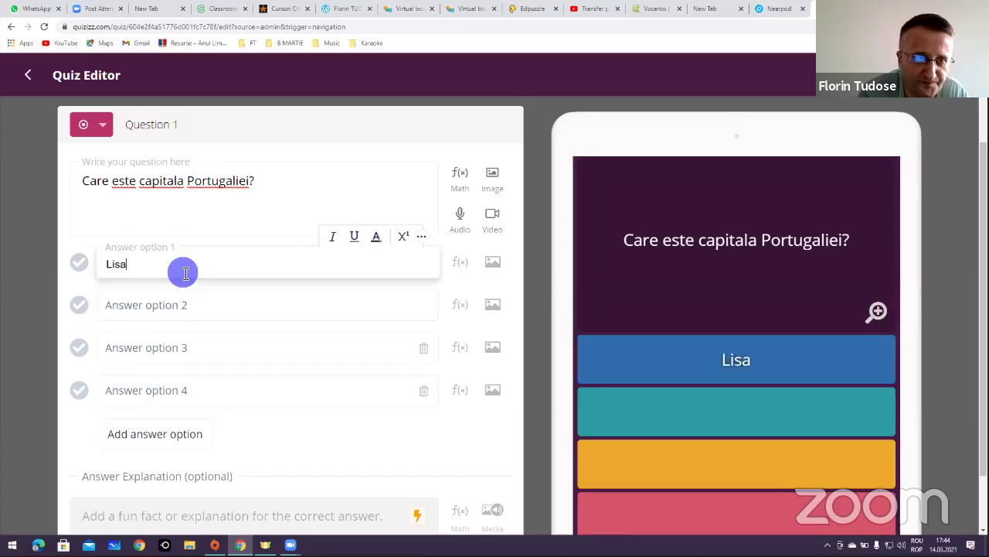
{"action": "type", "text": "biona"}
{"action": "key", "text": "BackSpace"}
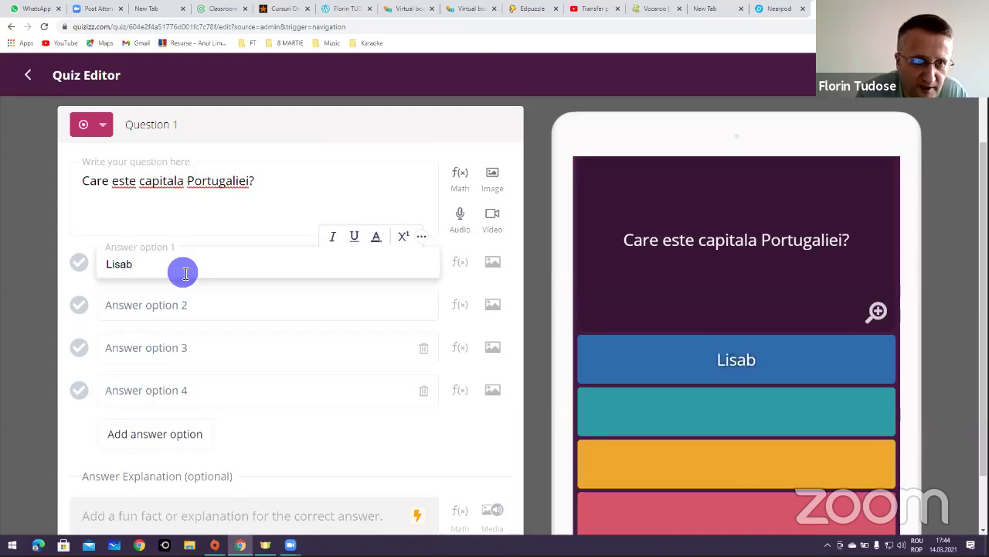
{"action": "left_click", "coordinate": [193, 298]}
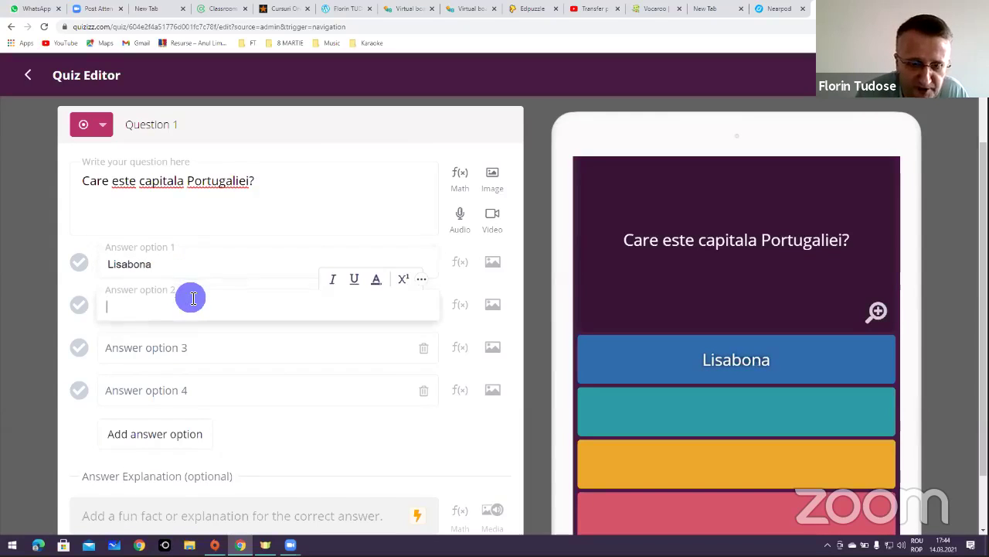
{"action": "left_click", "coordinate": [207, 355]}
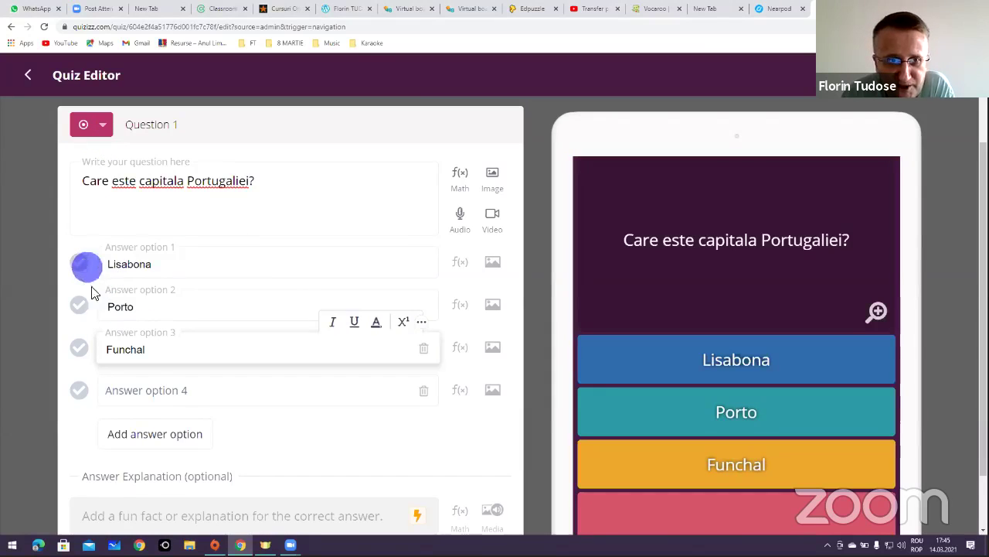
{"action": "left_click", "coordinate": [81, 264]}
Step: Switch the question to Checkbox type, try marking Lisabona, Porto and Funchal as correct, and clear Funchal and Porto
{"action": "left_click", "coordinate": [105, 125]}
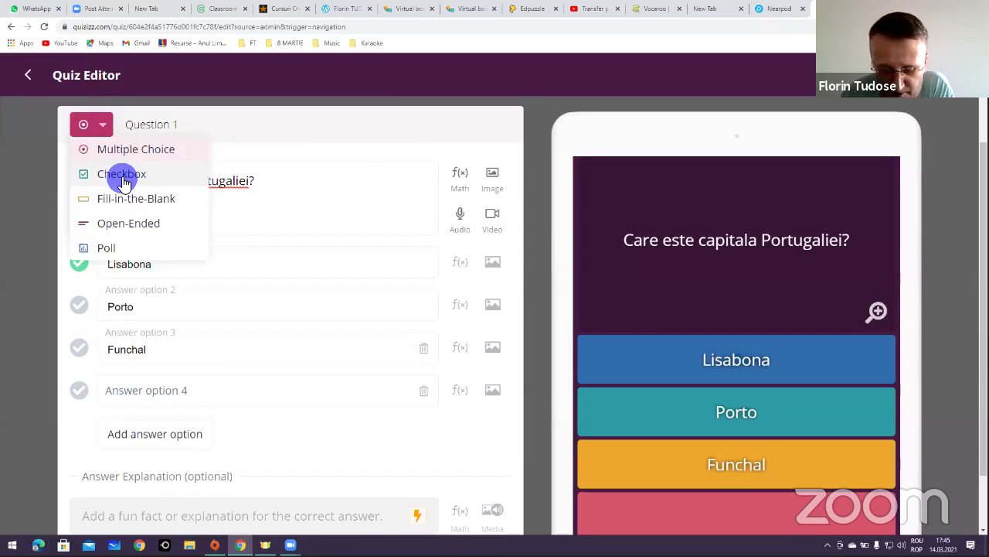
{"action": "left_click", "coordinate": [78, 263]}
{"action": "left_click", "coordinate": [79, 305]}
{"action": "left_click", "coordinate": [81, 349]}
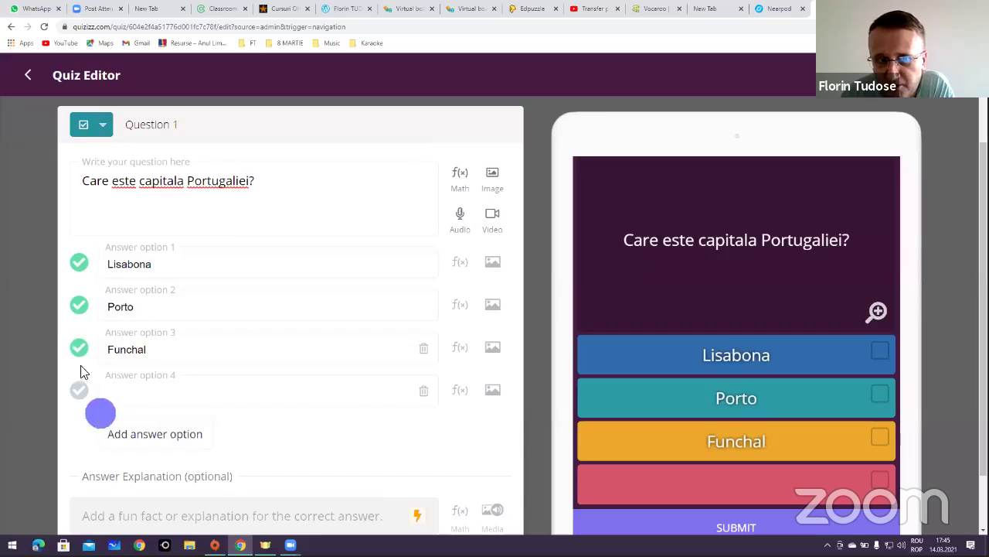
{"action": "left_click", "coordinate": [79, 348]}
{"action": "left_click", "coordinate": [78, 305]}
Step: Change the question type to Fill-in-the-Blank and from there to Open-Ended
{"action": "left_click", "coordinate": [95, 133]}
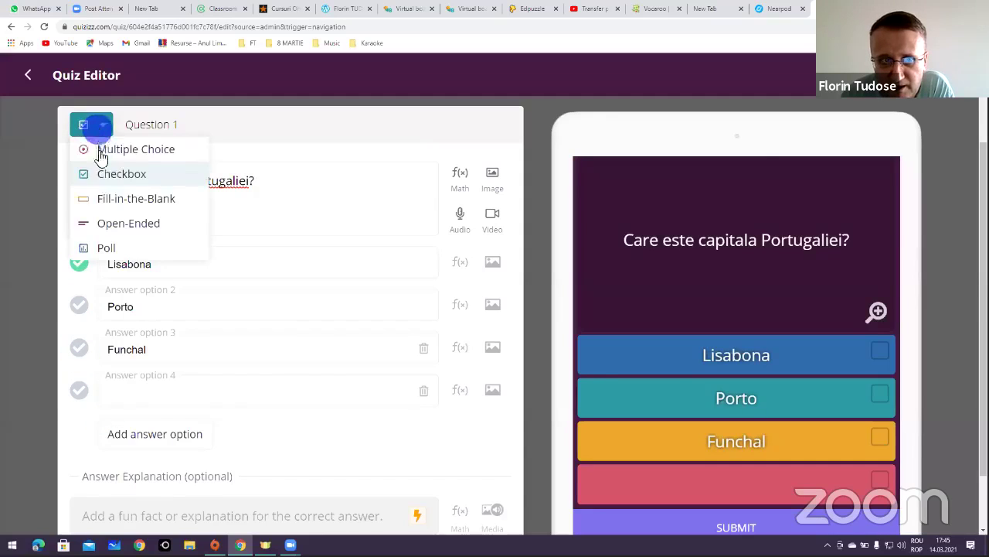
{"action": "left_click", "coordinate": [108, 200]}
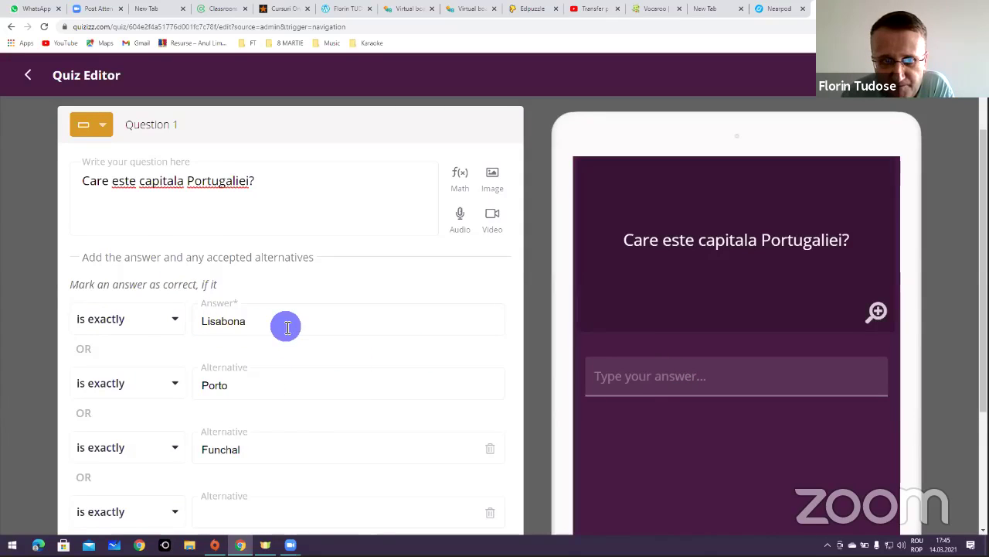
{"action": "left_click", "coordinate": [100, 123]}
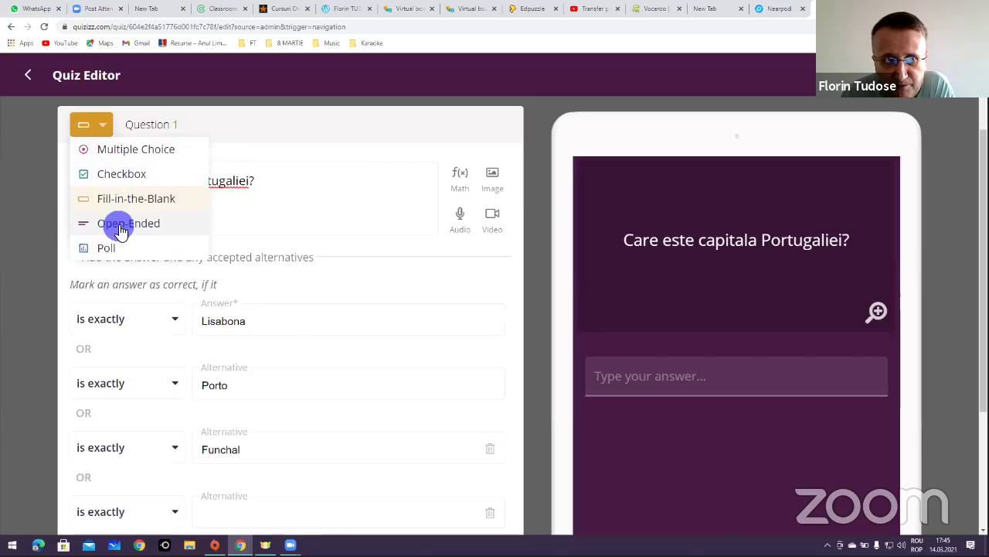
{"action": "left_click", "coordinate": [119, 224]}
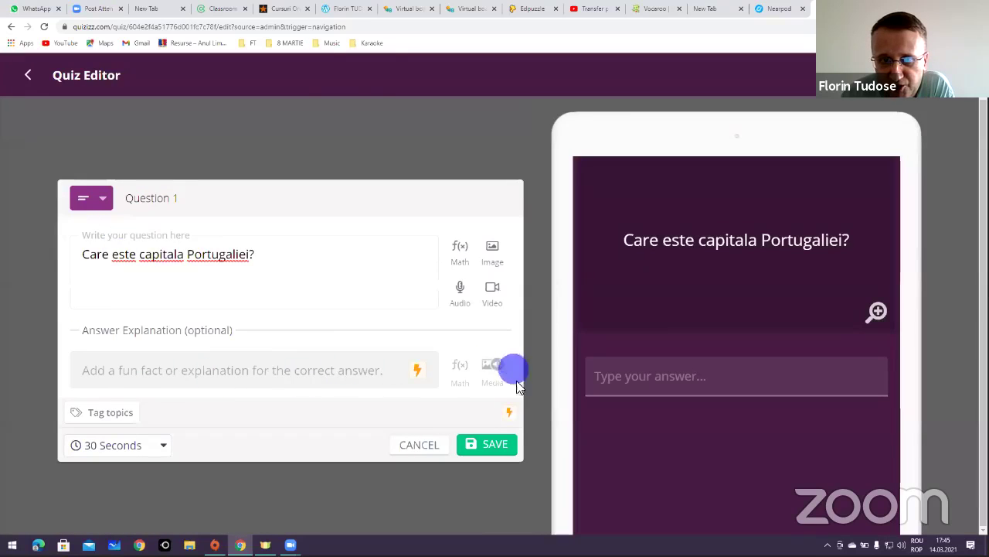
Step: Examine the Basic, Greek and Advanced symbol sets in the question's Equation Editor and close it without inserting anything
{"action": "left_click", "coordinate": [464, 252]}
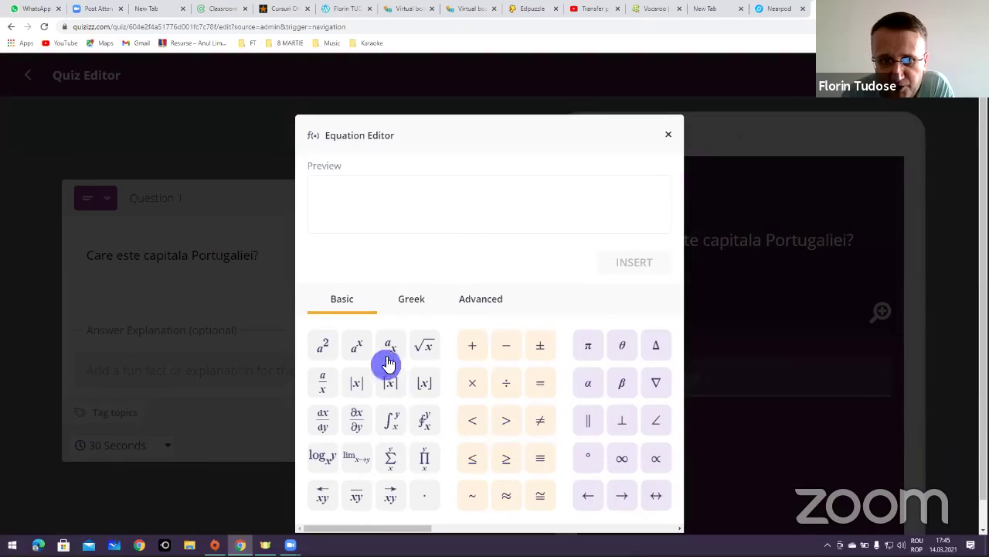
{"action": "left_click", "coordinate": [412, 303]}
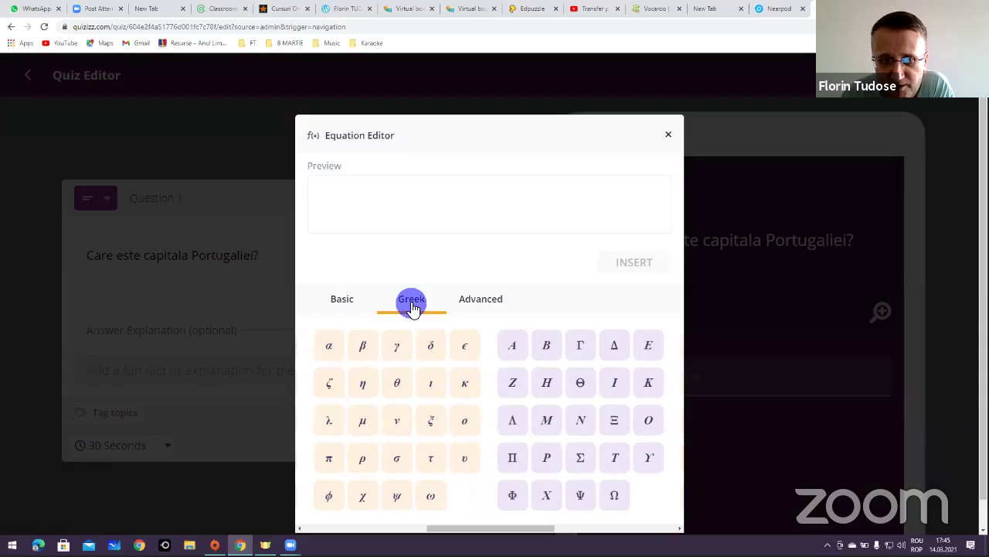
{"action": "left_click", "coordinate": [351, 302]}
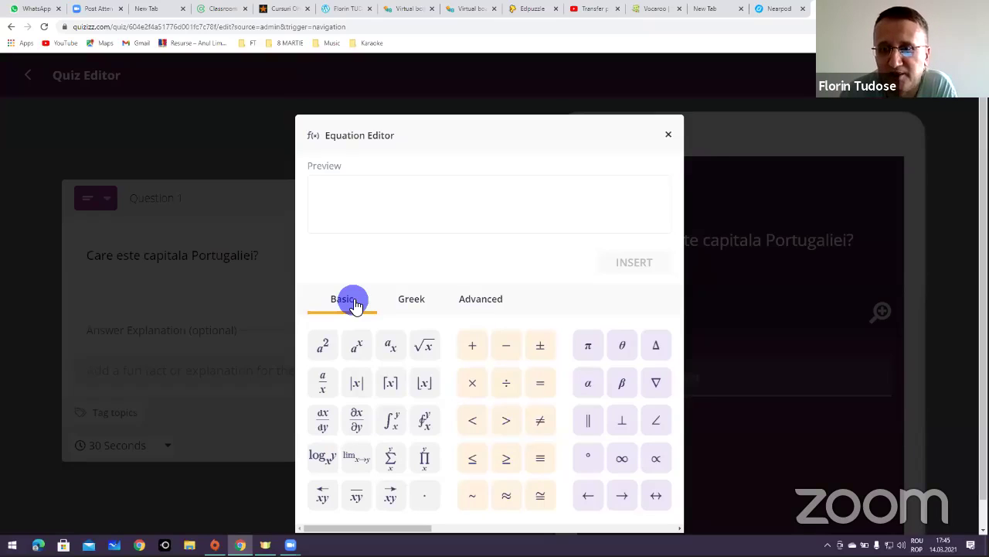
{"action": "scroll", "coordinate": [425, 421], "scroll_direction": "down", "scroll_amount": 1}
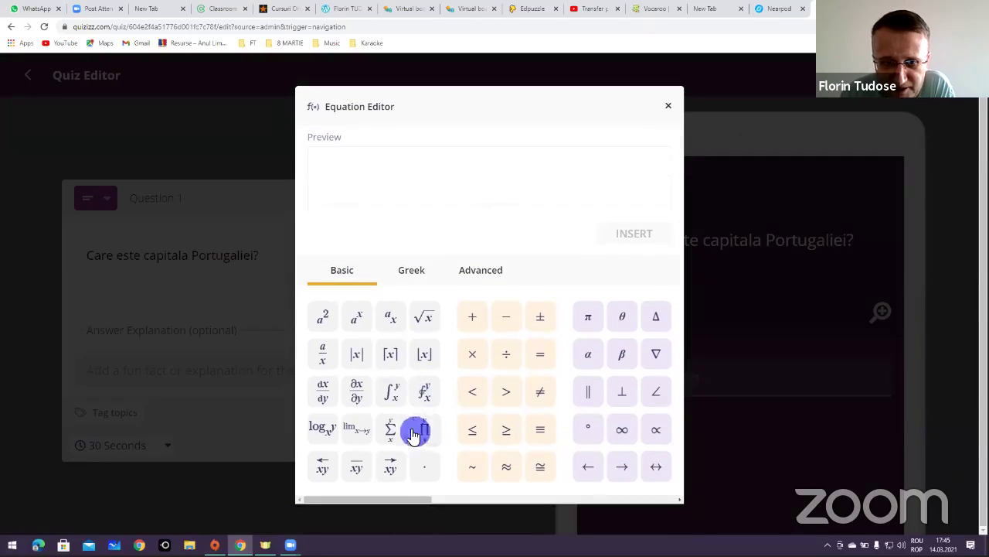
{"action": "left_click", "coordinate": [468, 274]}
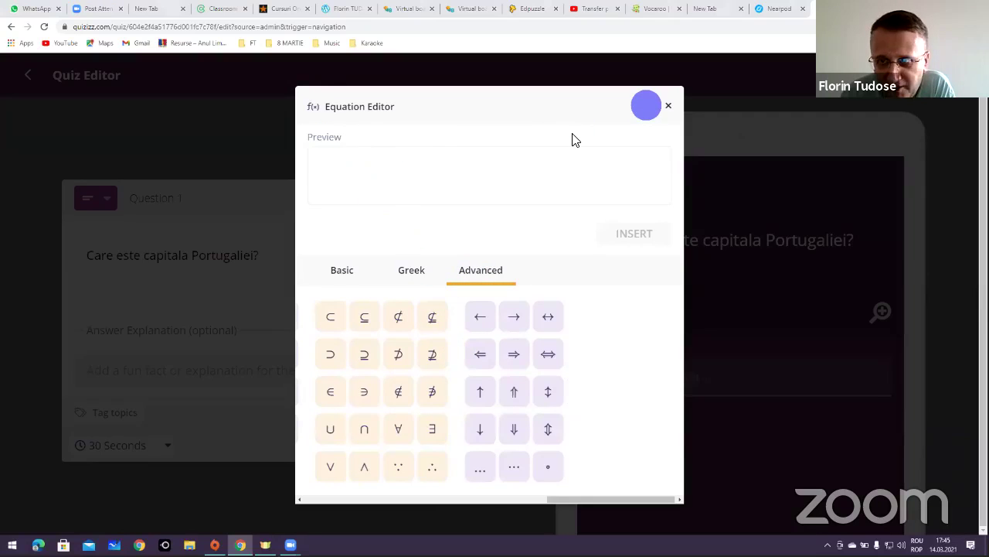
{"action": "left_click", "coordinate": [668, 106]}
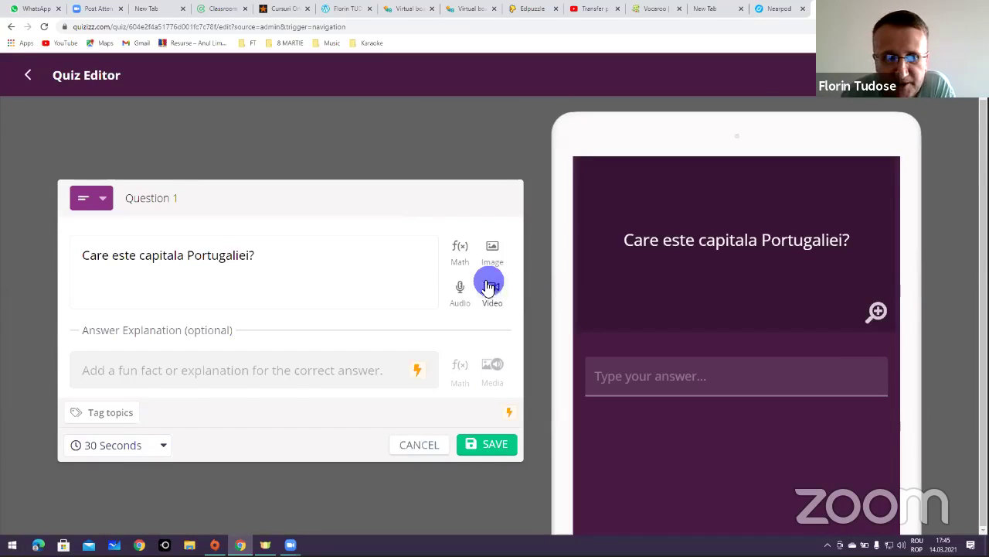
Step: Discard the open-ended question, try to finish the quiz, and return to editing it
{"action": "left_click", "coordinate": [424, 448]}
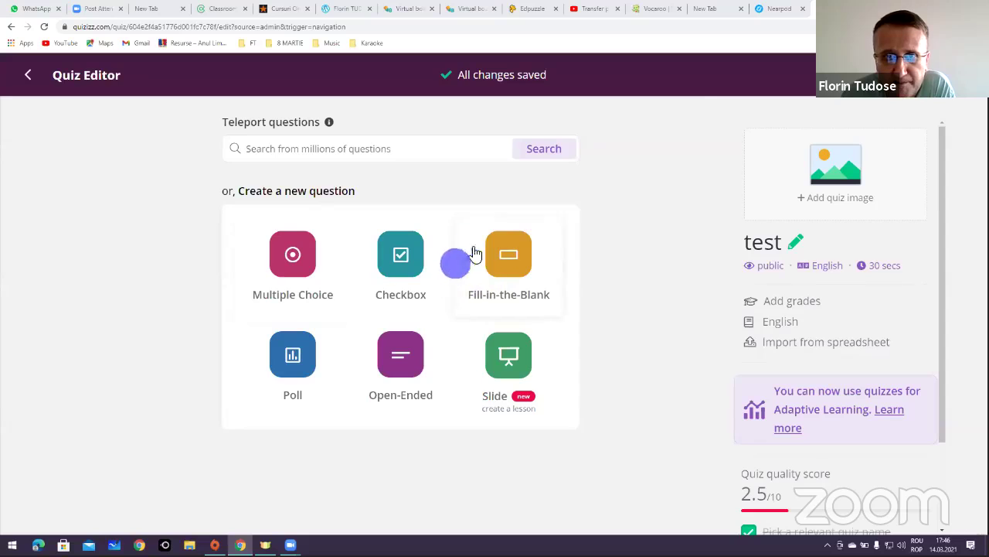
{"action": "left_click", "coordinate": [858, 75]}
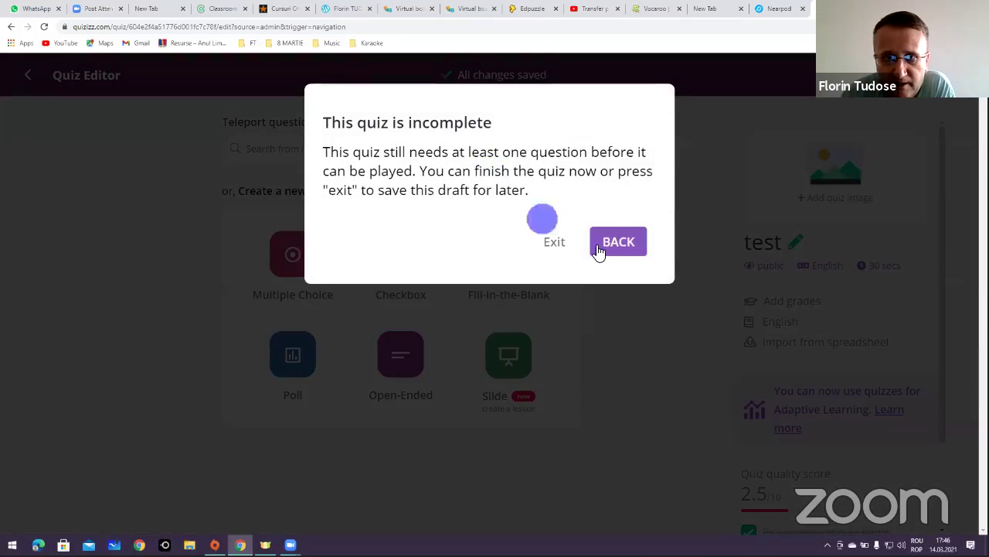
{"action": "left_click", "coordinate": [600, 254]}
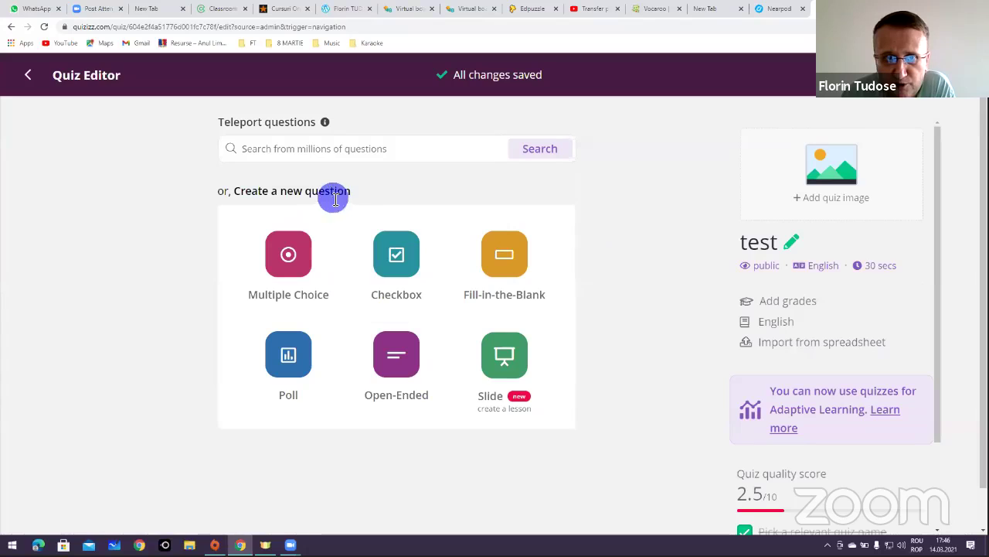
Step: Start a new Multiple Choice question and set its answer time to 10 seconds
{"action": "left_click", "coordinate": [292, 264]}
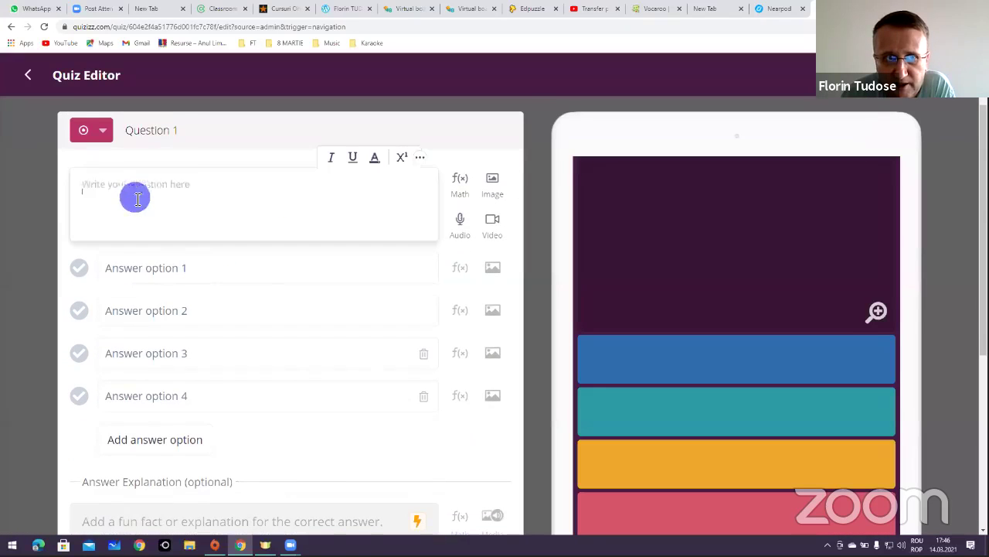
{"action": "left_click", "coordinate": [129, 354]}
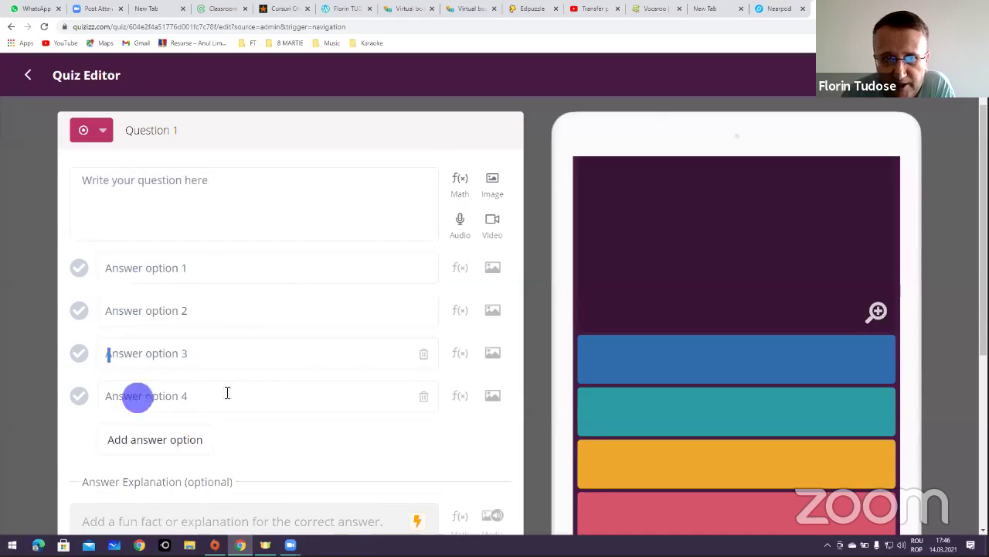
{"action": "scroll", "coordinate": [262, 495], "scroll_direction": "down", "scroll_amount": 2}
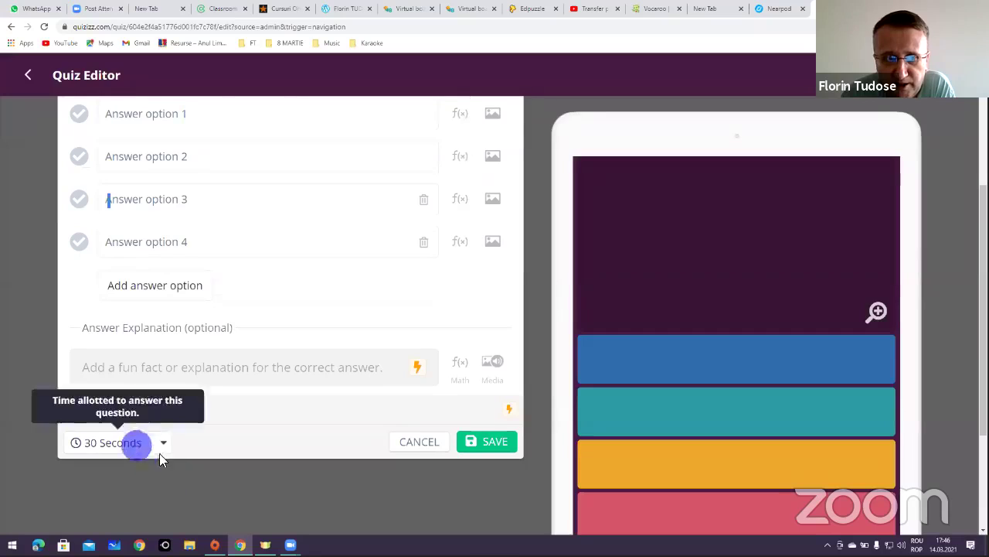
{"action": "left_click", "coordinate": [164, 445]}
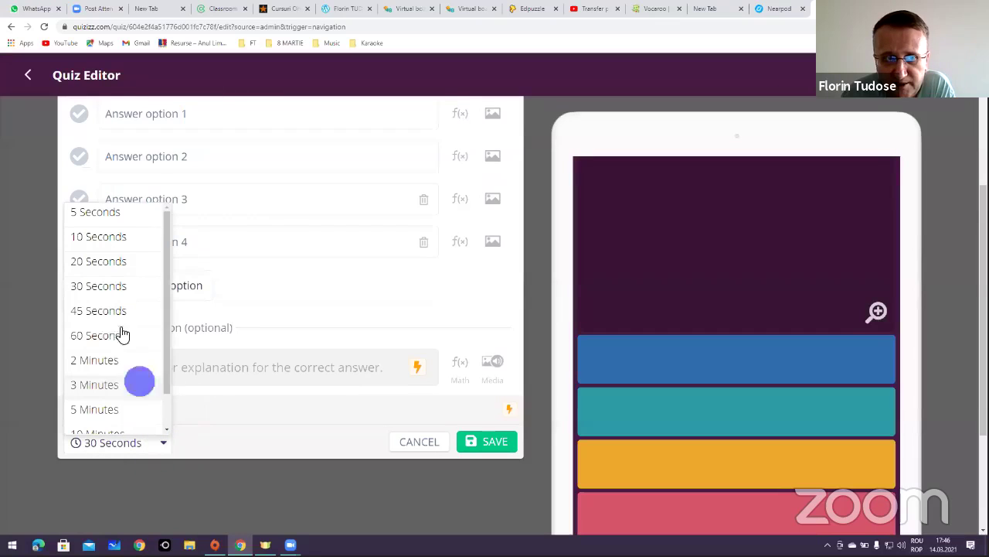
{"action": "left_click", "coordinate": [109, 242]}
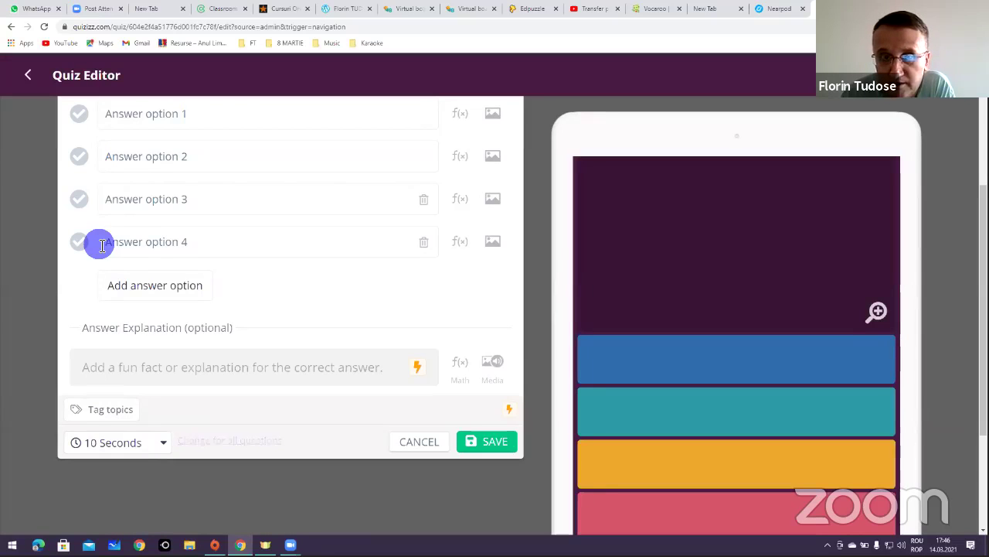
{"action": "scroll", "coordinate": [98, 192], "scroll_direction": "up", "scroll_amount": 2}
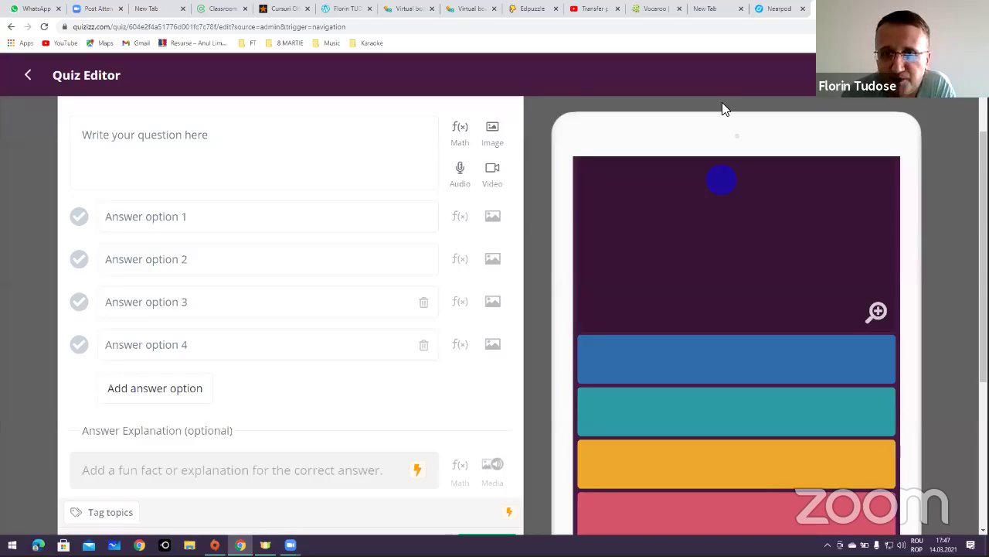
{"action": "scroll", "coordinate": [220, 81], "scroll_direction": "up", "scroll_amount": 1}
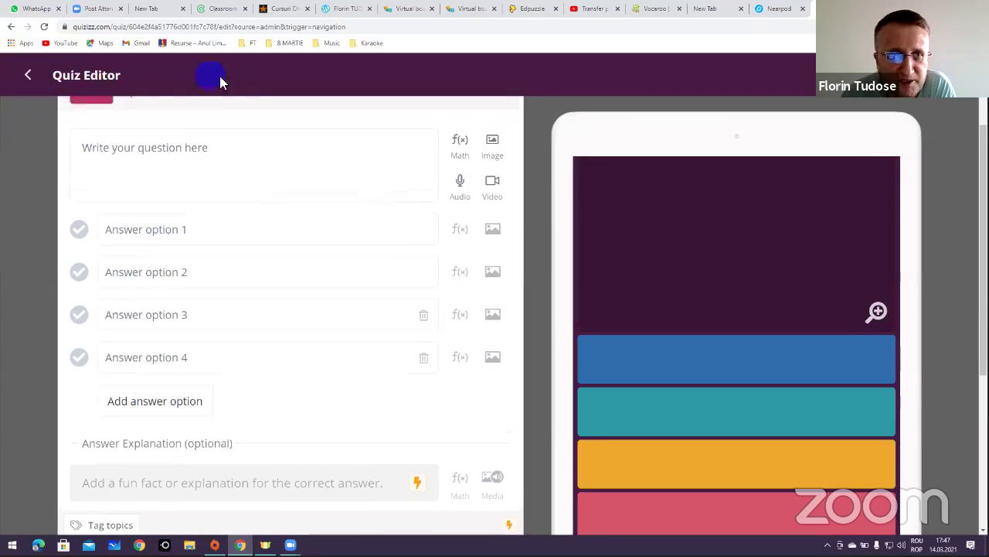
Step: Open Wordwall's template picker page, wordwall.net/ro/create/picktemplate, in a new browser tab
{"action": "key", "text": "ctrl+t"}
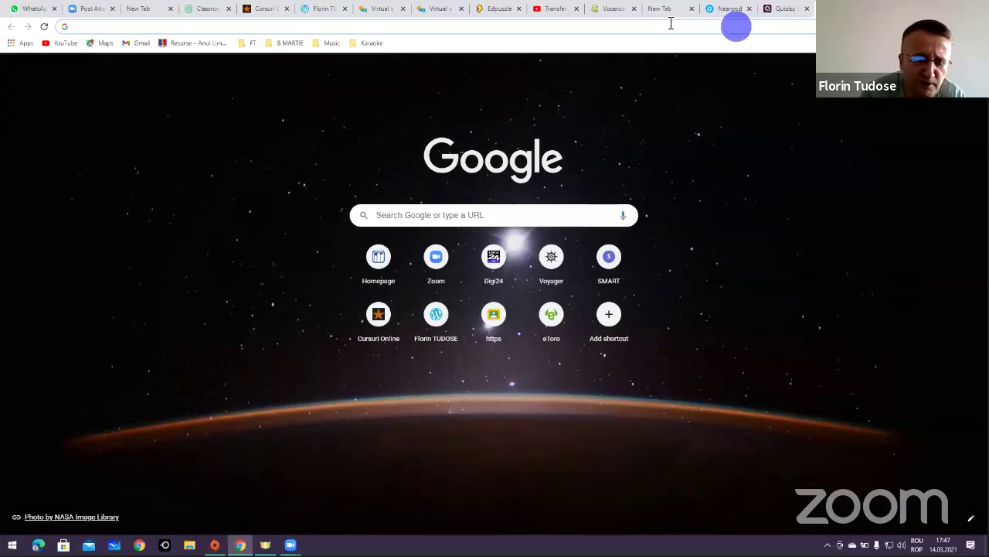
{"action": "type", "text": "wordpress"}
{"action": "key", "text": "Return"}
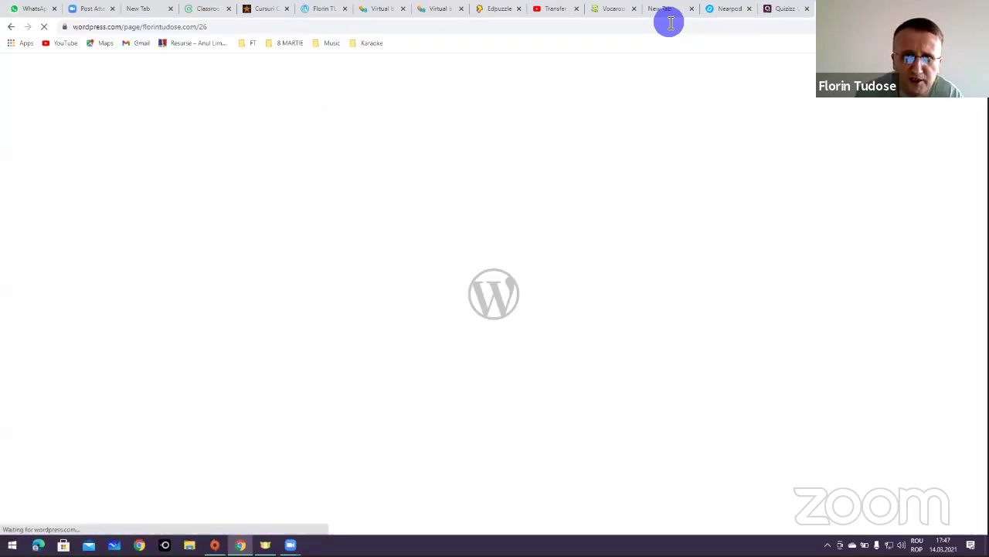
{"action": "key", "text": "ctrl+l"}
{"action": "type", "text": "word"}
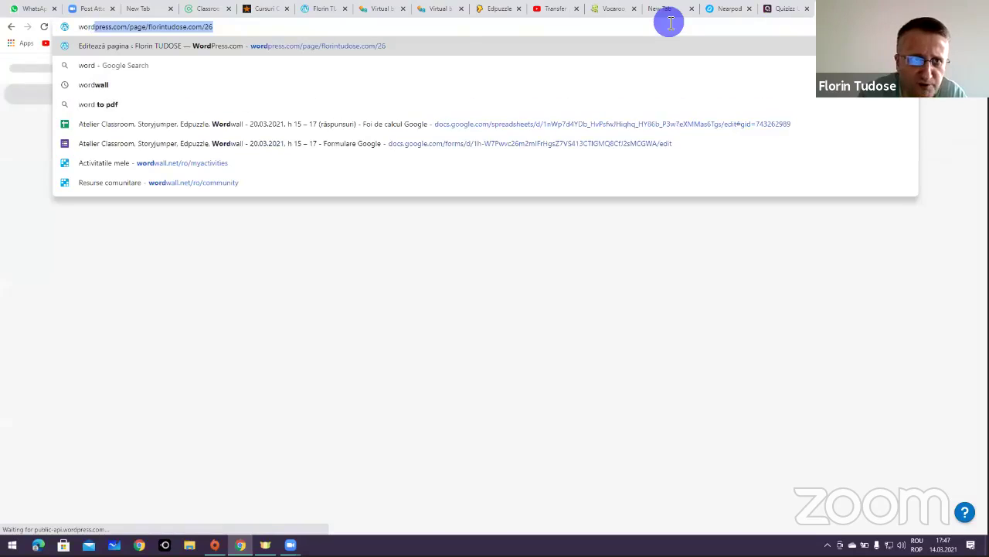
{"action": "key", "text": "BackSpace"}
{"action": "type", "text": "wall.net/ro/create/picktemplate"}
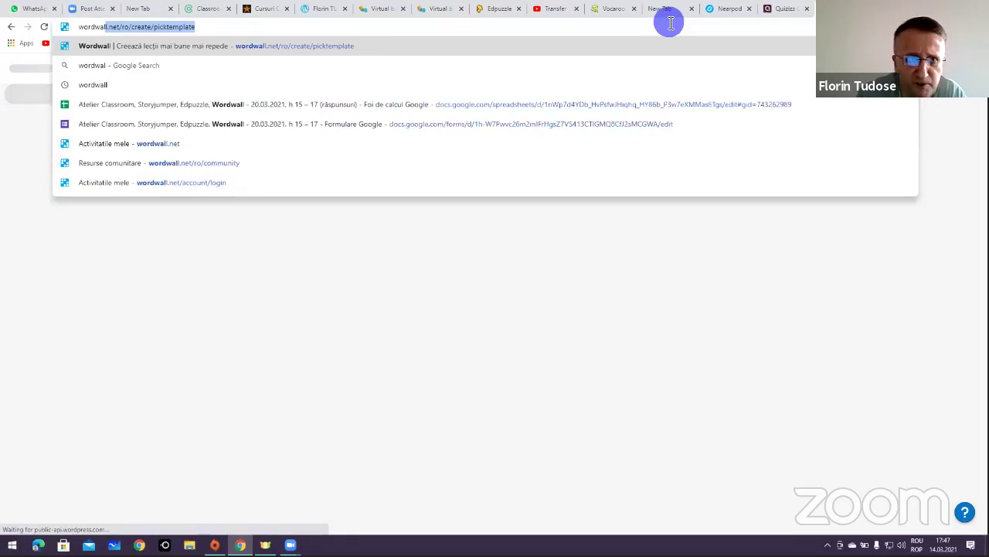
{"action": "key", "text": "Return"}
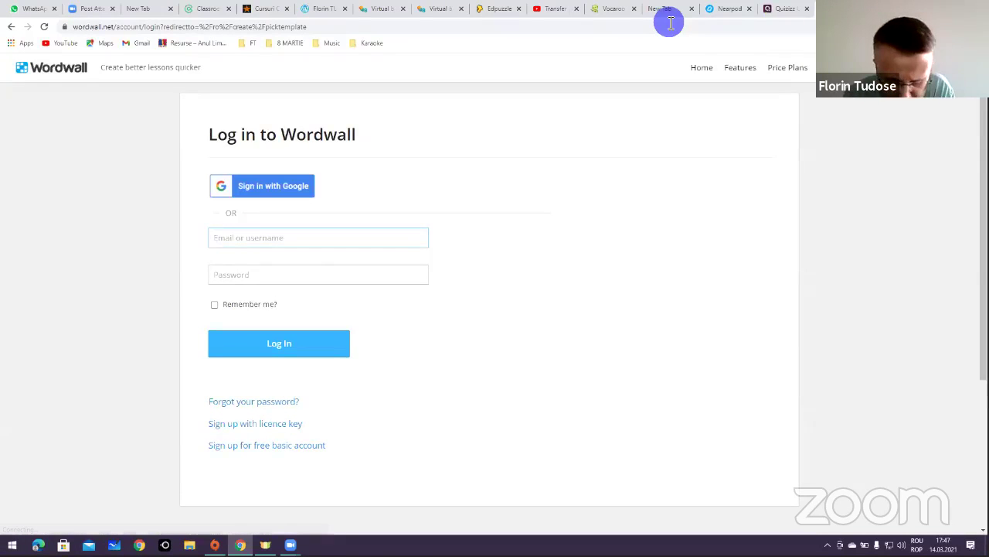
Step: Log in to Wordwall with the saved account e-mail and the account password, and dismiss the browser's password warning
{"action": "left_click", "coordinate": [314, 236]}
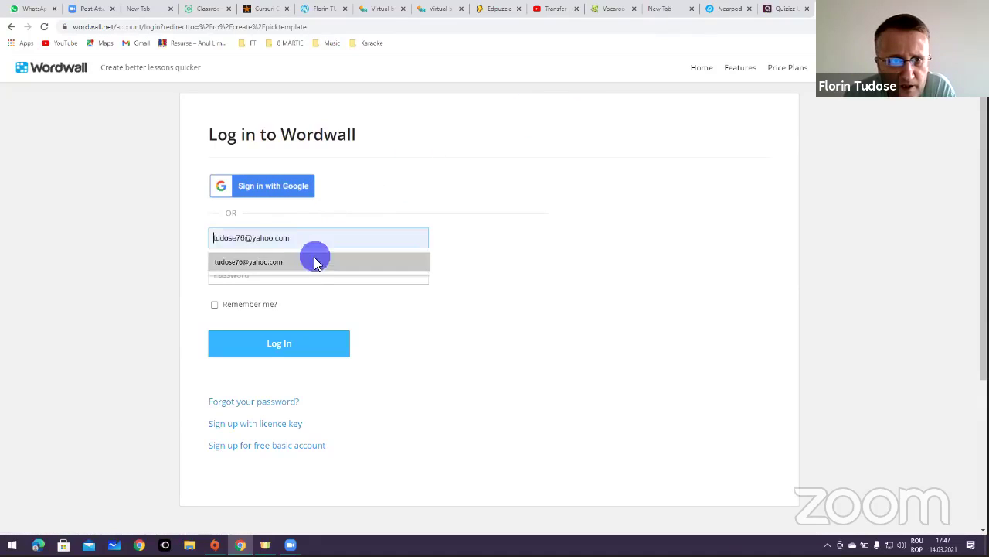
{"action": "left_click", "coordinate": [316, 261]}
{"action": "left_click", "coordinate": [323, 282]}
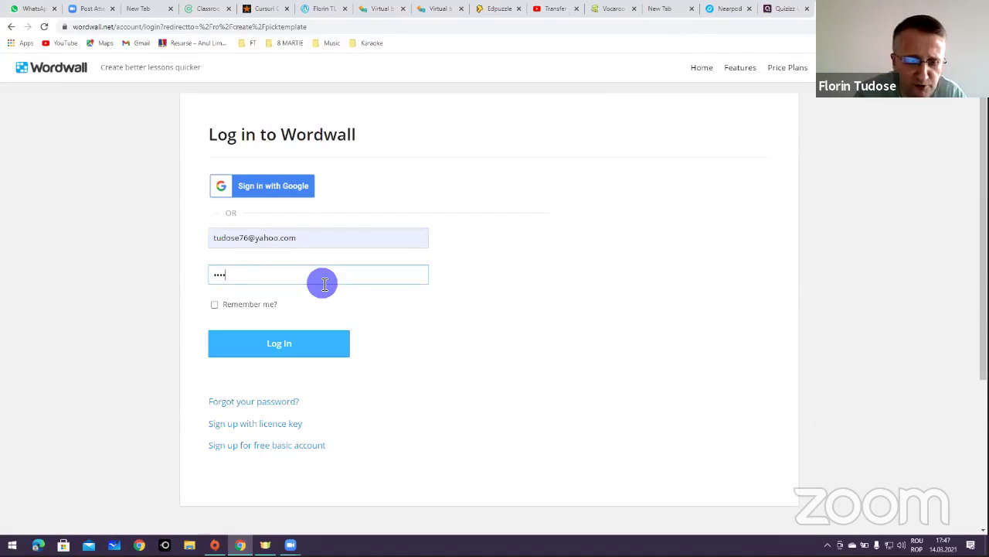
{"action": "key", "text": "Return"}
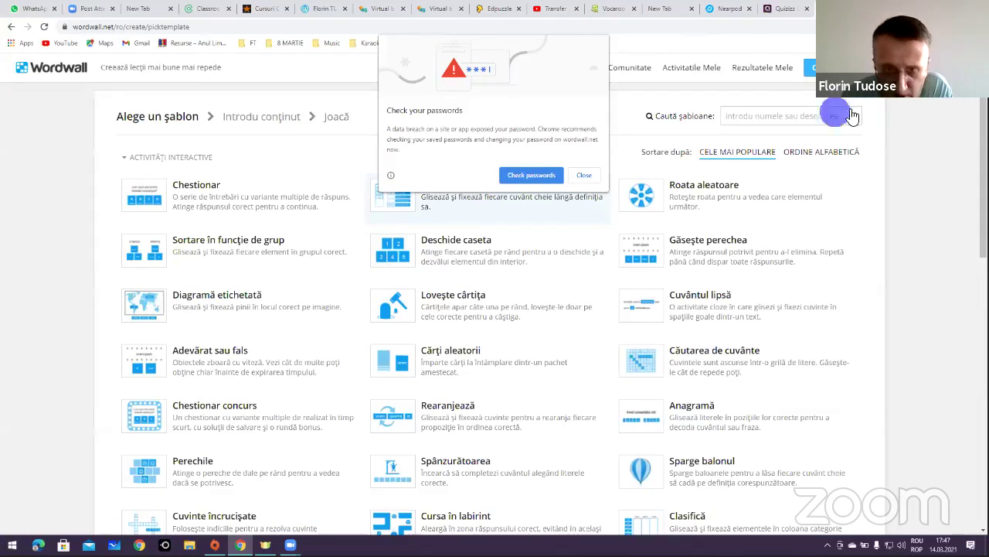
{"action": "left_click", "coordinate": [589, 176]}
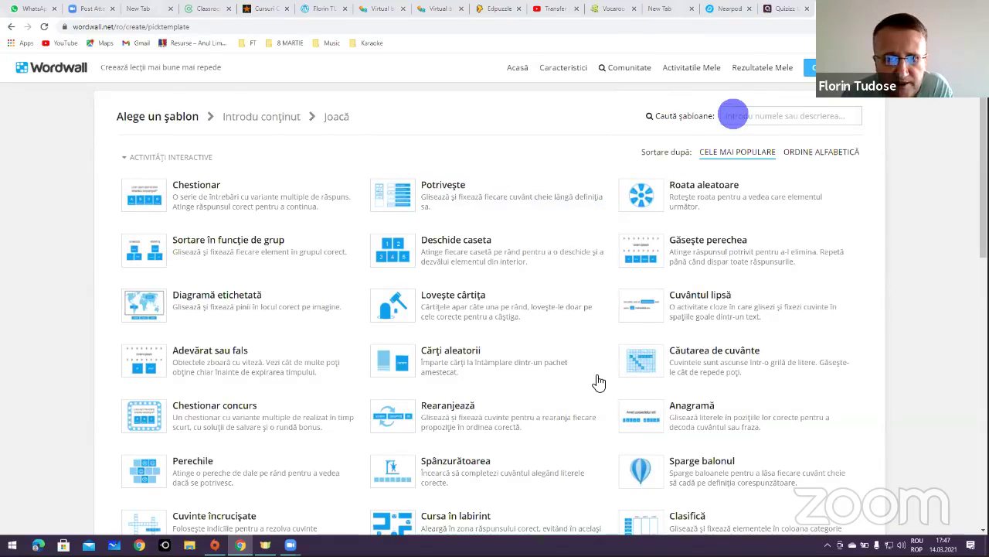
Step: Generate an activity with the maths generator template, using Adunare, Până la 20, Chestionar and 10 questions
{"action": "scroll", "coordinate": [599, 382], "scroll_direction": "down", "scroll_amount": 2}
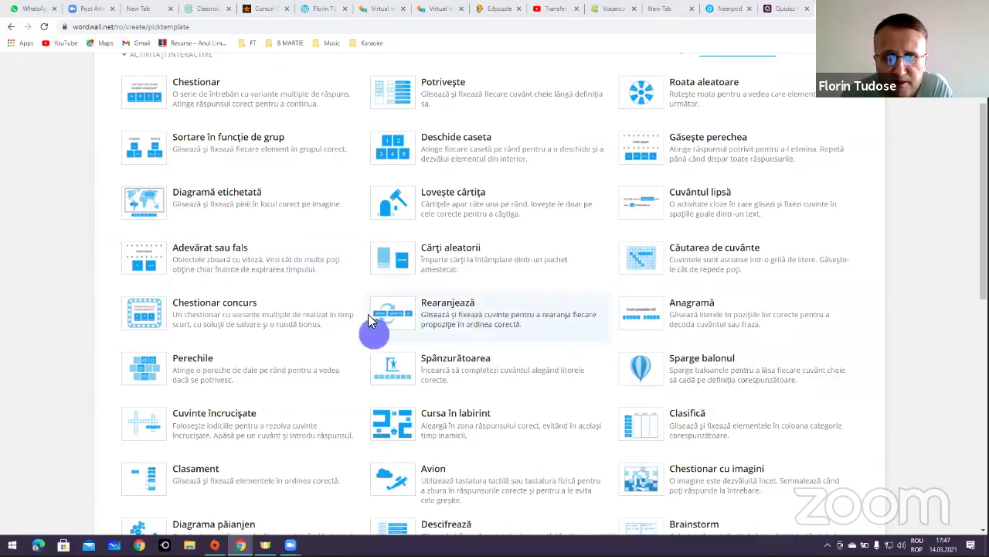
{"action": "scroll", "coordinate": [370, 316], "scroll_direction": "down", "scroll_amount": 2}
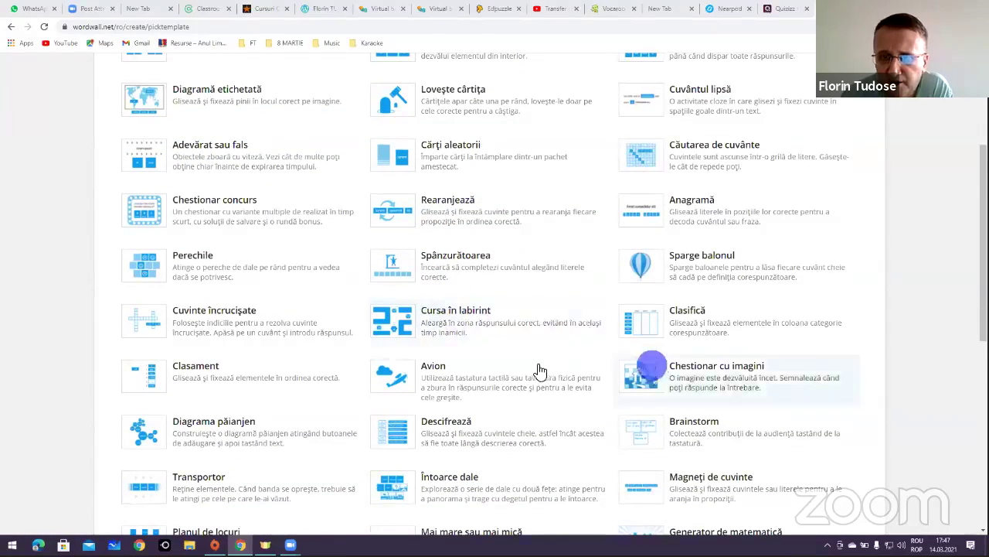
{"action": "scroll", "coordinate": [653, 363], "scroll_direction": "down", "scroll_amount": 2}
{"action": "left_click", "coordinate": [702, 447]}
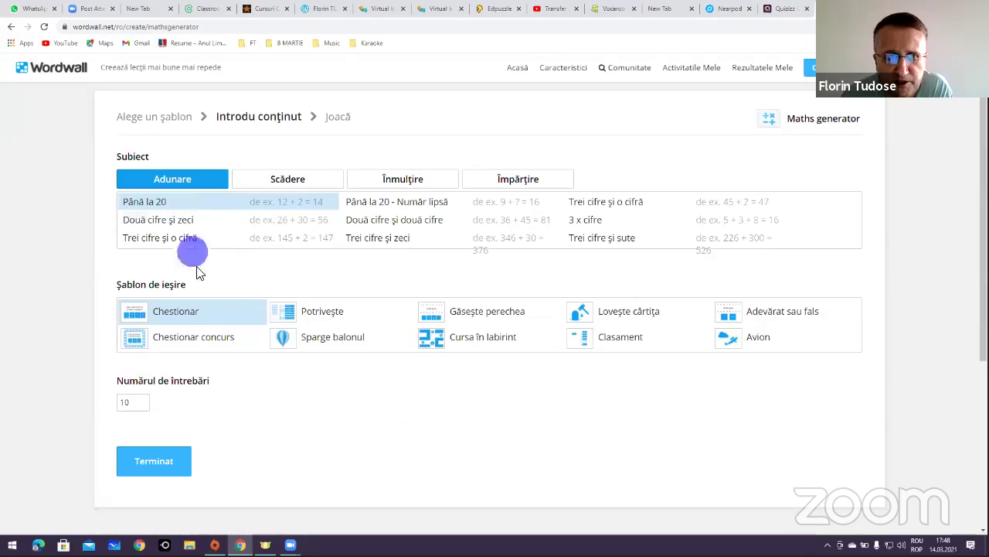
{"action": "left_click", "coordinate": [160, 459]}
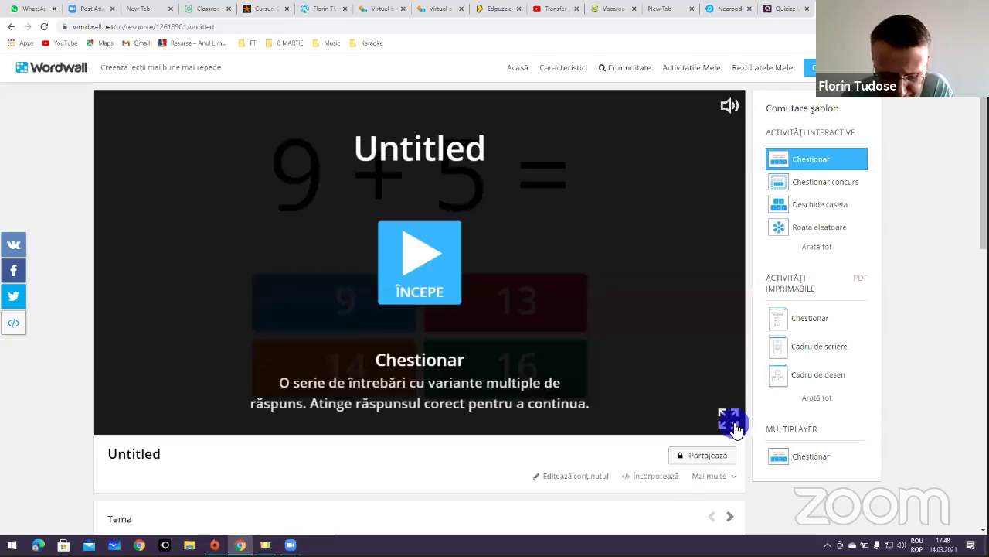
Step: Start the quiz in full screen and answer the first three questions with 14, 17 and 6
{"action": "left_click", "coordinate": [733, 423]}
{"action": "left_click", "coordinate": [506, 302]}
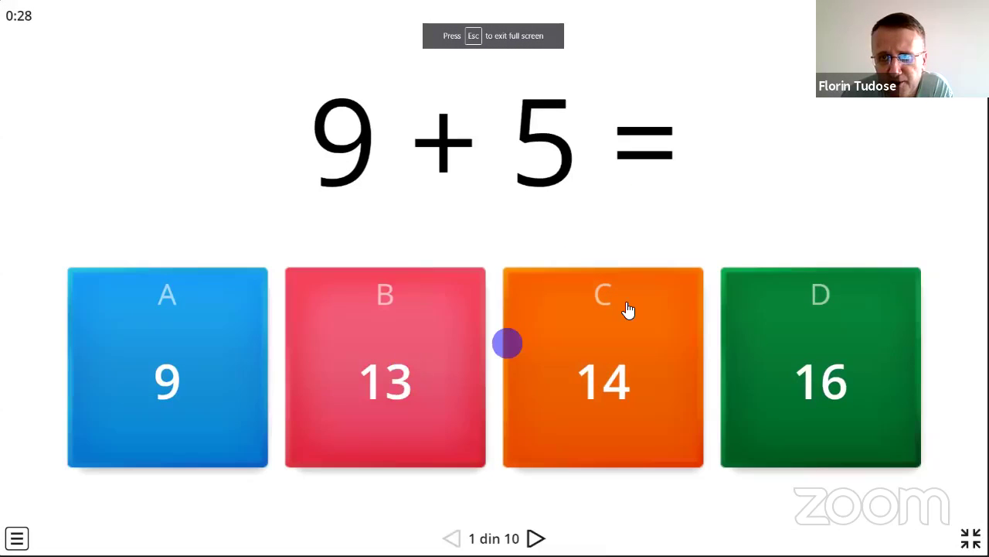
{"action": "left_click", "coordinate": [615, 393]}
{"action": "left_click", "coordinate": [535, 538]}
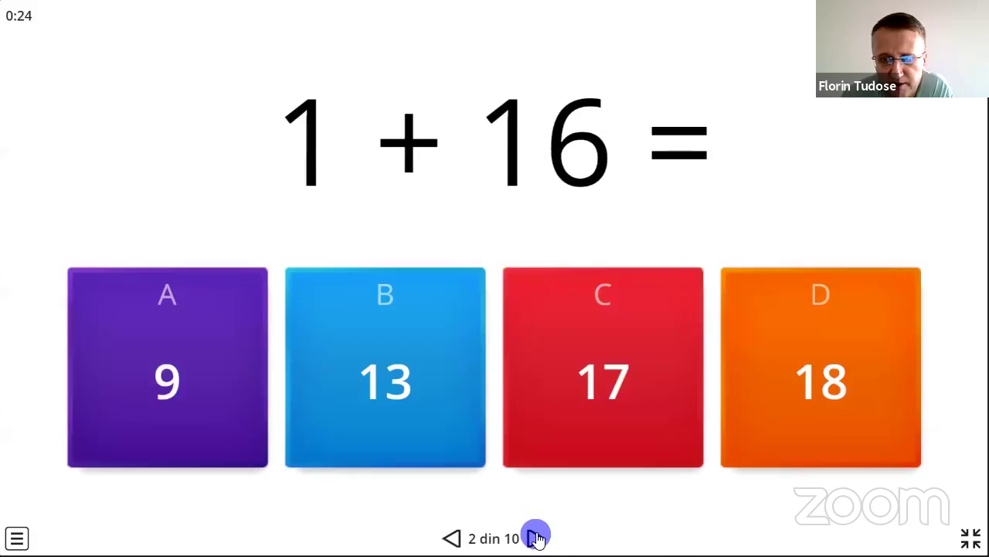
{"action": "left_click", "coordinate": [569, 459]}
{"action": "left_click", "coordinate": [543, 532]}
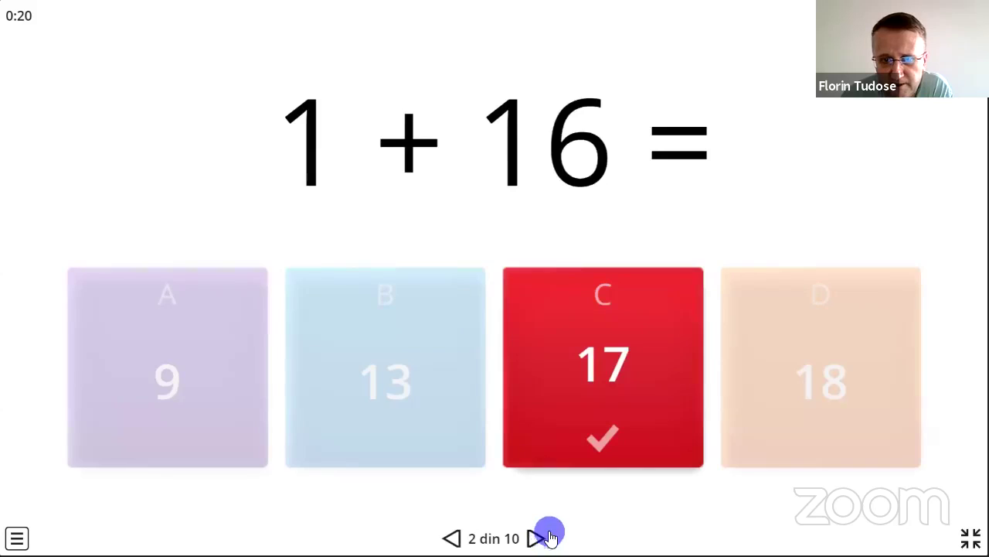
{"action": "left_click", "coordinate": [551, 538]}
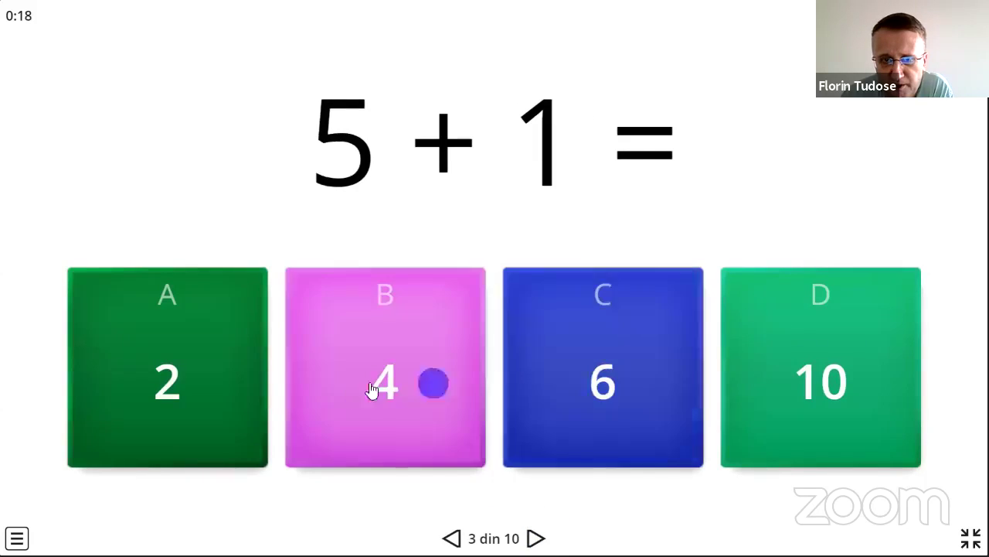
{"action": "left_click", "coordinate": [560, 376]}
{"action": "left_click", "coordinate": [536, 538]}
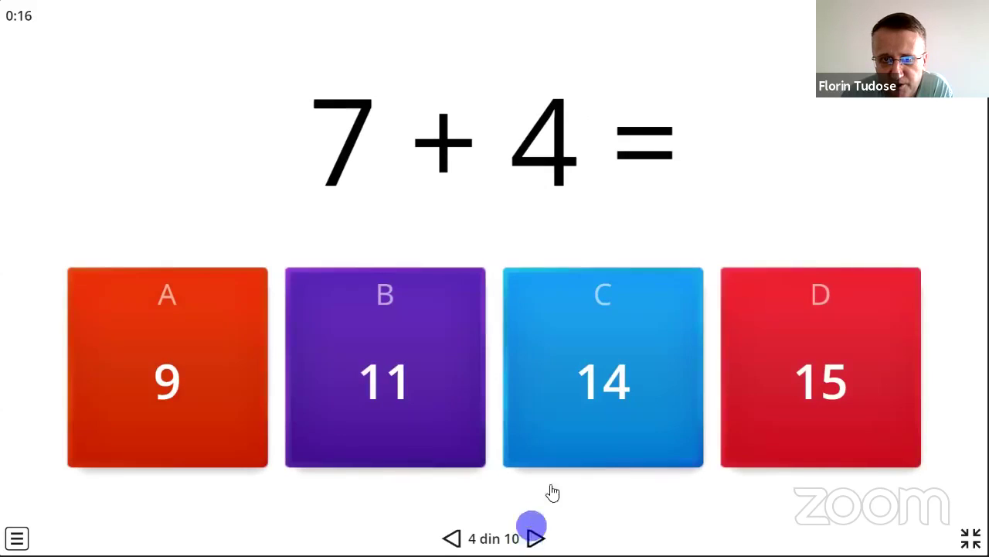
Step: Answer questions four to seven with 11, 8, 6 and 14, advance to question eight and leave full screen
{"action": "left_click", "coordinate": [398, 382]}
{"action": "left_click", "coordinate": [535, 538]}
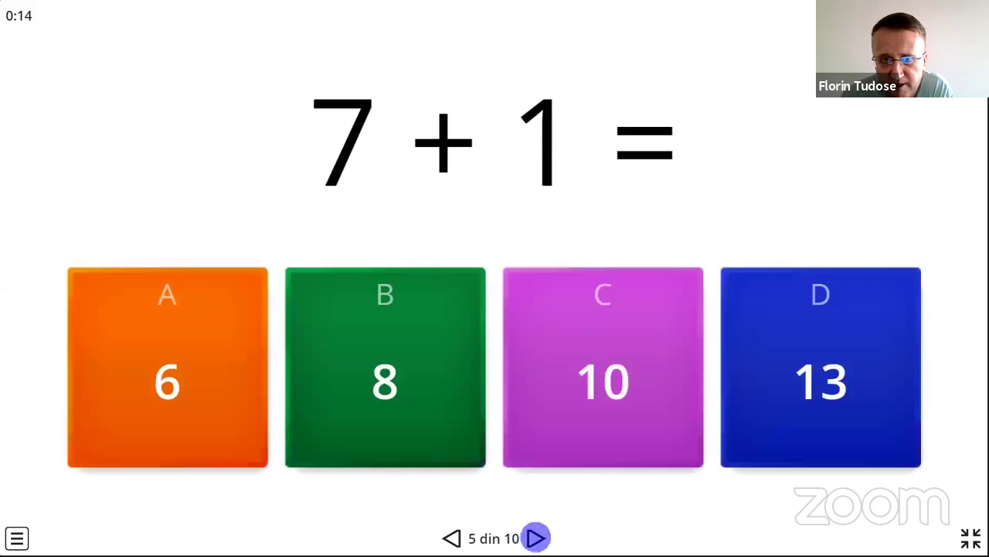
{"action": "left_click", "coordinate": [389, 371]}
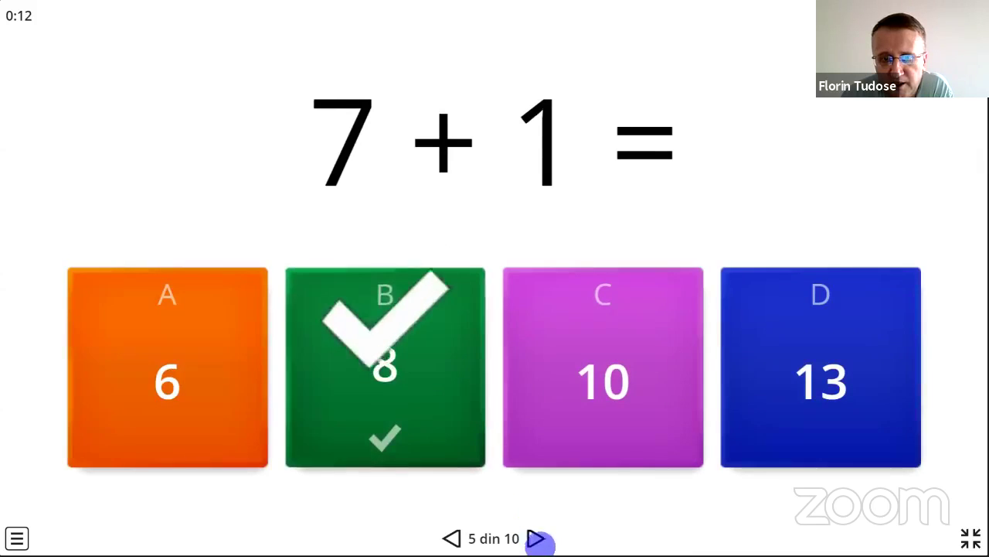
{"action": "left_click", "coordinate": [538, 539]}
{"action": "left_click", "coordinate": [383, 406]}
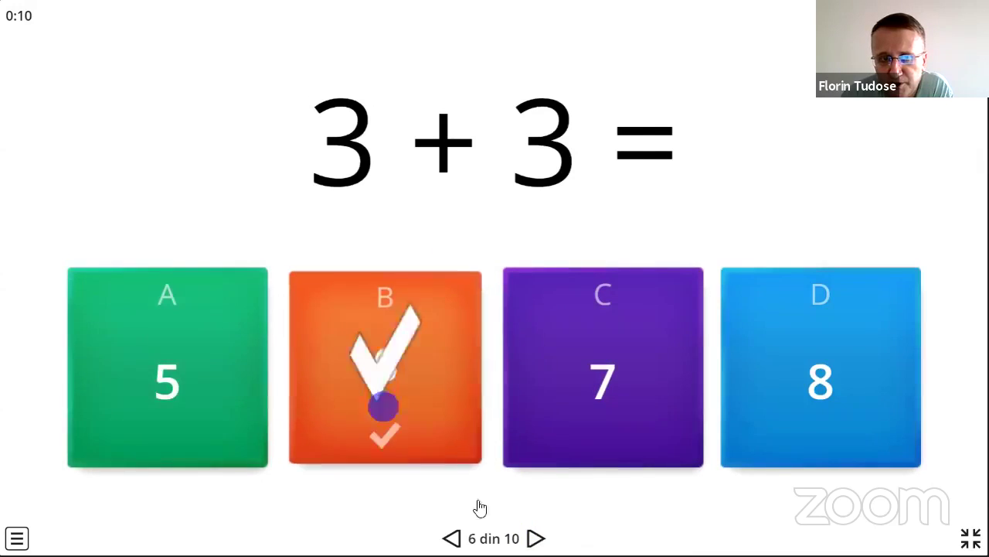
{"action": "left_click", "coordinate": [536, 538]}
{"action": "left_click", "coordinate": [530, 399]}
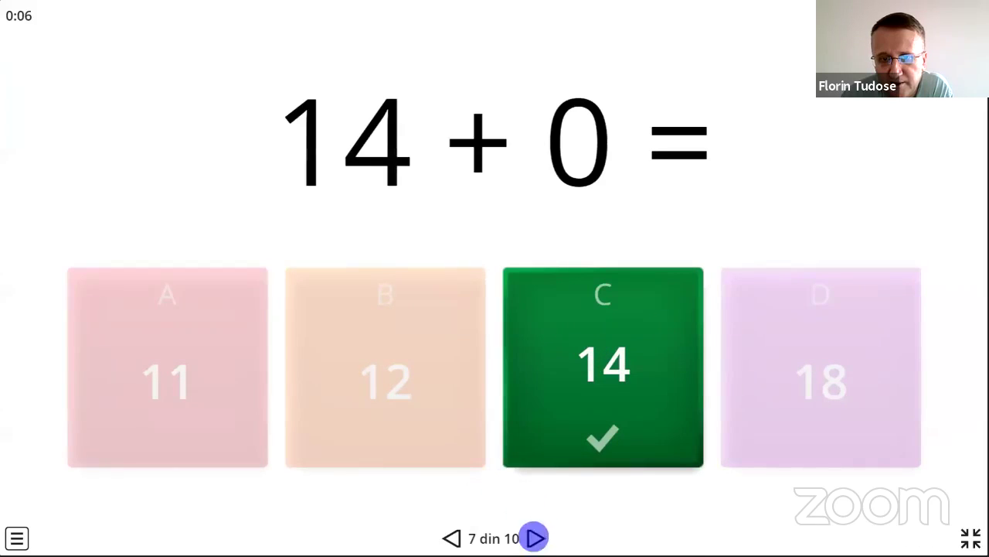
{"action": "left_click", "coordinate": [535, 538]}
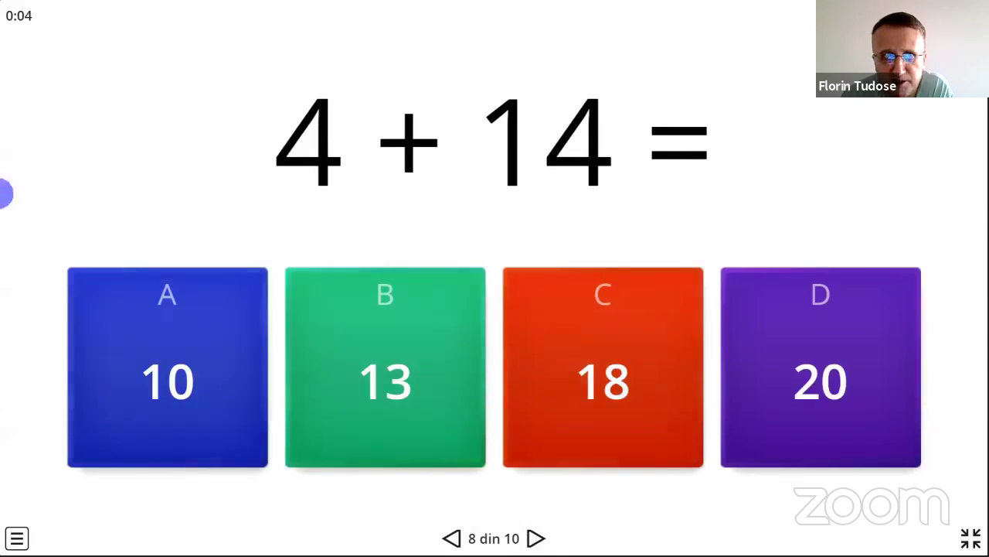
{"action": "left_click", "coordinate": [493, 29]}
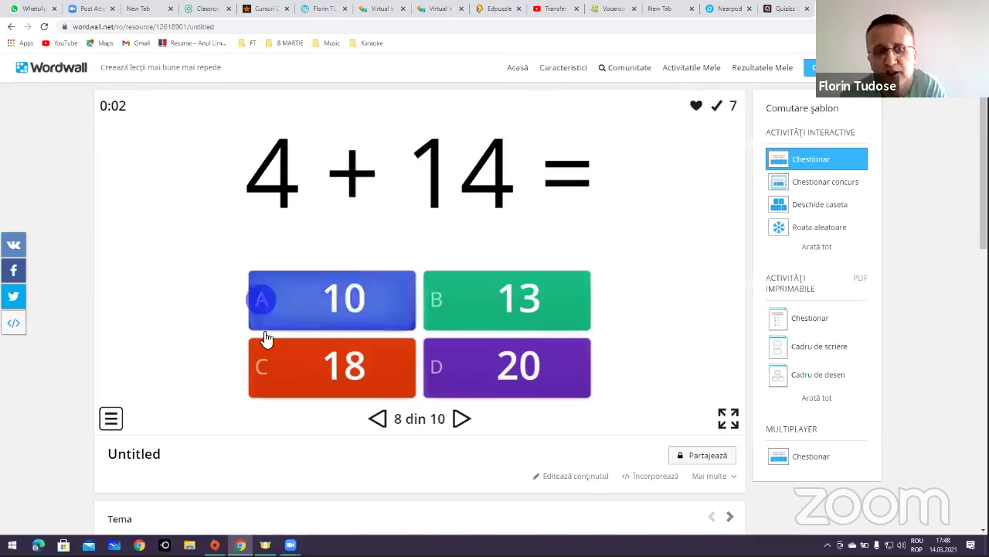
Step: Set the activity's countdown timer to 0 minutes 55 seconds
{"action": "scroll", "coordinate": [248, 371], "scroll_direction": "down", "scroll_amount": 3}
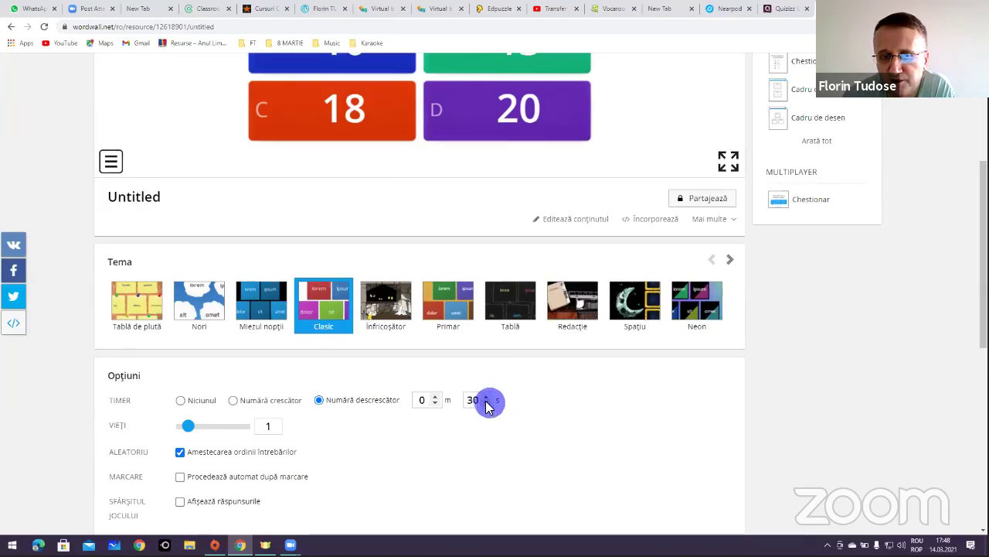
{"action": "key", "text": "BackSpace"}
{"action": "key", "text": "BackSpace"}
{"action": "type", "text": "55"}
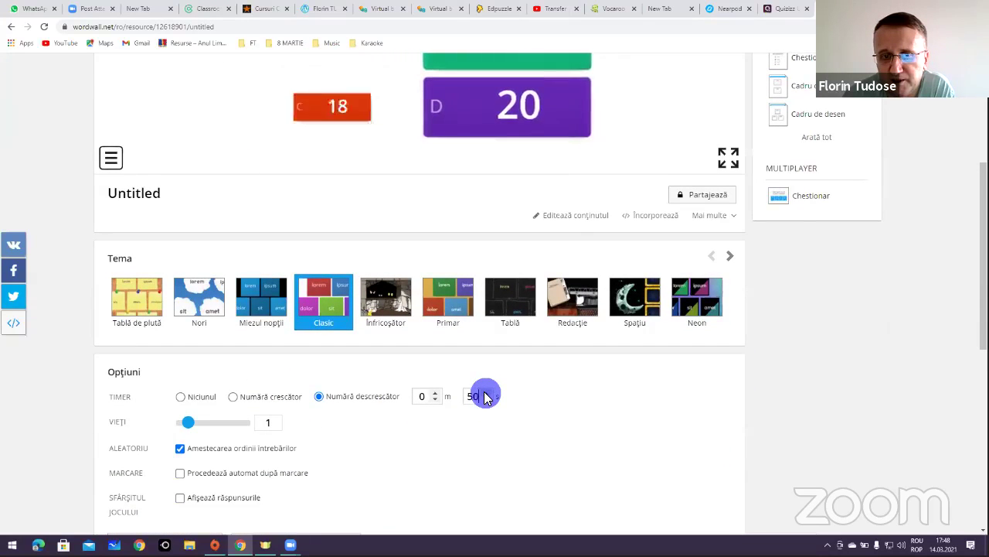
{"action": "double_click", "coordinate": [485, 396]}
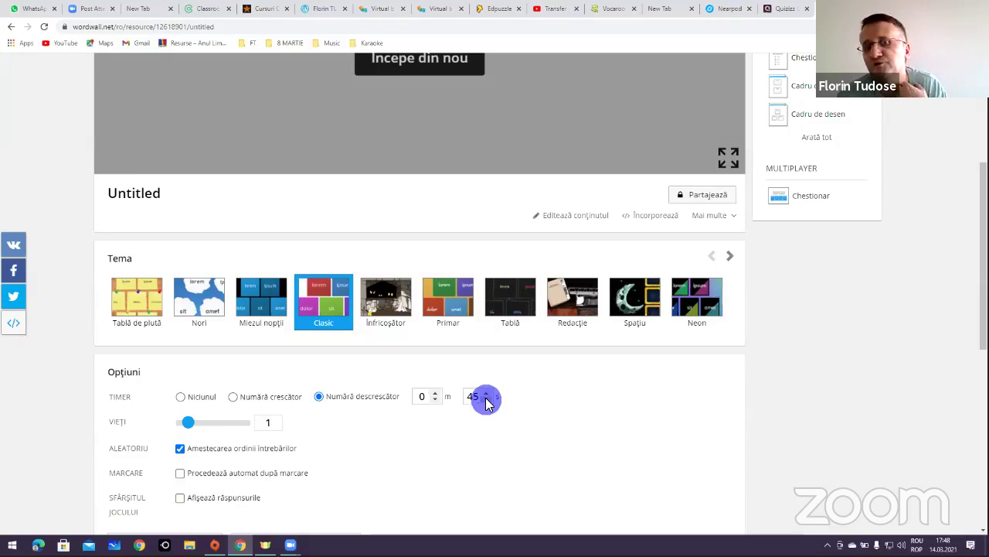
{"action": "left_click", "coordinate": [486, 394]}
{"action": "left_click", "coordinate": [485, 394]}
{"action": "left_click", "coordinate": [486, 395]}
{"action": "left_click", "coordinate": [486, 393]}
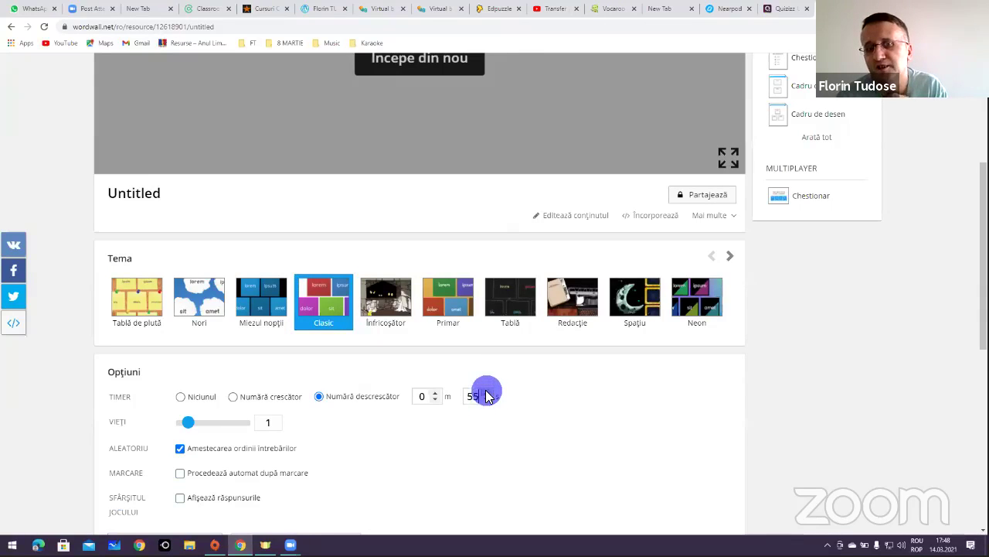
Step: Set the activity's countdown timer to 1 minute 00 seconds
{"action": "left_click", "coordinate": [435, 393]}
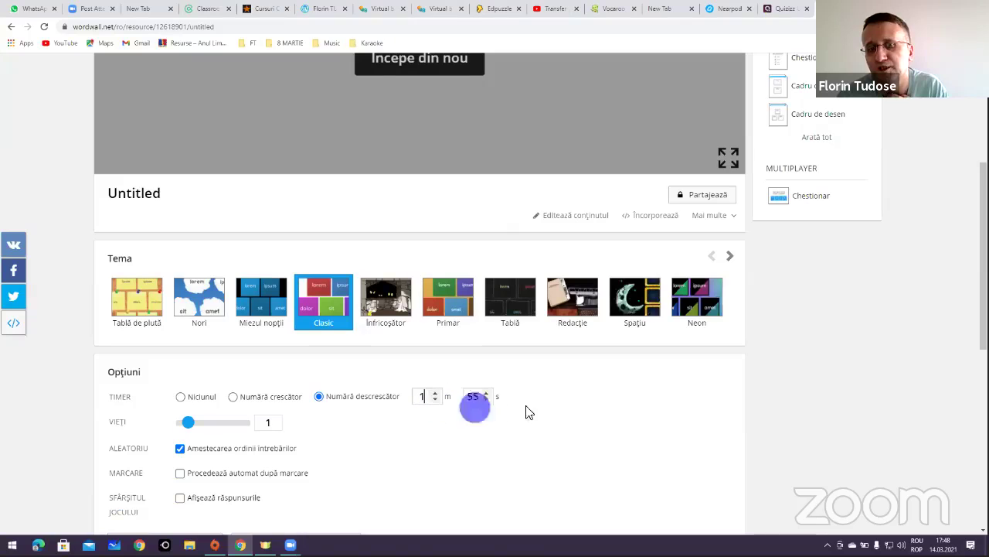
{"action": "left_click", "coordinate": [486, 399]}
{"action": "left_click", "coordinate": [436, 397]}
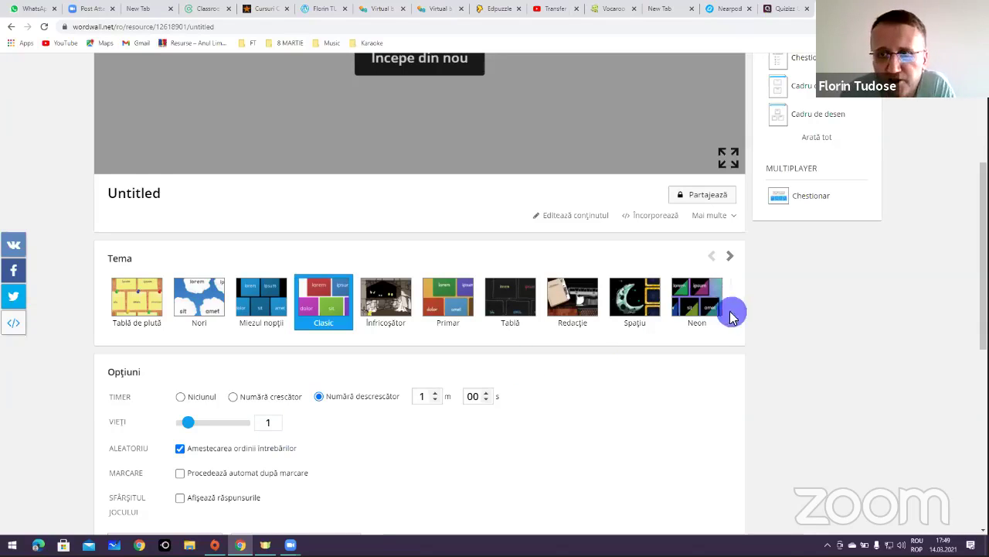
Step: Open the saved results, examine the question and student tables of Result 184 for 'Disney - diagrama etichetată', and return to the results list
{"action": "scroll", "coordinate": [429, 344], "scroll_direction": "up", "scroll_amount": 3}
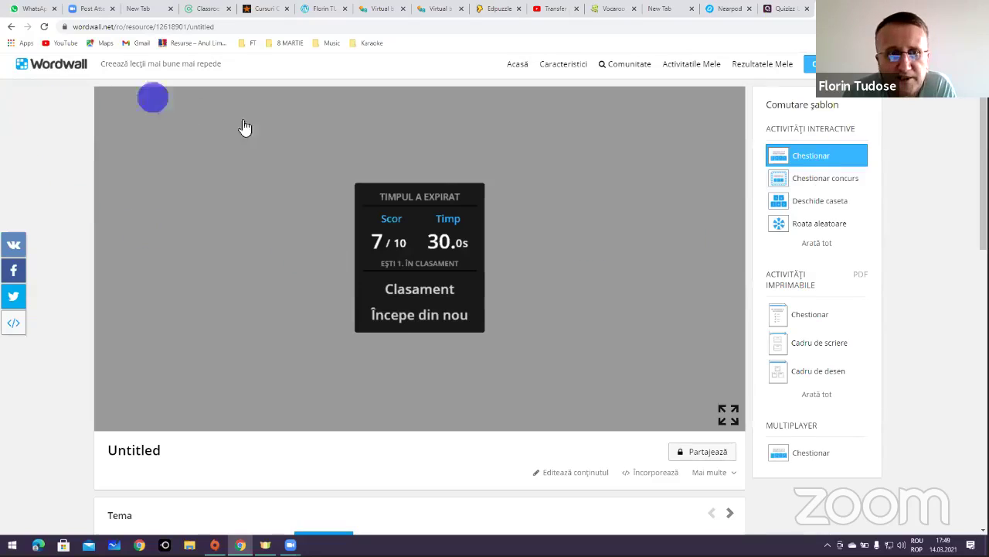
{"action": "scroll", "coordinate": [286, 155], "scroll_direction": "up", "scroll_amount": 1}
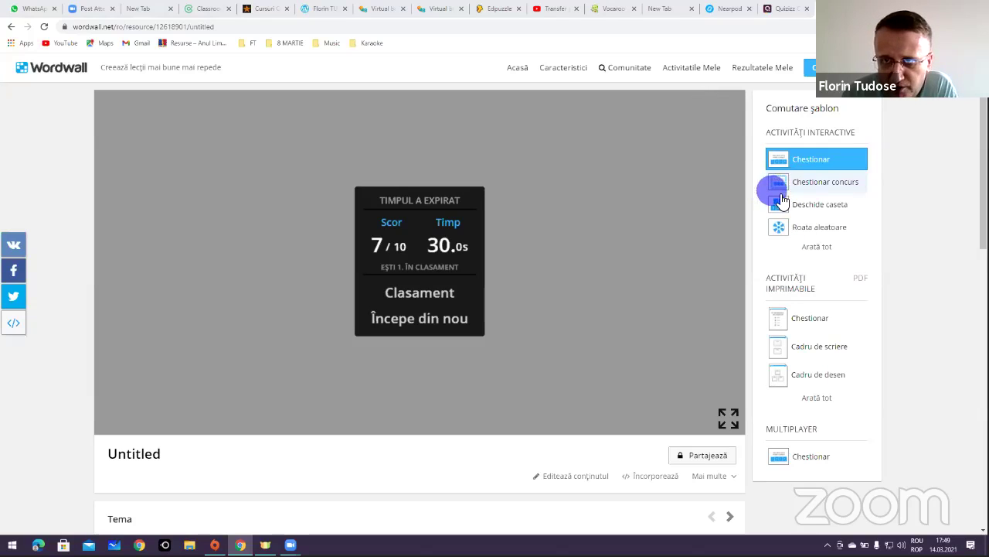
{"action": "left_click", "coordinate": [762, 67]}
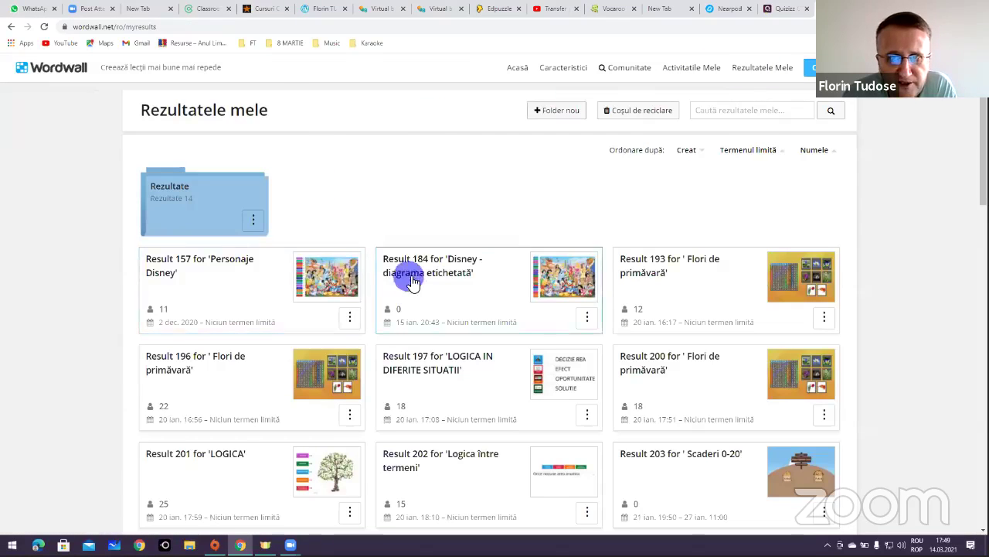
{"action": "left_click", "coordinate": [407, 270]}
{"action": "scroll", "coordinate": [416, 315], "scroll_direction": "down", "scroll_amount": 7}
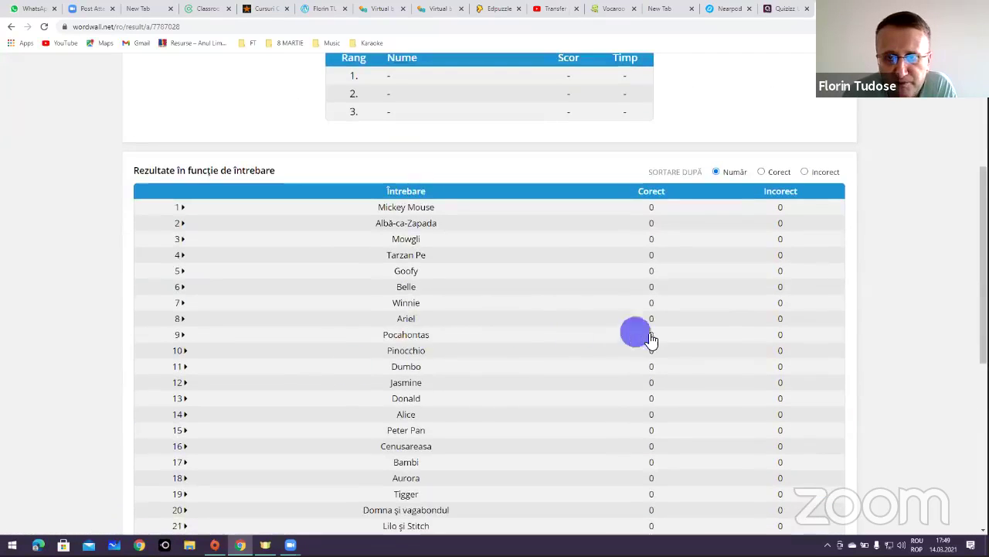
{"action": "scroll", "coordinate": [333, 317], "scroll_direction": "down", "scroll_amount": 2}
{"action": "scroll", "coordinate": [360, 287], "scroll_direction": "up", "scroll_amount": 7}
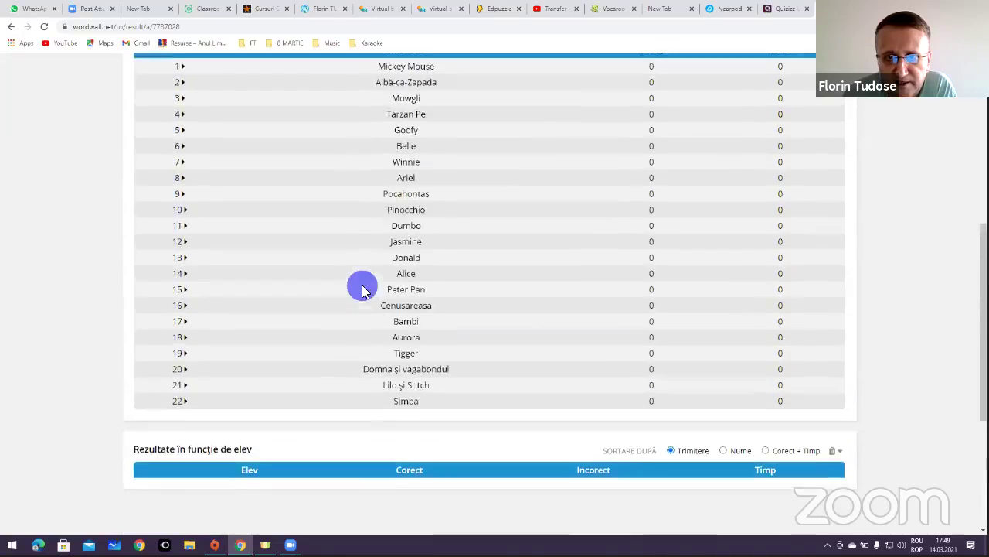
{"action": "scroll", "coordinate": [436, 331], "scroll_direction": "up", "scroll_amount": 3}
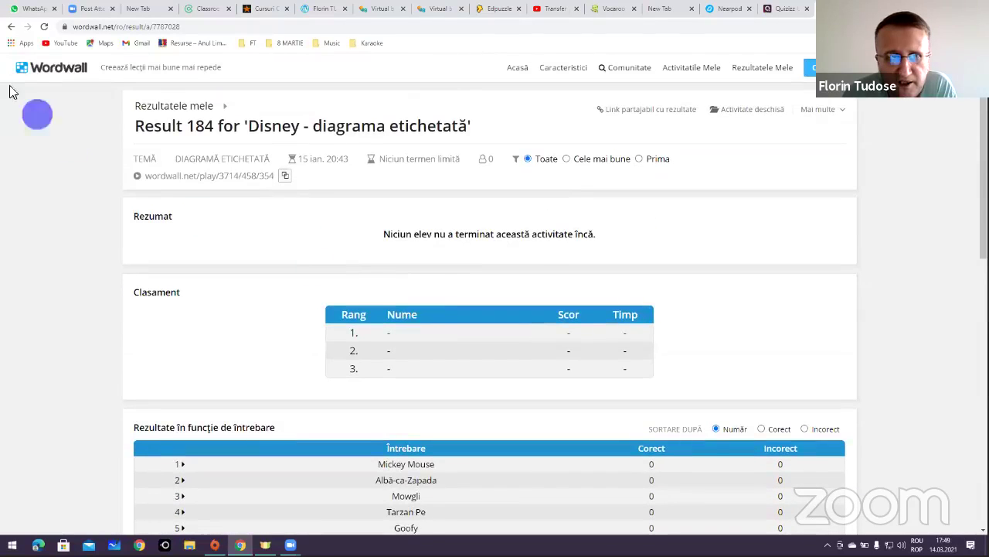
{"action": "left_click", "coordinate": [11, 26]}
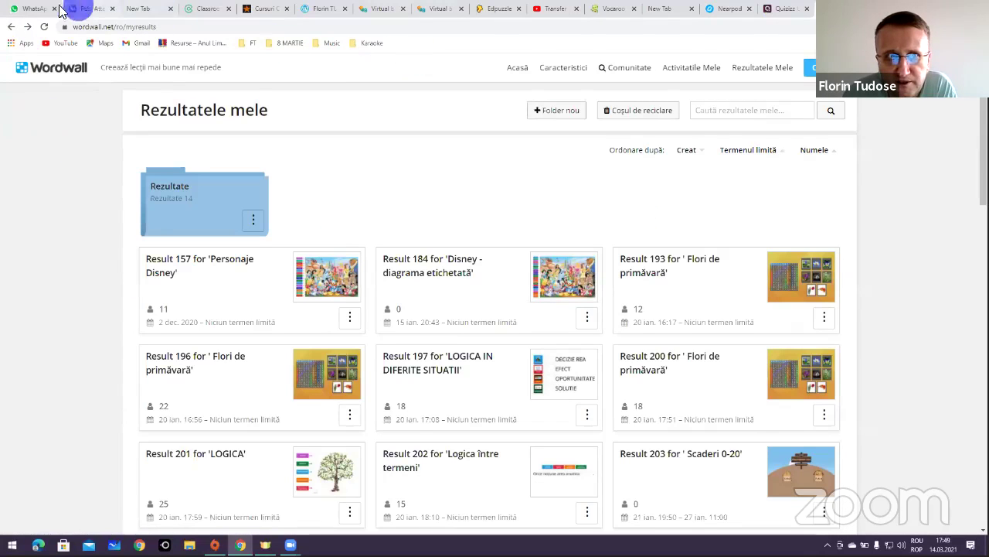
Step: Close the WhatsApp page and look further down the Wordwall results list
{"action": "left_click", "coordinate": [54, 8]}
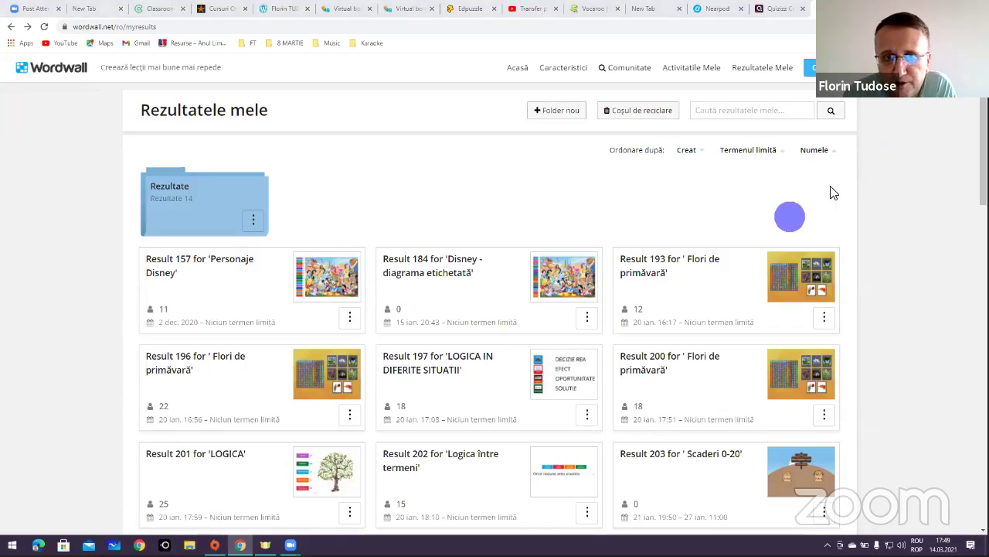
{"action": "scroll", "coordinate": [464, 417], "scroll_direction": "down", "scroll_amount": 2}
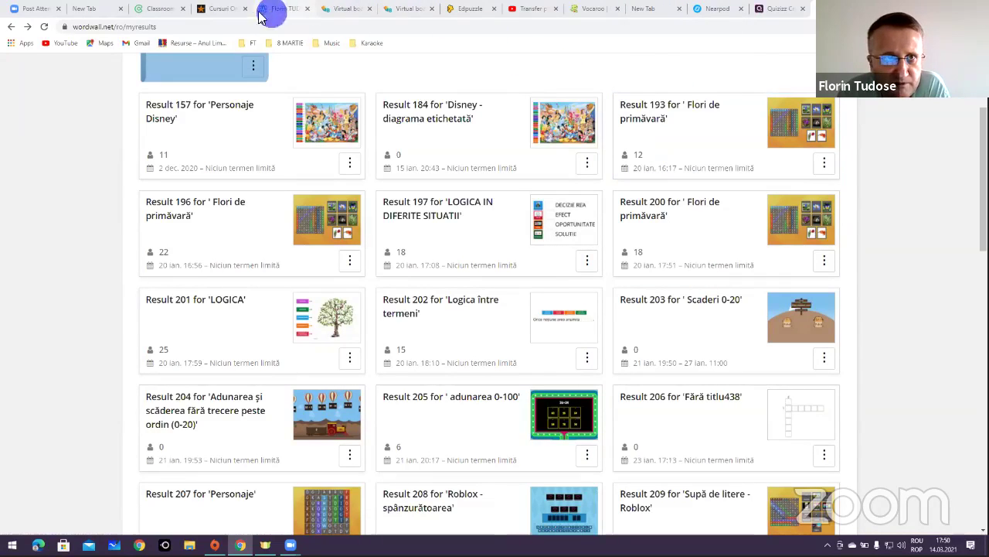
Step: Review the open Classroomscreen, Edpuzzle, Vocaroo, Quizizz and Virtual Board pages, ending on the course packages at cursuriprofesori.ro
{"action": "left_click", "coordinate": [160, 8]}
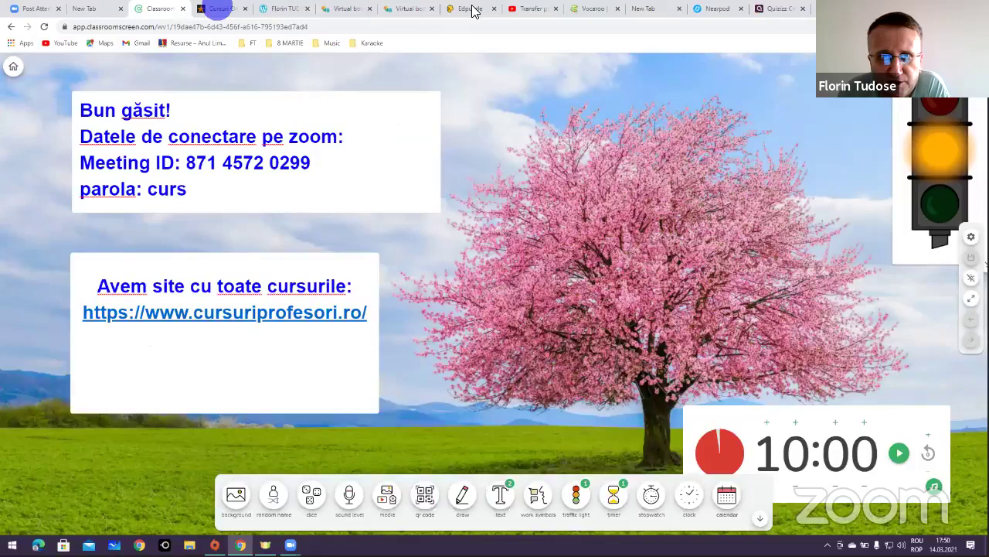
{"action": "left_click", "coordinate": [472, 8]}
{"action": "left_click", "coordinate": [530, 8]}
{"action": "left_click", "coordinate": [595, 8]}
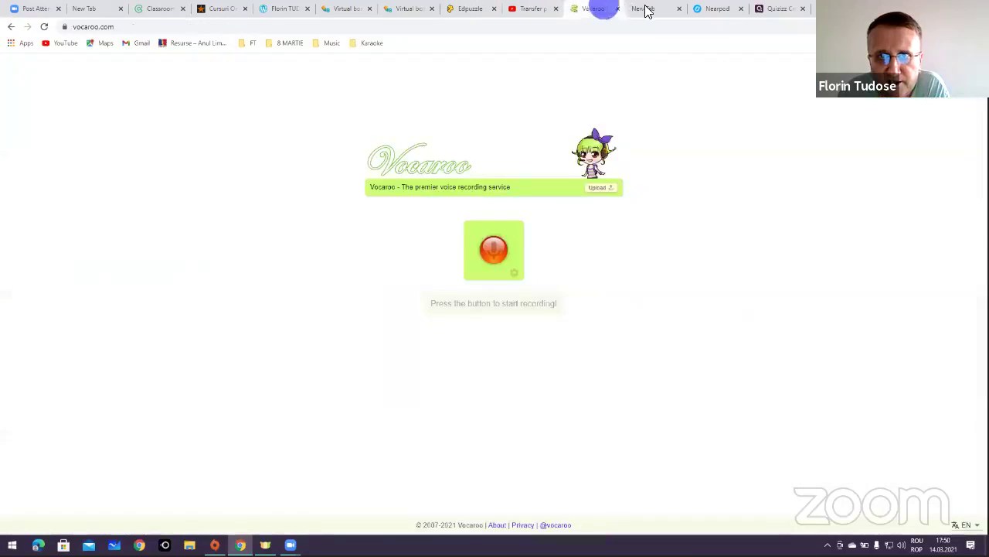
{"action": "left_click", "coordinate": [646, 9]}
{"action": "left_click", "coordinate": [773, 8]}
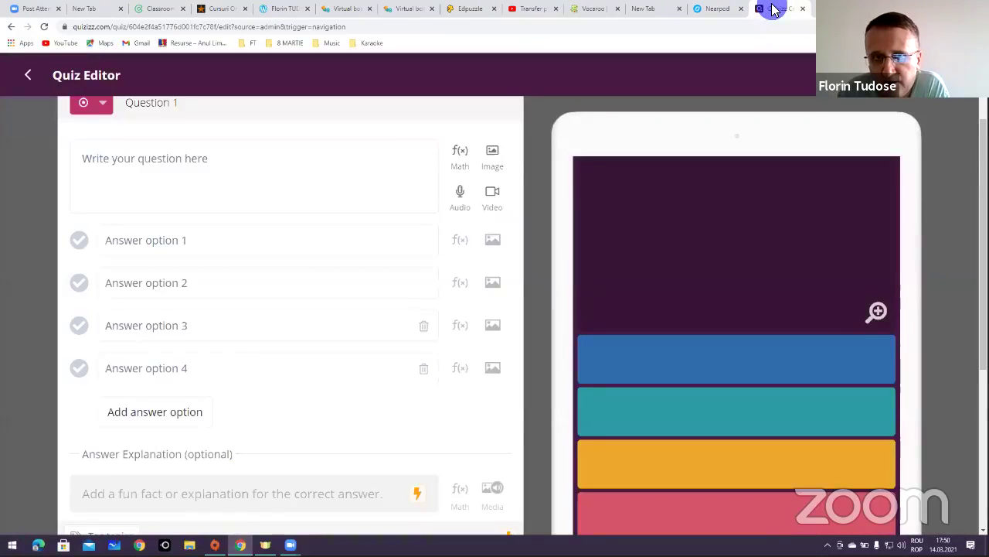
{"action": "left_click", "coordinate": [696, 9]}
{"action": "left_click", "coordinate": [402, 9]}
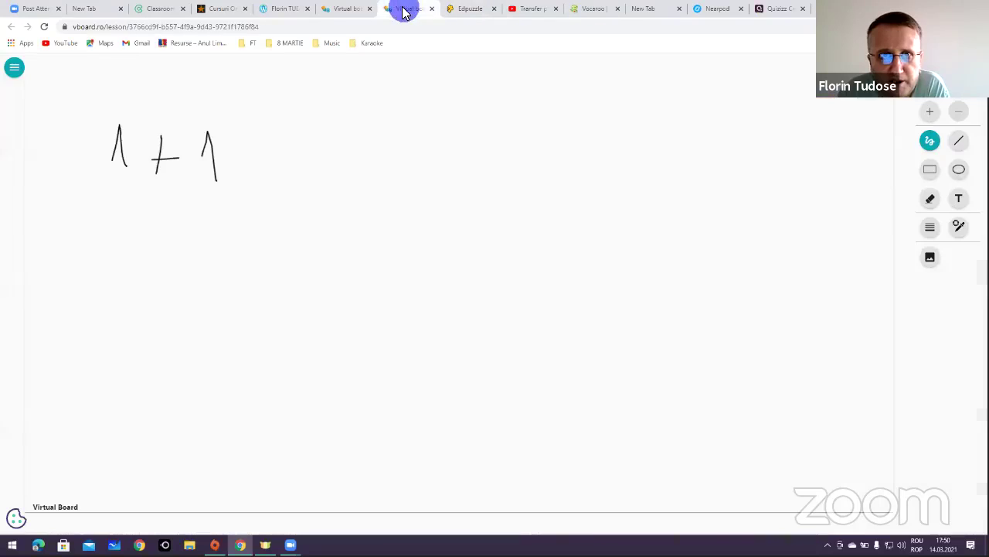
{"action": "left_click", "coordinate": [348, 9]}
{"action": "left_click", "coordinate": [283, 8]}
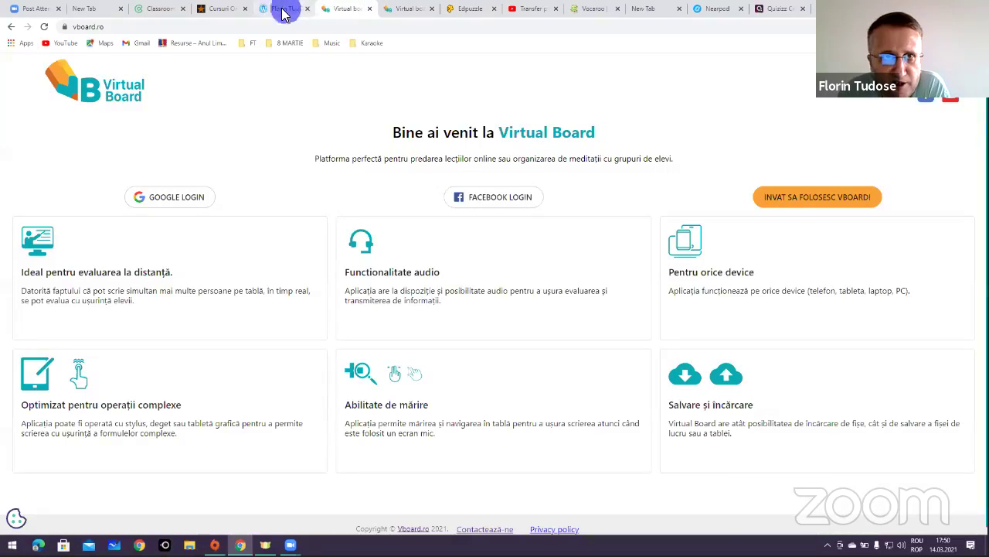
{"action": "left_click", "coordinate": [210, 10]}
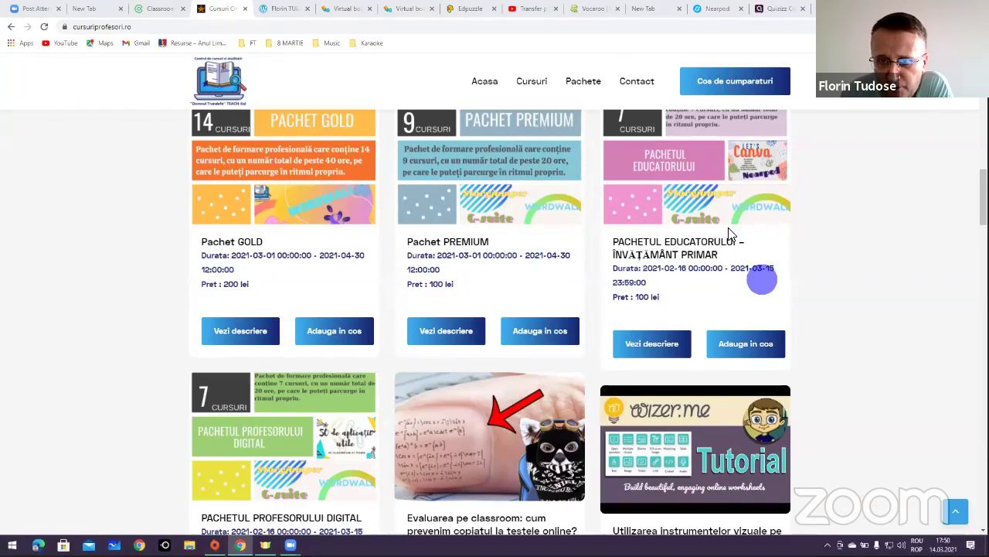
Step: Switch to Edpuzzle, leave the video editor for the home page and look through the content and popular channels list
{"action": "left_click", "coordinate": [457, 9]}
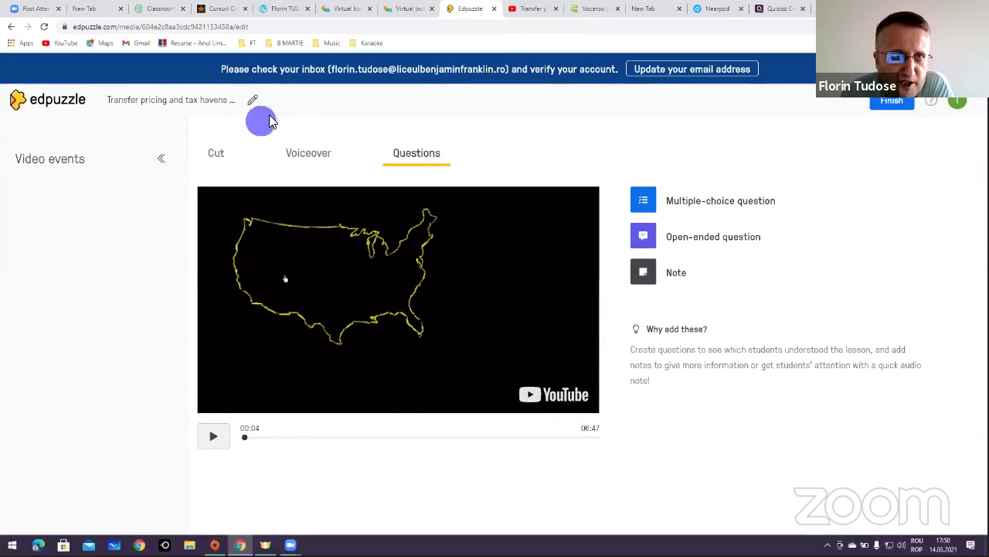
{"action": "left_click", "coordinate": [27, 105]}
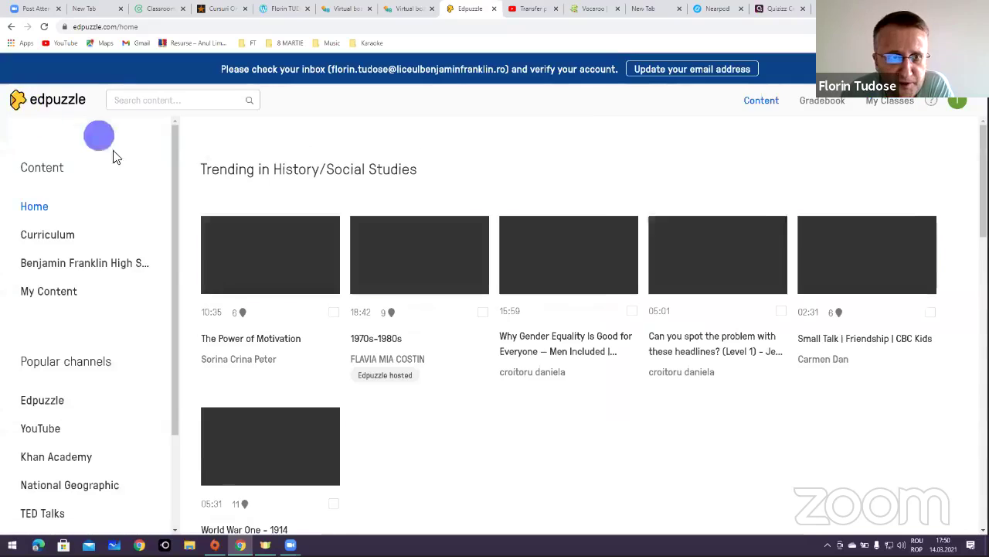
{"action": "scroll", "coordinate": [141, 258], "scroll_direction": "down", "scroll_amount": 1}
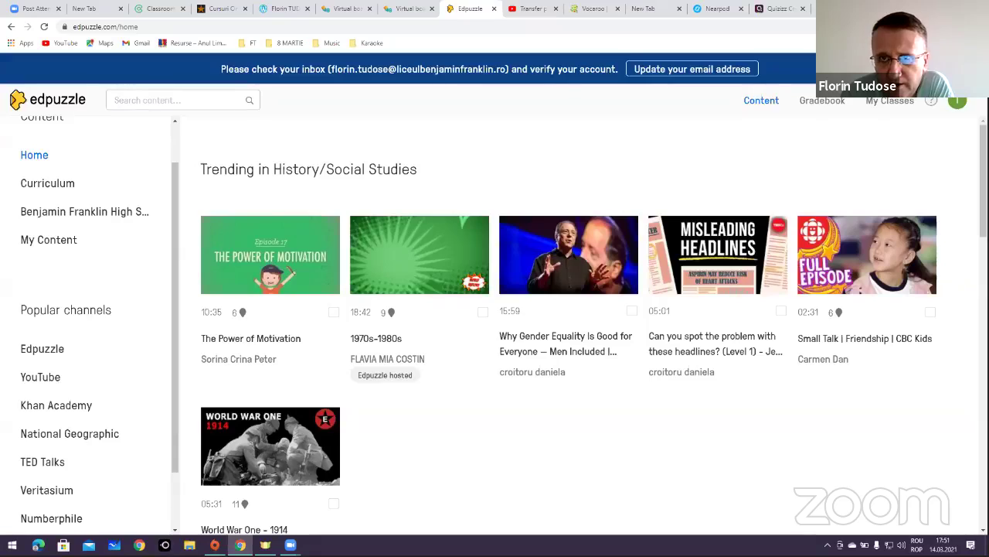
Step: Open the wizer.me website in a new browser tab
{"action": "key", "text": "ctrl+t"}
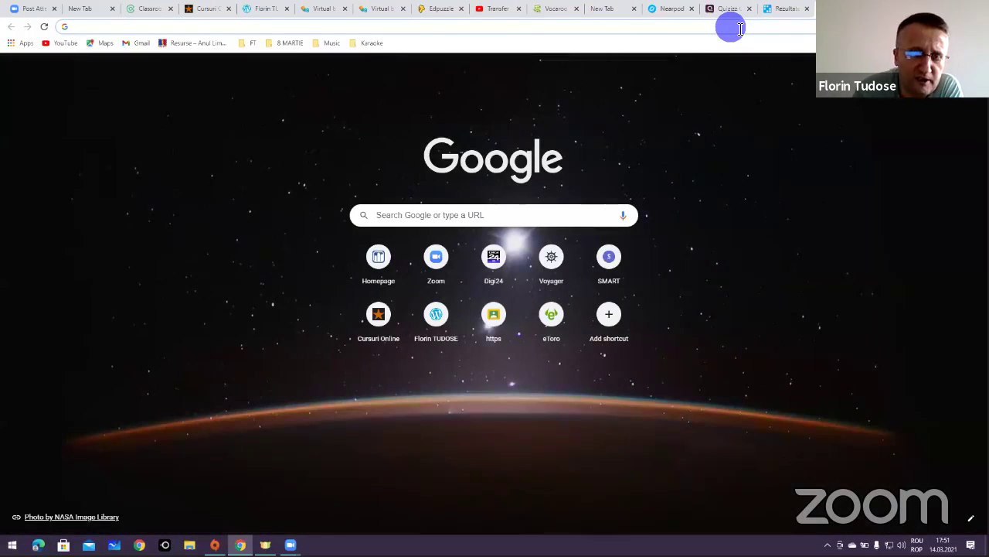
{"action": "type", "text": "we"}
{"action": "key", "text": "BackSpace"}
{"action": "key", "text": "BackSpace"}
{"action": "type", "text": "i"}
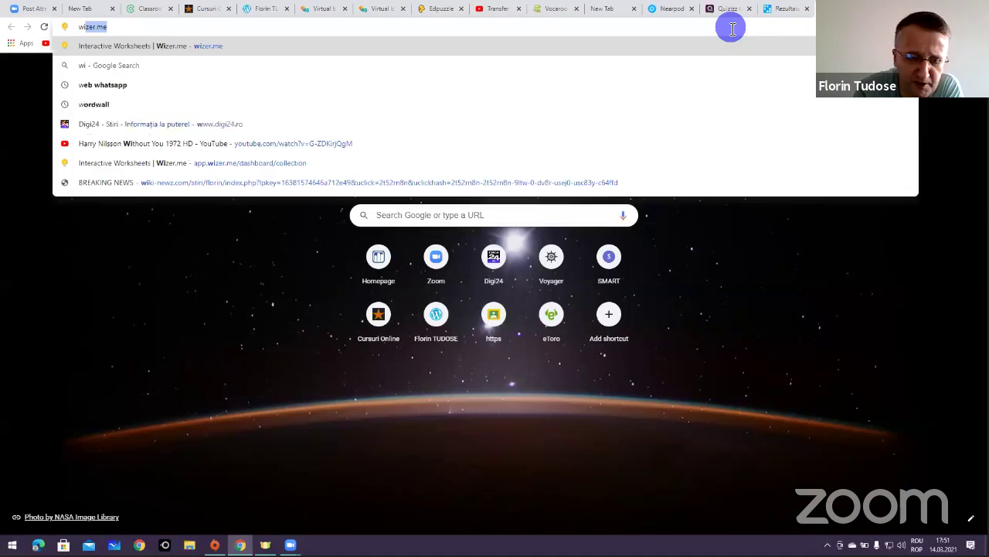
{"action": "key", "text": "Return"}
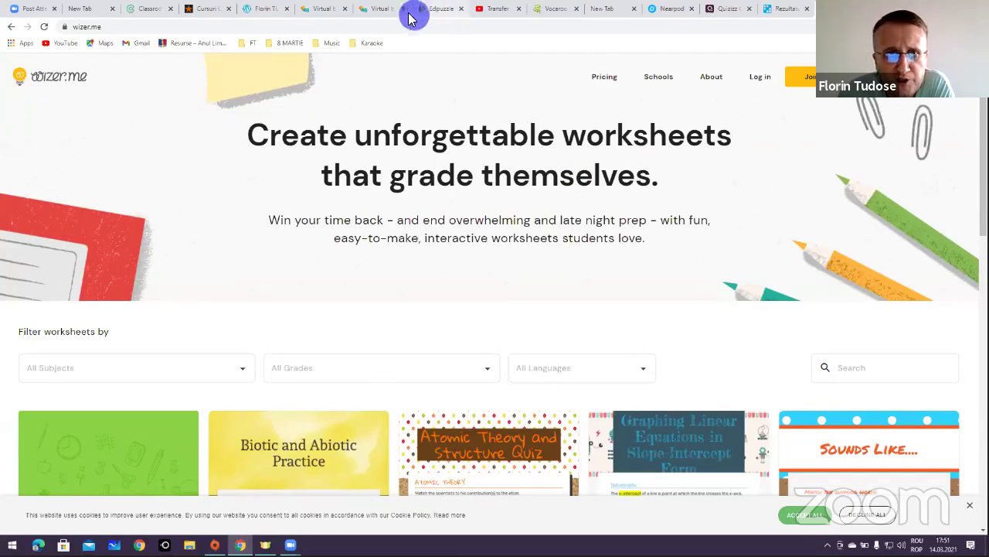
Step: Look through the open teaching tool pages from Virtual Board through Edpuzzle, YouTube and Vocaroo to Nearpod
{"action": "left_click", "coordinate": [324, 14]}
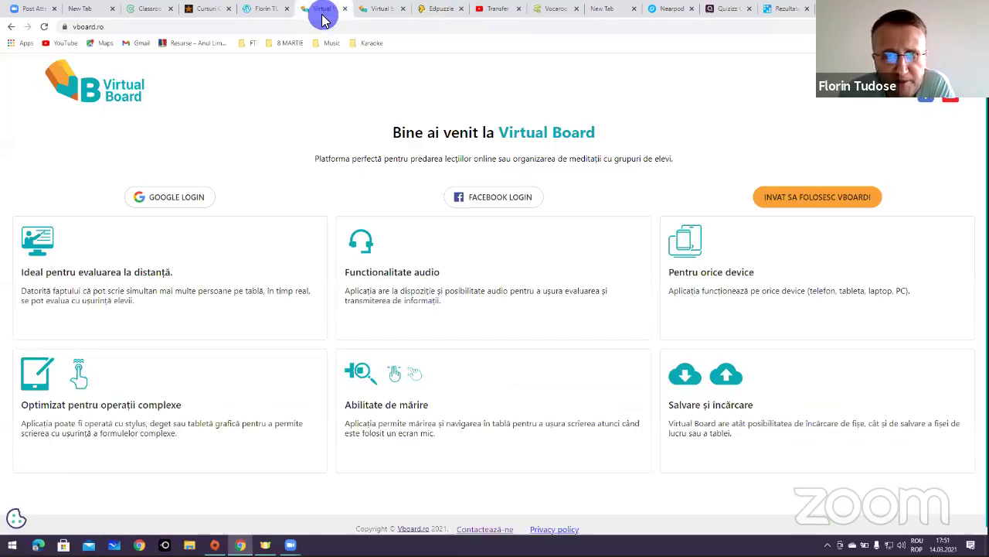
{"action": "left_click", "coordinate": [260, 16]}
{"action": "left_click", "coordinate": [379, 11]}
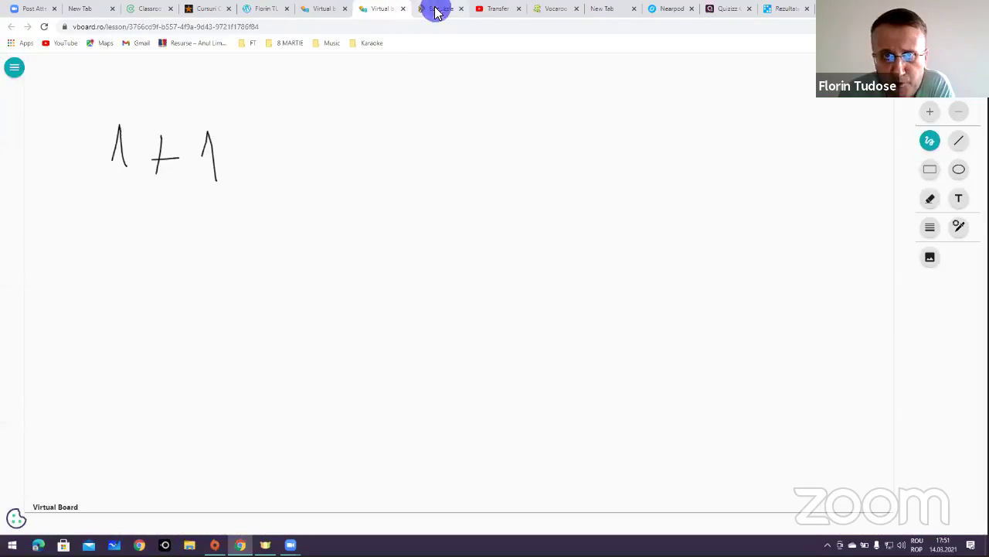
{"action": "left_click", "coordinate": [436, 11]}
{"action": "left_click", "coordinate": [487, 11]}
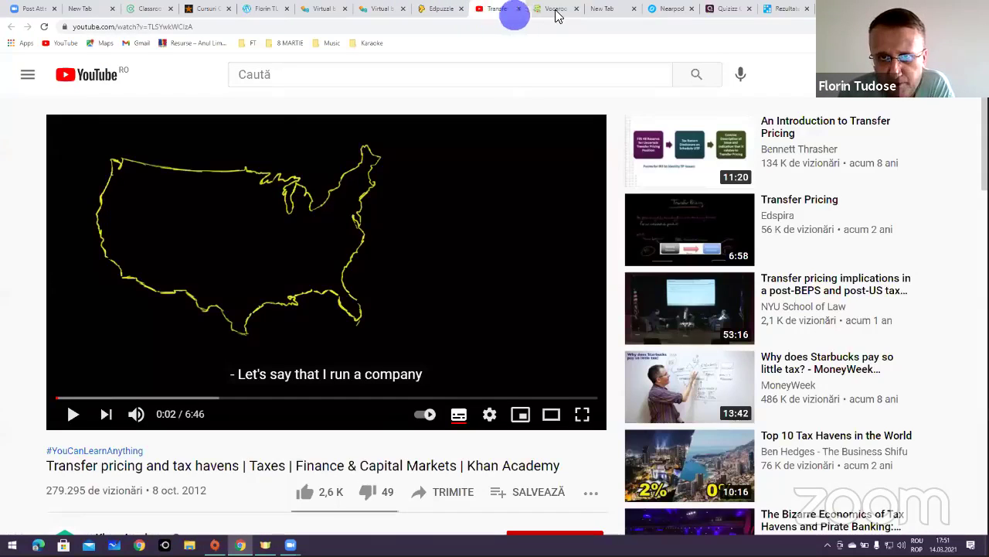
{"action": "left_click", "coordinate": [557, 9]}
{"action": "left_click", "coordinate": [607, 10]}
{"action": "left_click", "coordinate": [667, 11]}
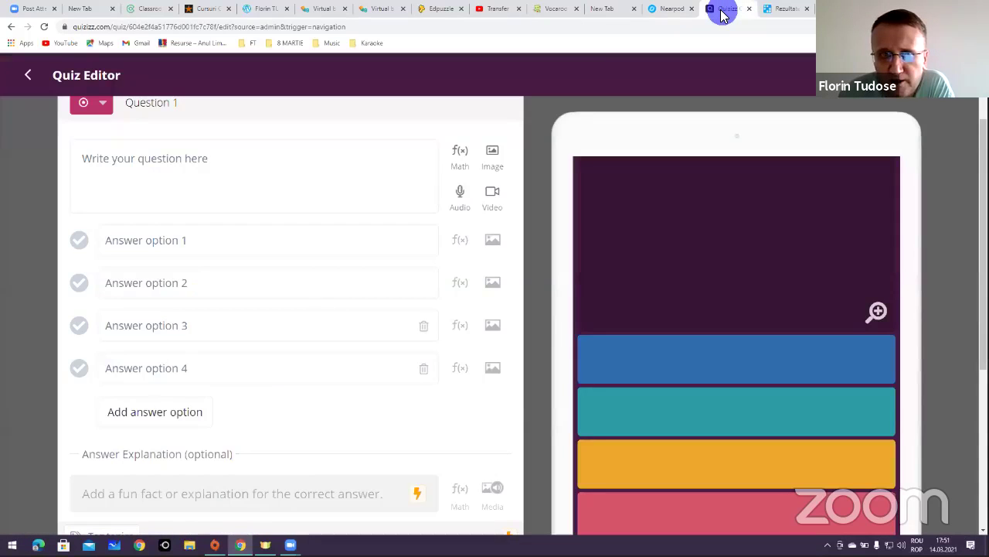
Step: Close the Quizizz quiz editor page, leaving without saving the empty question
{"action": "left_click", "coordinate": [749, 8]}
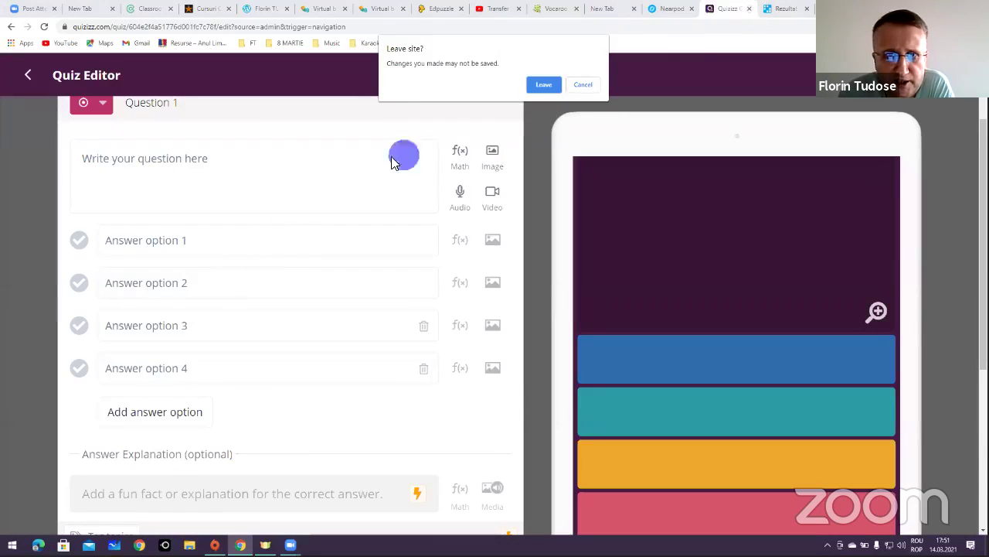
{"action": "left_click", "coordinate": [580, 85]}
{"action": "scroll", "coordinate": [186, 389], "scroll_direction": "down", "scroll_amount": 1}
{"action": "scroll", "coordinate": [185, 389], "scroll_direction": "down", "scroll_amount": 1}
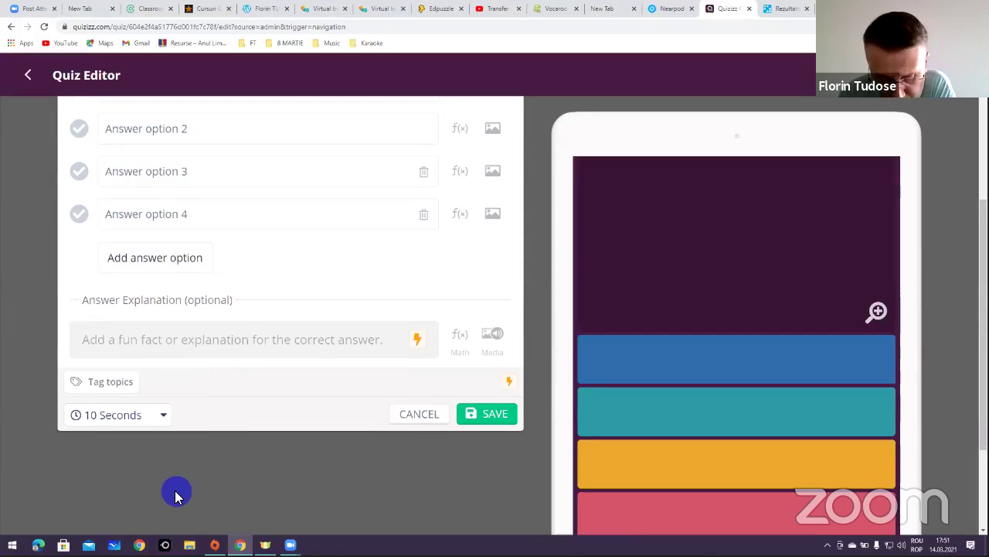
{"action": "left_click", "coordinate": [749, 9]}
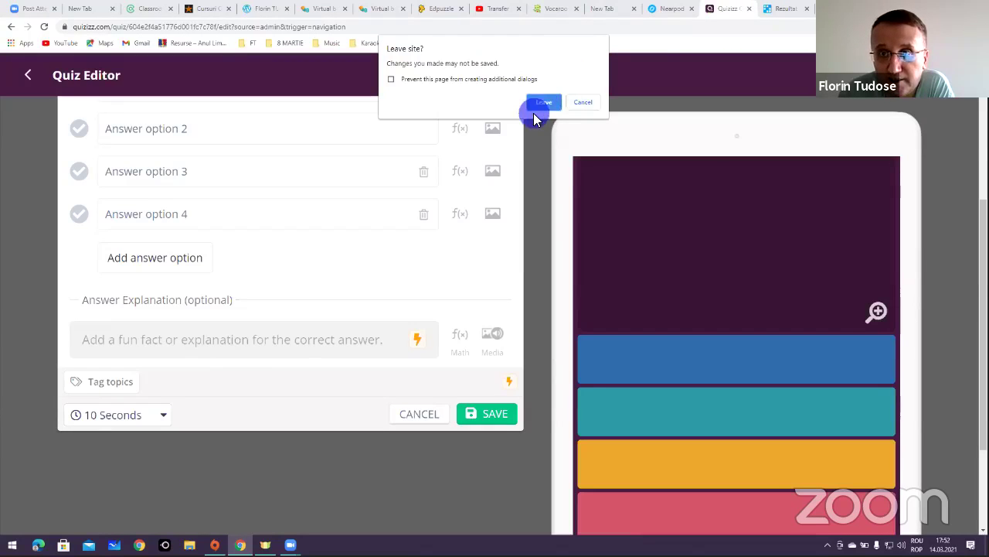
{"action": "left_click", "coordinate": [556, 103]}
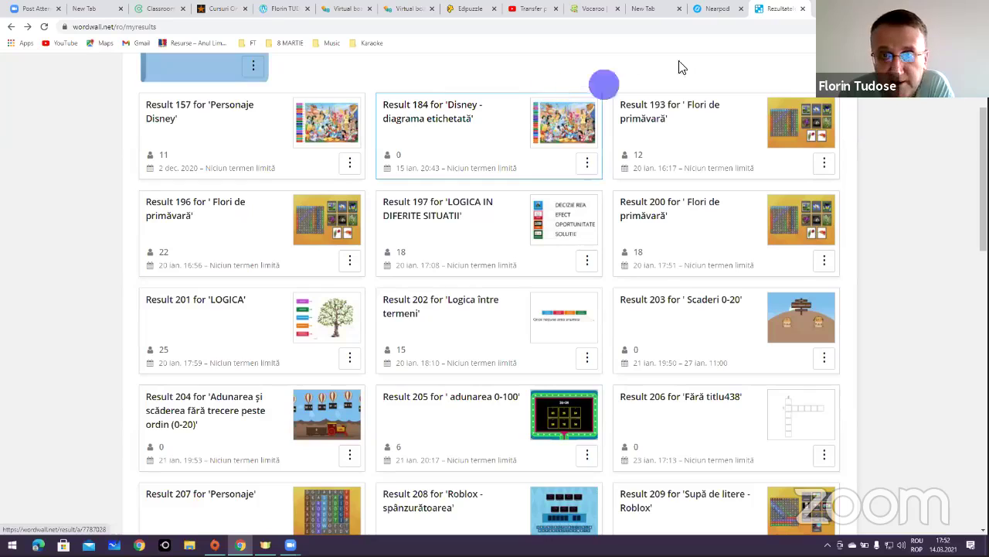
Step: Close the Wordwall results, wizer.me and Nearpod library pages
{"action": "left_click", "coordinate": [803, 9]}
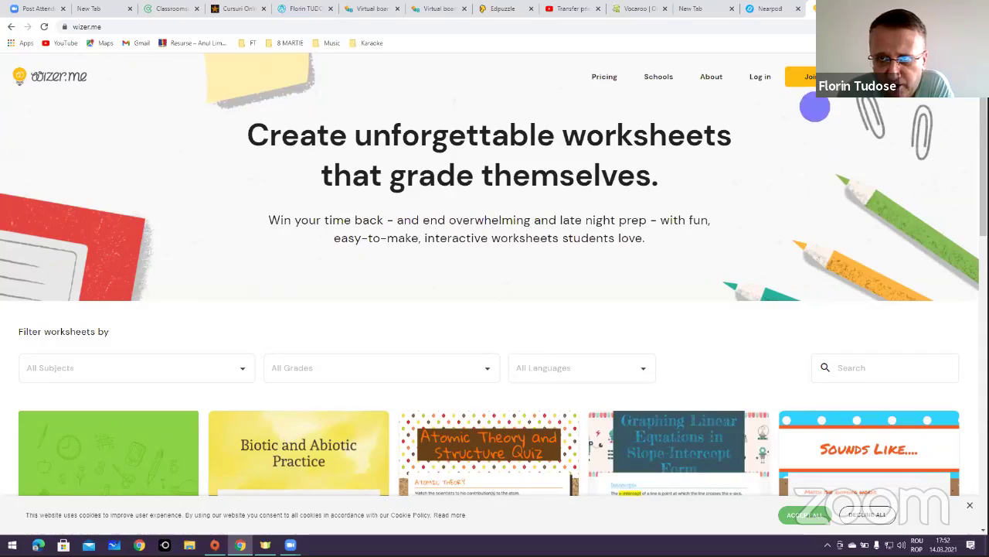
{"action": "left_click", "coordinate": [865, 8]}
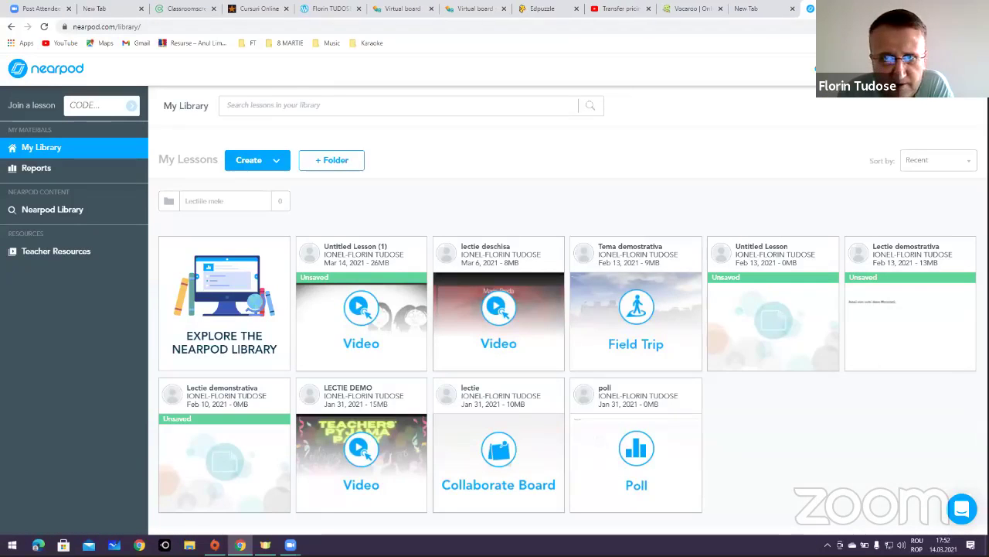
{"action": "key", "text": "ctrl+w"}
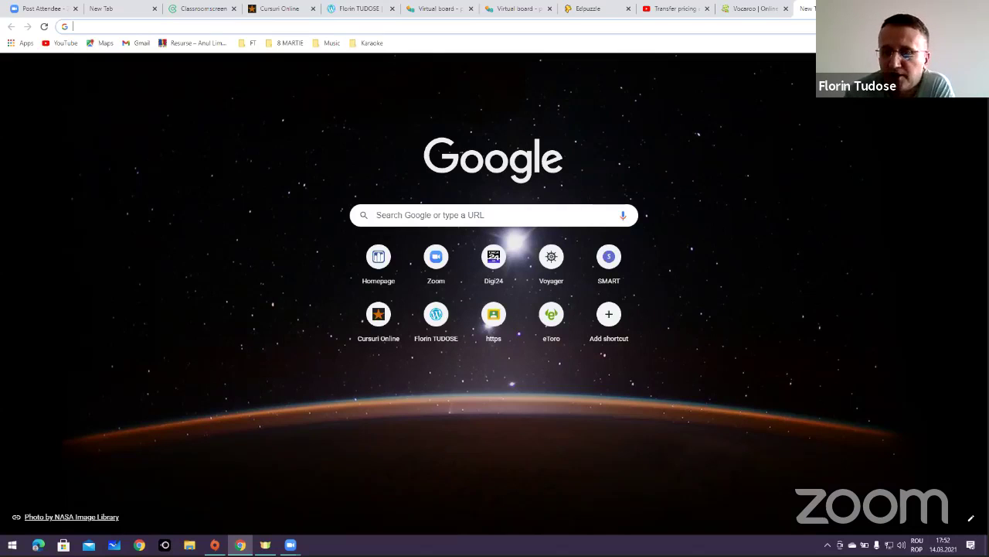
Step: Go back through the Edpuzzle and Virtual Board pages to the course packages on cursuriprofesori.ro
{"action": "left_click", "coordinate": [586, 9]}
{"action": "left_click", "coordinate": [507, 9]}
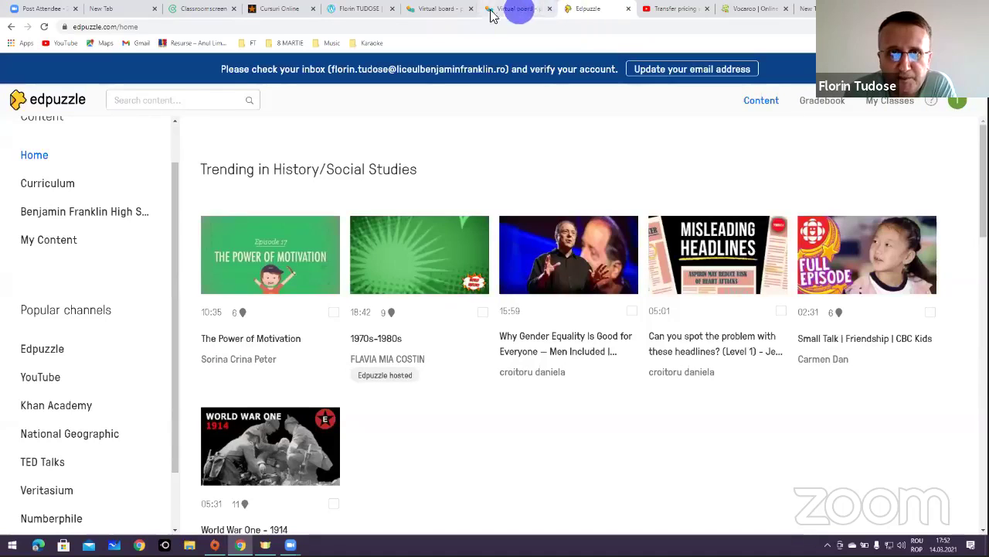
{"action": "left_click", "coordinate": [446, 10]}
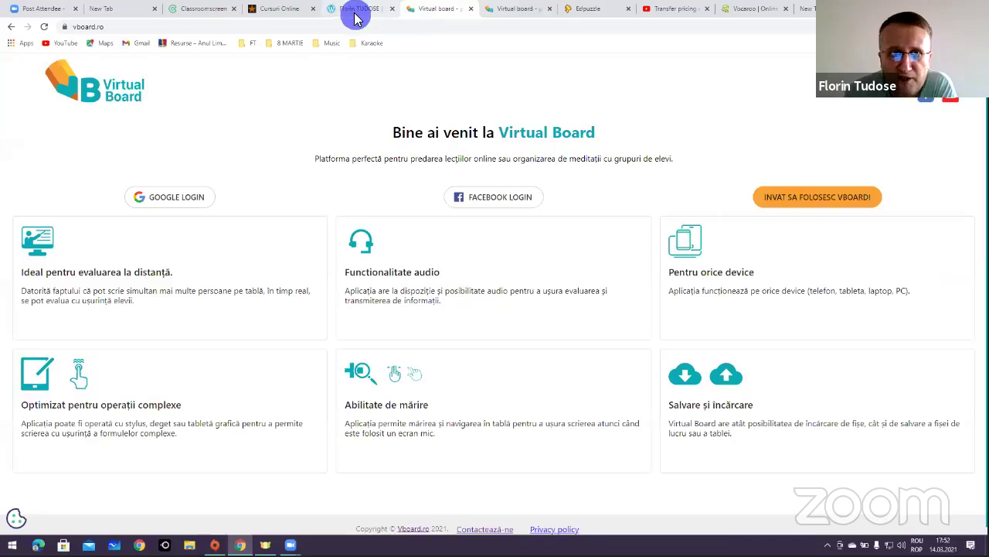
{"action": "left_click", "coordinate": [354, 11]}
{"action": "left_click", "coordinate": [292, 13]}
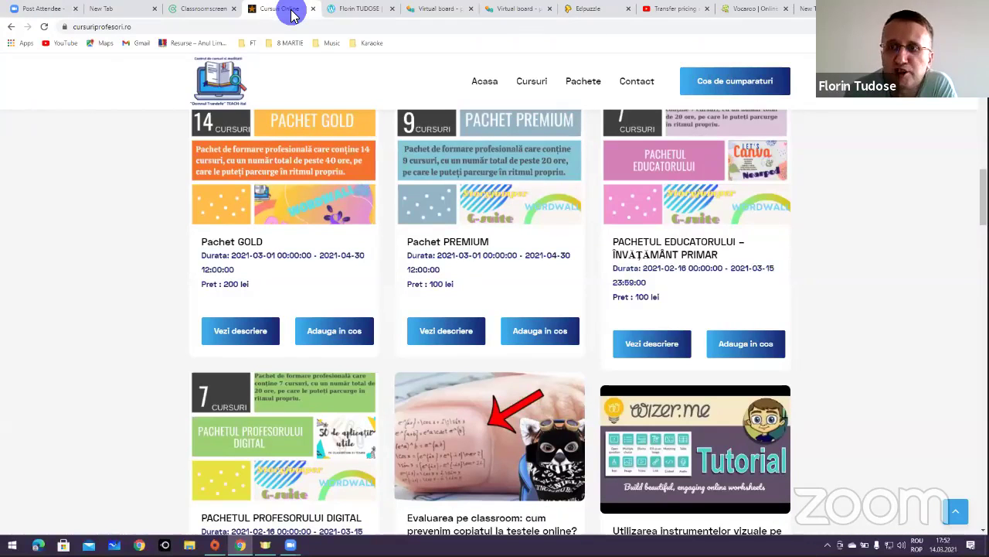